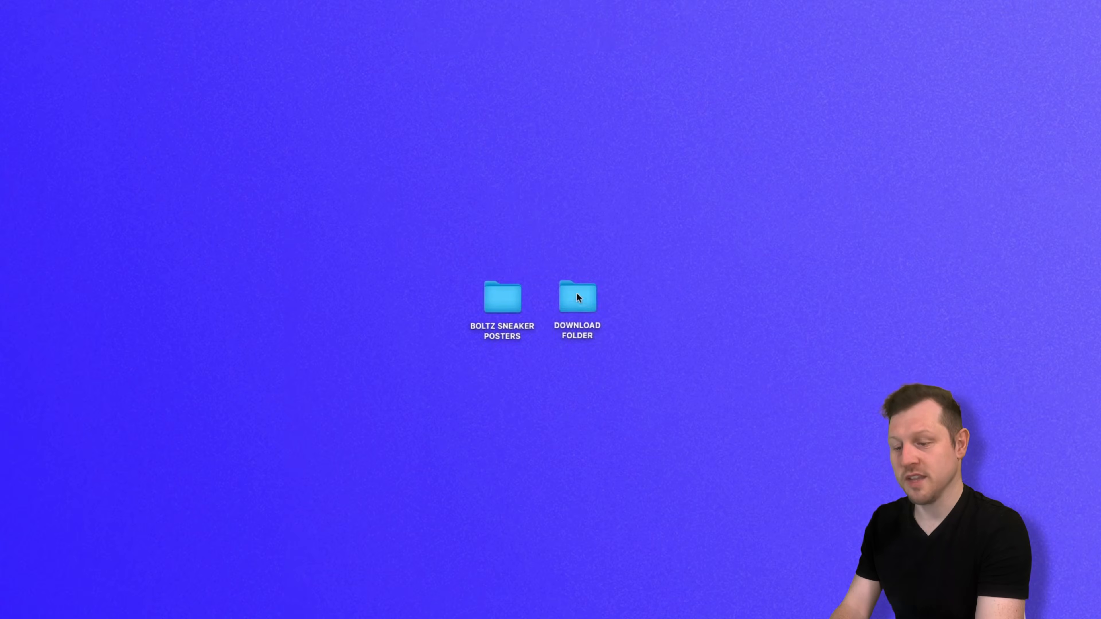
Step: Open NeoPulse.ai from DOWNLOAD FOLDER > 2 - POSTER TEMPLATES > Illustrator and zoom in slightly
double_click(577, 300)
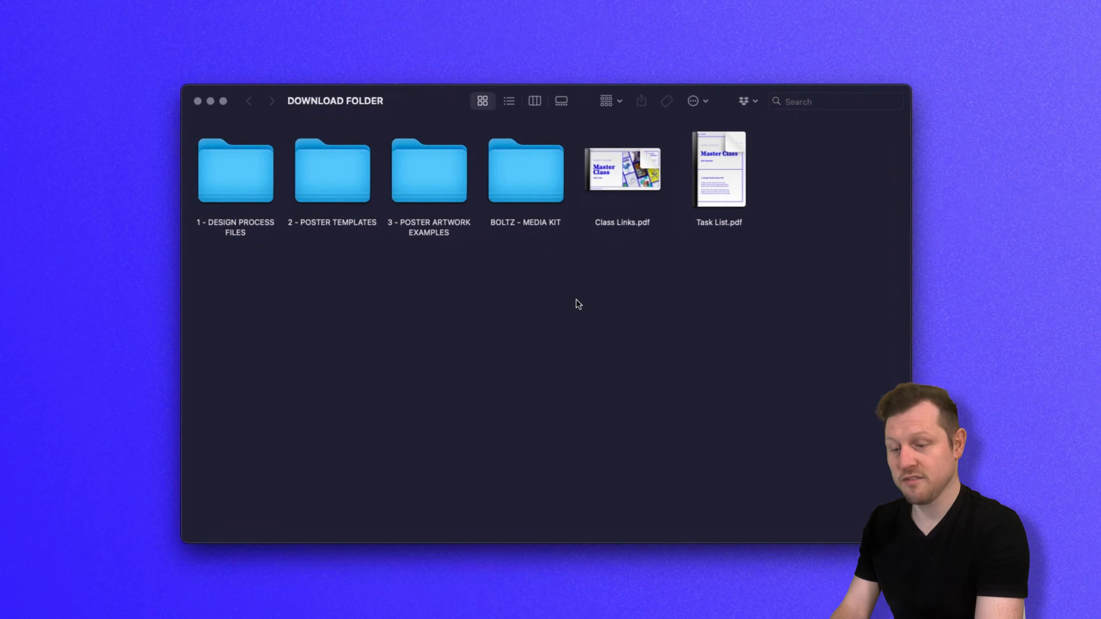
double_click(336, 186)
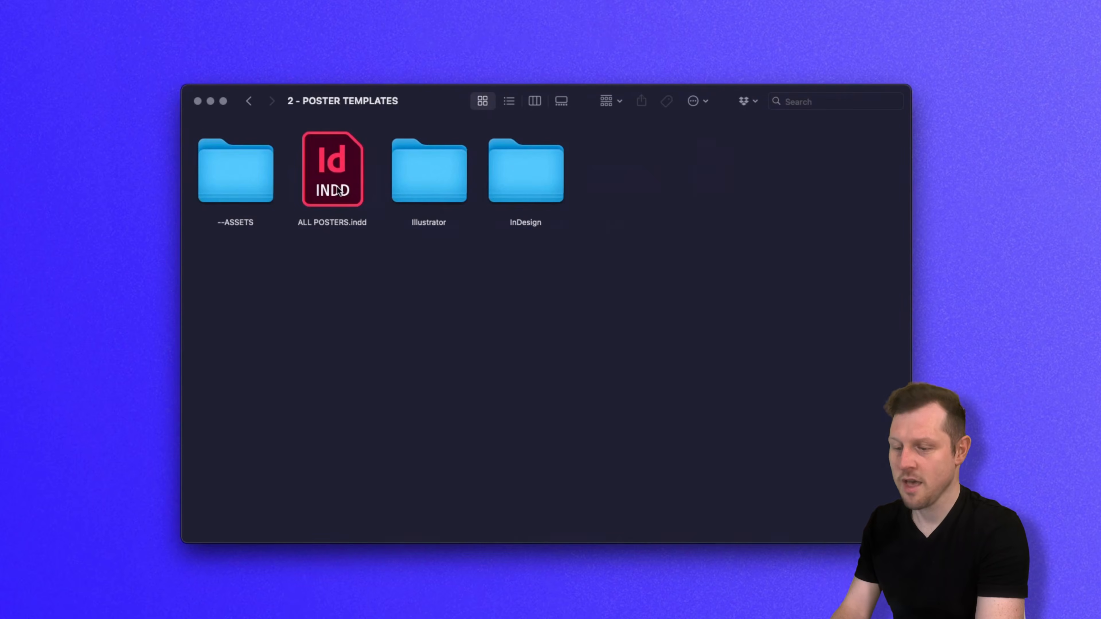
click(435, 191)
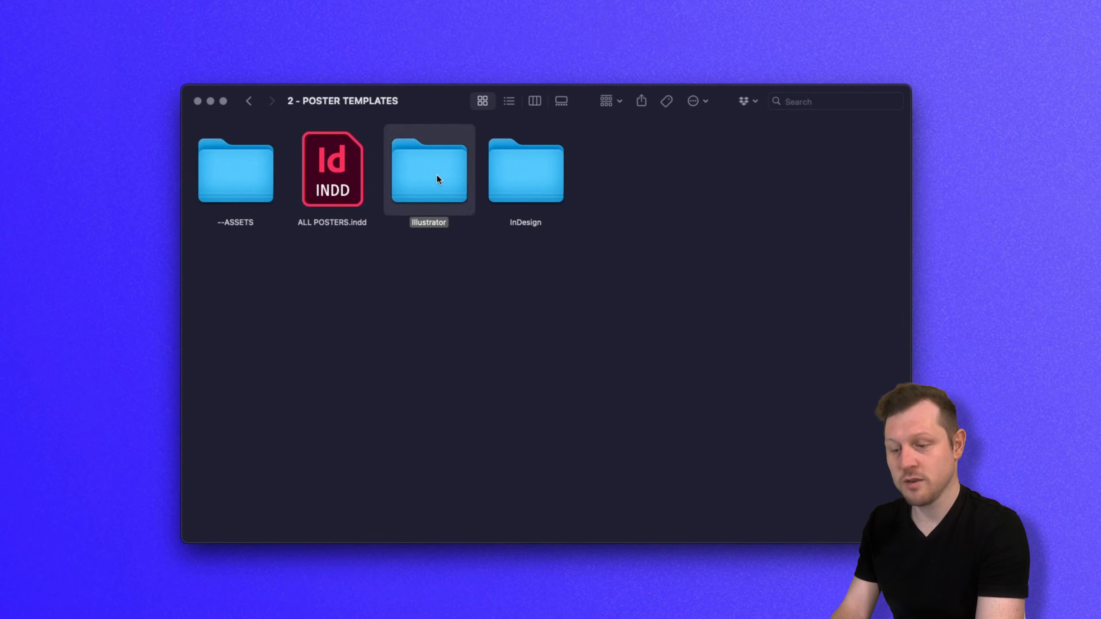
double_click(437, 175)
double_click(529, 182)
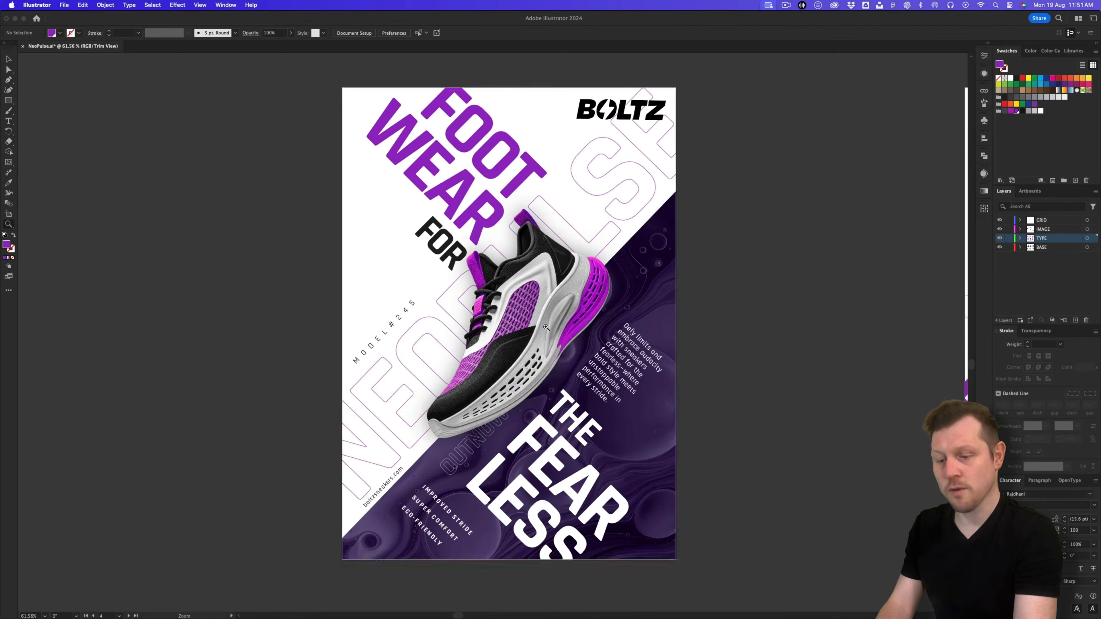
click(546, 328)
key(v)
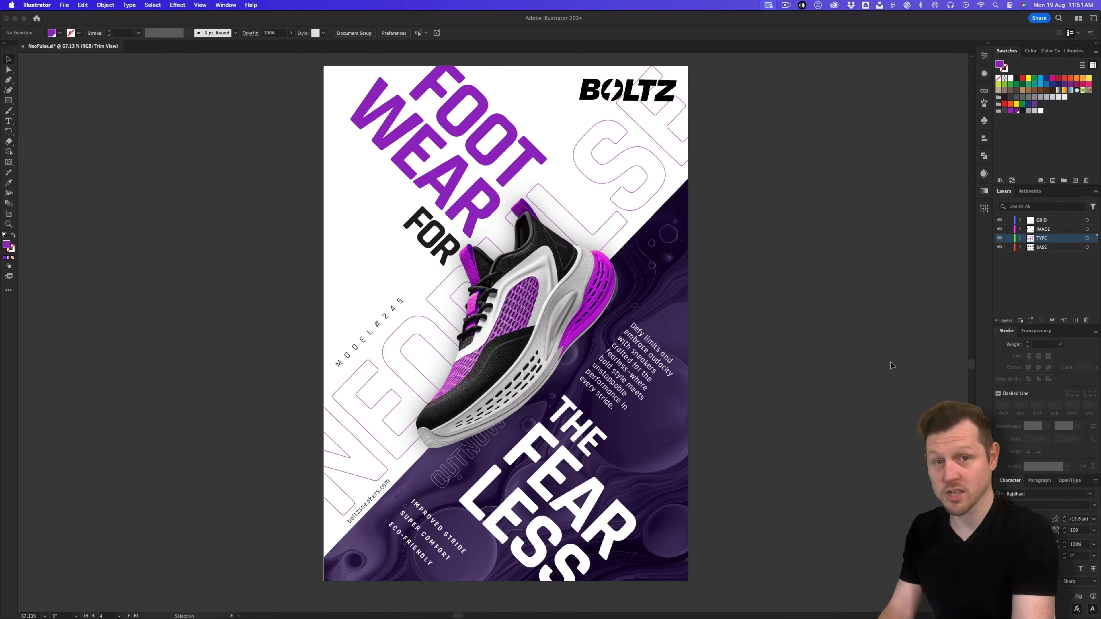
Step: Zoom out to all six poster artboards and turn off Trim View to reveal overflowing artwork
drag(850, 291, 339, 225)
scroll(602, 282, down, 2)
scroll(603, 282, right, 1)
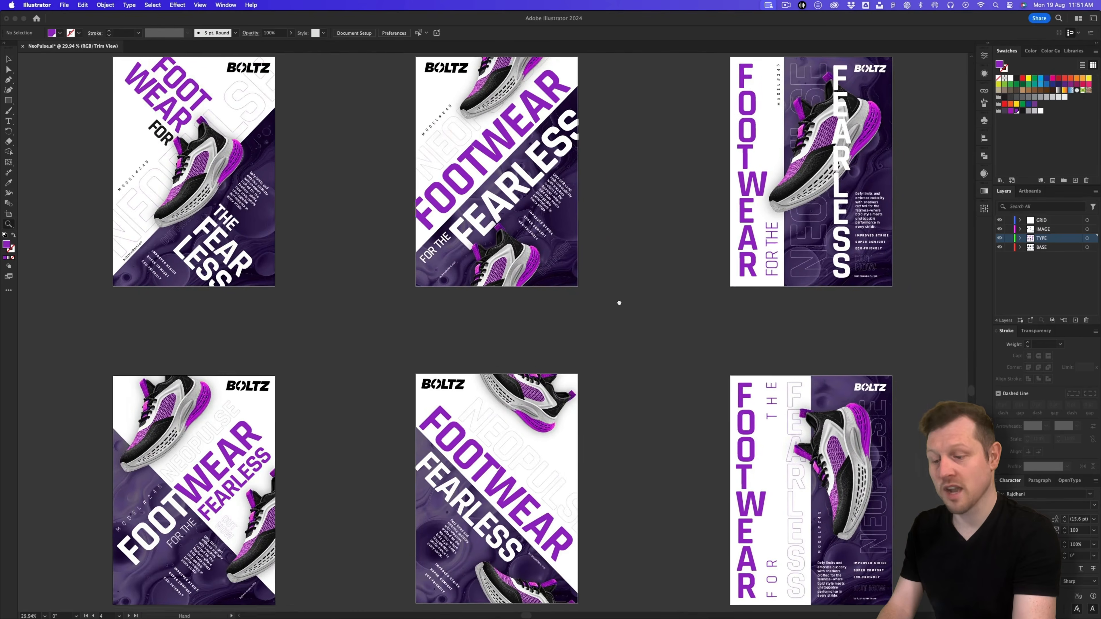
scroll(649, 309, up, 1)
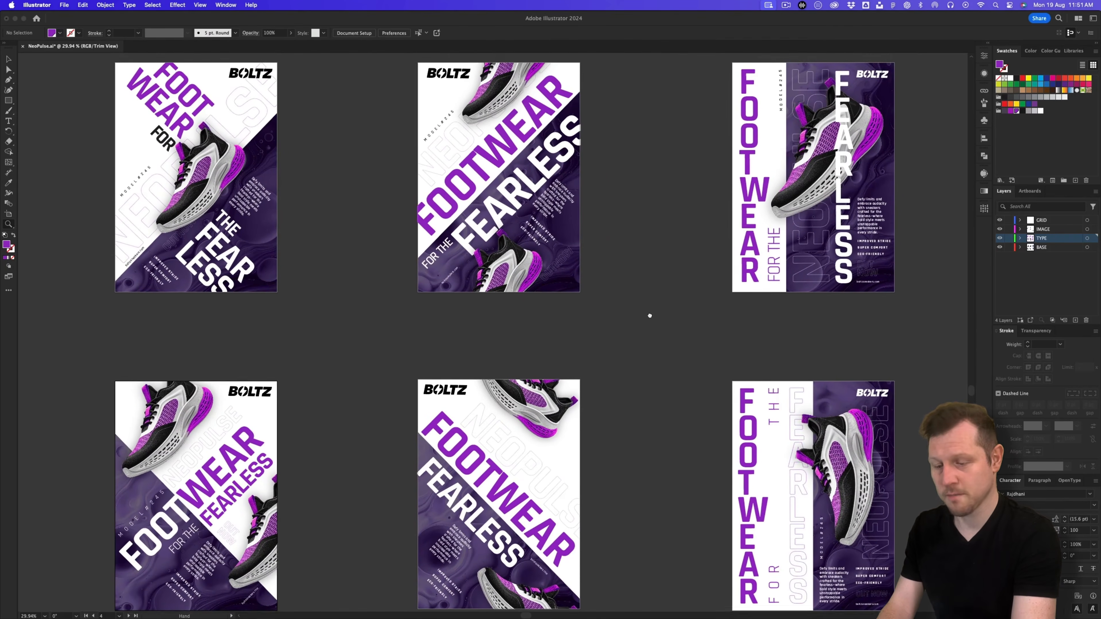
click(199, 5)
click(205, 51)
drag(642, 313, 602, 352)
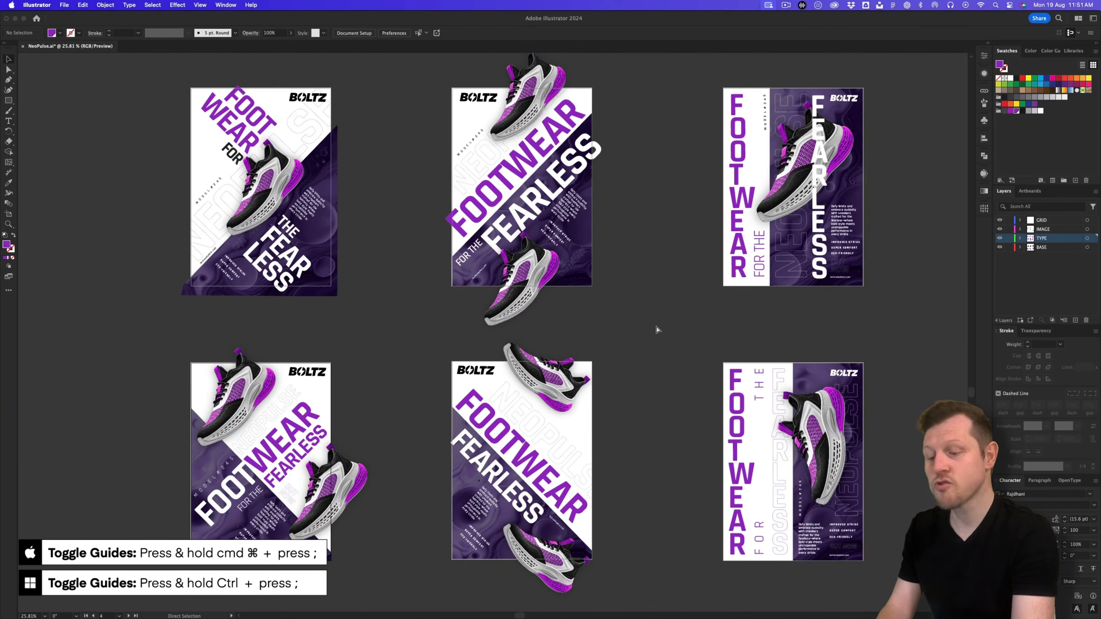
Step: Toggle the layout guides on and off with Cmd+; while inspecting the posters
key(super+semicolon)
drag(659, 307, 658, 317)
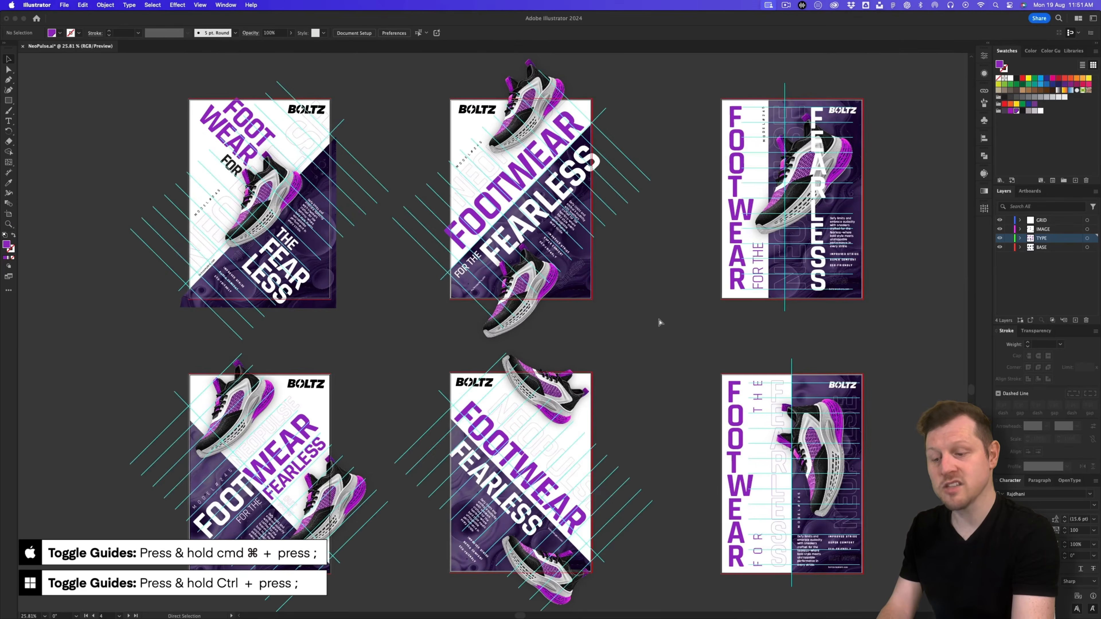
key(super+semicolon)
key(super+semicolon)
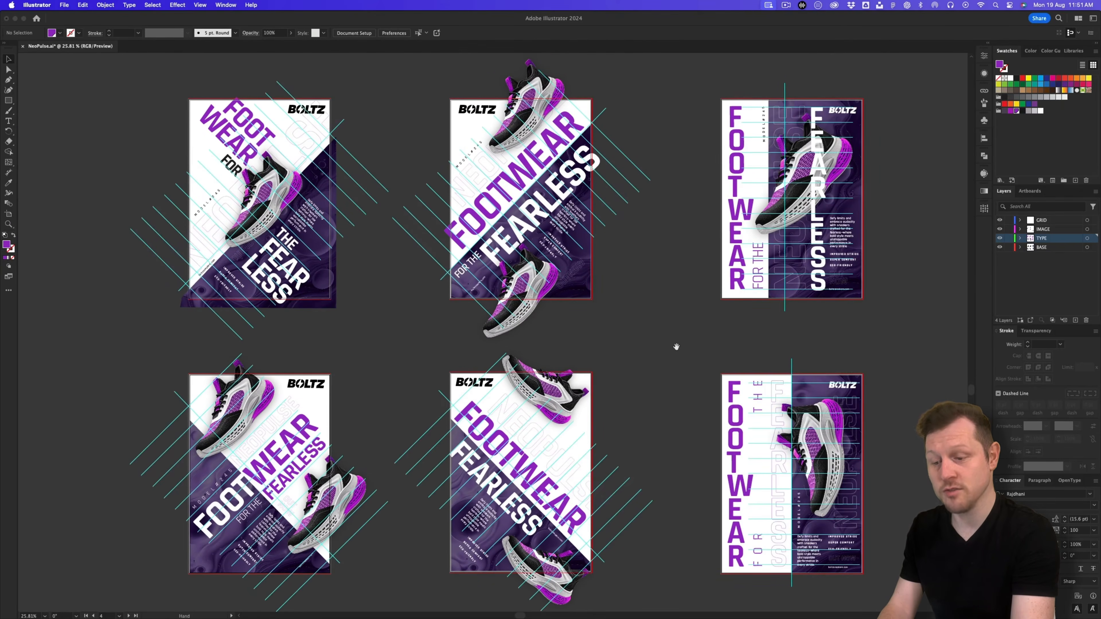
drag(676, 347, 674, 352)
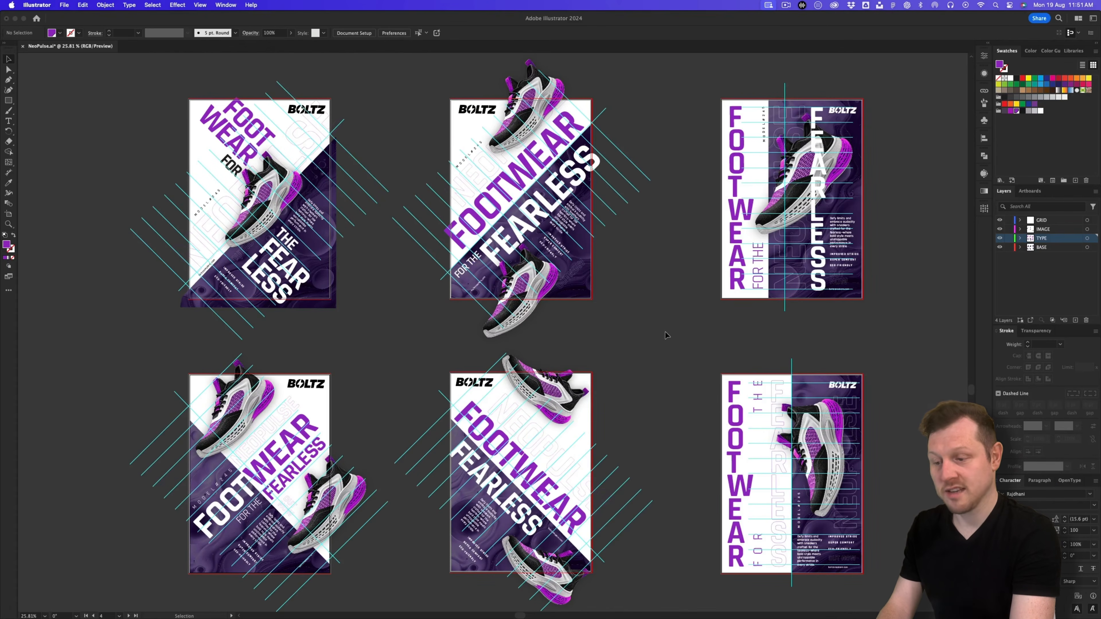
key(super+semicolon)
drag(676, 347, 676, 354)
key(super+semicolon)
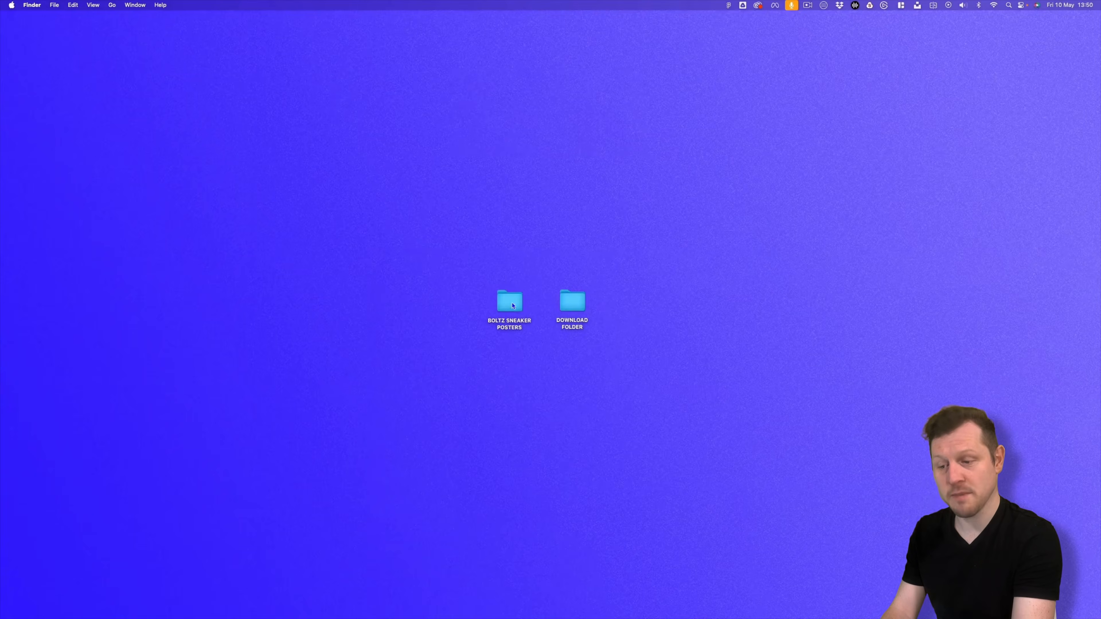
click(499, 298)
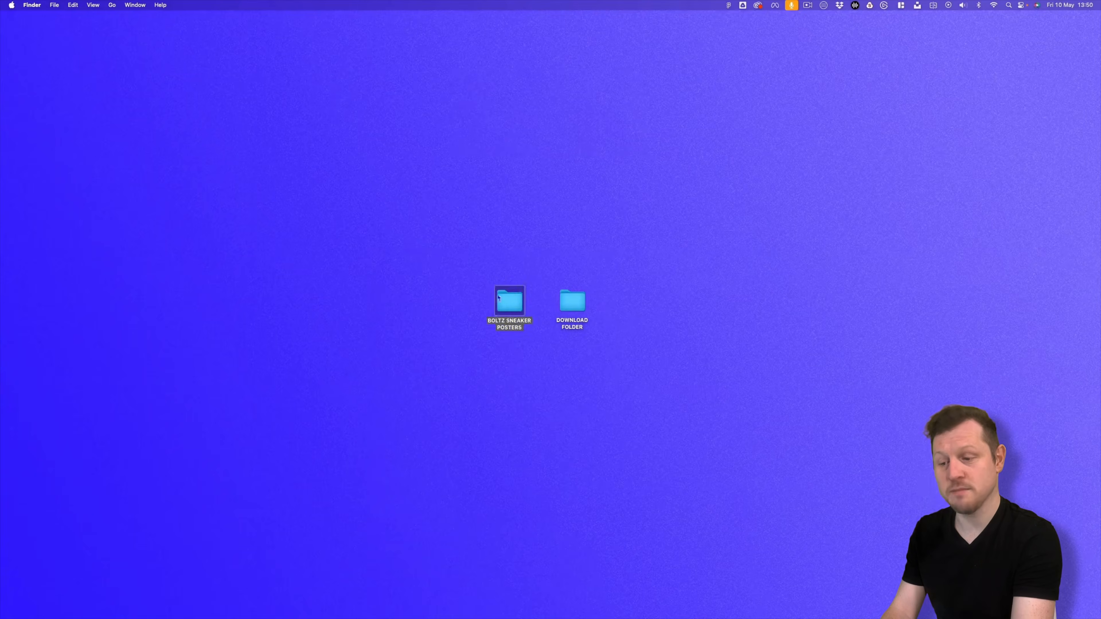
click(501, 354)
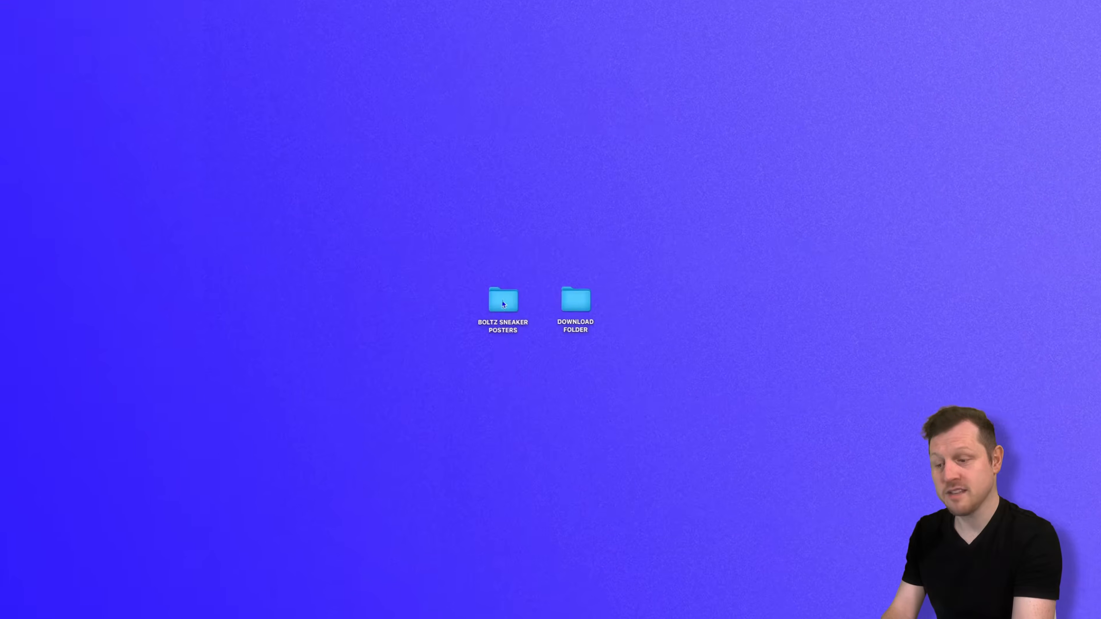
click(499, 297)
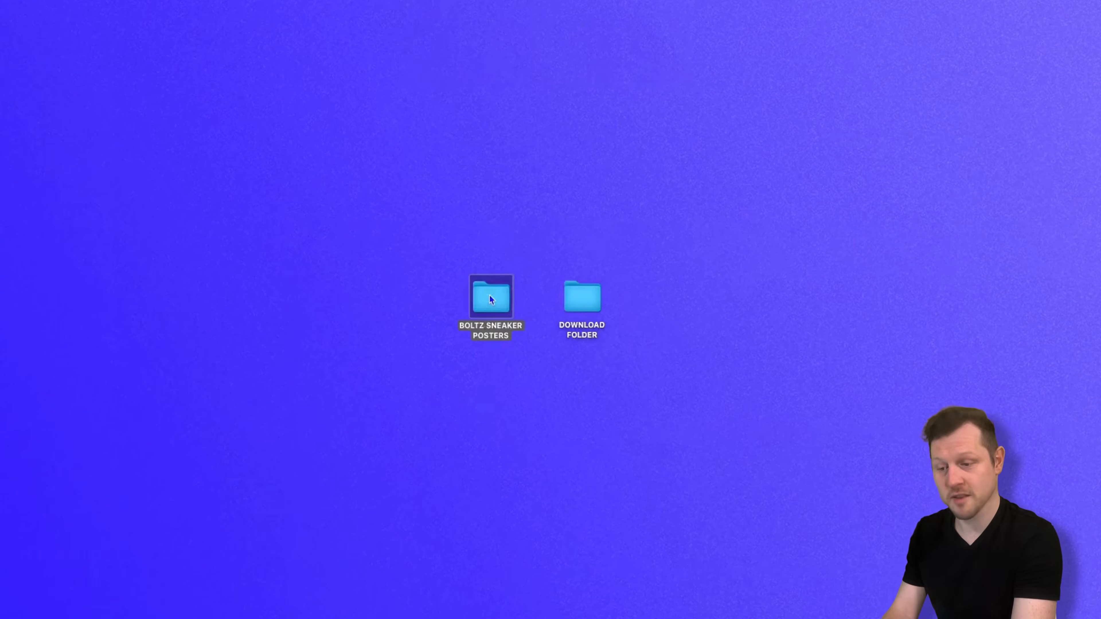
click(491, 418)
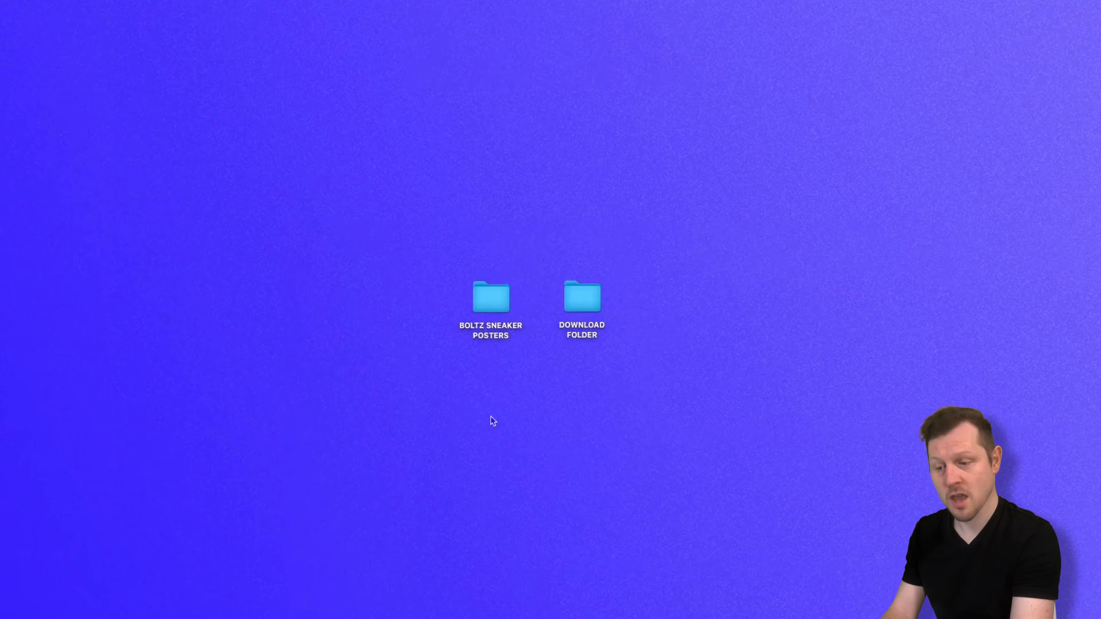
click(590, 296)
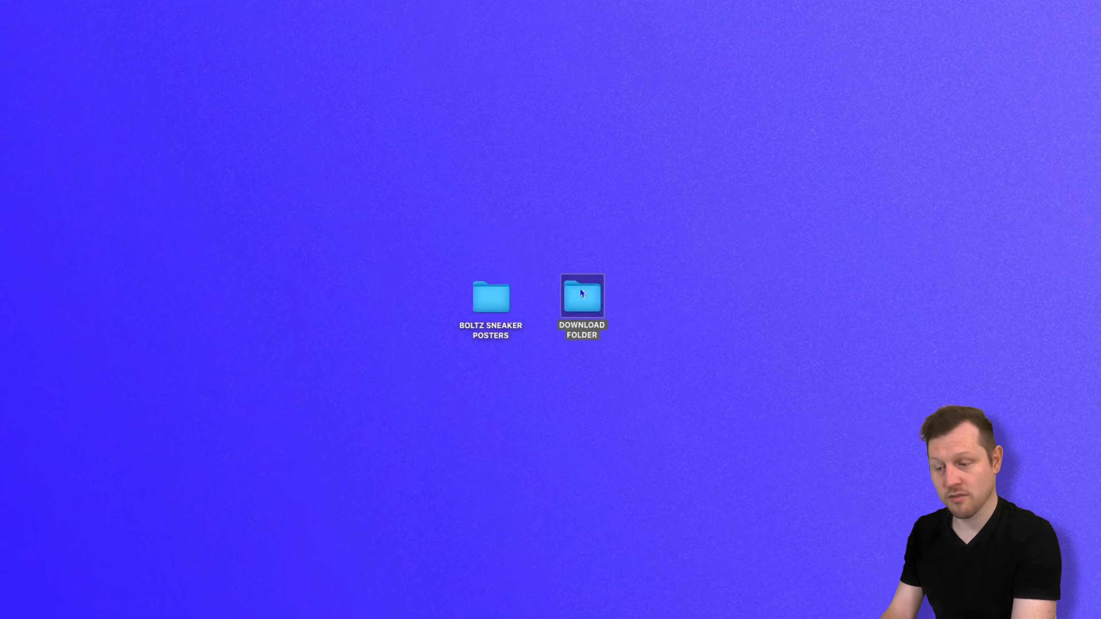
double_click(587, 299)
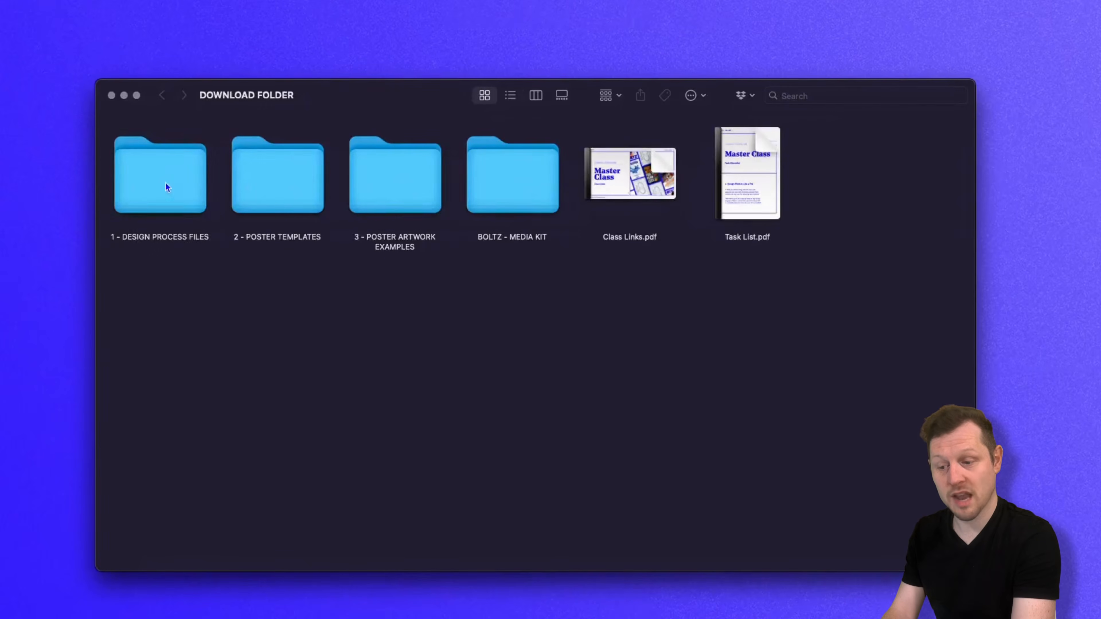
click(167, 187)
double_click(159, 177)
click(193, 381)
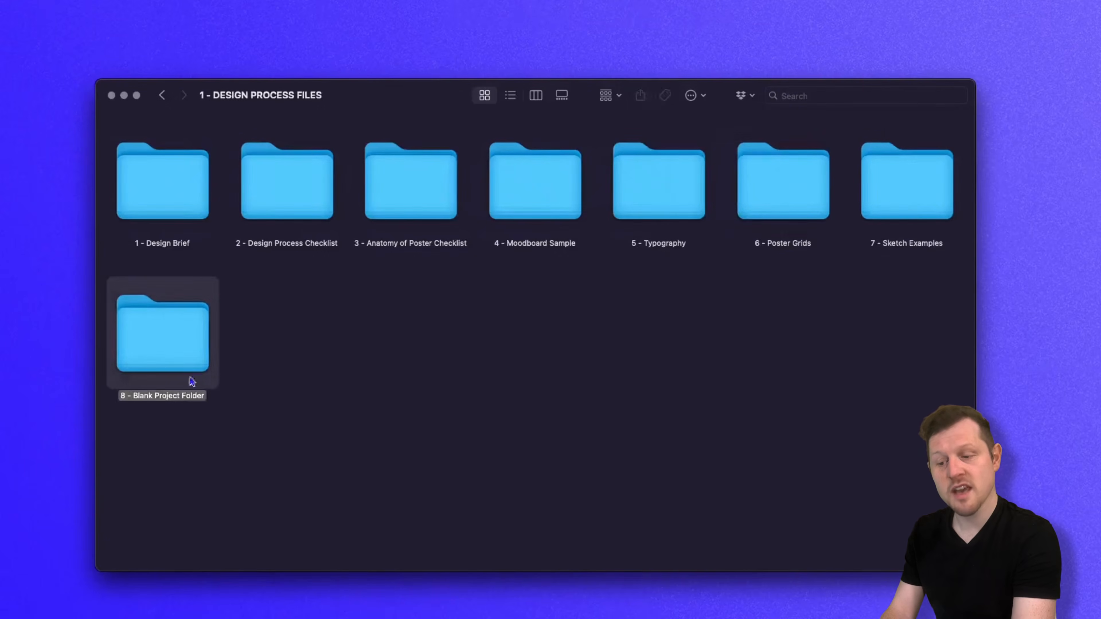
double_click(166, 334)
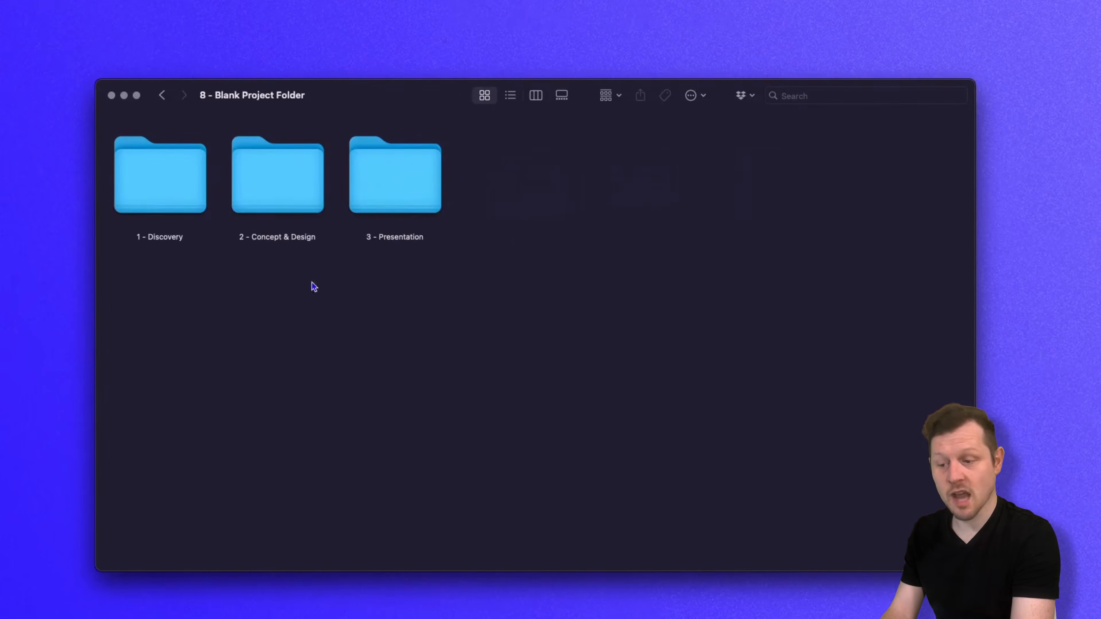
click(162, 95)
click(161, 357)
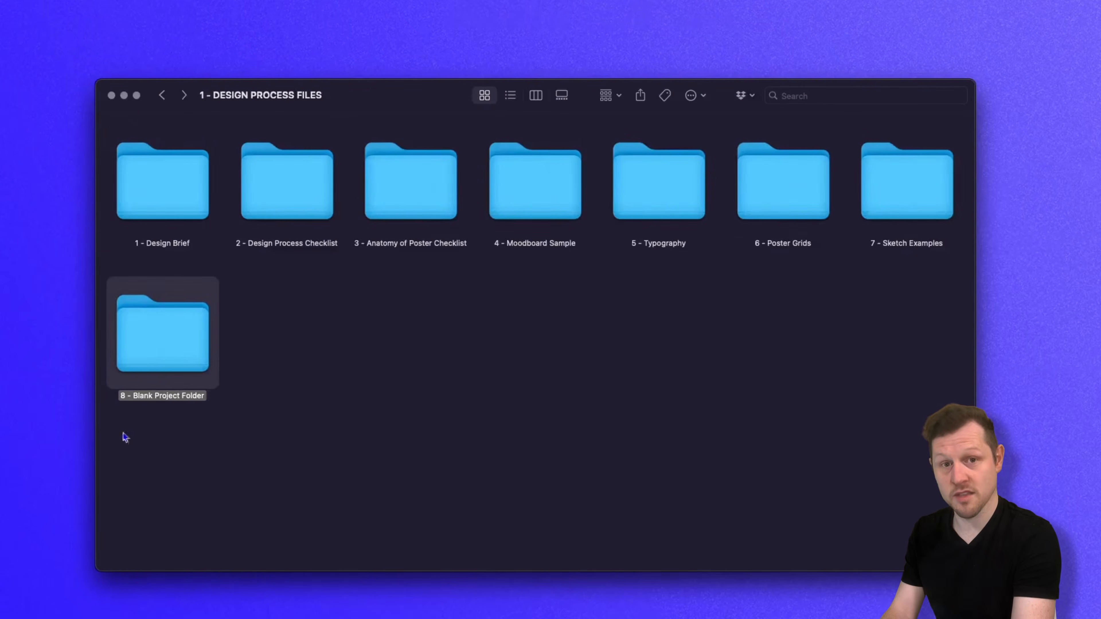
click(111, 95)
click(491, 298)
mouse_move(489, 290)
mouse_down()
mouse_move(494, 273)
mouse_move(505, 281)
mouse_move(490, 290)
mouse_up()
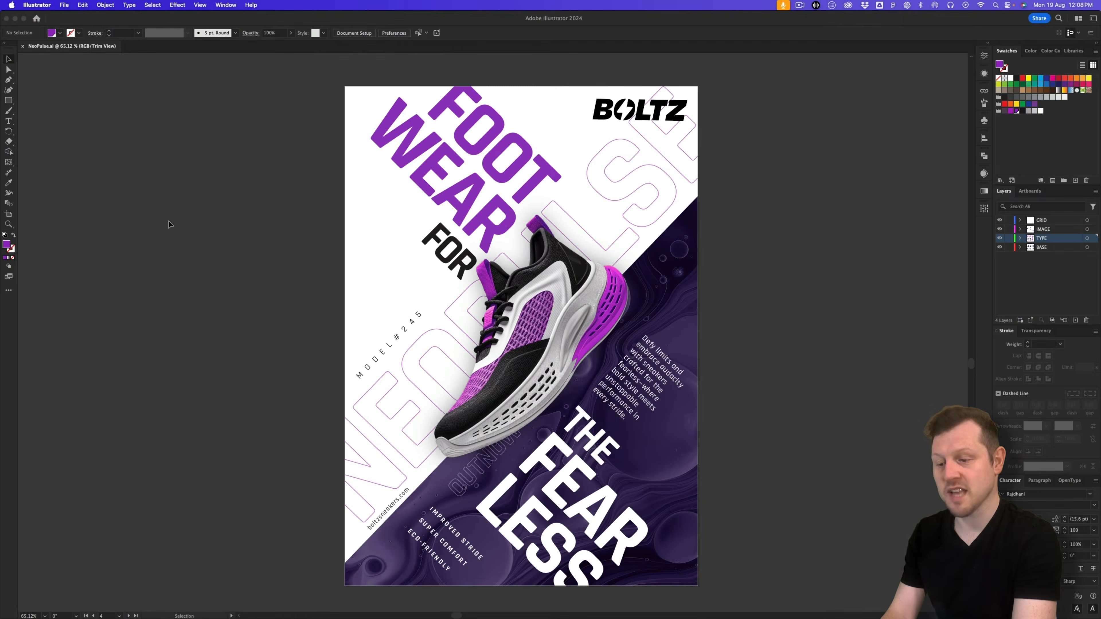
Step: Start a new Print document using the A3 preset, portrait, in millimetres
click(63, 5)
click(68, 18)
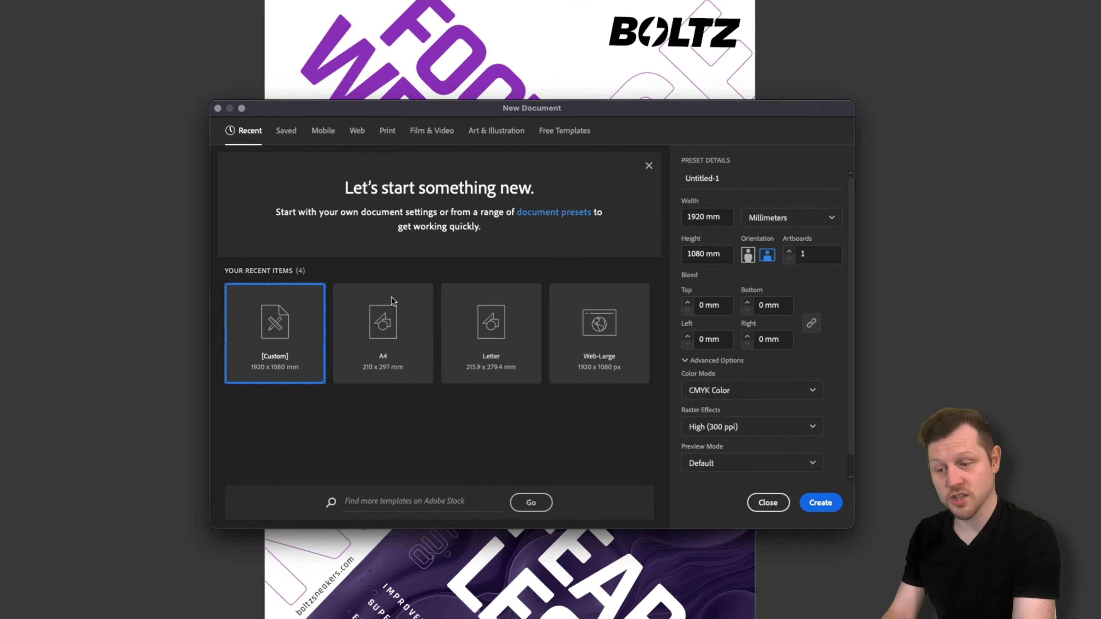
click(389, 136)
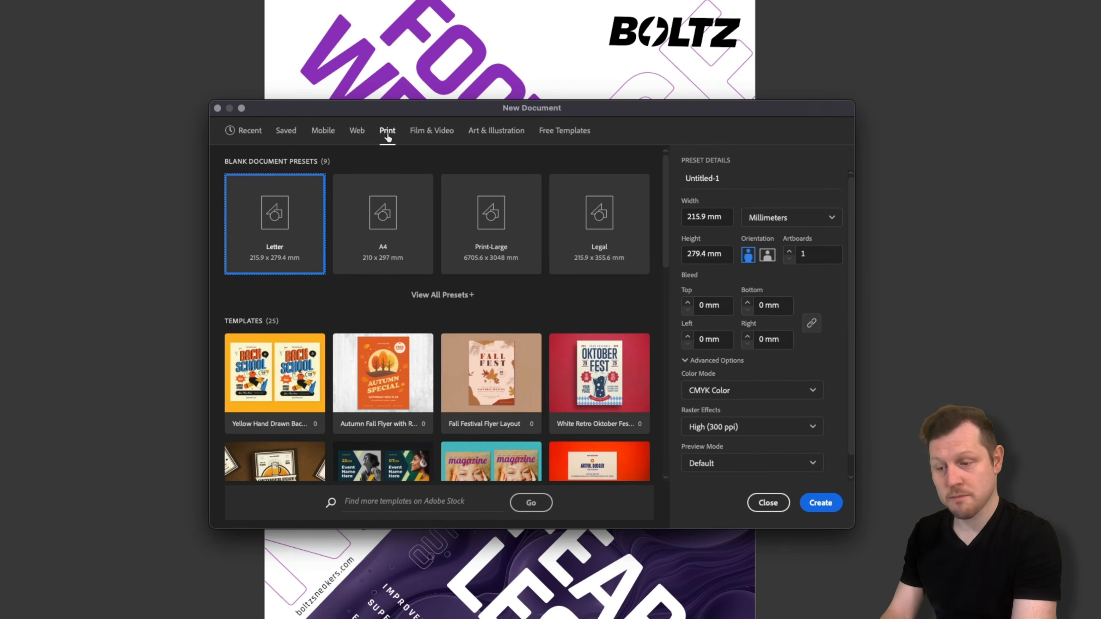
click(428, 297)
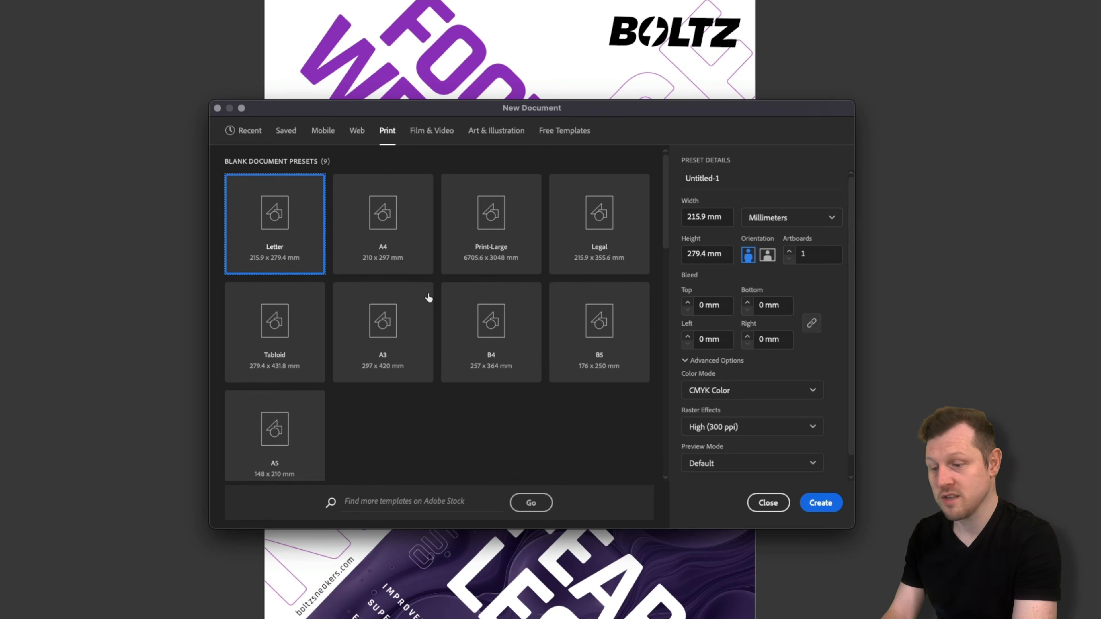
click(381, 320)
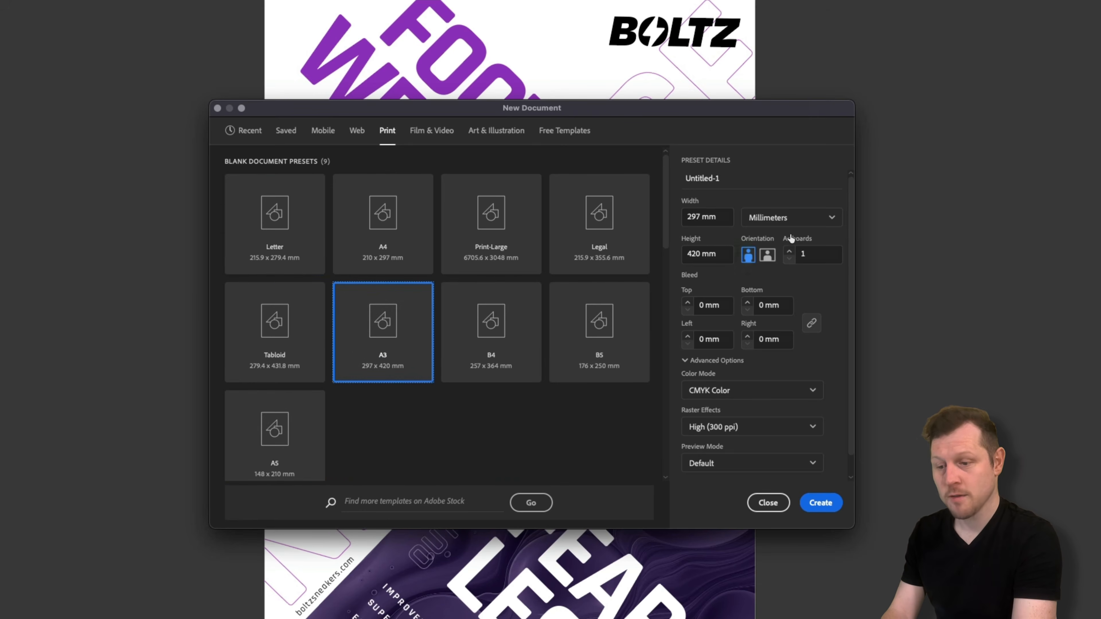
click(748, 260)
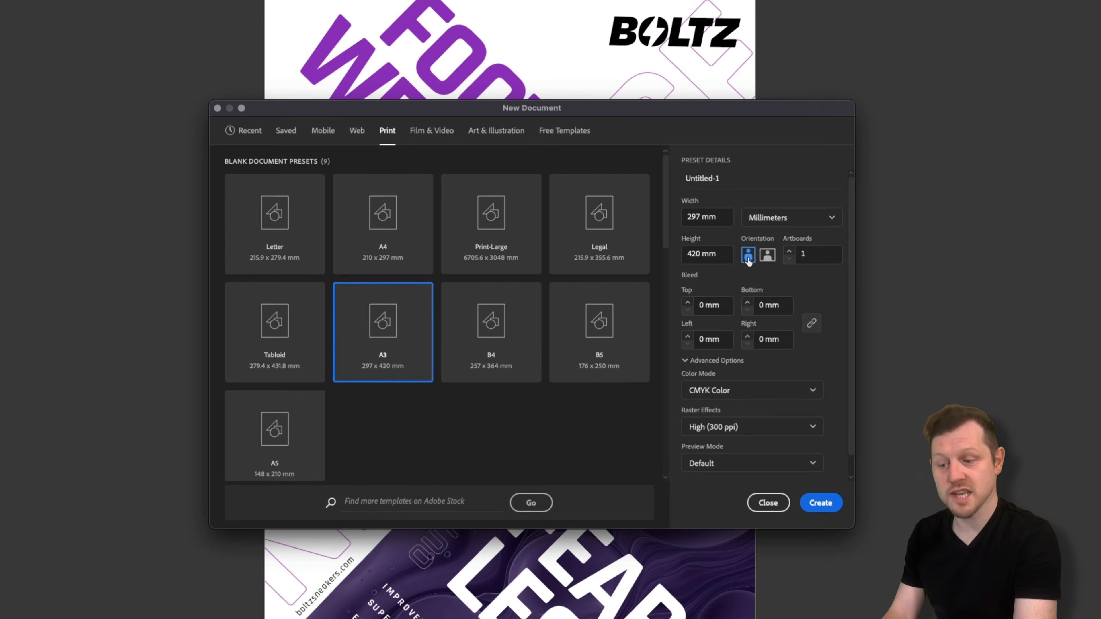
click(774, 217)
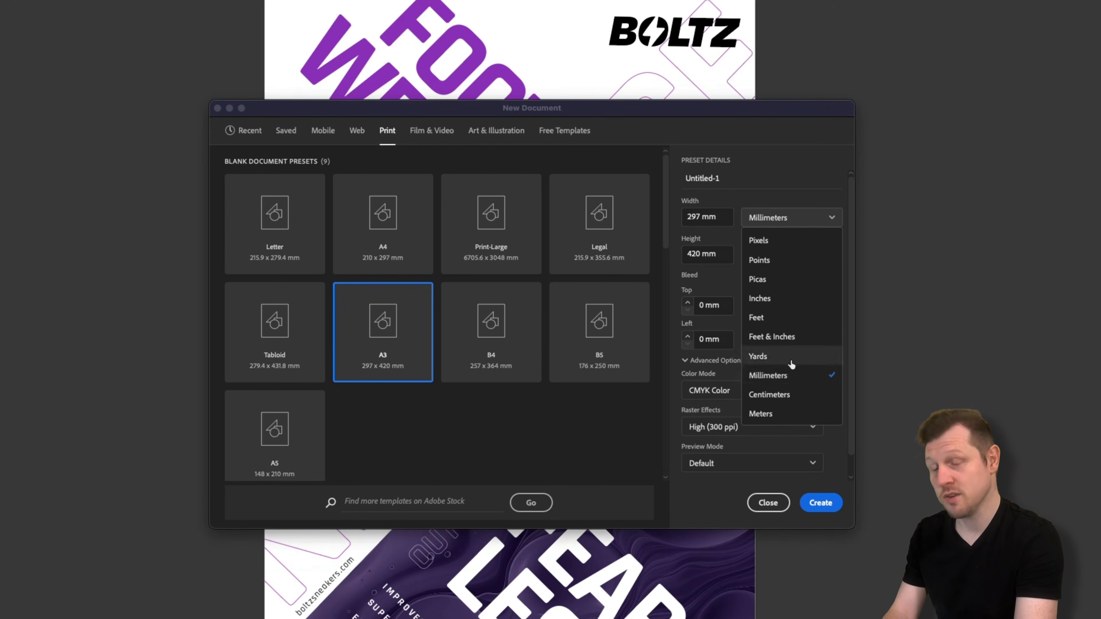
click(790, 375)
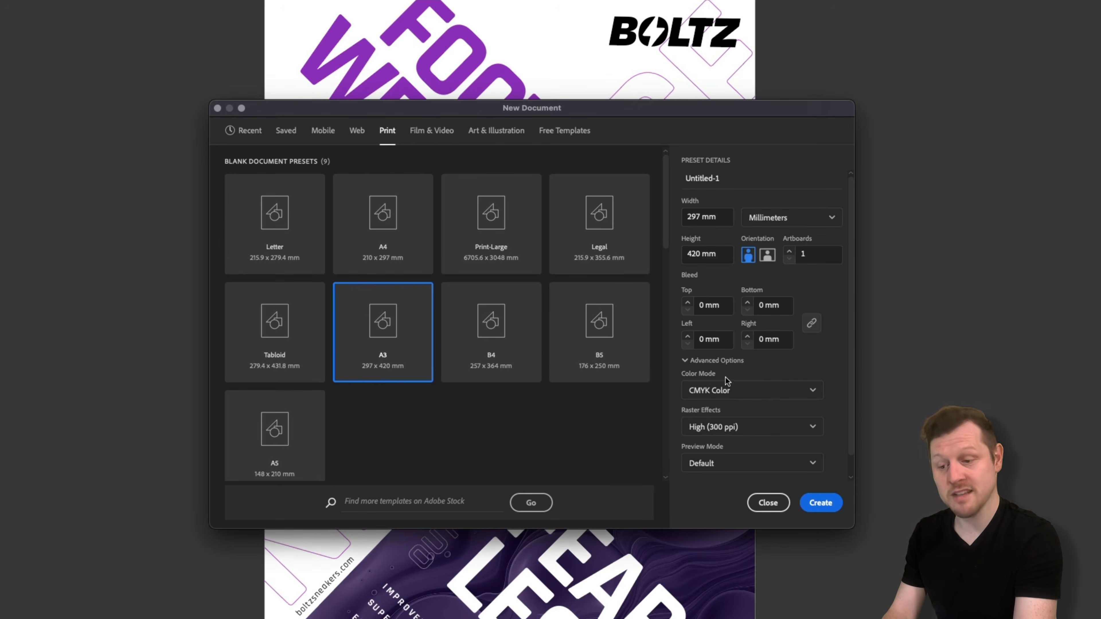
Step: Set a 3 mm bleed on all sides, choose RGB Color, and create the document
scroll(758, 382, down, 1)
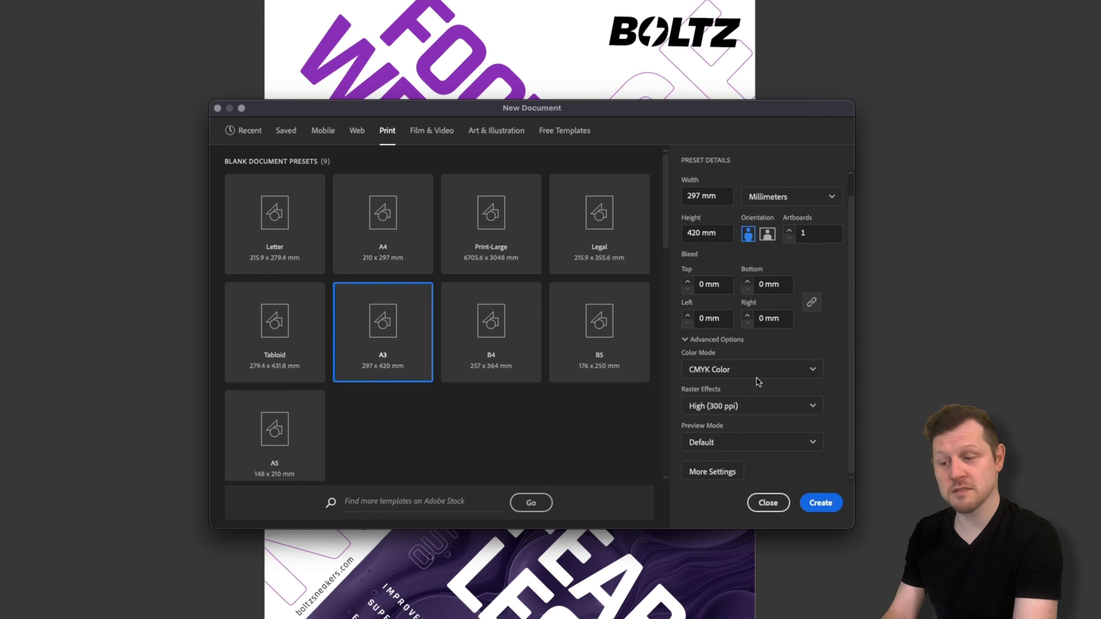
click(721, 293)
double_click(721, 293)
text(3)
key(Tab)
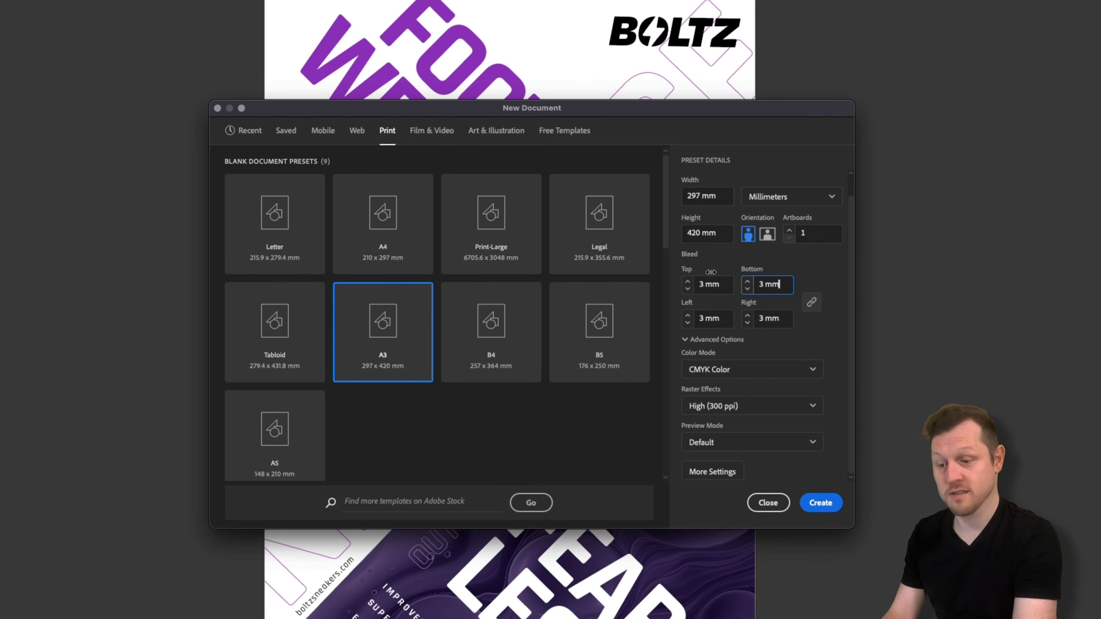
click(807, 371)
click(721, 395)
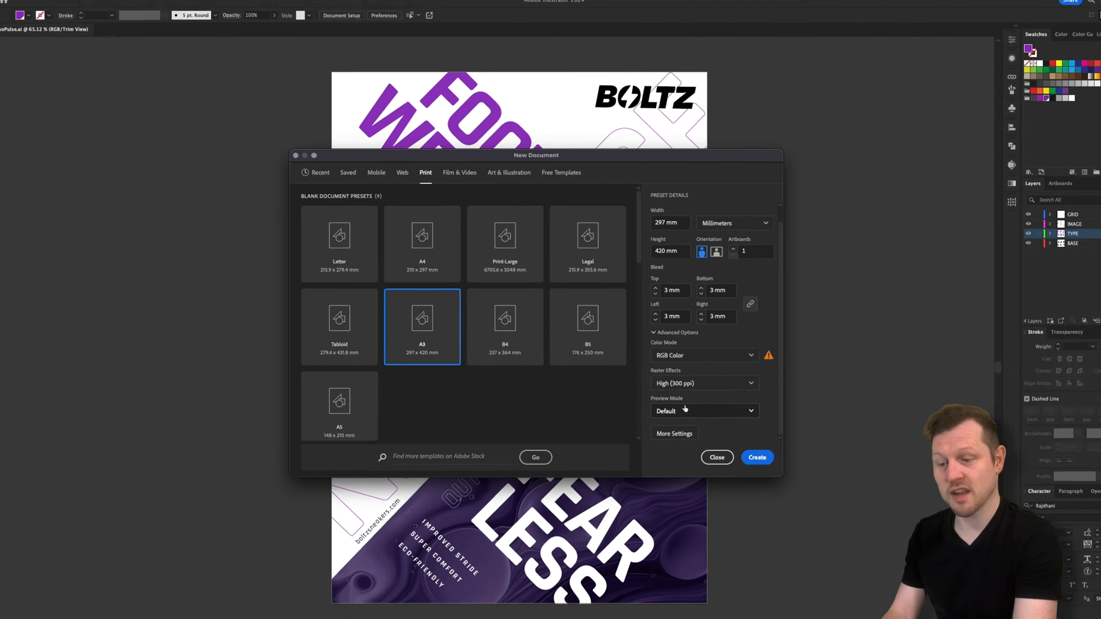
click(757, 457)
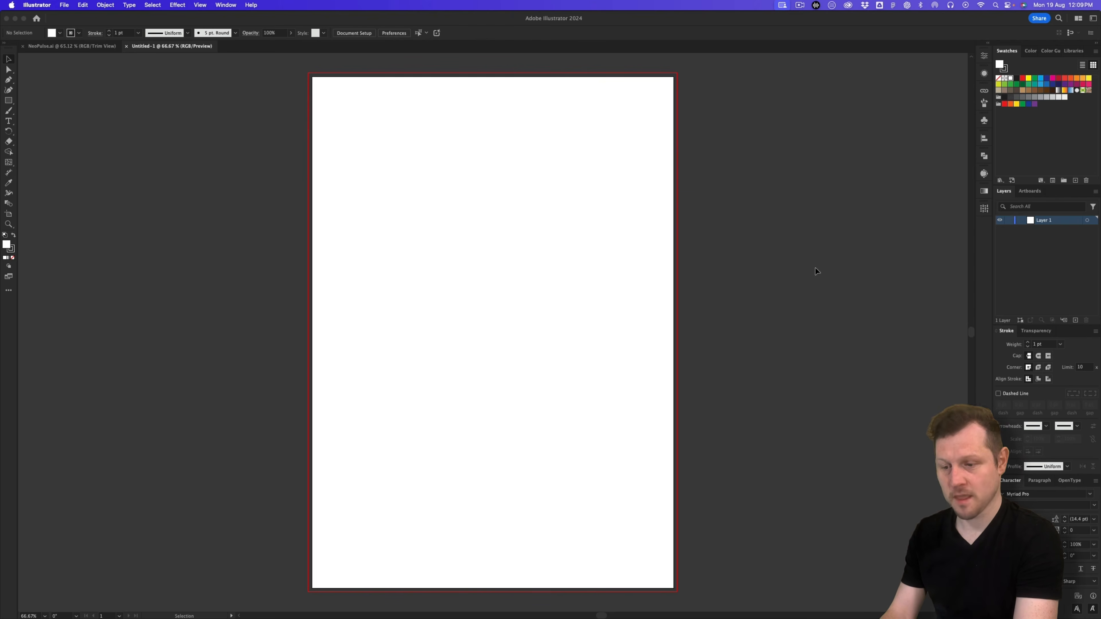
key(super)
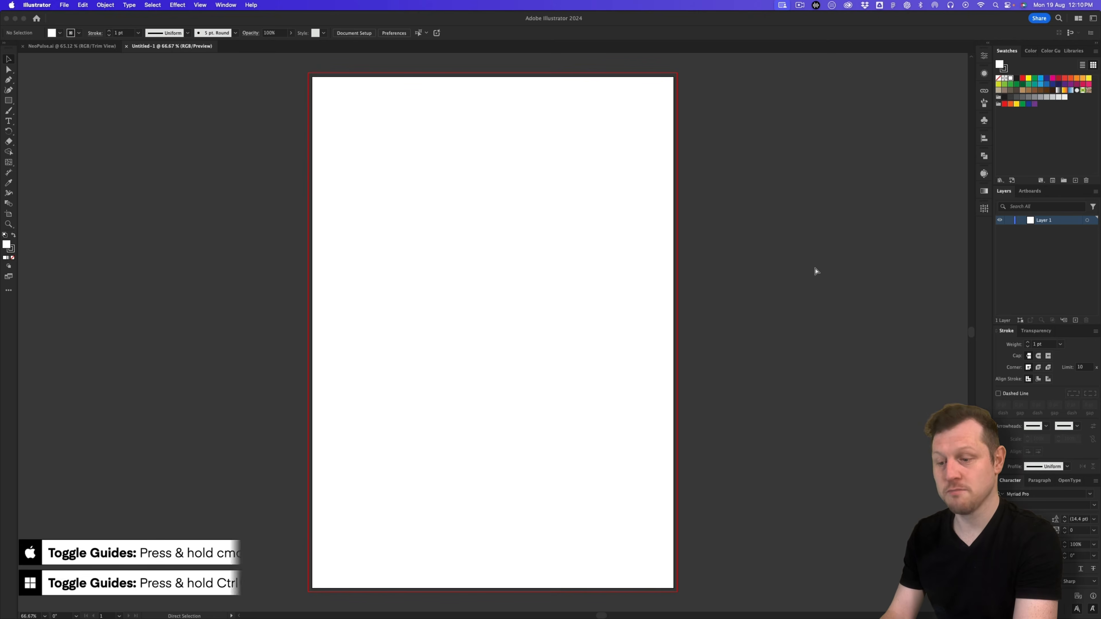
key(super+semicolon)
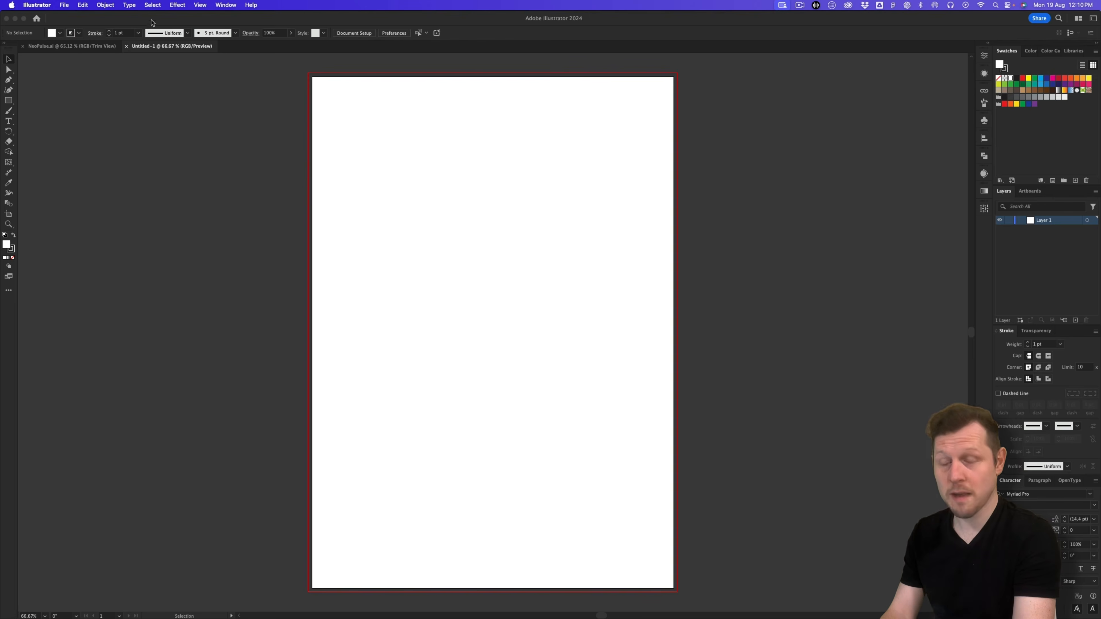
click(227, 4)
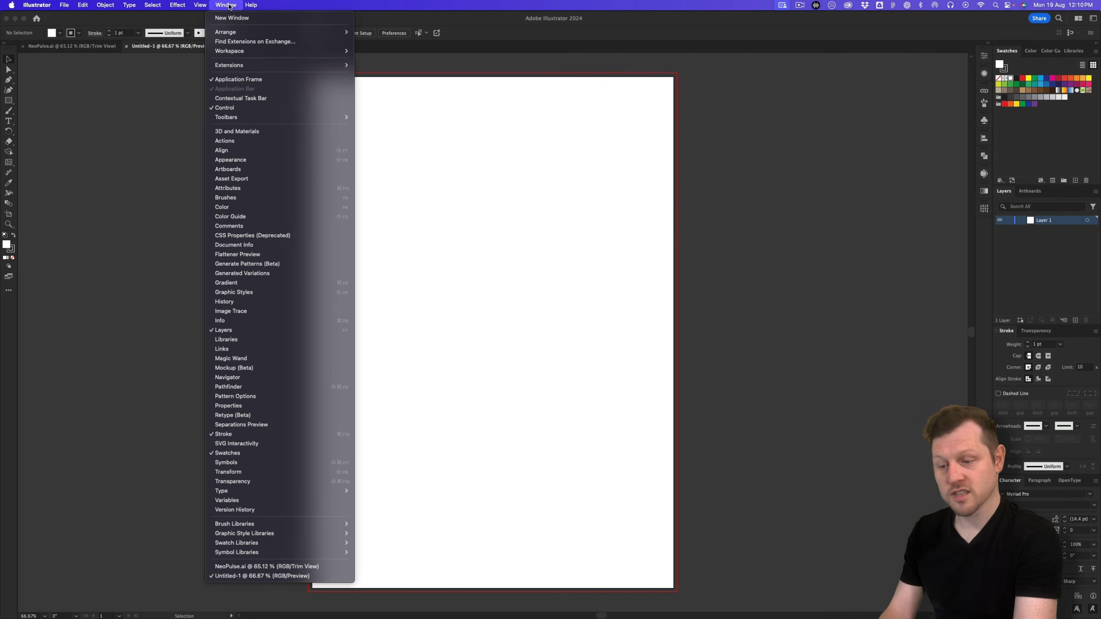
click(231, 108)
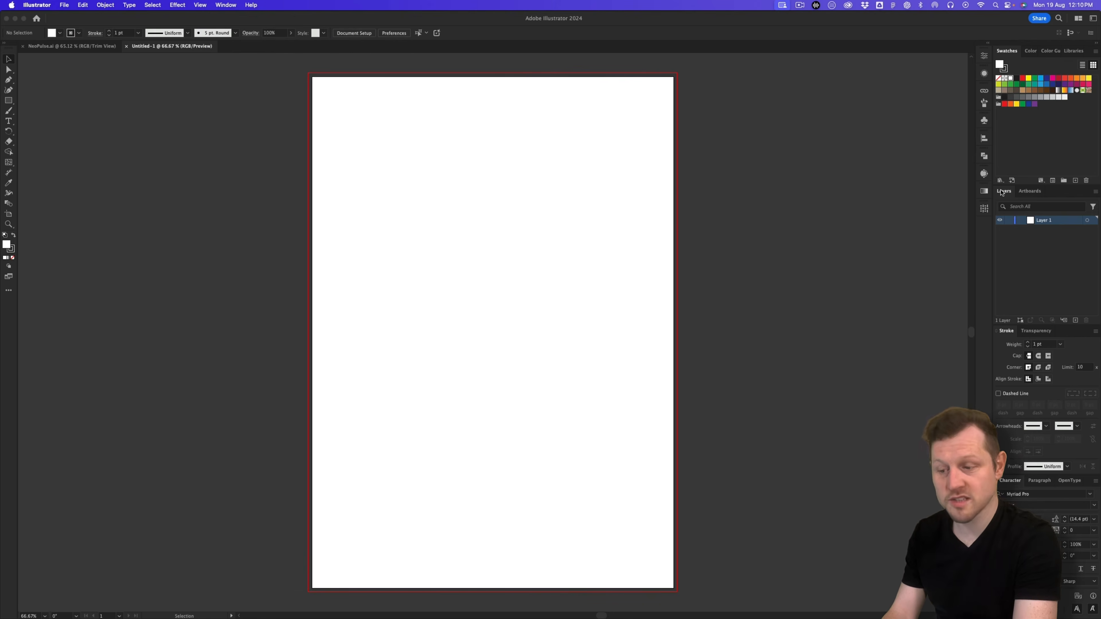
click(983, 101)
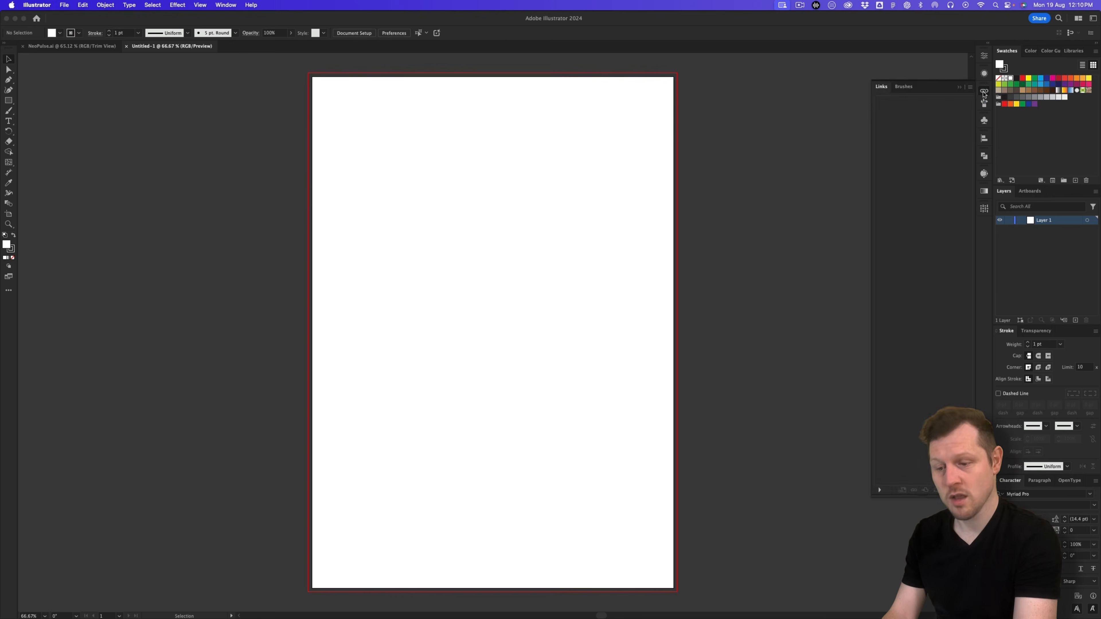
click(983, 101)
click(226, 5)
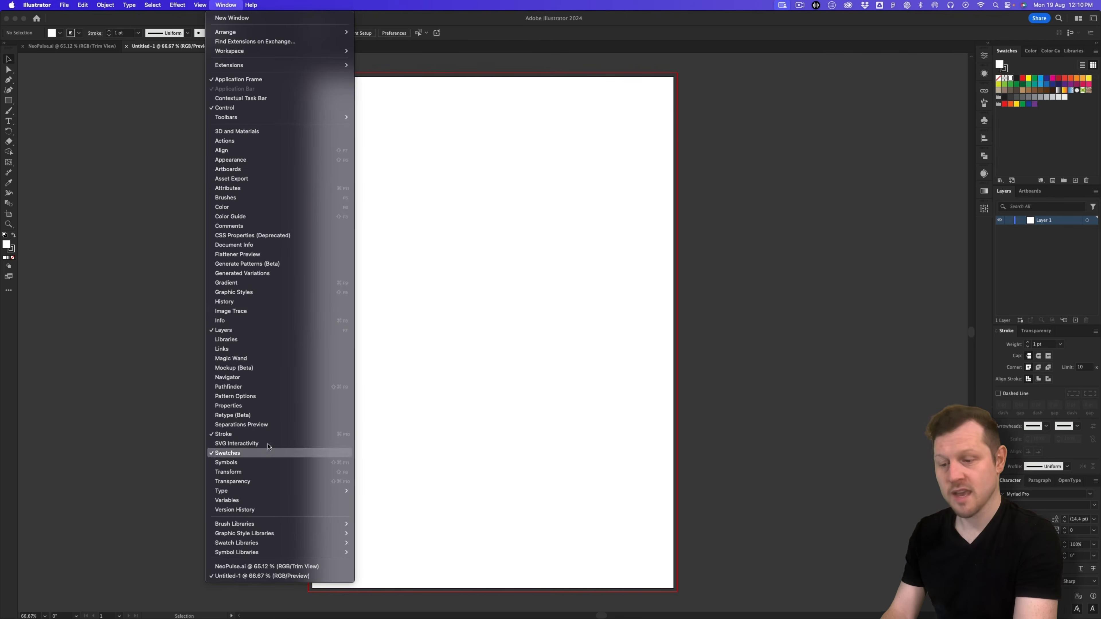
click(883, 189)
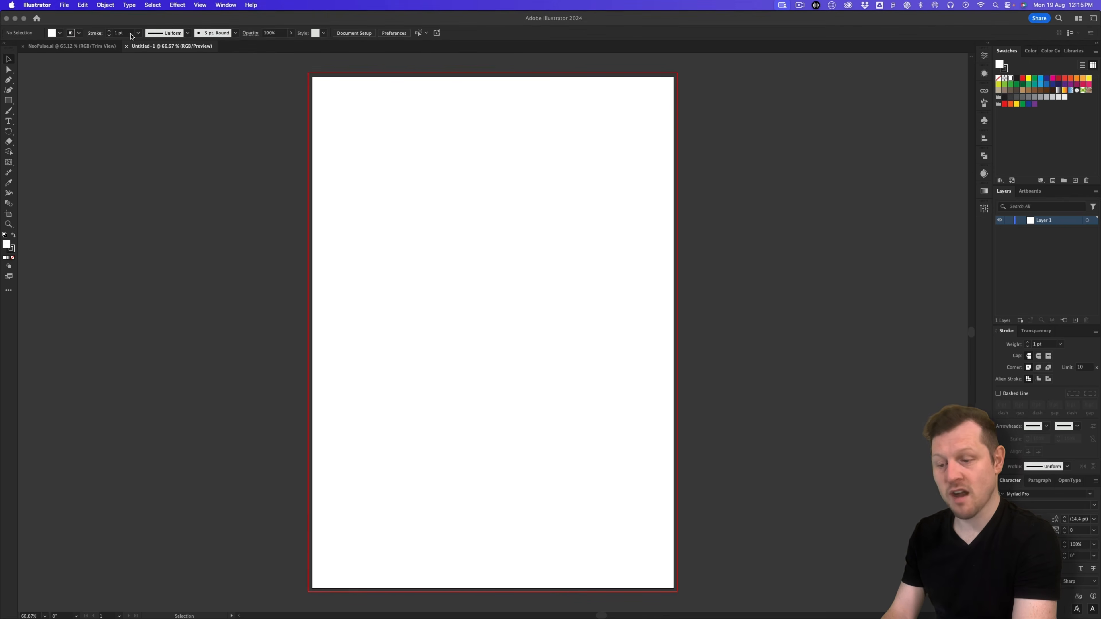
Step: Save as NeoPulse.ai in 2 - Concept & Design > 2 - Design > Illustrator with default options
click(64, 5)
click(86, 89)
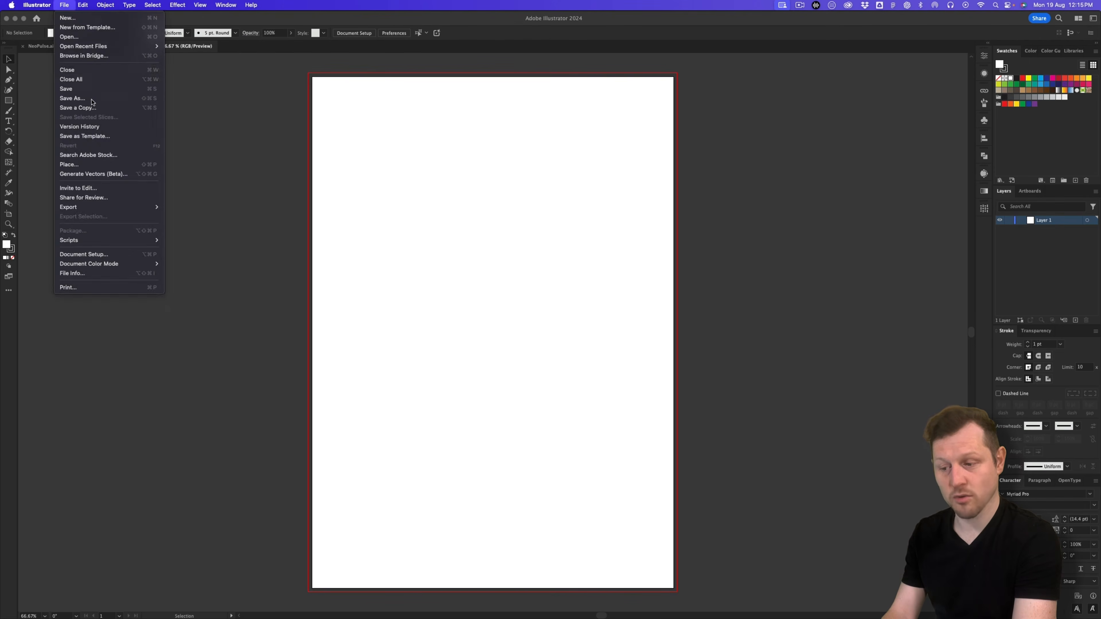
double_click(395, 160)
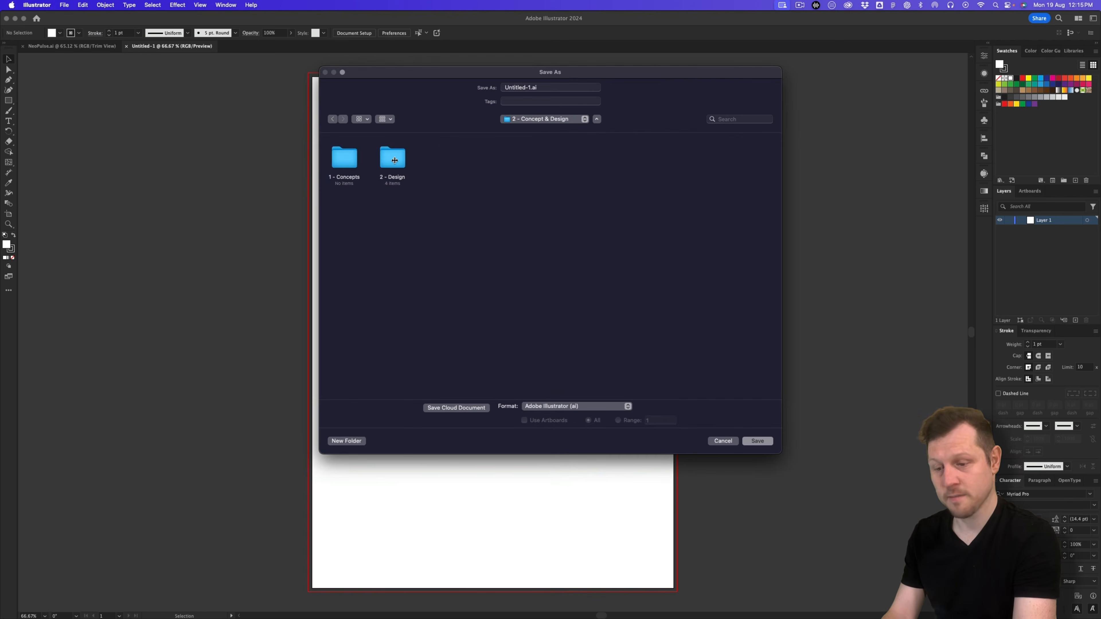
double_click(390, 162)
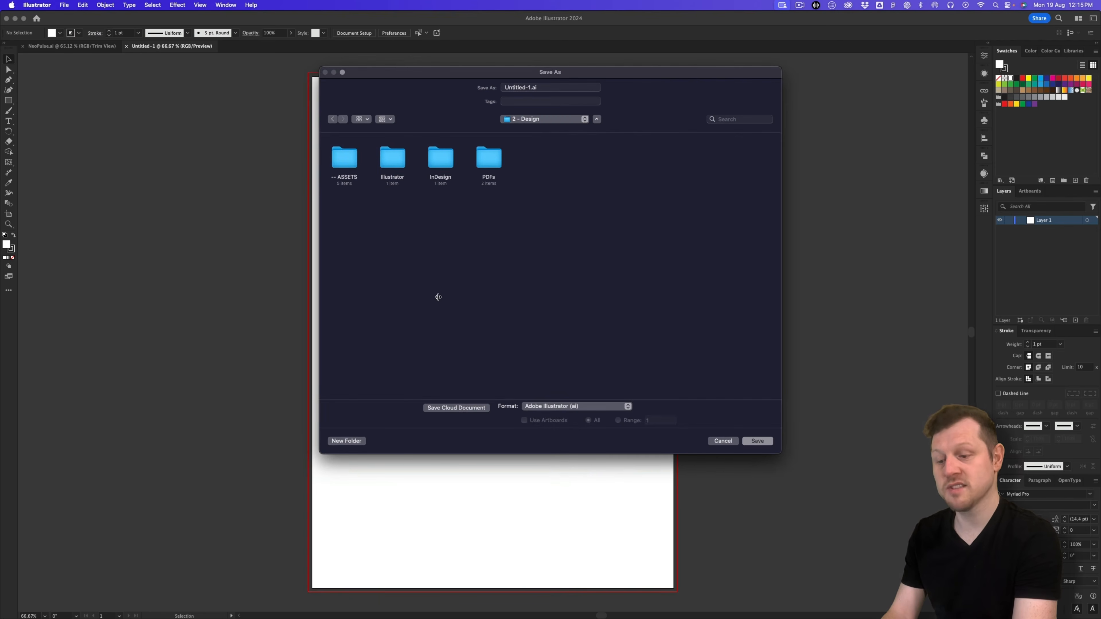
click(391, 161)
double_click(390, 160)
click(486, 85)
text(NeoPulse)
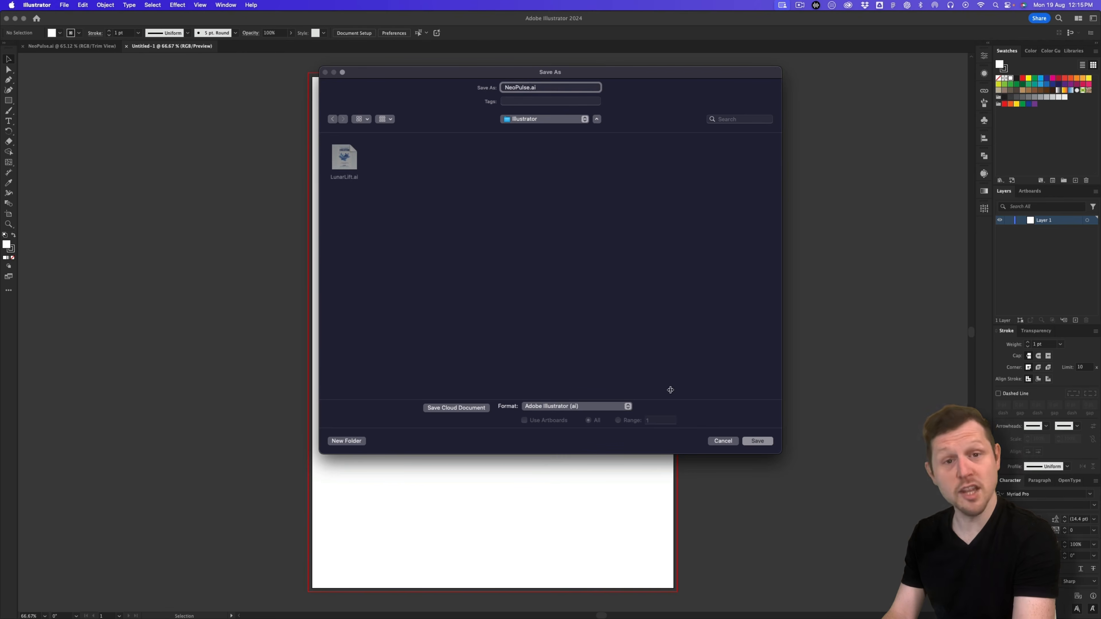
click(768, 441)
key(Return)
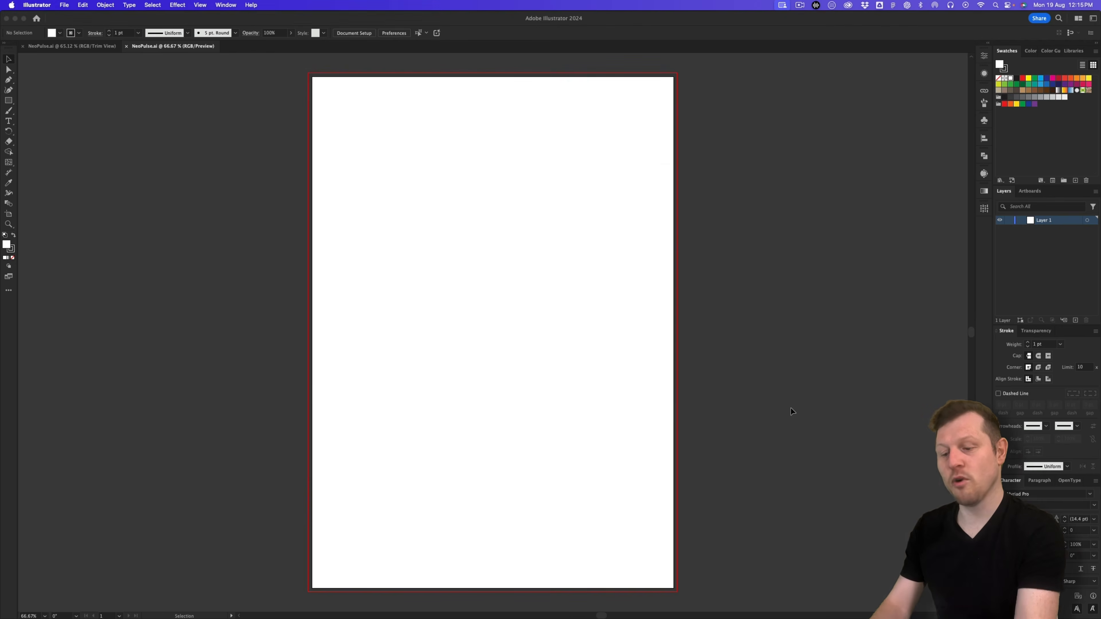
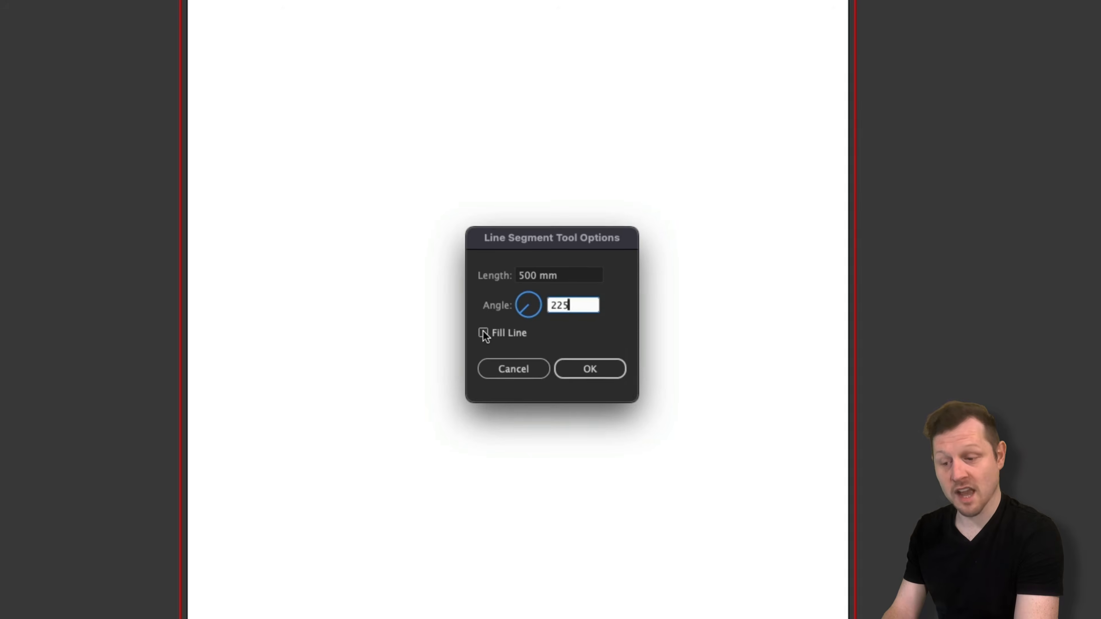
Step: Create a 500 mm line at 225° and move it onto the artboard's diagonal
click(590, 368)
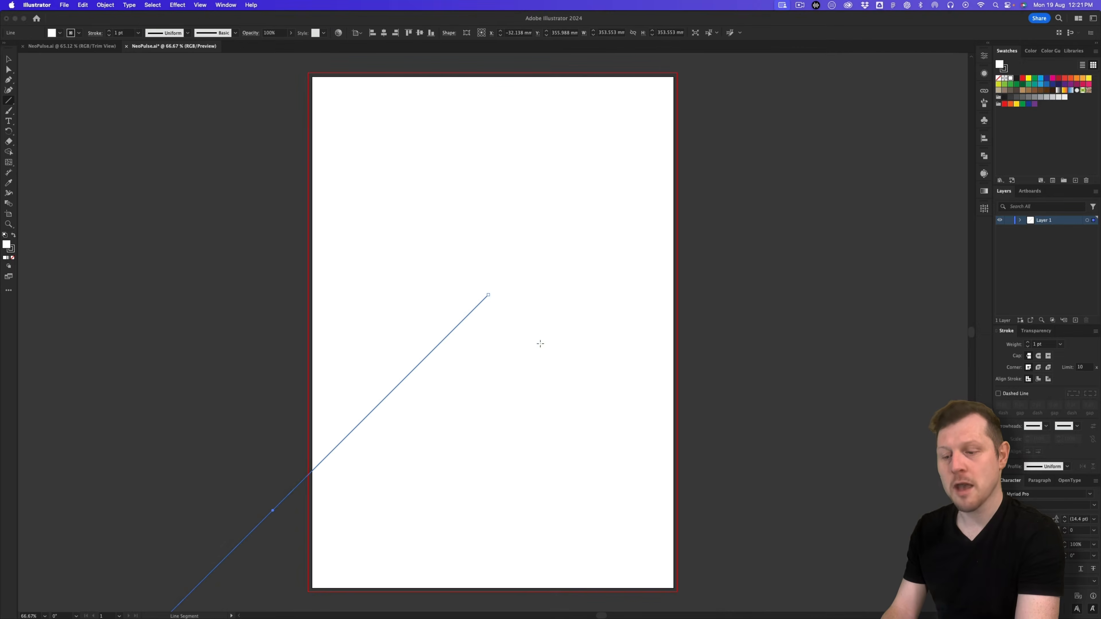
key(v)
drag(397, 385, 624, 200)
click(755, 239)
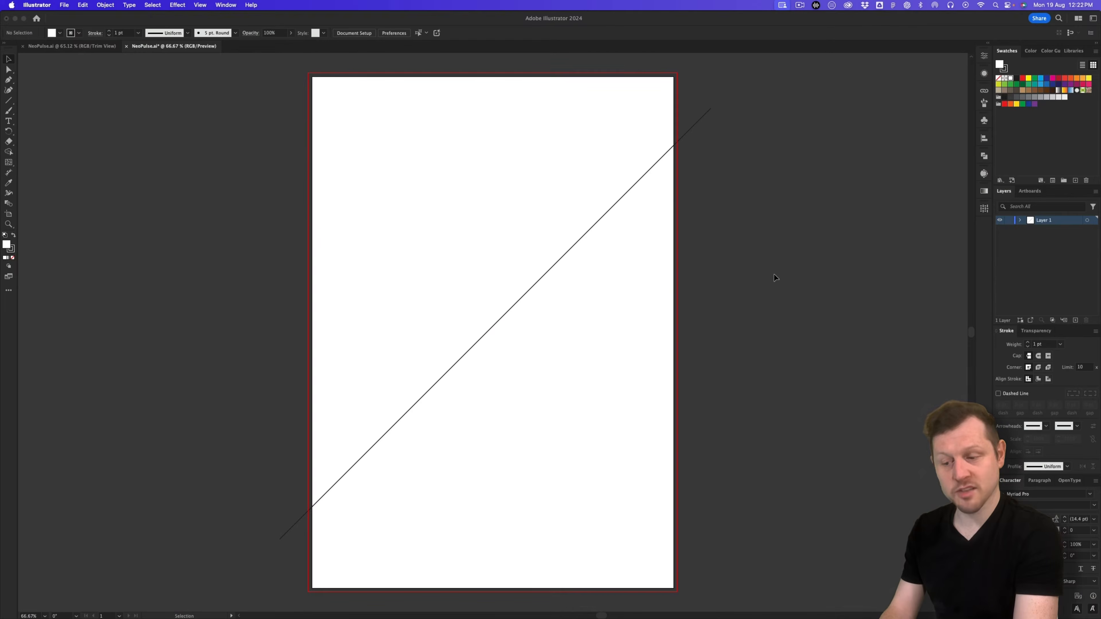
Step: Copy the diagonal line and paste the copy in place on top of it
click(503, 314)
key(a)
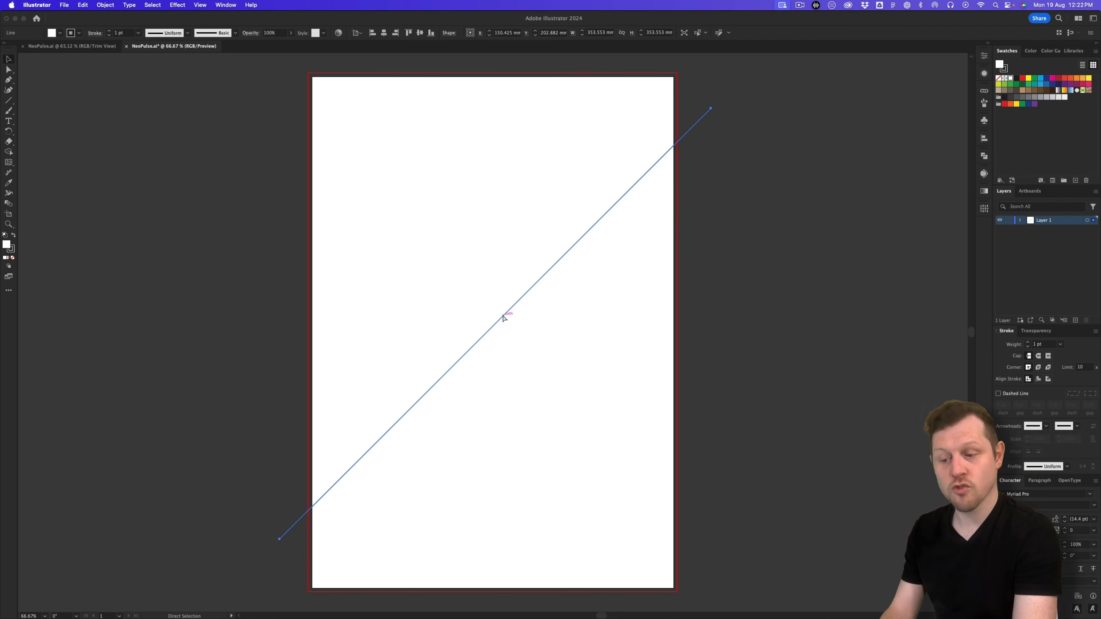
key(super+c)
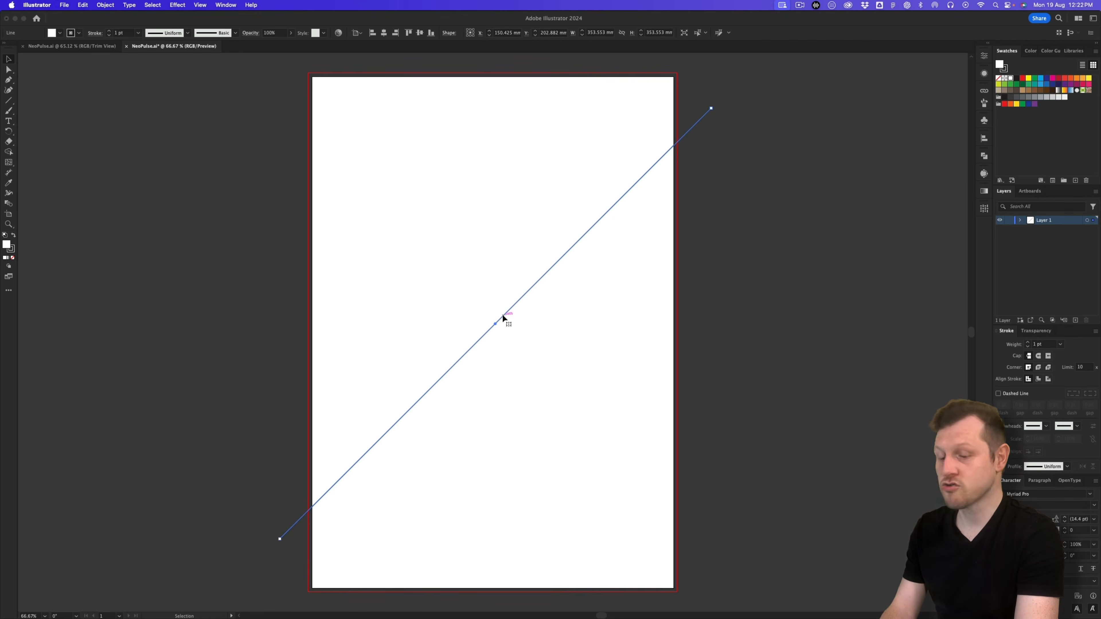
key(shift+super+v)
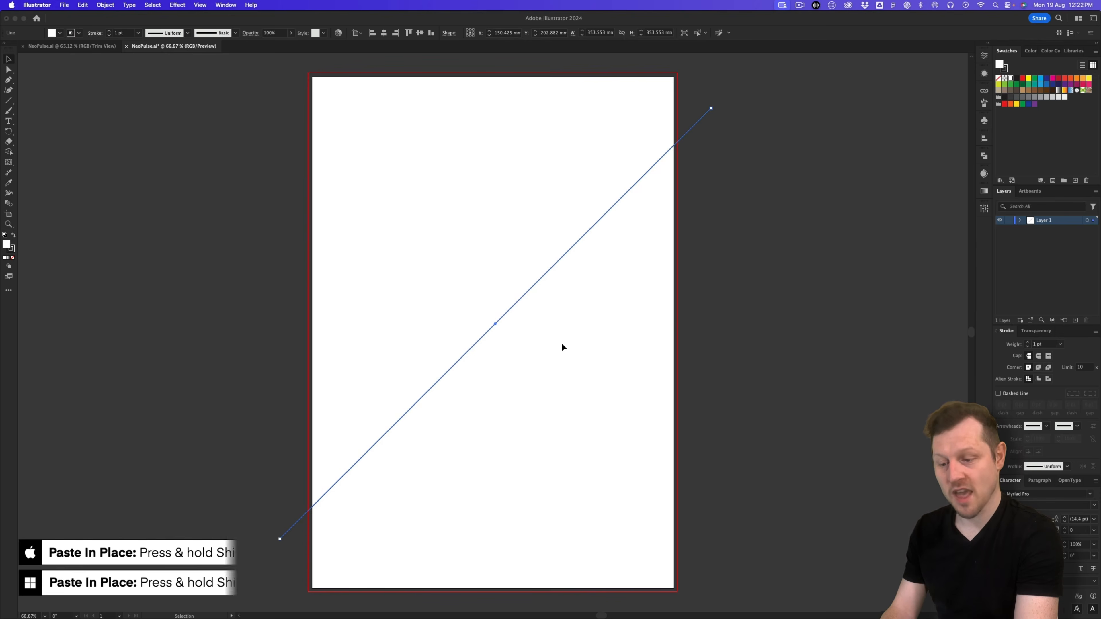
Step: Reflect the copied line across the vertical axis, then shorten it evenly from both ends
click(107, 7)
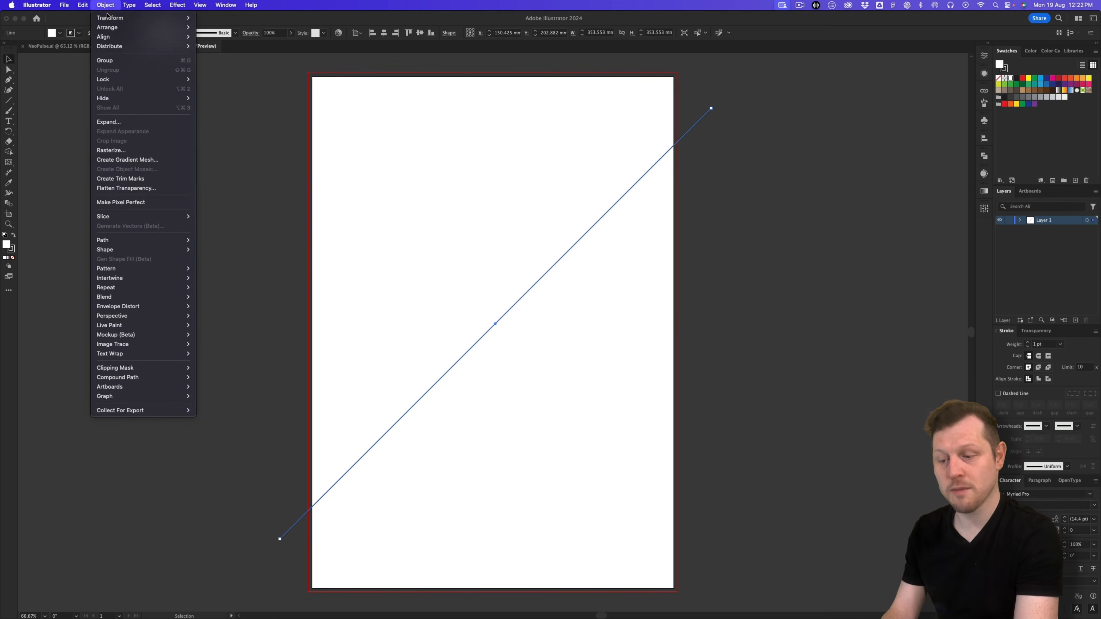
mouse_move(114, 18)
click(234, 49)
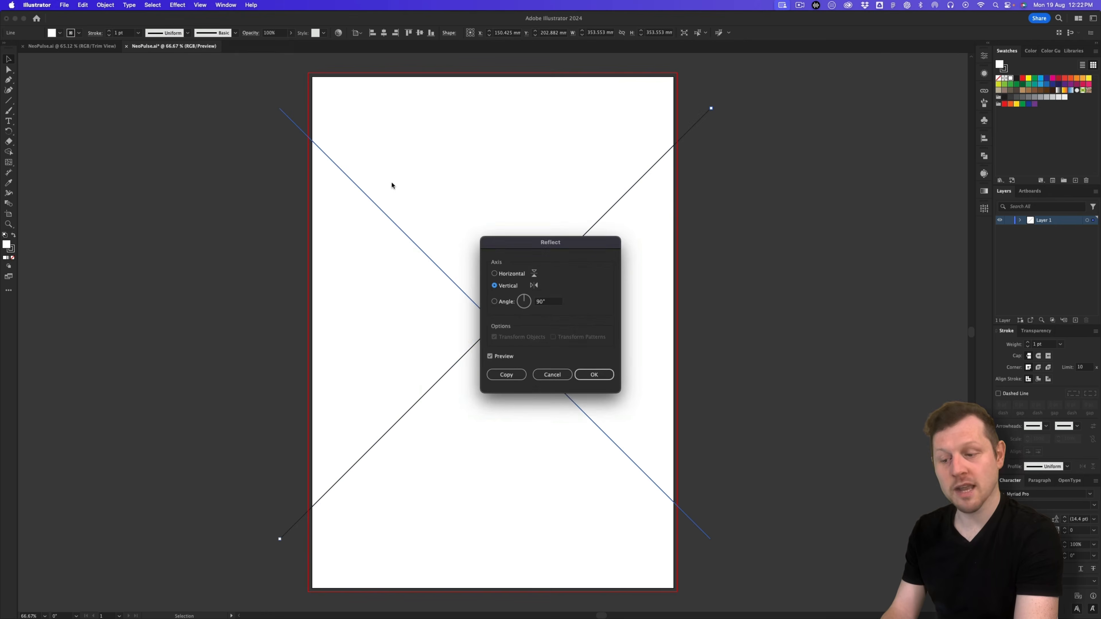
drag(524, 241, 463, 266)
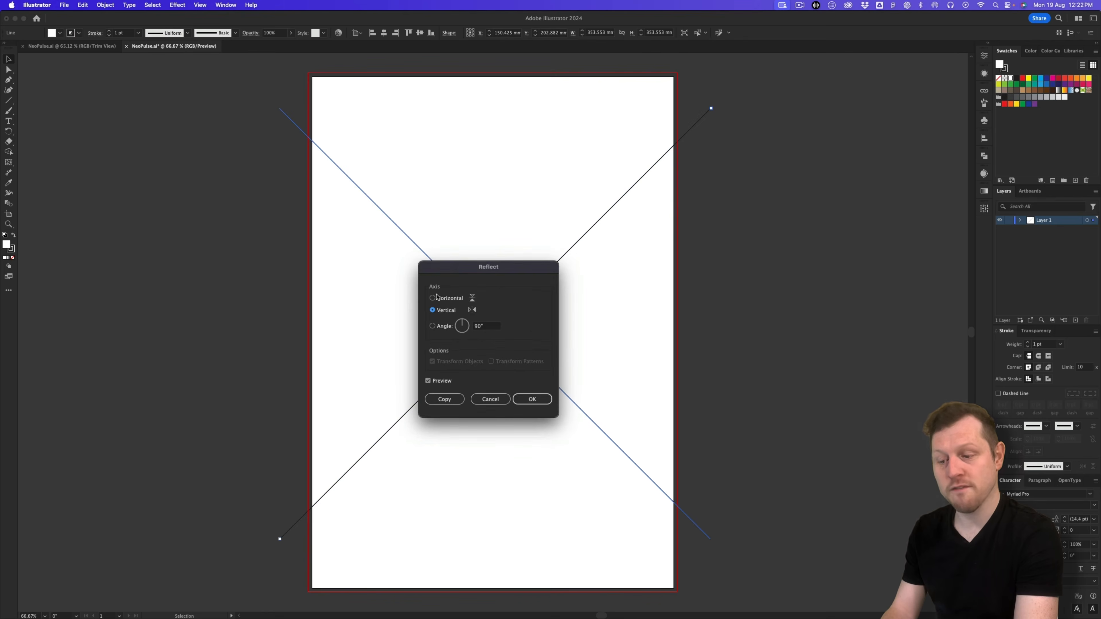
click(542, 398)
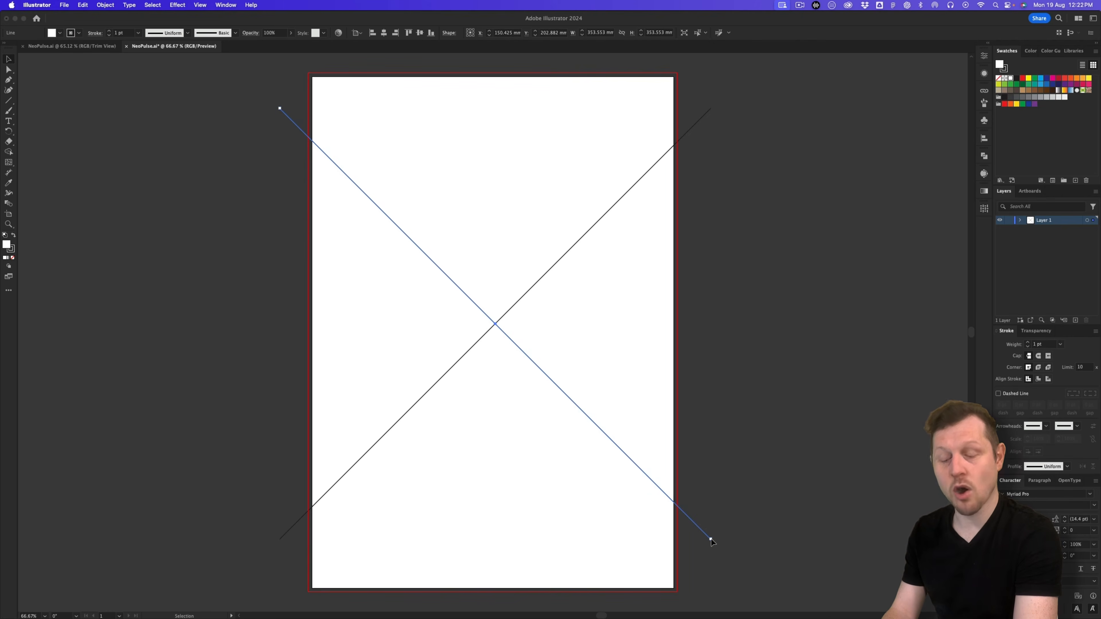
drag(712, 542, 578, 393)
Step: Move the short line to the top right and place an offset copy one step down-left
scroll(618, 371, up, 1)
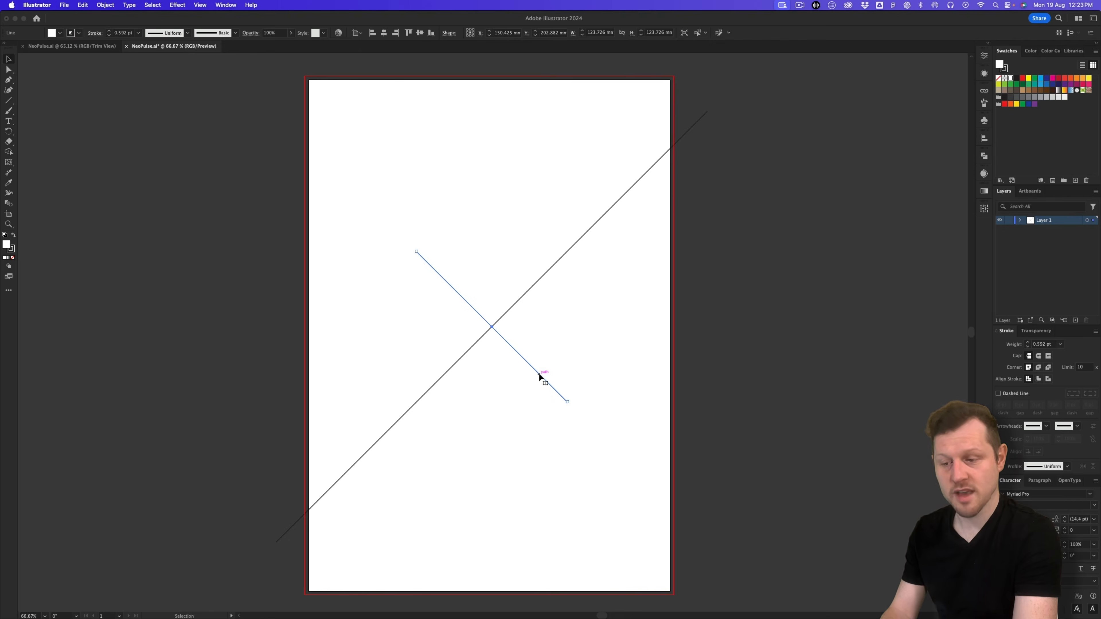
click(561, 360)
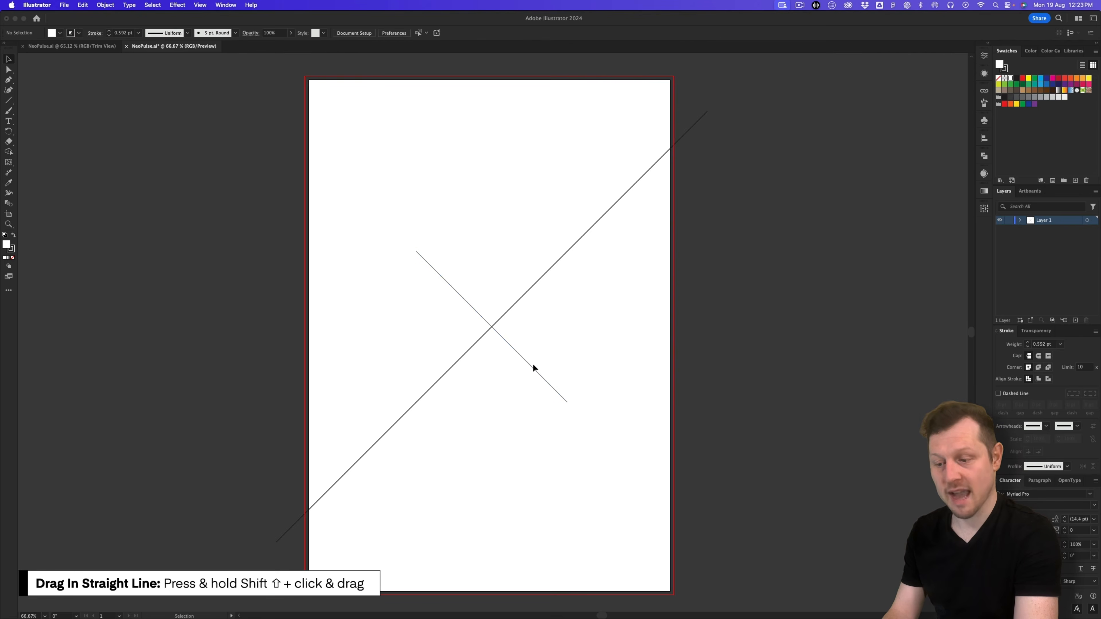
drag(533, 367, 734, 187)
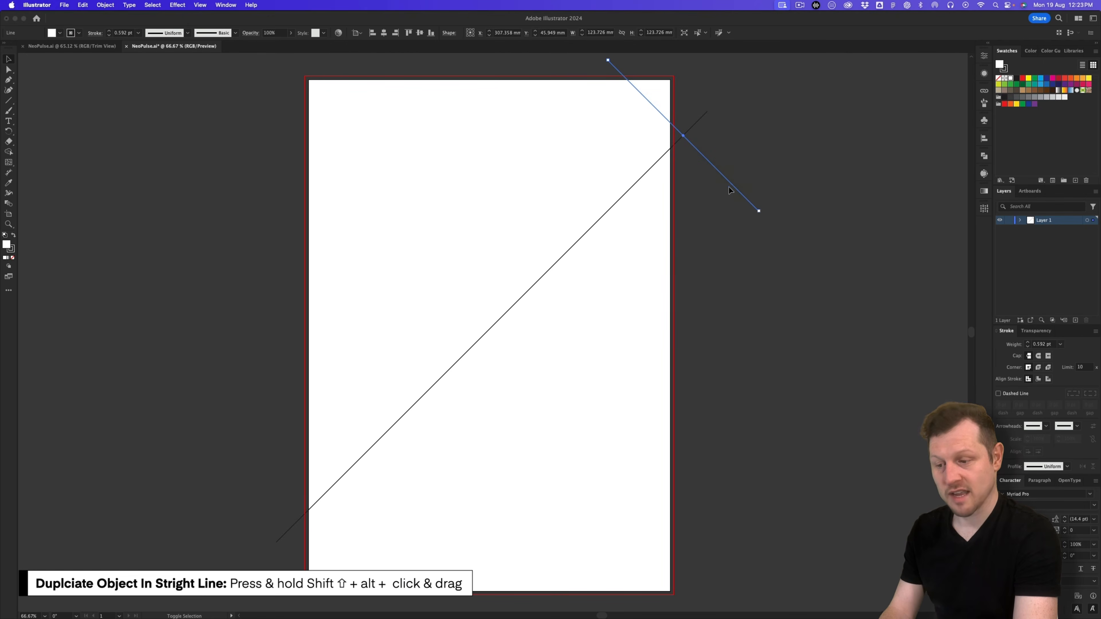
drag(716, 172, 675, 196)
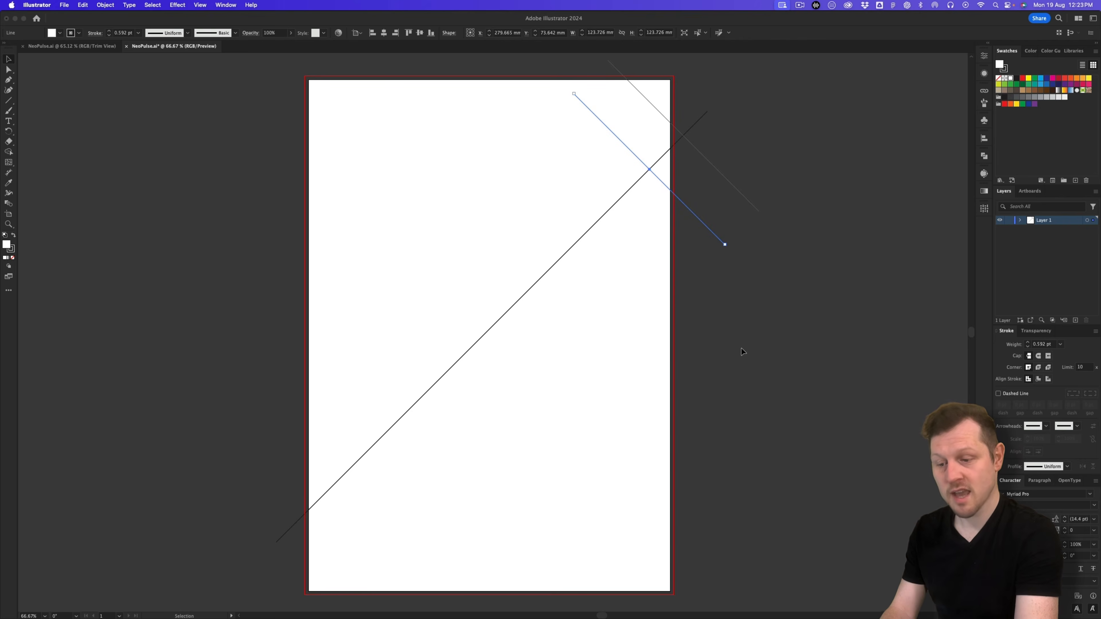
Step: Repeat the offset copy with Cmd+D along the diagonal, then marquee-select all the lines
key(a)
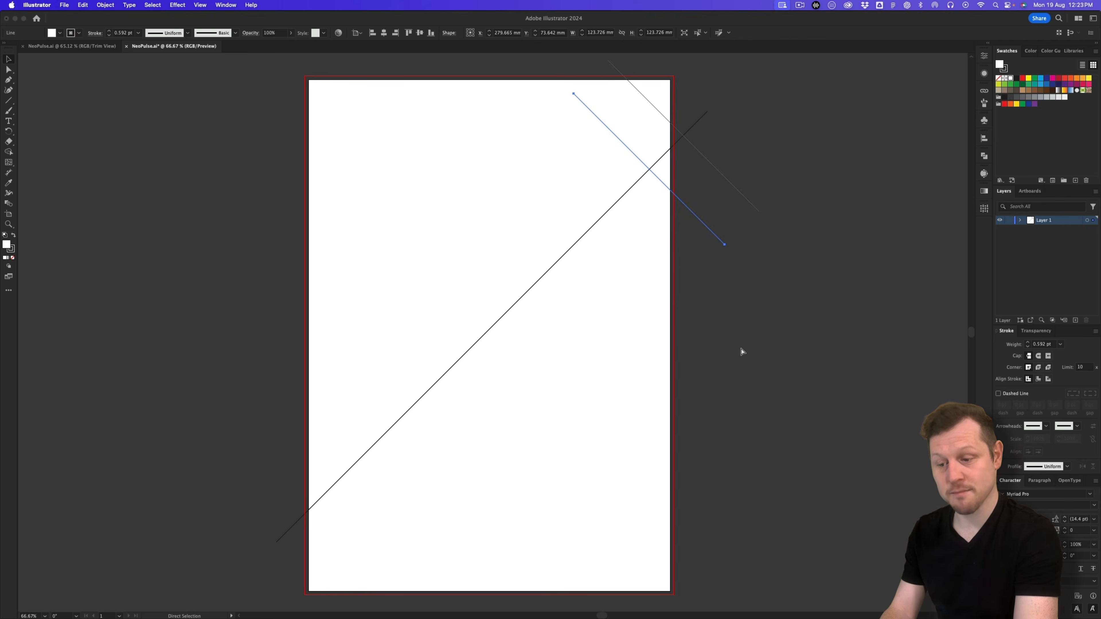
key(super+d)
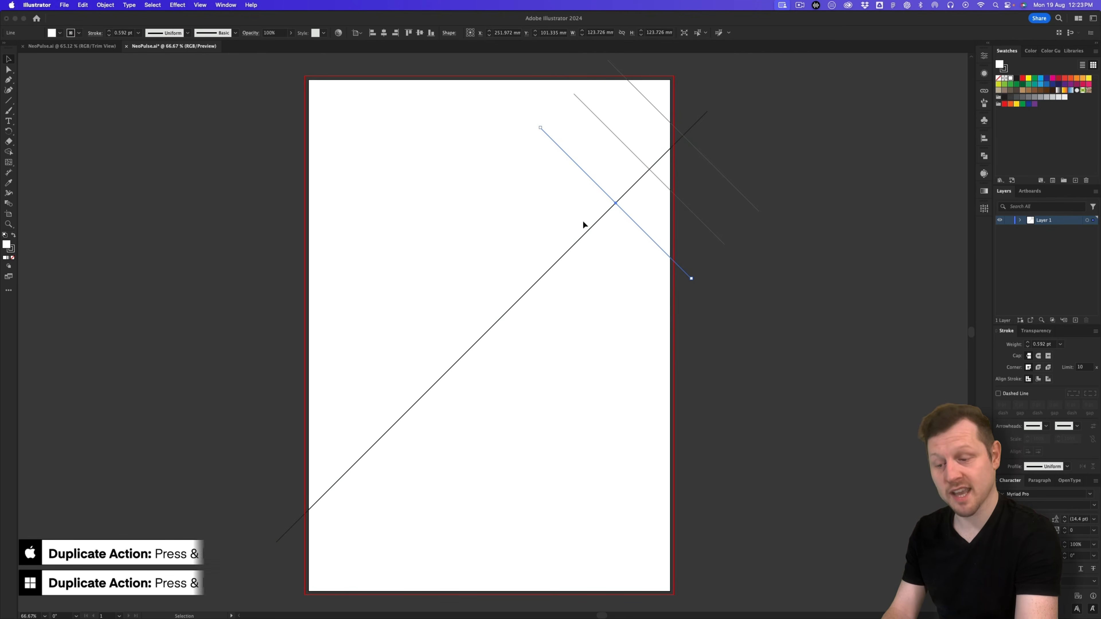
key(a)
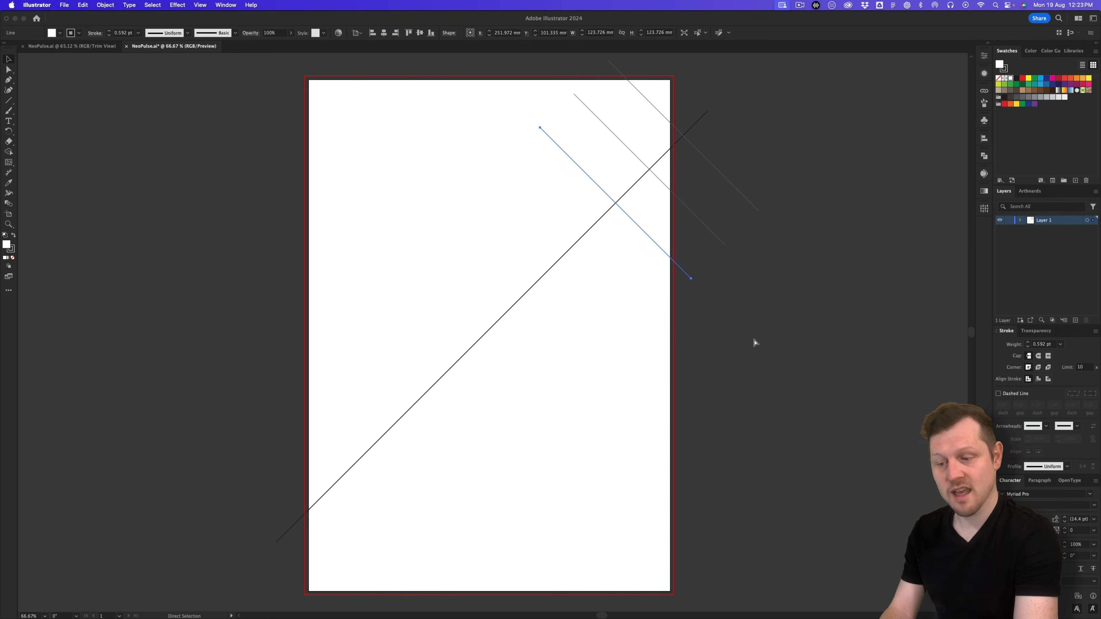
key(super+d)
key(super+d)
key(super+d)
key(super+d)
key(super+d)
key(super+d)
key(super+d)
key(super+d)
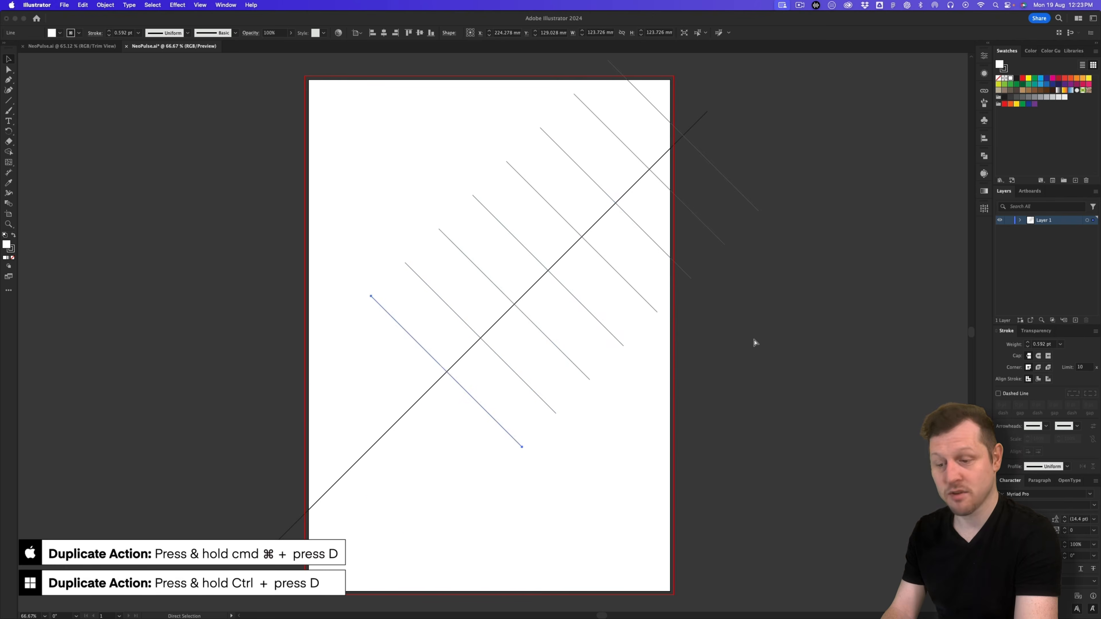
key(super+d)
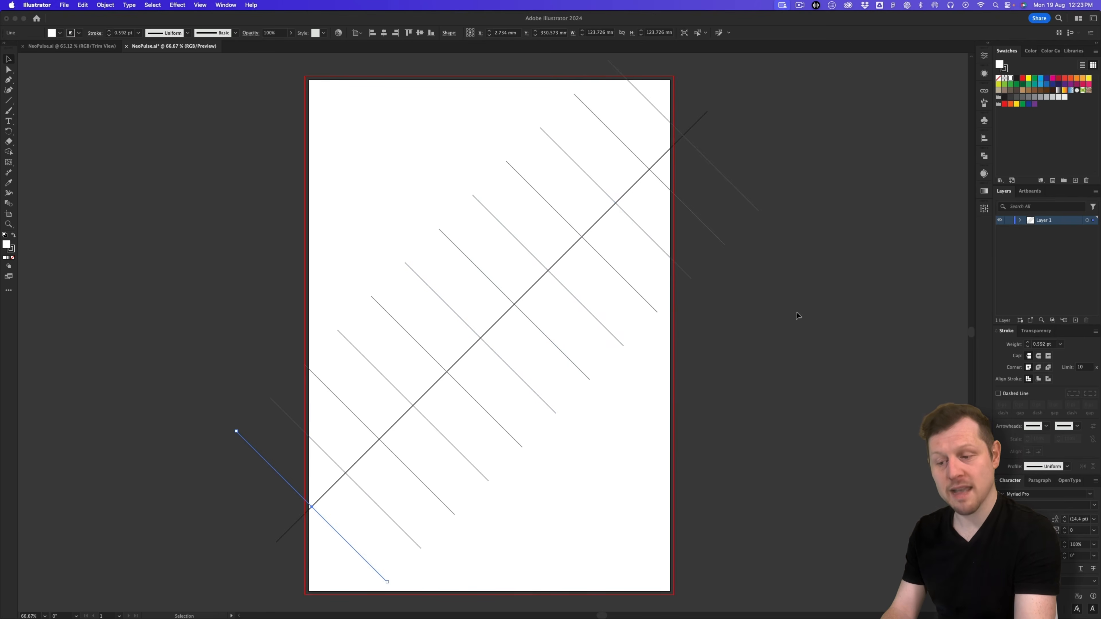
click(730, 447)
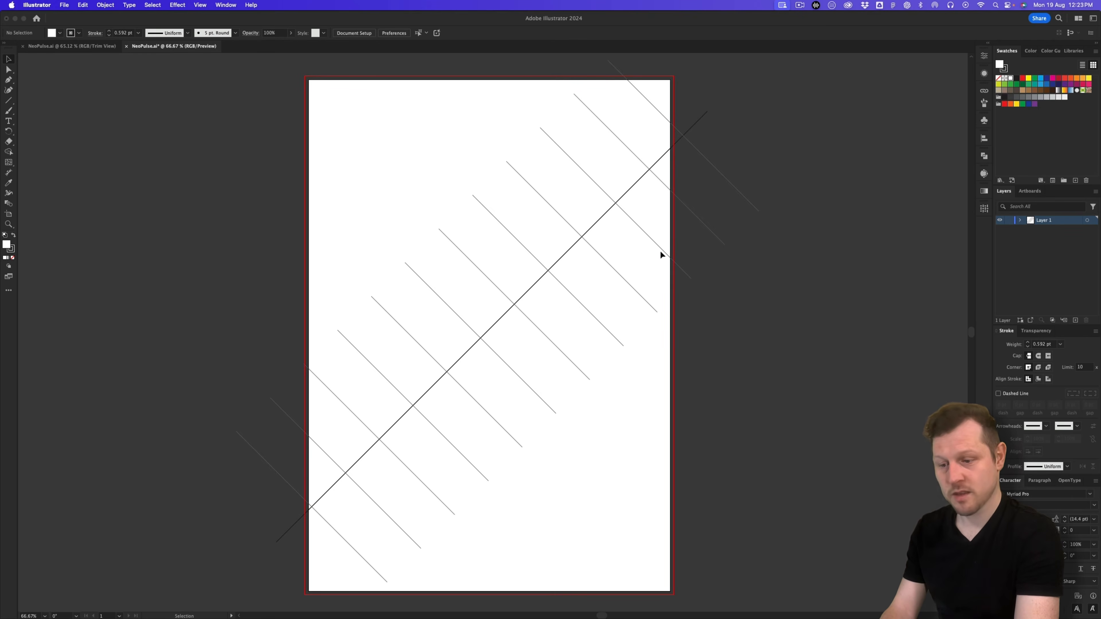
drag(789, 99, 308, 537)
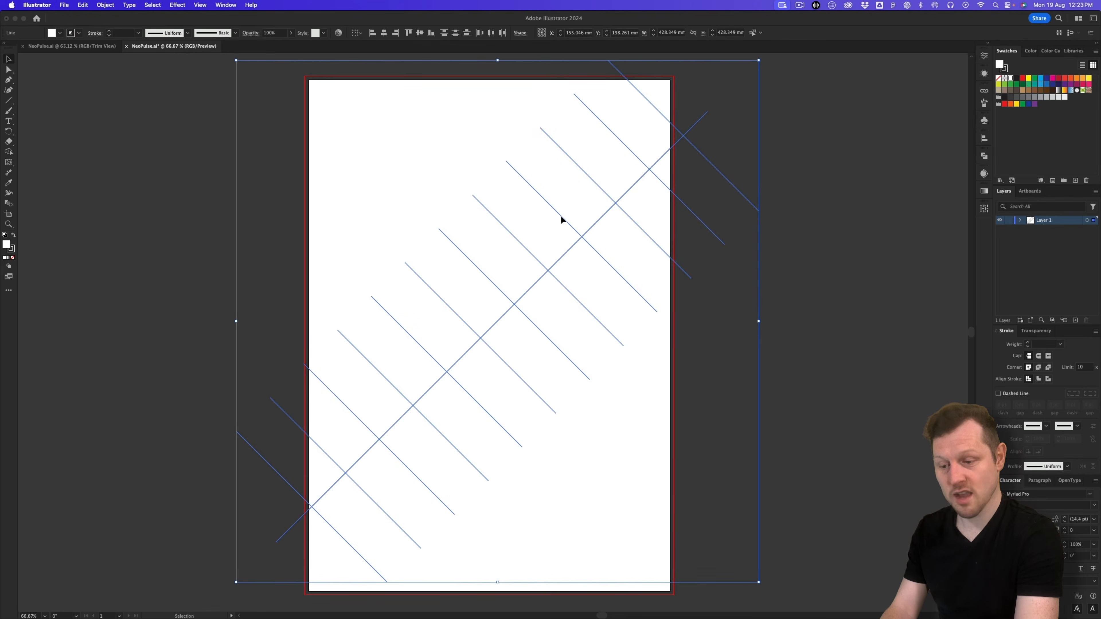
Step: Convert the selected lines into guides
click(193, 5)
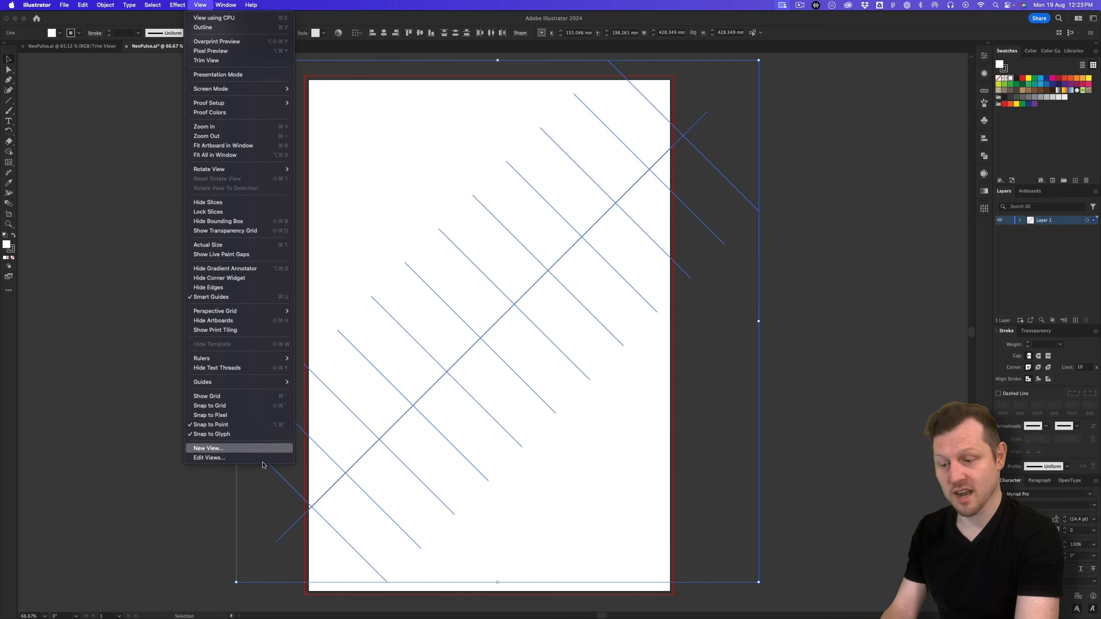
mouse_move(278, 382)
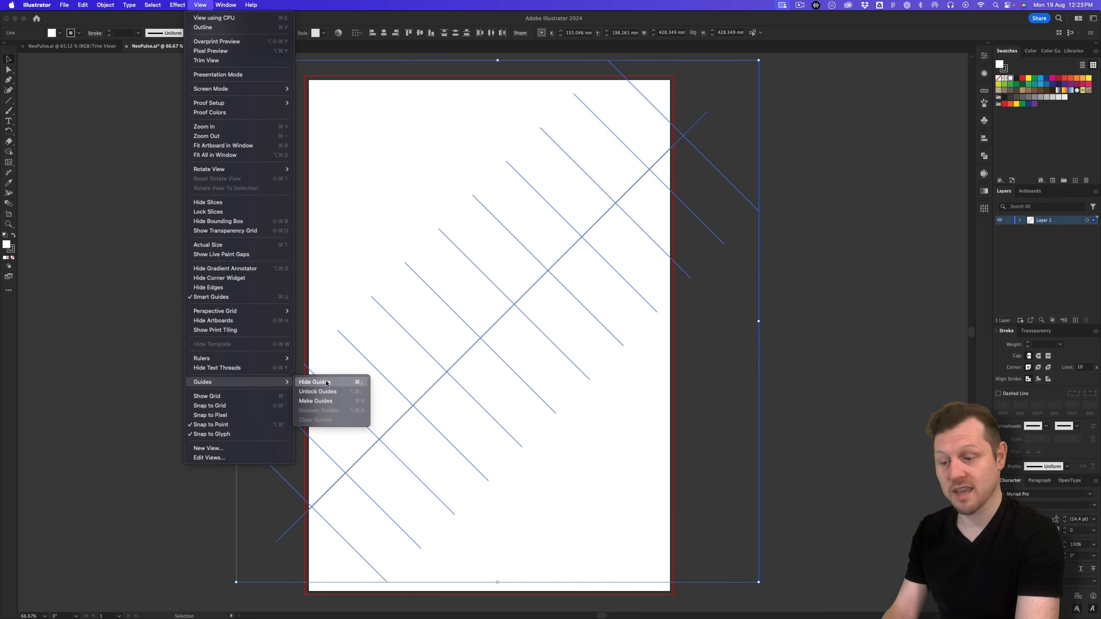
click(332, 401)
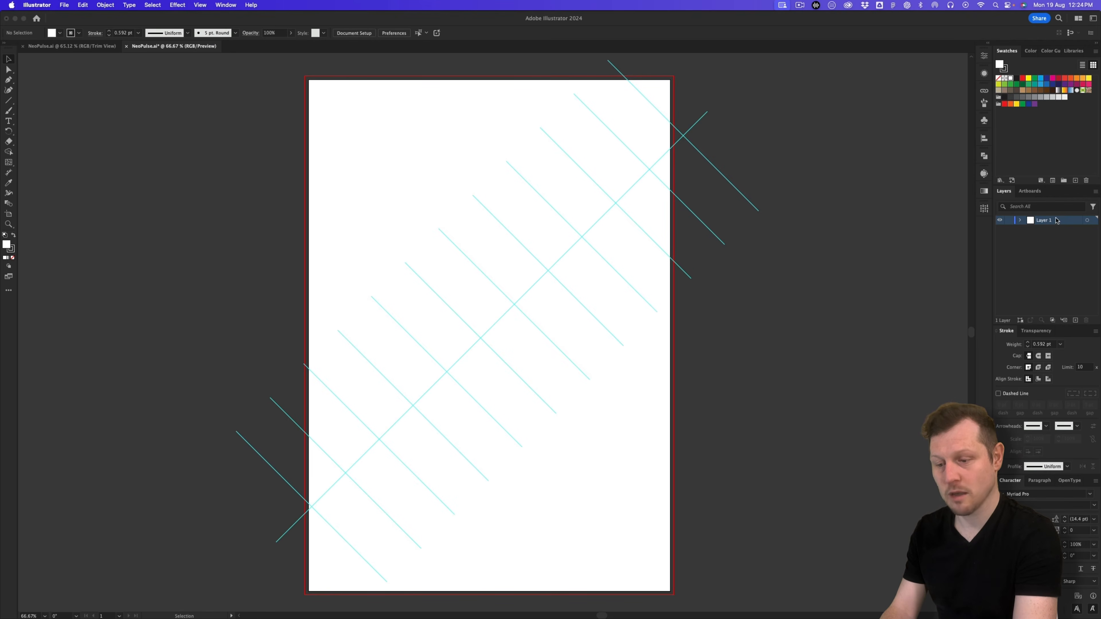
Step: Rename Layer 1 to GRID
double_click(1046, 221)
text(GR)
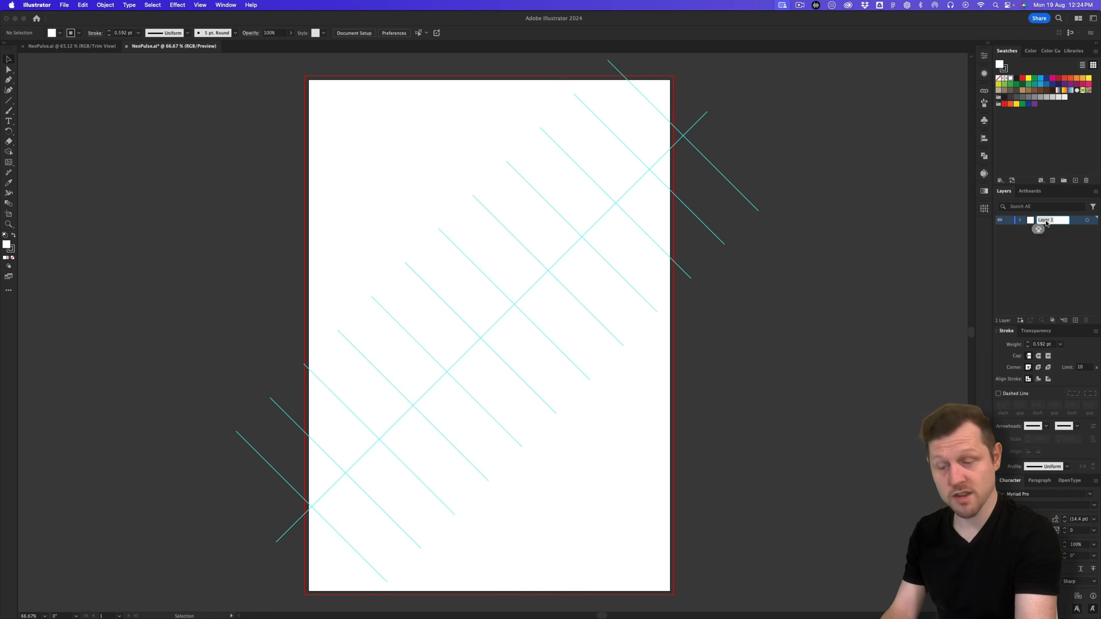
text(ID)
key(Return)
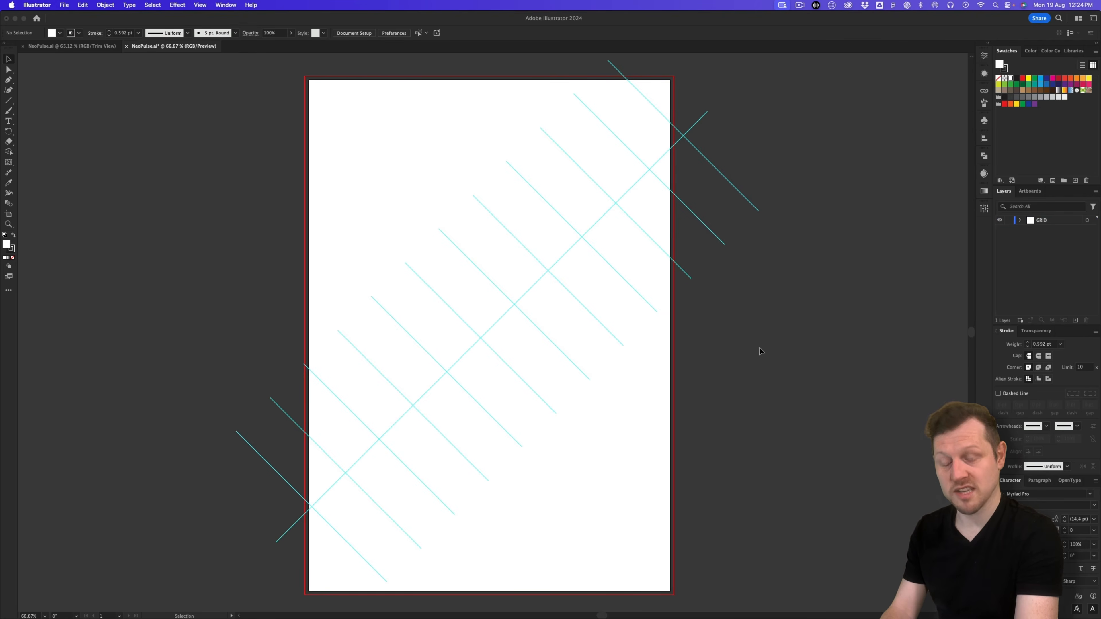
Step: Toggle guide visibility to check them, then switch to the finished BOLTZ poster document
key(super+apostrophe)
key(super+apostrophe)
key(super+apostrophe)
key(super+apostrophe)
key(super+apostrophe)
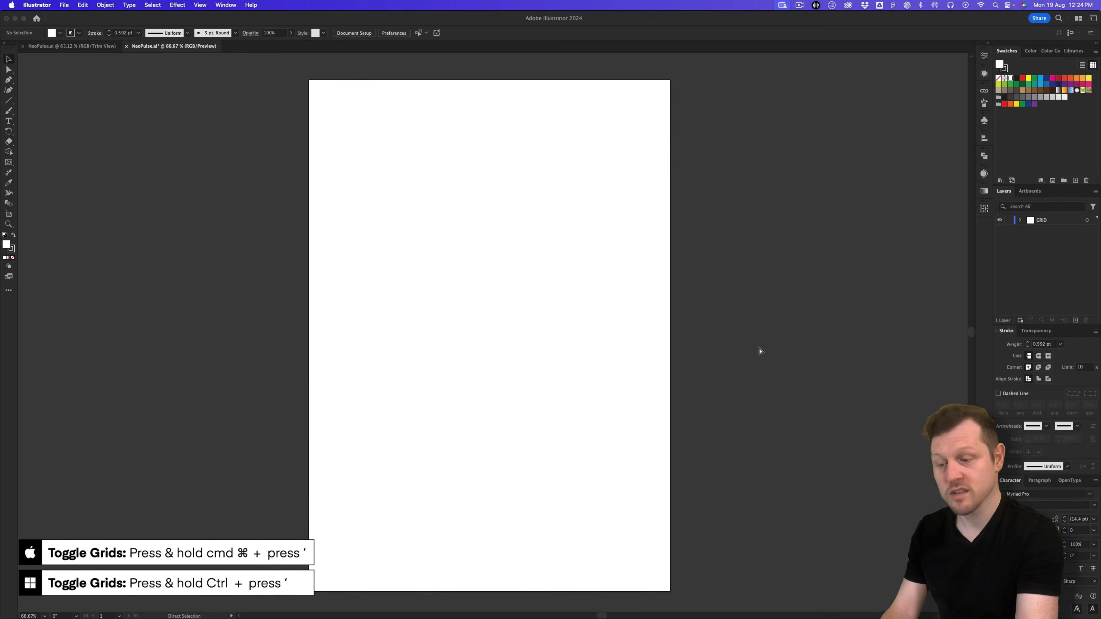
key(super+apostrophe)
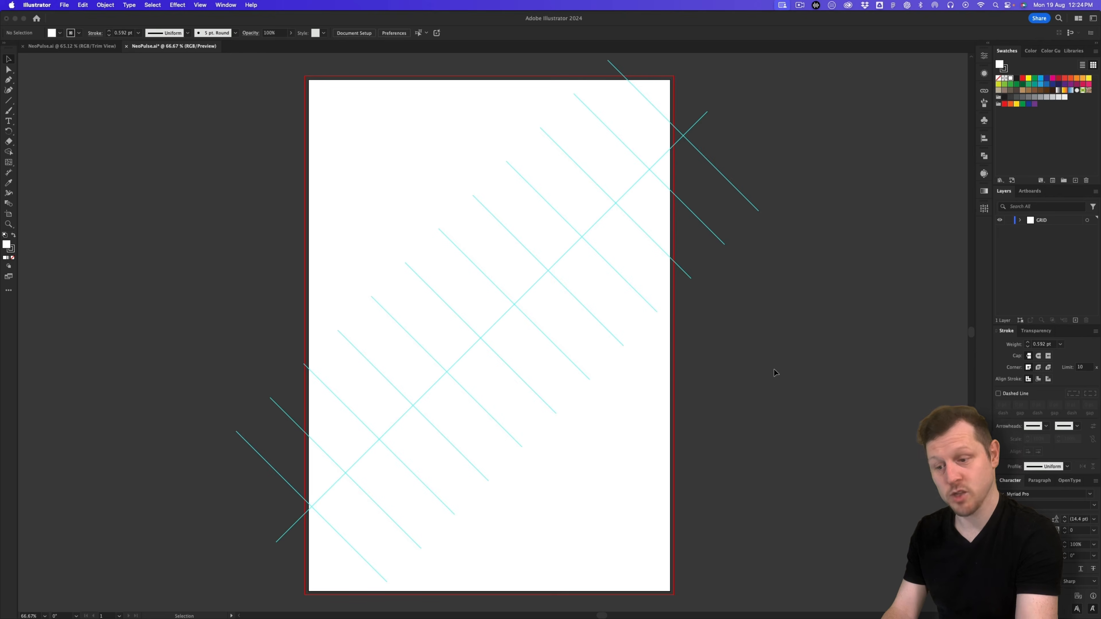
click(82, 46)
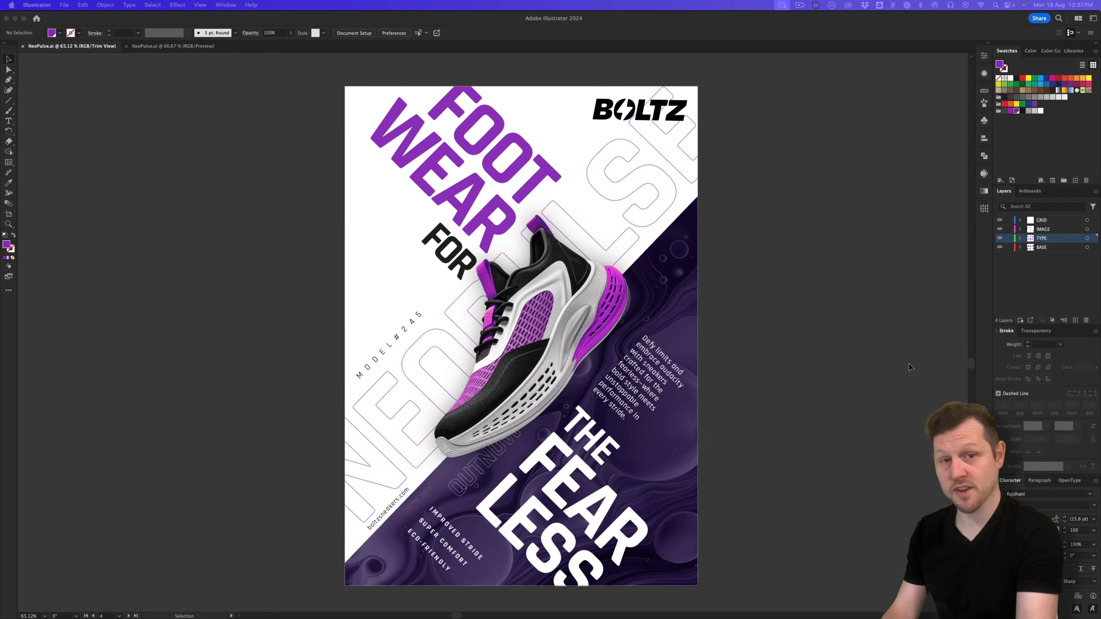
Step: Switch back to the second NeoPulse.ai document with the guide grid
click(163, 45)
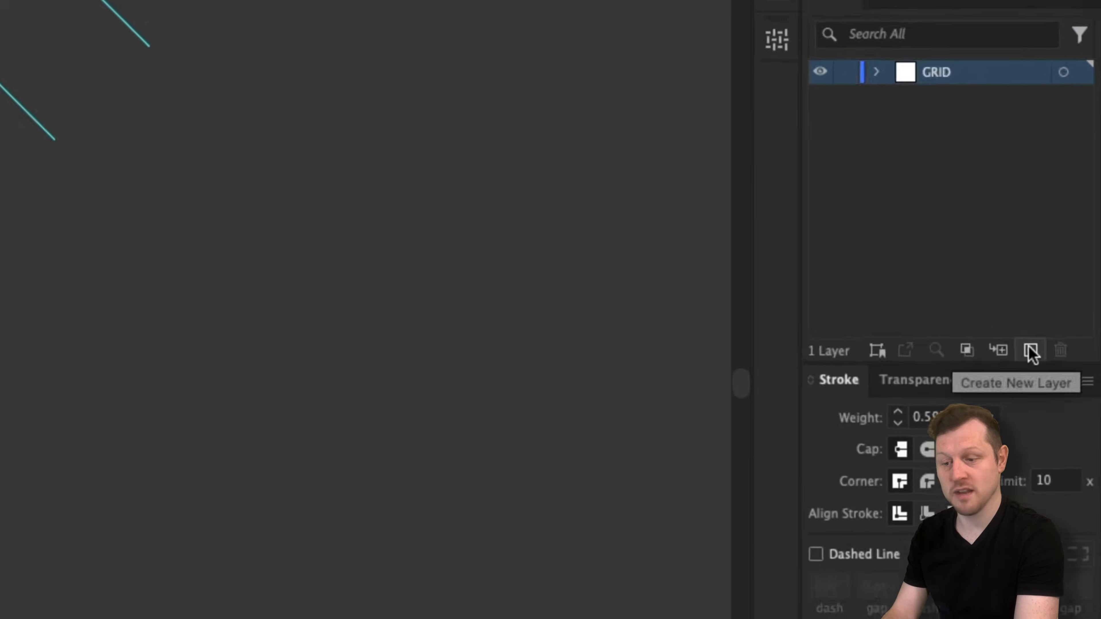
Step: Add a new layer named BASE, move it below GRID, and lock GRID
click(1075, 320)
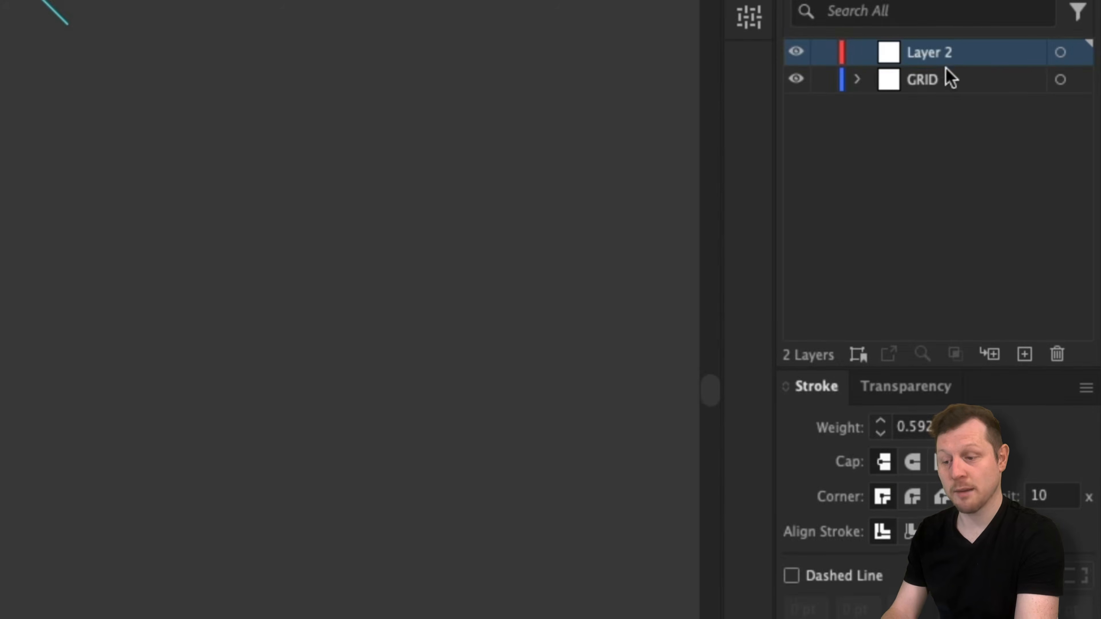
double_click(930, 50)
text(BASE)
key(Return)
drag(956, 55, 955, 99)
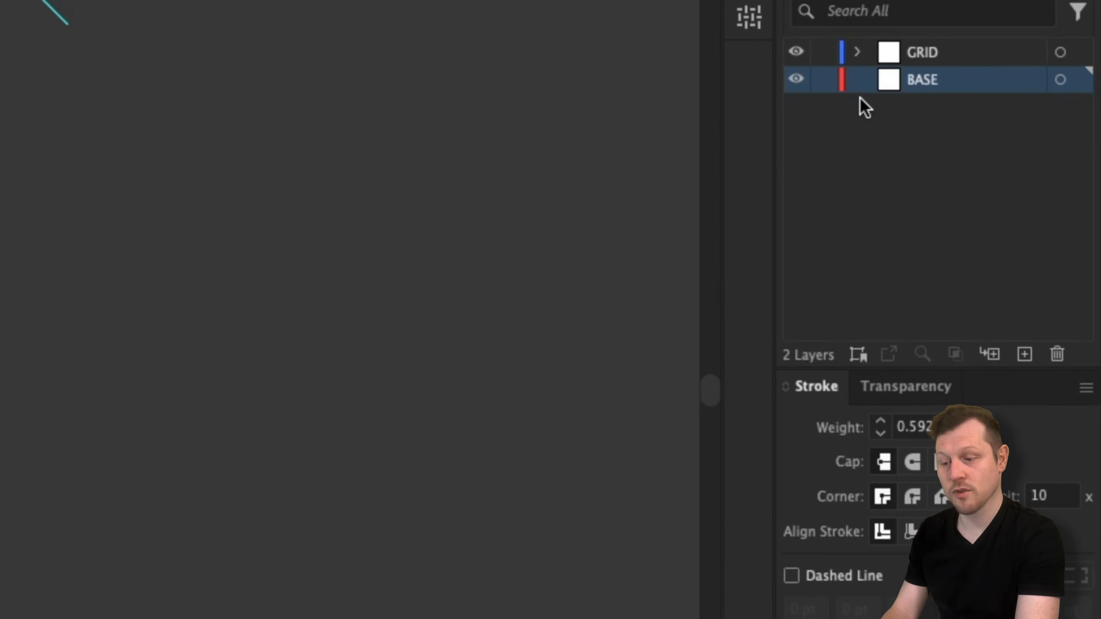
click(824, 53)
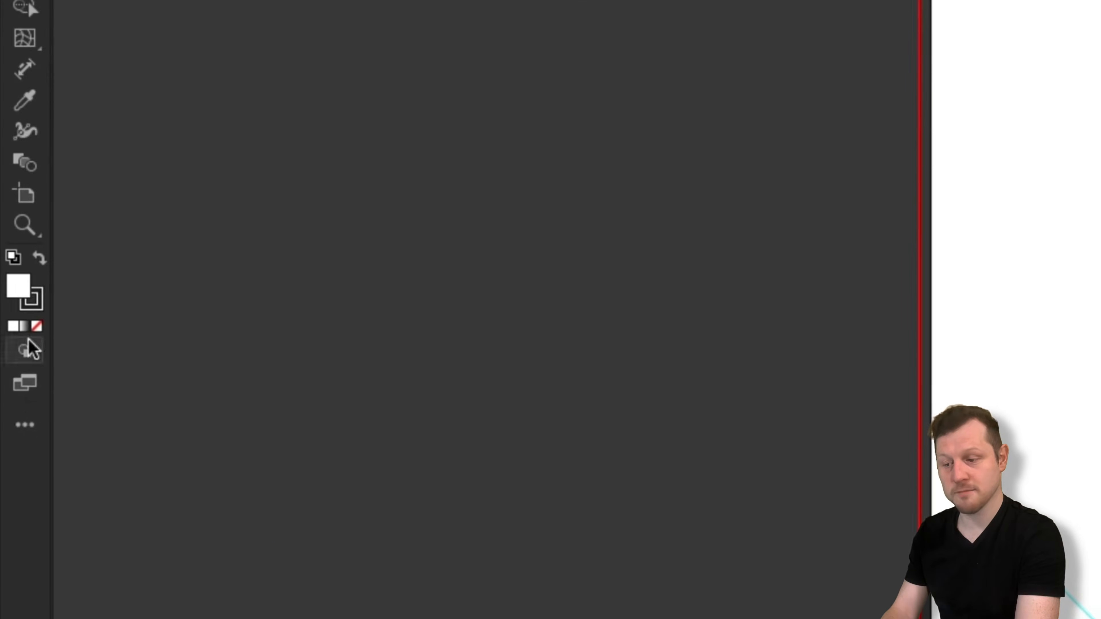
Step: Set the fill colour to black and the stroke to None
double_click(22, 284)
click(37, 304)
click(37, 326)
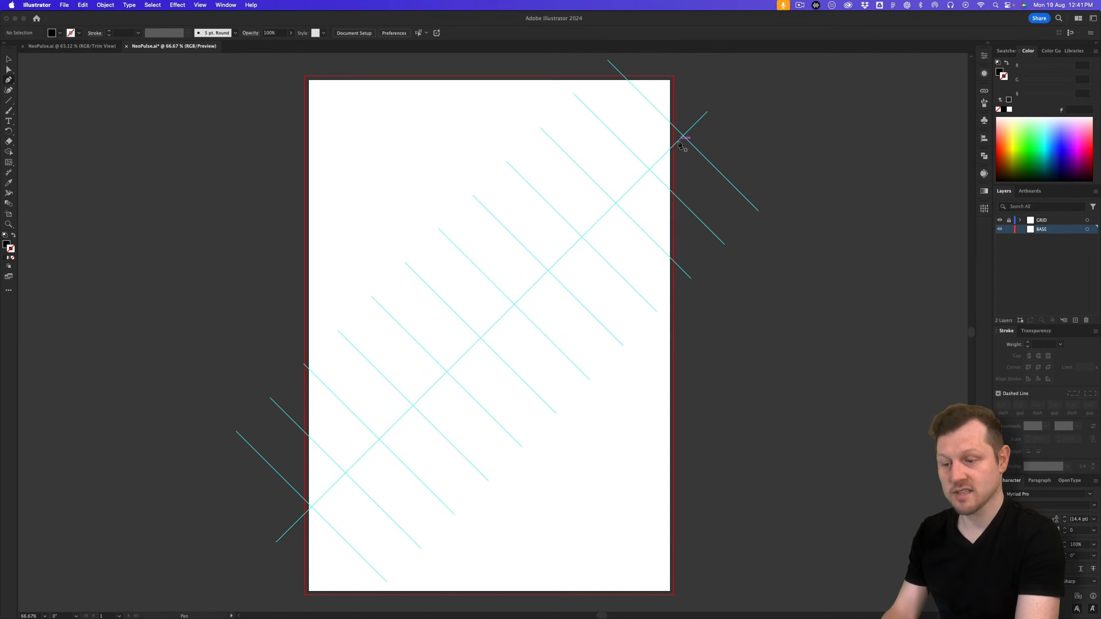
Step: Draw a closed shape from the diagonal's right-edge point down to both bottom corners
click(674, 146)
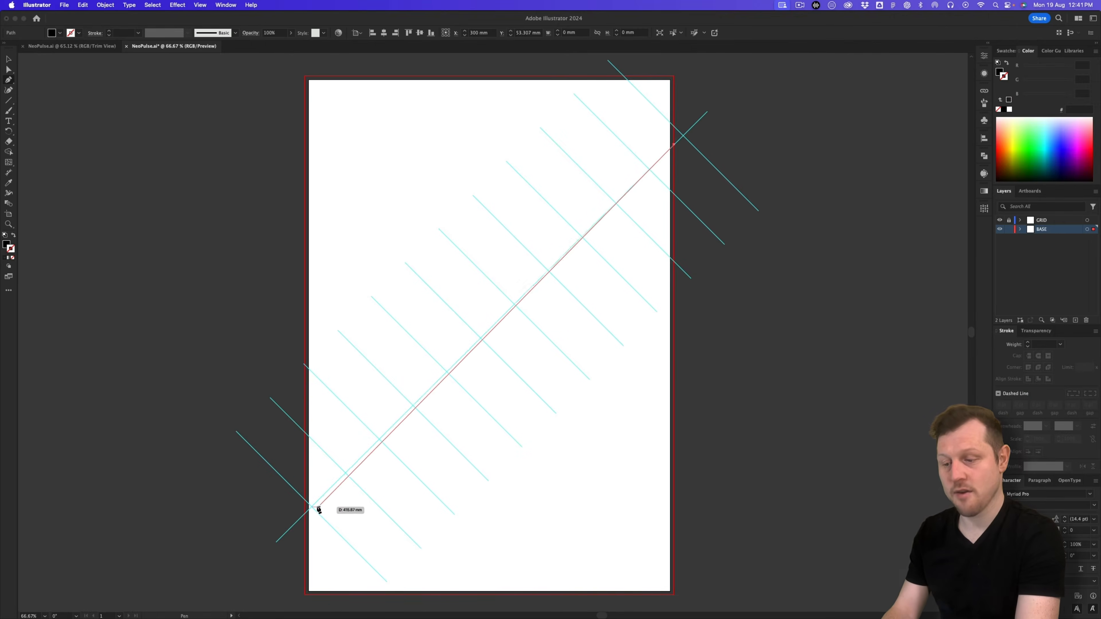
click(306, 516)
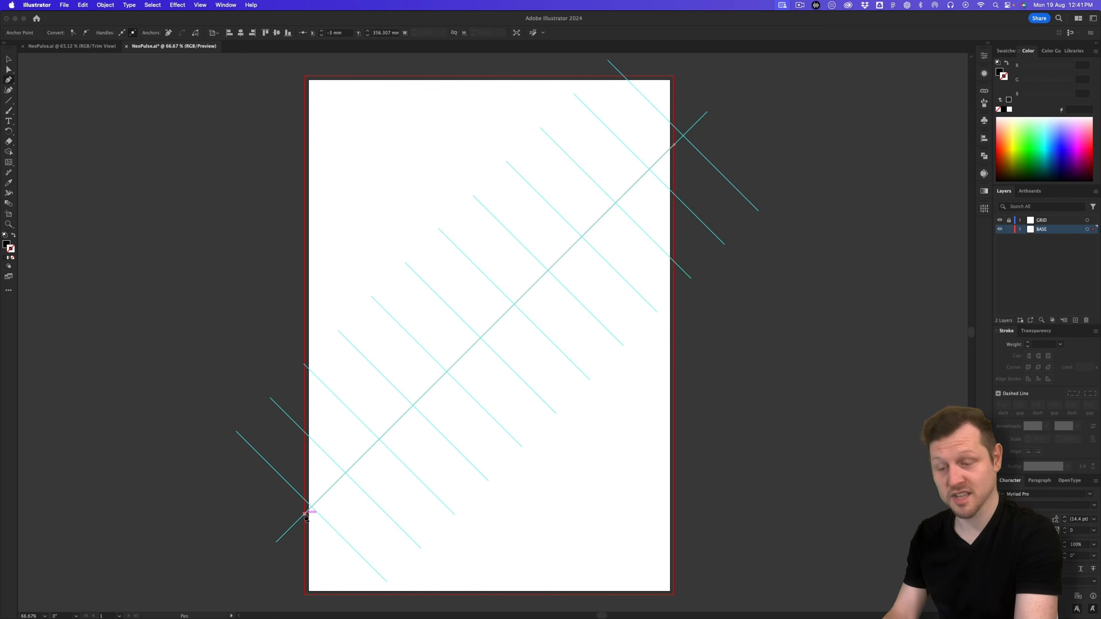
click(305, 595)
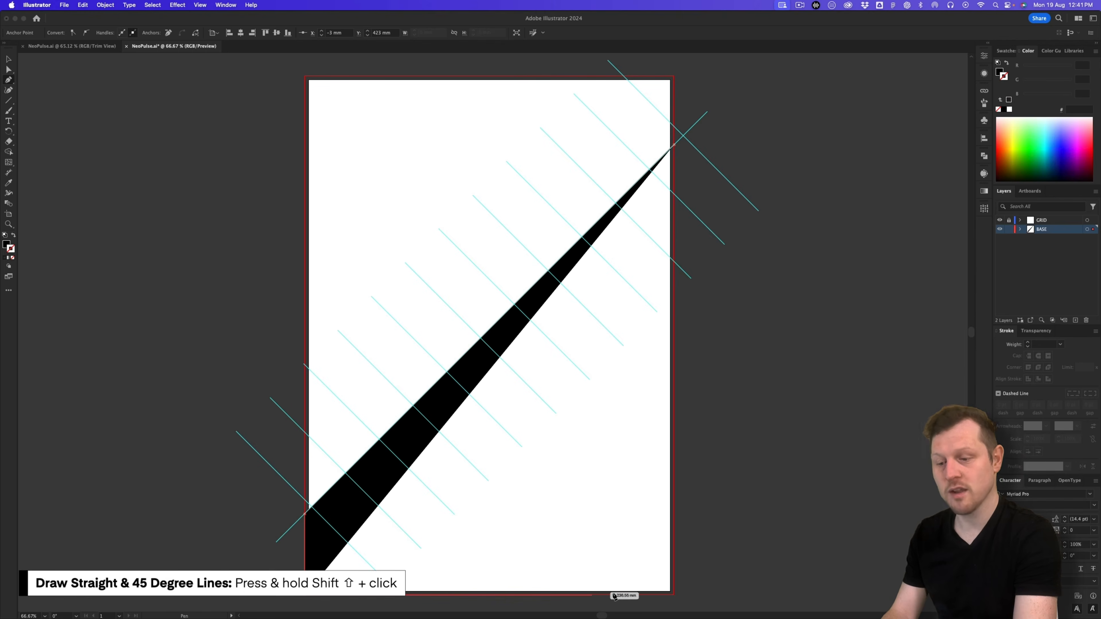
click(674, 596)
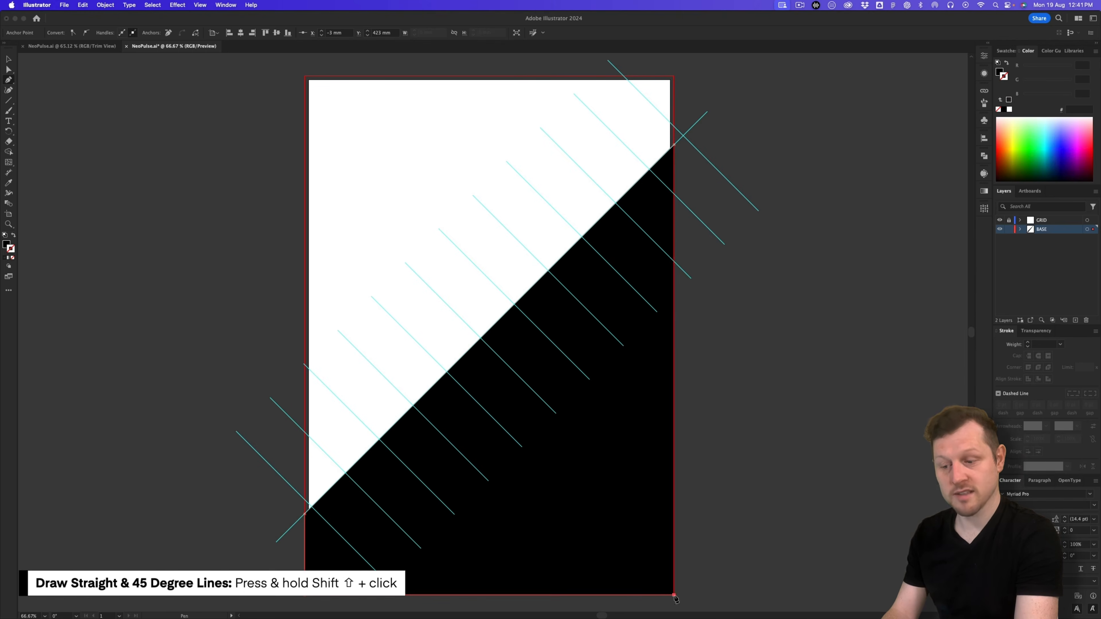
click(674, 145)
key(v)
click(795, 192)
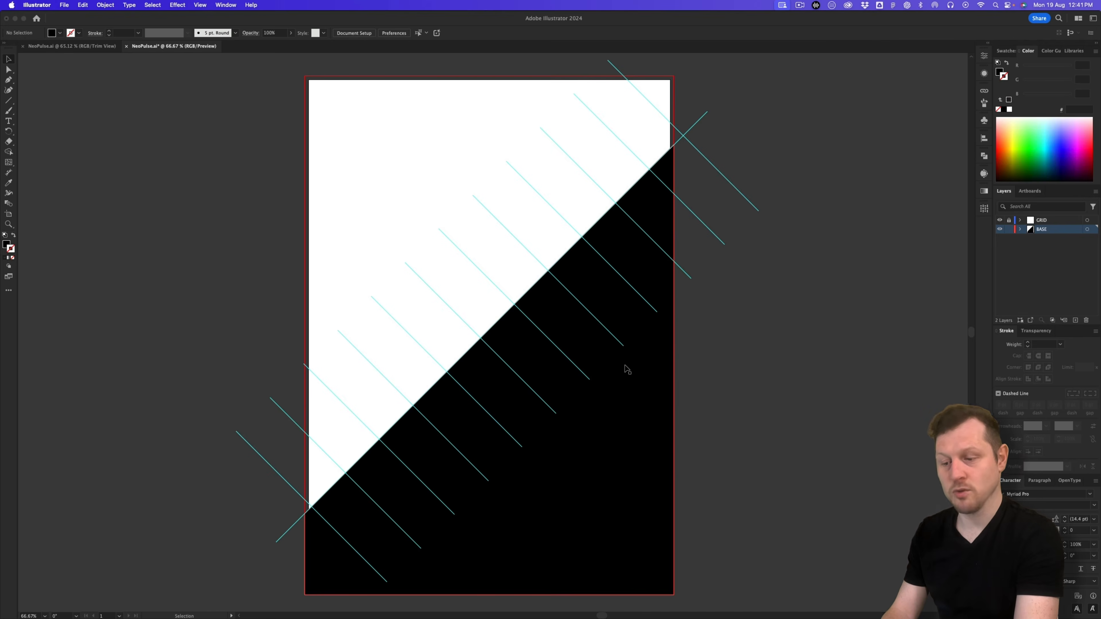
Step: From the desktop, open DOWNLOAD FOLDER and then the BOLTZ - MEDIA KIT folder
key(F11)
double_click(584, 307)
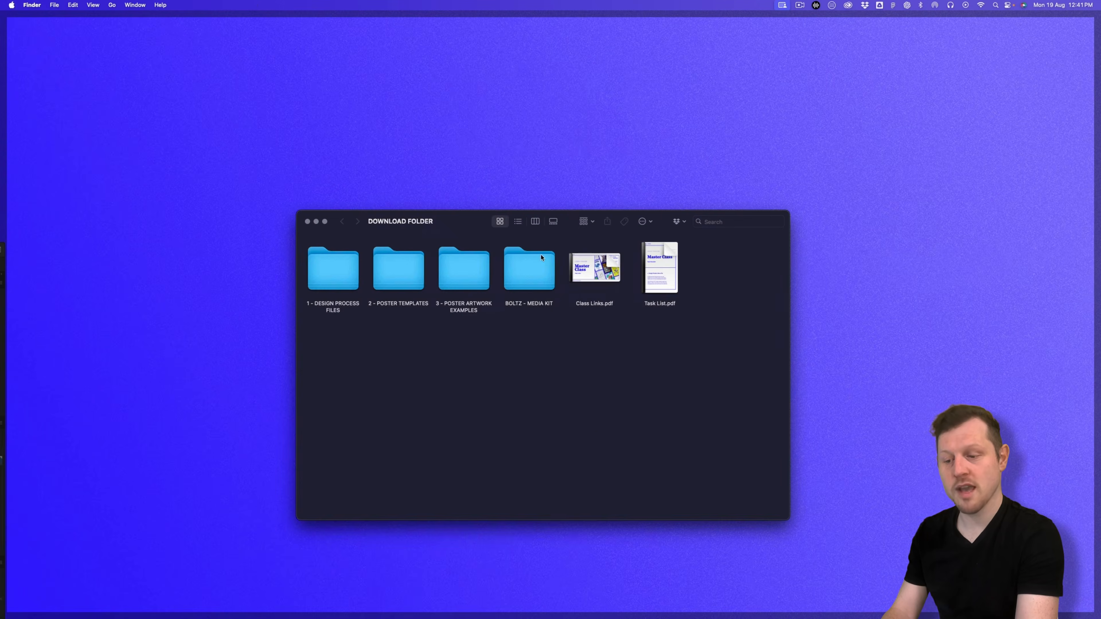
double_click(529, 269)
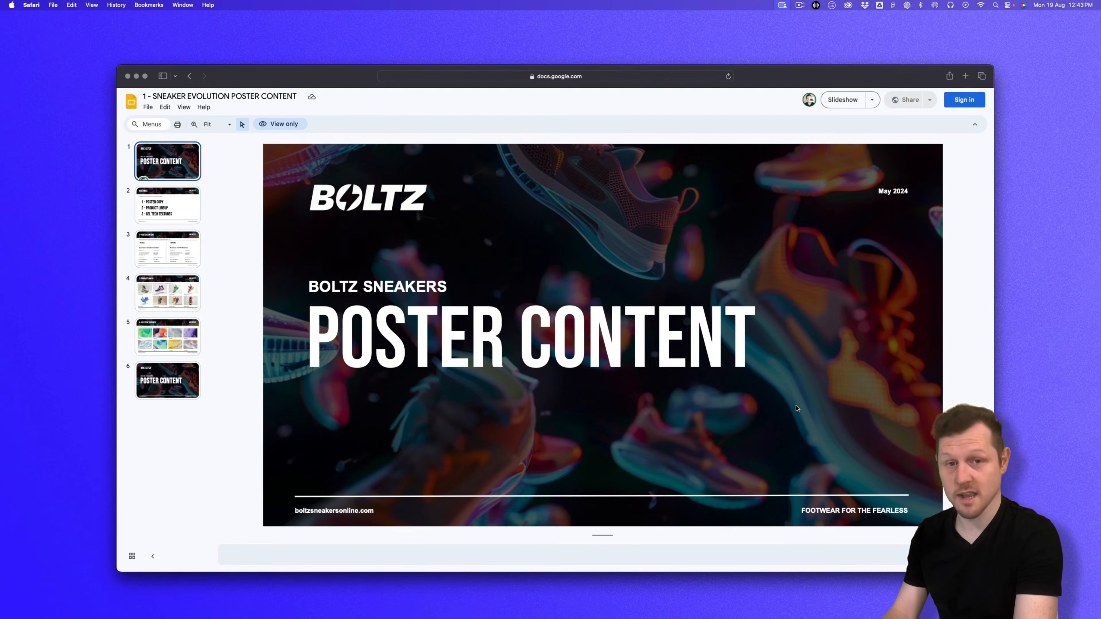
Step: Go to slide 5, '3 - Gel Tech Textures'
click(164, 341)
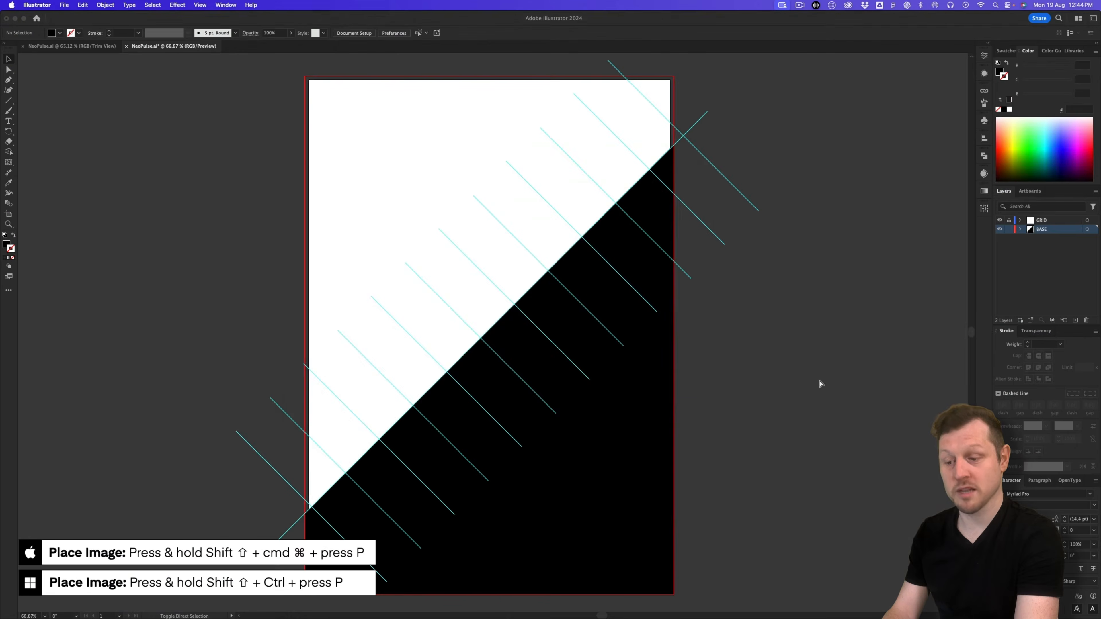
Step: Place Gel-Redux.png from BOLTZ - MEDIA KIT > 3 - Graphic Textures across the artboard
key(shift+super+p)
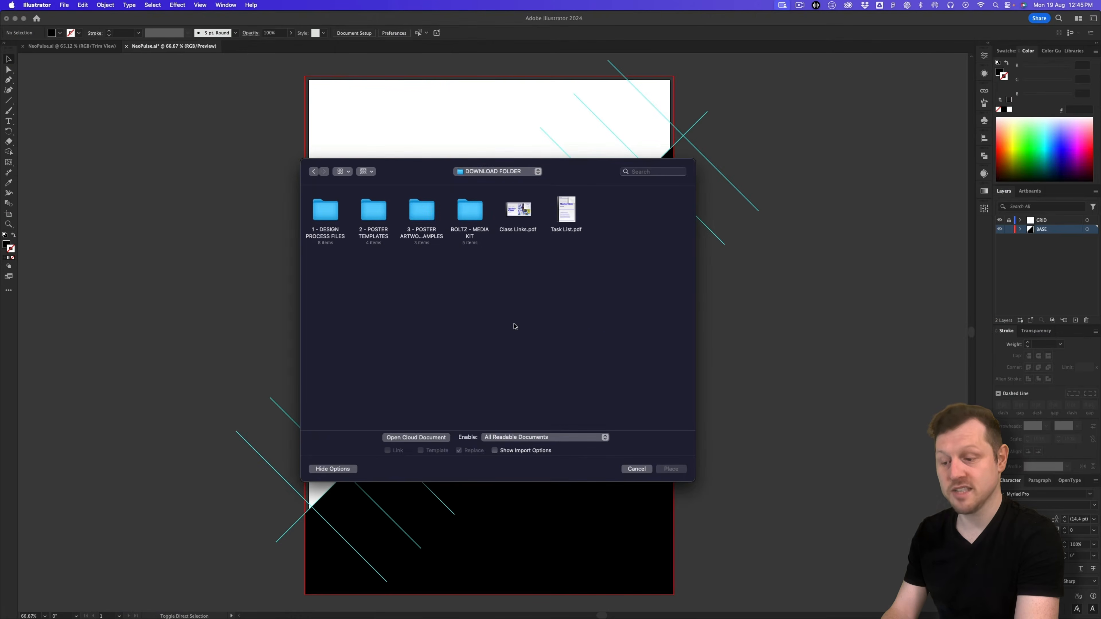
double_click(476, 215)
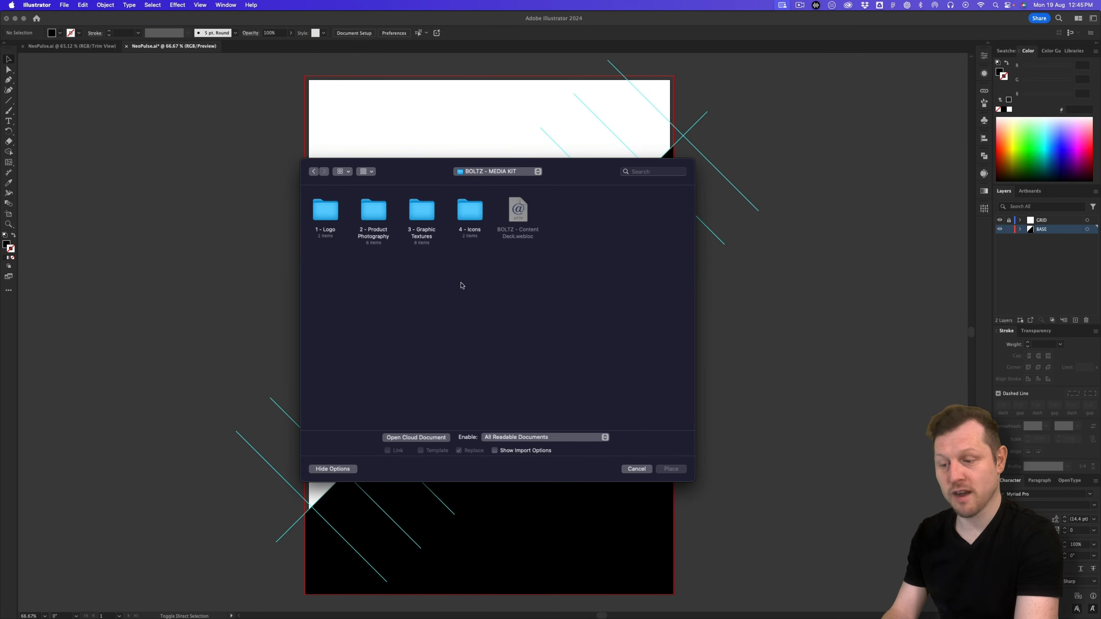
double_click(414, 209)
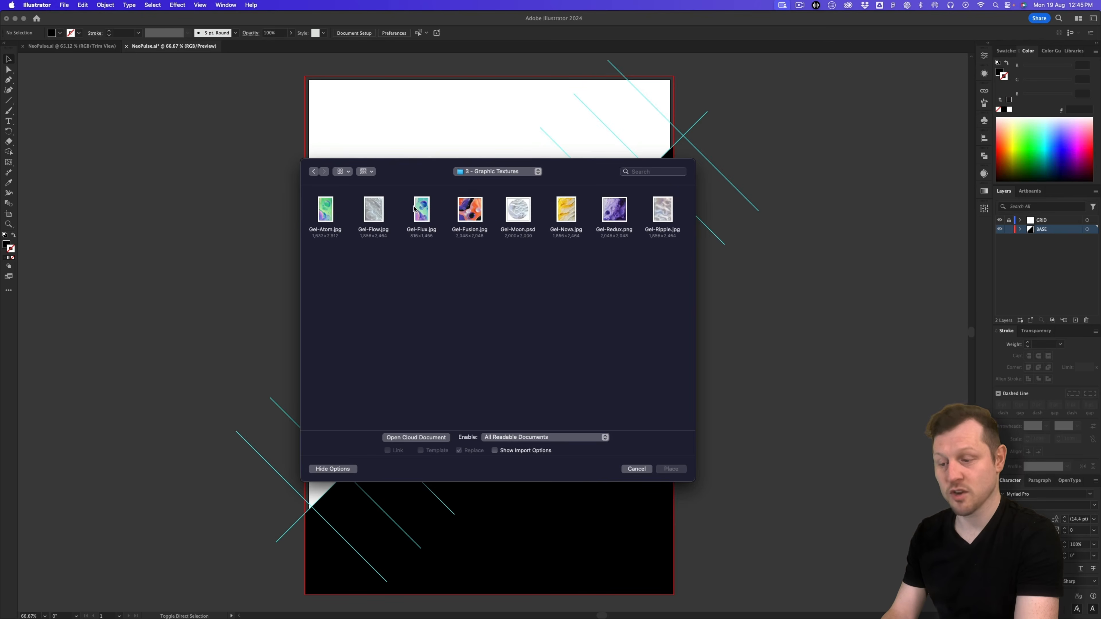
double_click(614, 209)
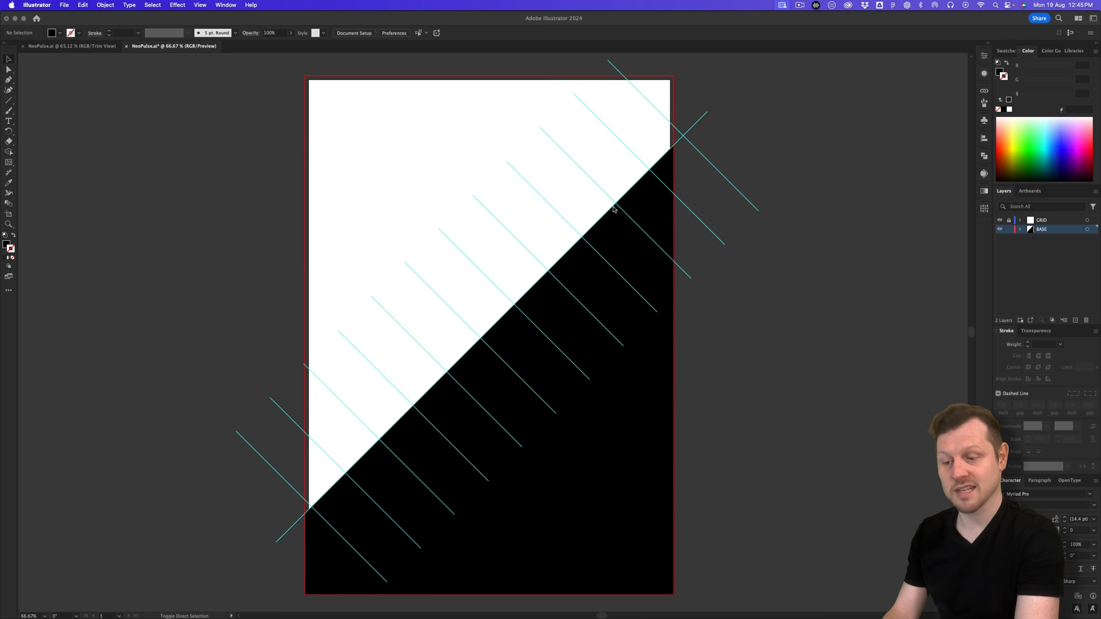
drag(274, 120, 818, 593)
Step: Nudge the placed Gel-Redux texture slightly right over the artboard
key(a)
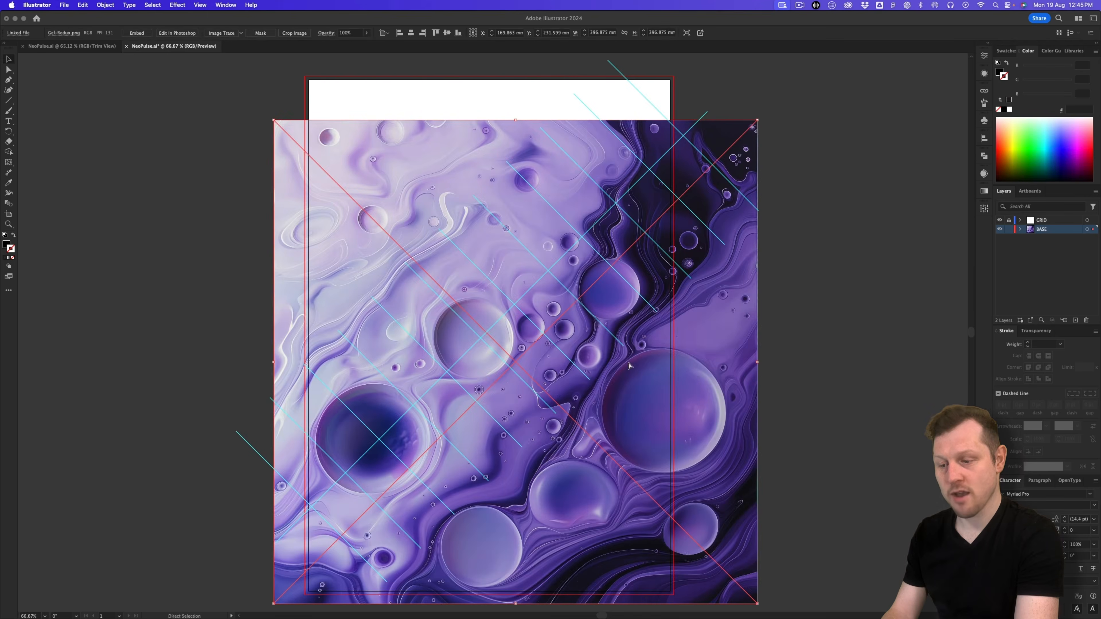
scroll(629, 365, left, 2)
alt+scroll(633, 354, down, 1)
scroll(645, 353, right, 3)
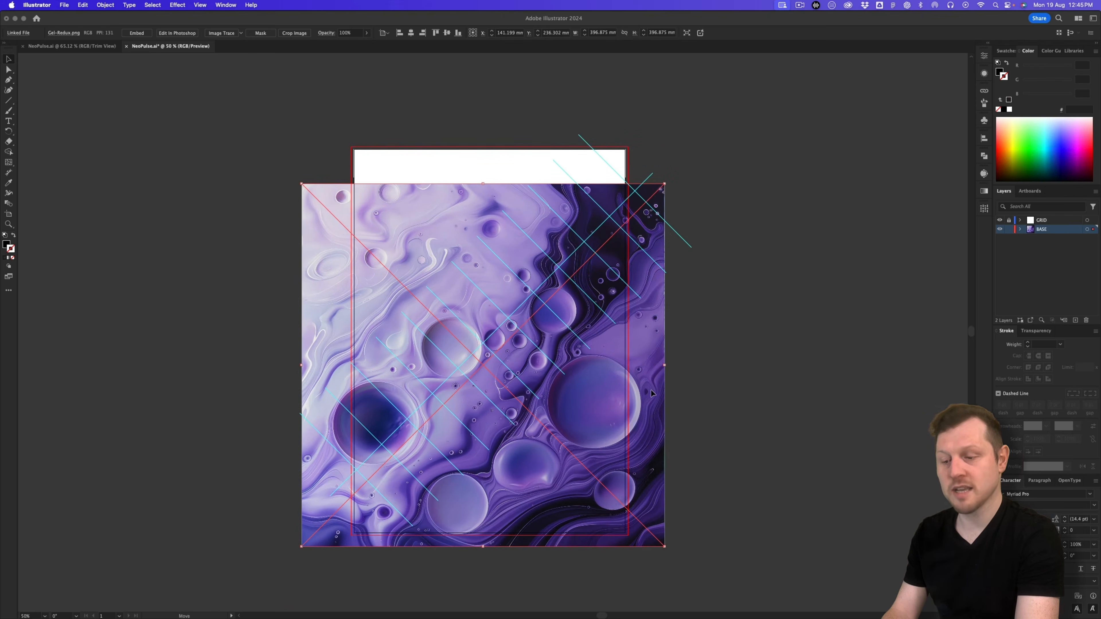
drag(650, 393, 661, 395)
click(740, 363)
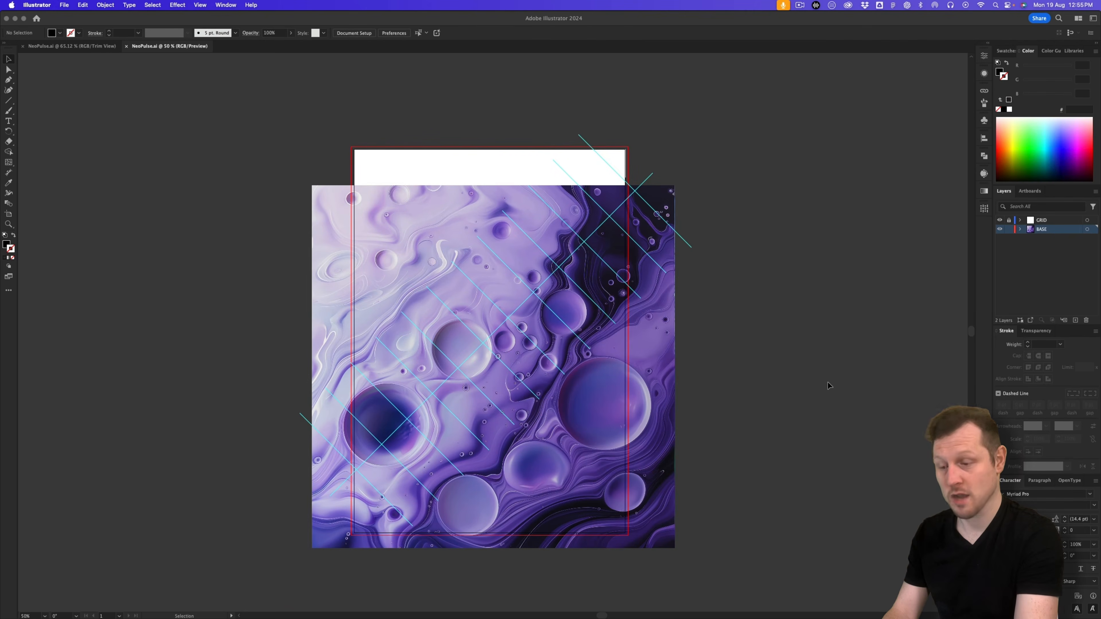
Step: Send the texture to the back, behind the black triangle
click(657, 379)
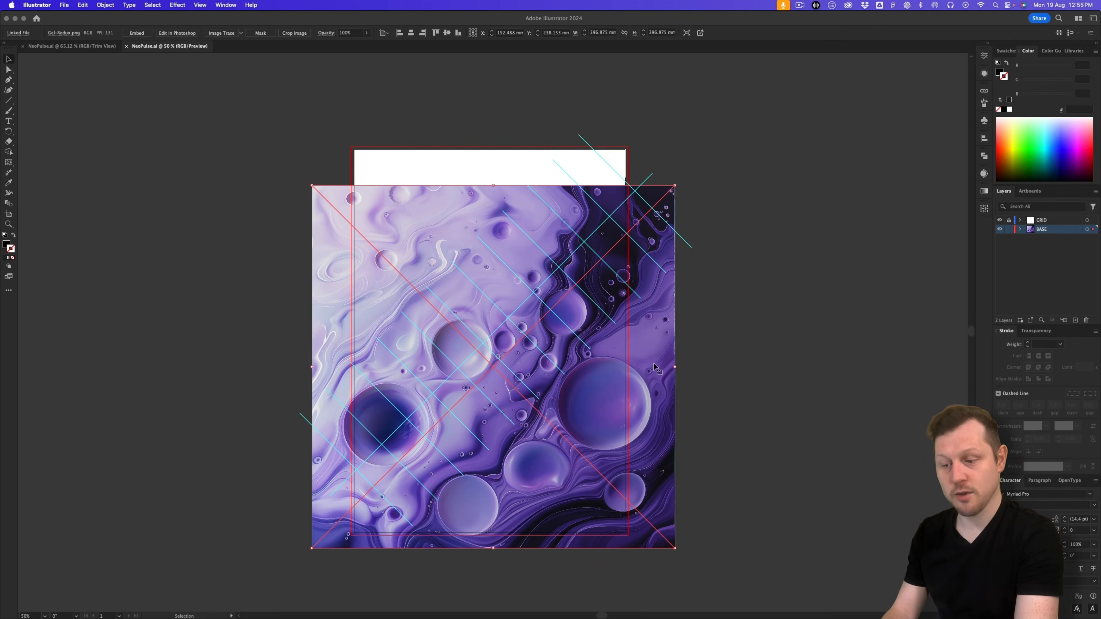
right_click(655, 366)
mouse_move(705, 538)
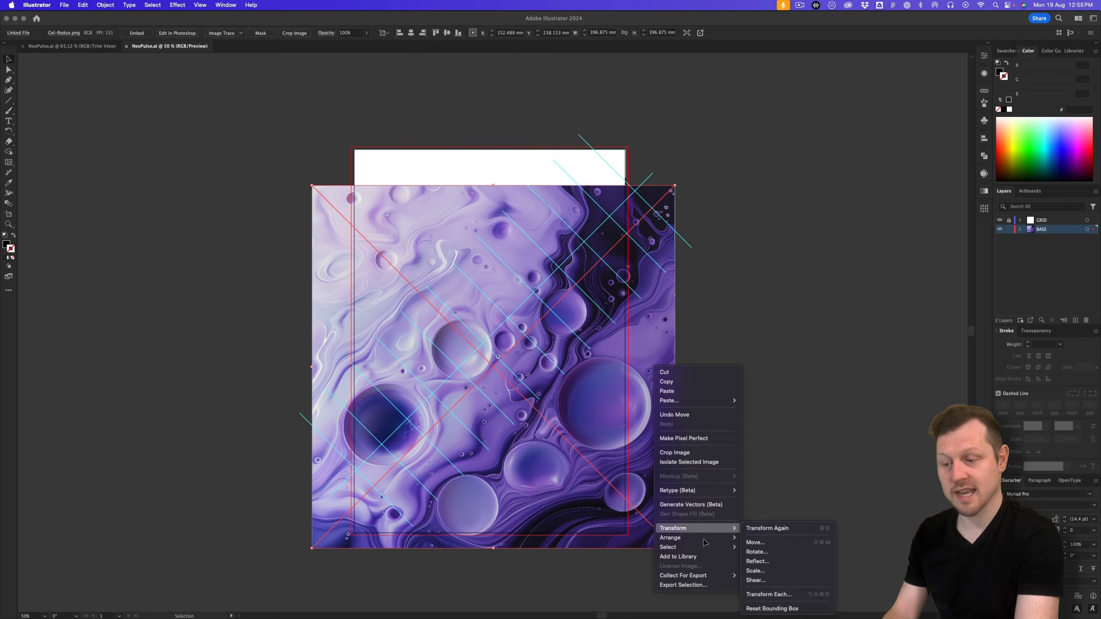
click(774, 567)
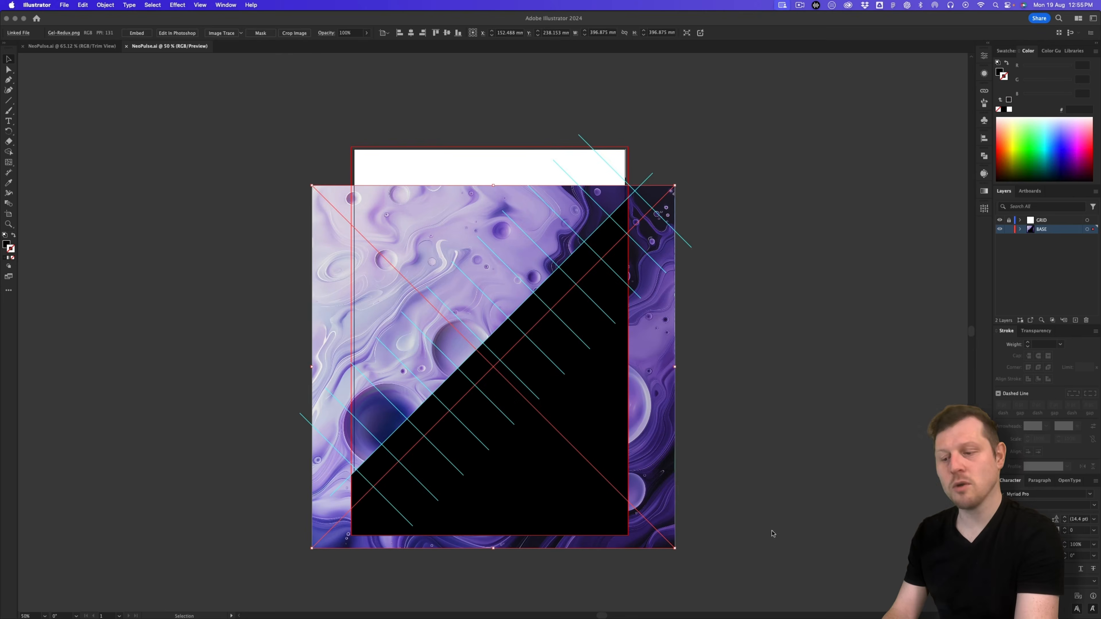
Step: Zoom in and change the lower-right triangle's fill from black to white
key(z)
drag(478, 334, 538, 352)
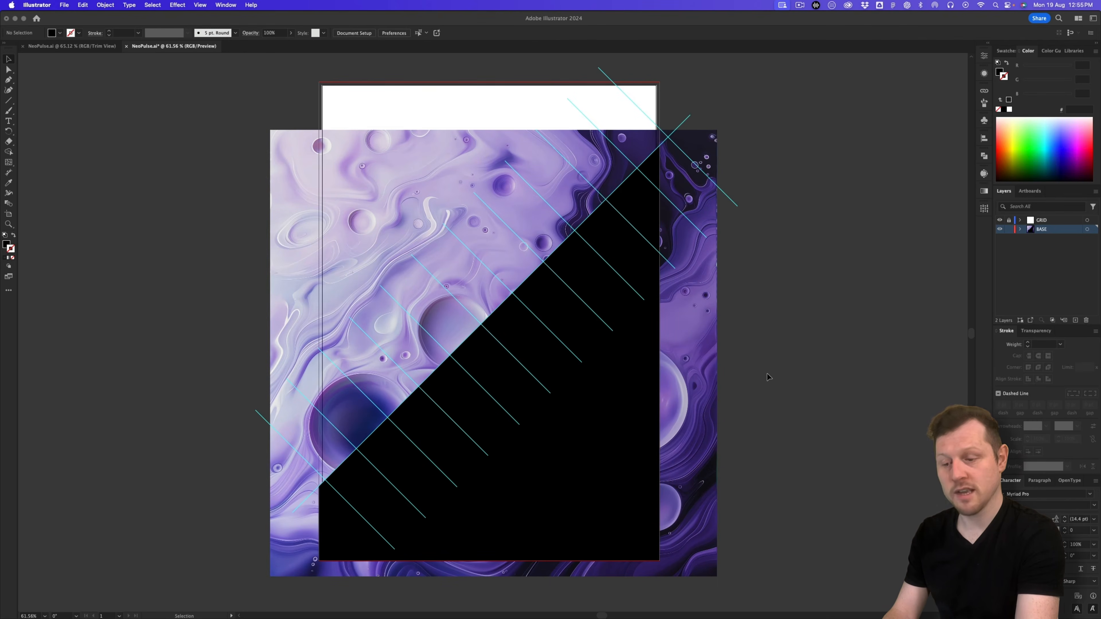
click(629, 430)
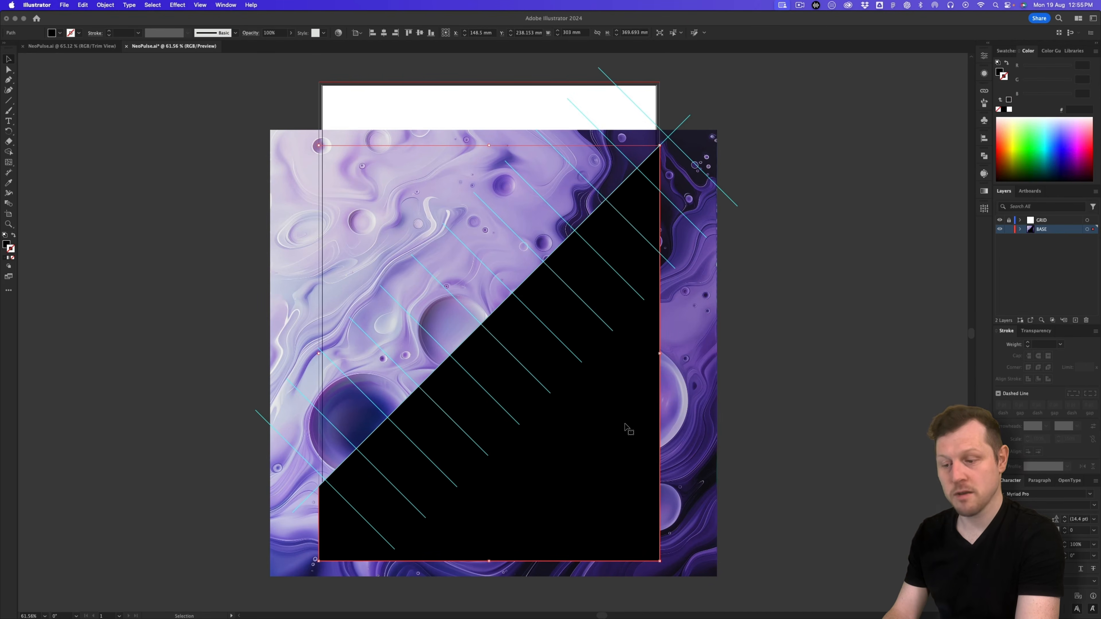
click(7, 245)
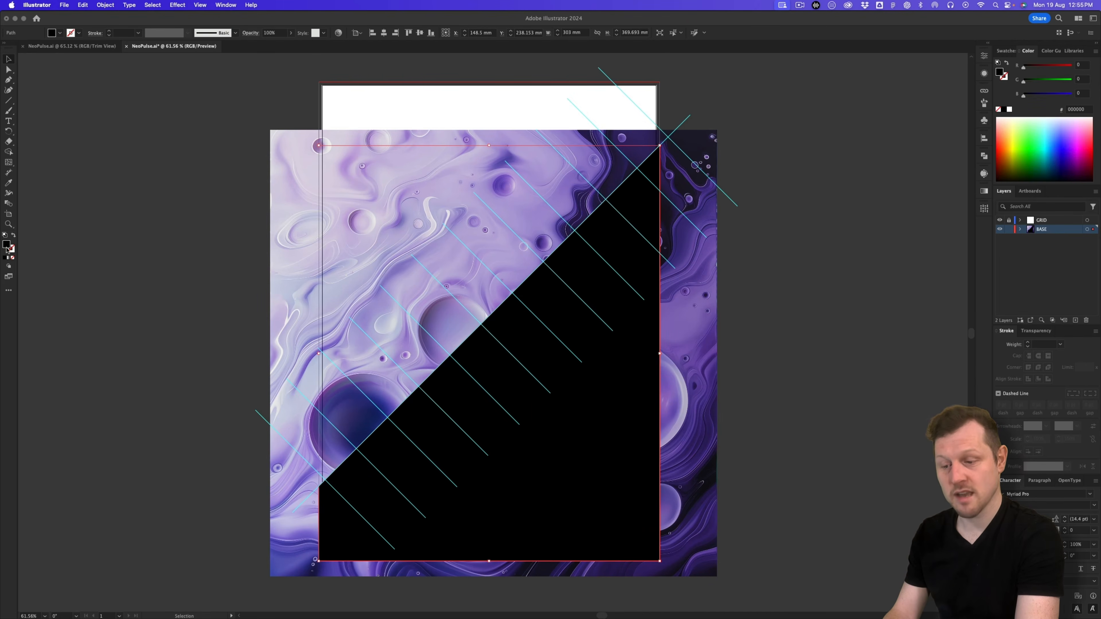
click(1007, 51)
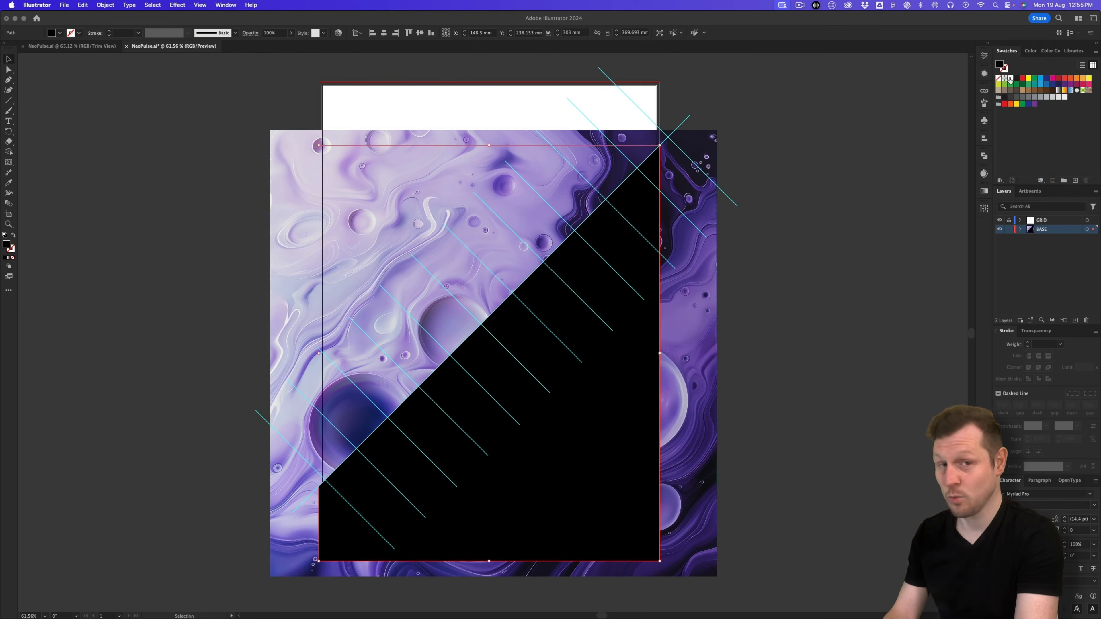
click(1012, 80)
Step: Deselect the triangle and bring up the Transparency panel
click(827, 265)
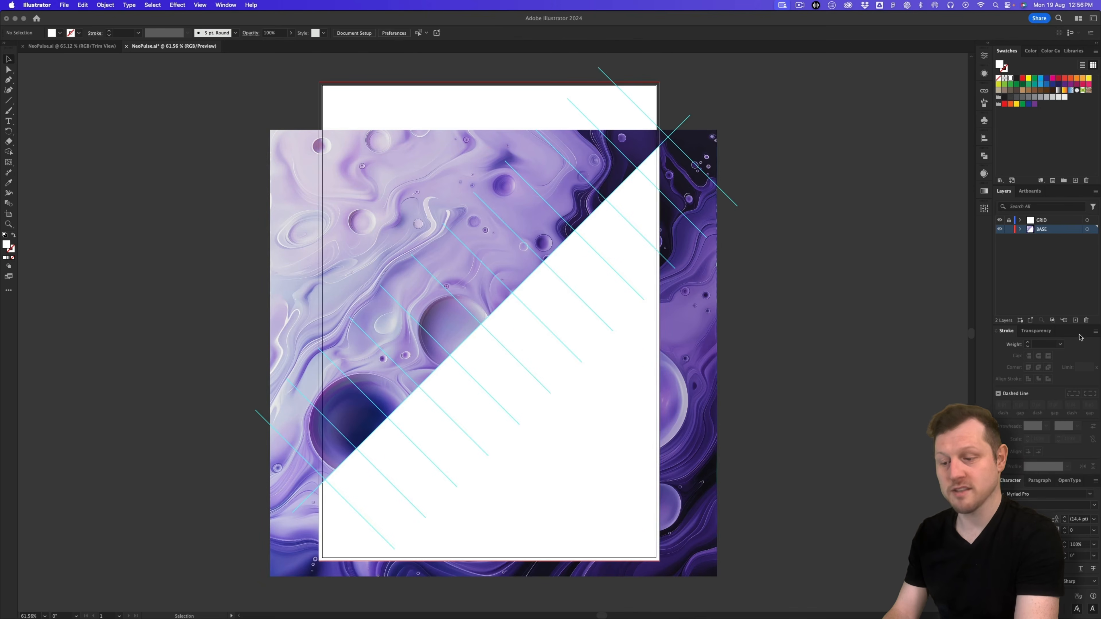
click(1036, 331)
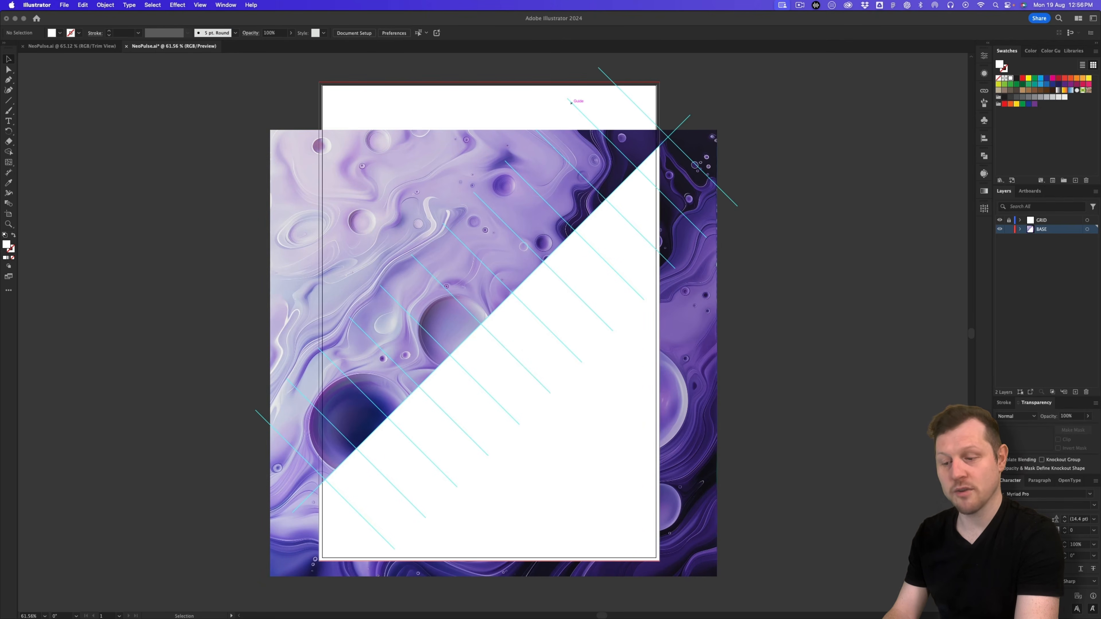
click(226, 5)
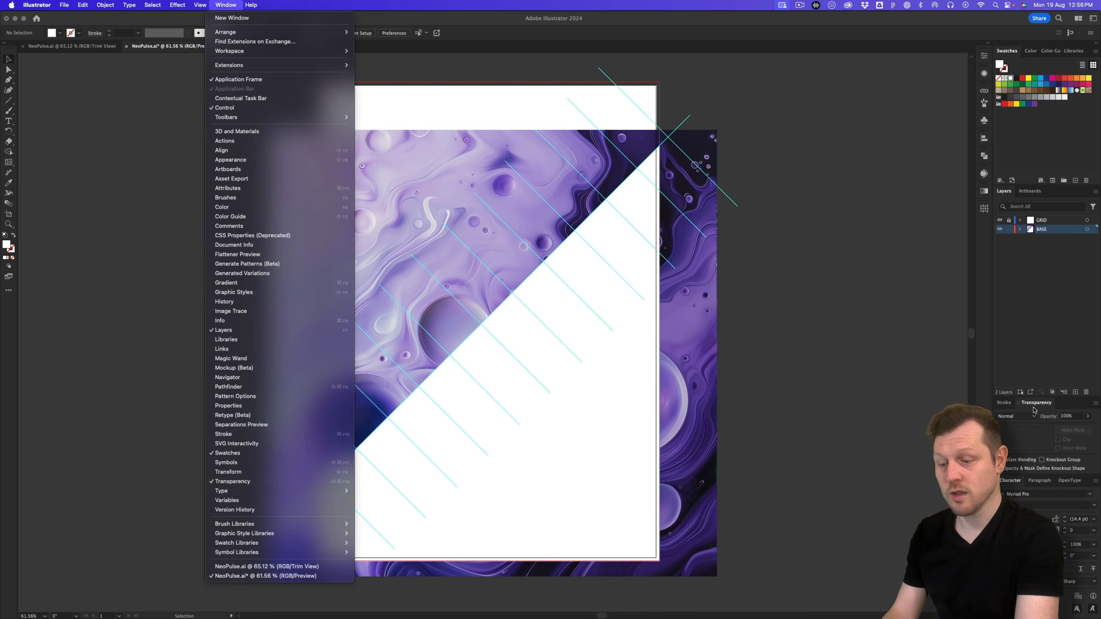
Step: Select the texture and white triangle together and make an opacity mask
click(841, 429)
drag(670, 546, 613, 561)
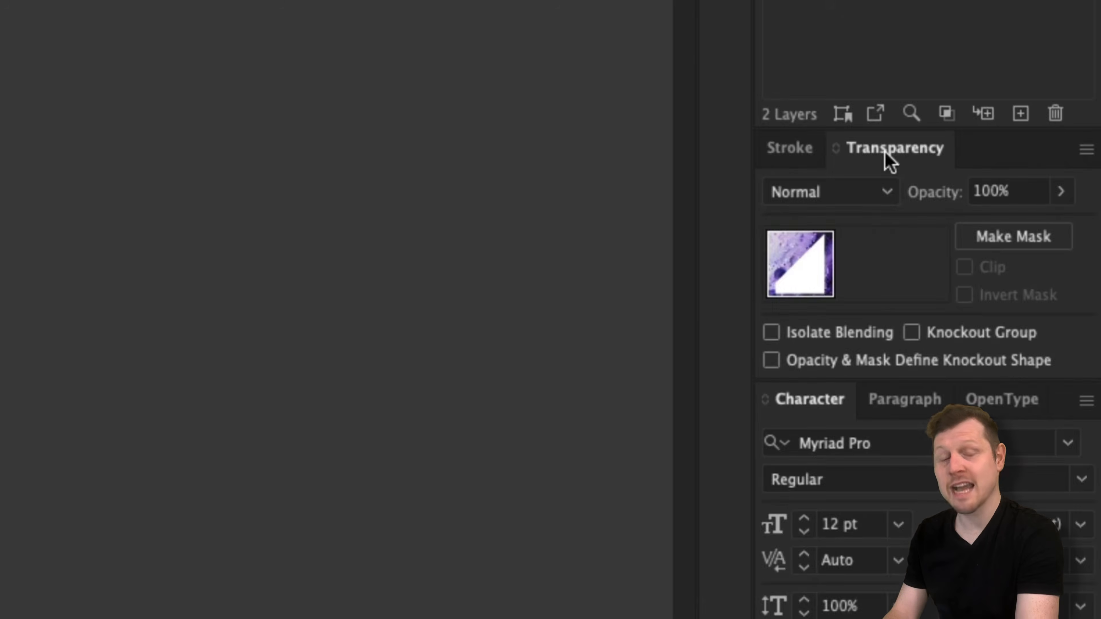
click(1012, 241)
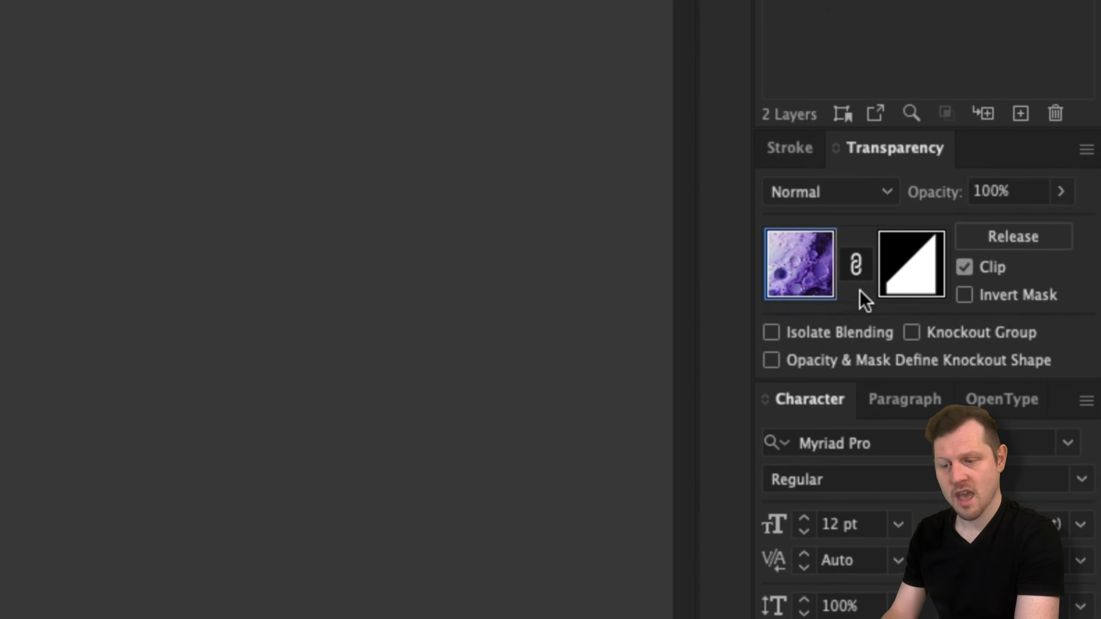
Step: Unlink the mask, reposition and enlarge the fluid image inside it, then relink
click(857, 266)
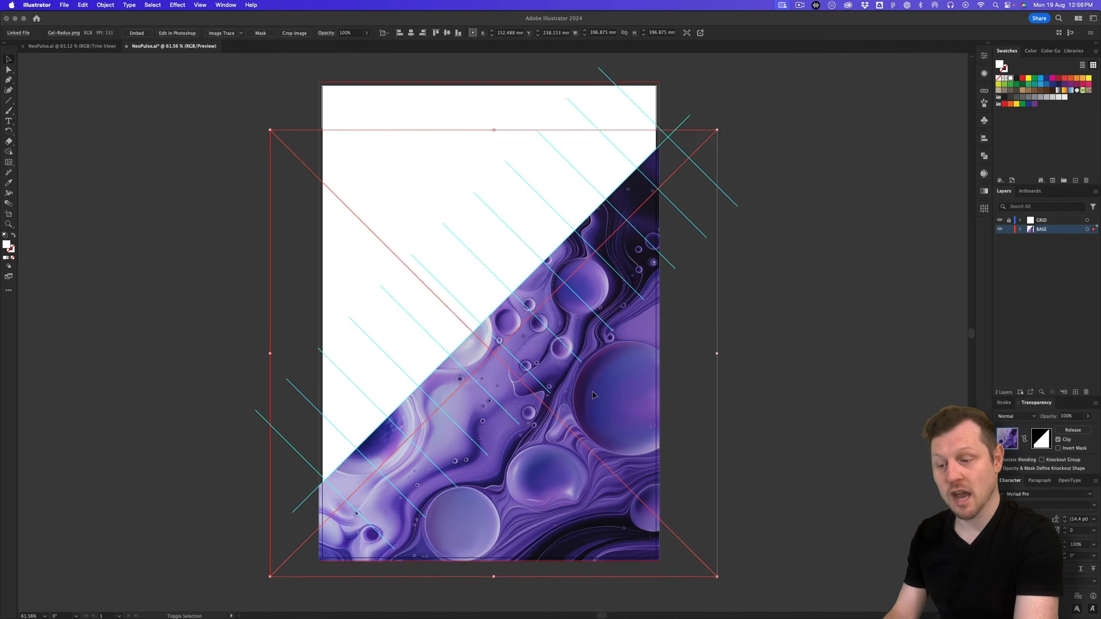
key(shift+Up)
key(shift+Up)
drag(593, 395, 623, 422)
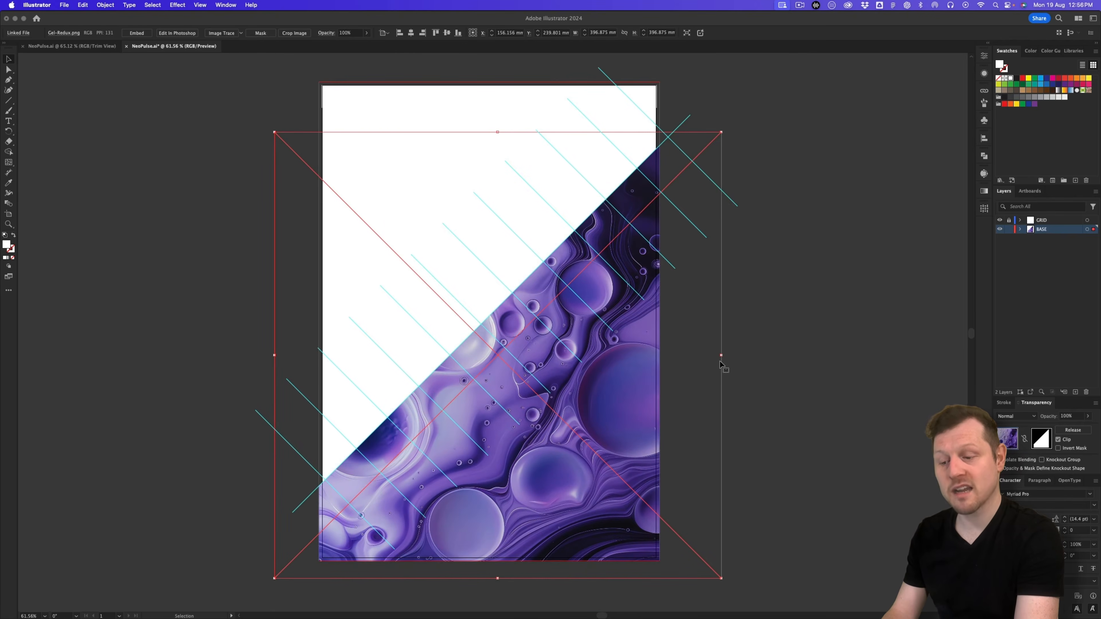
drag(722, 355, 803, 356)
mouse_move(602, 423)
mouse_down()
mouse_move(560, 420)
mouse_move(590, 410)
mouse_move(593, 427)
mouse_move(602, 422)
mouse_up()
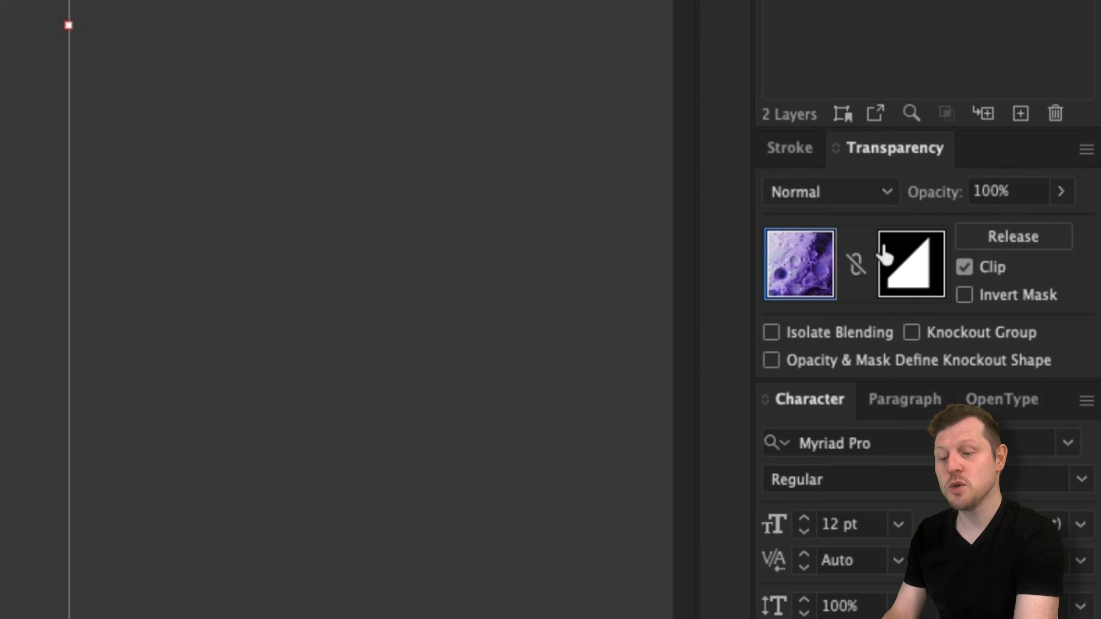
click(855, 265)
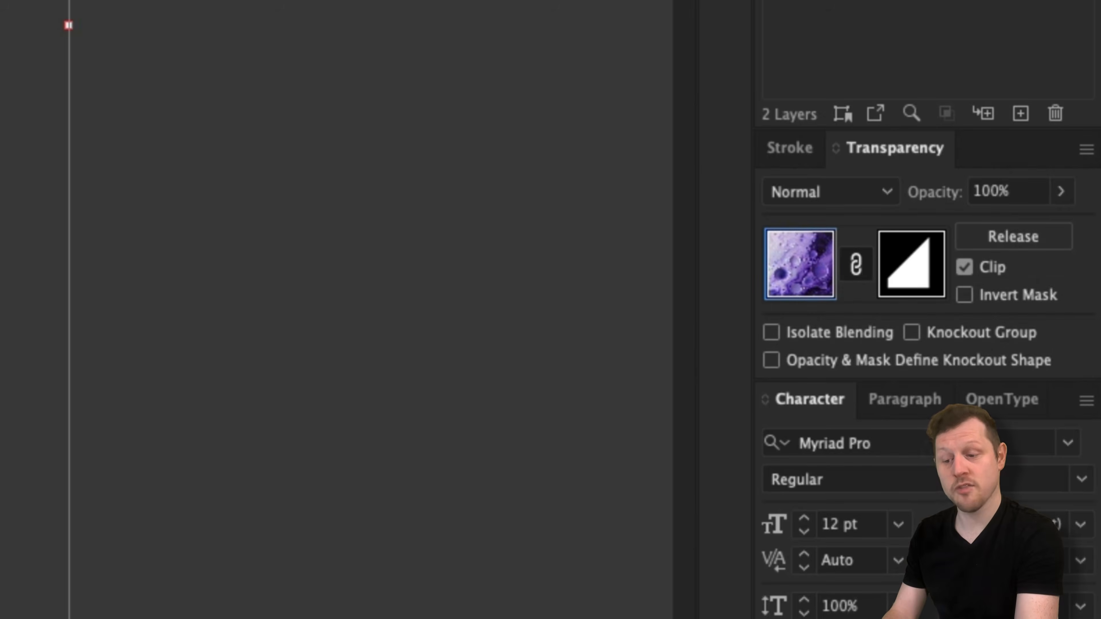
drag(151, 415, 544, 449)
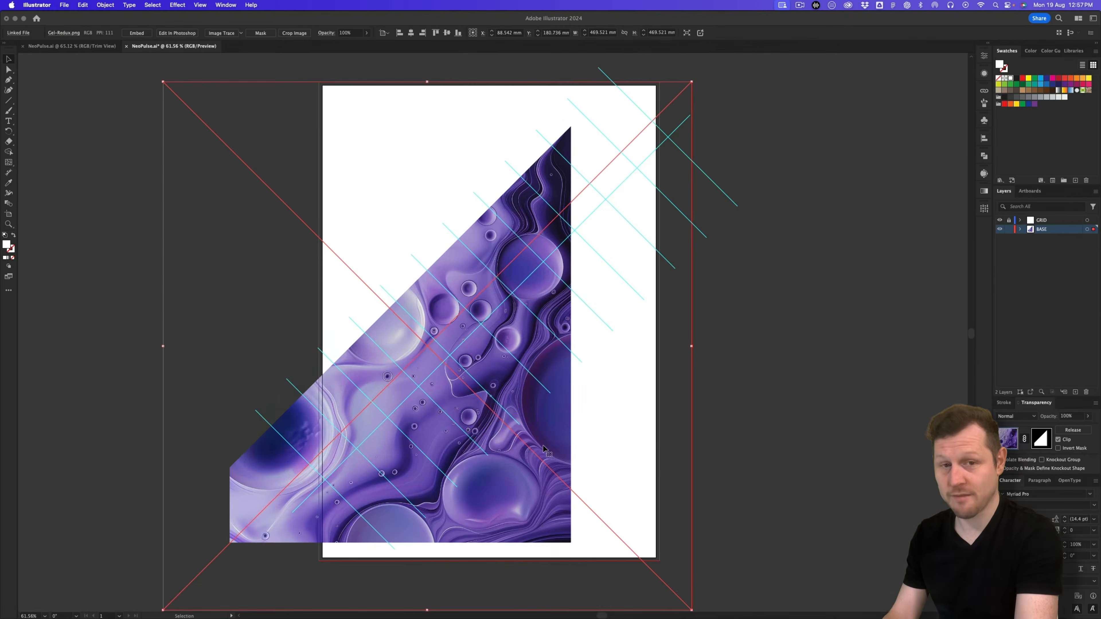
key(super+z)
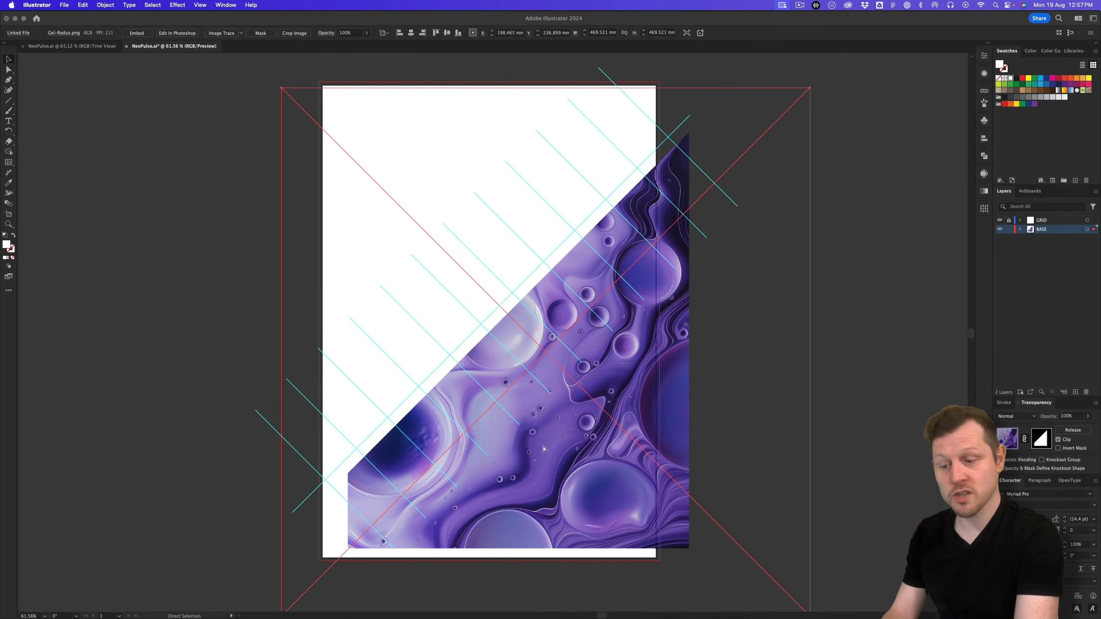
key(super+z)
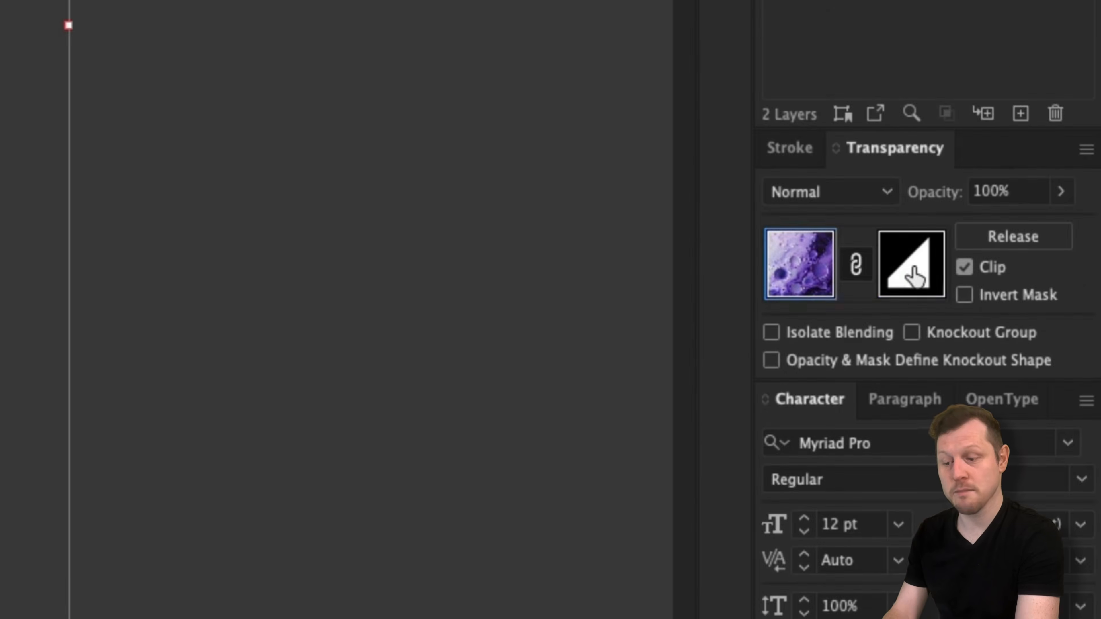
click(1041, 440)
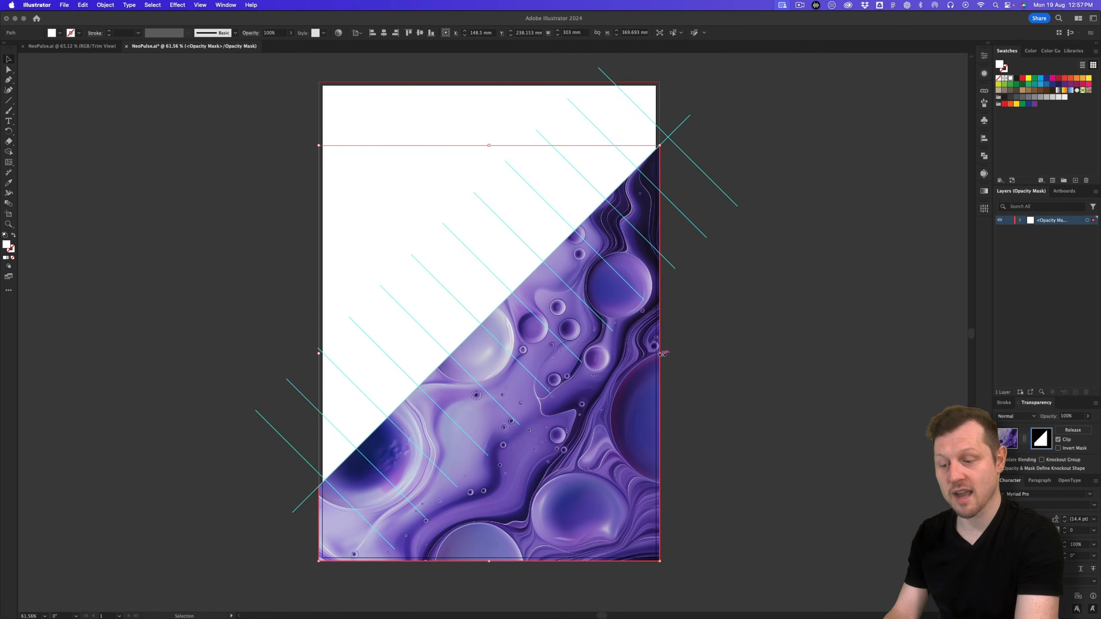
drag(628, 397, 611, 440)
key(super+z)
key(super+z)
key(super+z)
key(super+z)
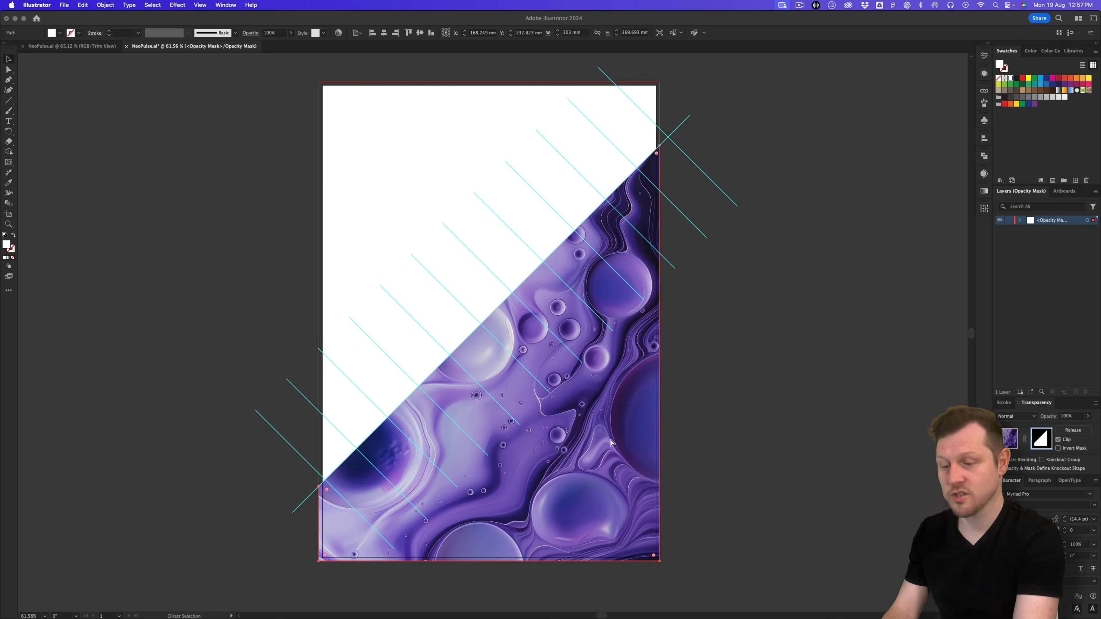
key(v)
click(9, 71)
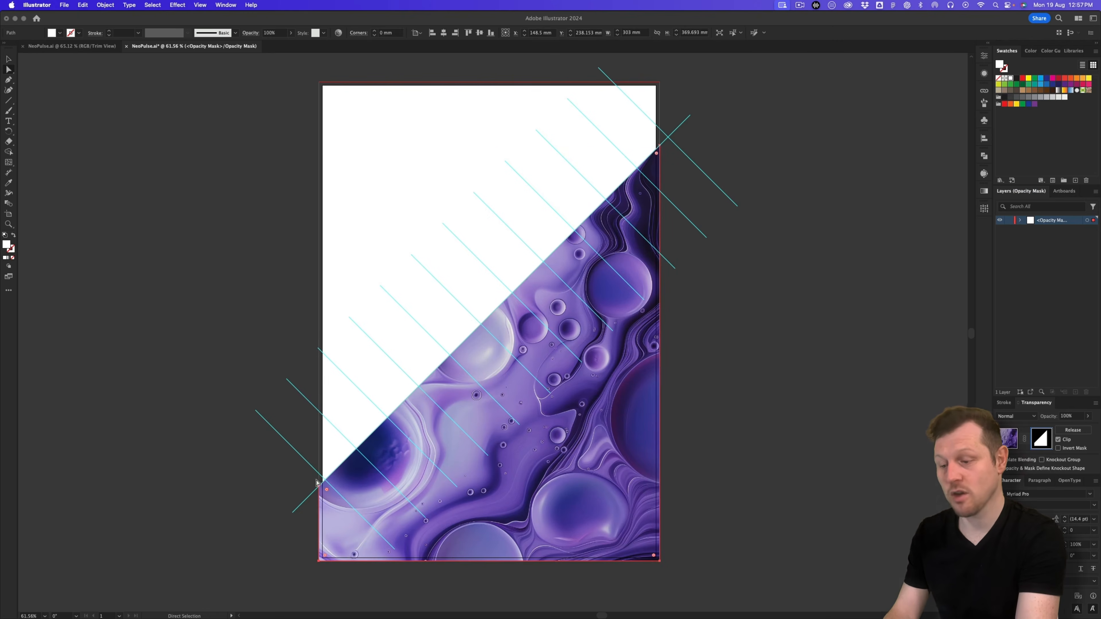
click(319, 488)
drag(319, 488, 320, 375)
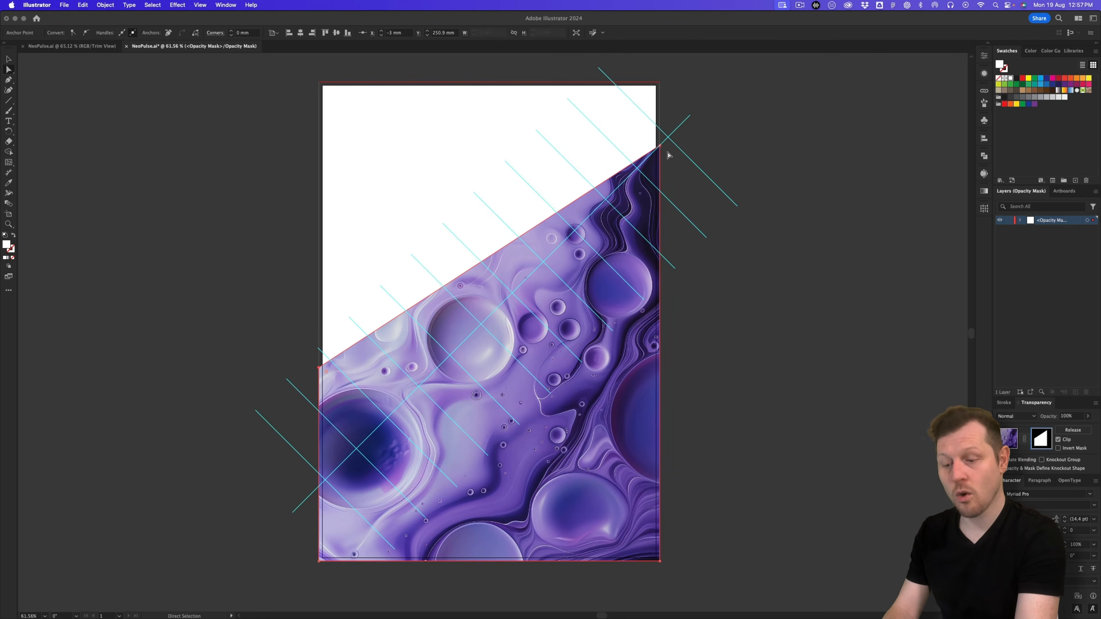
click(9, 80)
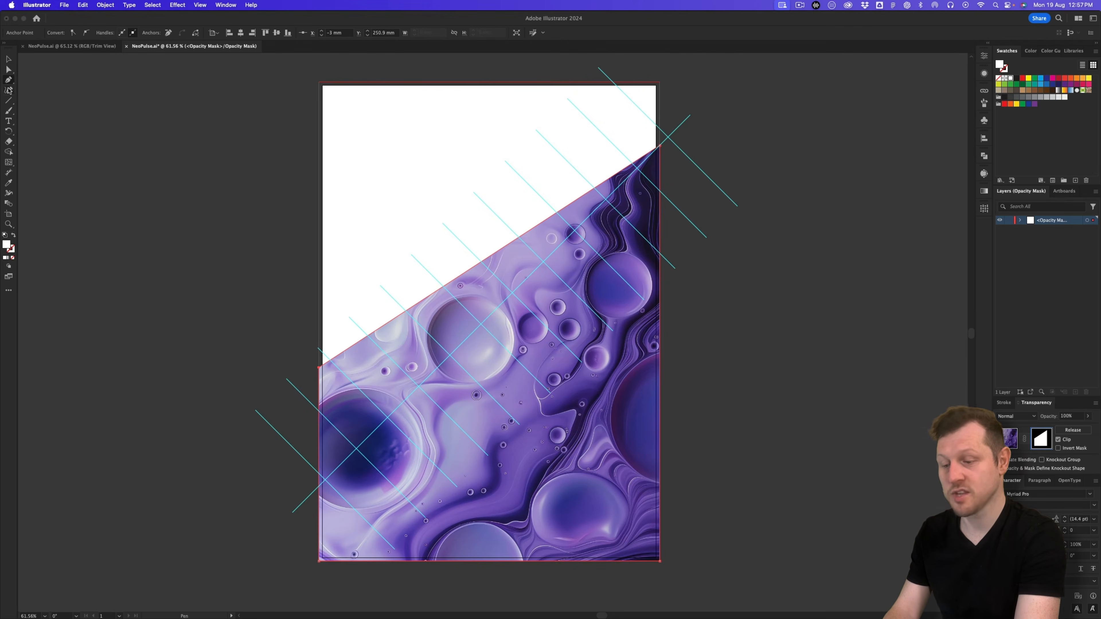
key(plus)
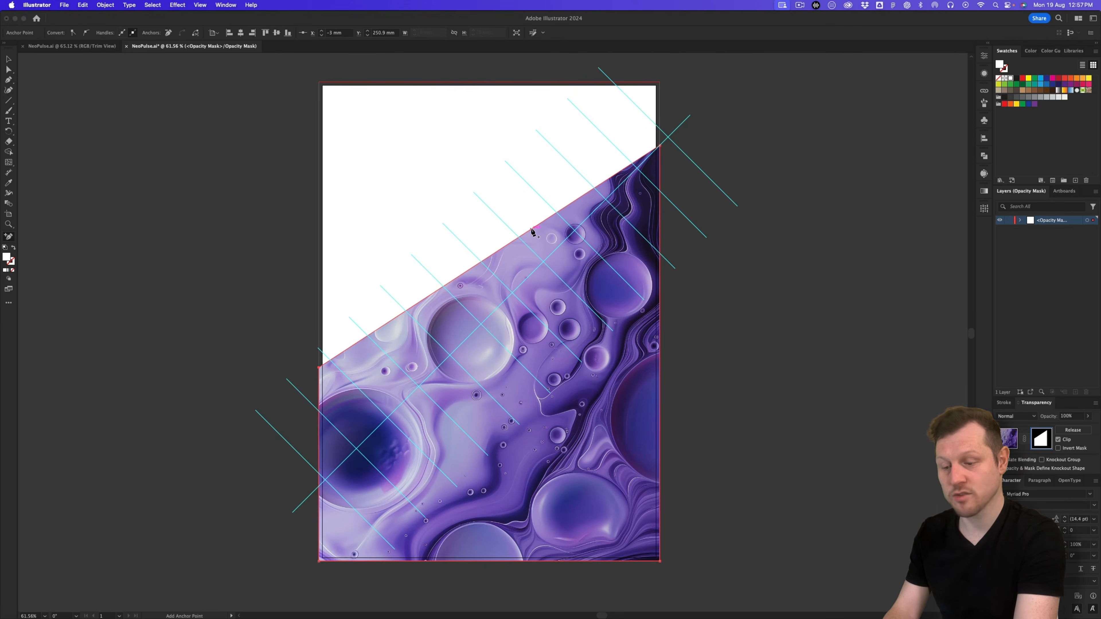
click(533, 232)
key(a)
drag(533, 233, 528, 311)
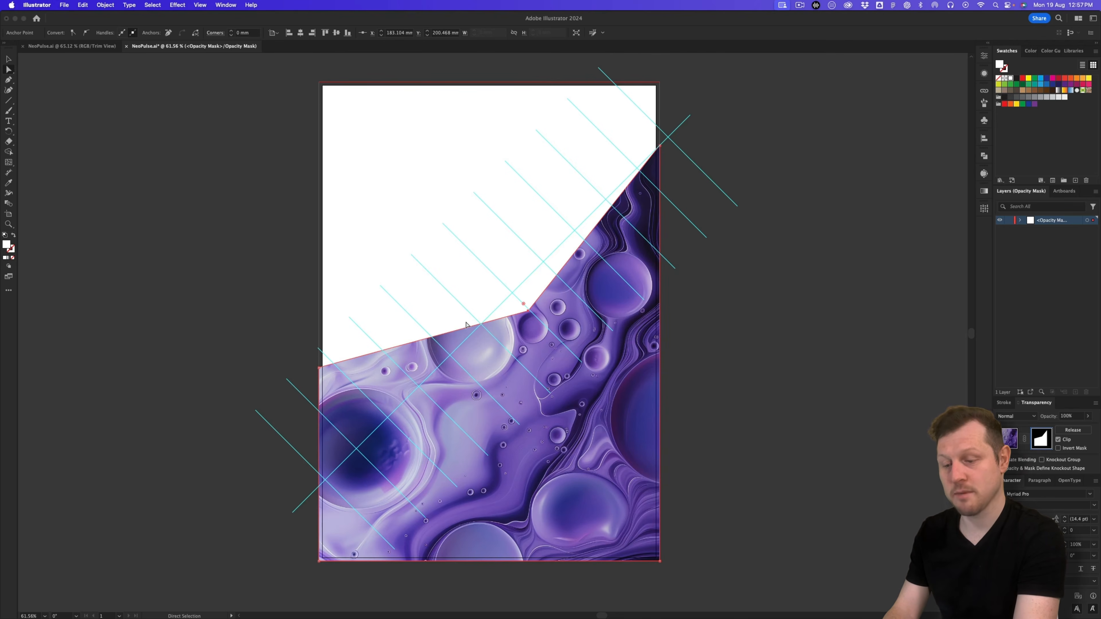
key(super+z)
key(super+z)
key(super+z)
key(v)
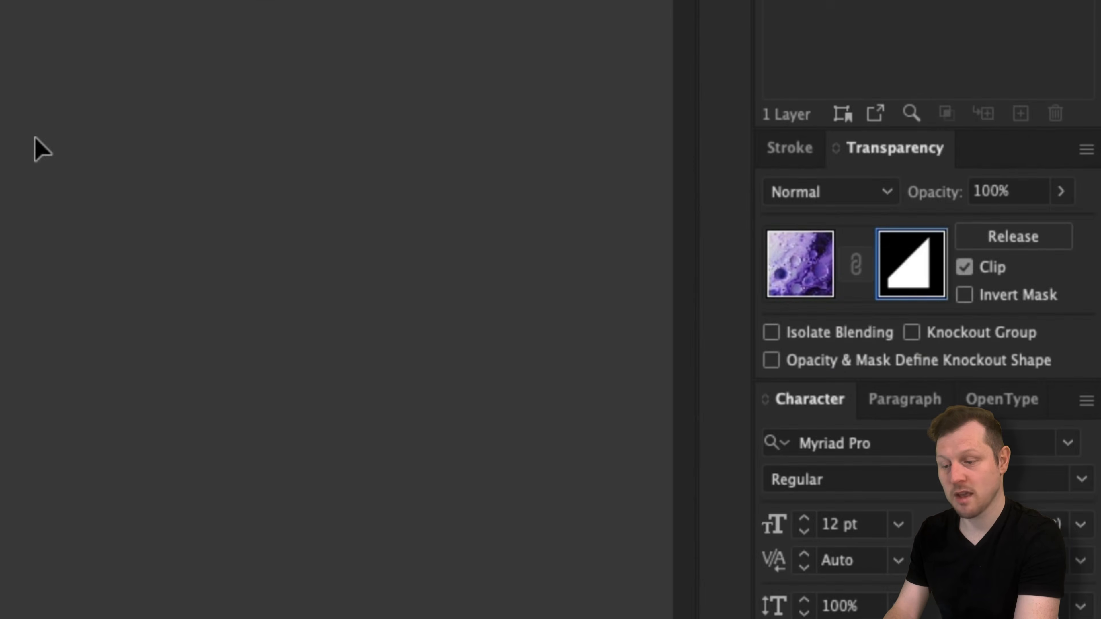
click(800, 263)
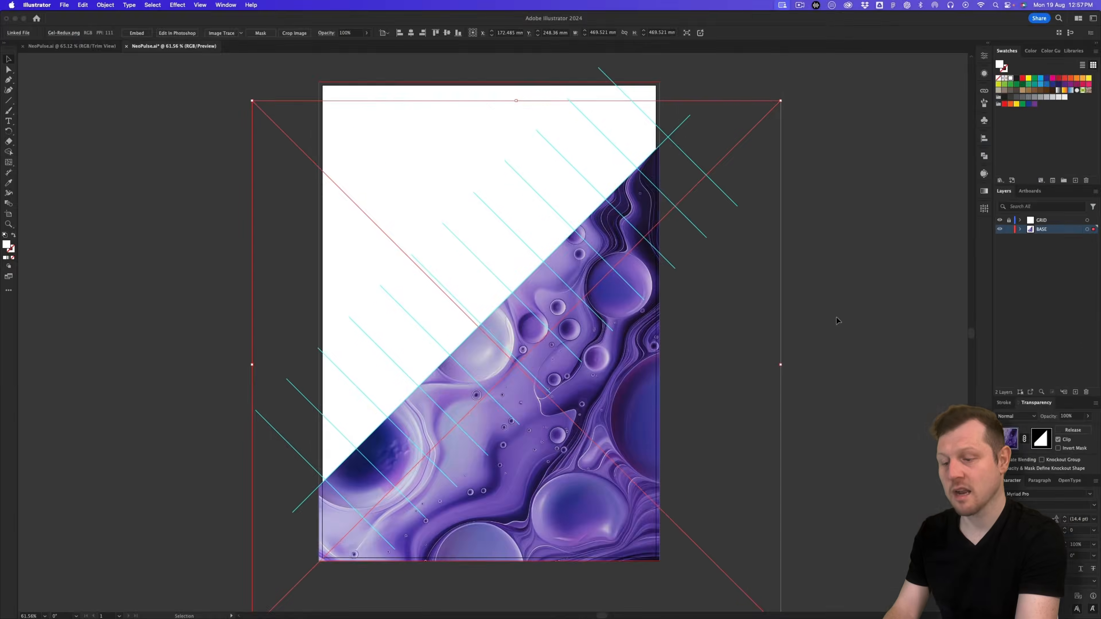
click(839, 320)
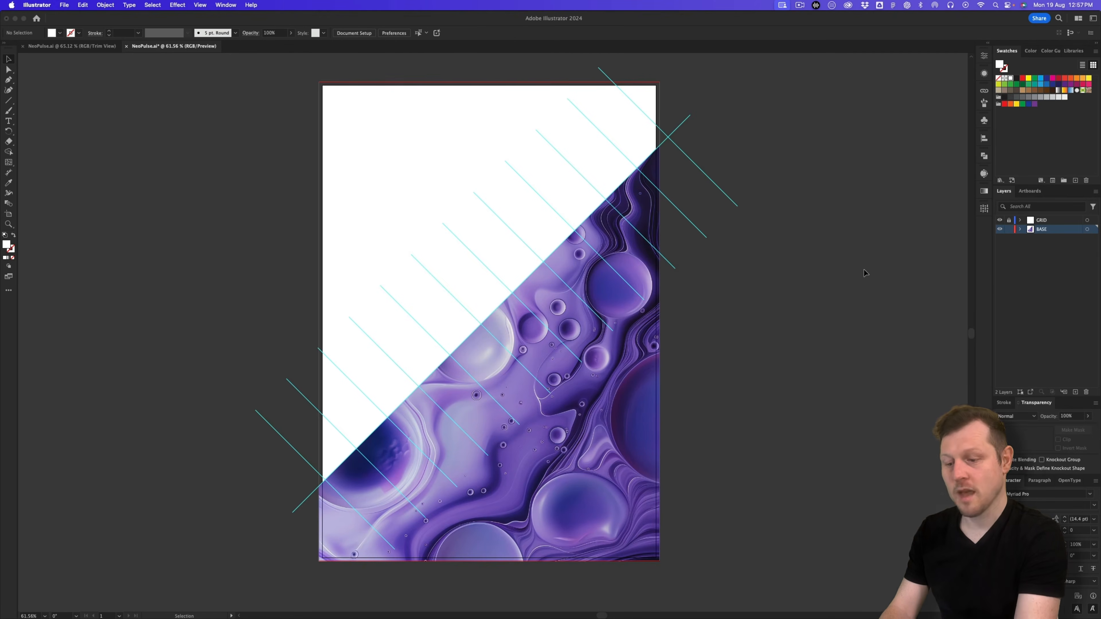
Step: Check Gel-Redux.png in the Links panel, then collapse the panel
click(985, 90)
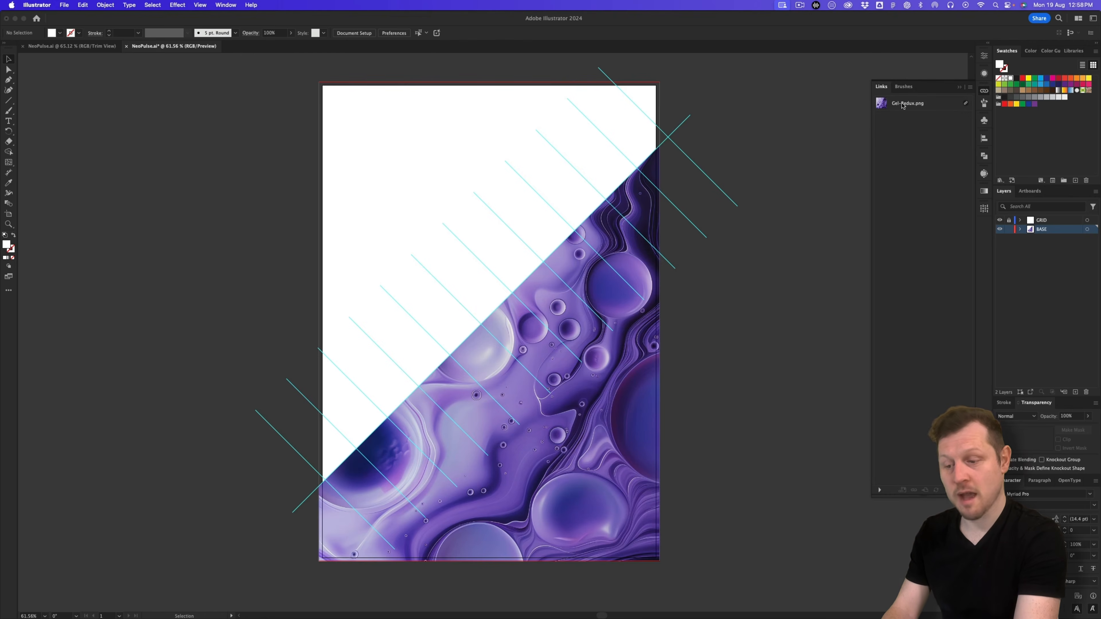
click(224, 5)
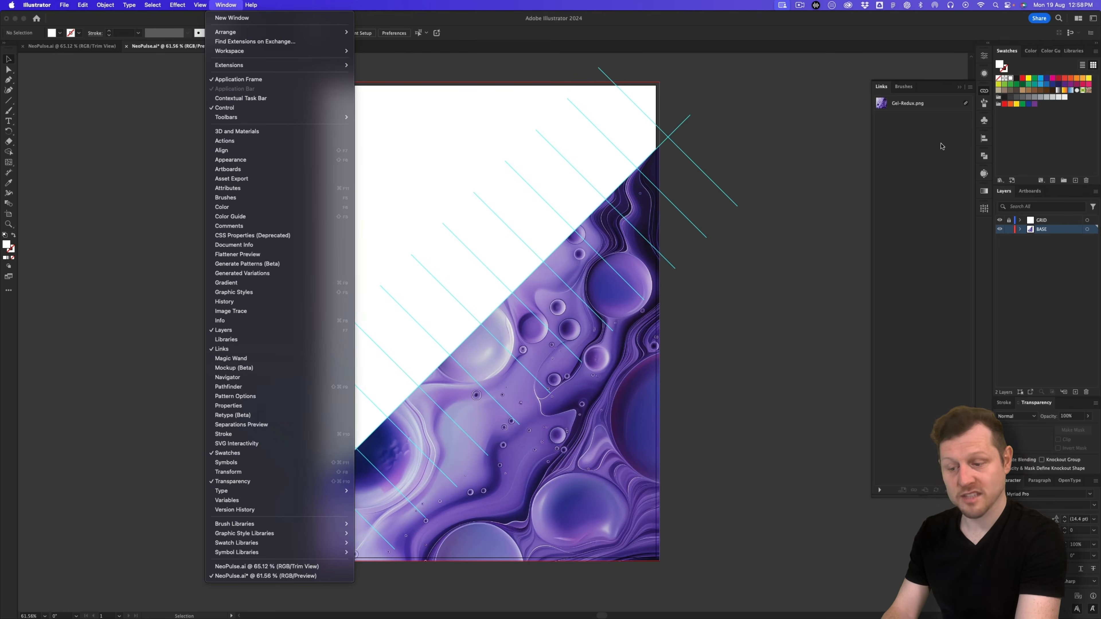
click(985, 94)
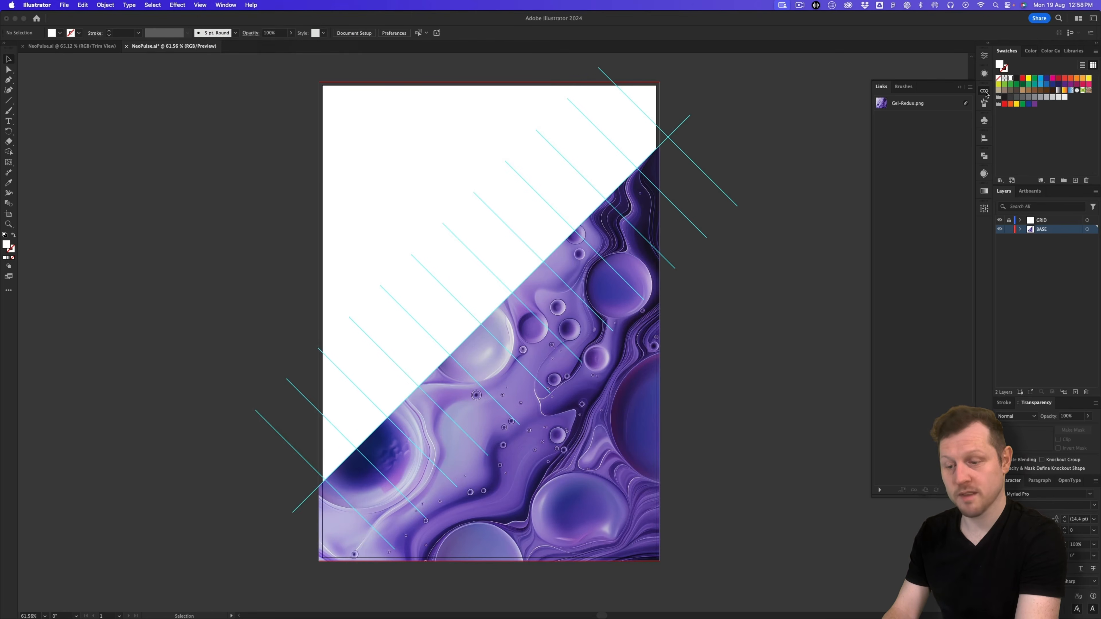
click(984, 91)
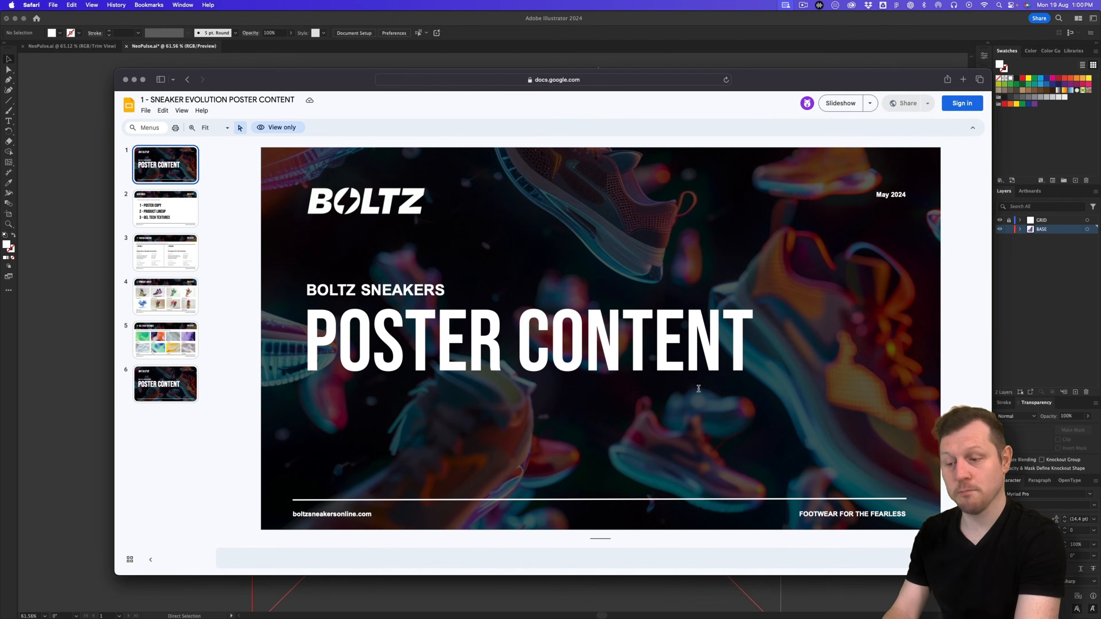
Step: View the 2 - Product Lineup slide, then open DOWNLOAD FOLDER from the desktop
click(184, 298)
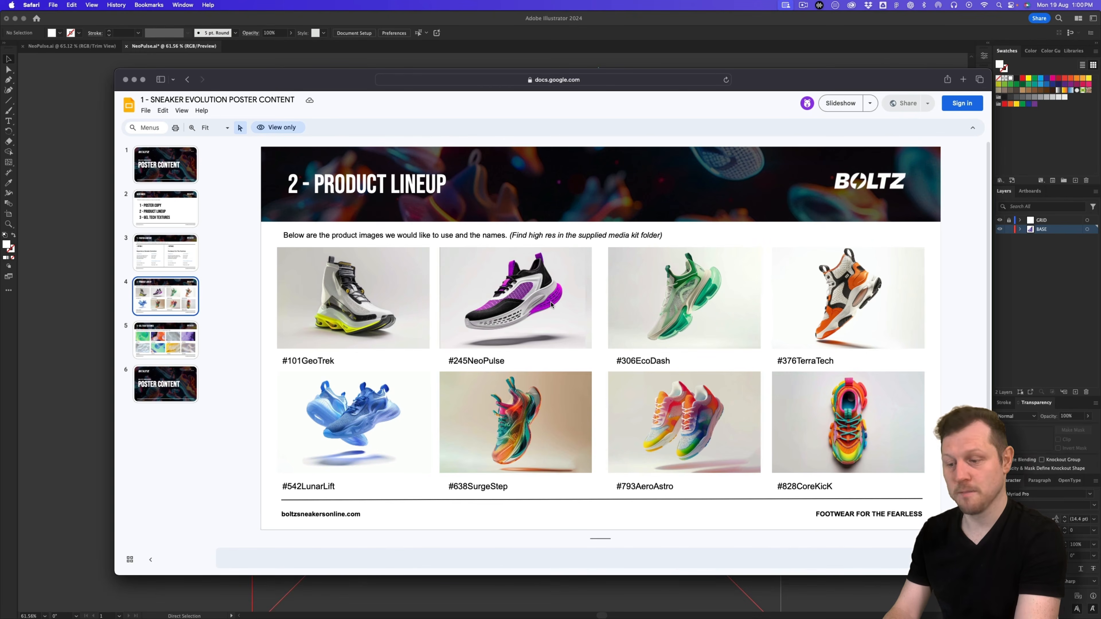
key(F11)
double_click(582, 309)
drag(675, 232, 664, 189)
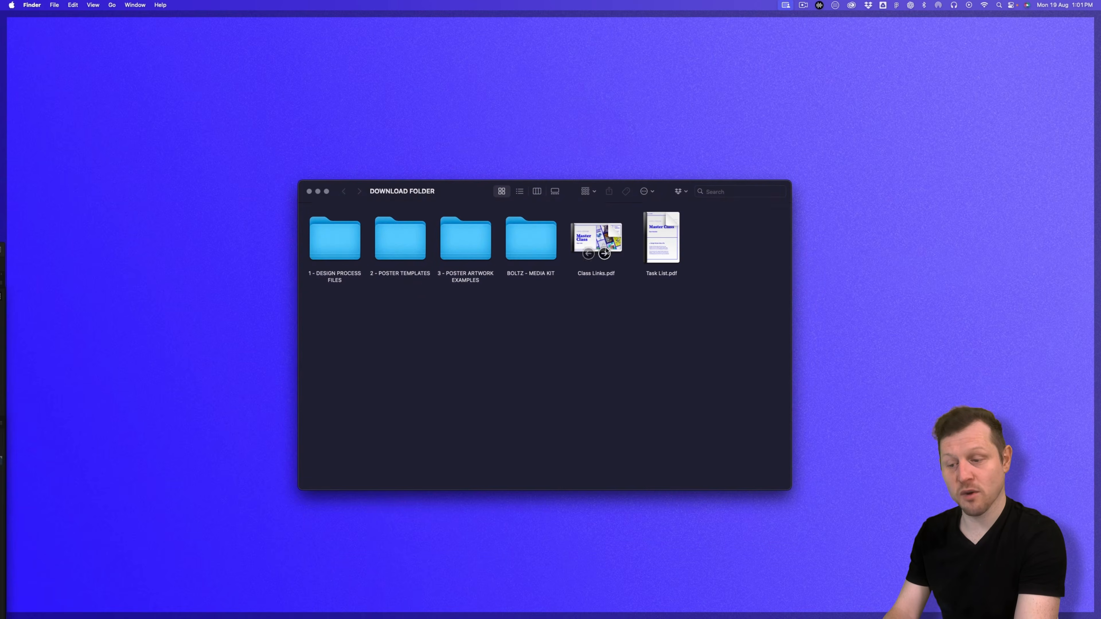
Step: Go to BOLTZ - MEDIA KIT > 2 - Product Photography and select #245 NeoPulse.jpg
double_click(538, 244)
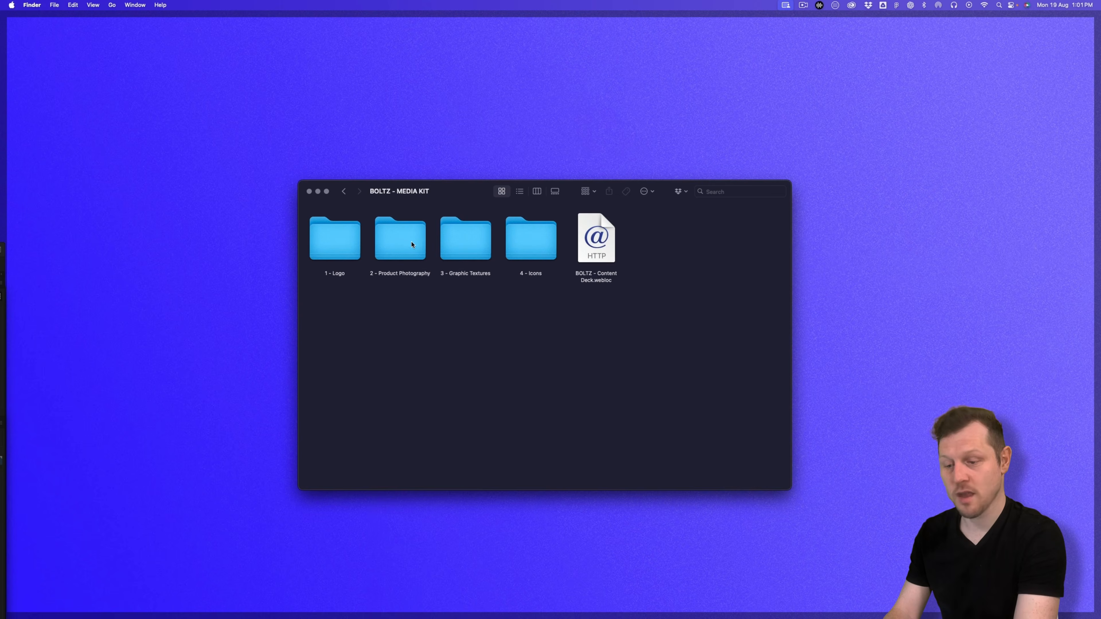
double_click(407, 244)
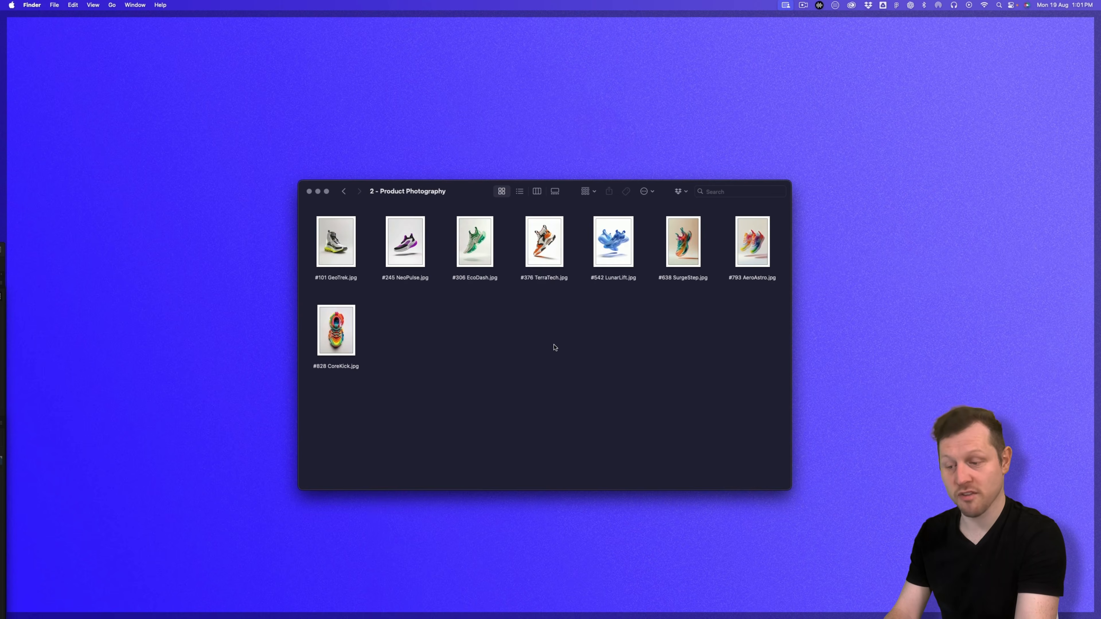
click(401, 225)
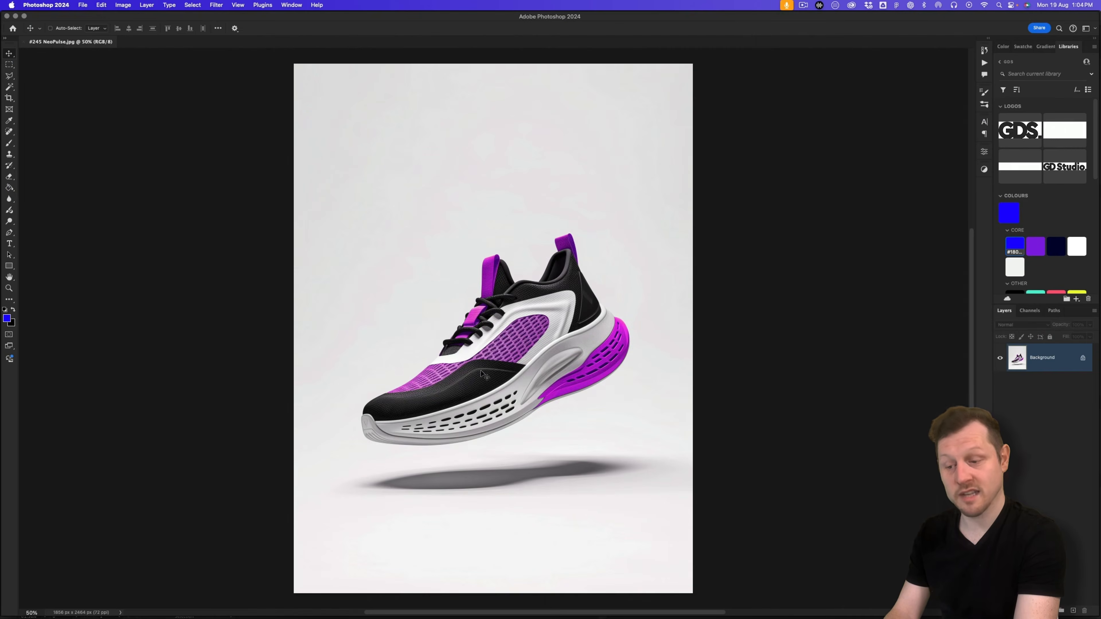
Step: Zoom in on the shoe and draw a rectangular marquee around it
key(z)
drag(580, 315, 559, 324)
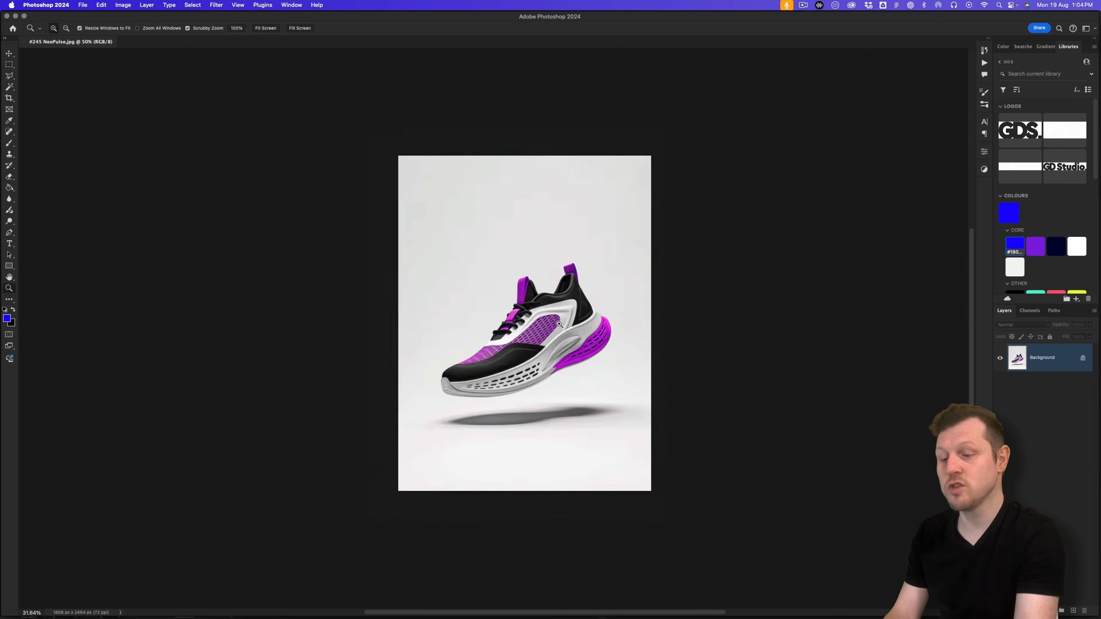
scroll(577, 345, up, 3)
key(v)
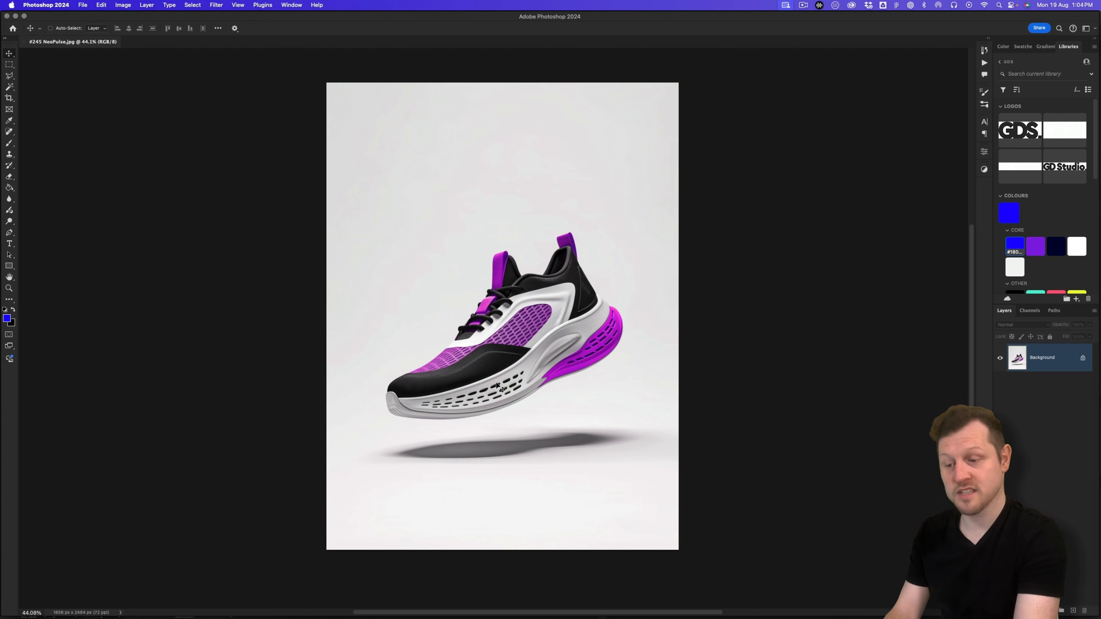
key(z)
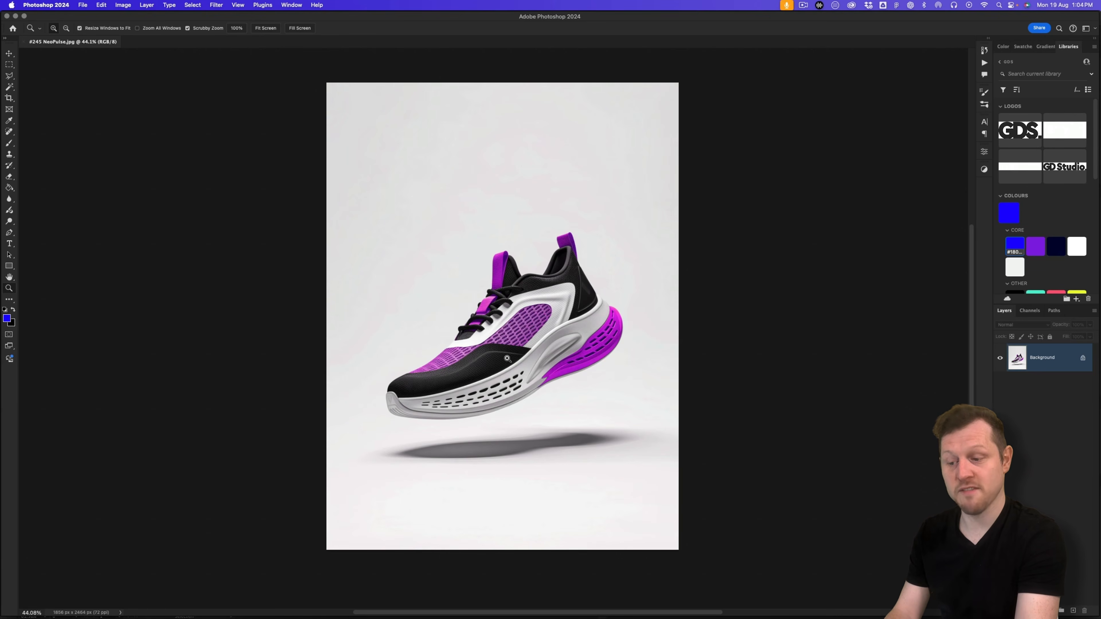
drag(498, 360, 443, 321)
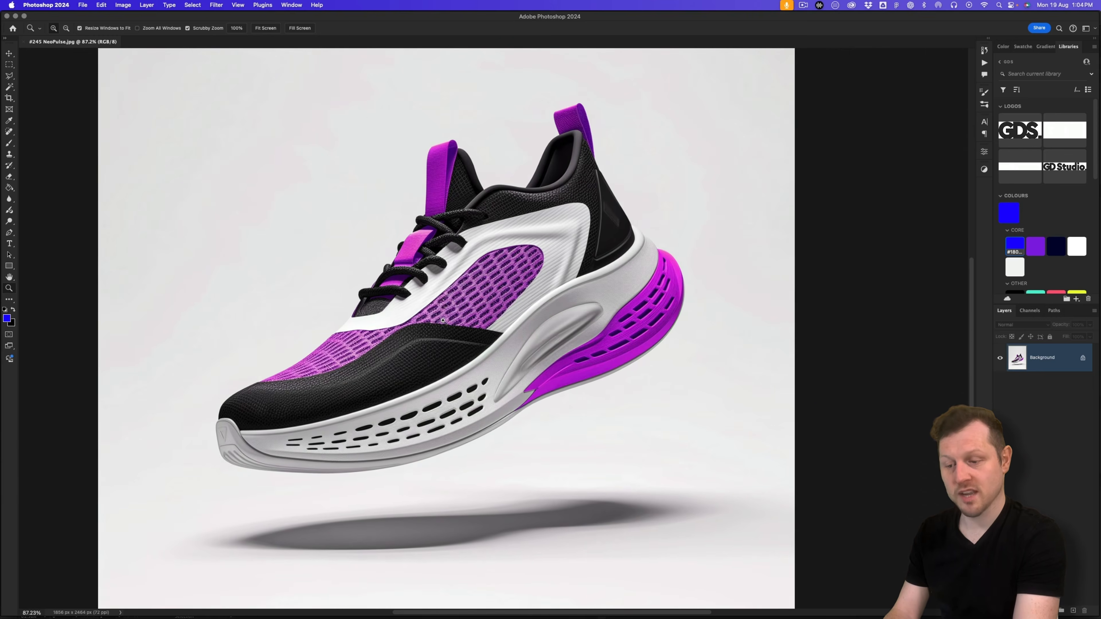
click(10, 66)
drag(186, 78, 721, 479)
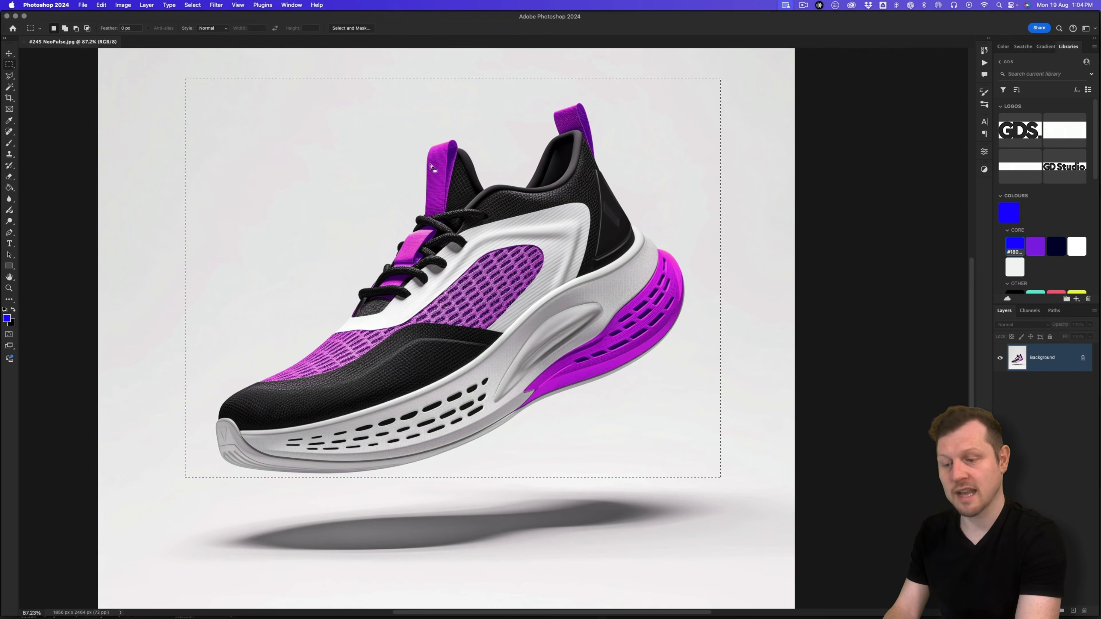
Step: In Select and Mask, refine the shoe selection with the Quick Selection brush, subtracting with Alt
click(352, 29)
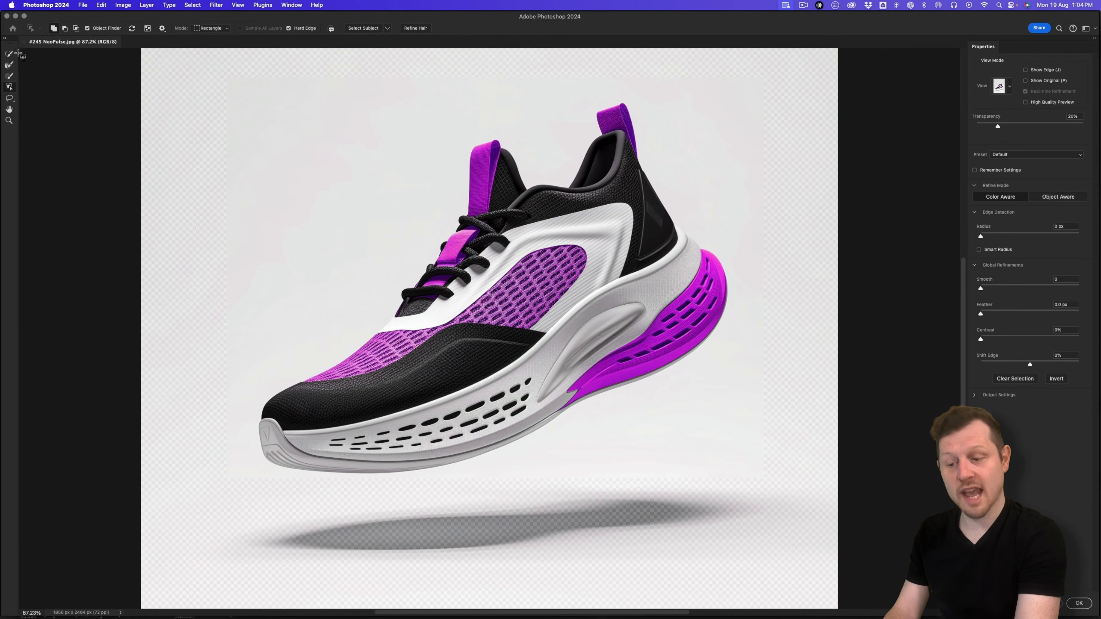
click(10, 55)
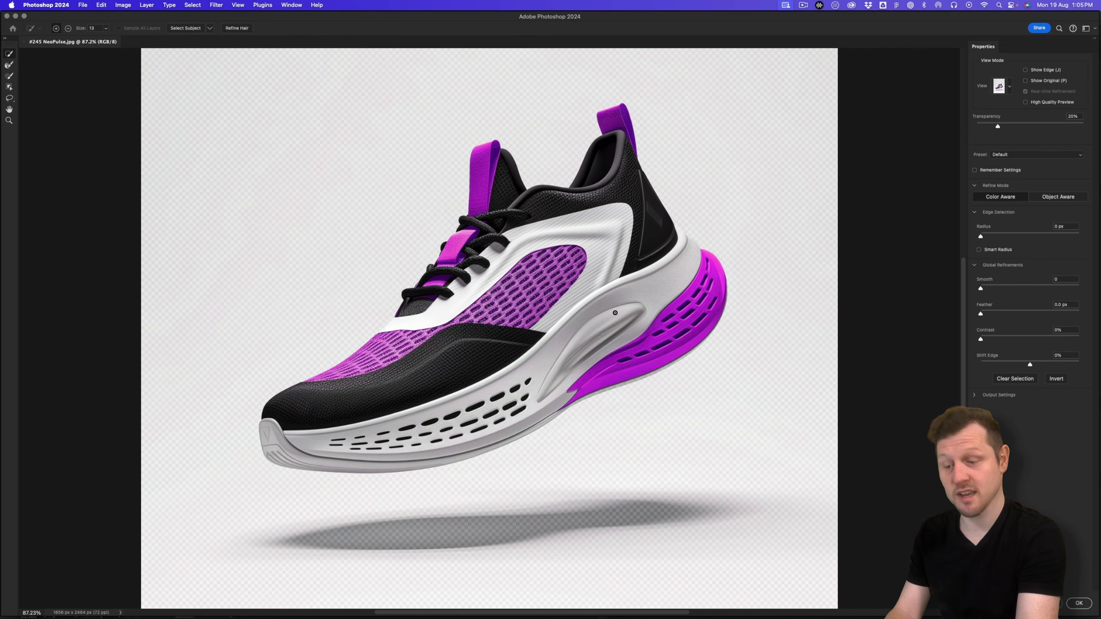
scroll(634, 381, up, 10)
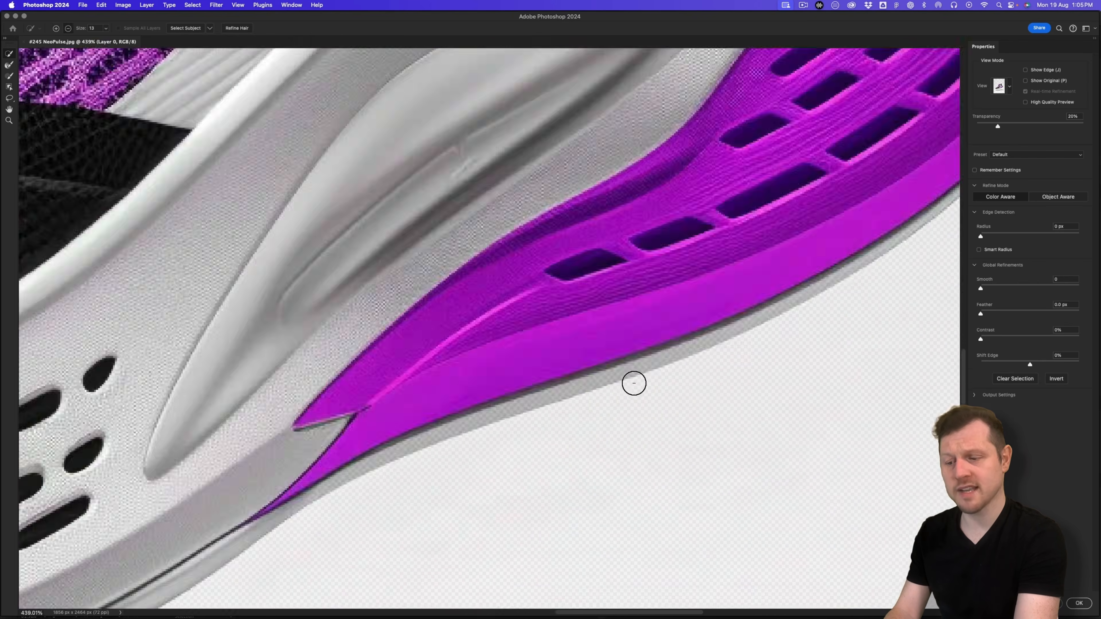
scroll(779, 302, down, 4)
scroll(774, 305, down, 4)
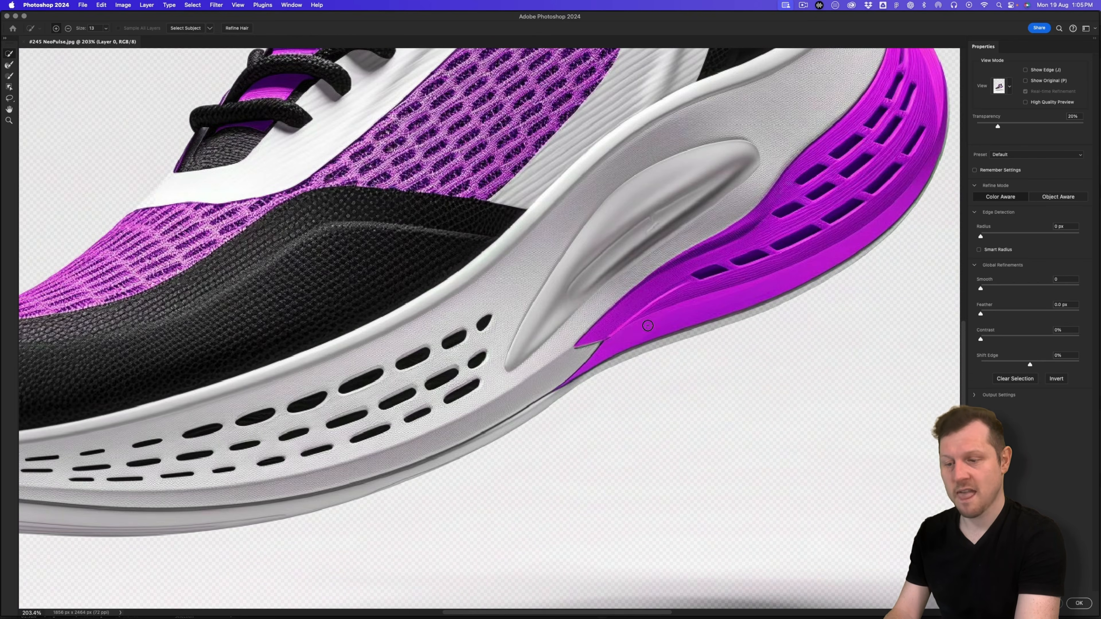
key(alt)
scroll(666, 280, down, 8)
scroll(666, 280, up, 5)
drag(680, 259, 607, 342)
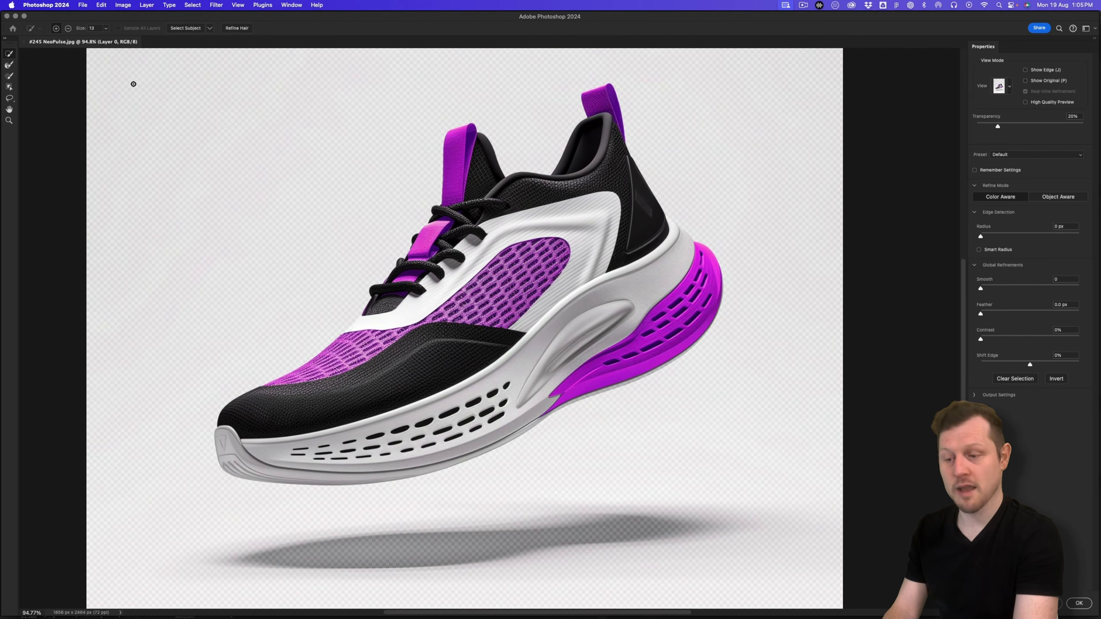
Step: Finish refining with the Object Selection tool and accept the shoe selection
click(9, 88)
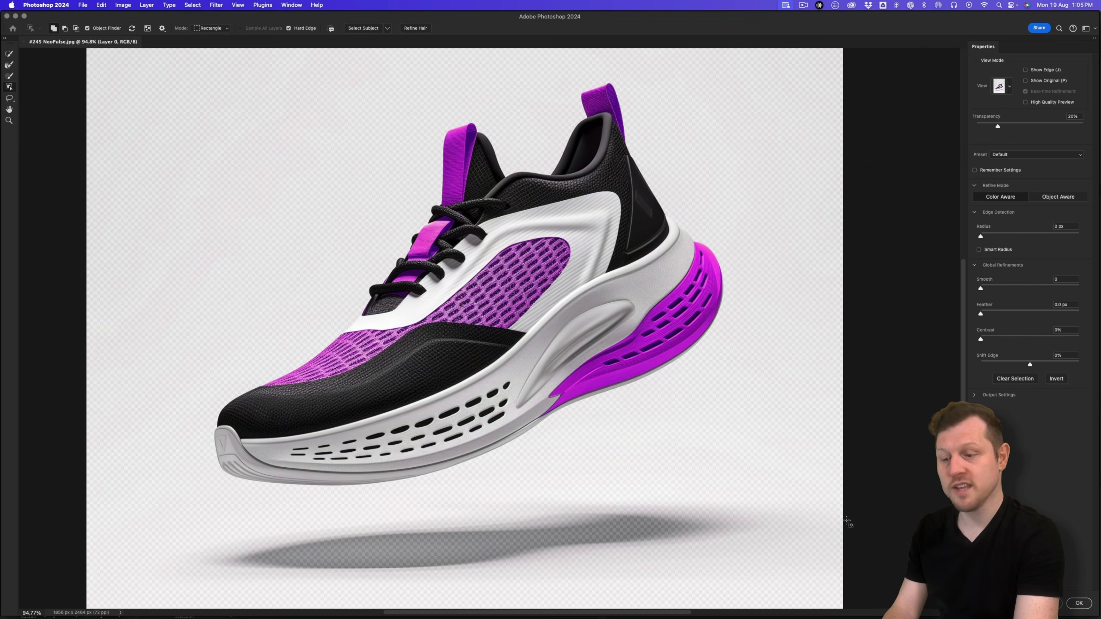
scroll(644, 401, up, 5)
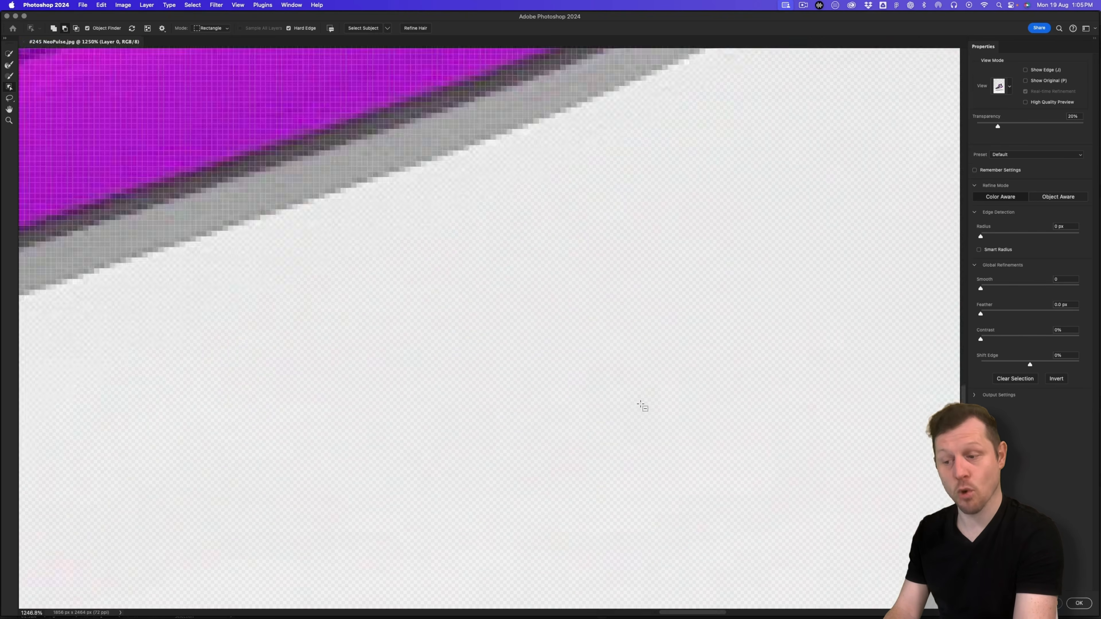
scroll(595, 344, down, 10)
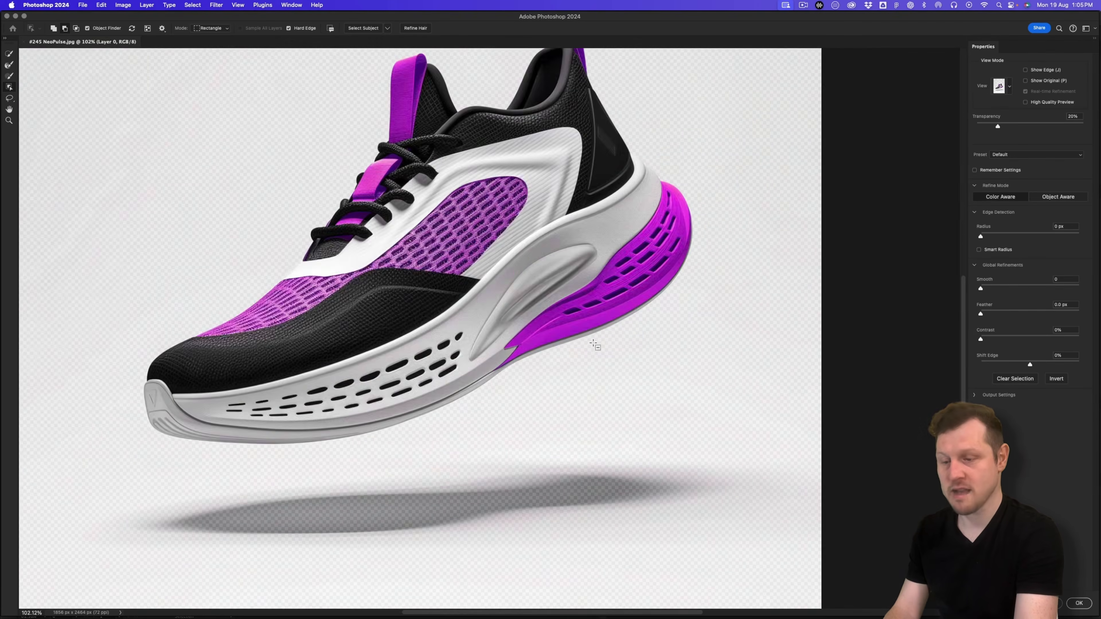
scroll(594, 344, up, 3)
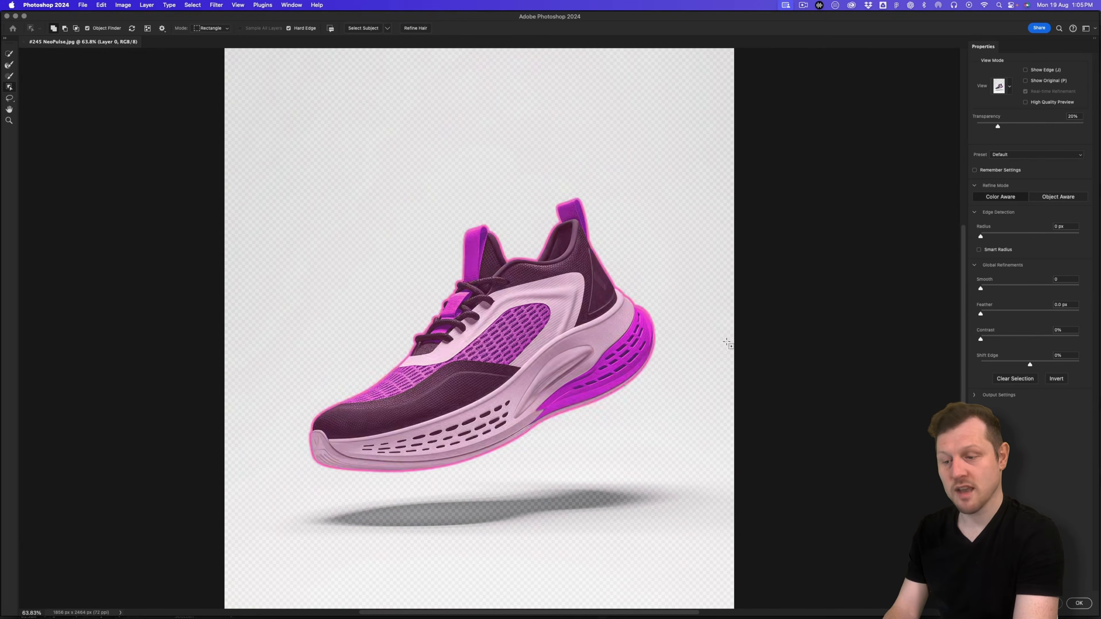
click(1080, 604)
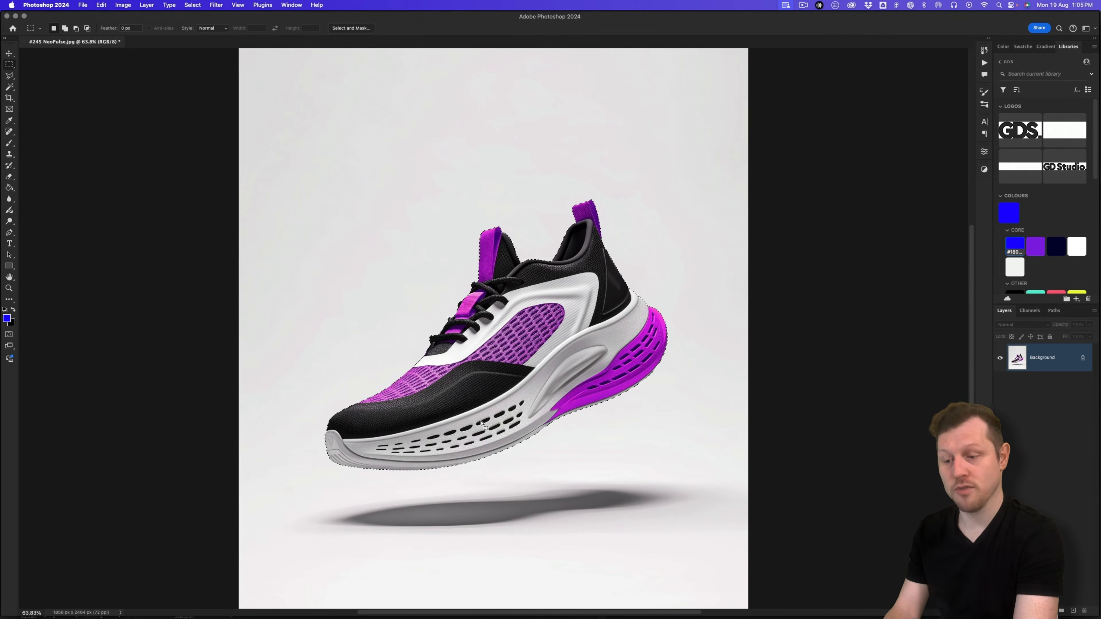
Step: Add a layer mask that hides the grey background around the shoe
scroll(402, 231, down, 2)
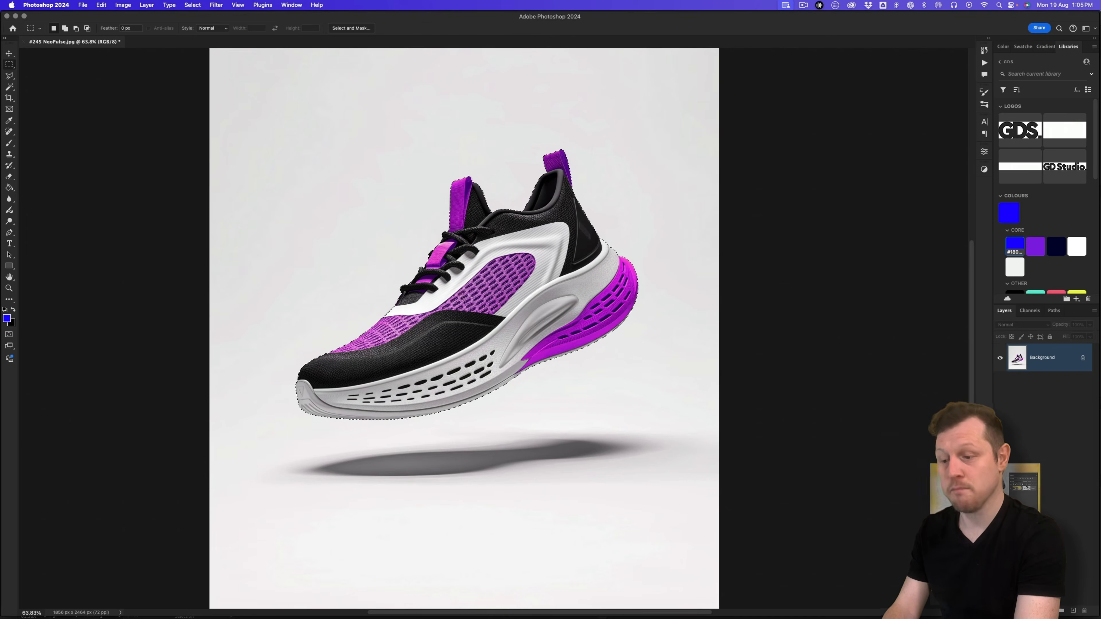
click(1037, 611)
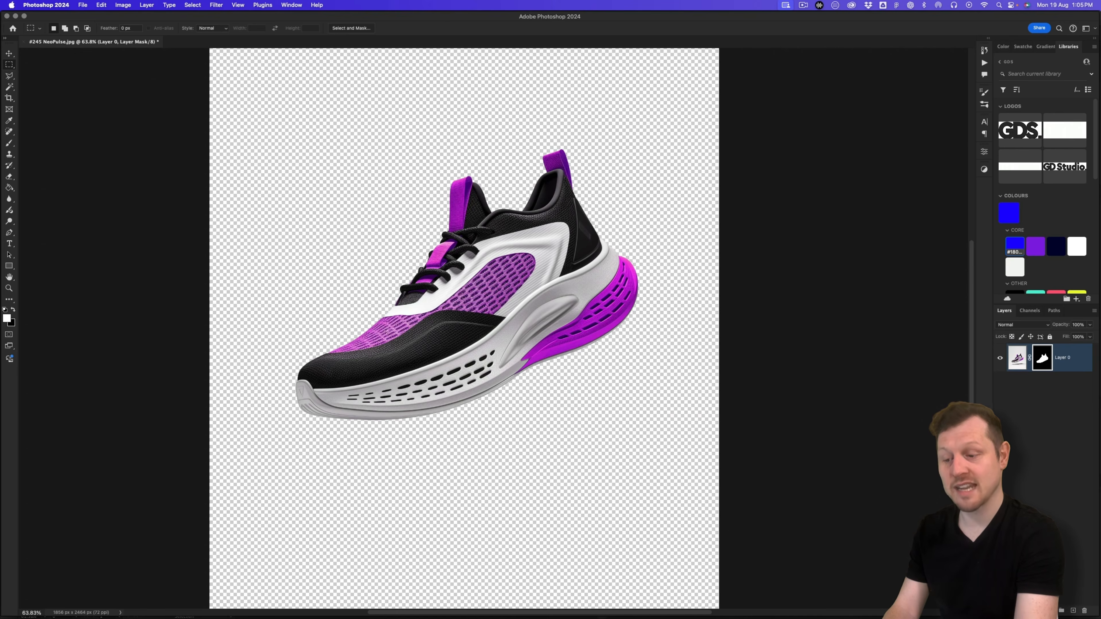
key(v)
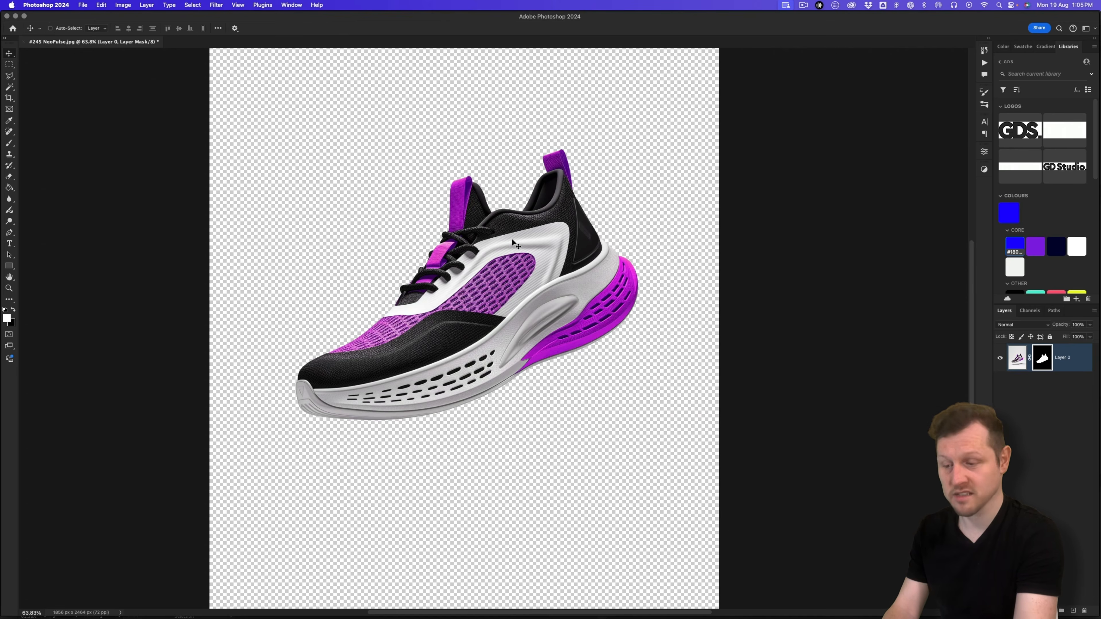
key(z)
drag(531, 263, 499, 258)
drag(585, 213, 580, 250)
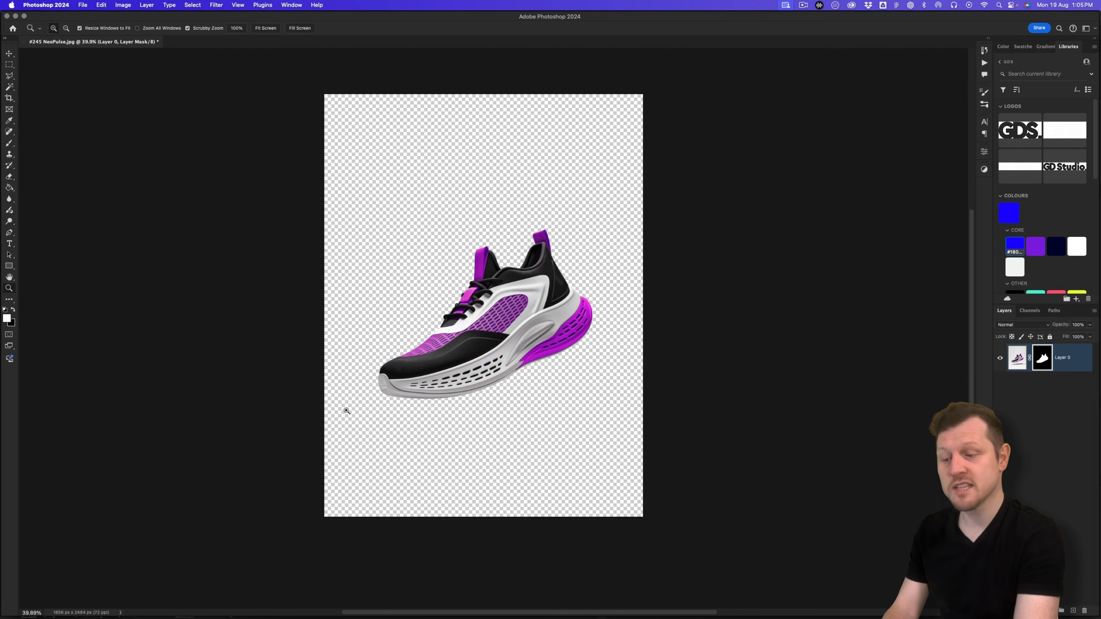
click(538, 320)
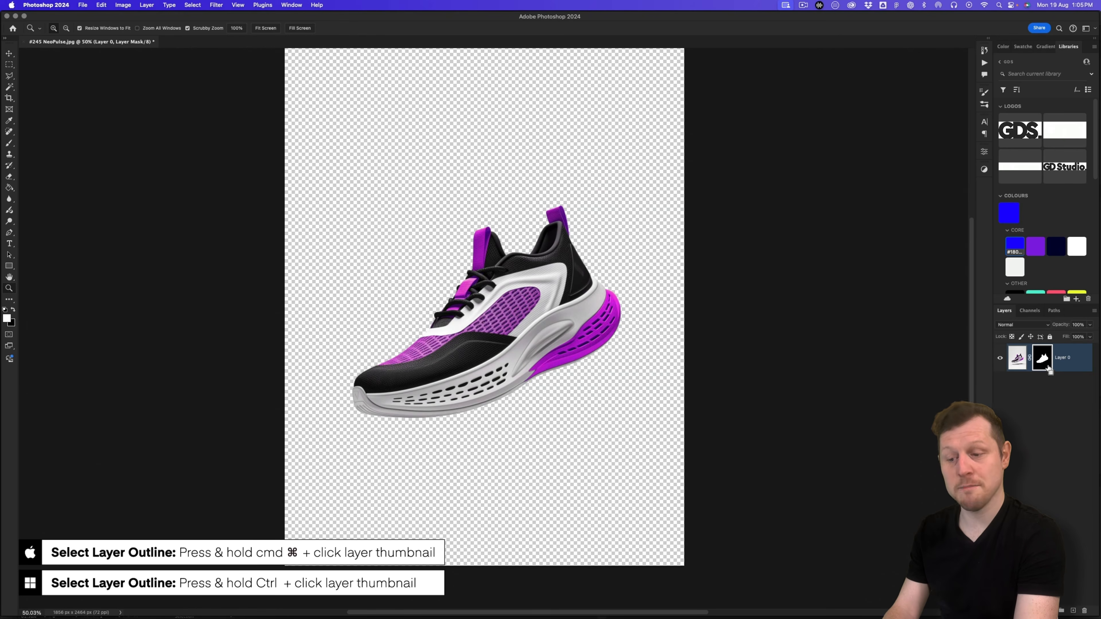
Step: Load the mask as a selection and start a crop around the shoe
super+click(1044, 358)
drag(511, 280, 664, 304)
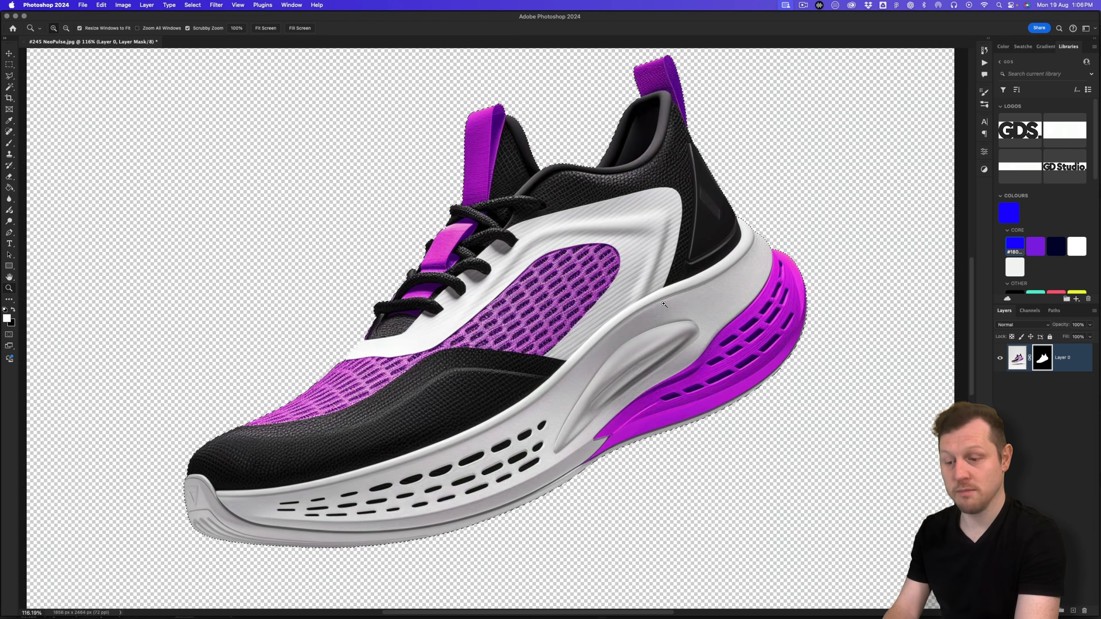
key(super+0)
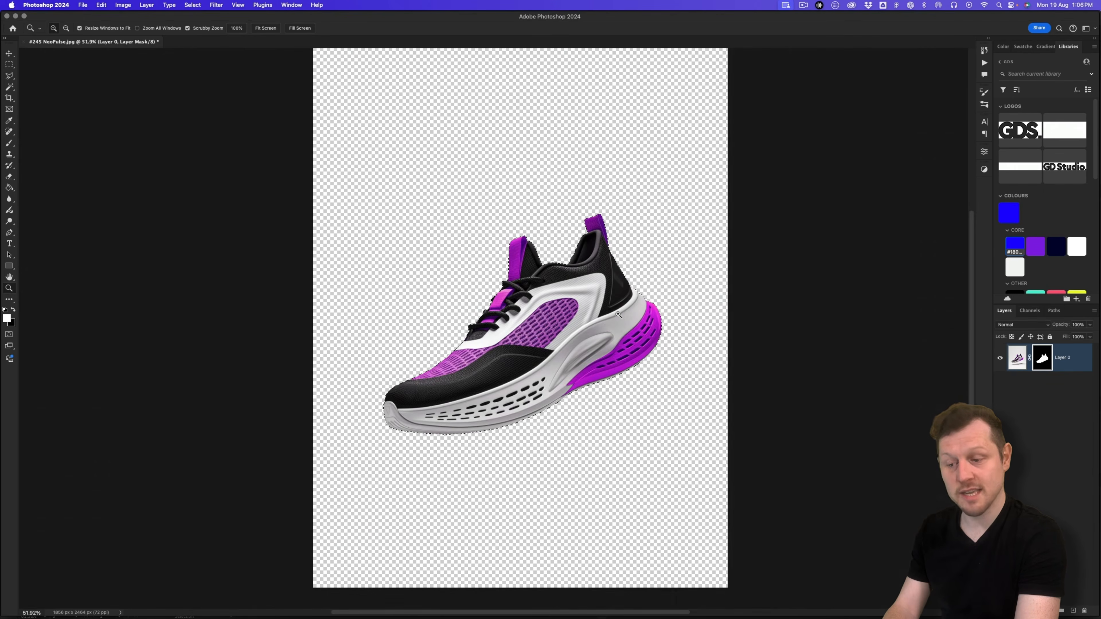
key(c)
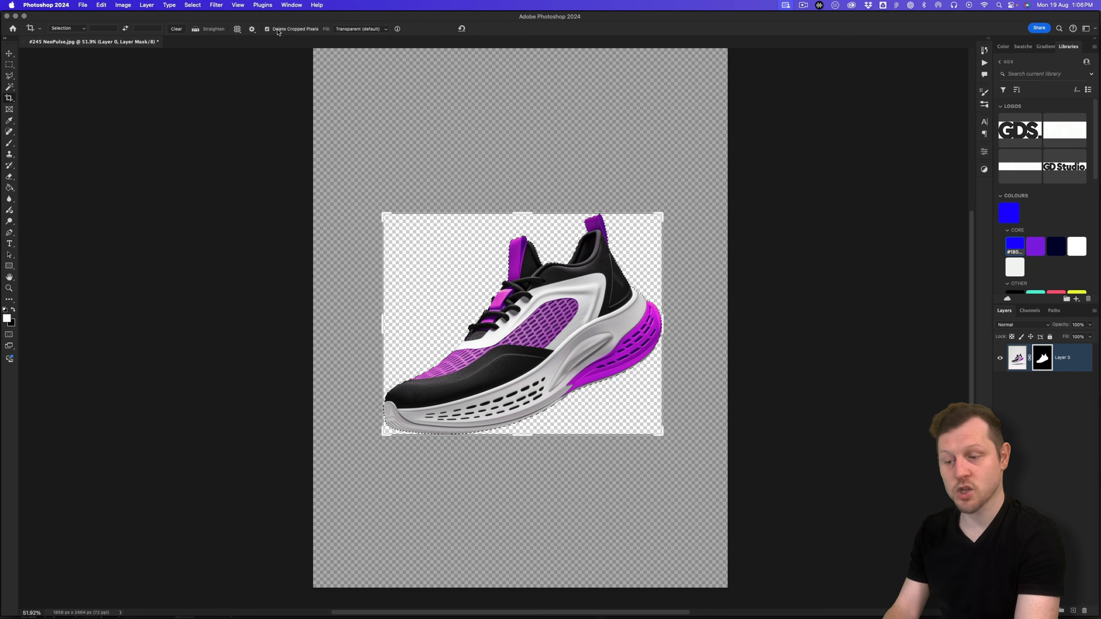
Step: Crop to the shoe with Delete Cropped Pixels turned off
click(267, 29)
key(Return)
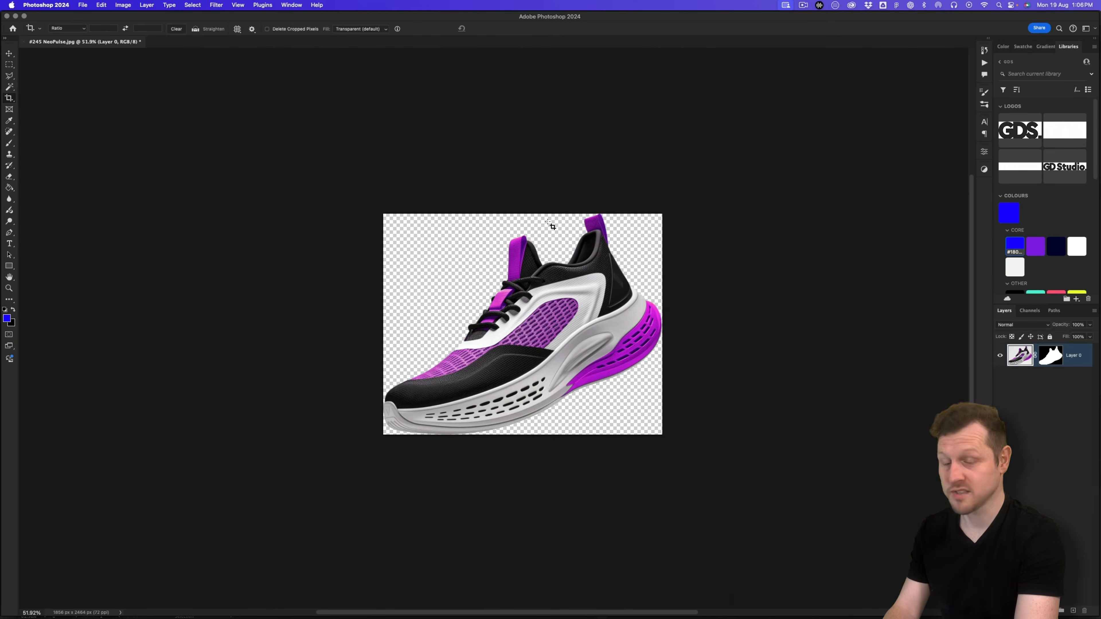
key(z)
drag(534, 299, 579, 262)
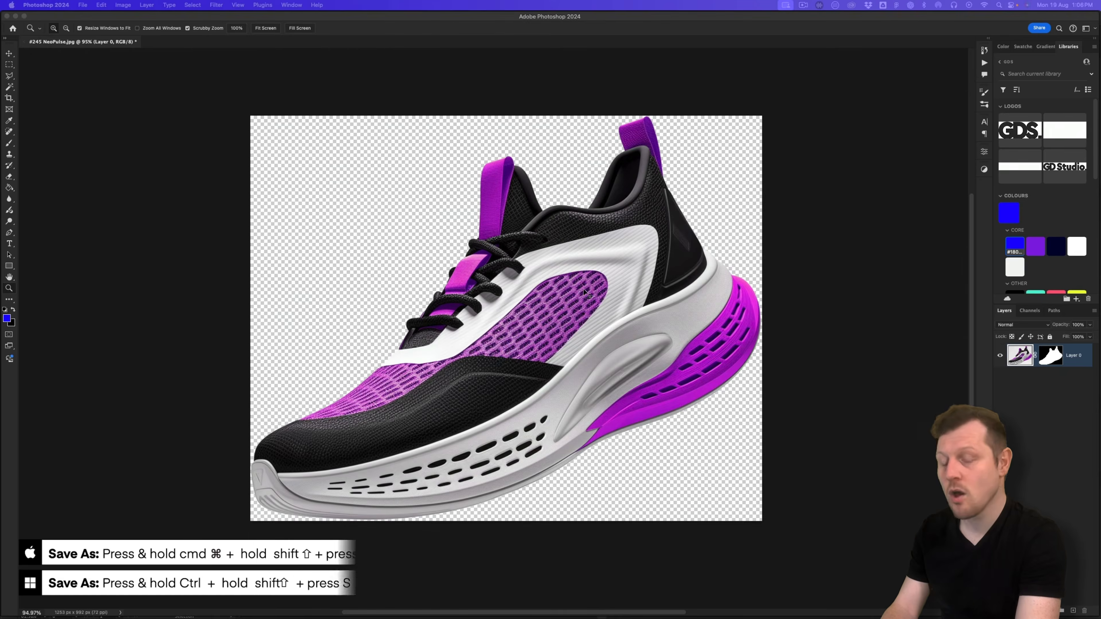
Step: Save as NeoPulse.psd in 2 - Concept & Design > 2 - Design > -- ASSETS
key(super+shift+s)
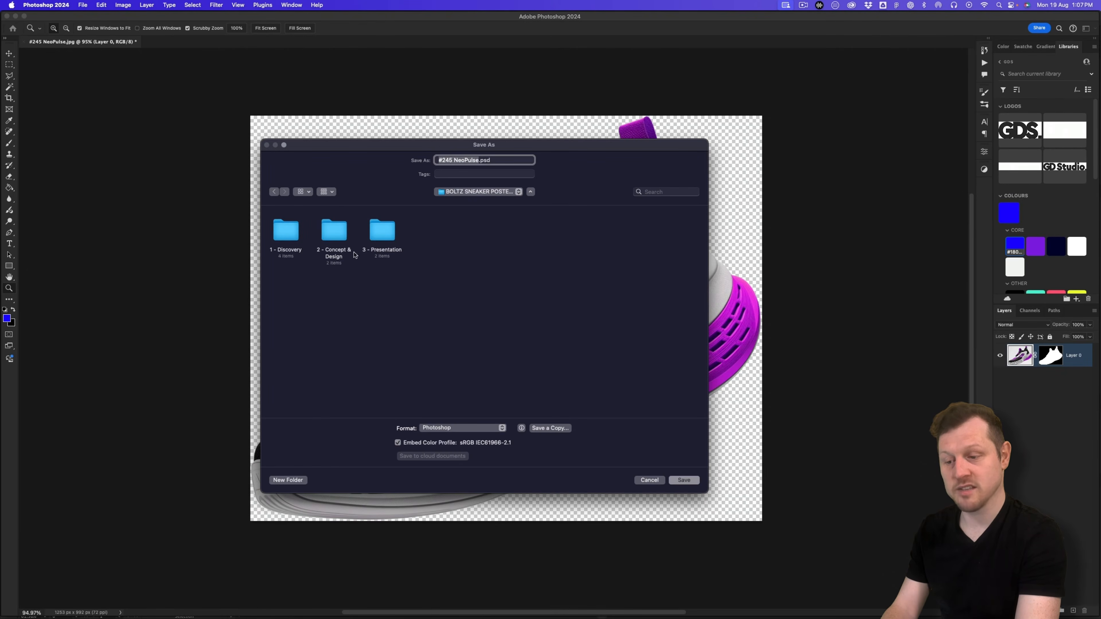
double_click(330, 233)
double_click(331, 232)
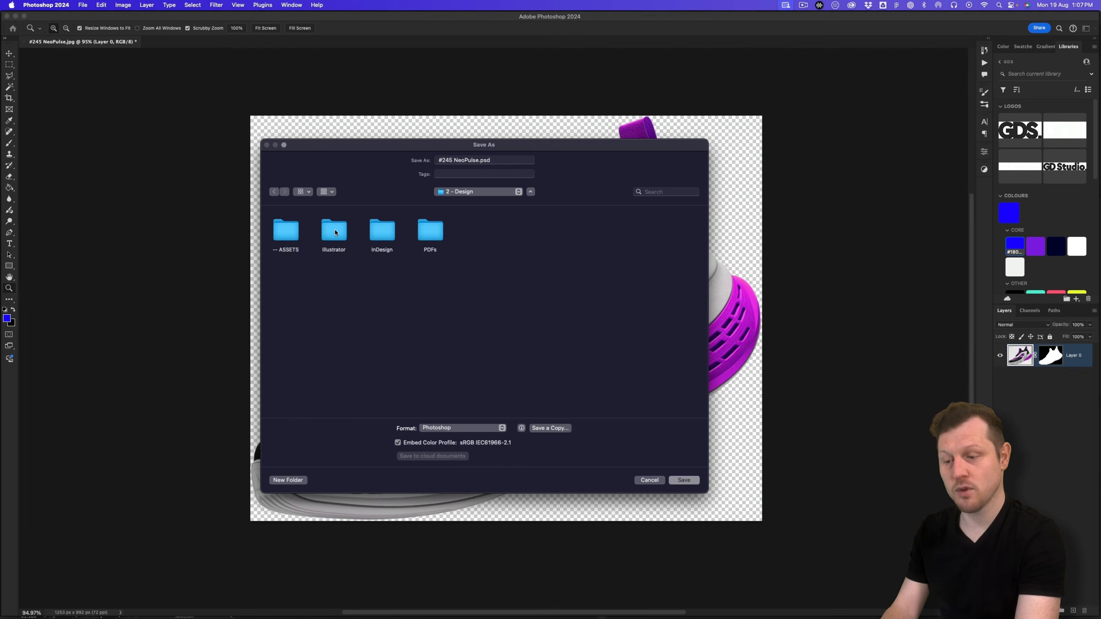
double_click(291, 235)
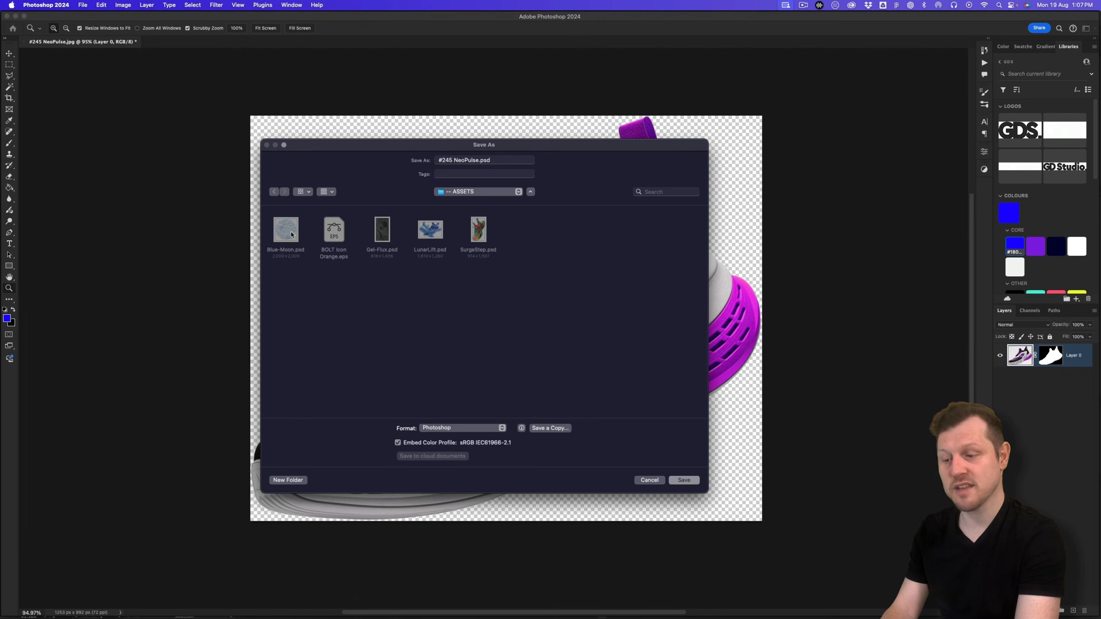
click(412, 301)
drag(454, 161, 437, 161)
key(BackSpace)
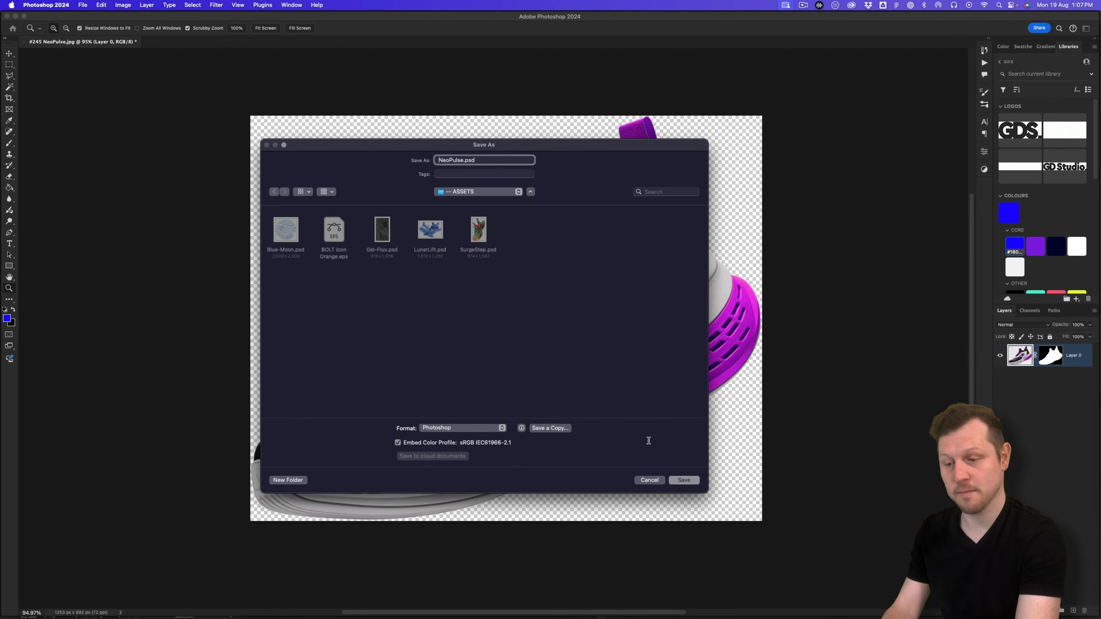
click(684, 480)
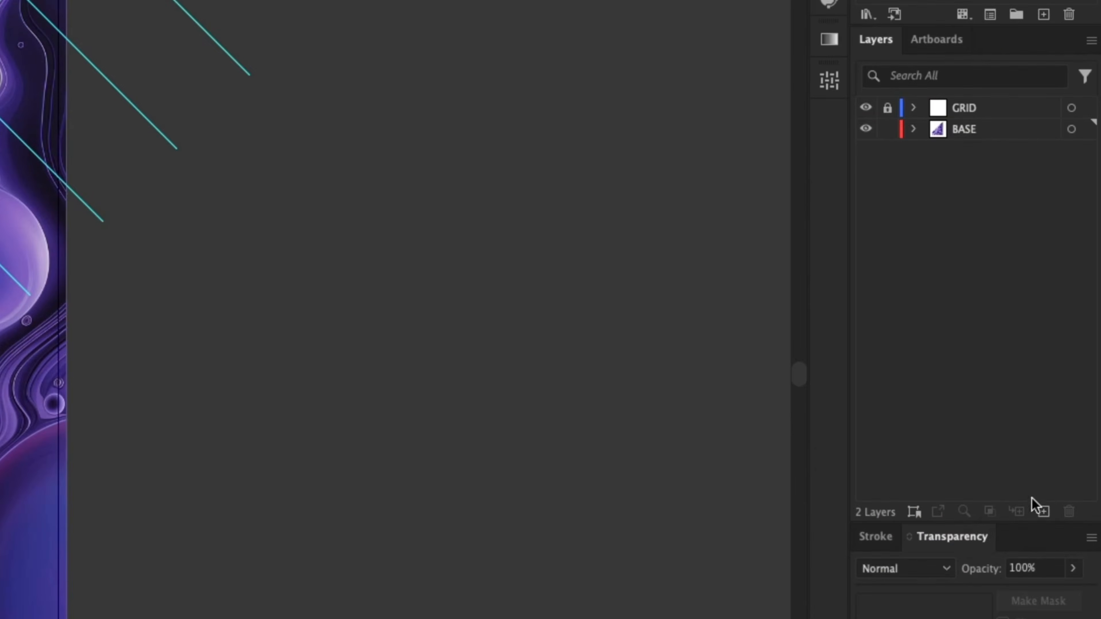
Step: Add a new layer between GRID and BASE and name it IMAGES
click(1044, 512)
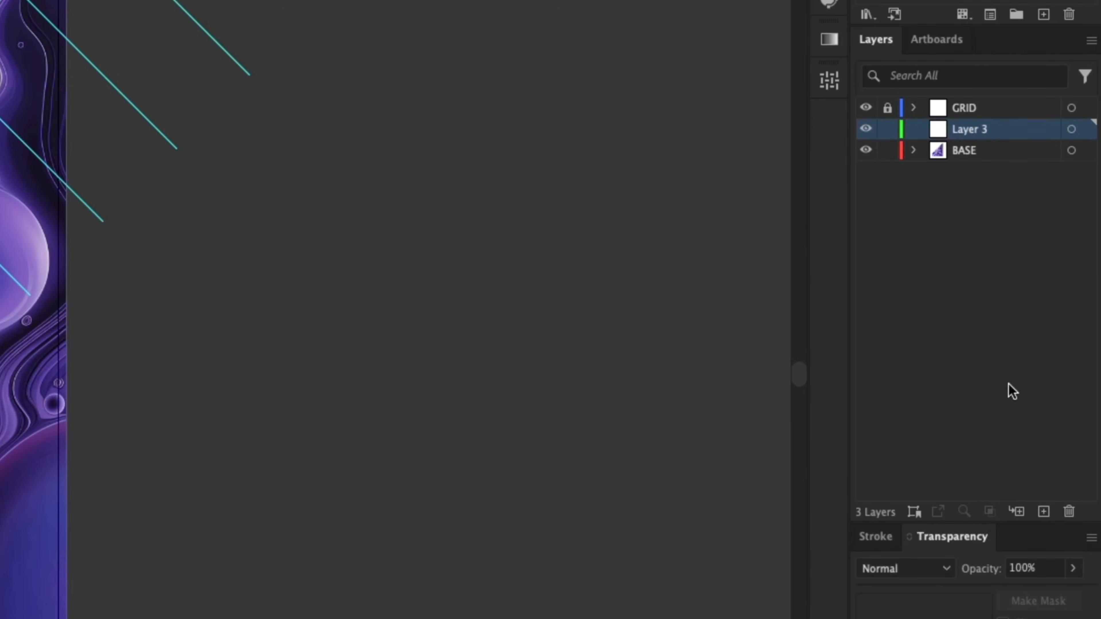
double_click(971, 131)
text(IMAGS)
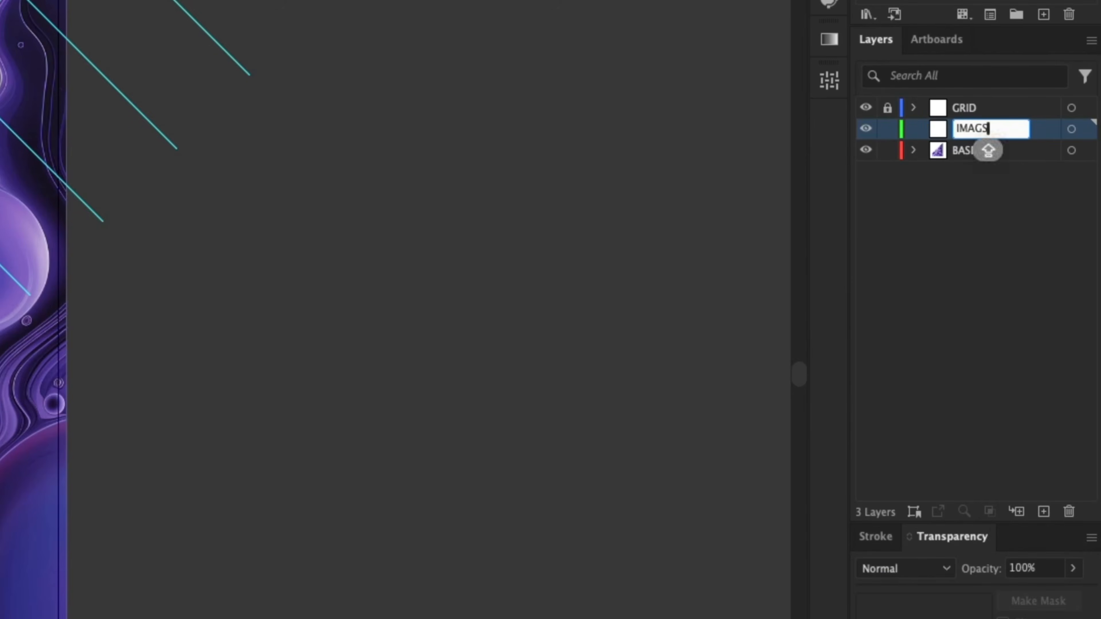
key(BackSpace)
text(ES)
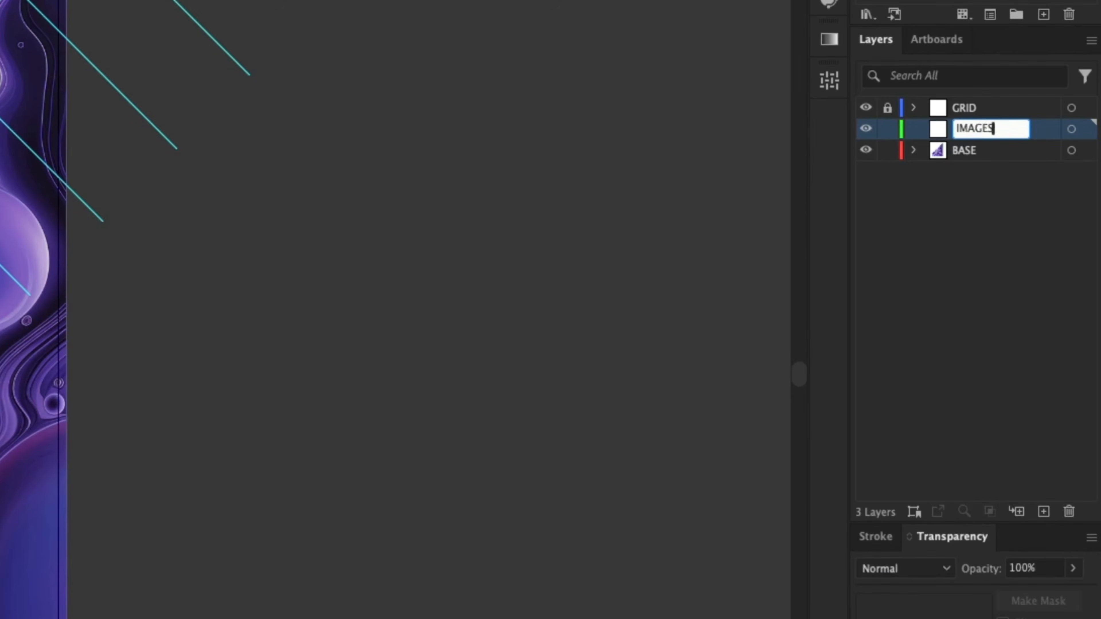
key(Return)
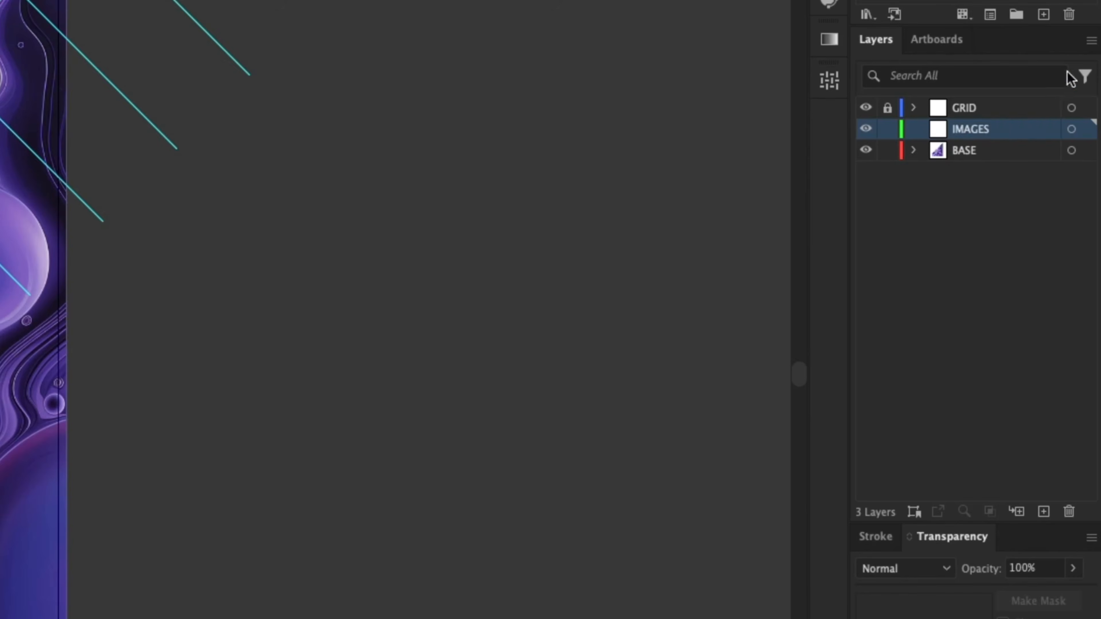
Step: Set the Layers panel row size to Other 70 px and widen the panel
click(1091, 41)
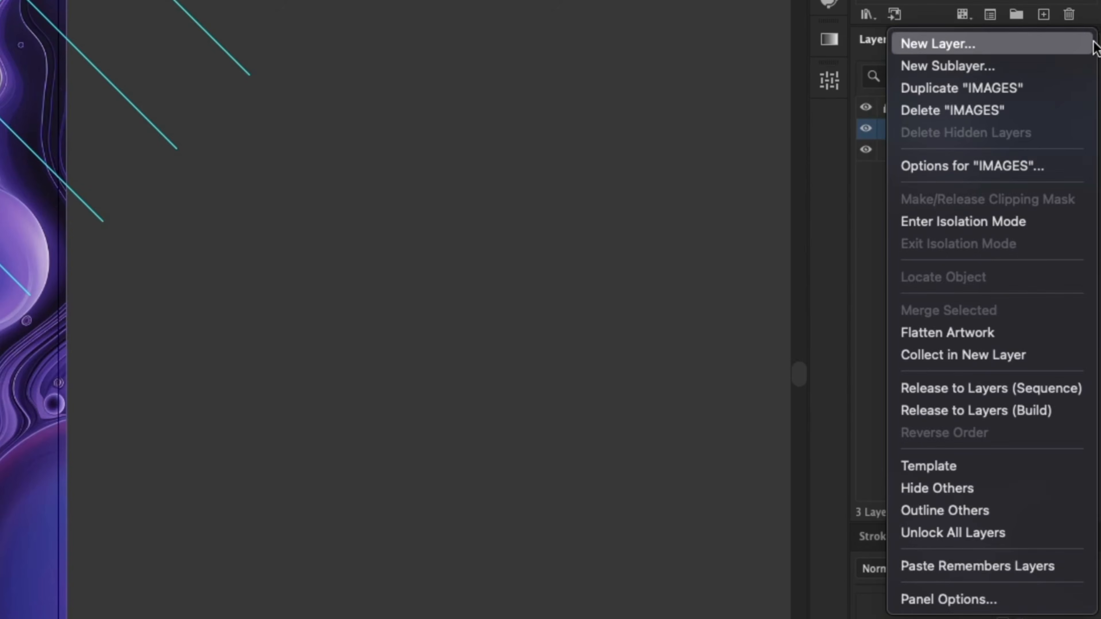
click(923, 598)
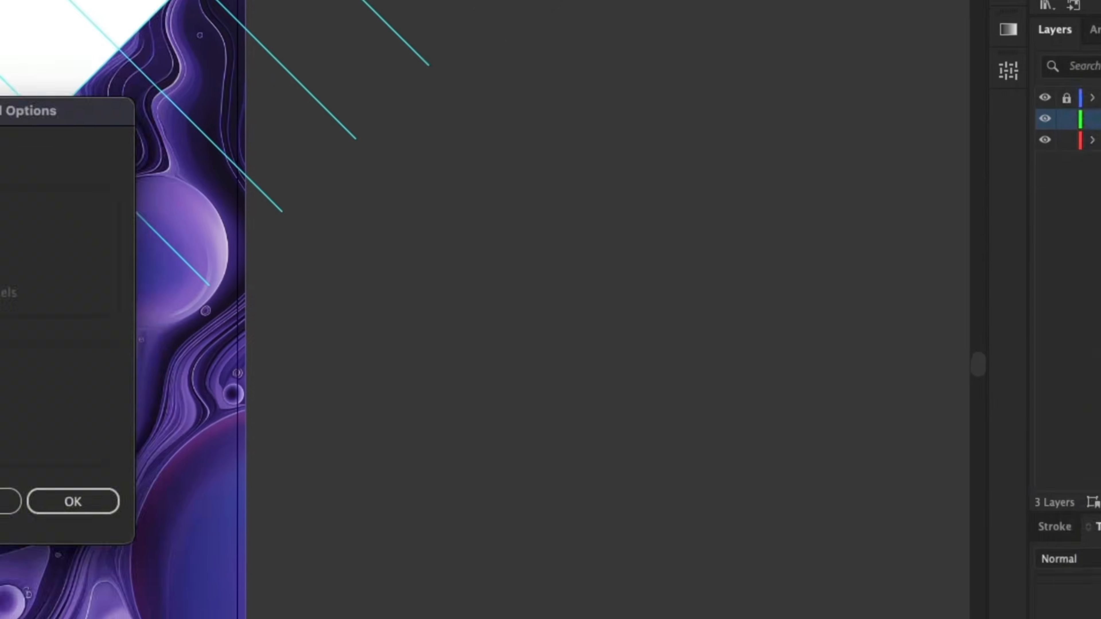
drag(498, 82, 568, 82)
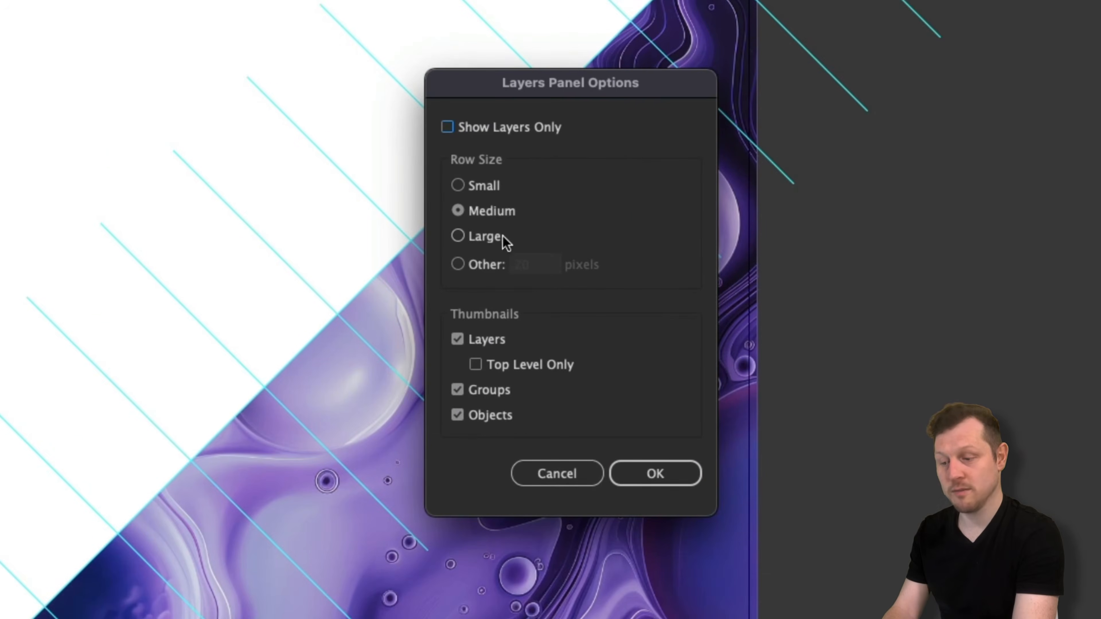
click(458, 266)
double_click(523, 266)
text(70)
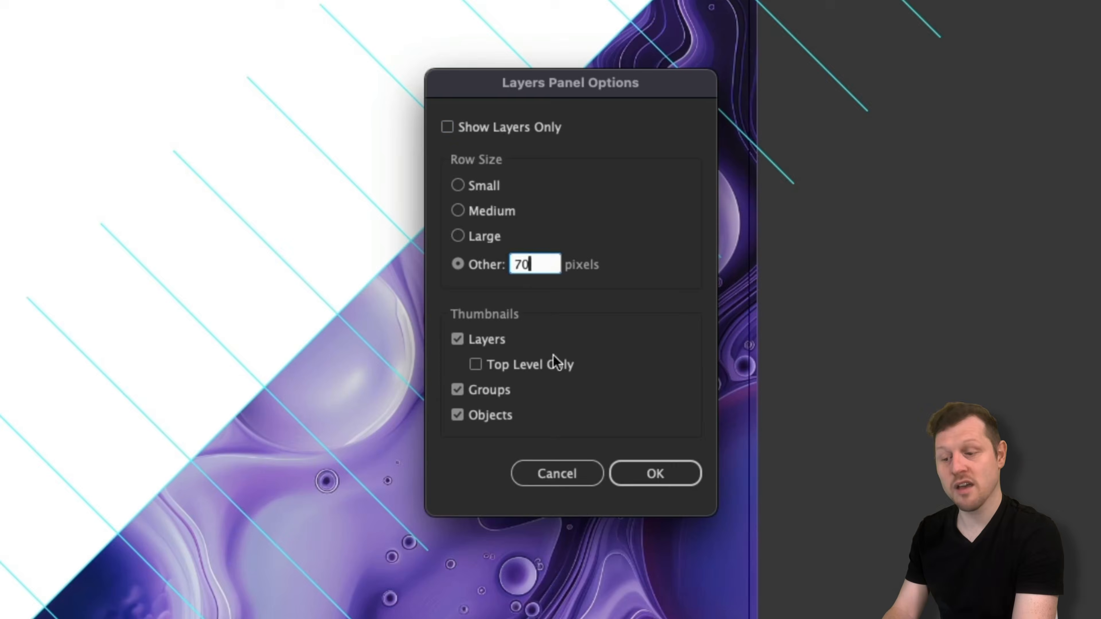
click(652, 476)
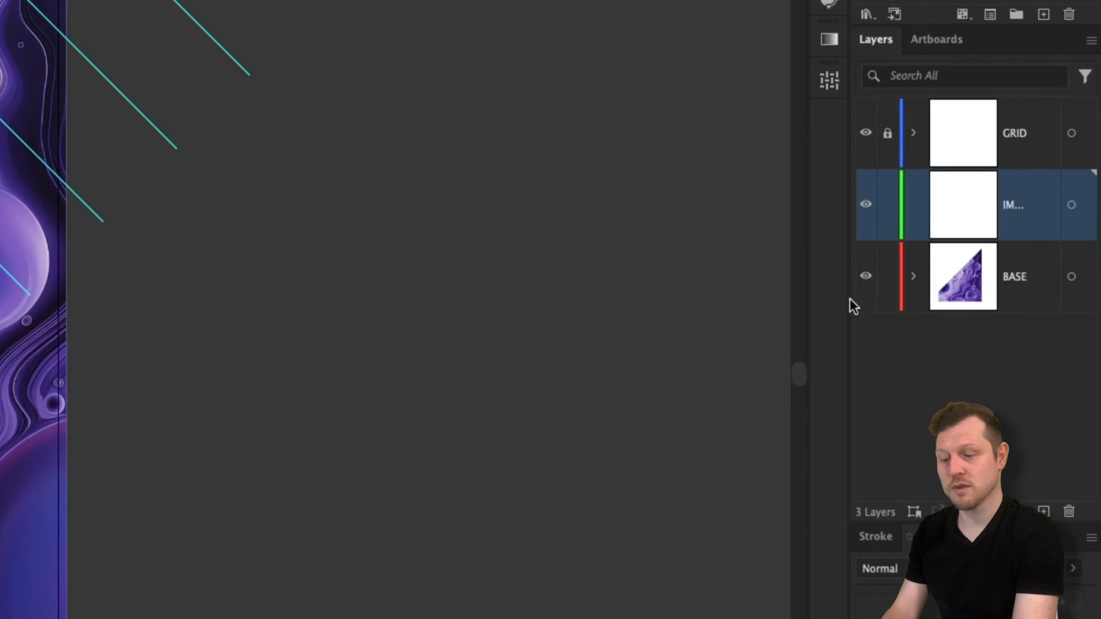
drag(849, 301, 821, 300)
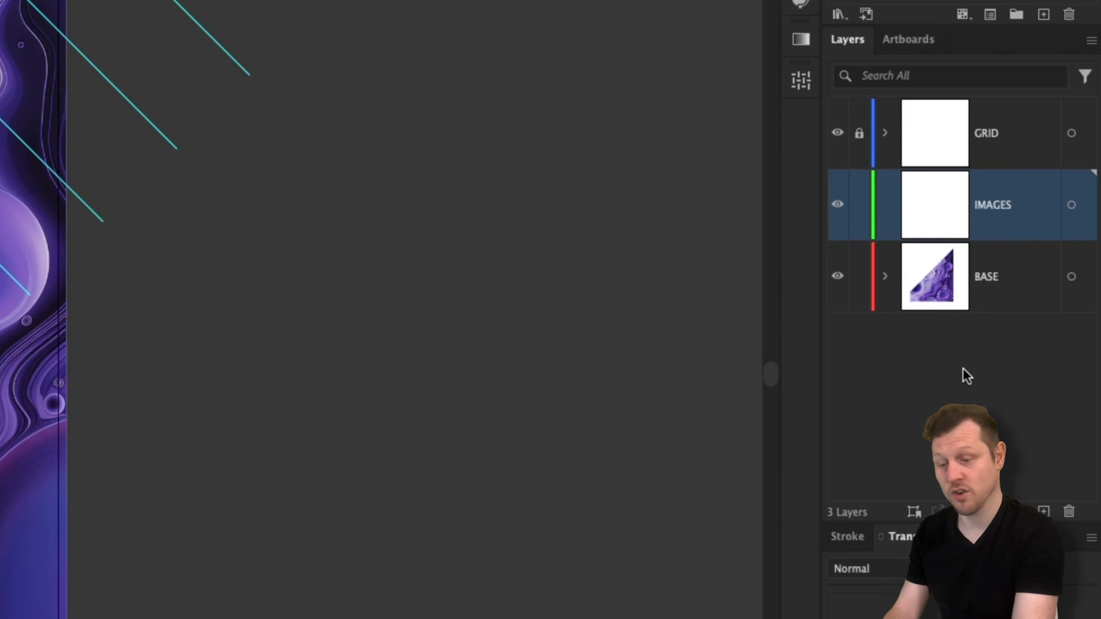
Step: Lock BASE, then place NeoPulse.psd from 2 - Design/-- ASSETS across the poster's middle
click(858, 280)
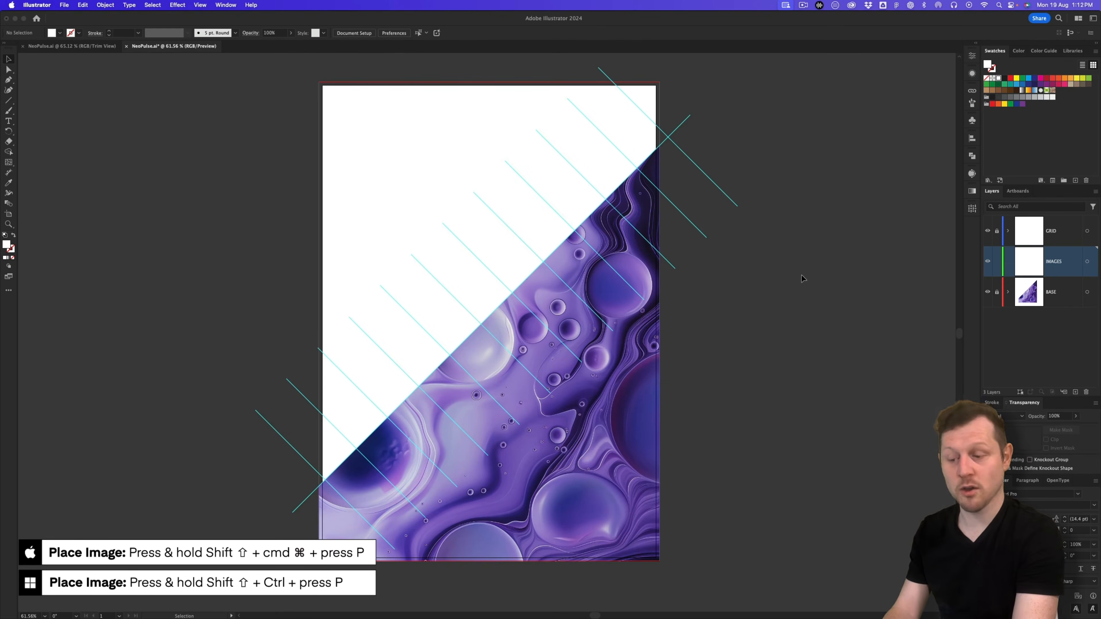
key(shift+super+p)
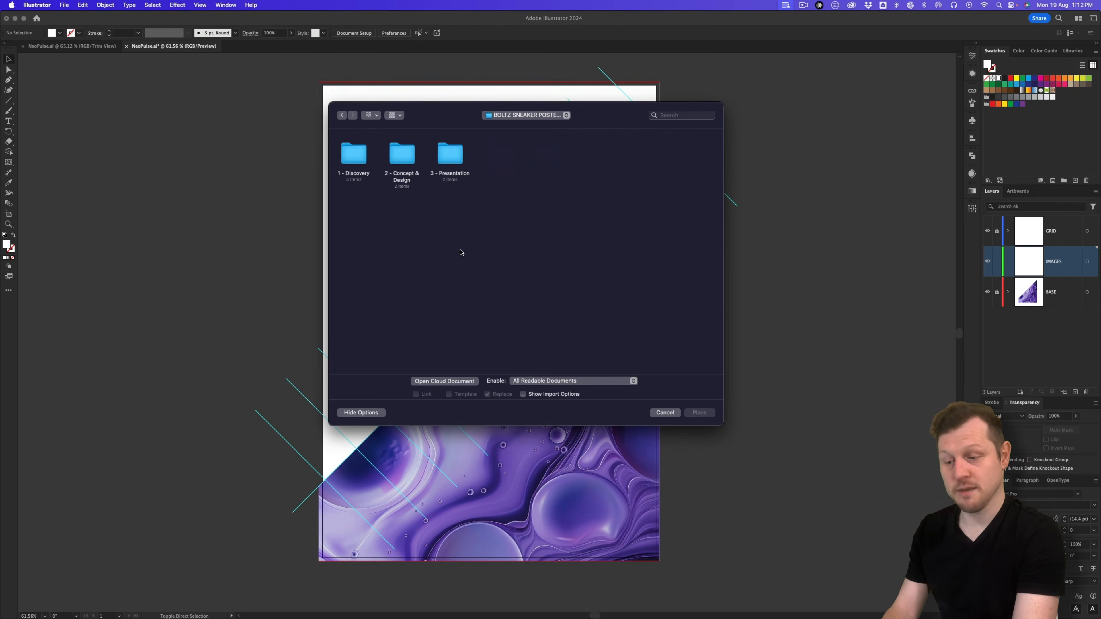
double_click(402, 157)
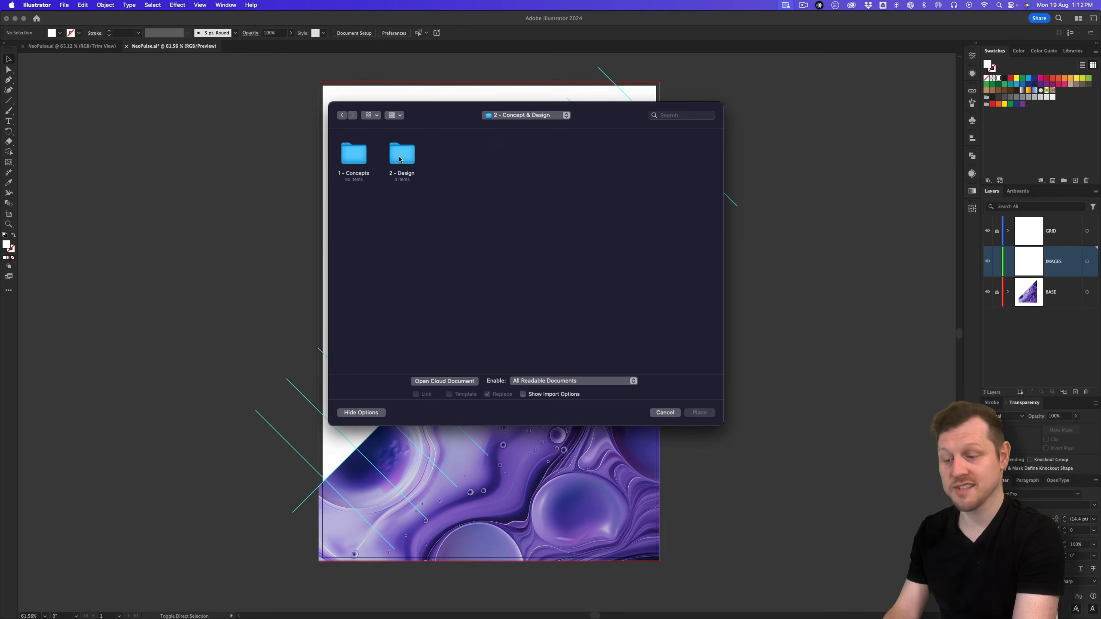
double_click(400, 159)
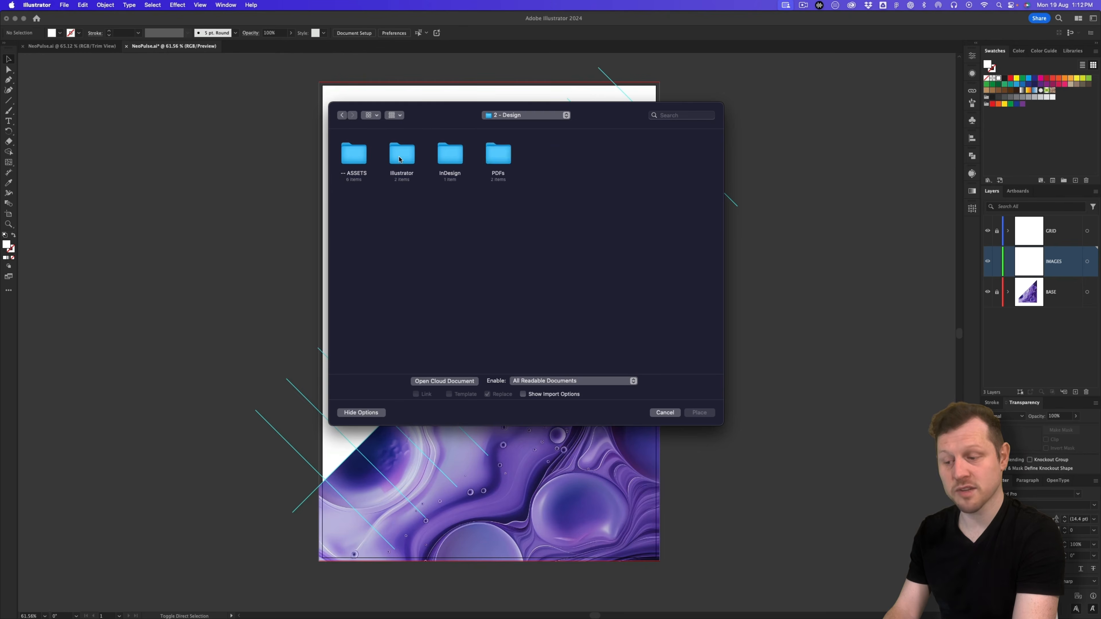
double_click(357, 159)
double_click(551, 167)
mouse_move(382, 174)
mouse_down()
mouse_move(589, 365)
mouse_move(633, 389)
mouse_up()
drag(577, 283, 562, 309)
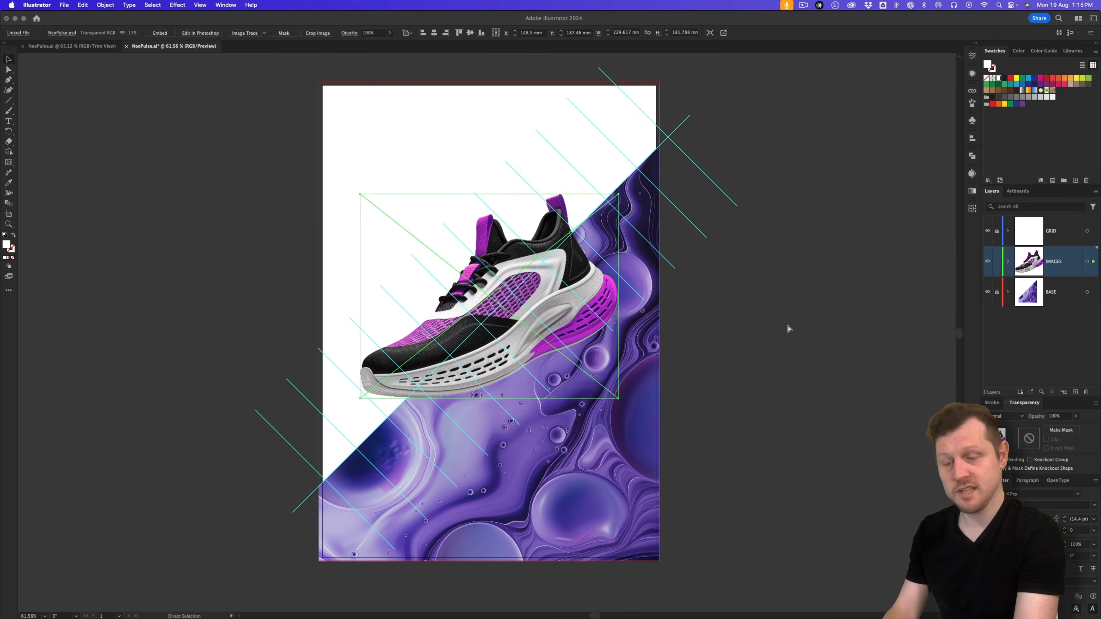
click(759, 314)
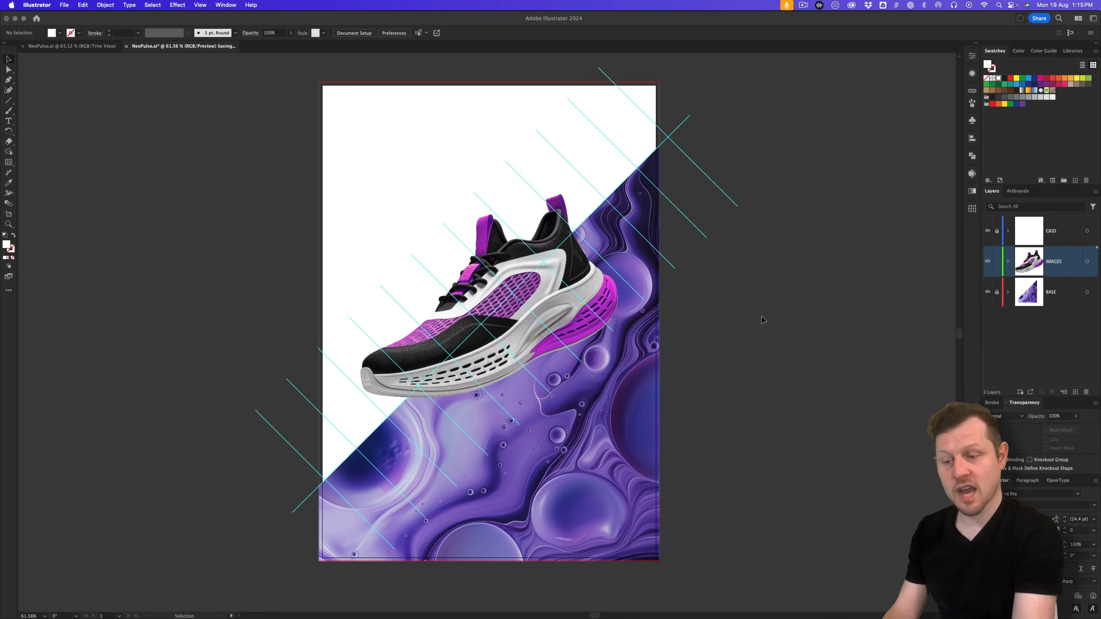
Step: Scale the sneaker up to about 272 mm wide, rotate it about 16° upward, and shift it left
click(583, 306)
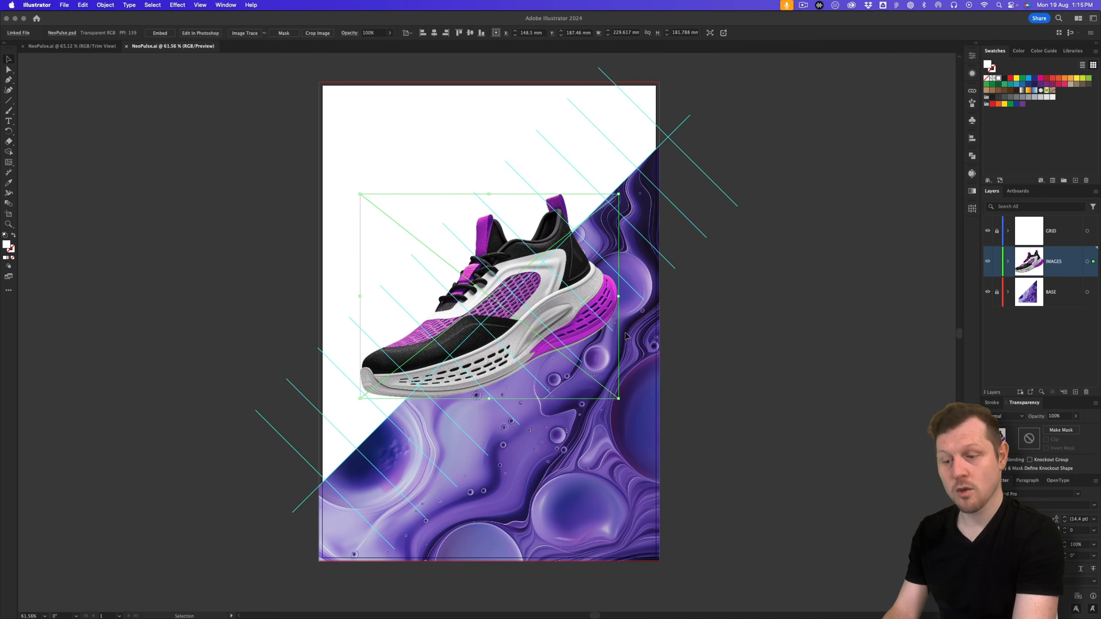
click(971, 90)
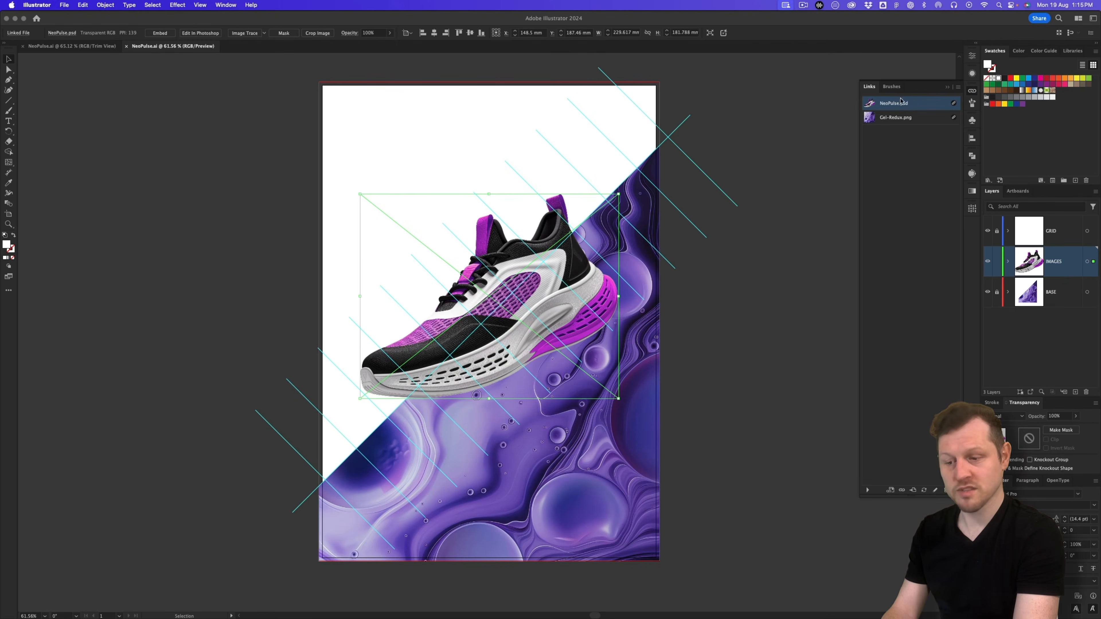
click(948, 88)
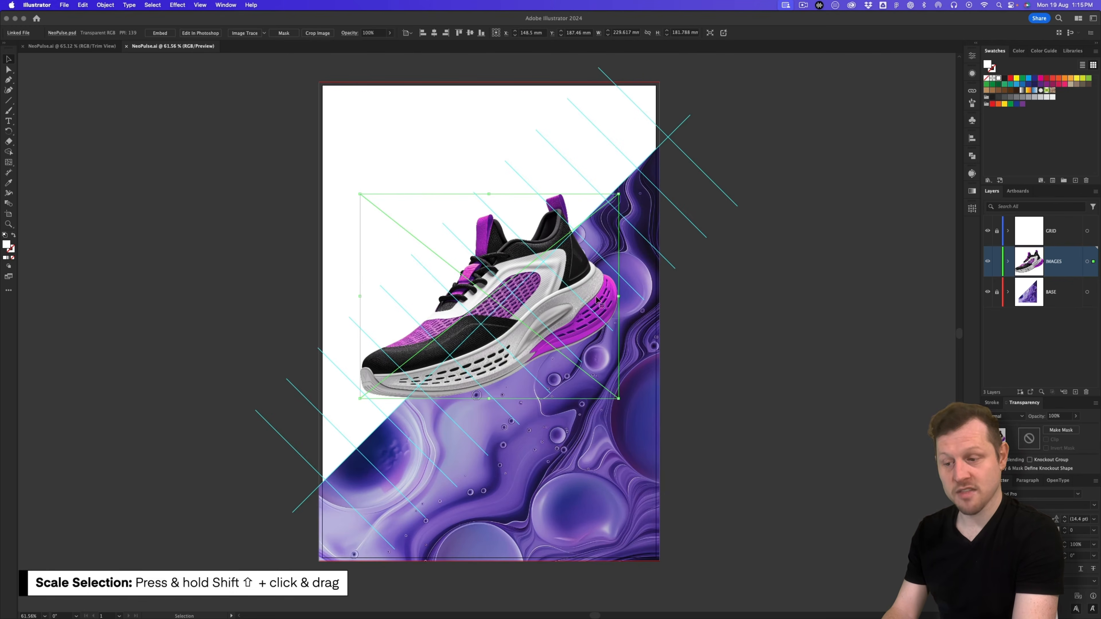
drag(620, 398, 616, 431)
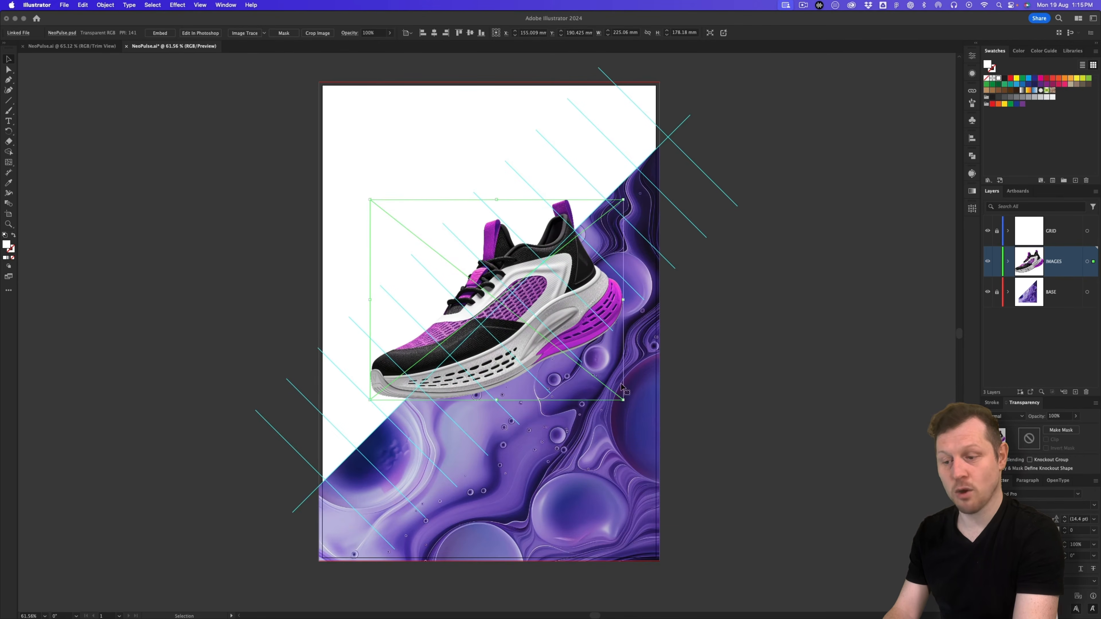
drag(629, 403, 649, 350)
mouse_move(590, 288)
mouse_down()
mouse_move(568, 285)
mouse_move(579, 292)
mouse_up()
click(798, 294)
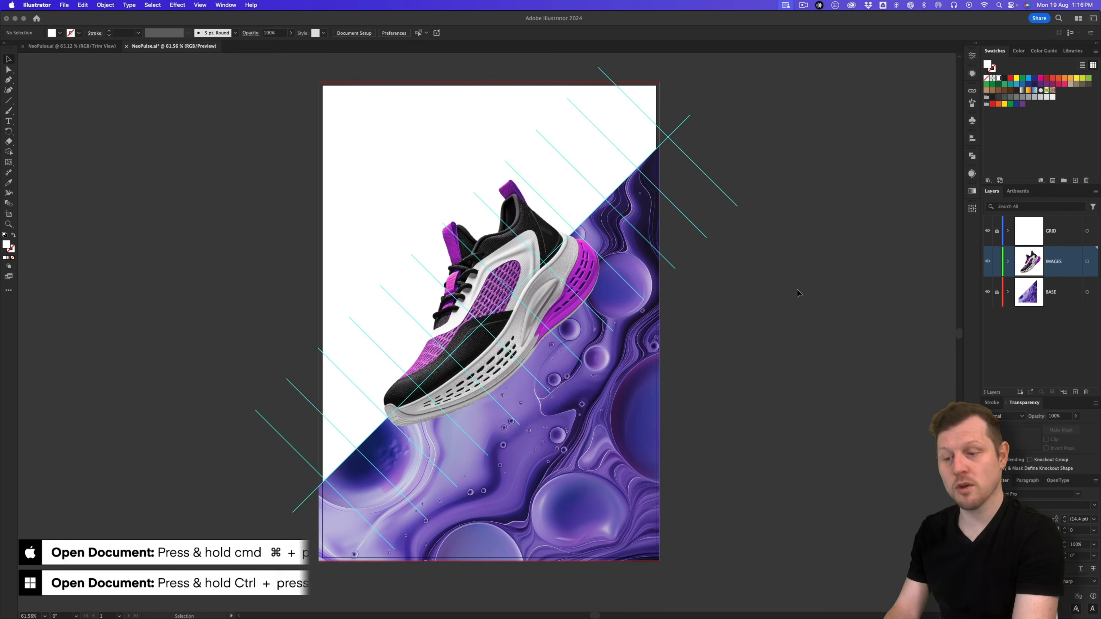
Step: Open Boltz Logo Black.eps from BOLTZ - MEDIA KIT/1 - Logo
key(cmd+o)
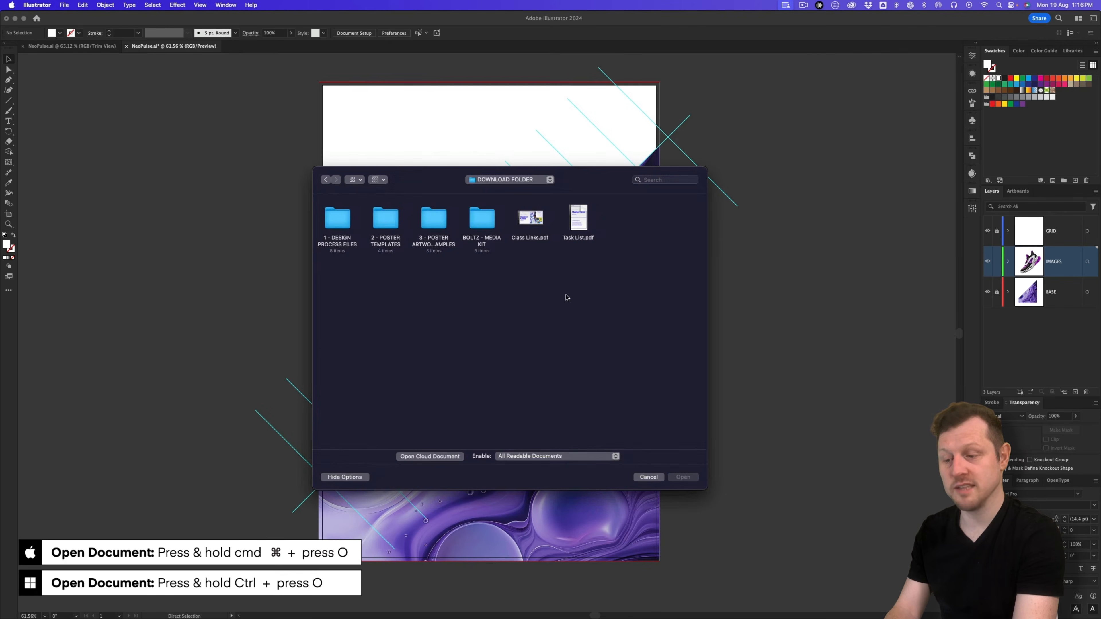
double_click(481, 219)
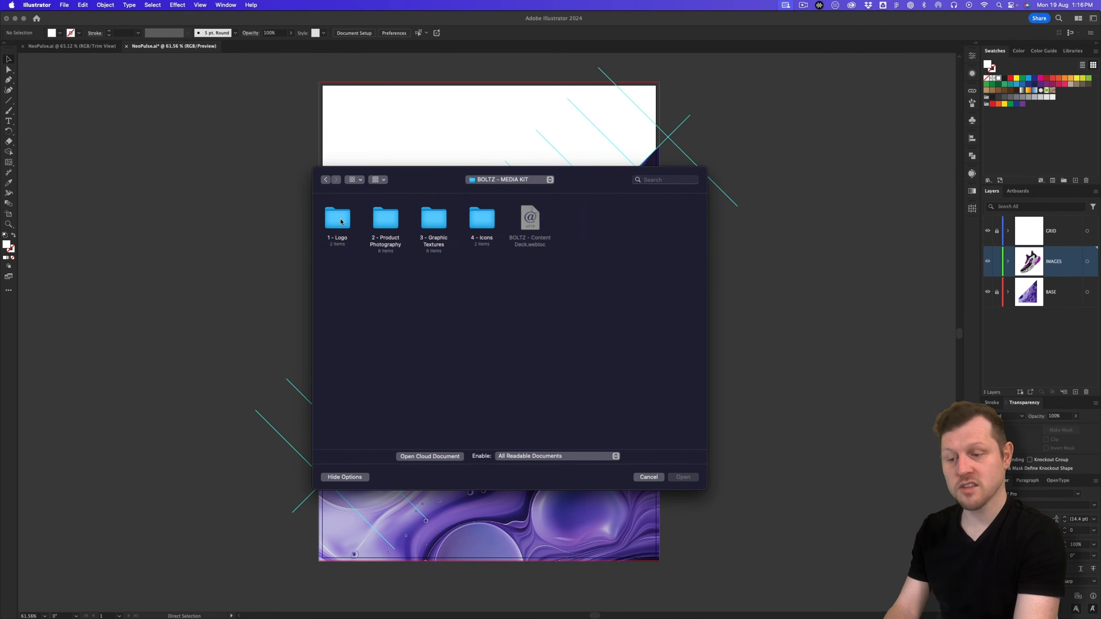
double_click(341, 221)
double_click(347, 230)
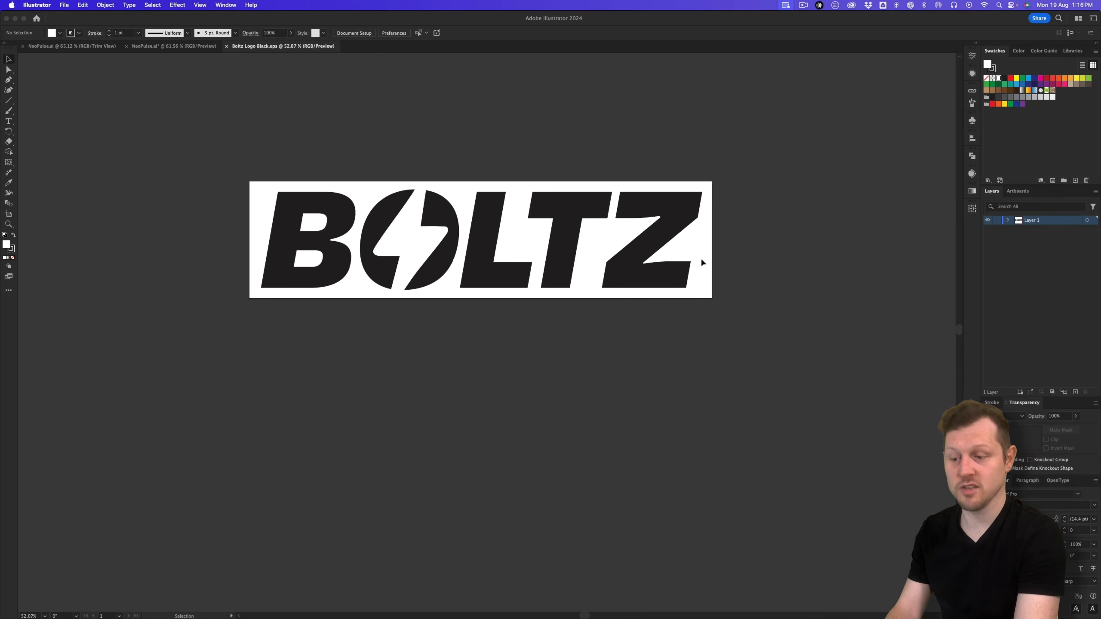
Step: Select the whole BOLTZ logo and return to the NeoPulse.ai poster
key(a)
drag(756, 175, 207, 358)
key(v)
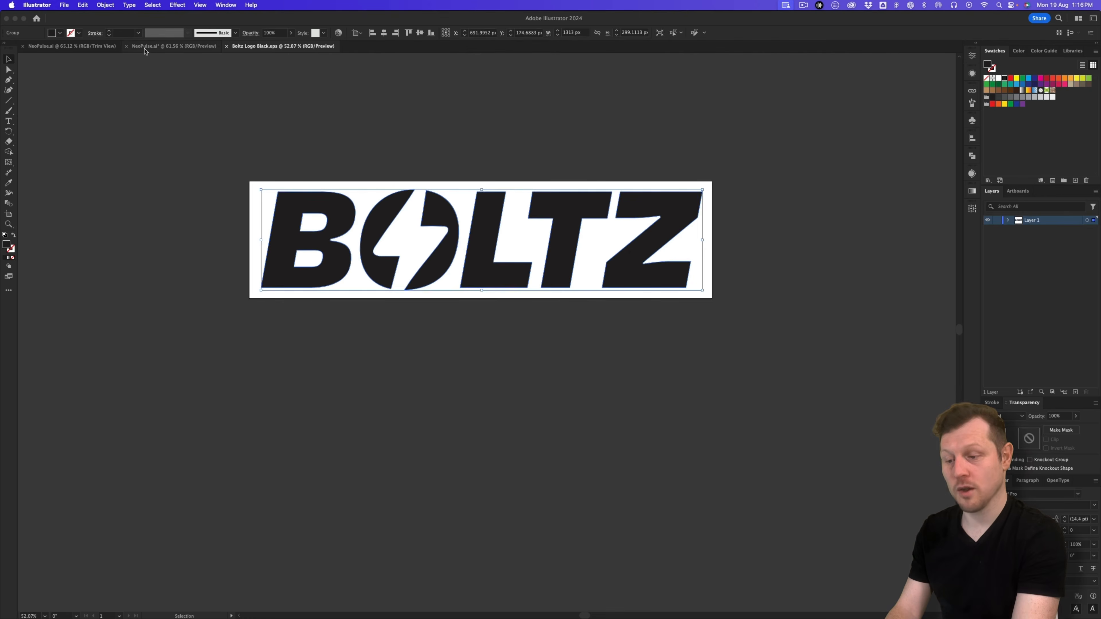
click(157, 47)
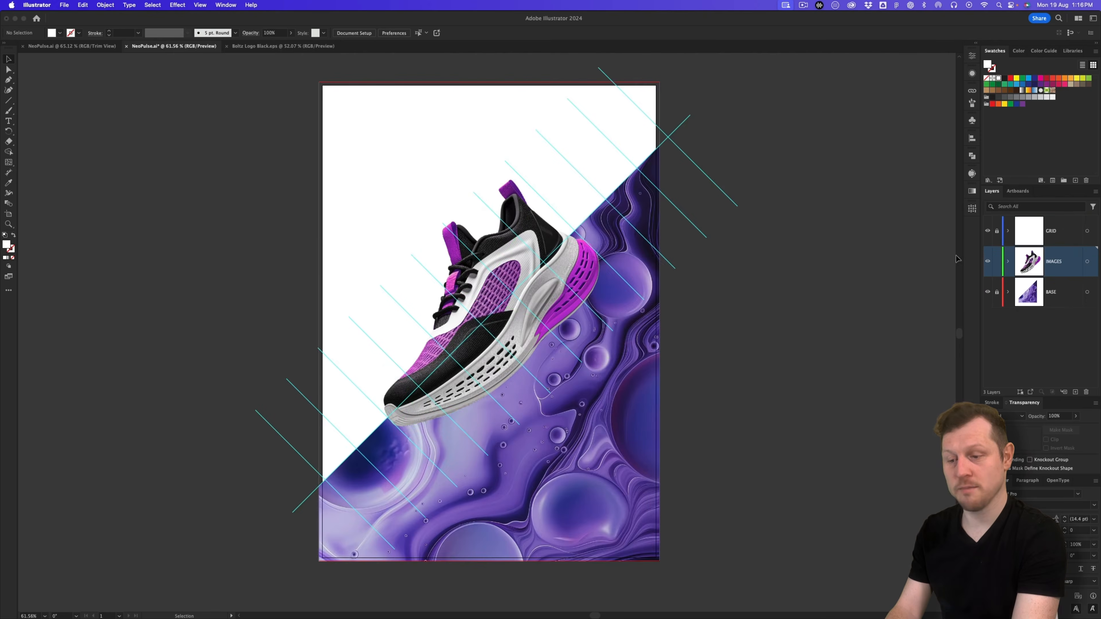
Step: Paste the BOLTZ logo and scale it down proportionally into the top-right corner
key(ctrl+v)
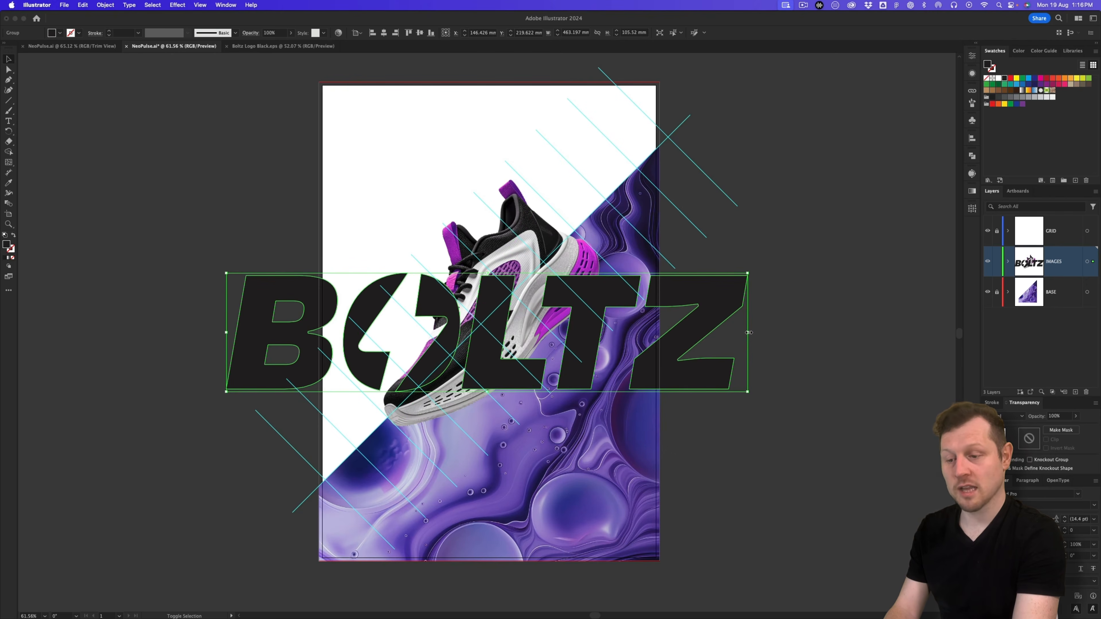
drag(749, 333, 554, 120)
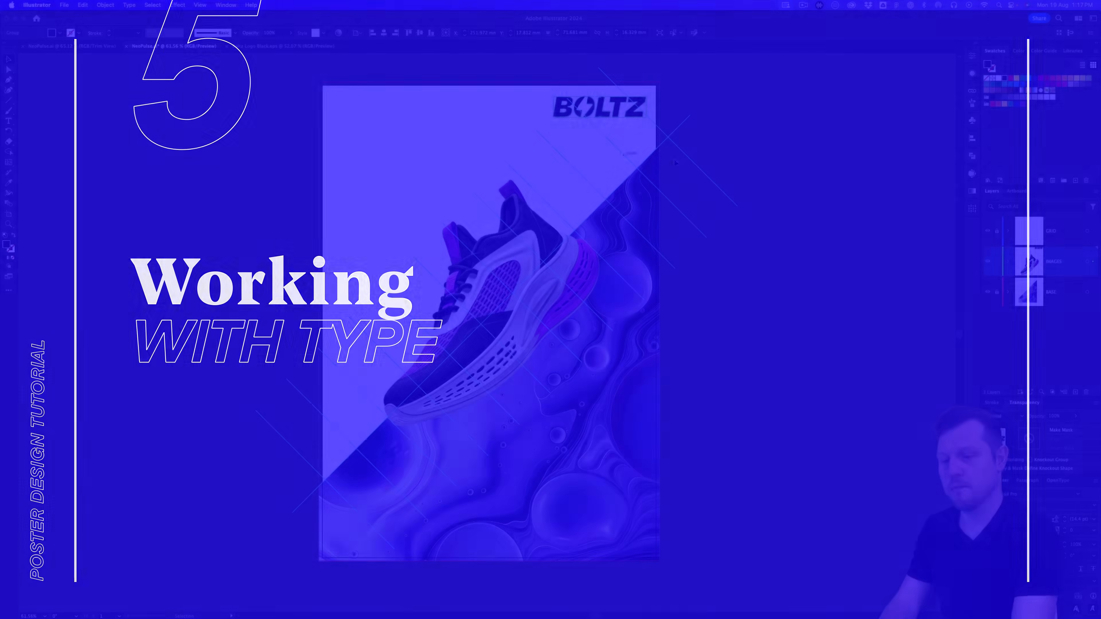
click(786, 139)
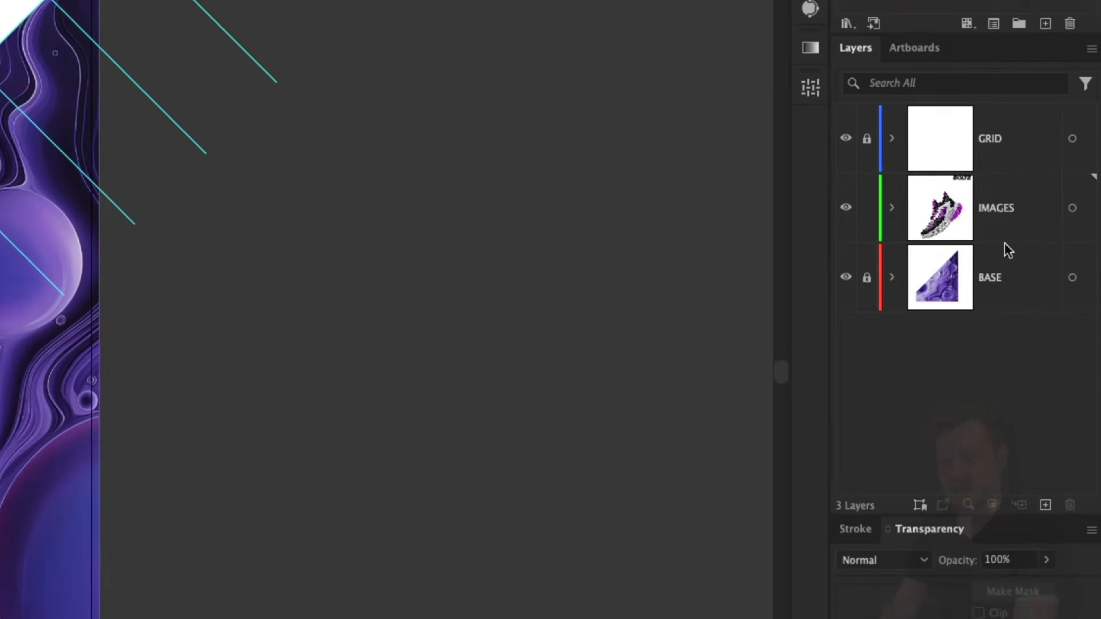
Step: Add a new layer above IMAGES named TYPE
click(1005, 210)
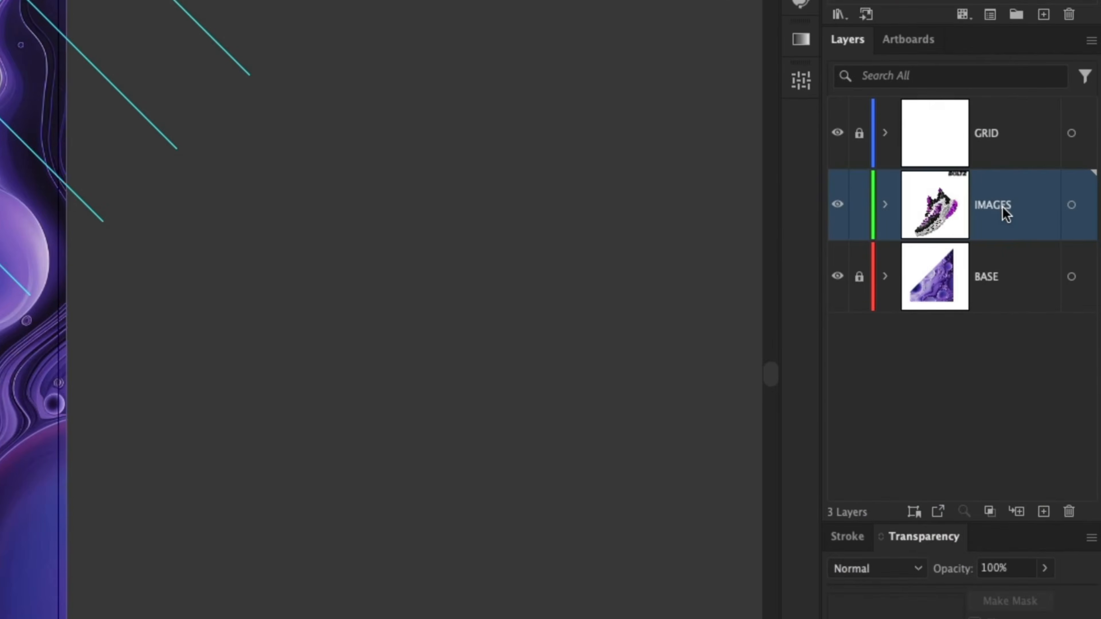
click(1044, 512)
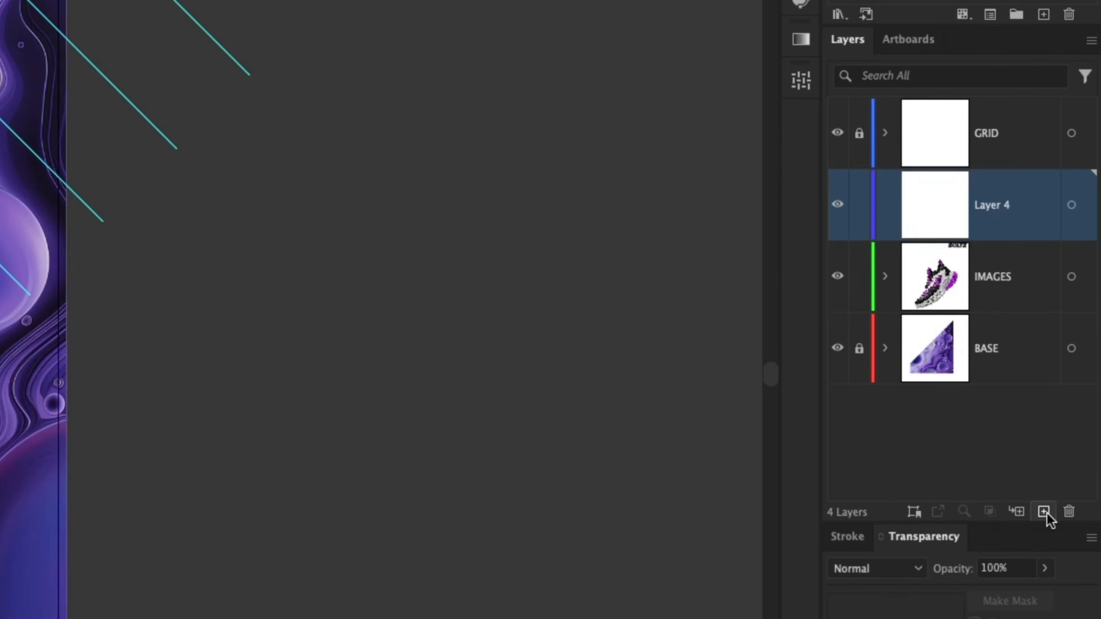
double_click(995, 208)
text(TYPE)
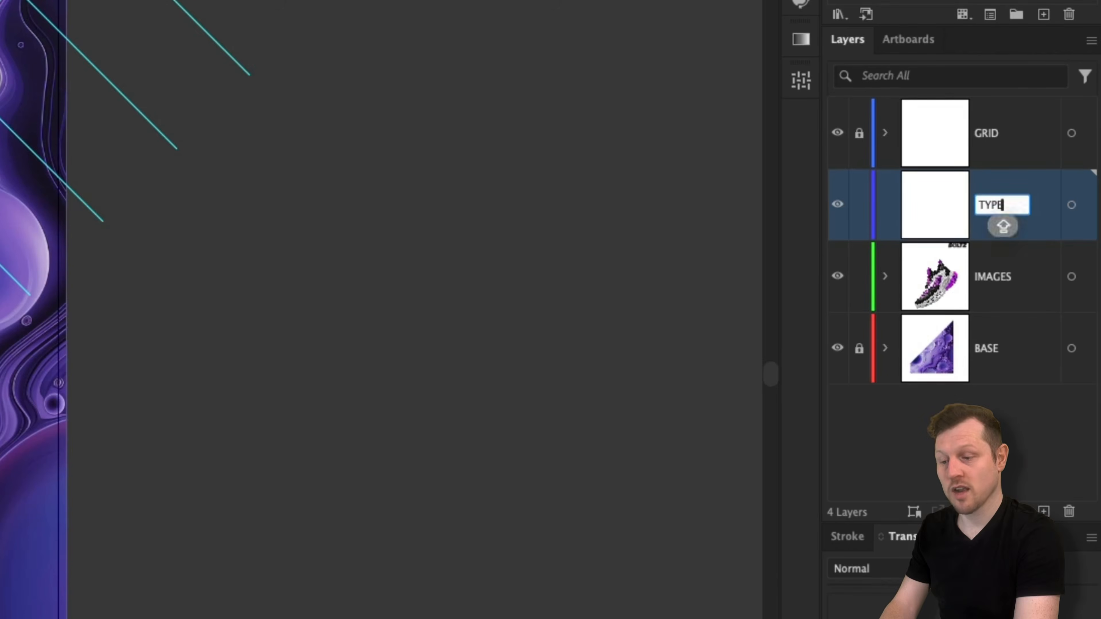
key(Return)
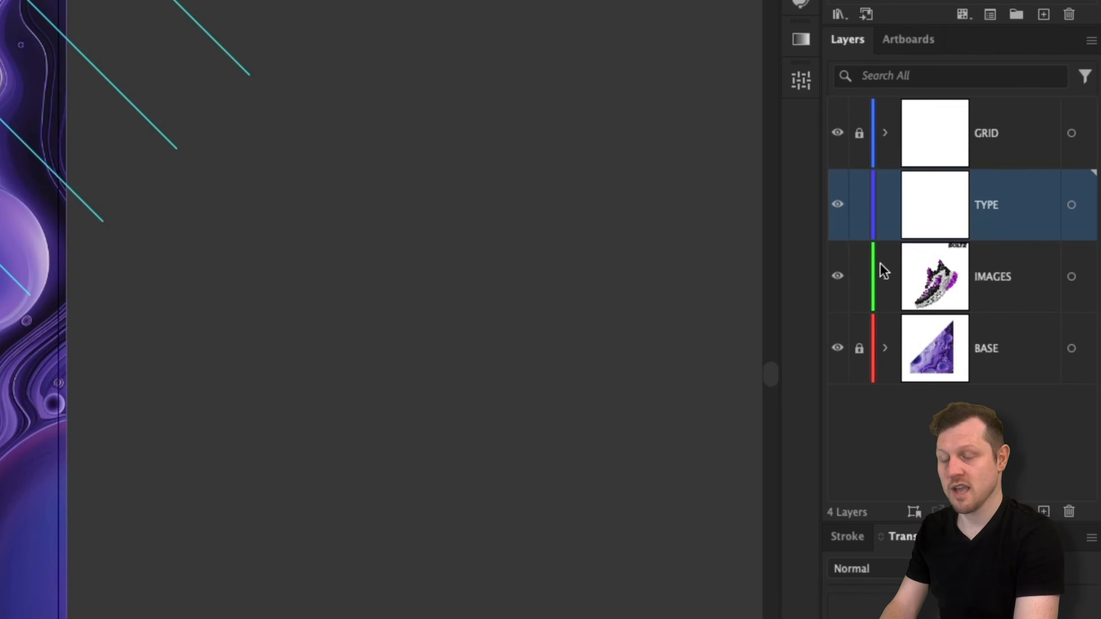
Step: Lock the IMAGES layer and place Lorem ipsum placeholder text at the poster's top-left
click(860, 280)
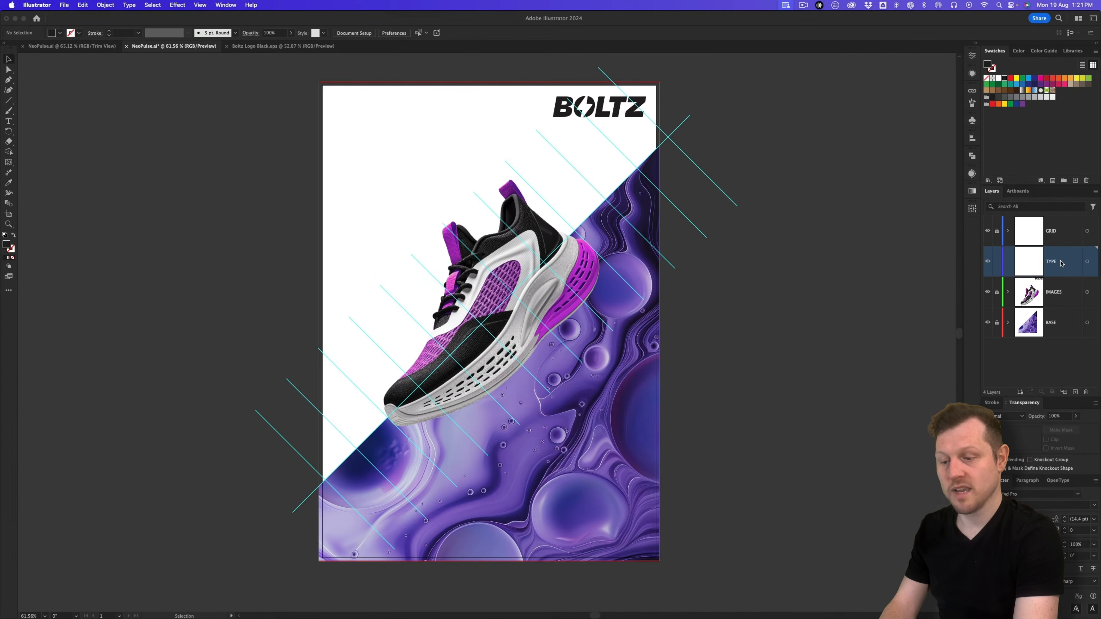
click(9, 122)
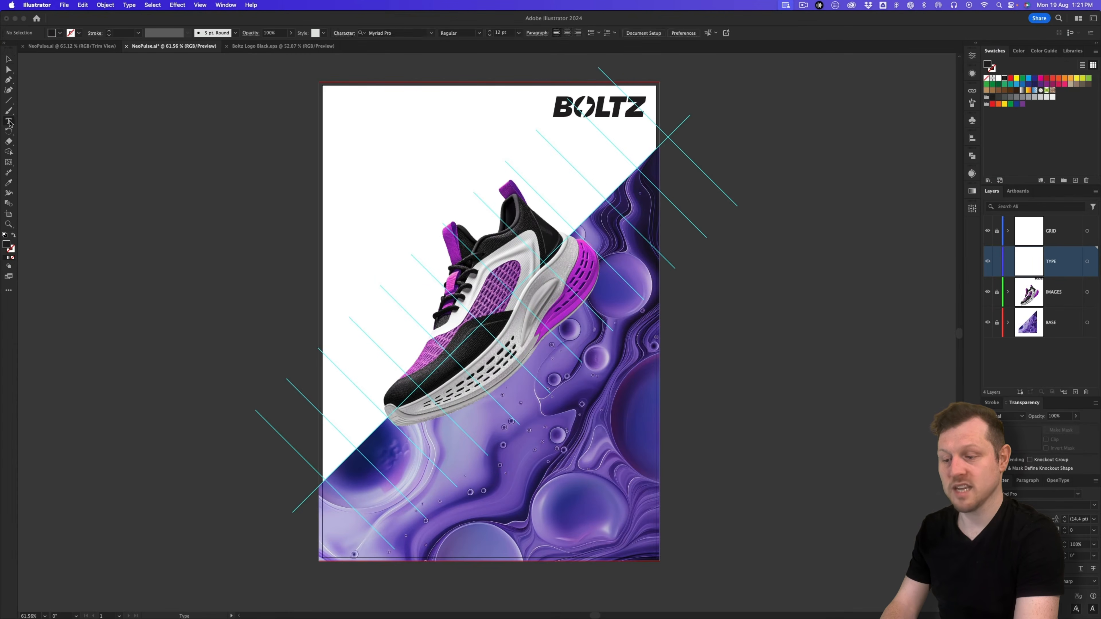
click(339, 110)
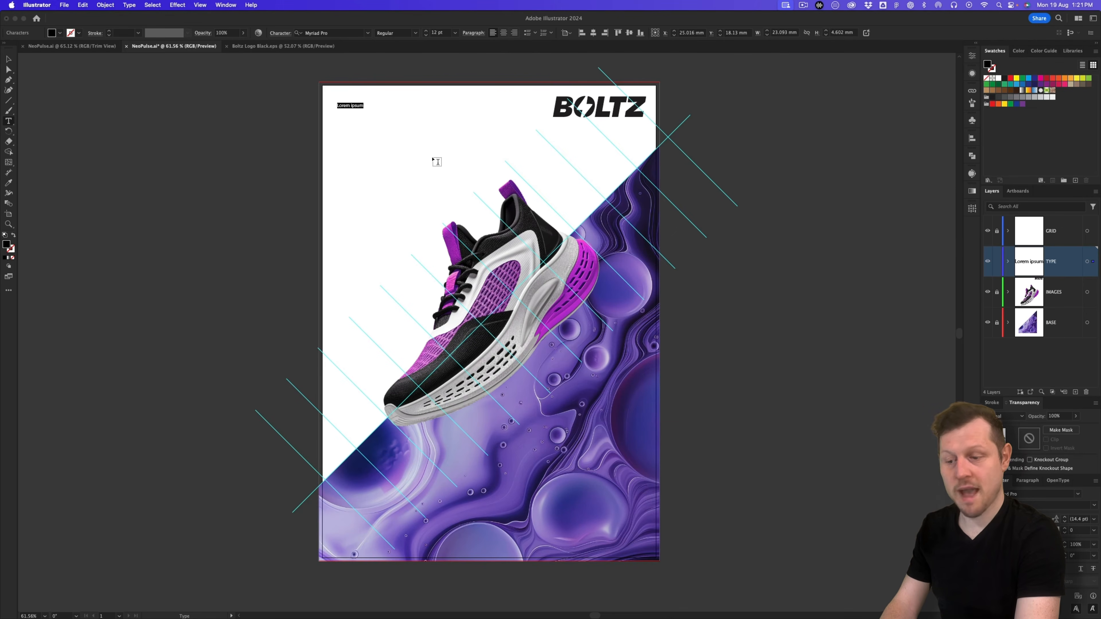
key(super+Tab)
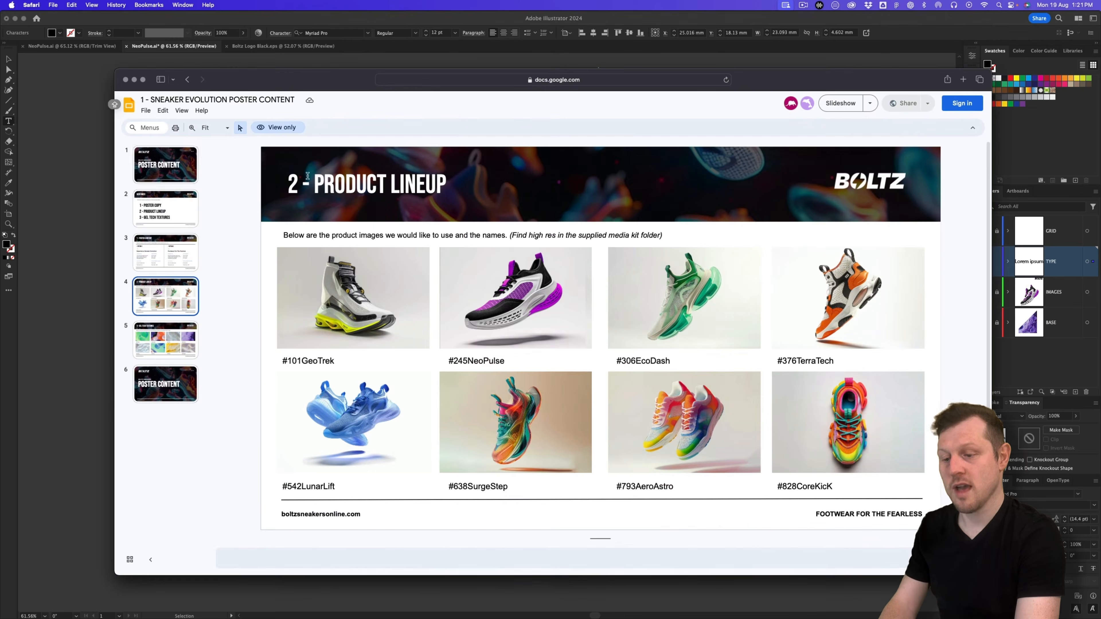
Step: Copy 'Footwear' from the Option 2 title on slide 3 and paste it over the Lorem ipsum text
click(165, 251)
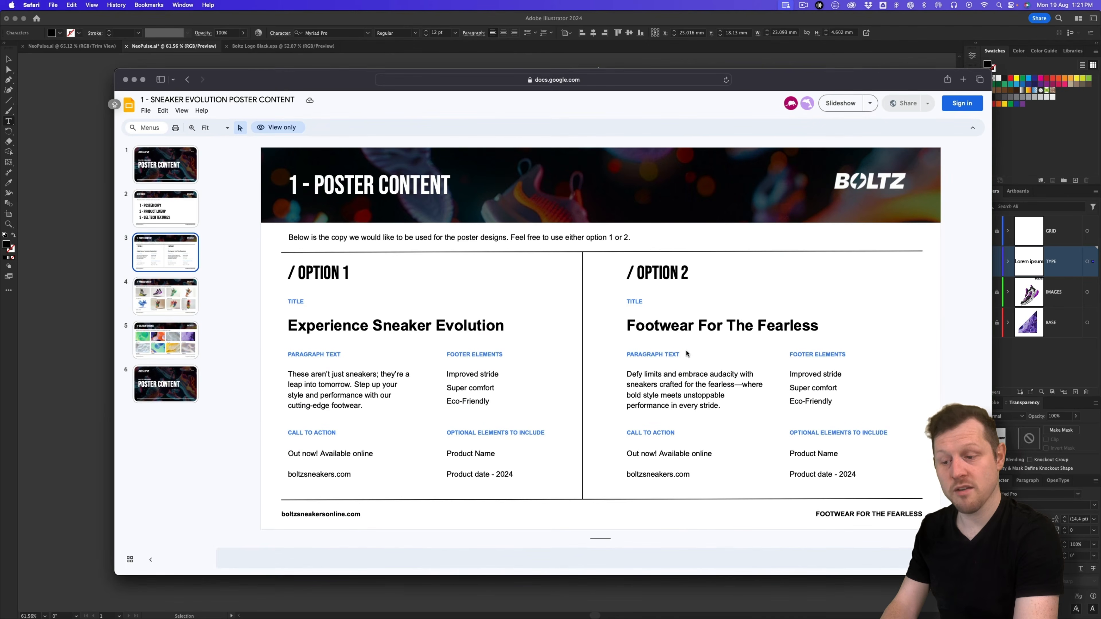
click(693, 325)
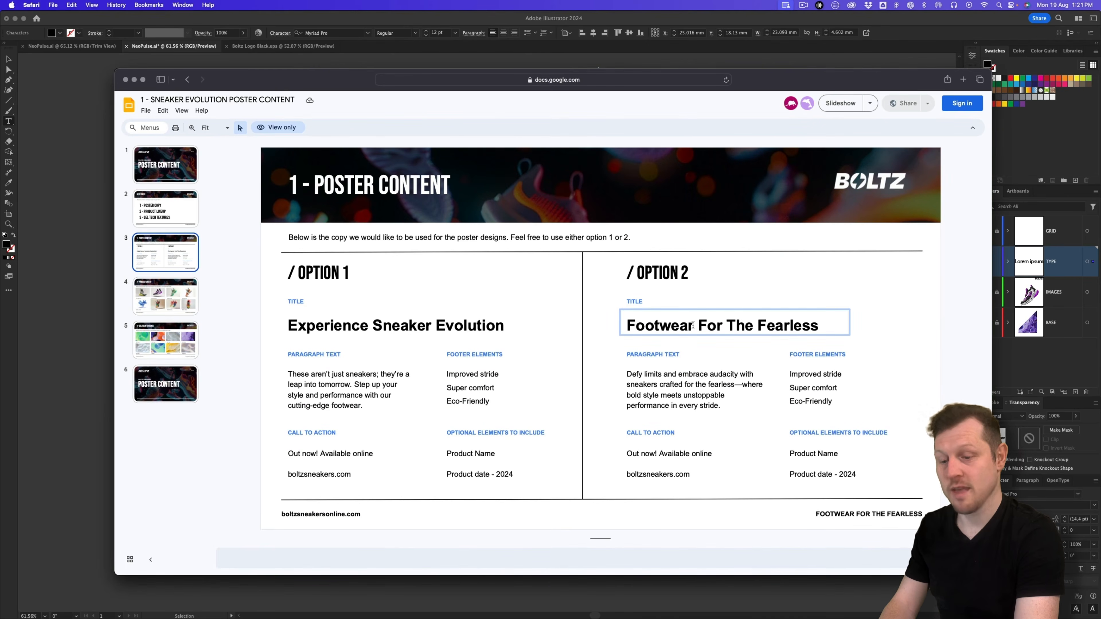
drag(696, 325, 626, 326)
key(super+c)
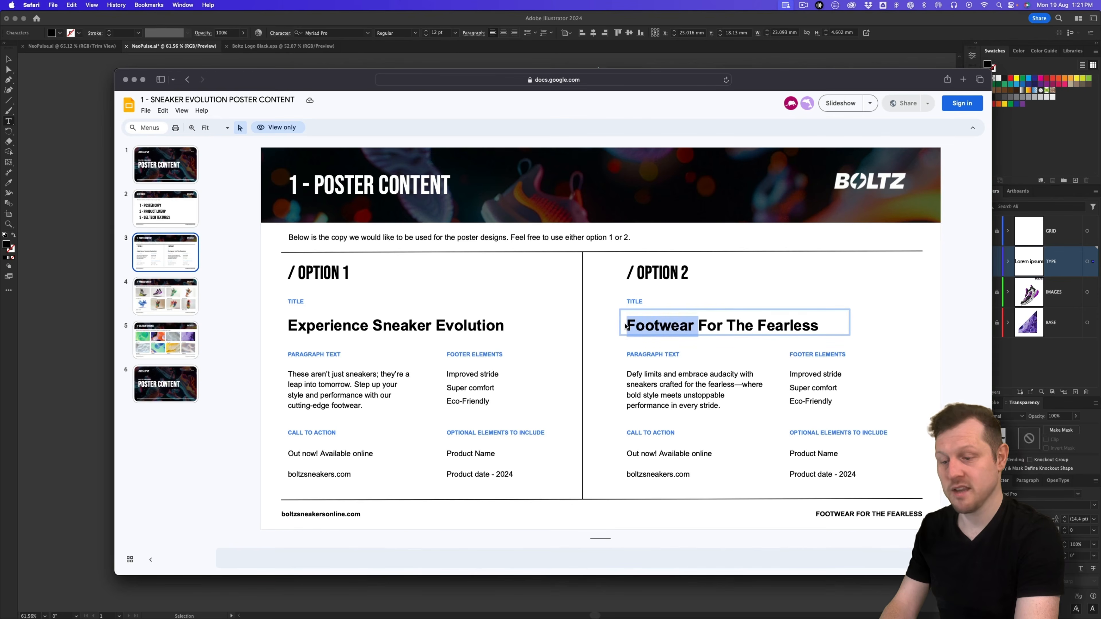
key(super+Tab)
click(347, 106)
key(super+a)
key(super+v)
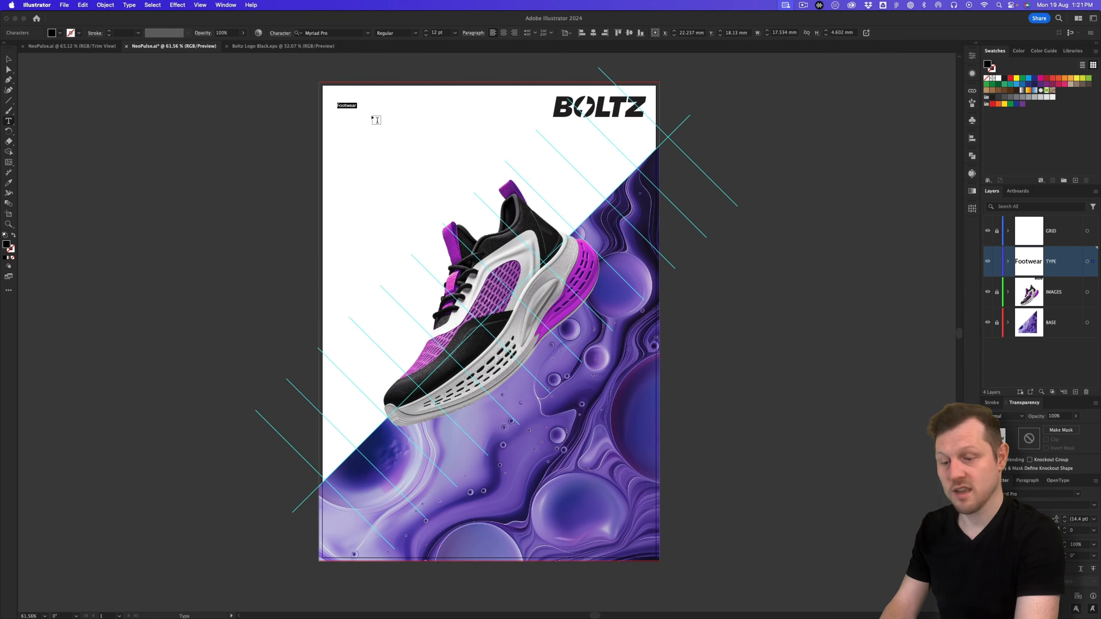
Step: Scale the Footwear text up to about 116 pt across the poster's top-left
click(437, 34)
drag(440, 35, 429, 36)
text(1)
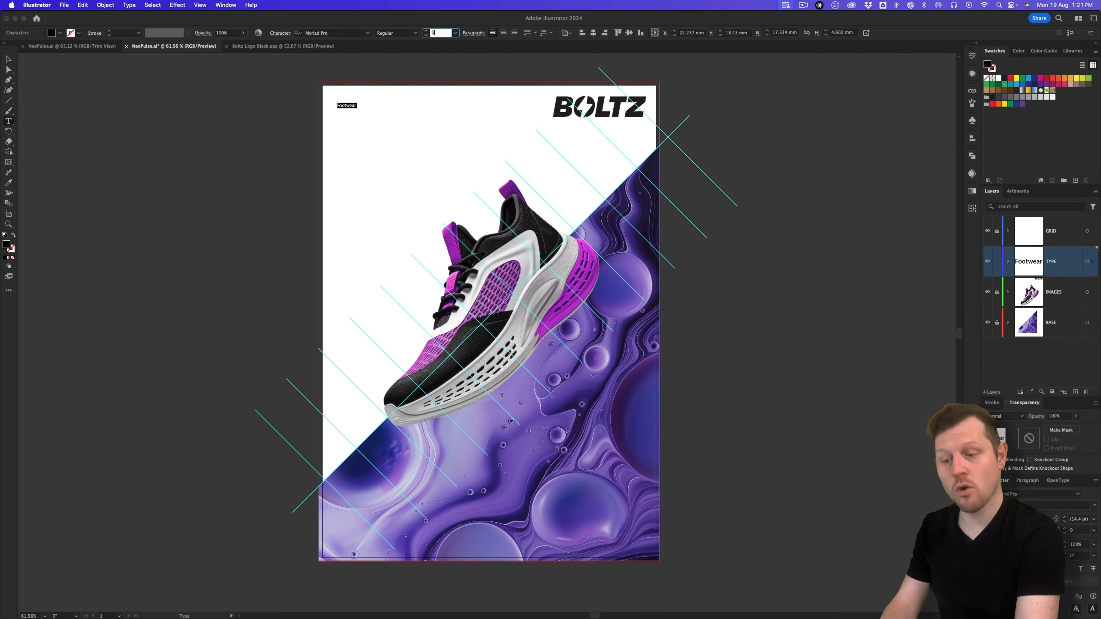
text(50)
key(Return)
click(9, 61)
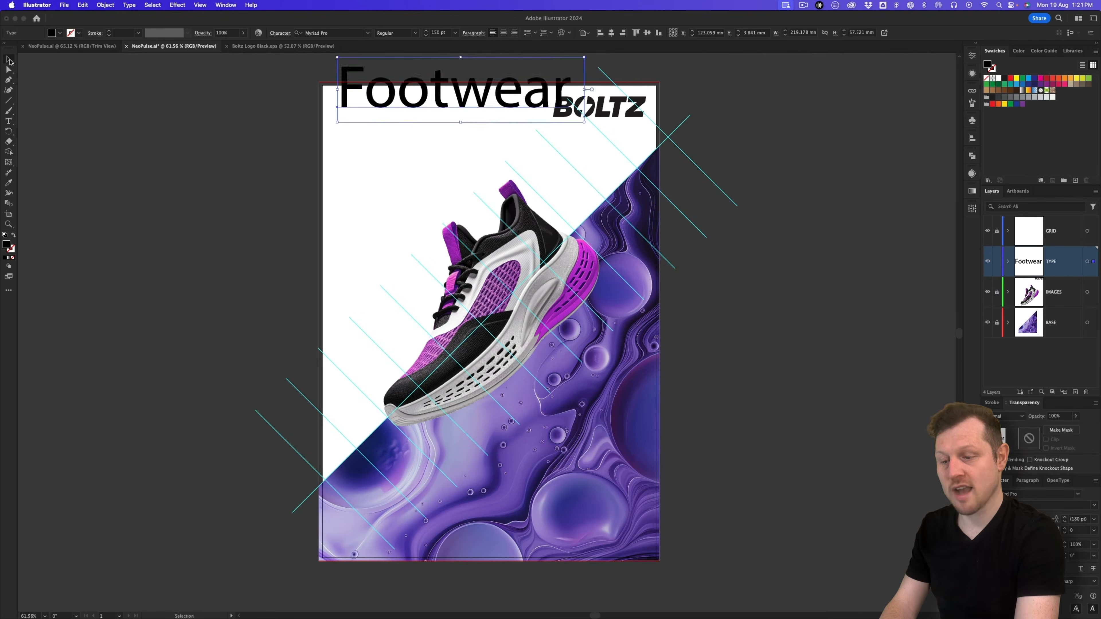
drag(403, 96, 407, 139)
key(super+z)
key(super+z)
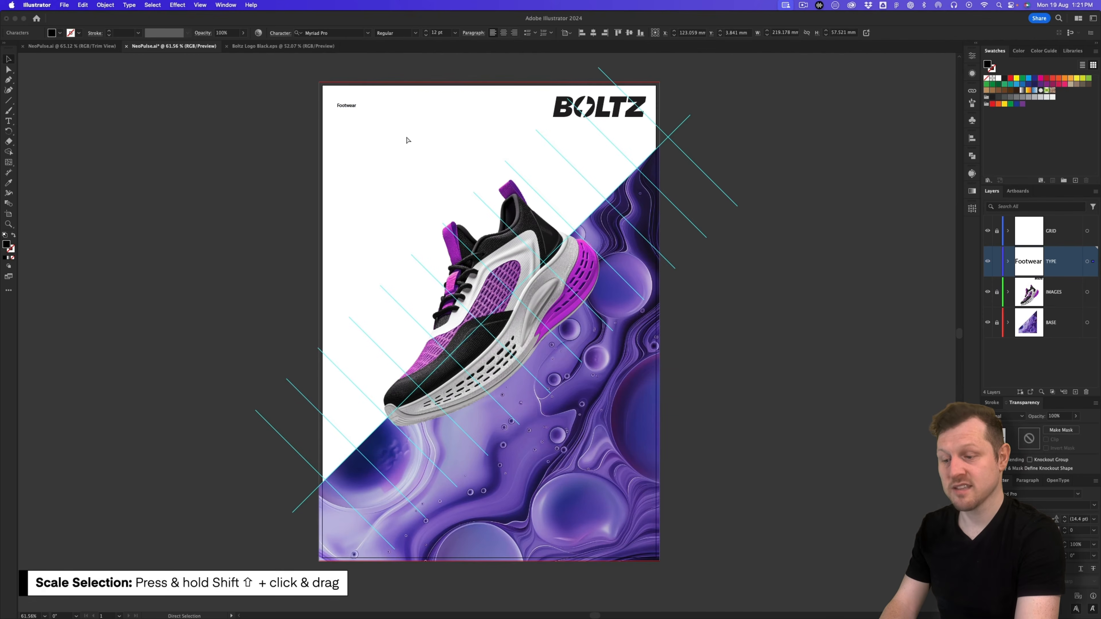
drag(357, 109, 529, 187)
click(472, 158)
click(430, 135)
drag(431, 137, 447, 137)
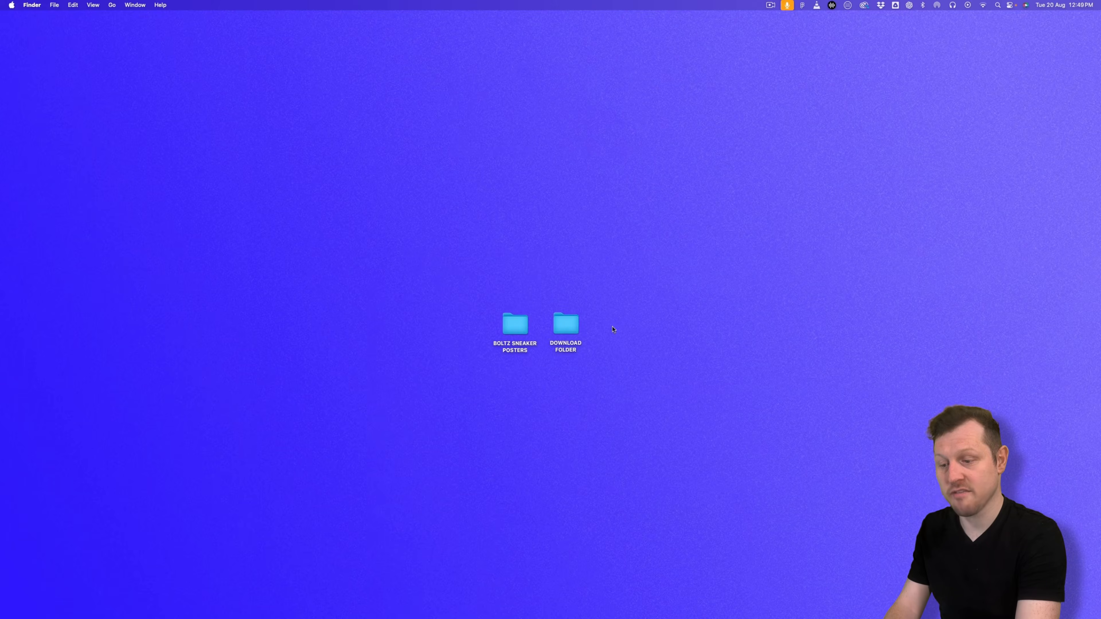
Step: Look up the Rajdhani font on page 2 of the typeface selections PDF
double_click(570, 328)
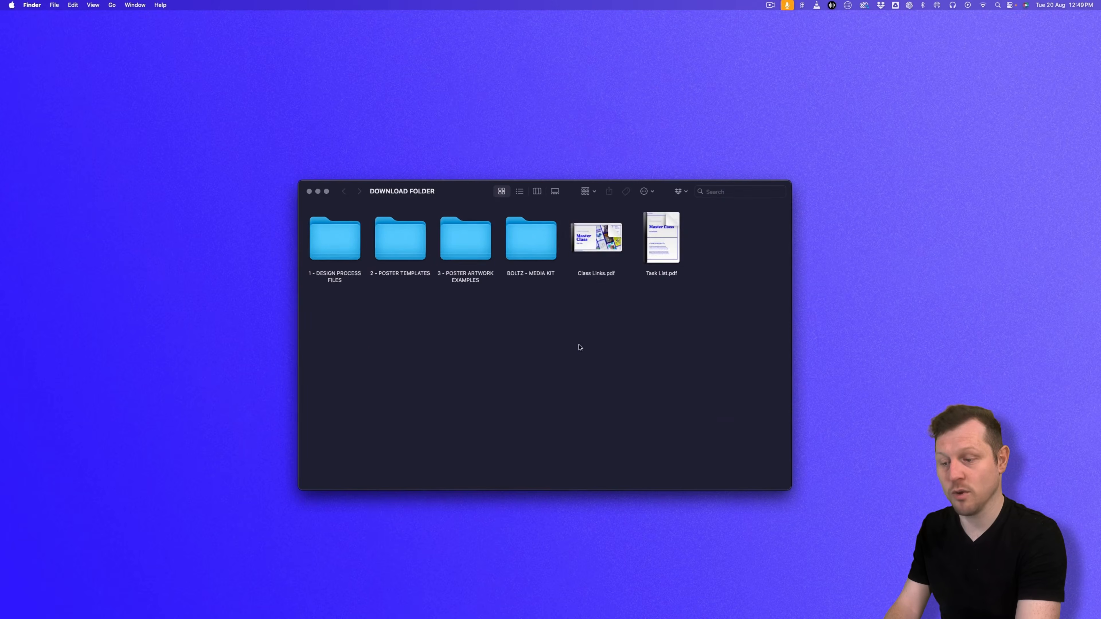
double_click(338, 254)
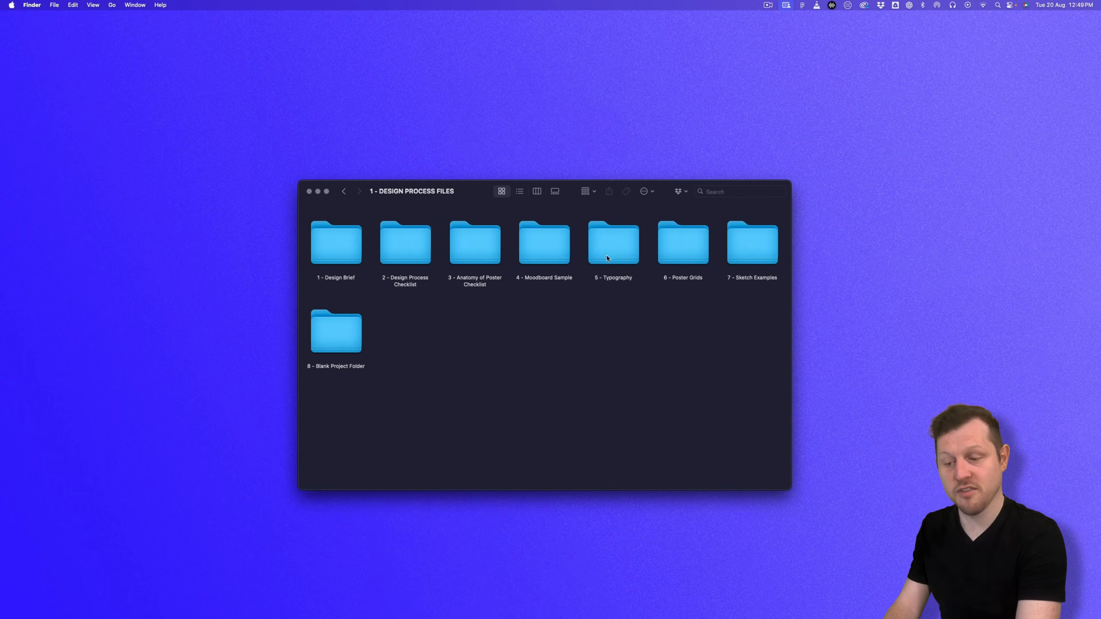
double_click(607, 258)
double_click(403, 234)
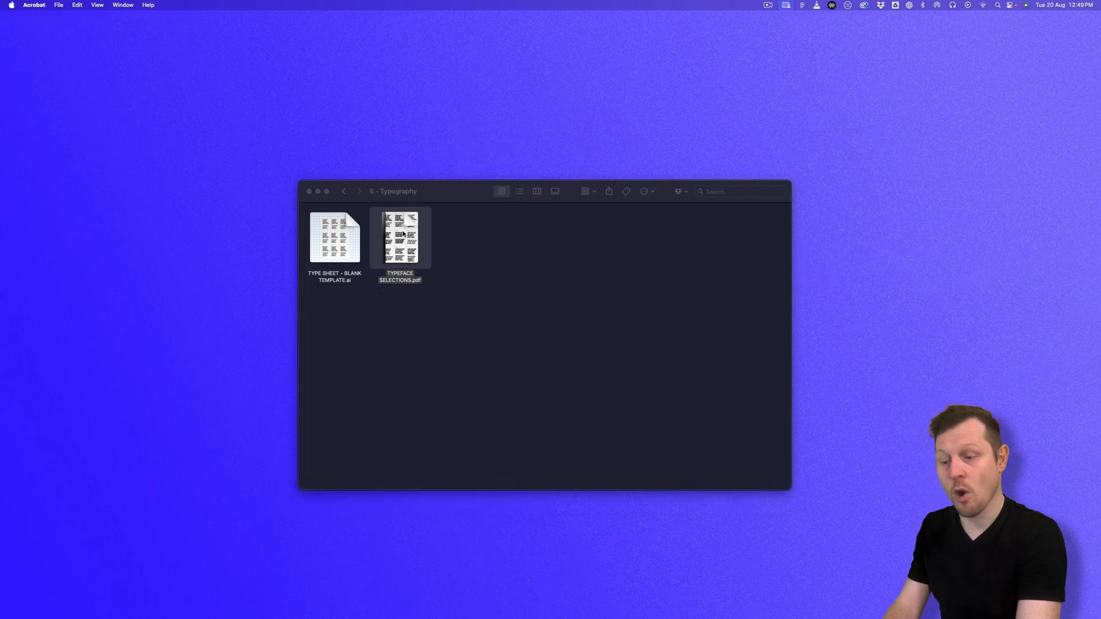
click(1090, 110)
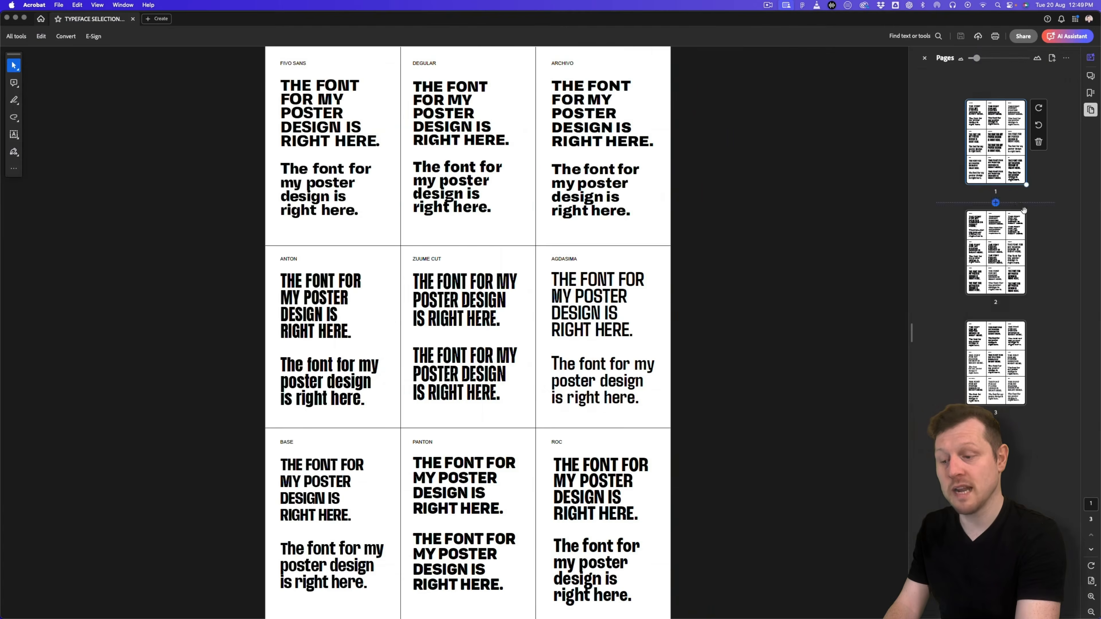
click(996, 252)
click(636, 370)
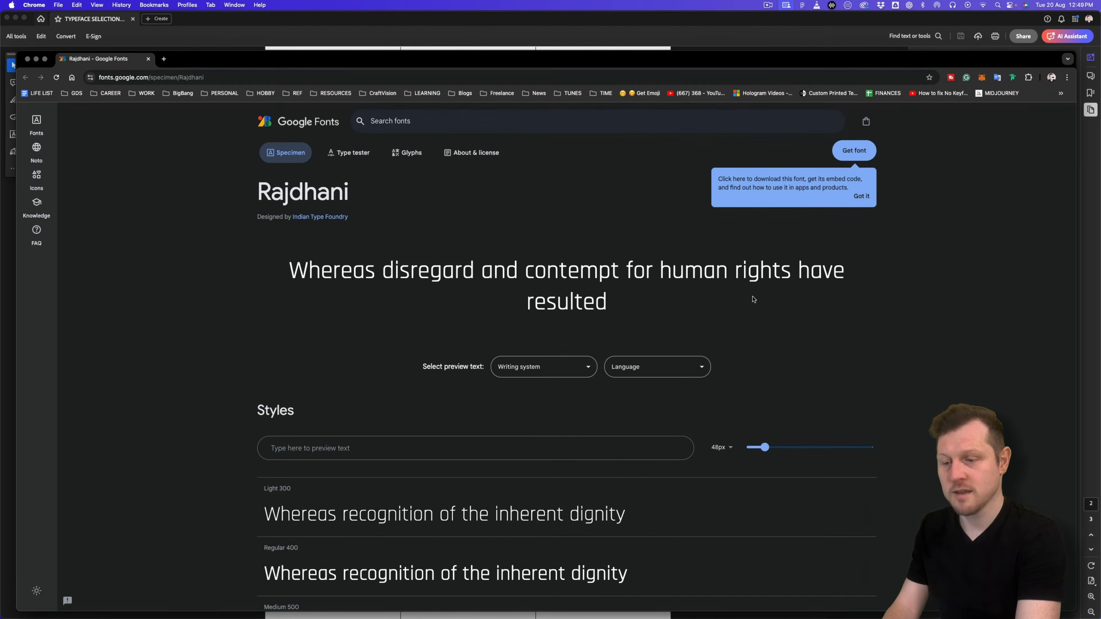
scroll(753, 300, down, 4)
scroll(753, 299, up, 4)
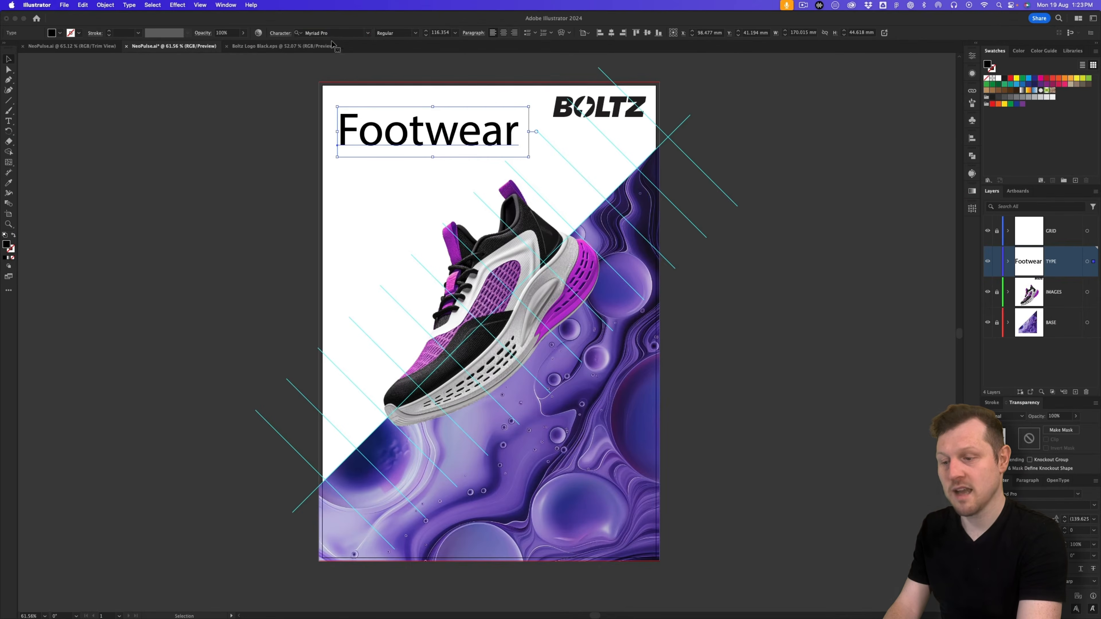
Step: Search 'RAJD' in the font field and apply Rajdhani Bold to the headline
click(331, 32)
text(R)
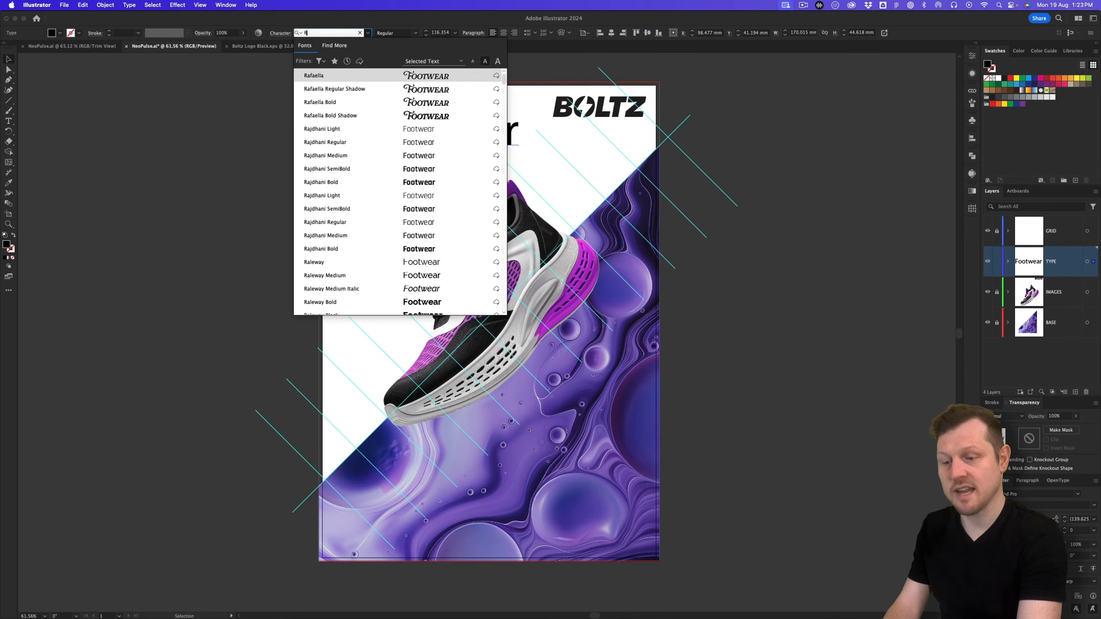
text(AJD)
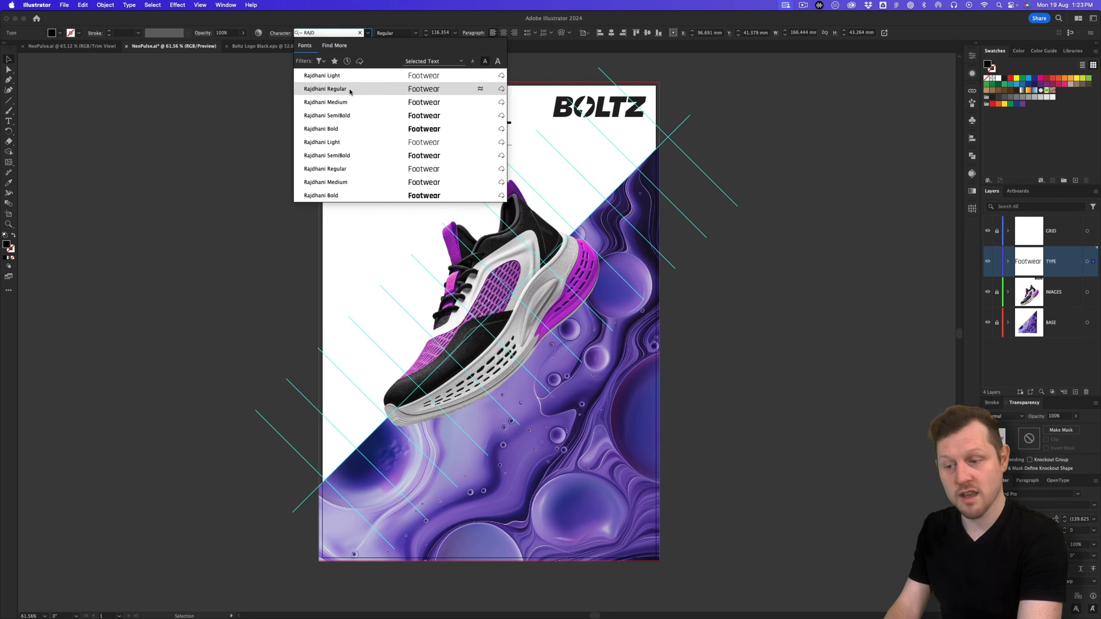
click(349, 129)
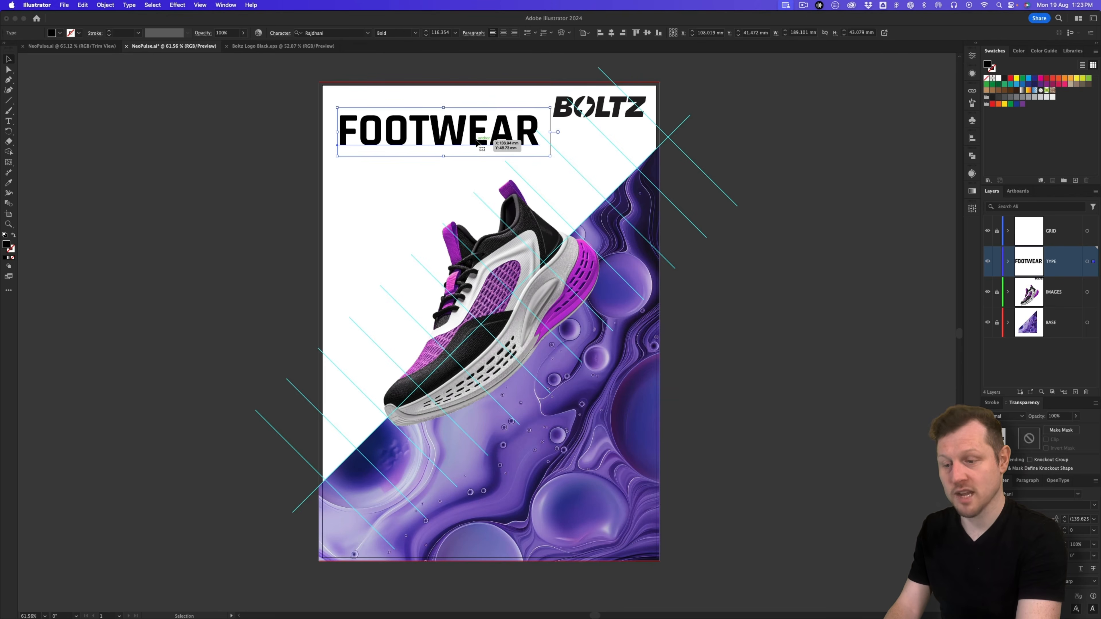
Step: Rotate FOOTWEAR to 315° and settle it near the top-left
drag(477, 146, 498, 176)
drag(576, 193, 520, 254)
drag(455, 168, 458, 156)
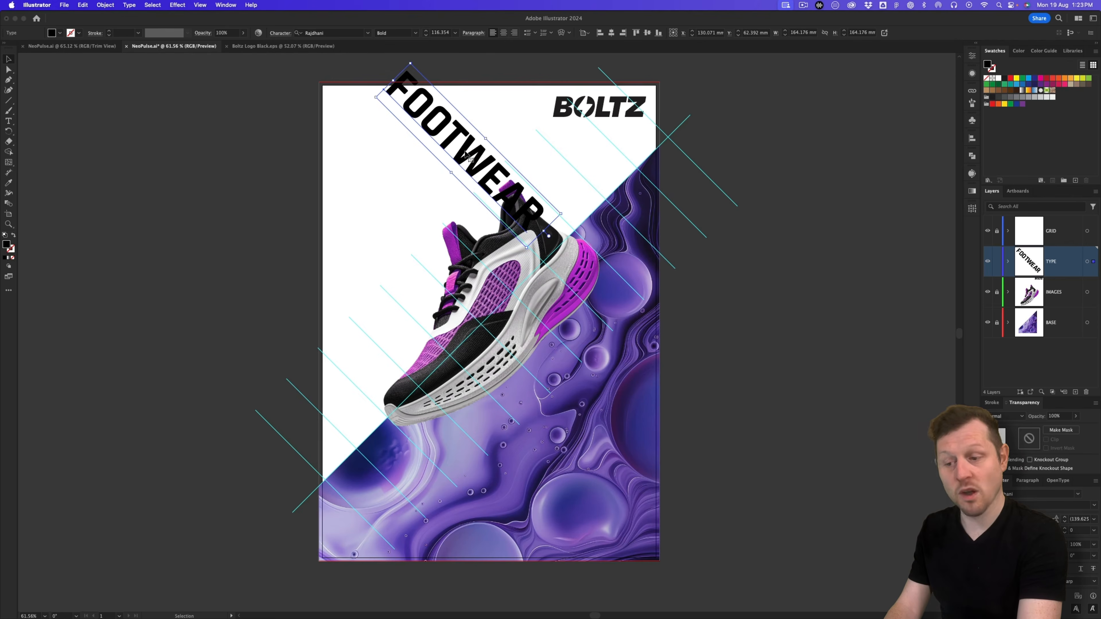
drag(463, 154, 450, 167)
drag(443, 181, 438, 187)
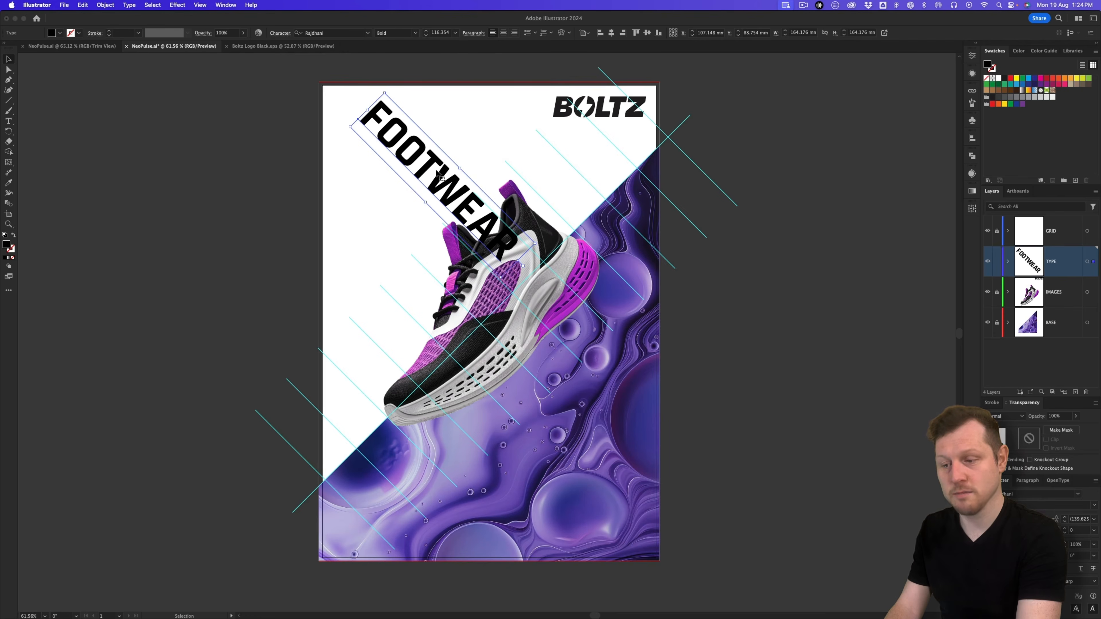
Step: Duplicate FOOTWEAR as a second parallel line just below the first
drag(441, 176, 428, 189)
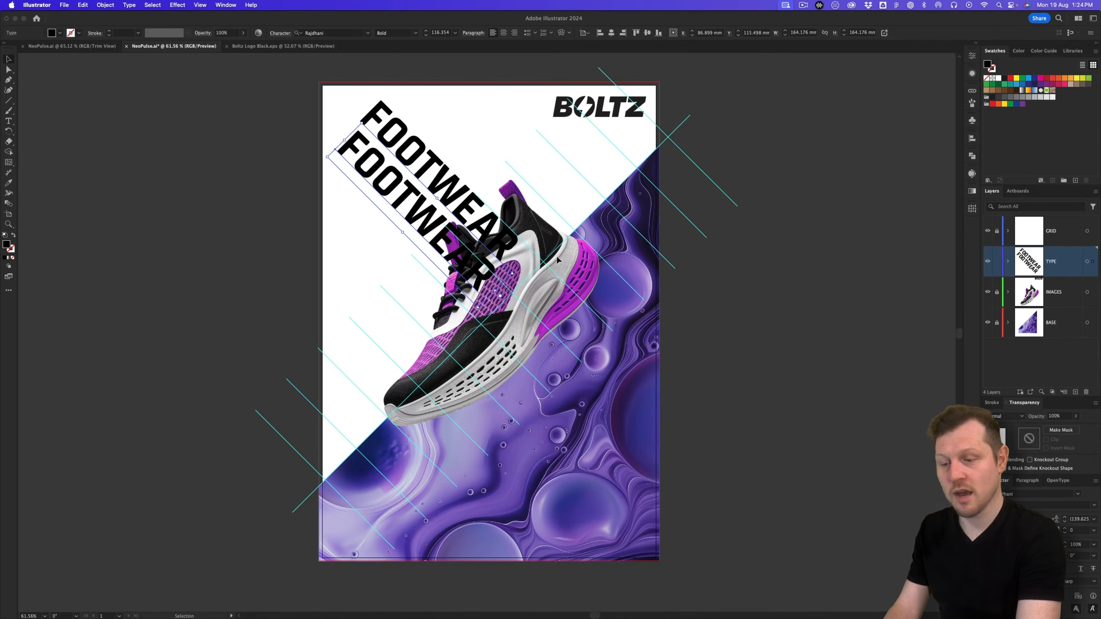
drag(383, 184, 381, 190)
click(410, 160)
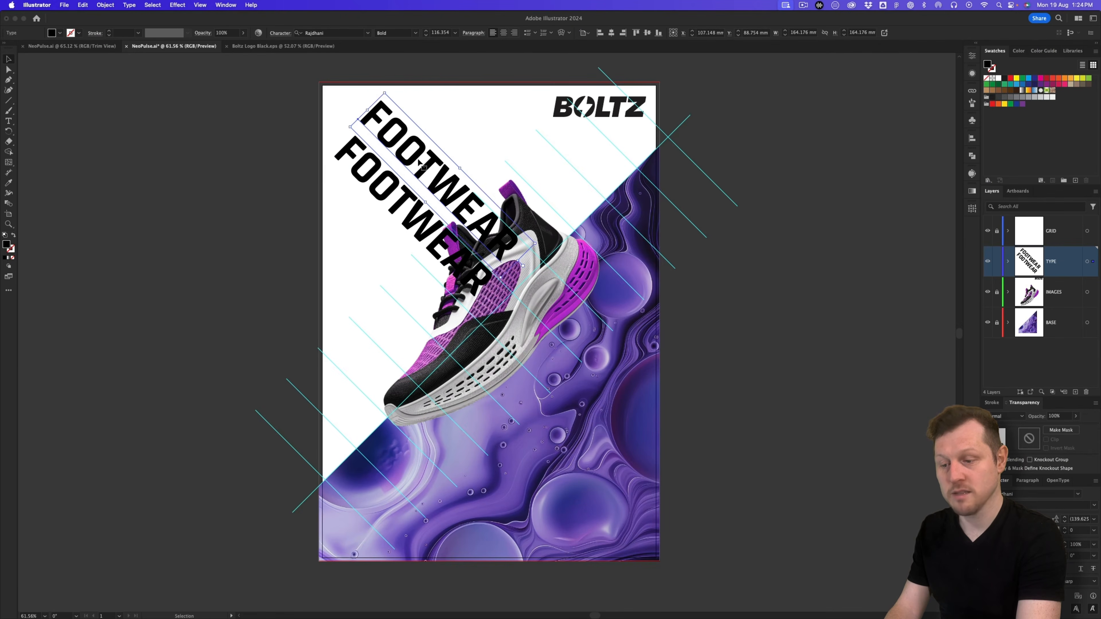
Step: Edit the two FOOTWEAR lines so the upper reads FOOT and the lower reads WEAR
key(t)
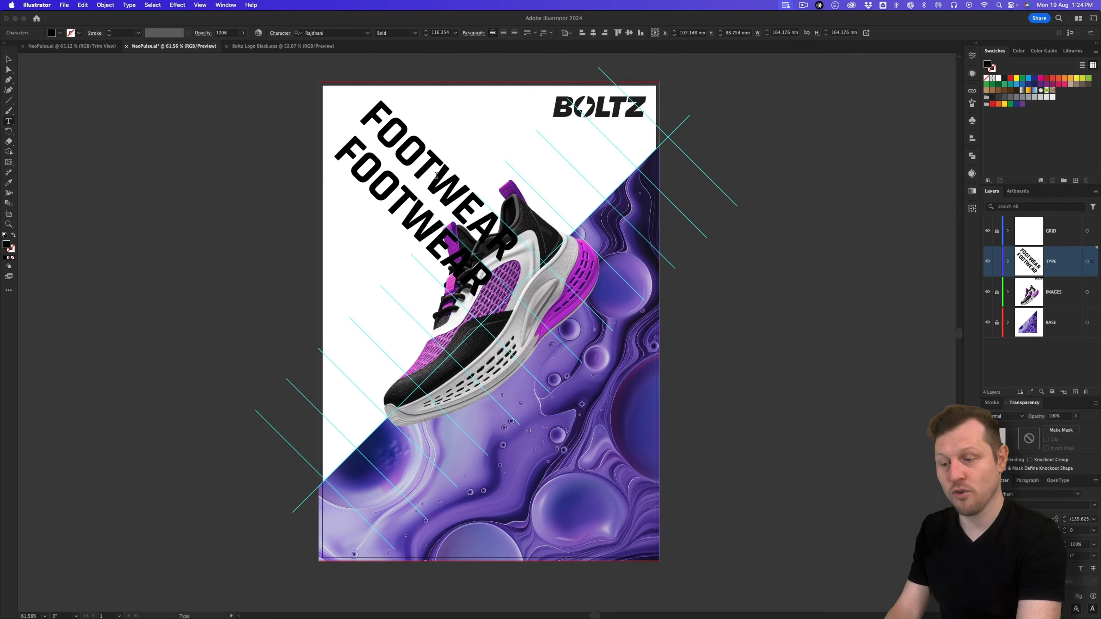
drag(436, 175, 527, 251)
key(BackSpace)
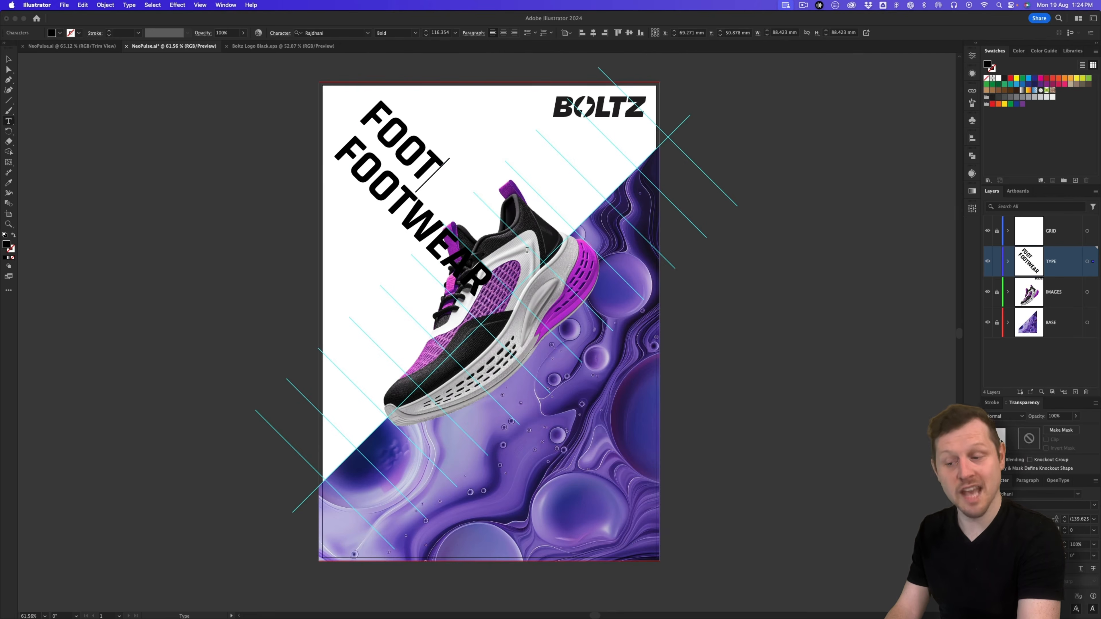
key(Escape)
click(376, 186)
double_click(379, 194)
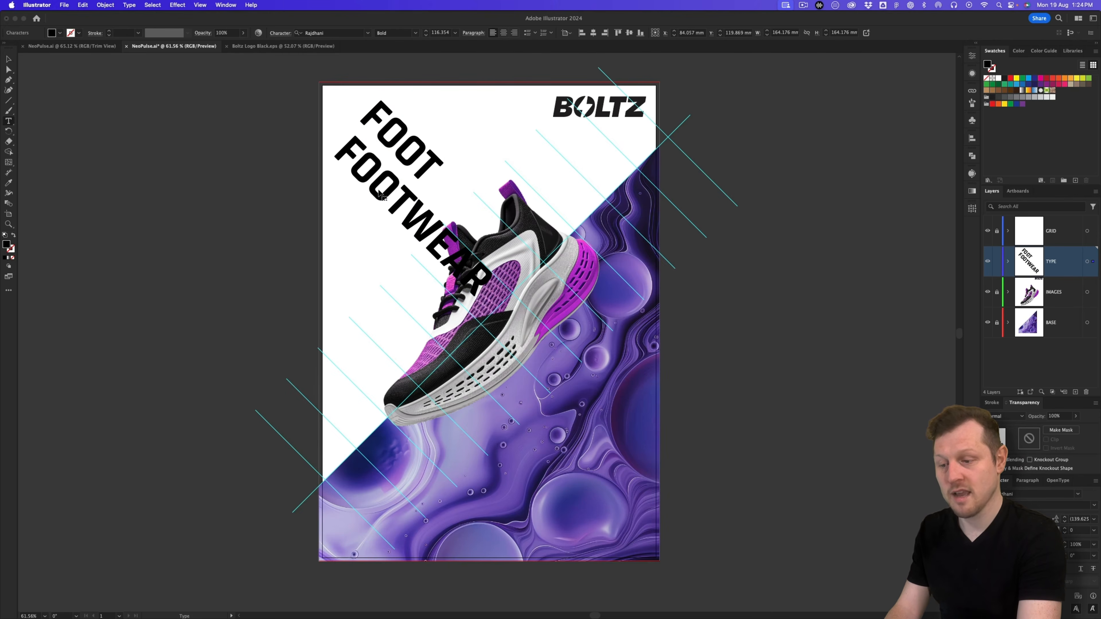
drag(408, 212, 332, 155)
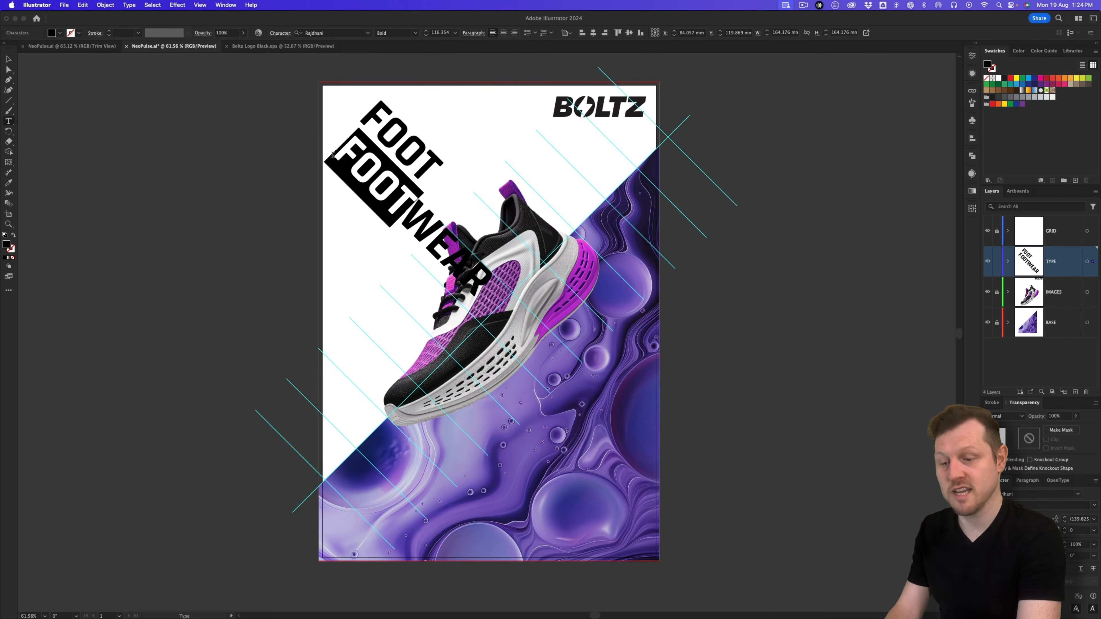
key(BackSpace)
key(Escape)
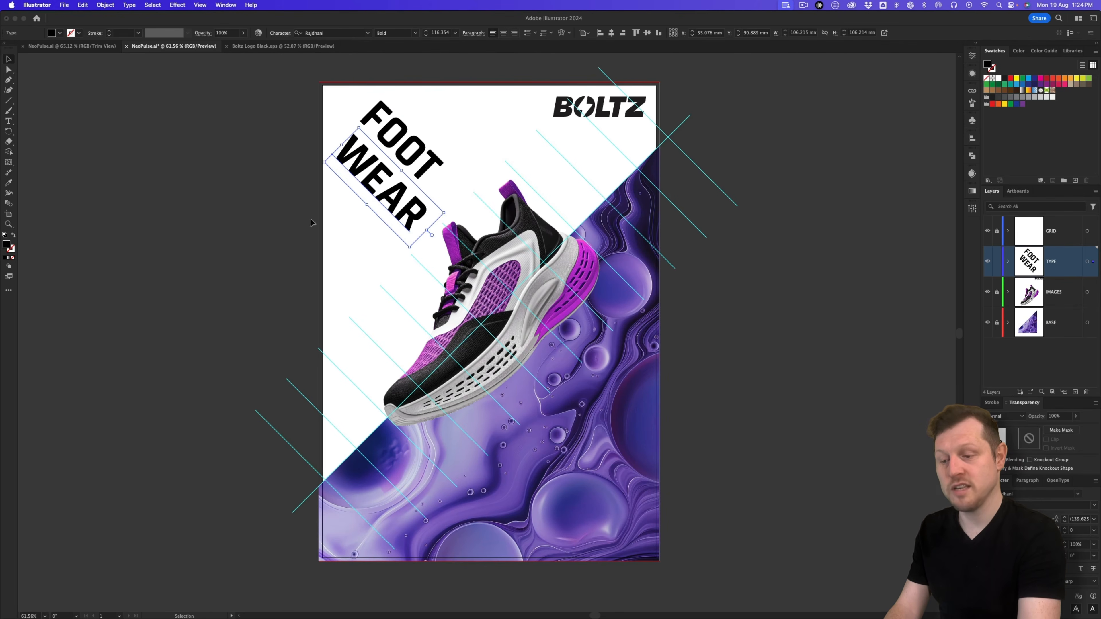
Step: Stack WEAR under FOOT, shift both right, and scale them up toward the sneaker
drag(377, 186, 416, 150)
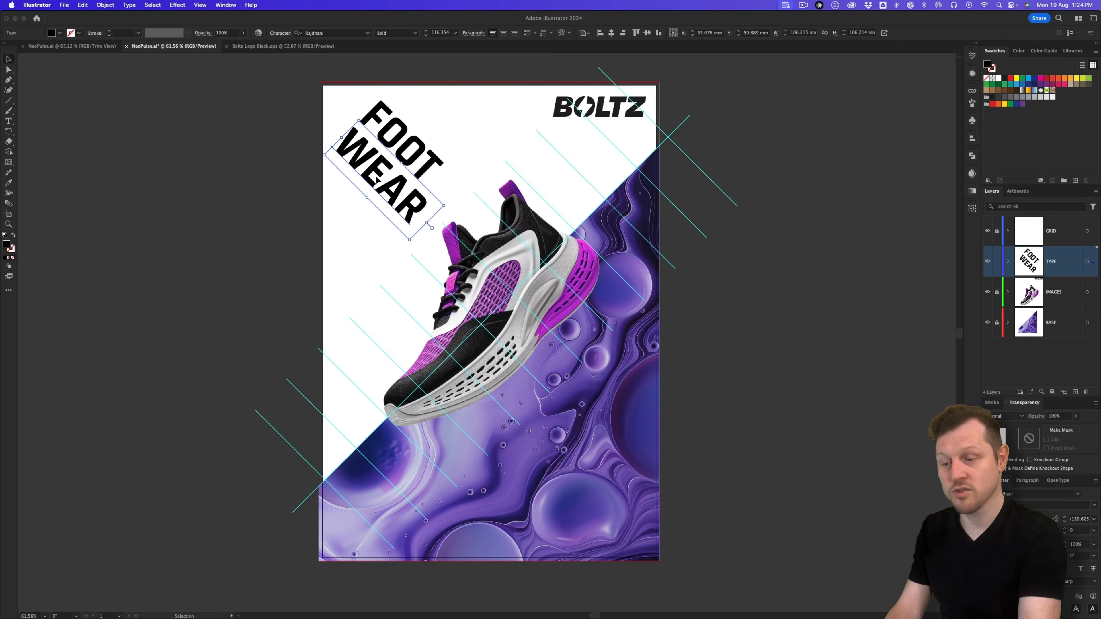
click(416, 150)
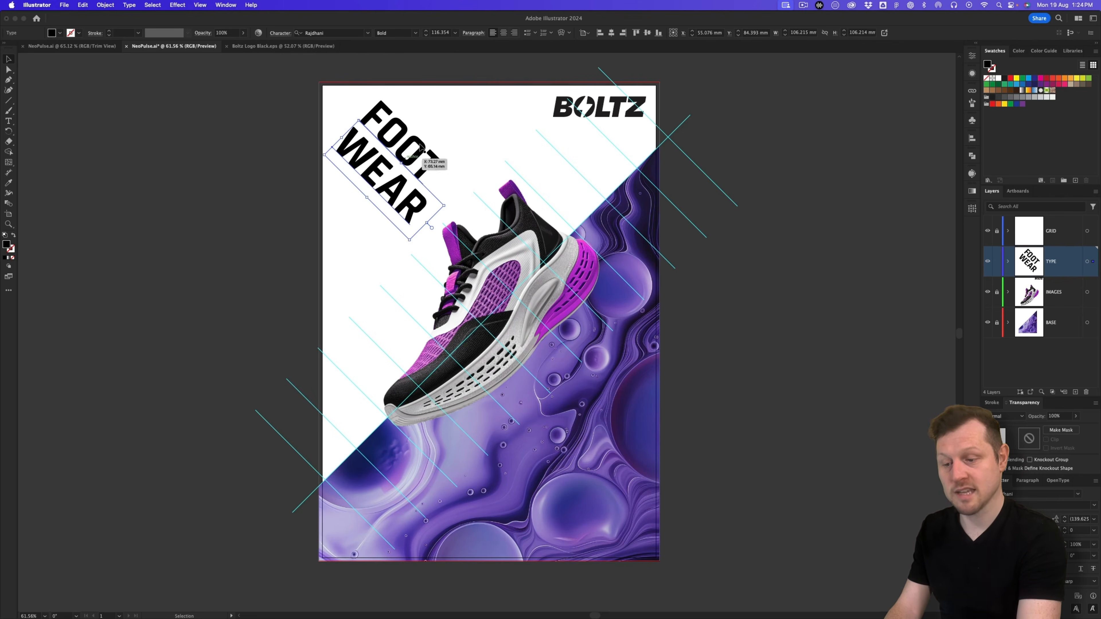
shift+click(376, 171)
drag(377, 173, 437, 171)
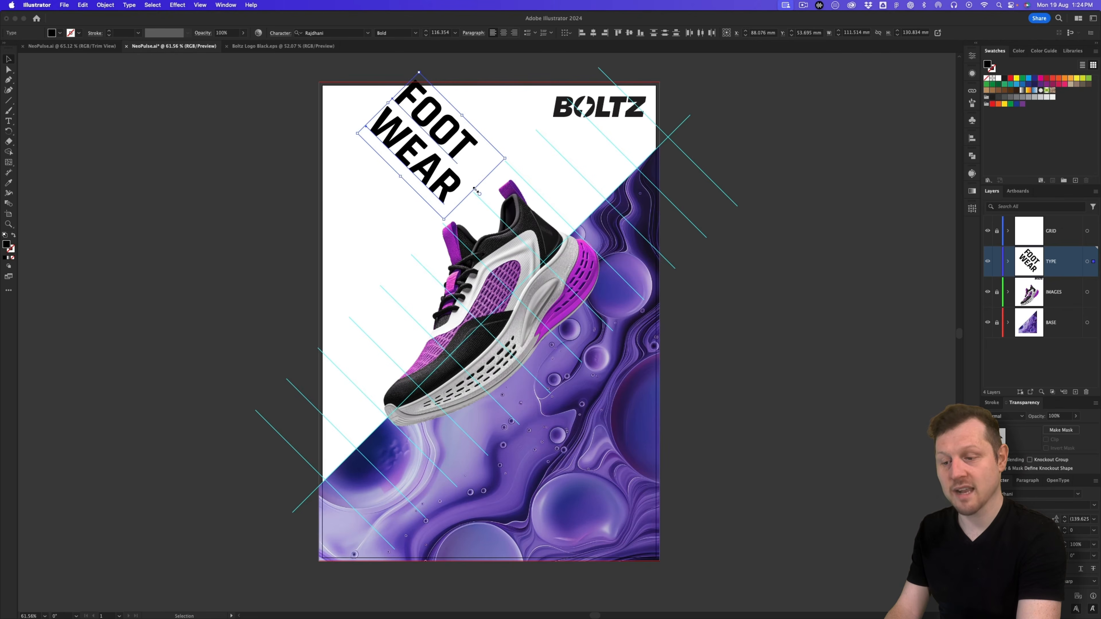
drag(475, 189, 502, 218)
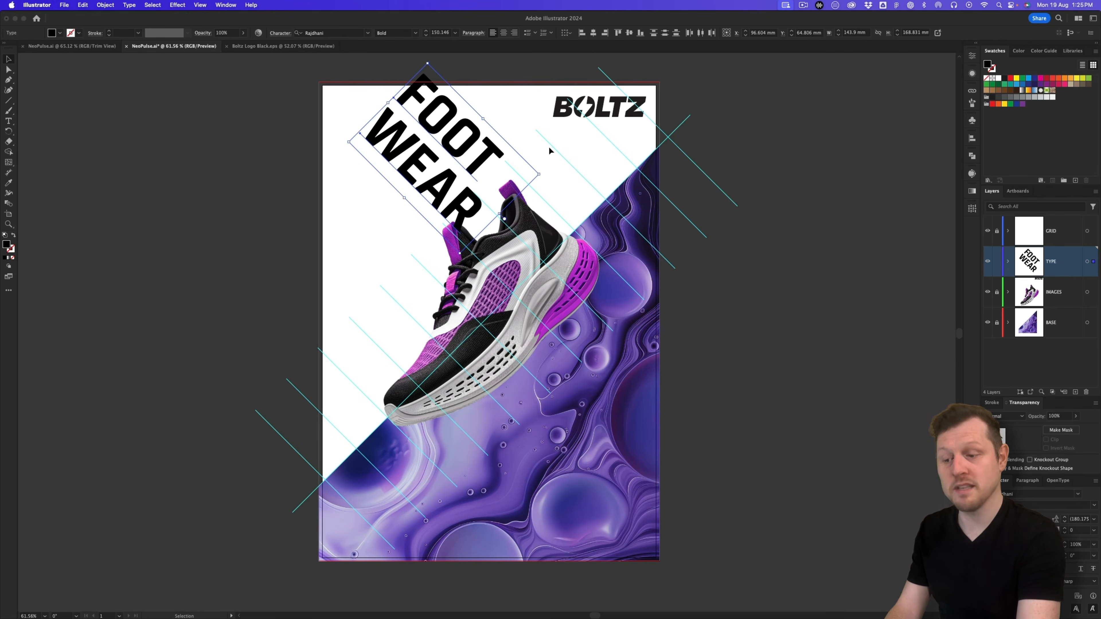
click(298, 104)
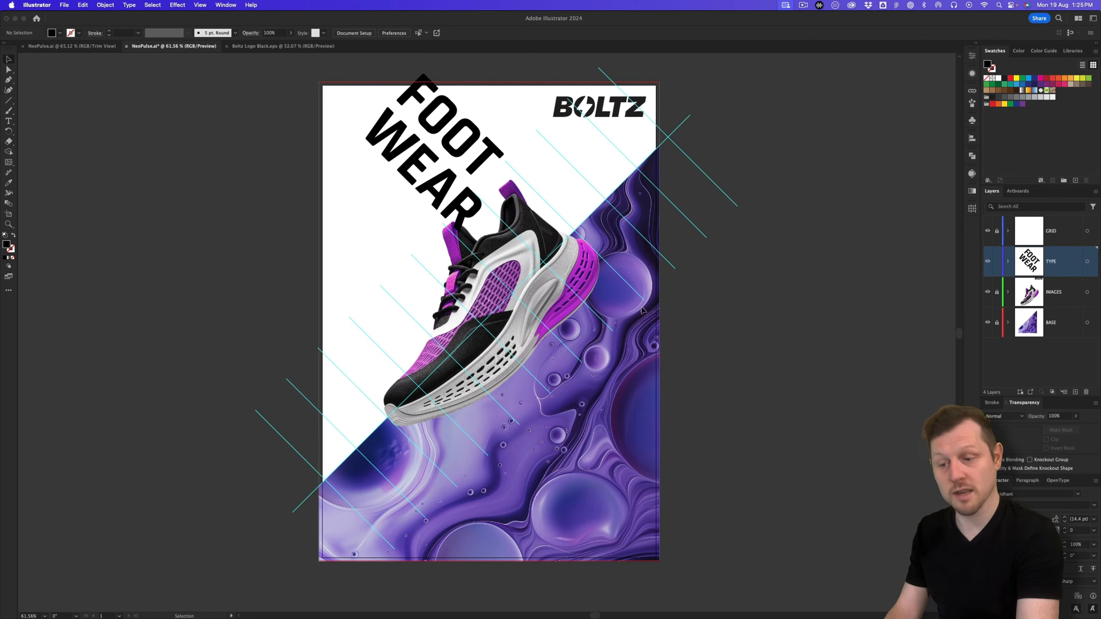
Step: Unlock the IMAGES layer and scale the shoe image down
click(997, 293)
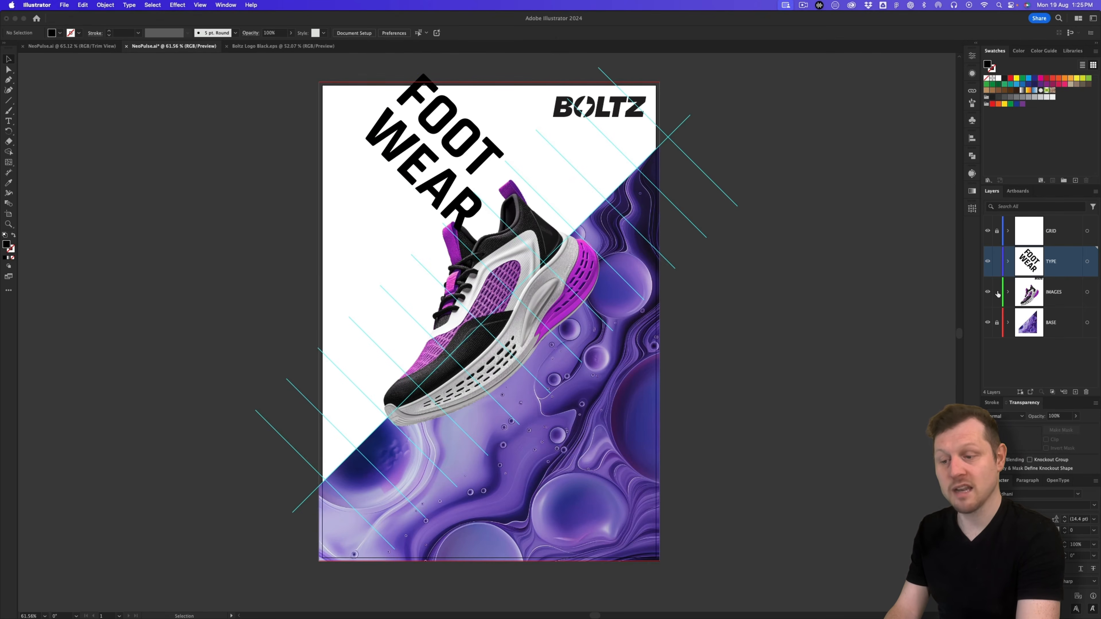
click(544, 313)
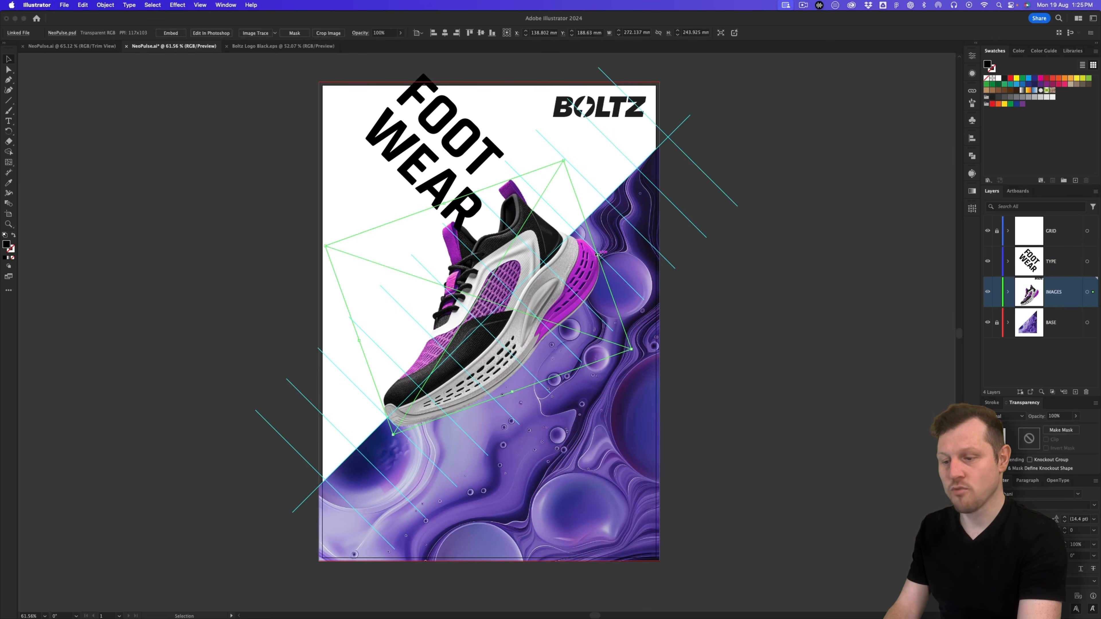
drag(598, 255, 581, 262)
Step: Enlarge the FOOT WEAR text to about 184 mm wide, tucked into the top-left corner
drag(450, 124, 467, 140)
click(417, 161)
shift+click(465, 155)
drag(521, 217, 522, 223)
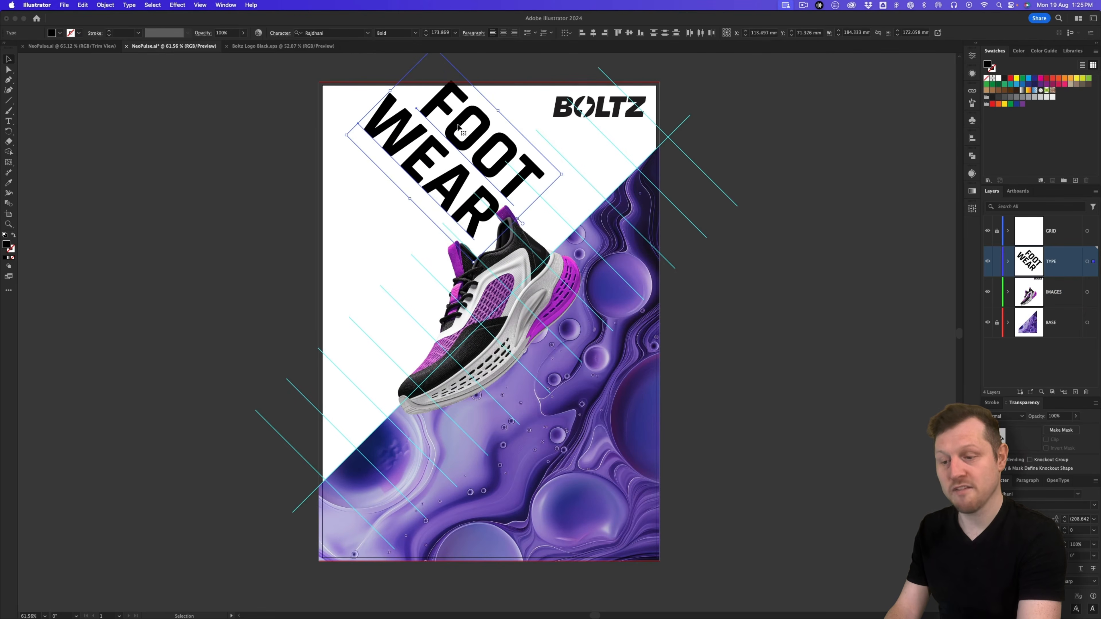
drag(452, 126, 397, 140)
click(328, 147)
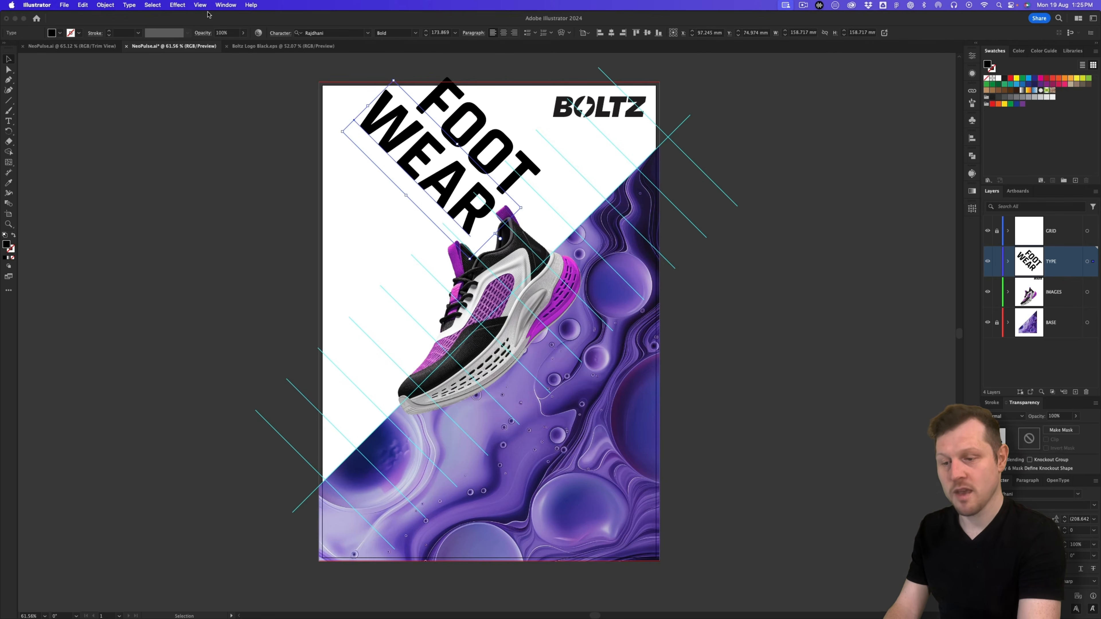
Step: Turn on View > Trim View to preview the poster without guides
click(200, 5)
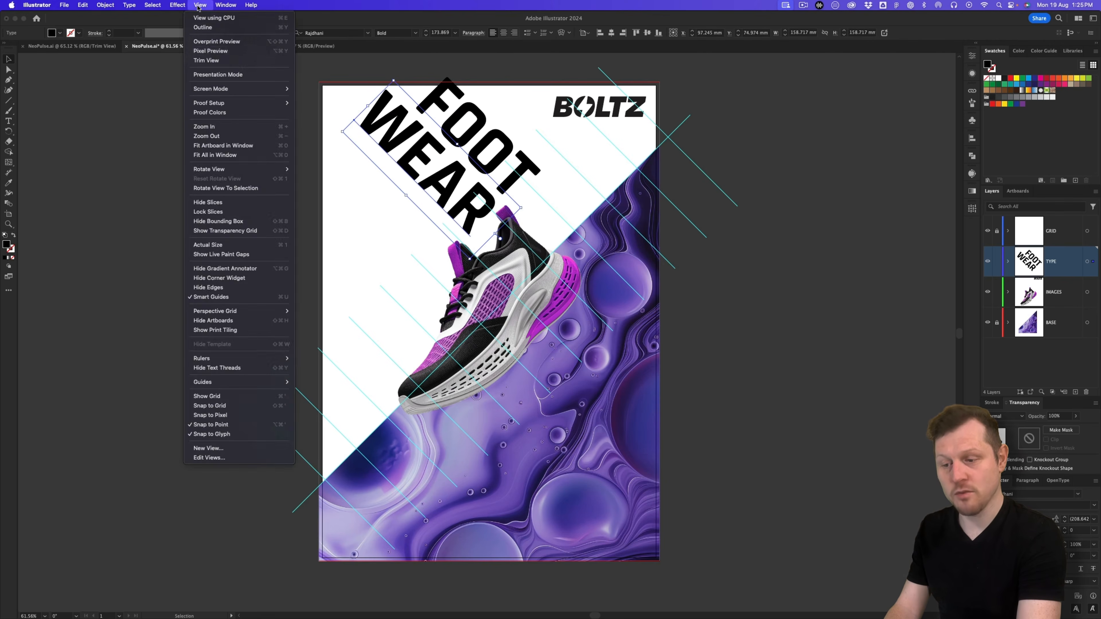
click(211, 61)
click(869, 145)
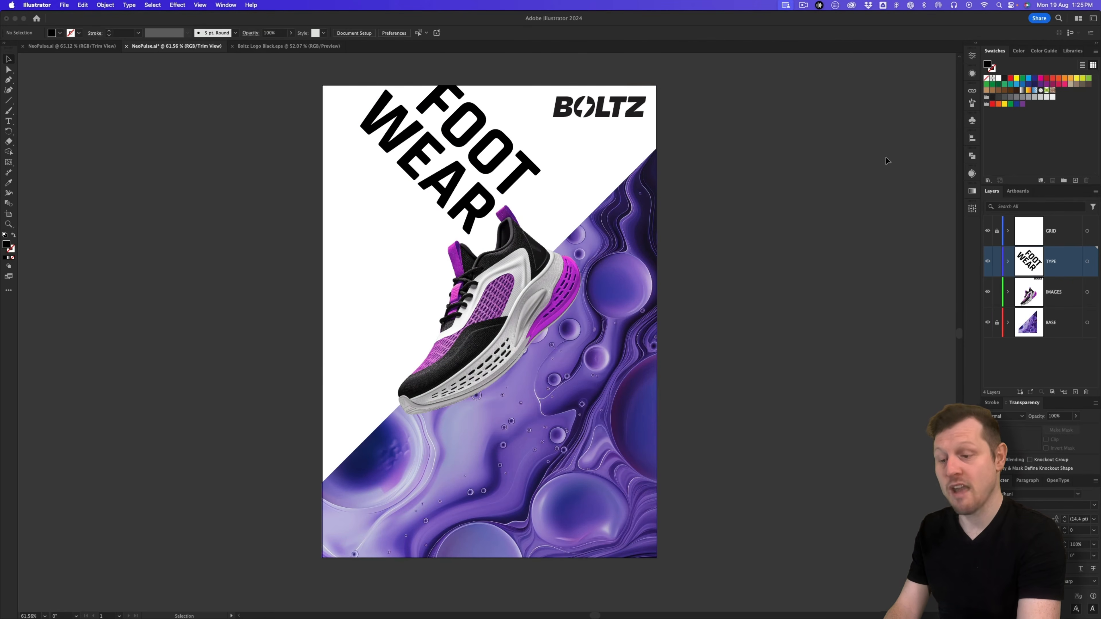
Step: Nudge the FOOT WEAR text and the shoe slightly down and right
drag(519, 170, 515, 170)
click(827, 348)
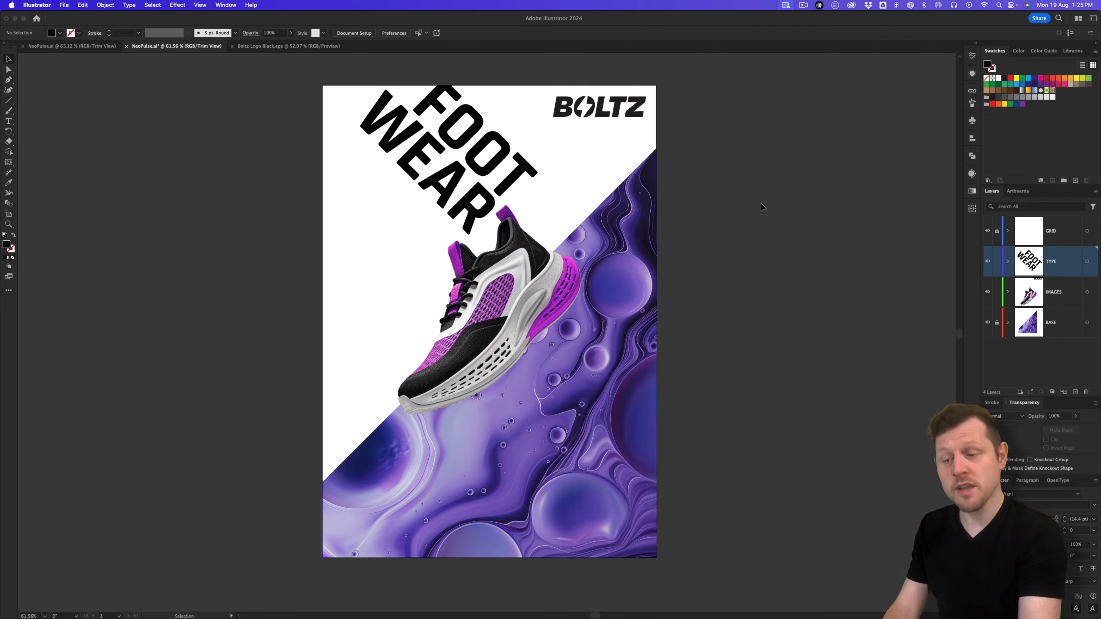
drag(440, 202, 443, 205)
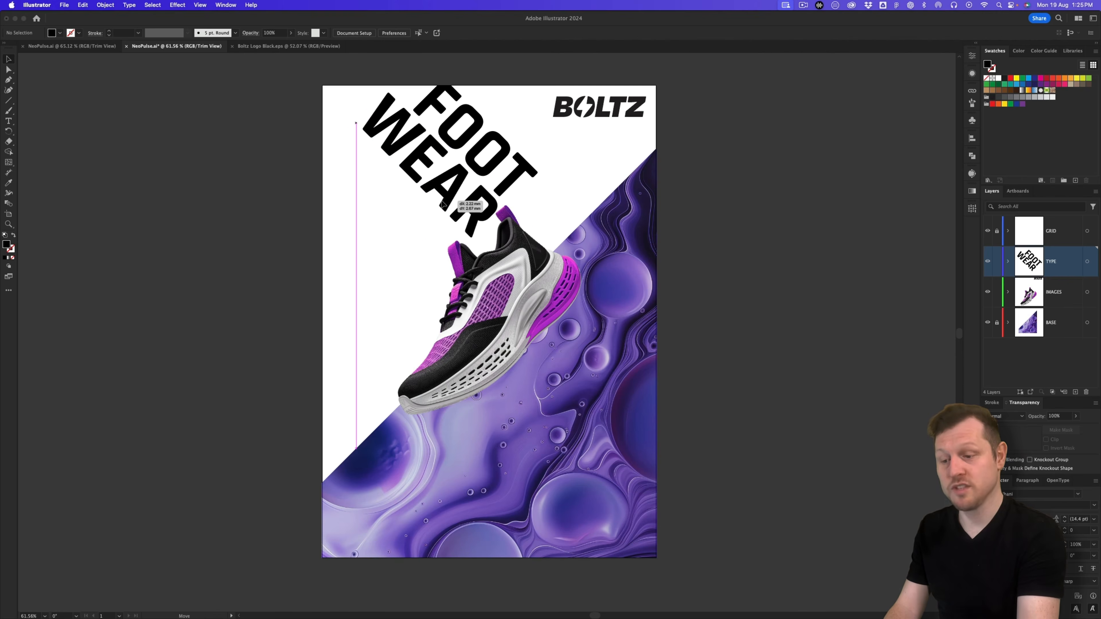
drag(521, 282, 525, 284)
click(508, 438)
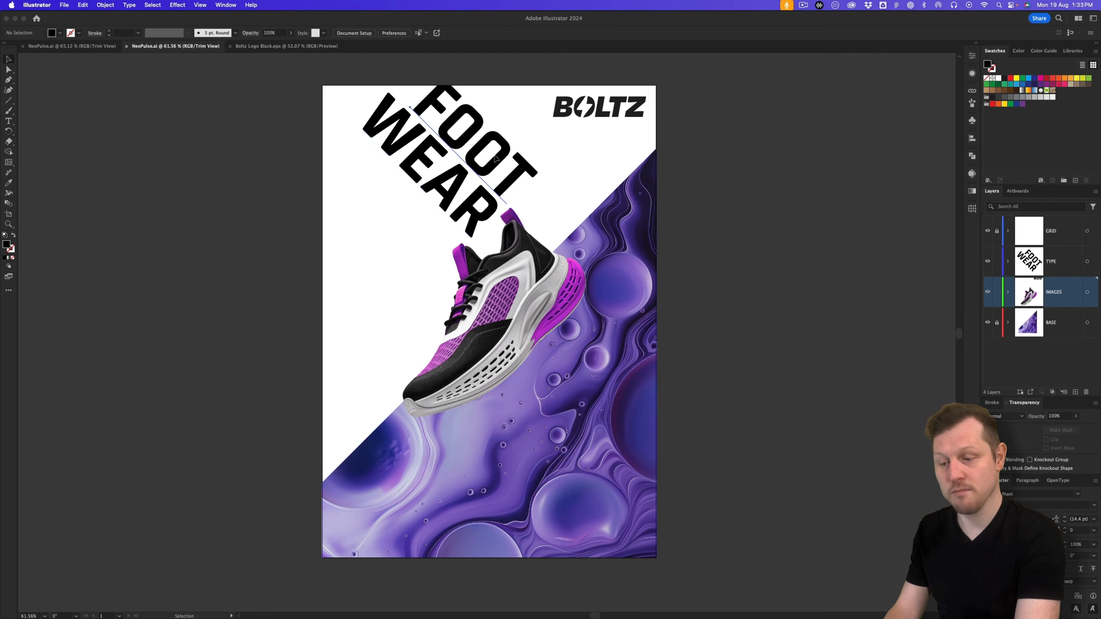
Step: Alt-drag a copy of FOOT WEAR over the purple area and fill it white
click(429, 165)
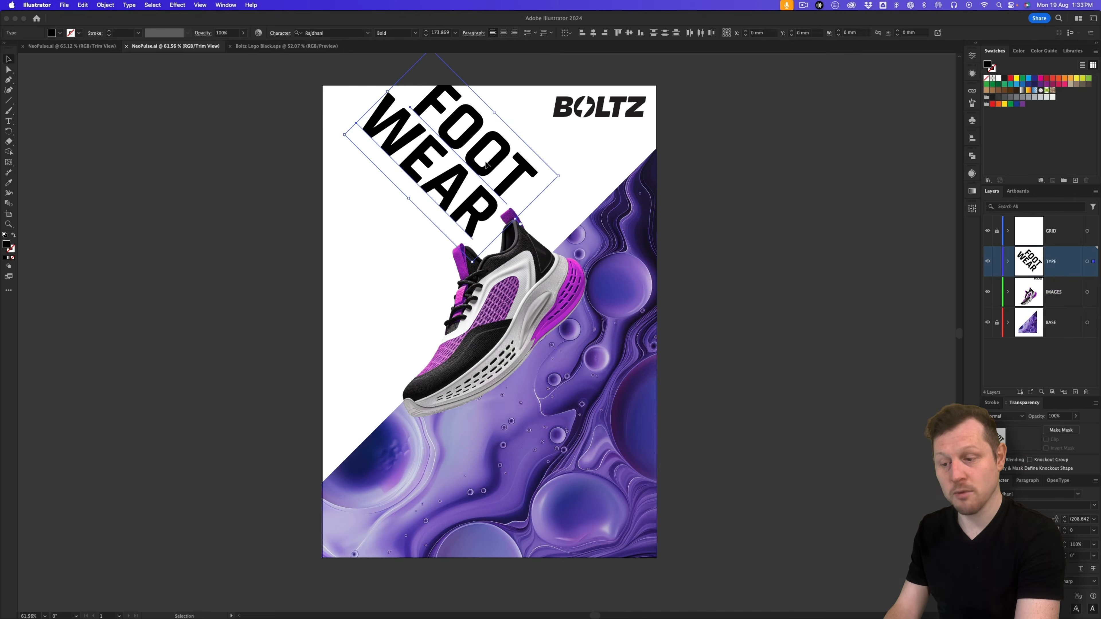
drag(457, 147, 532, 478)
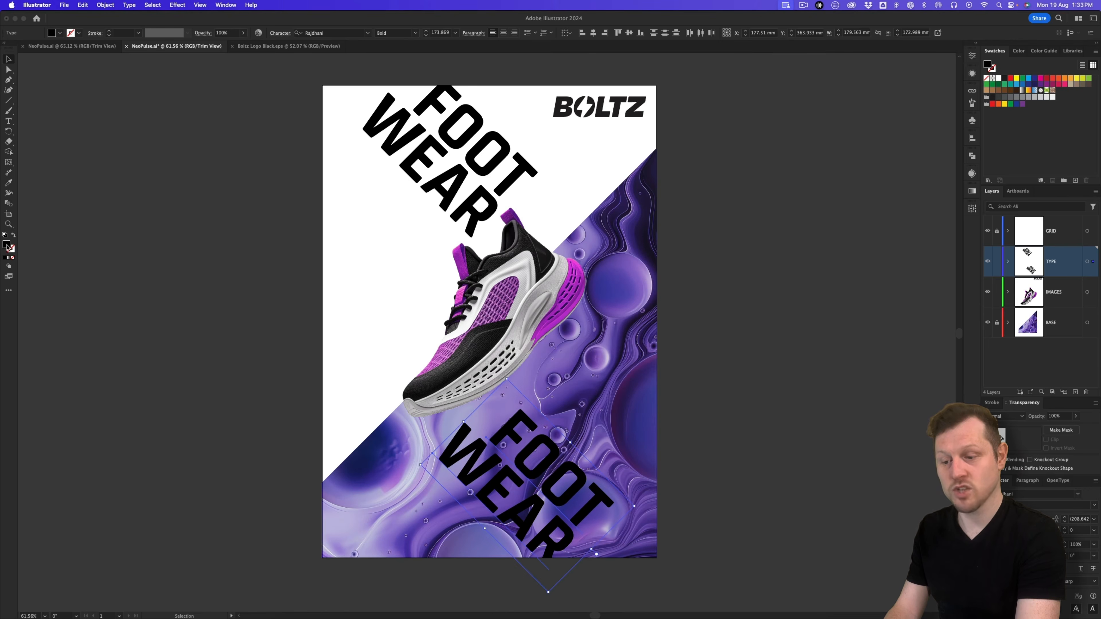
click(997, 78)
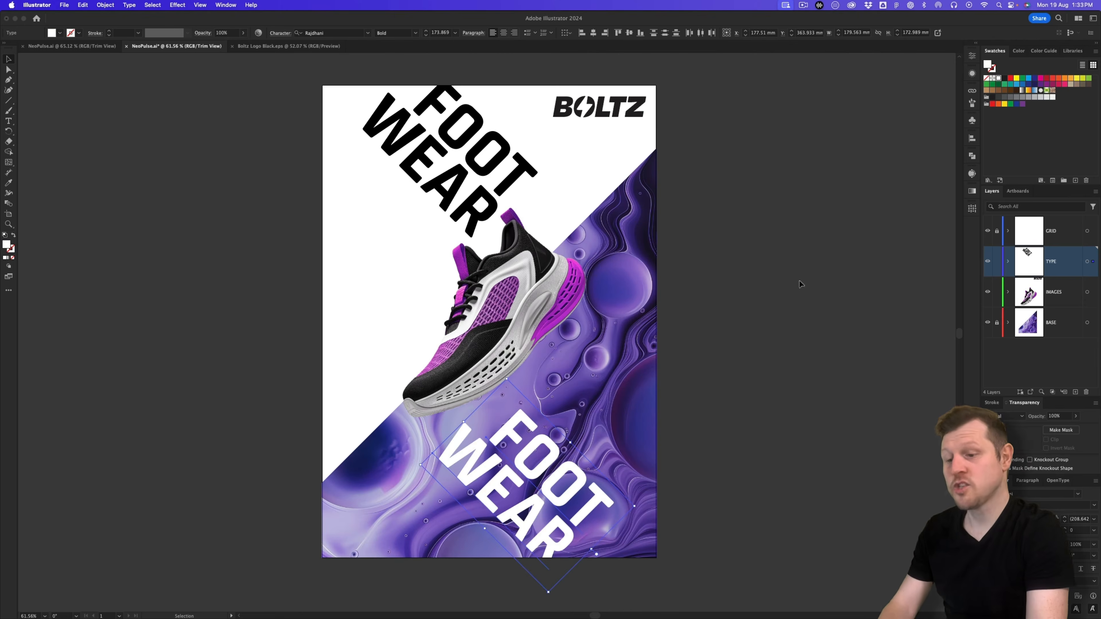
click(757, 328)
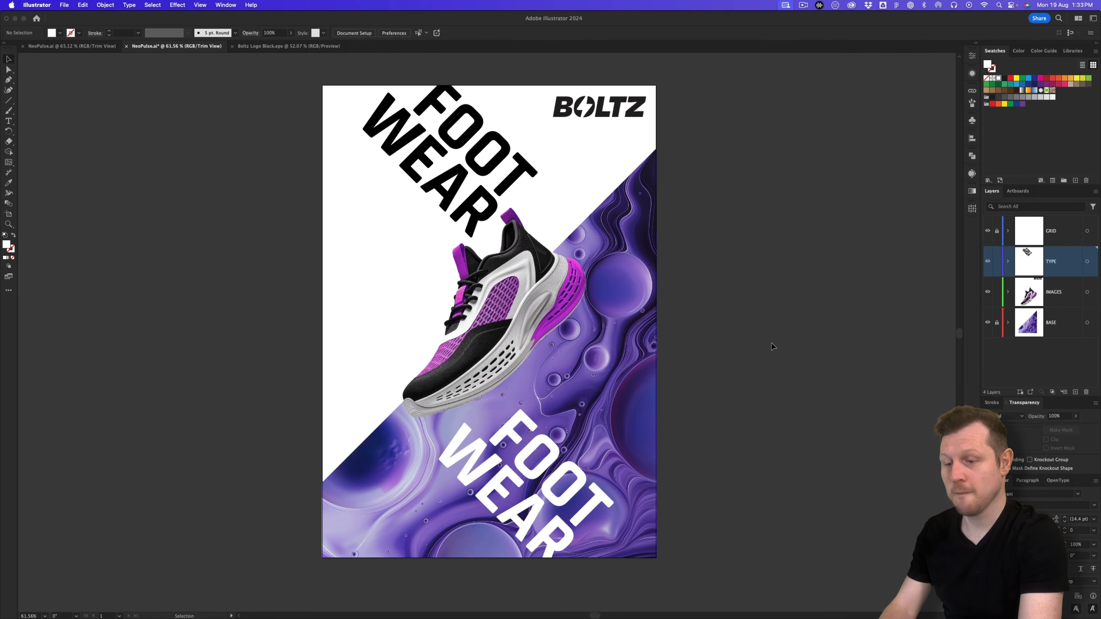
Step: Retype the white copy's words as FEAR and LESS
click(555, 459)
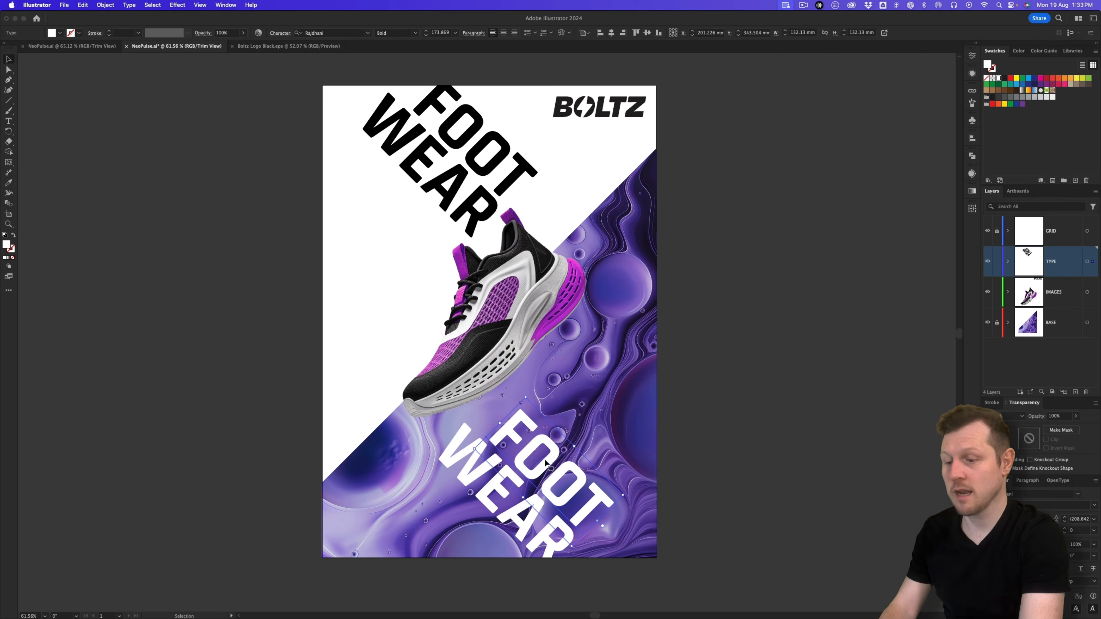
double_click(545, 462)
double_click(545, 459)
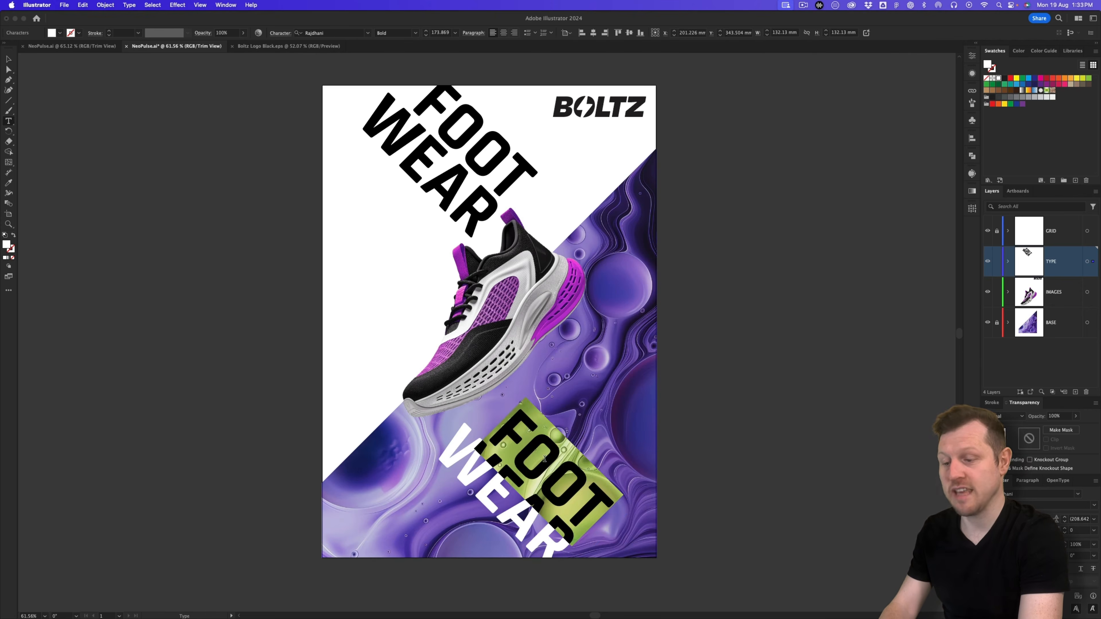
text(FEAR)
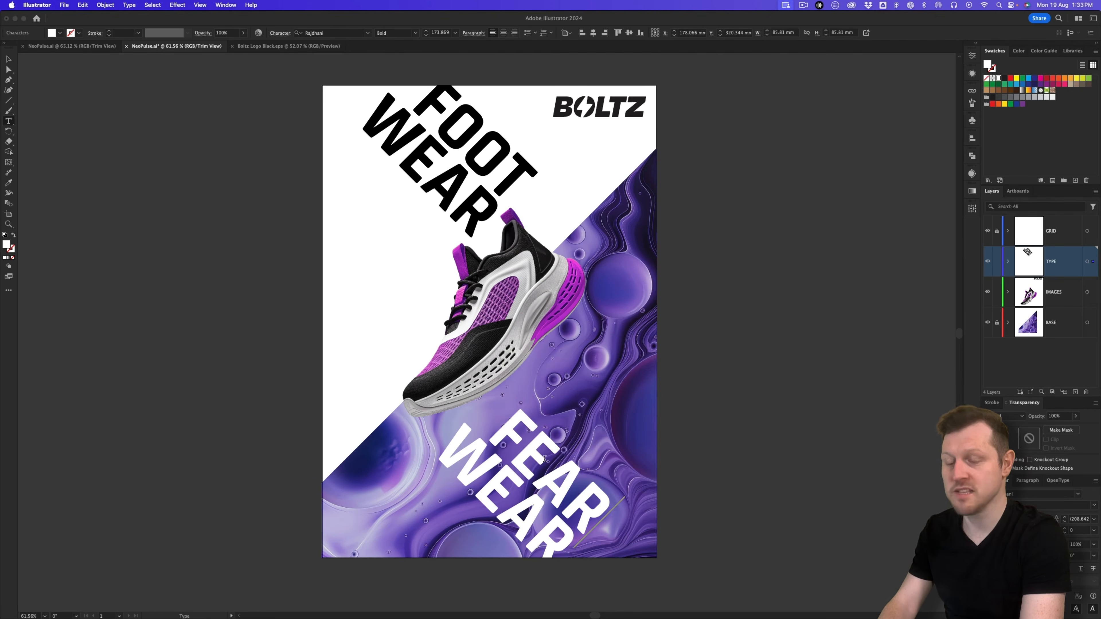
key(Escape)
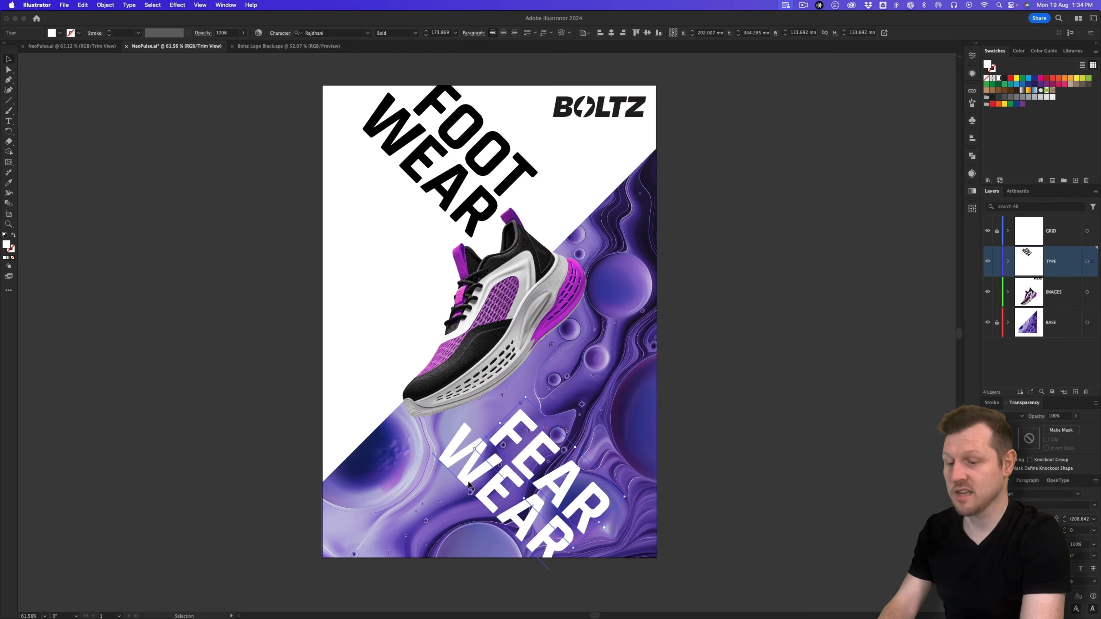
double_click(481, 477)
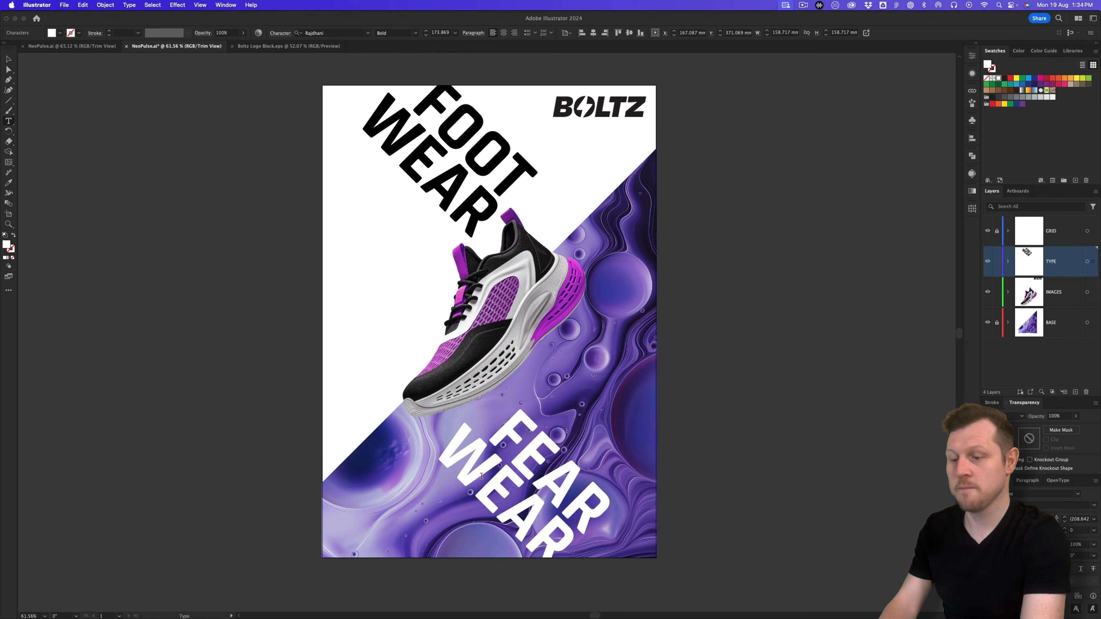
double_click(482, 478)
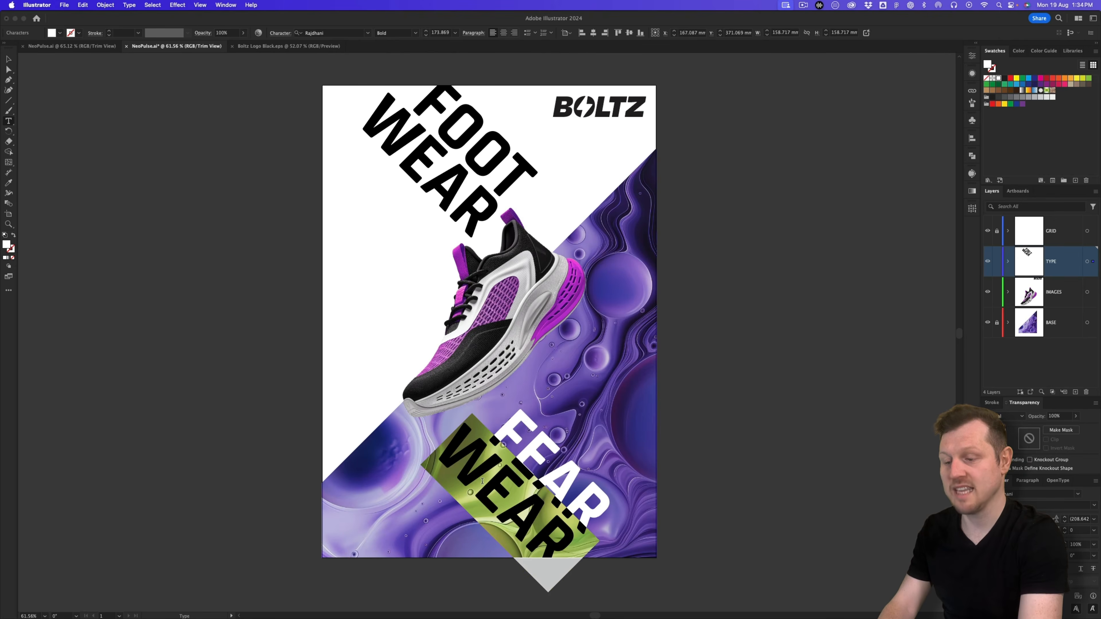
text(LESS)
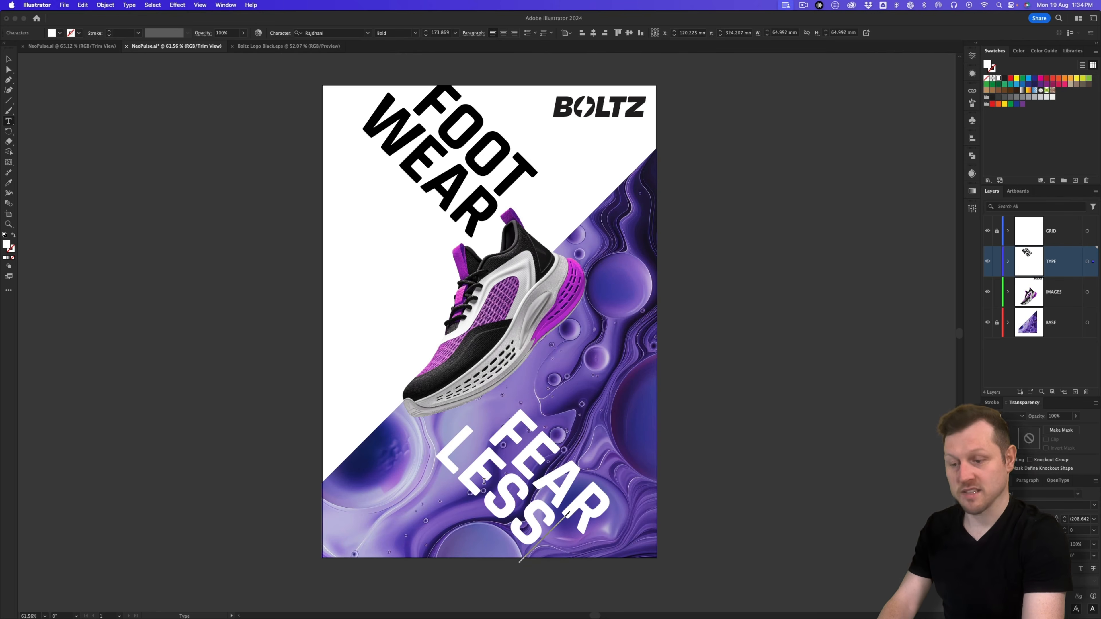
key(Escape)
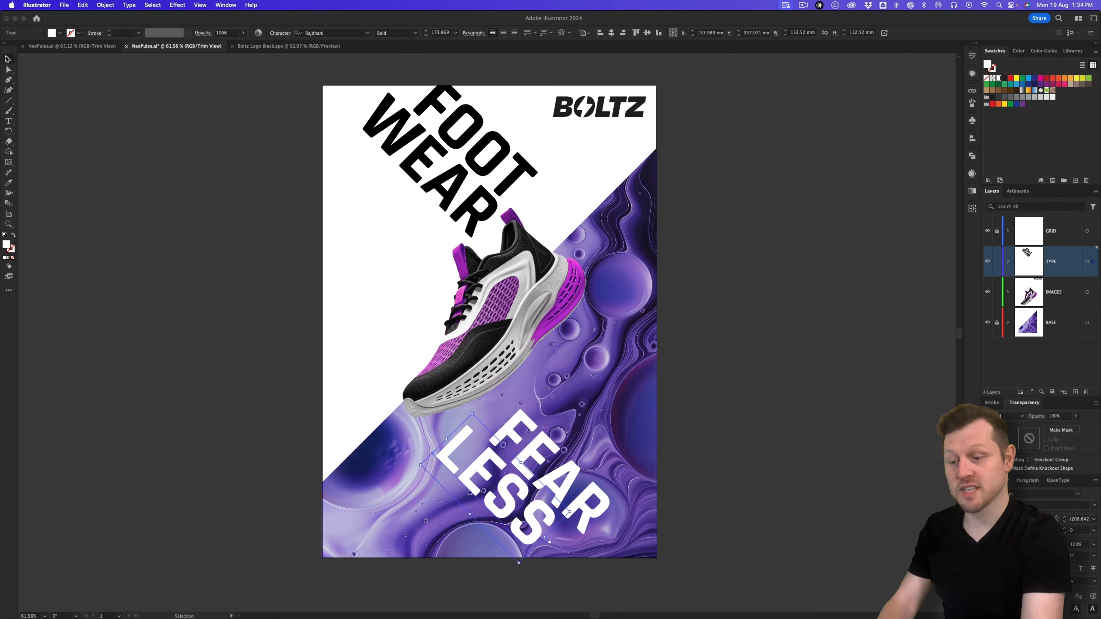
Step: Shift LESS down-right, then move FEAR and LESS together up-left
drag(472, 469, 542, 523)
shift+click(519, 464)
click(763, 390)
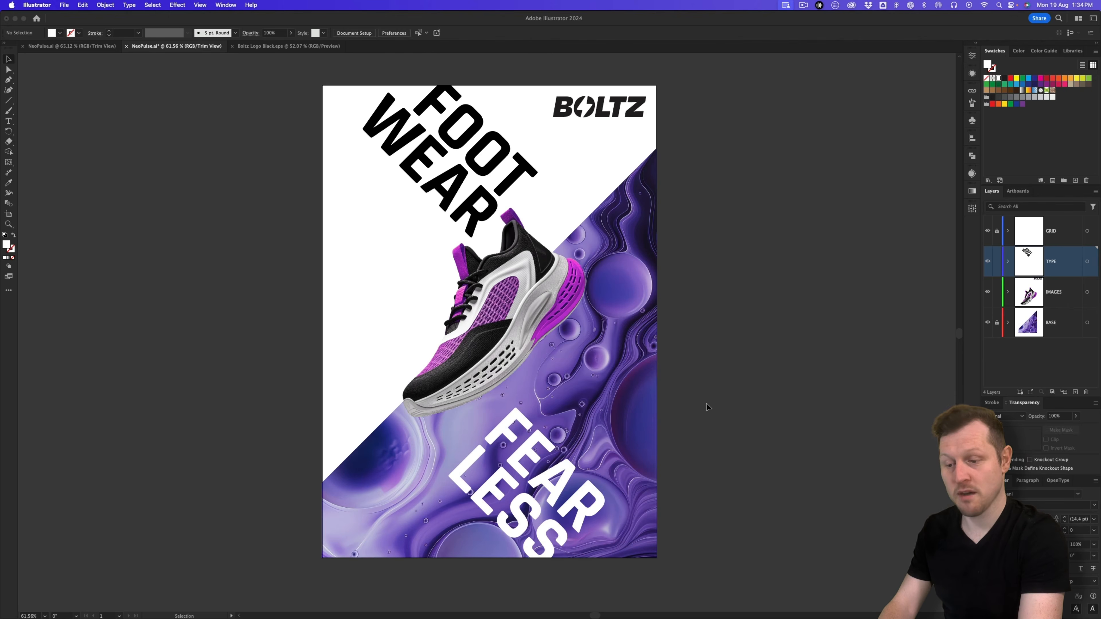
Step: Duplicate WEAR and retype the copy as FOR
click(424, 172)
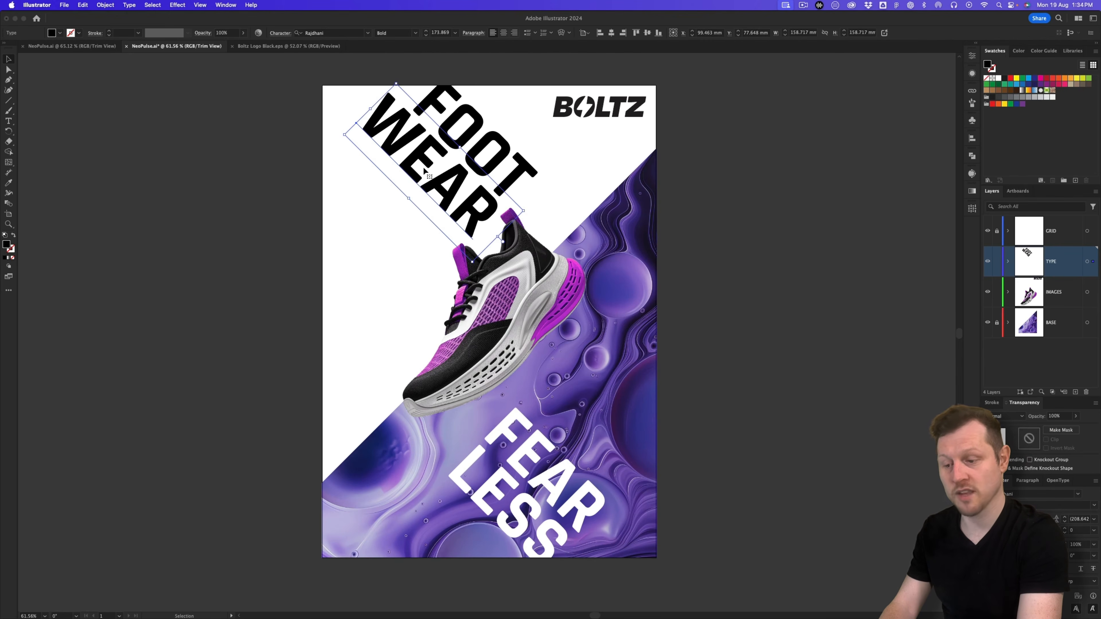
drag(425, 165, 373, 222)
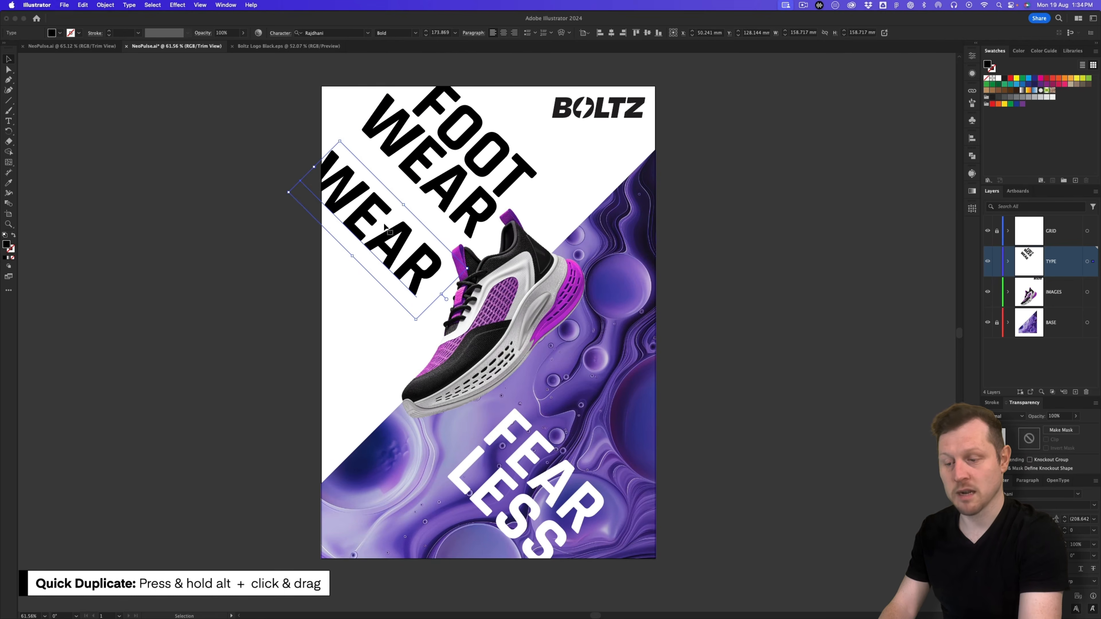
double_click(374, 222)
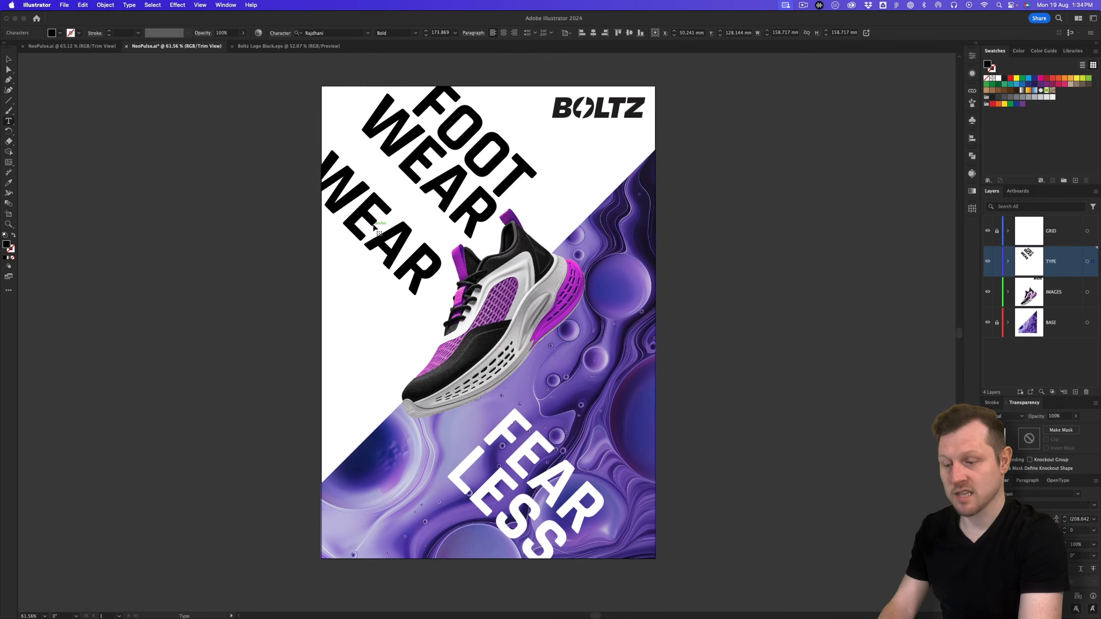
double_click(374, 223)
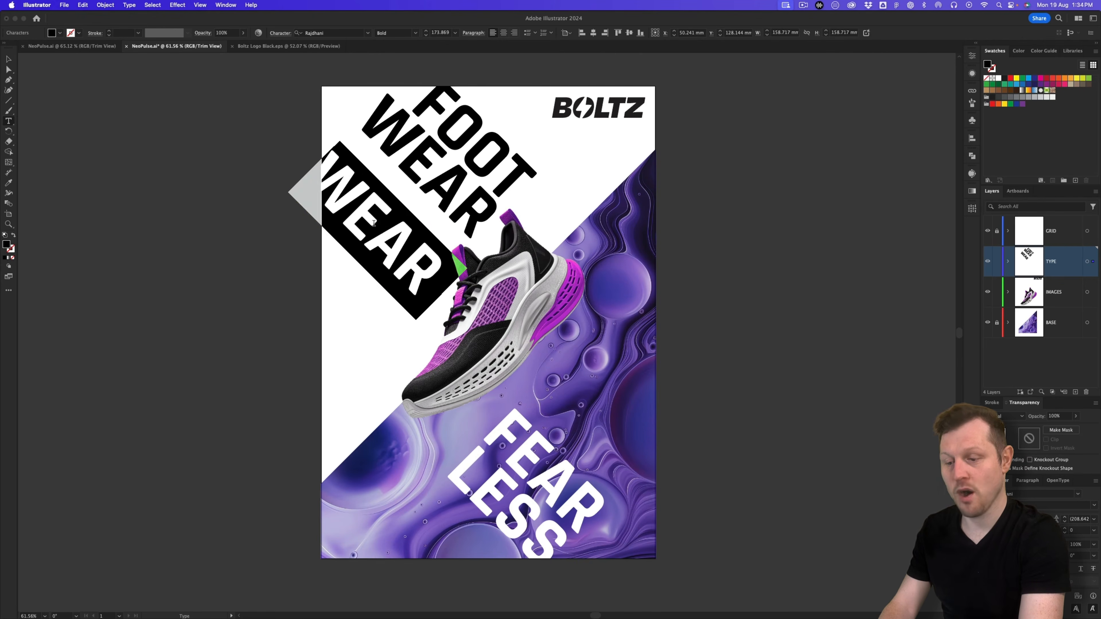
text(FOR)
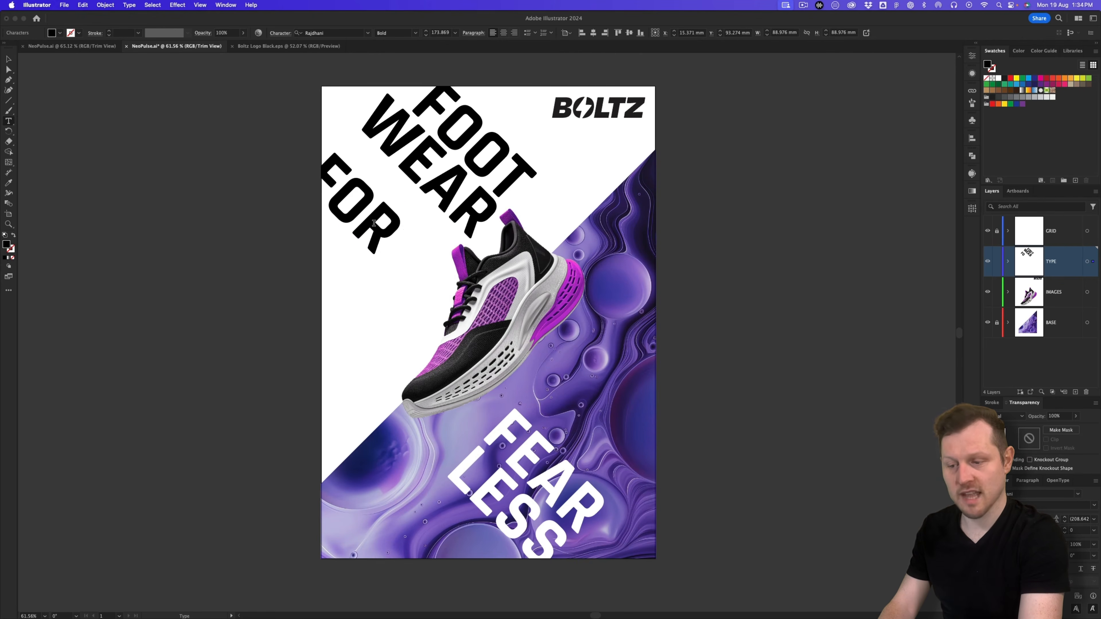
key(Escape)
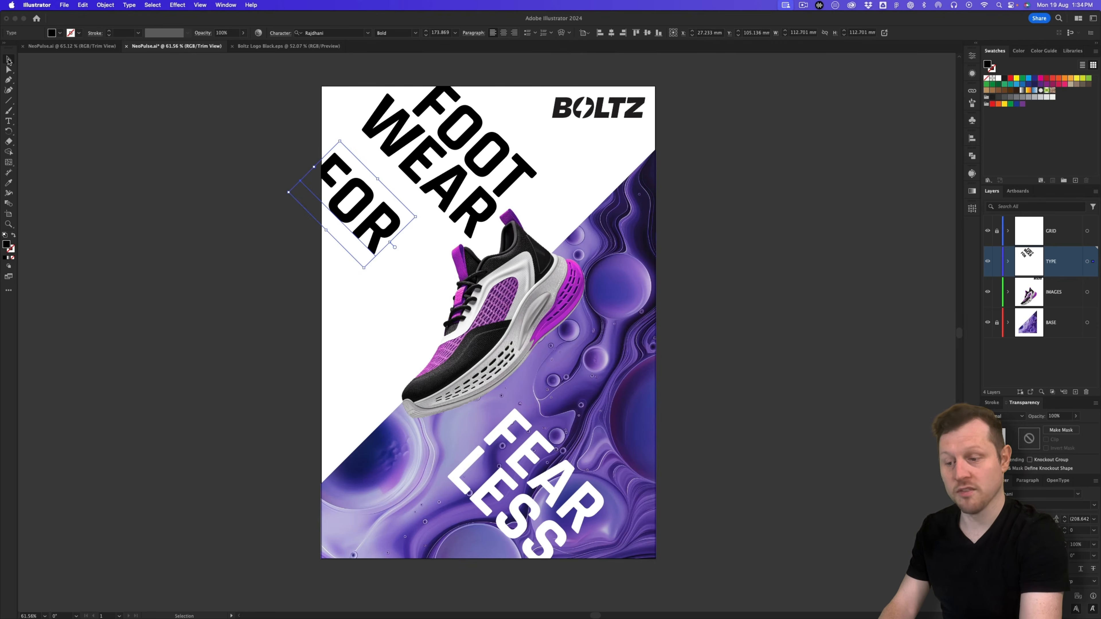
Step: Place a shrunken FOR just under WEAR and copy it above FEAR
drag(368, 202, 400, 222)
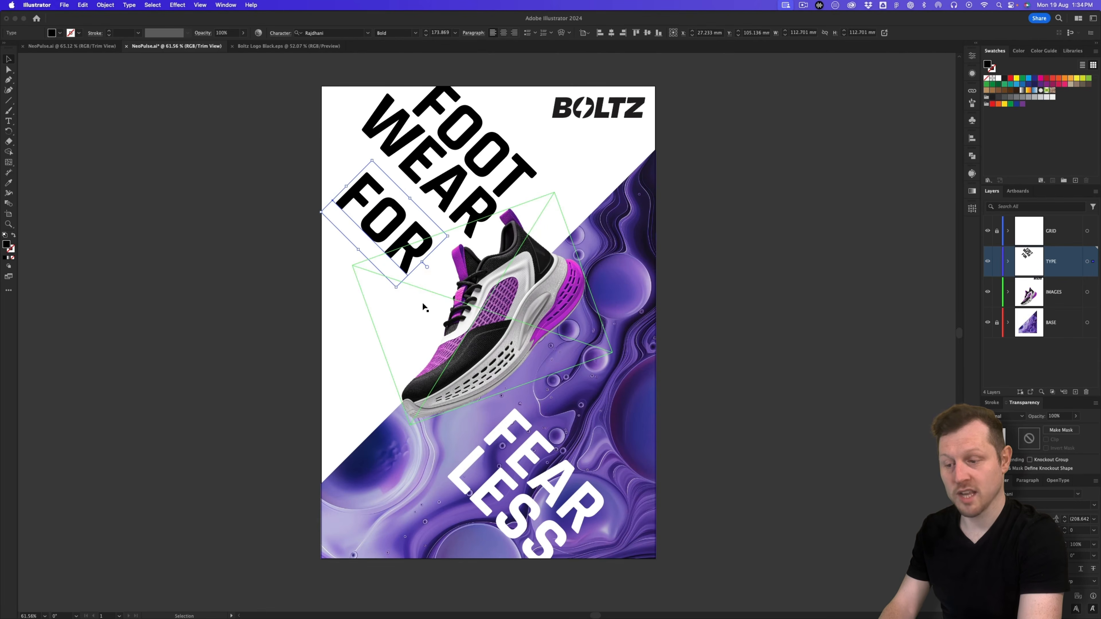
drag(397, 288, 441, 249)
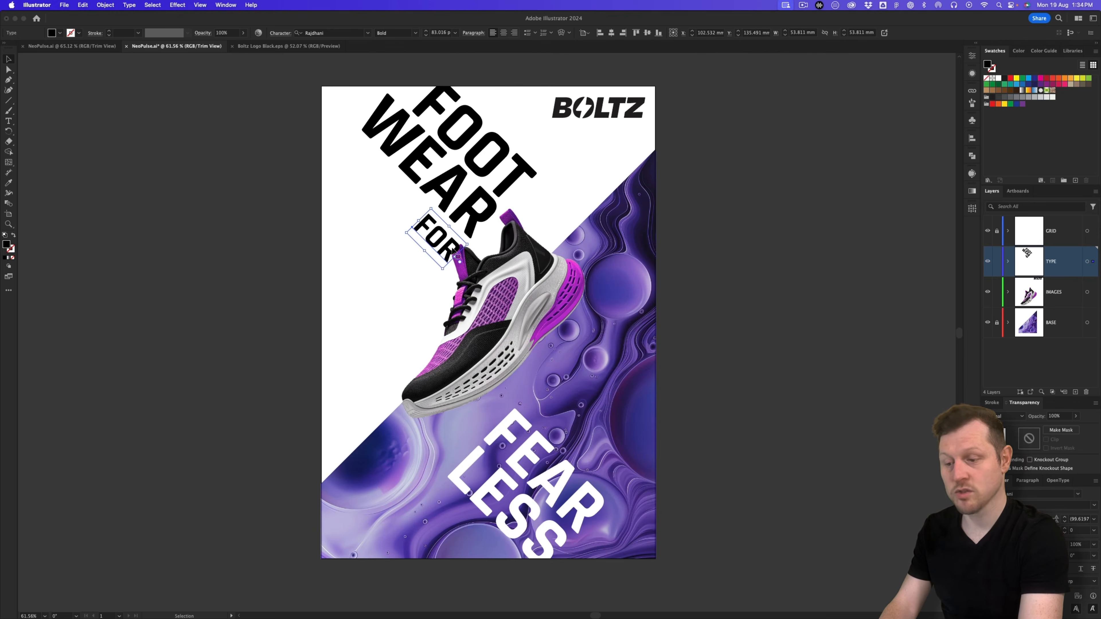
alt+drag(451, 254, 550, 415)
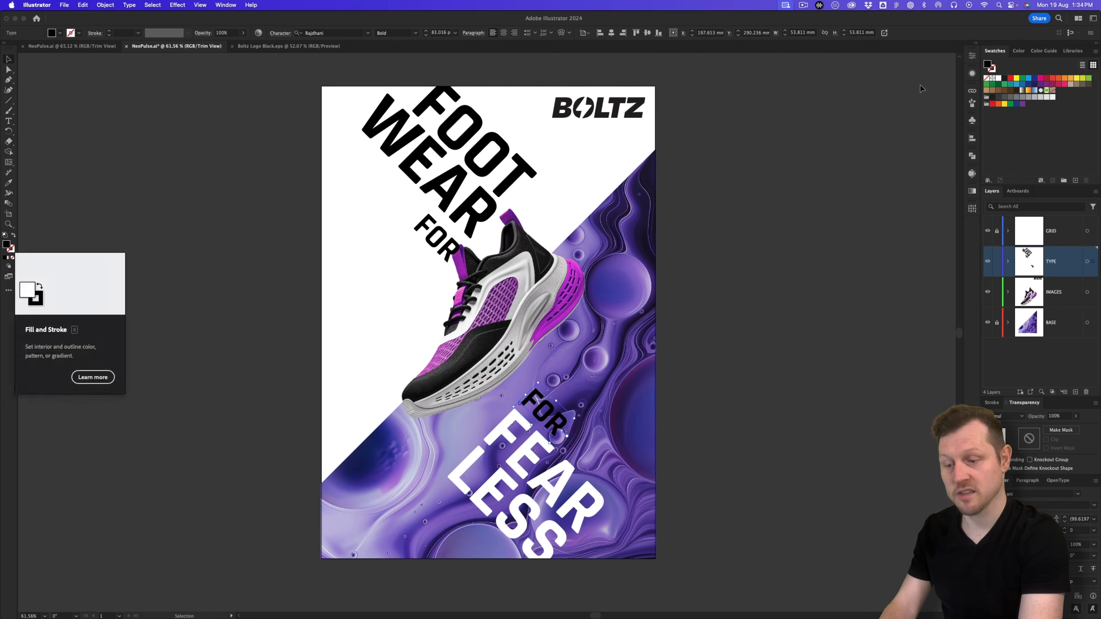
Step: Make the copy above FEAR white, retype it as THE, and nudge the shoe down-right
click(998, 79)
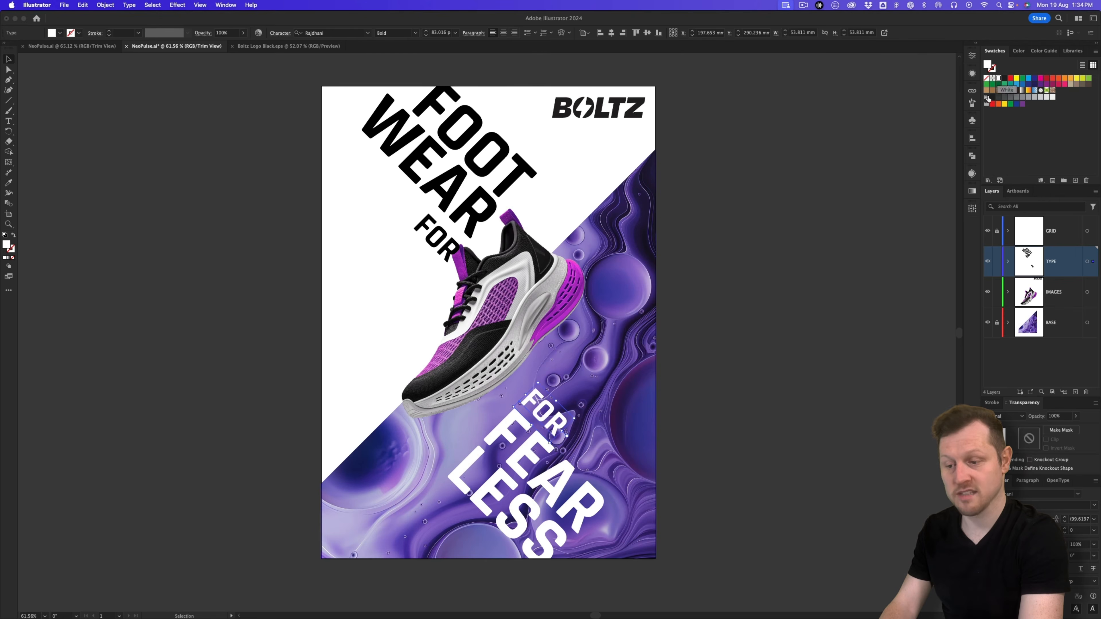
double_click(545, 414)
double_click(545, 414)
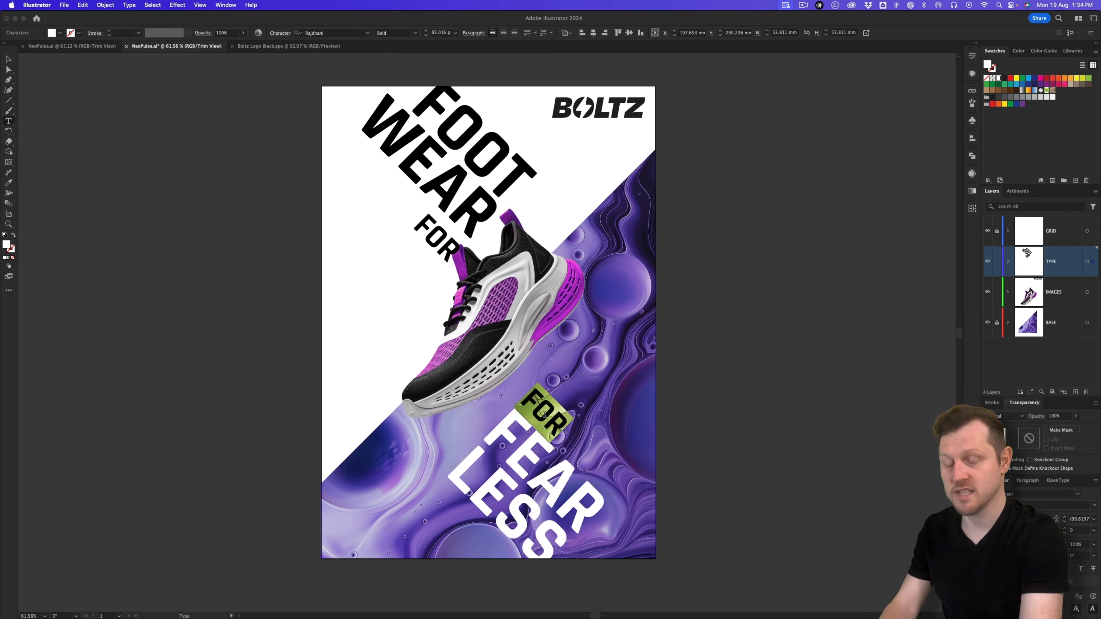
text(THE)
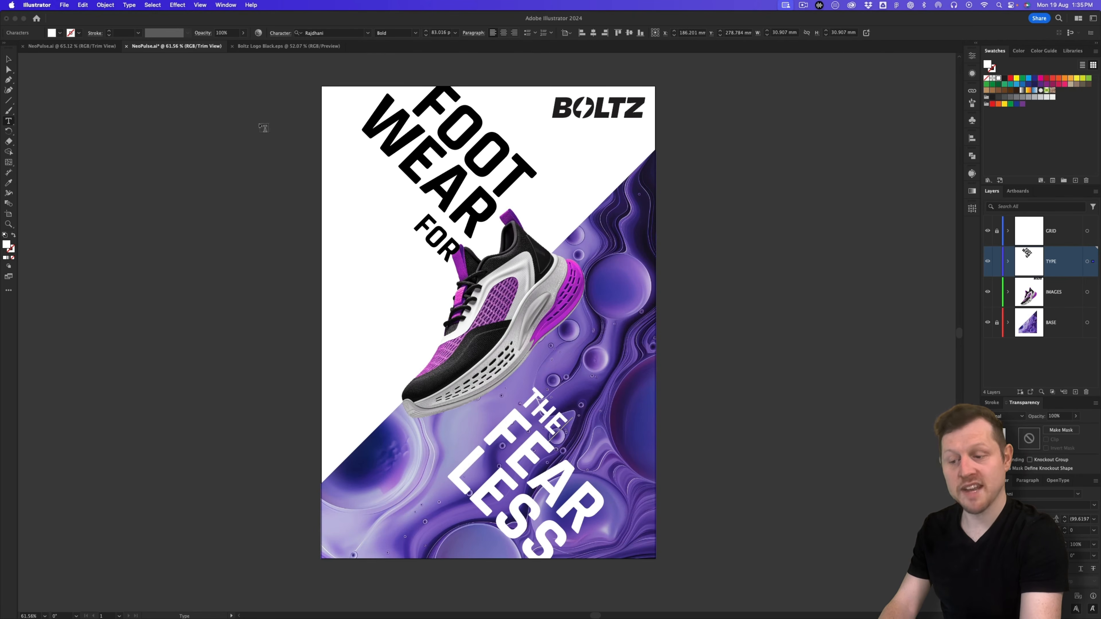
click(8, 59)
click(541, 407)
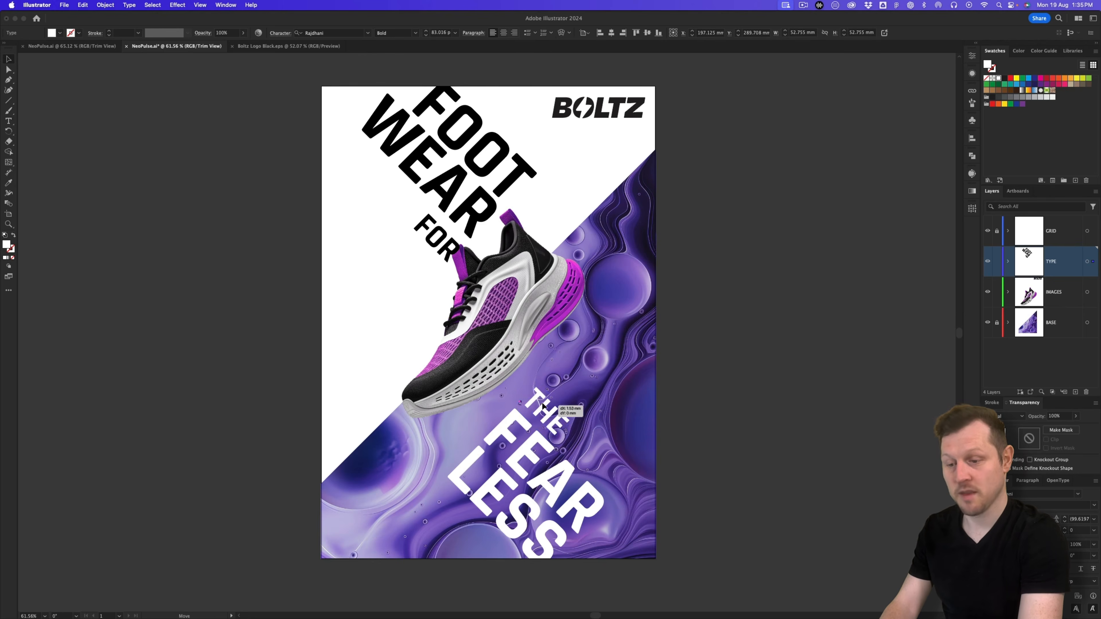
drag(518, 312, 523, 322)
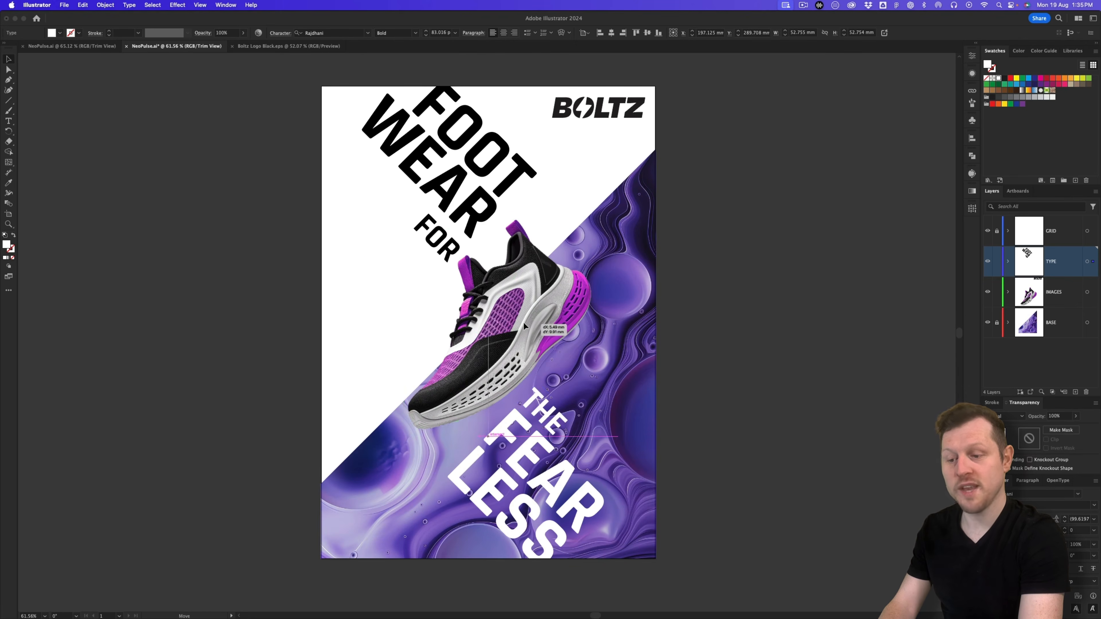
Step: Toggle Trim View off to check the bleed, then back on
click(201, 5)
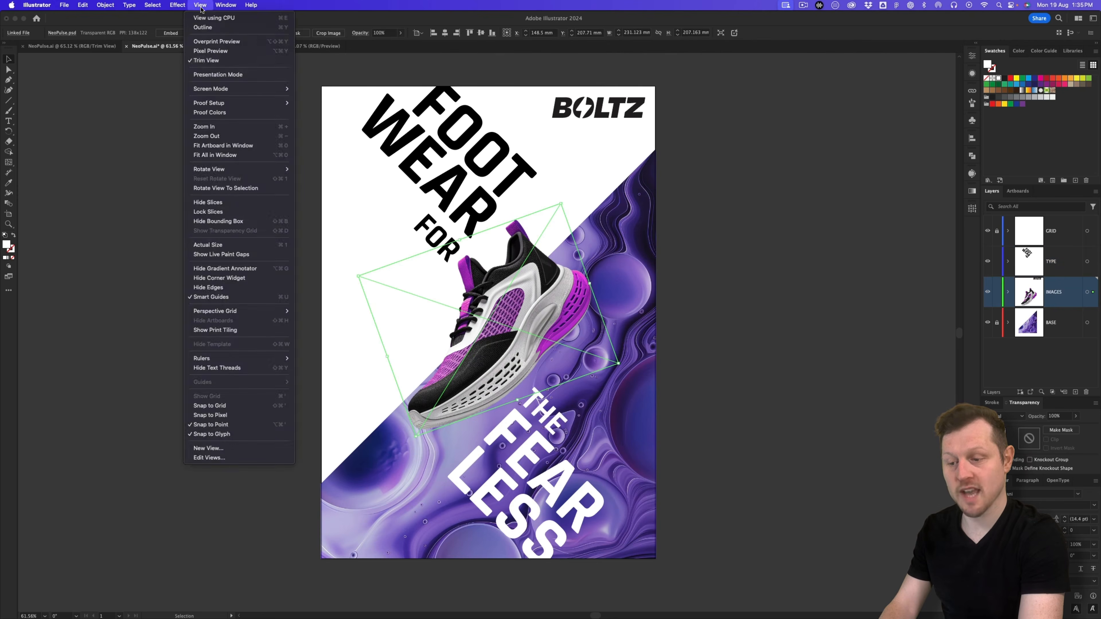
click(215, 62)
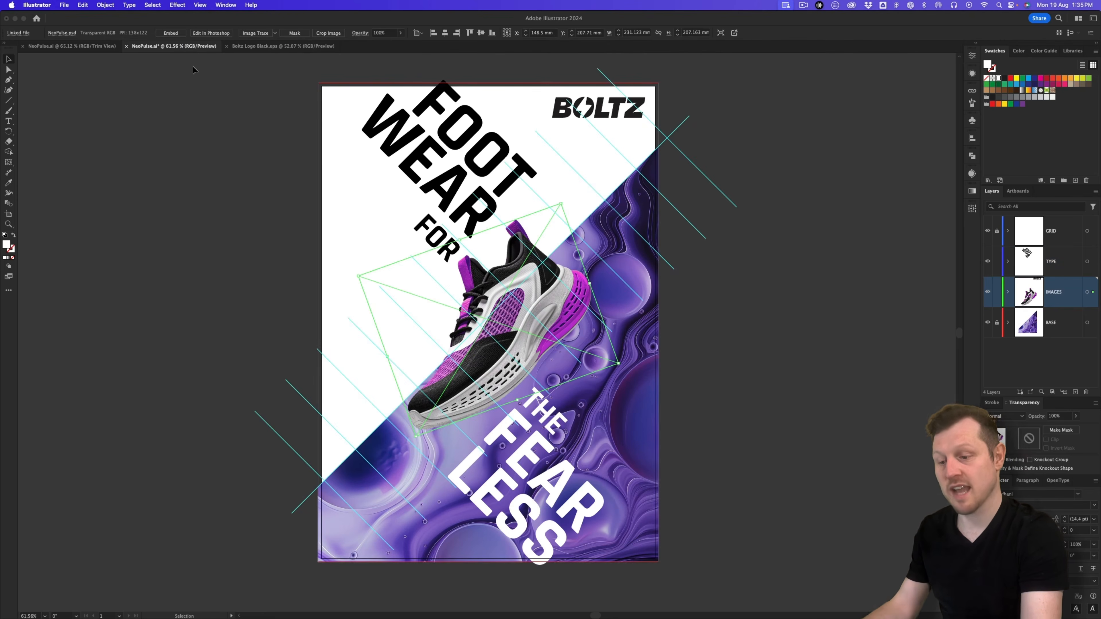
click(200, 5)
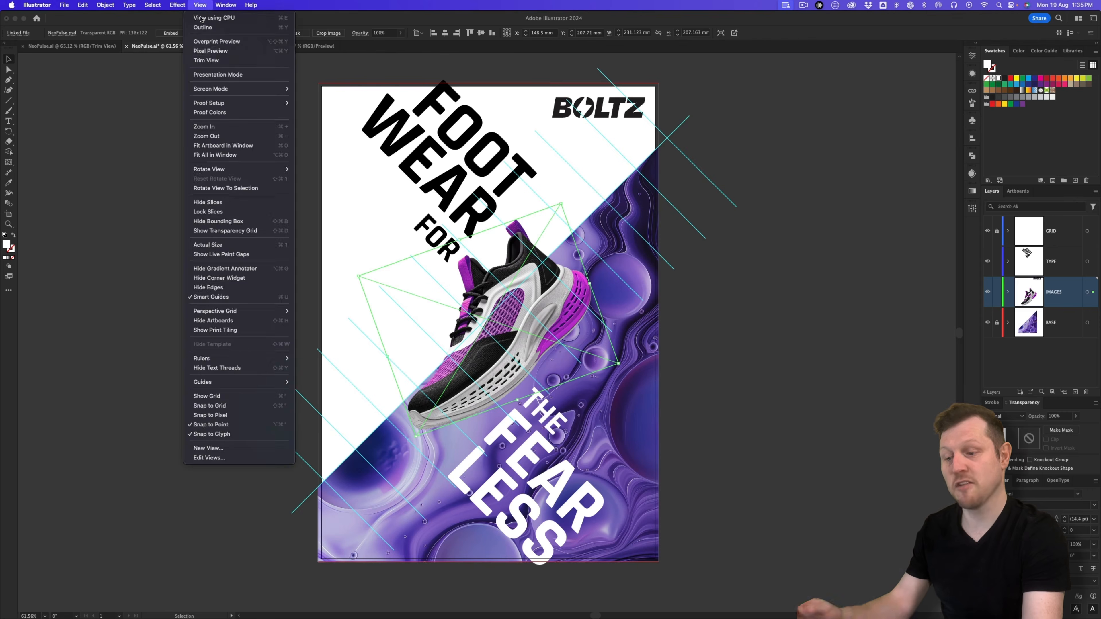
click(207, 60)
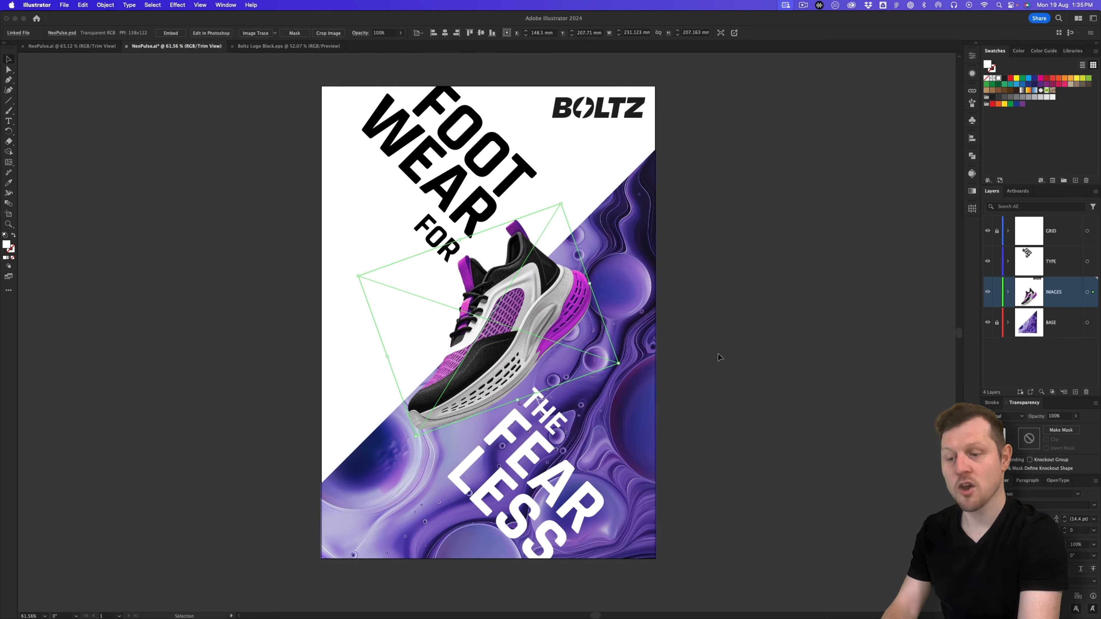
Step: Nudge FOR right and the shoe left, then switch to the NeoPulse.ai reference document
click(826, 306)
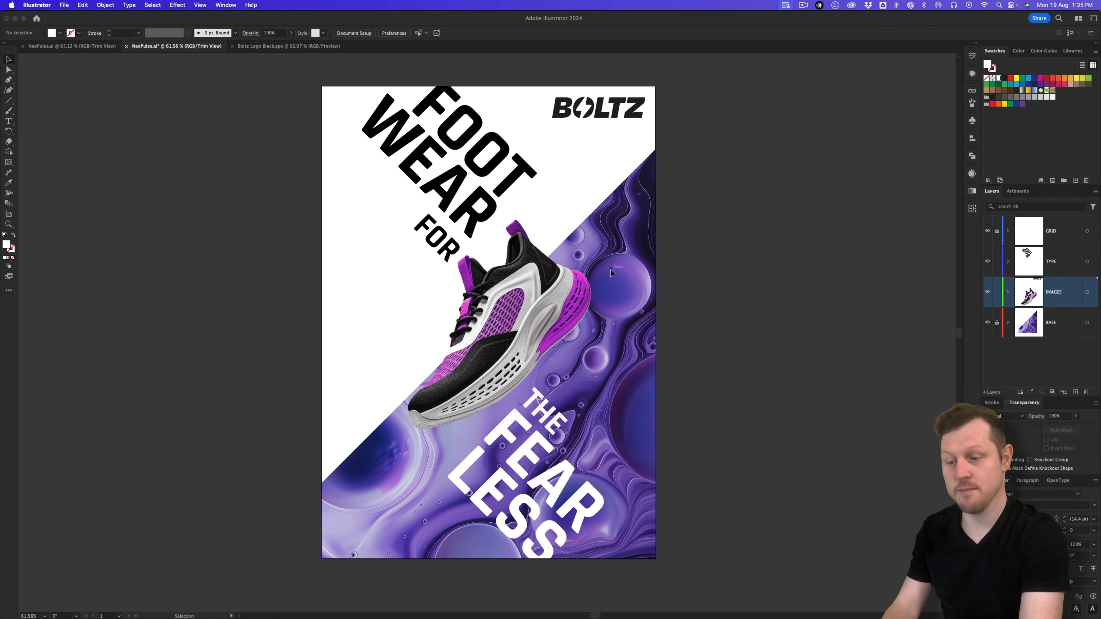
drag(440, 238, 448, 239)
drag(553, 318, 560, 310)
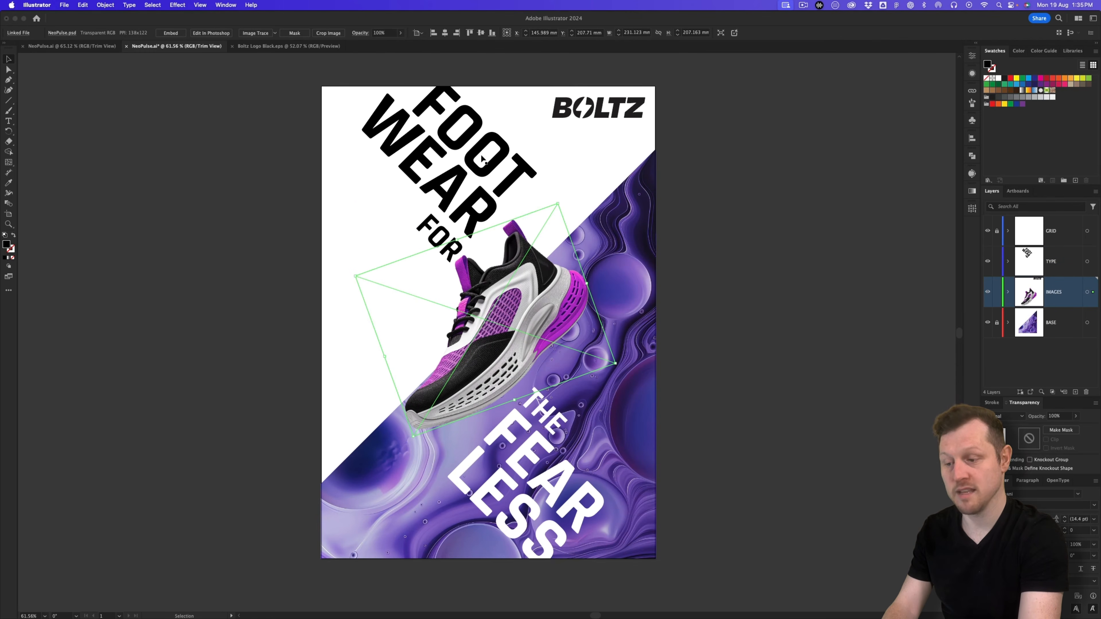
click(265, 314)
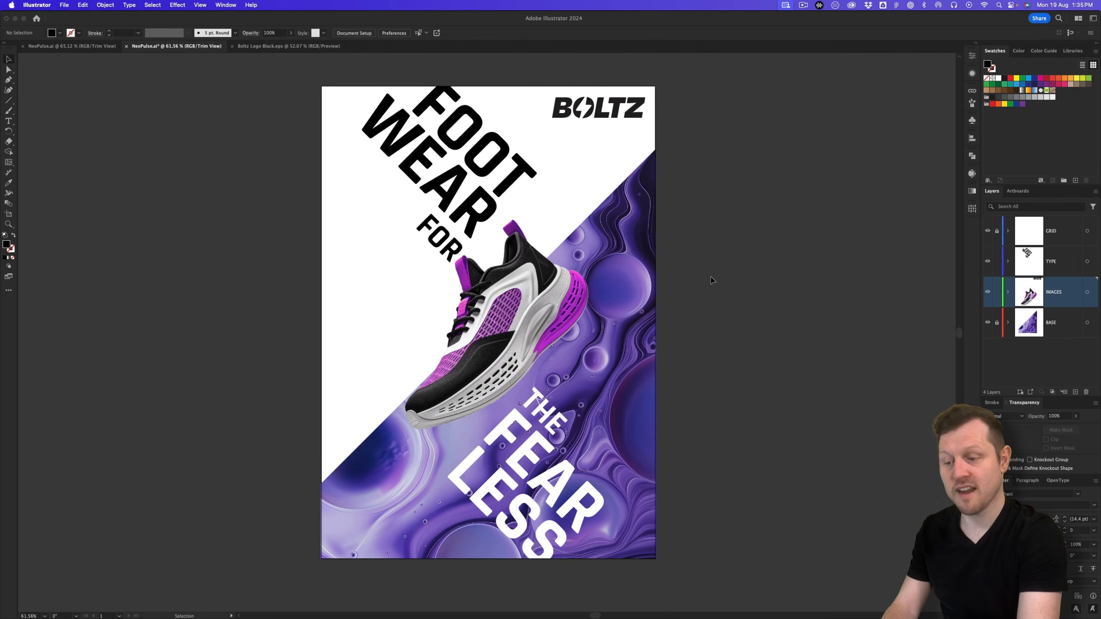
click(86, 46)
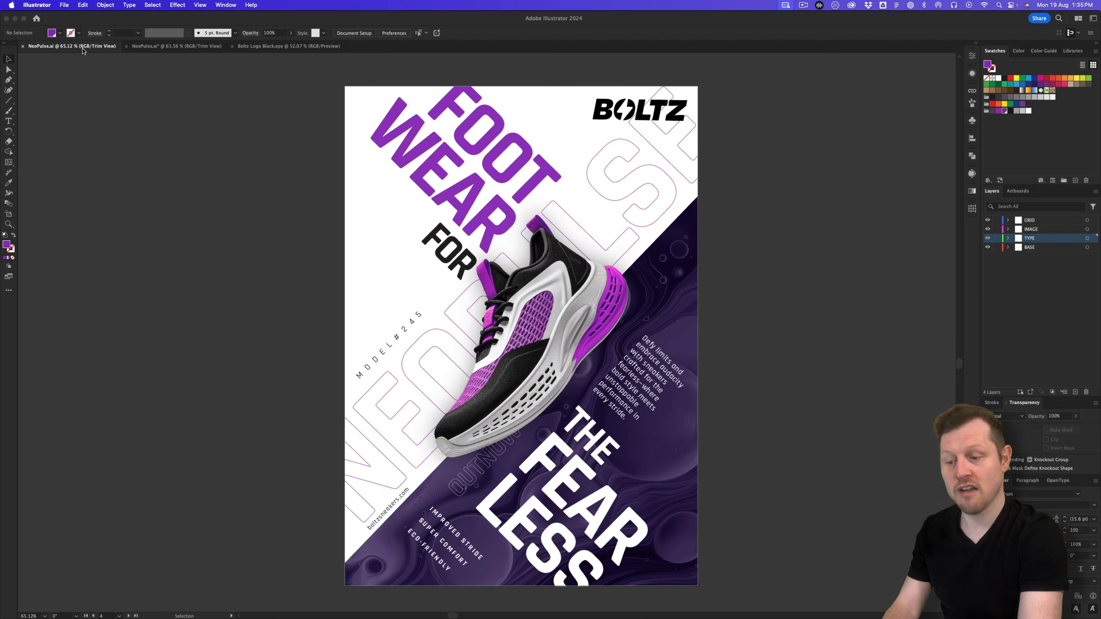
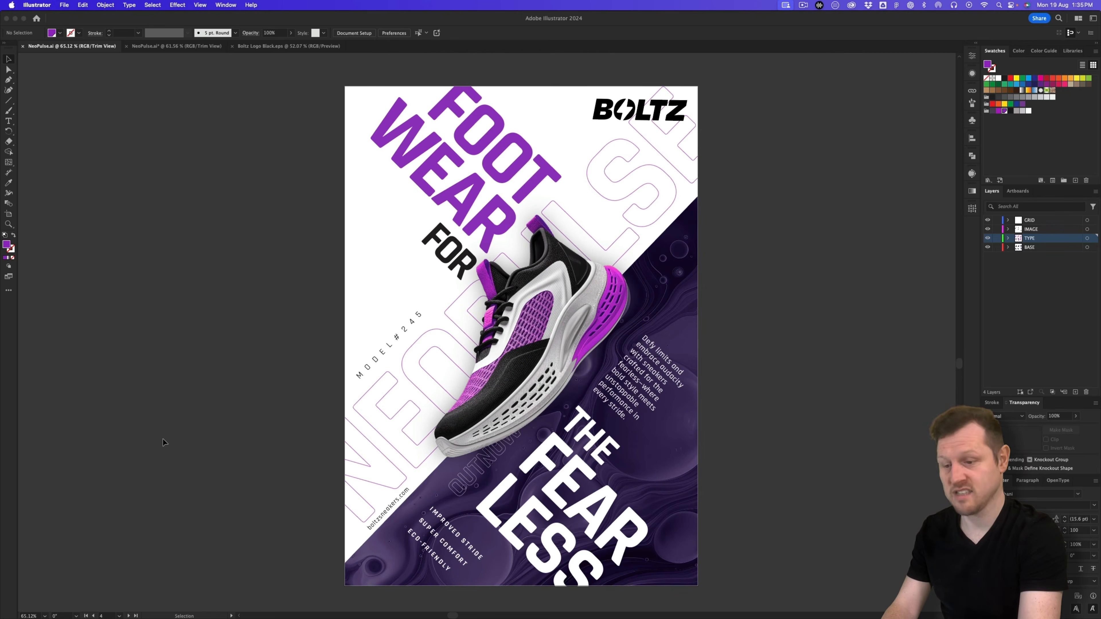
Step: Duplicate WEAR, rotate the copy 45° and move it down-left, then turn off Trim View
click(151, 46)
click(420, 166)
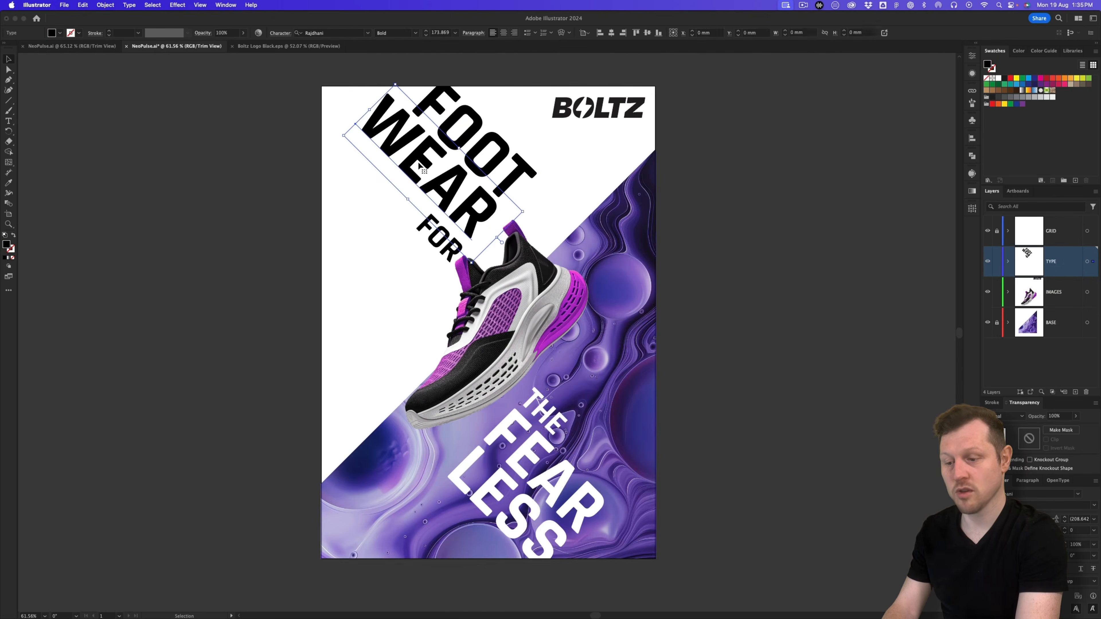
drag(430, 162, 371, 262)
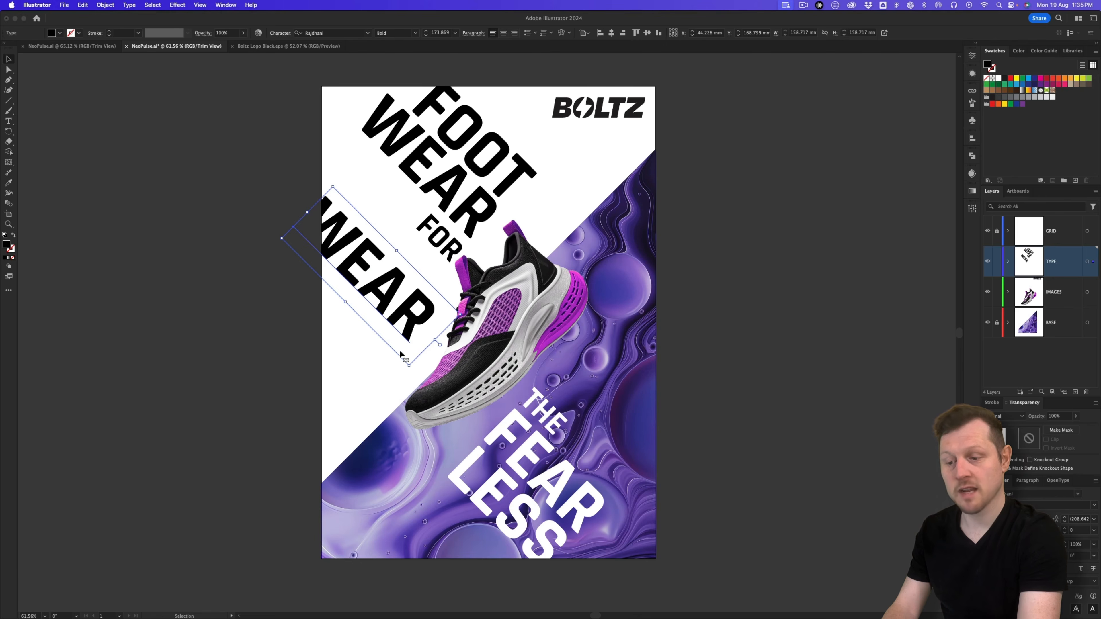
drag(411, 366, 433, 252)
drag(373, 273, 373, 361)
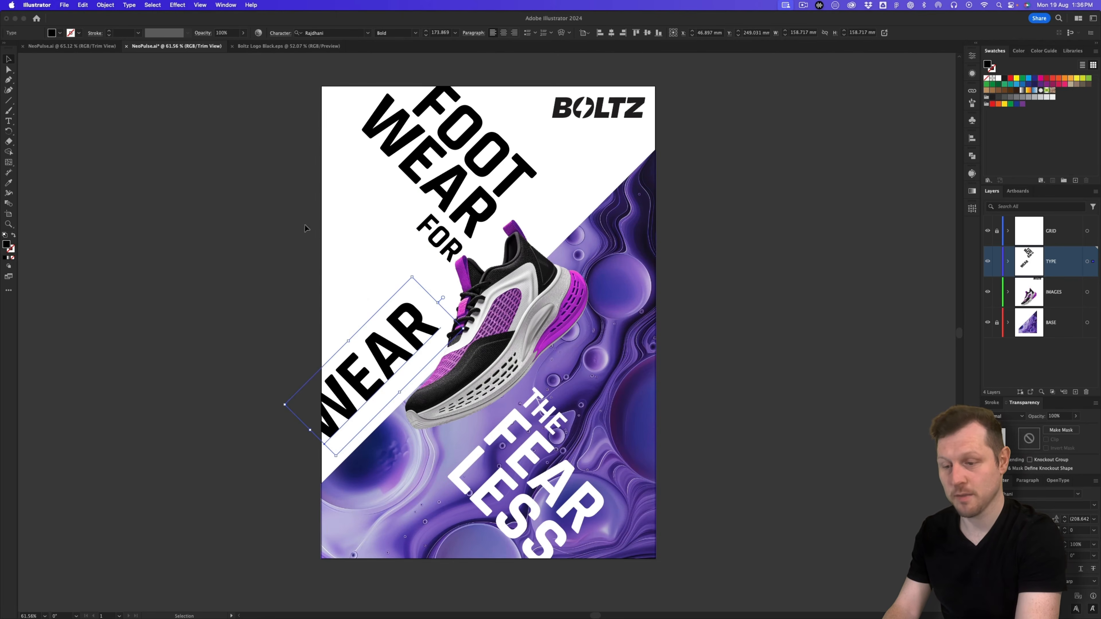
click(200, 5)
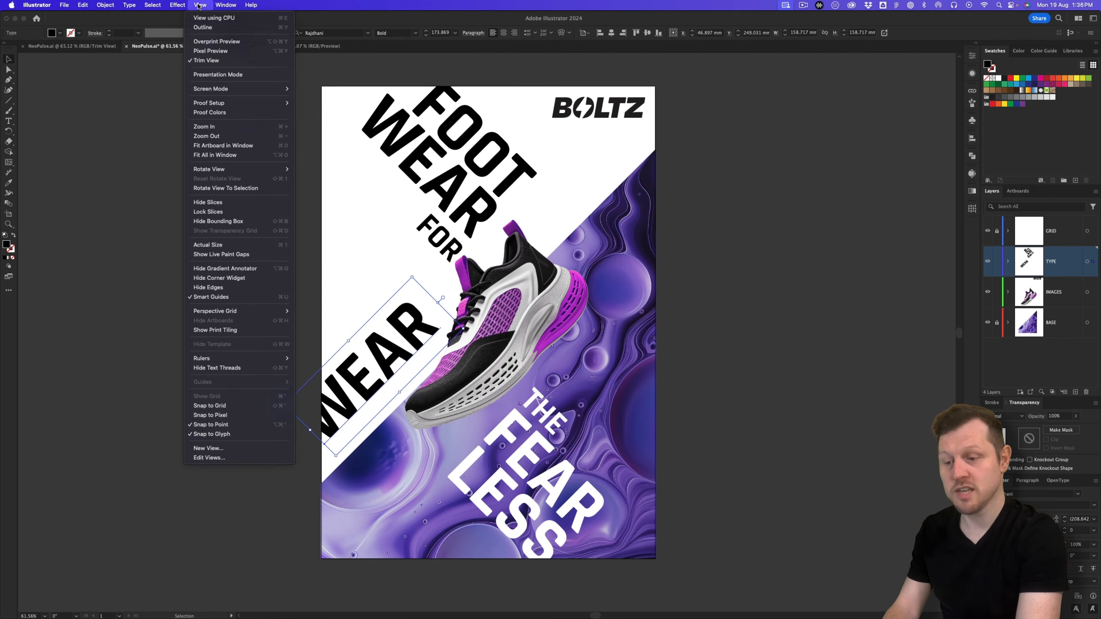
click(209, 61)
Step: Replace the diagonal WEAR copy's text with NEOPULSE
drag(397, 353, 396, 343)
double_click(396, 343)
double_click(396, 343)
text(NEOPULSE)
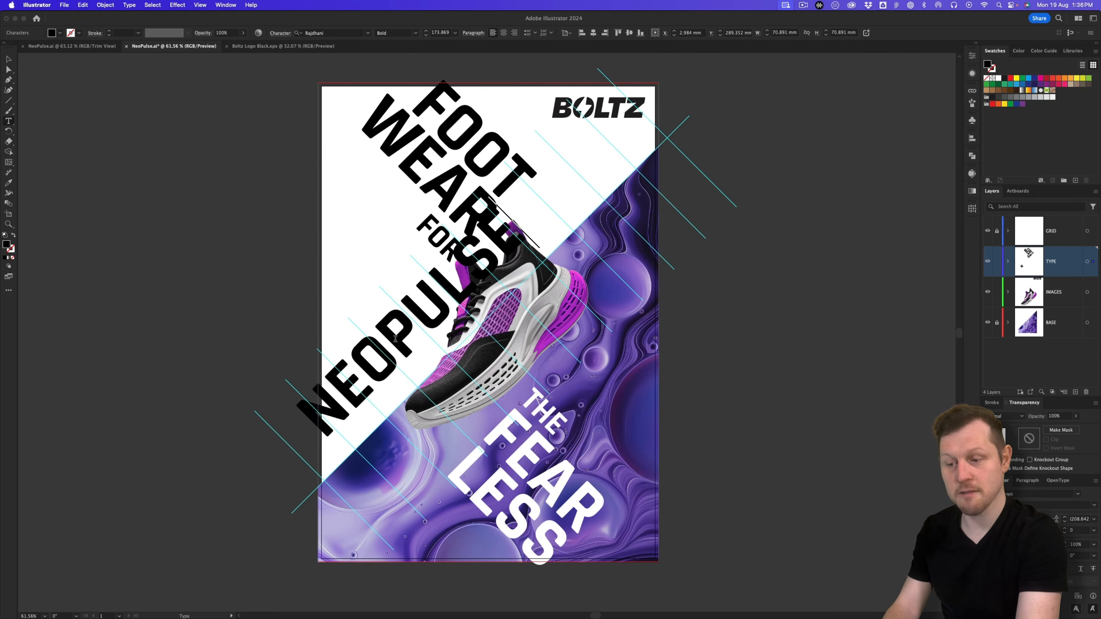
key(Escape)
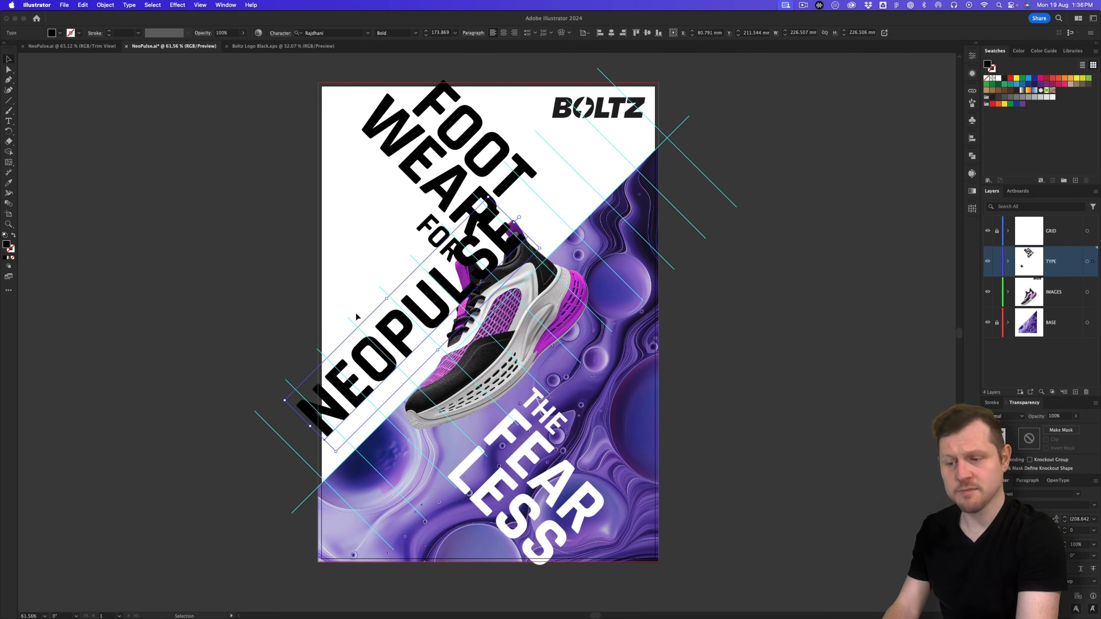
Step: Move NEOPULSE down-left along the diagonal and enlarge it toward the upper right
drag(401, 333, 404, 365)
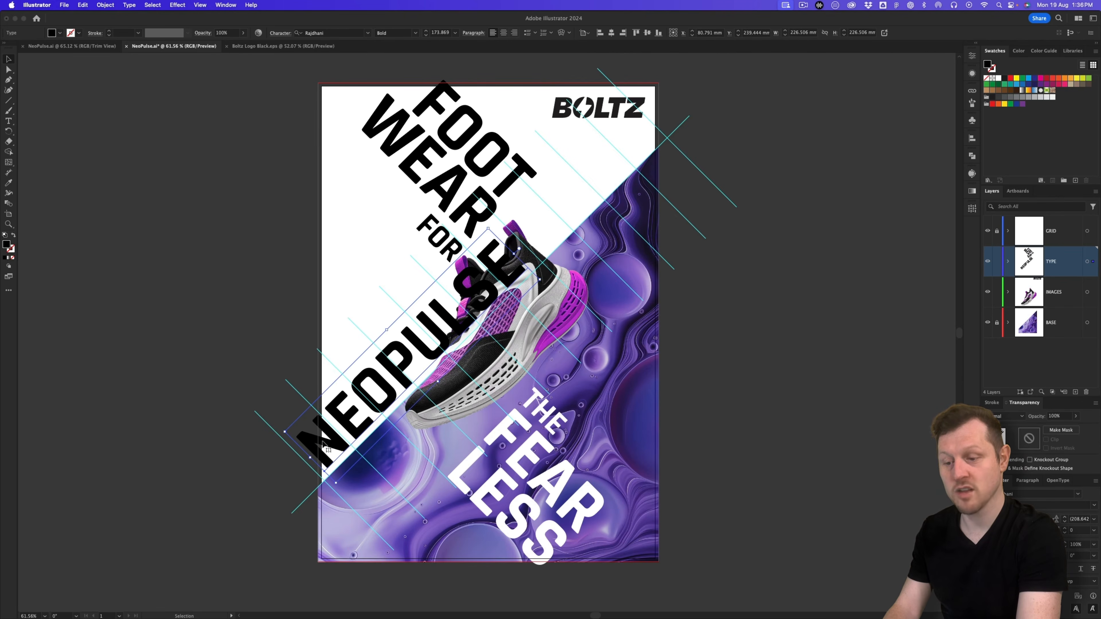
drag(387, 389, 390, 390)
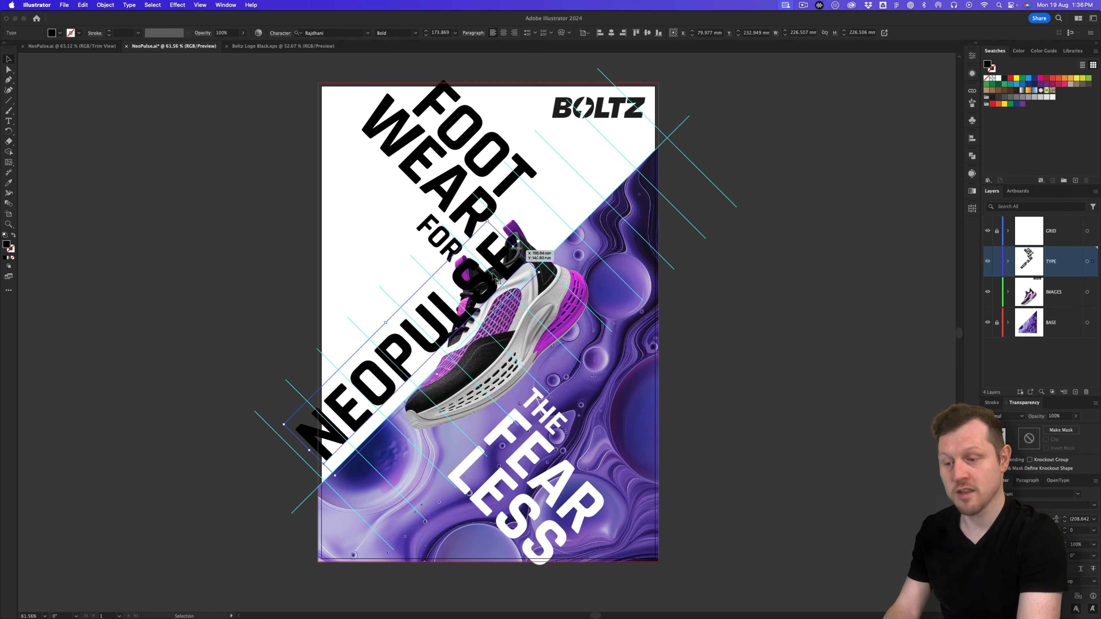
drag(451, 314, 457, 316)
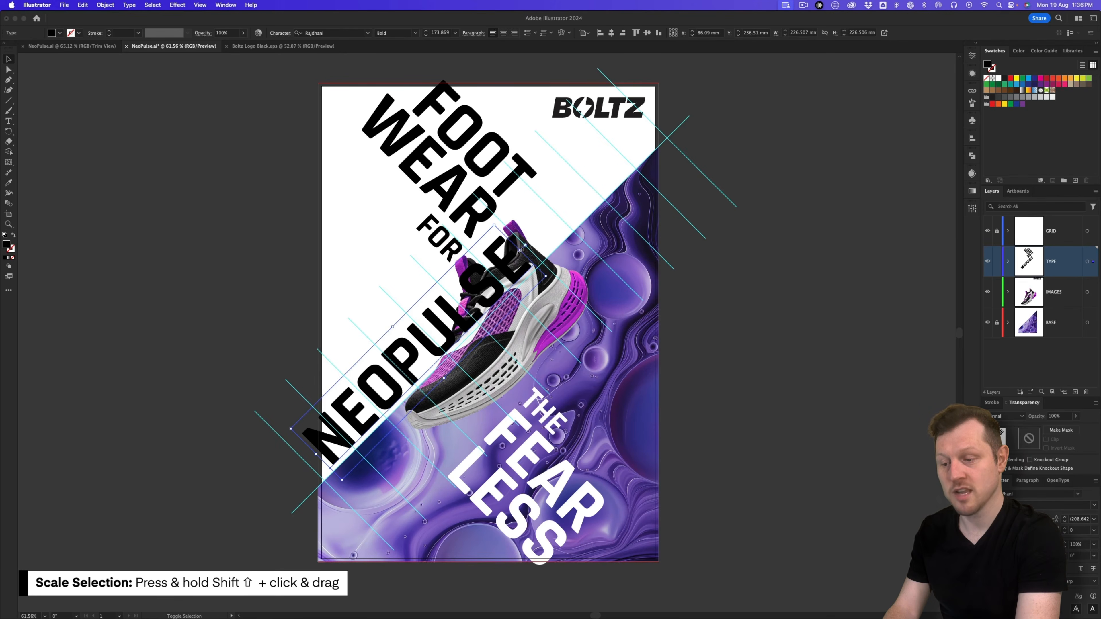
drag(522, 250, 653, 98)
drag(591, 160, 580, 157)
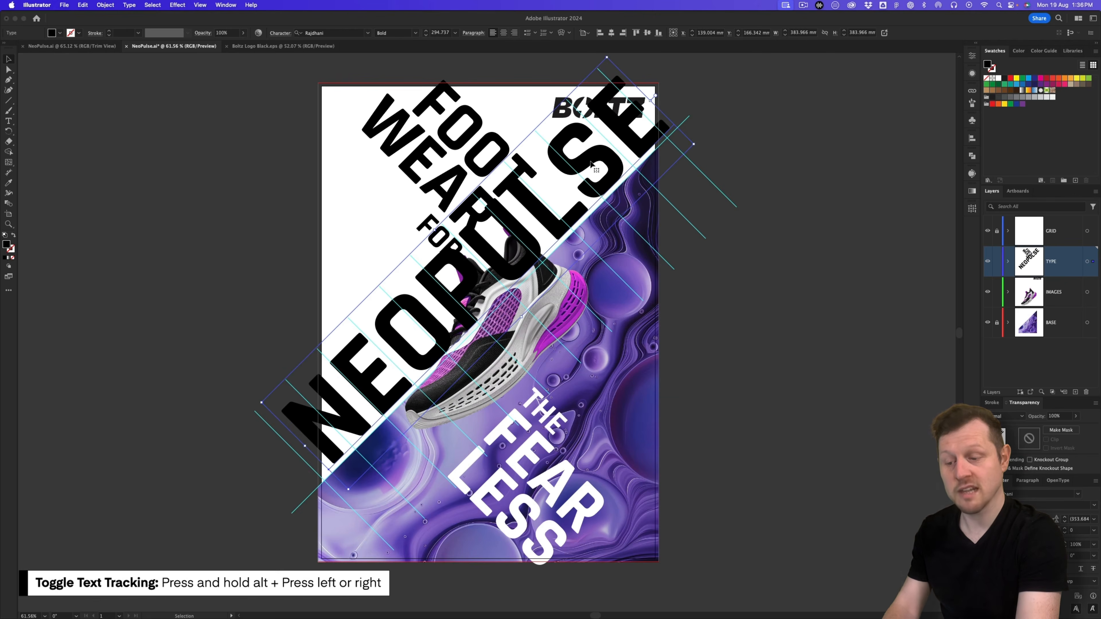
Step: Tighten the NEOPULSE letter spacing to -80
key(alt+Left)
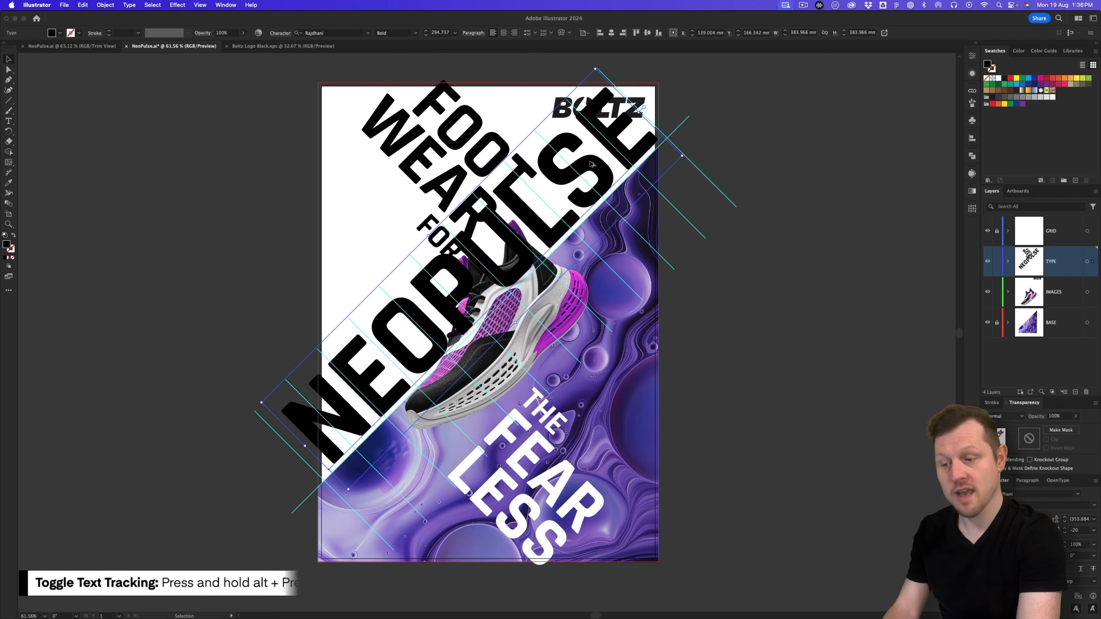
key(alt+Left)
key(alt+Left)
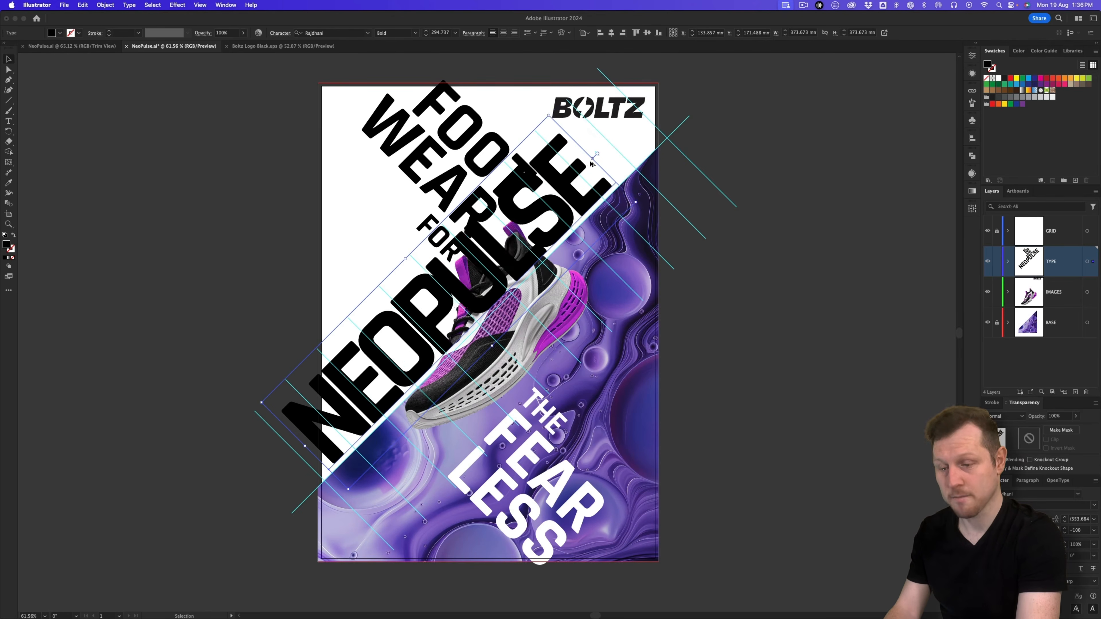
key(alt+Left)
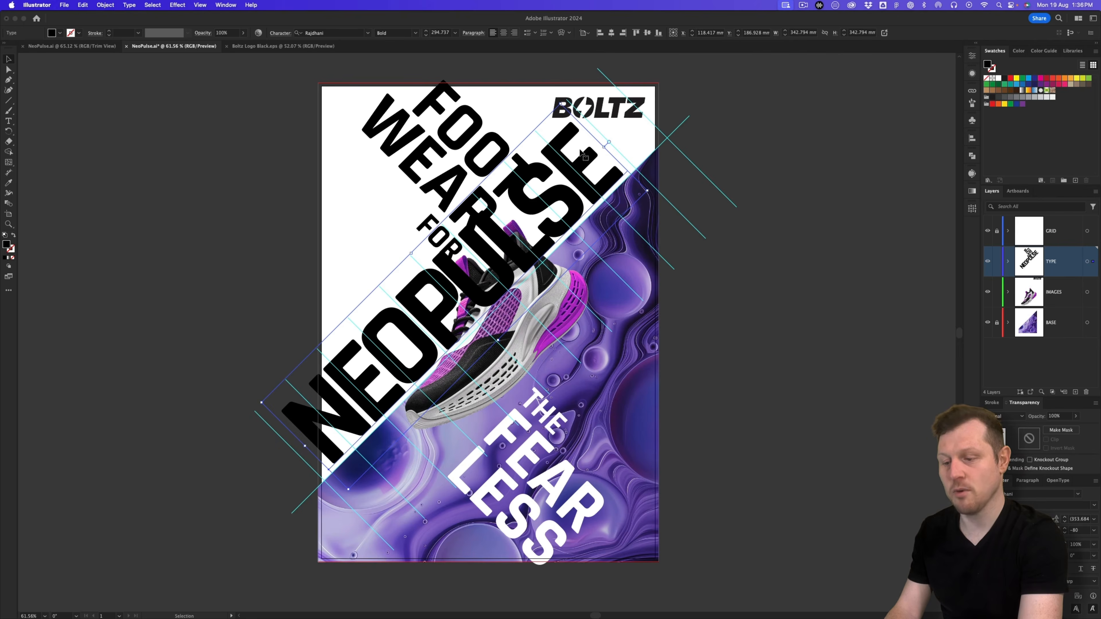
scroll(581, 154, right, 2)
Step: Enlarge NEOPULSE further, move the TYPE layer below IMAGES, and lock IMAGES
drag(584, 146, 638, 116)
drag(608, 152, 604, 152)
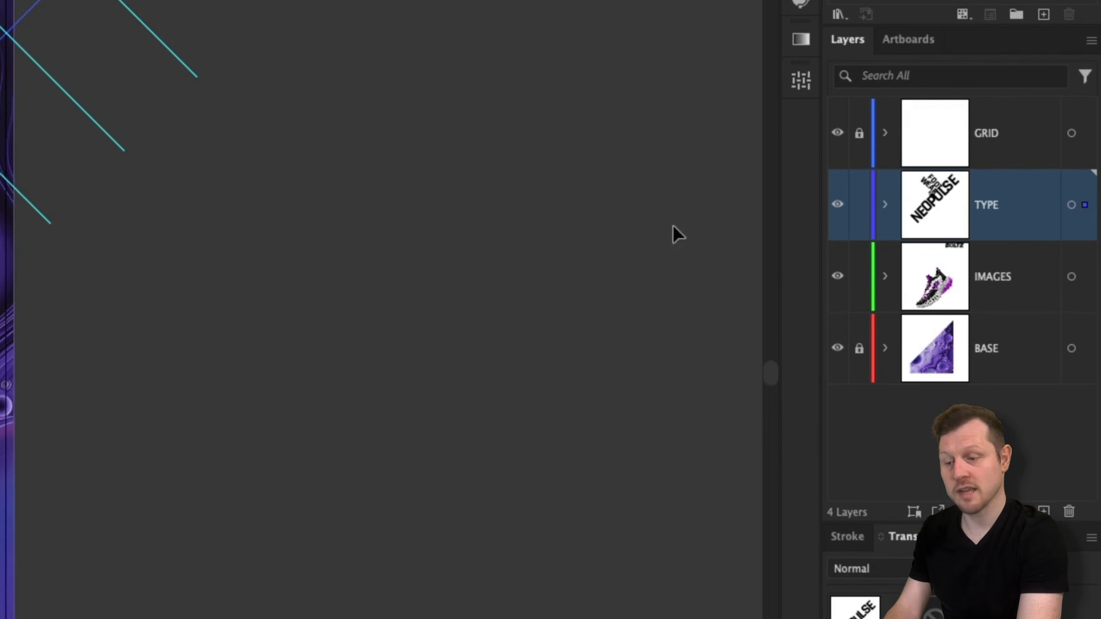
drag(990, 213, 995, 302)
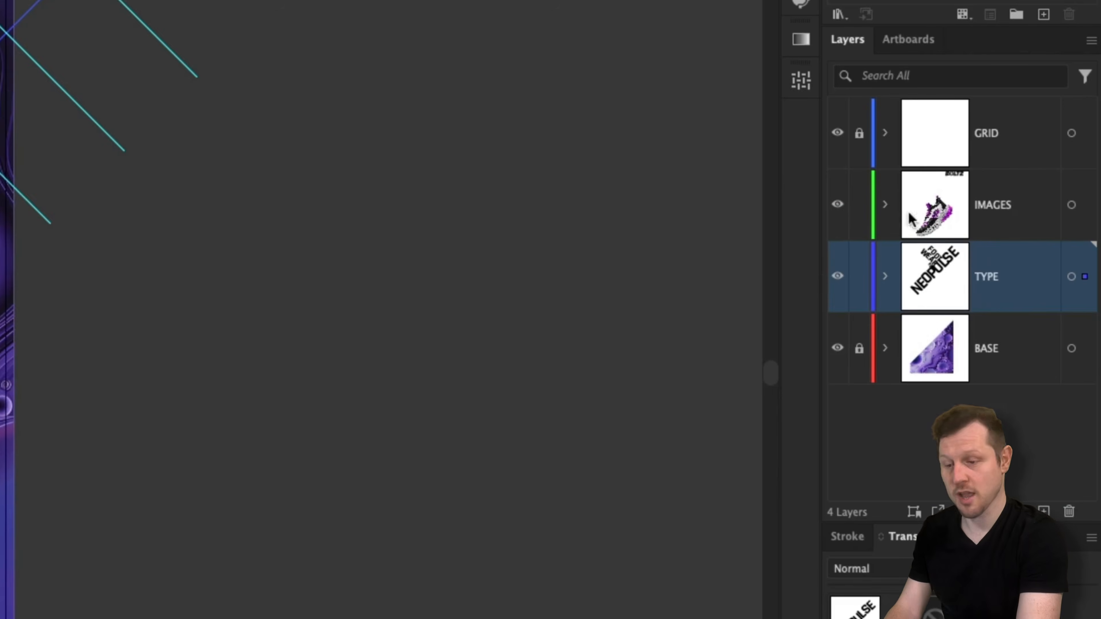
click(863, 211)
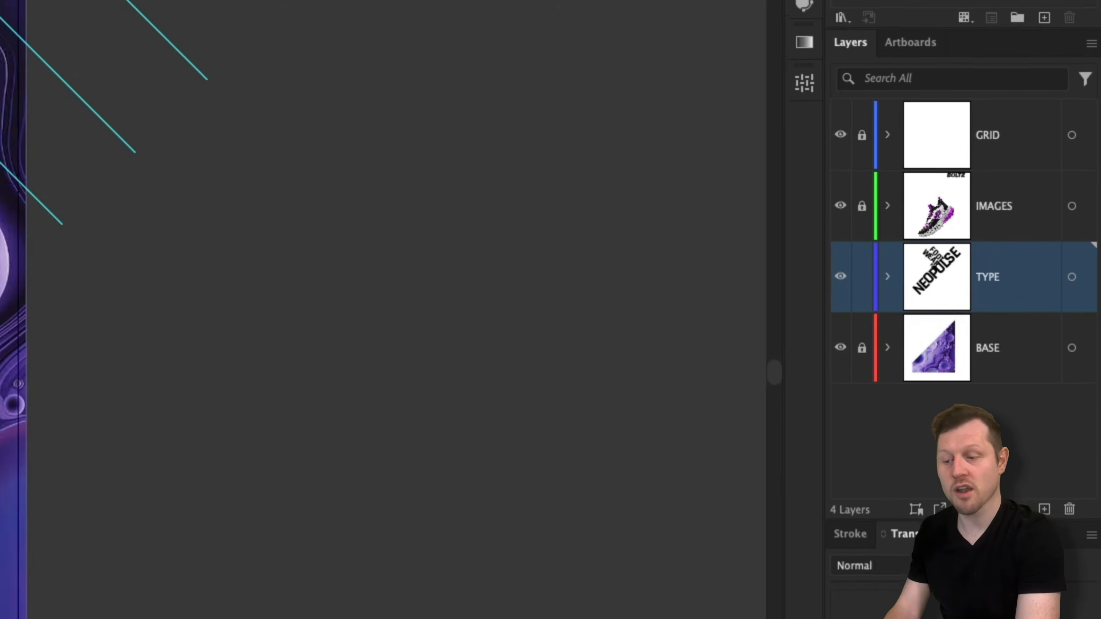
Step: Hide the guides and bleed outline, and swap NEOPULSE's fill and stroke into an outline
key(super+semicolon)
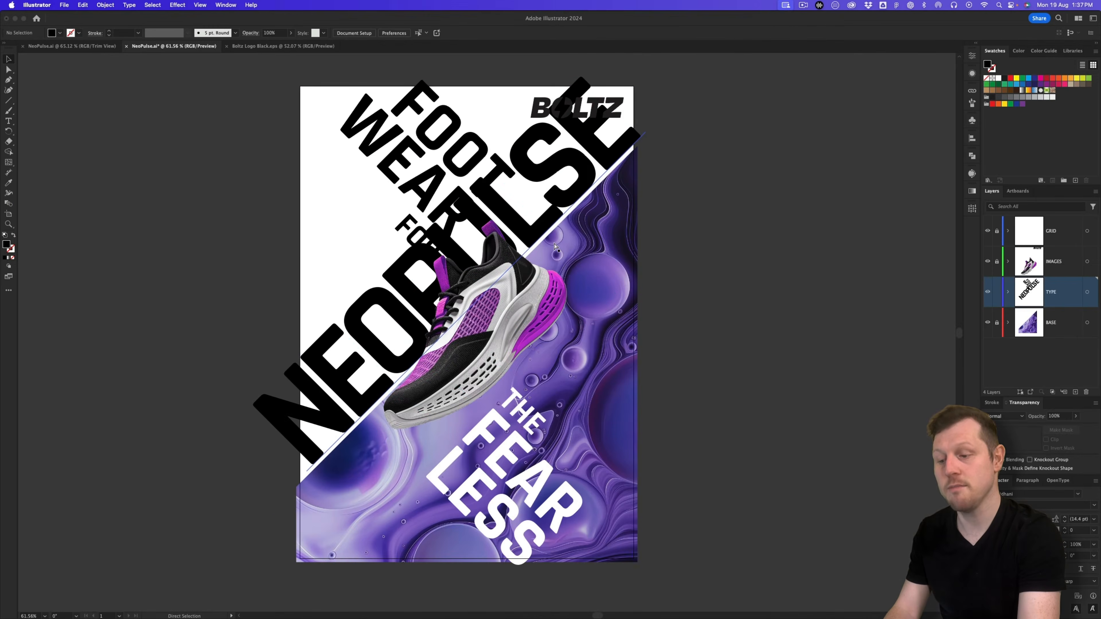
key(super+semicolon)
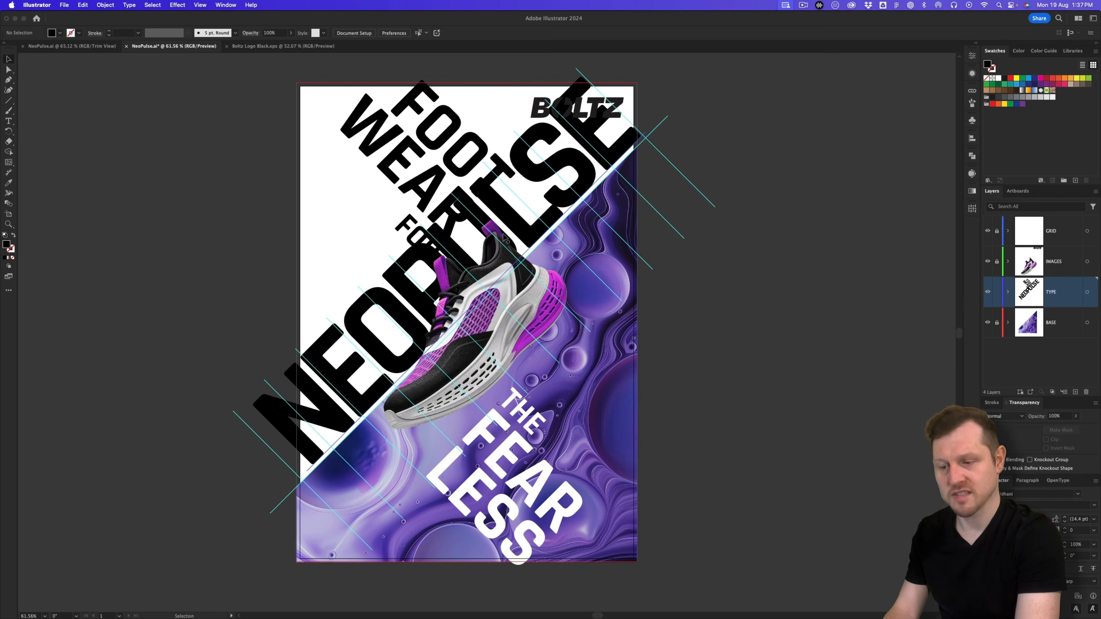
drag(506, 238, 505, 240)
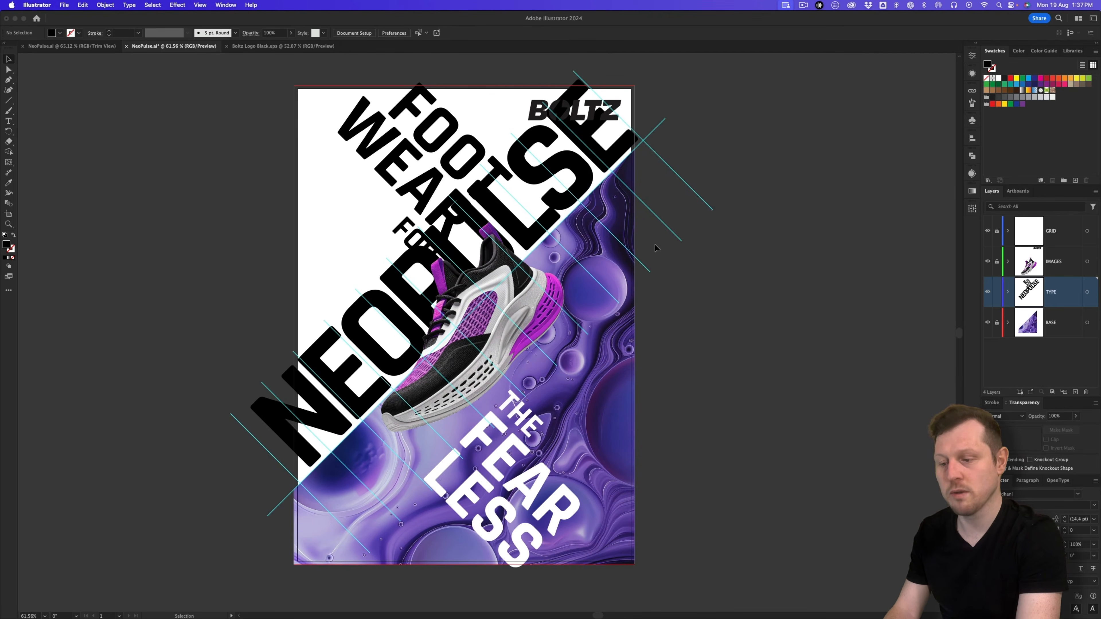
key(super+semicolon)
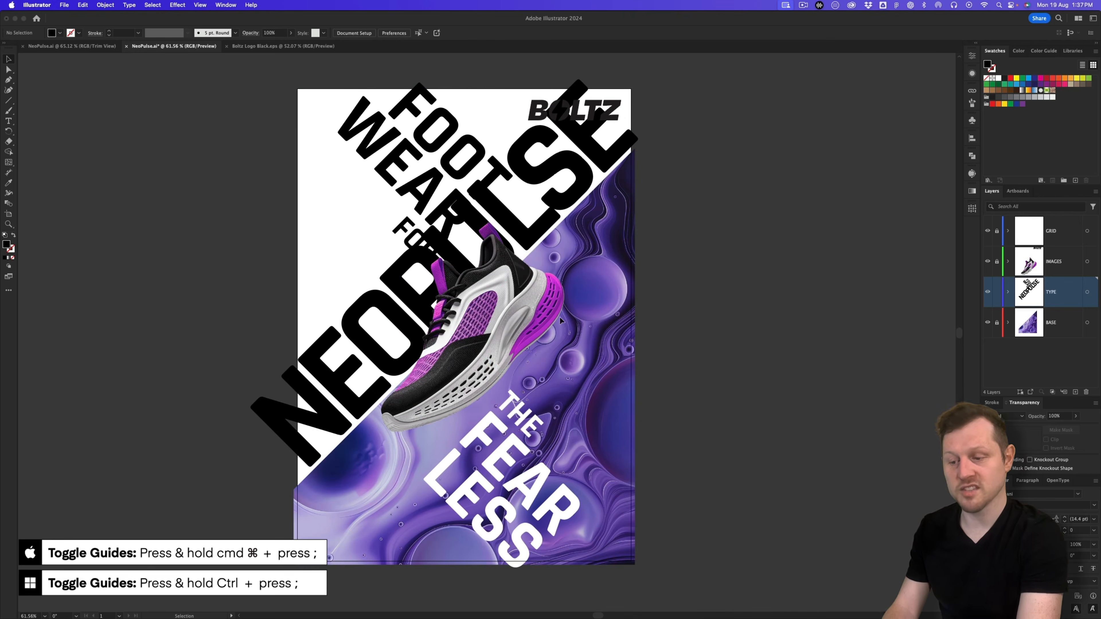
drag(476, 317, 508, 317)
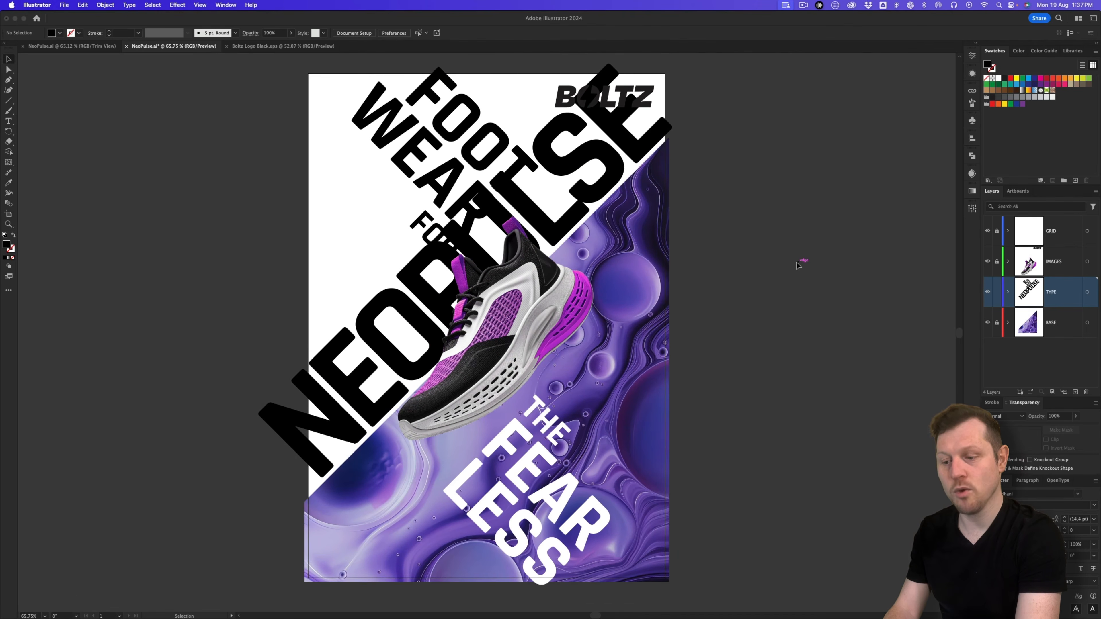
click(358, 338)
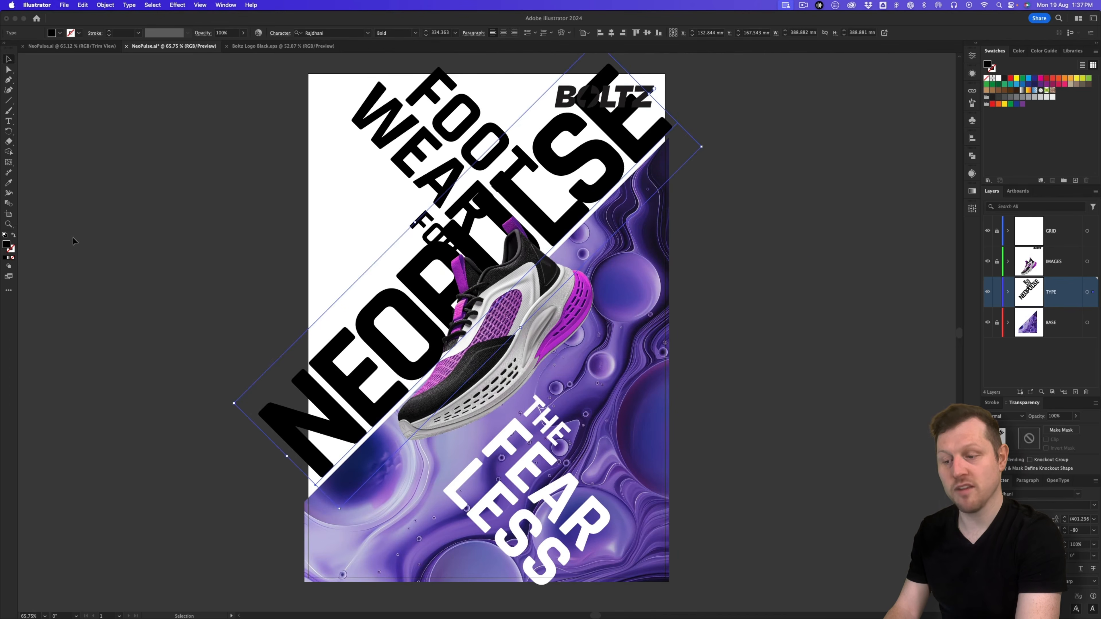
click(14, 236)
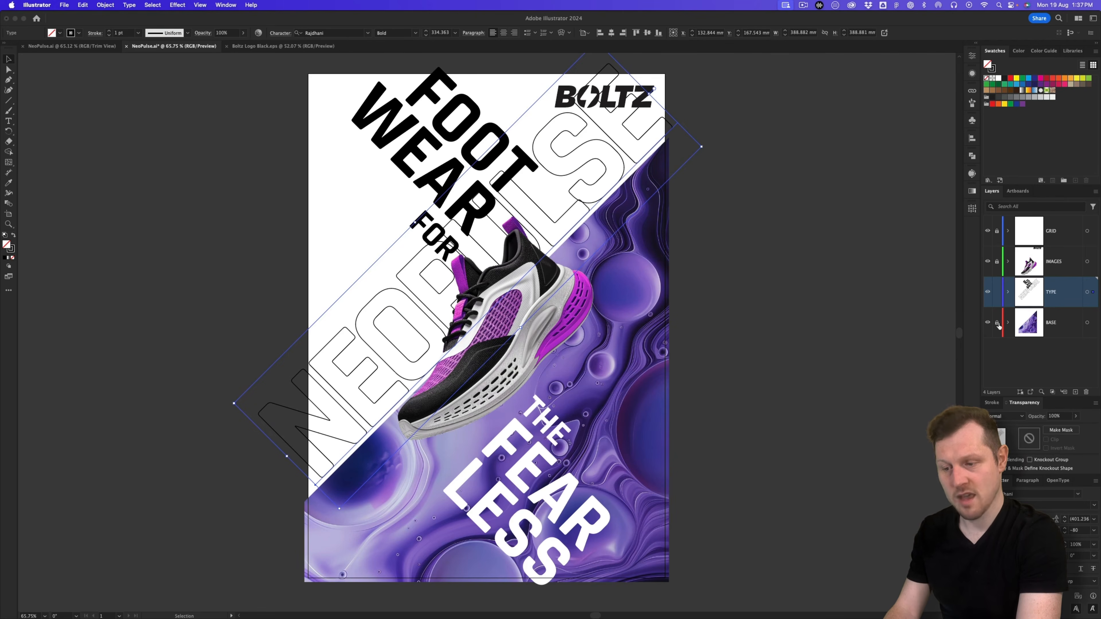
Step: Move the purple background image and the NEOPULSE outline text straight down
click(591, 339)
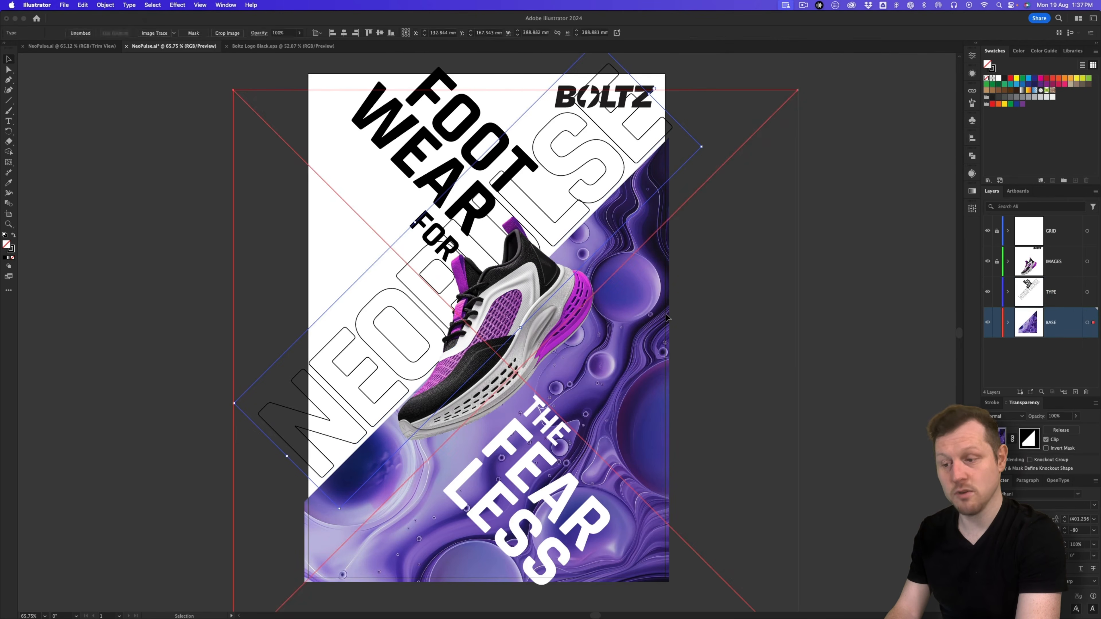
drag(663, 304, 663, 336)
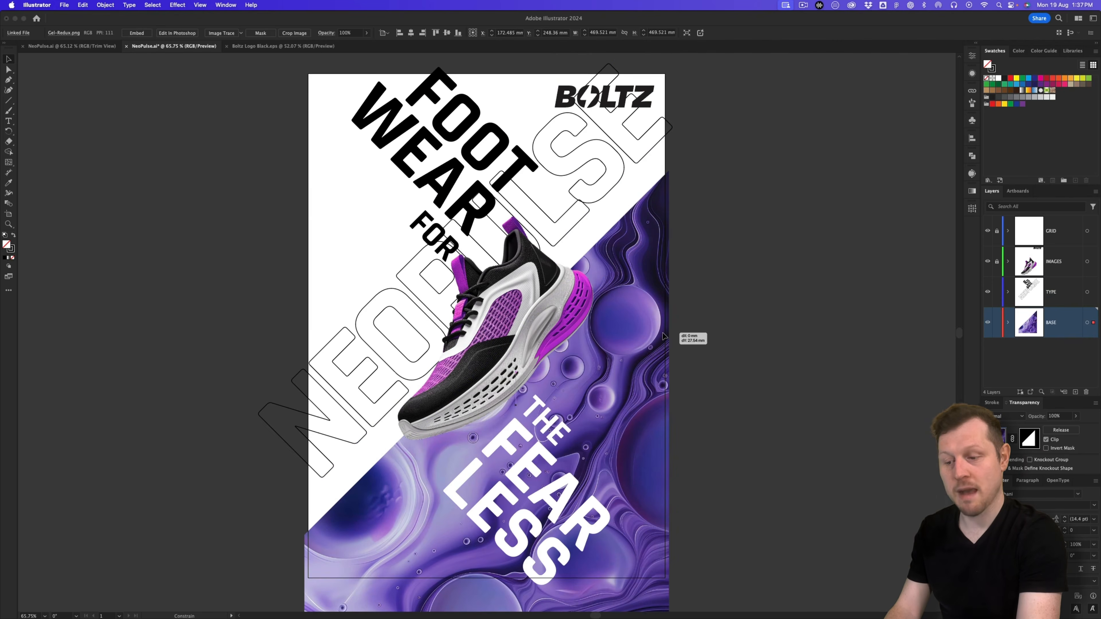
click(384, 338)
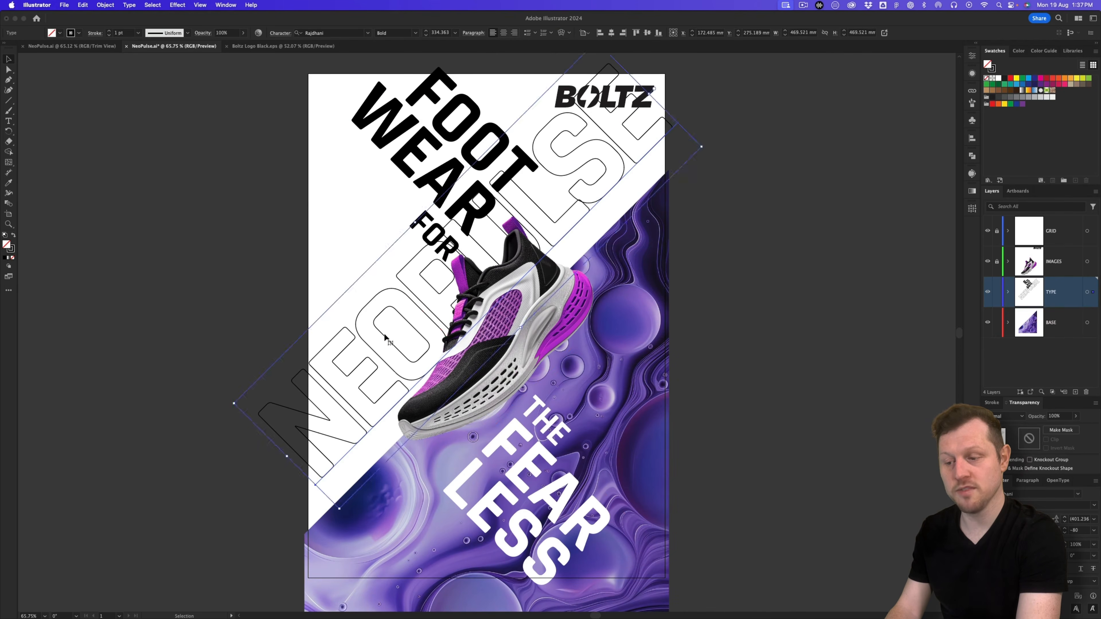
drag(387, 329, 387, 357)
Step: Loosen NEOPULSE letter spacing to -40 and shrink it slightly
double_click(380, 360)
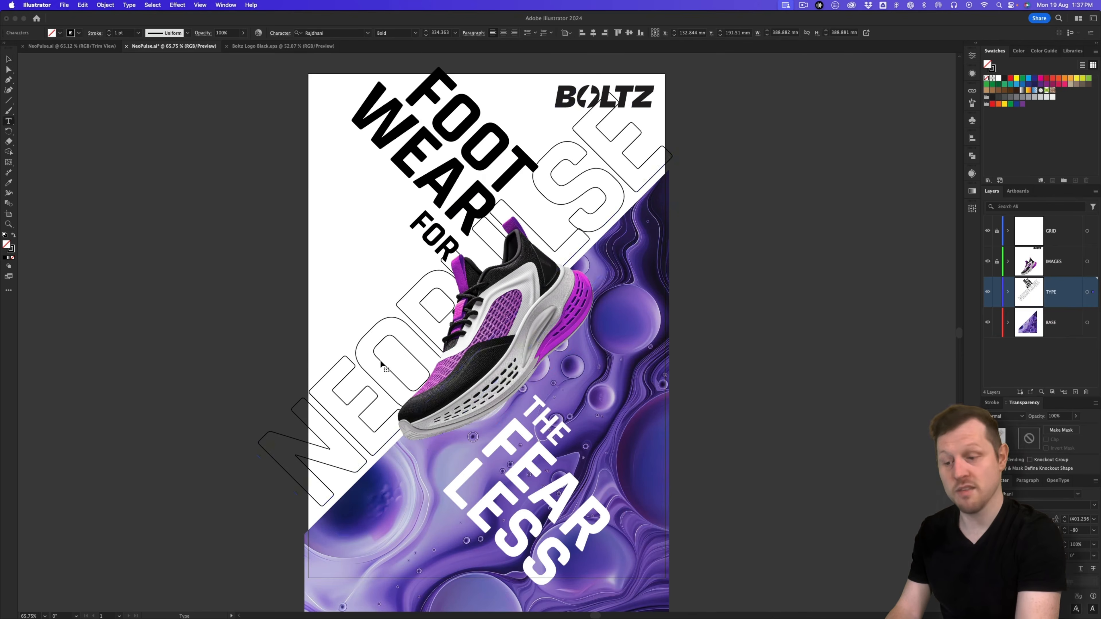
key(super+a)
key(alt+Right)
key(alt+Right)
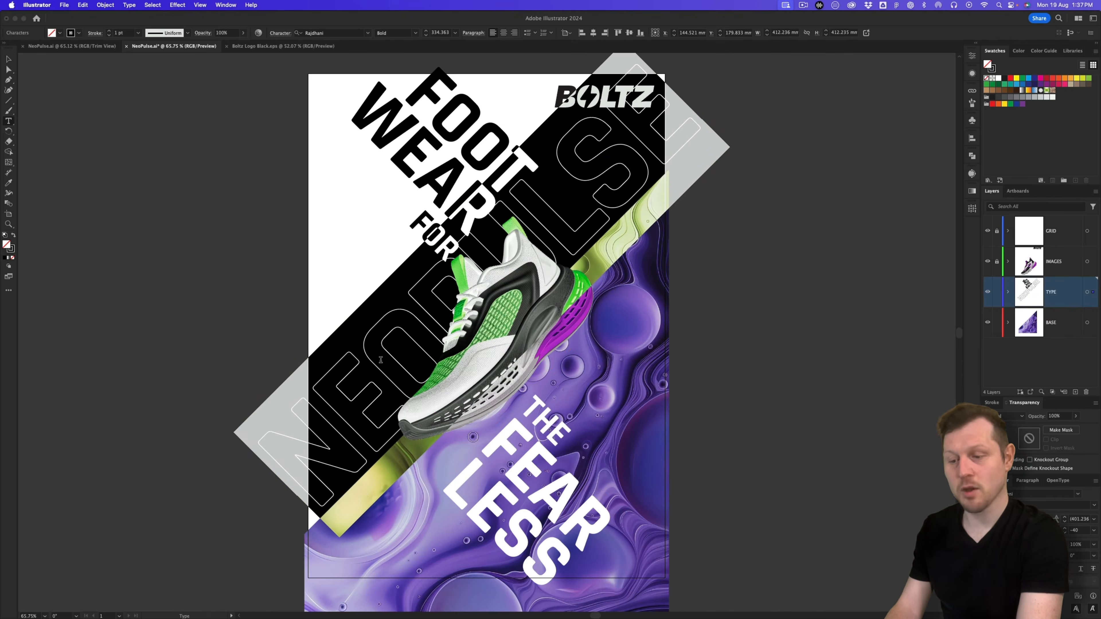
click(8, 59)
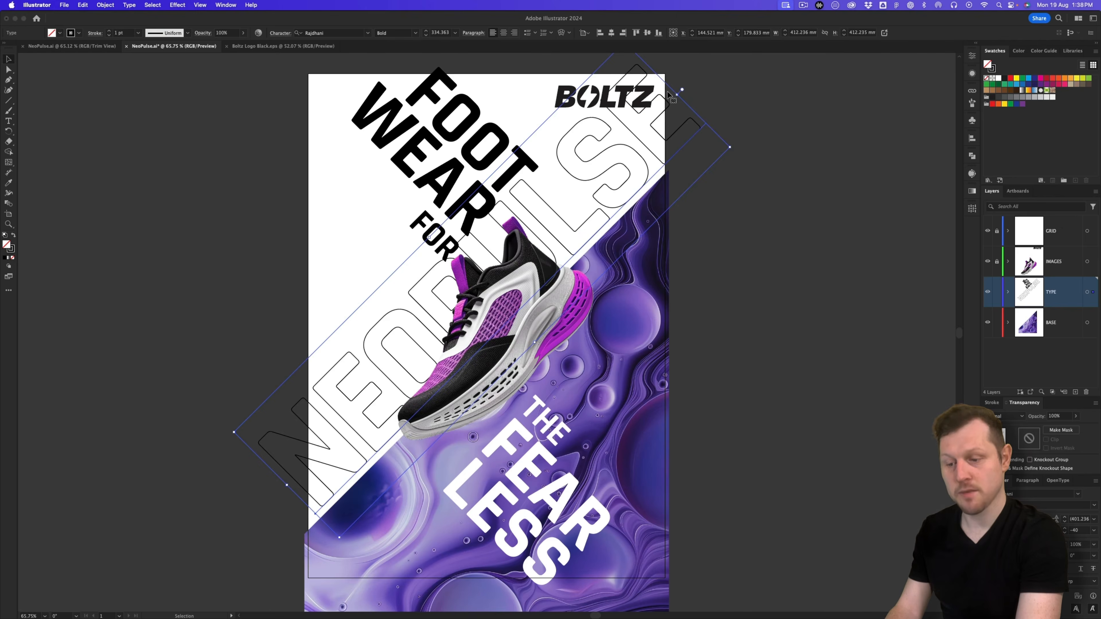
mouse_move(679, 93)
mouse_down()
mouse_move(689, 105)
mouse_move(680, 112)
mouse_up()
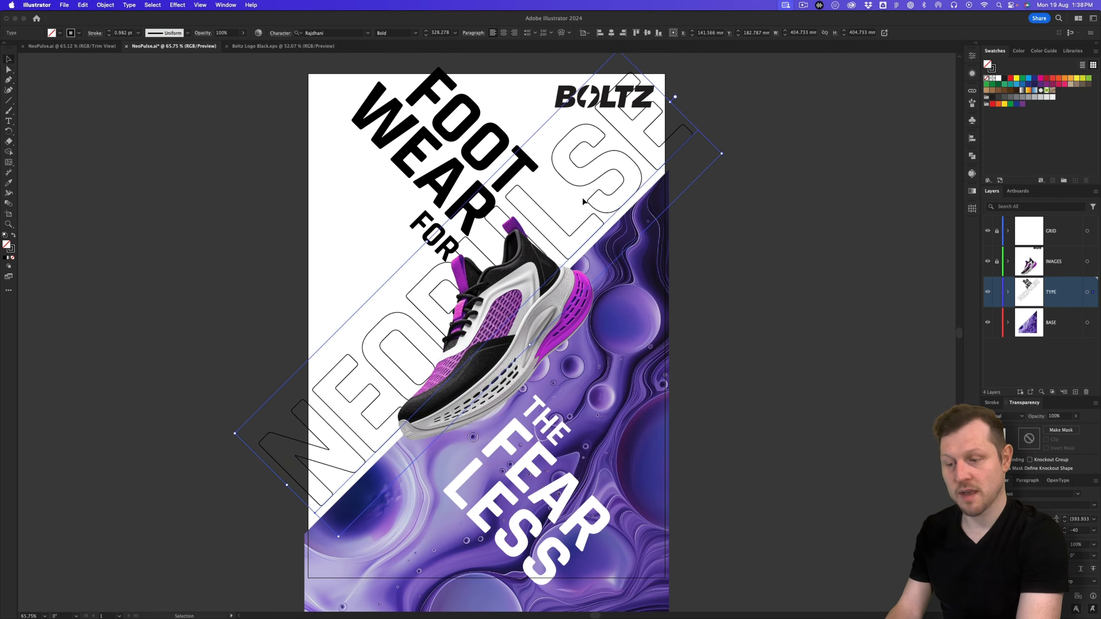
click(239, 313)
Step: Duplicate the NEOPULSE outline up-left and scale the copy down to label size
drag(341, 377, 302, 305)
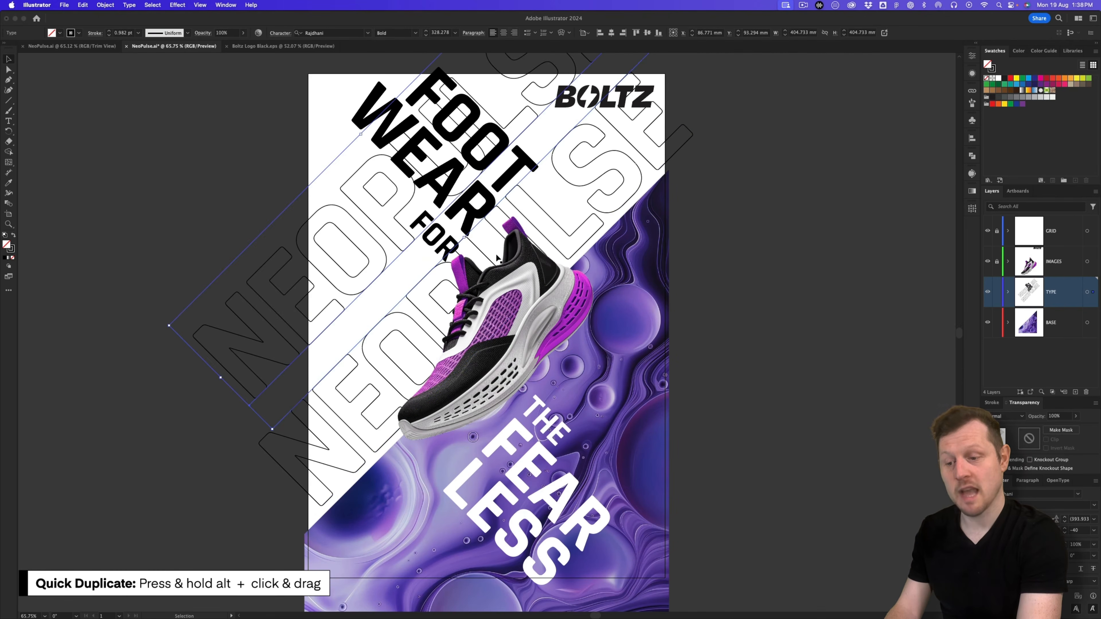
scroll(498, 258, down, 3)
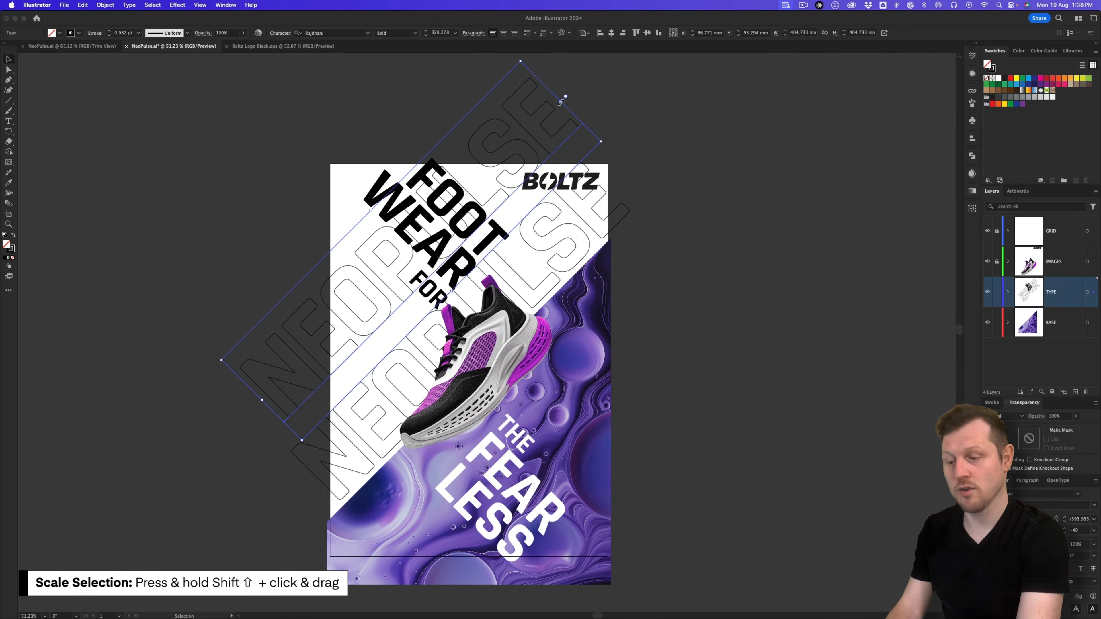
drag(561, 102, 374, 341)
scroll(455, 341, up, 1)
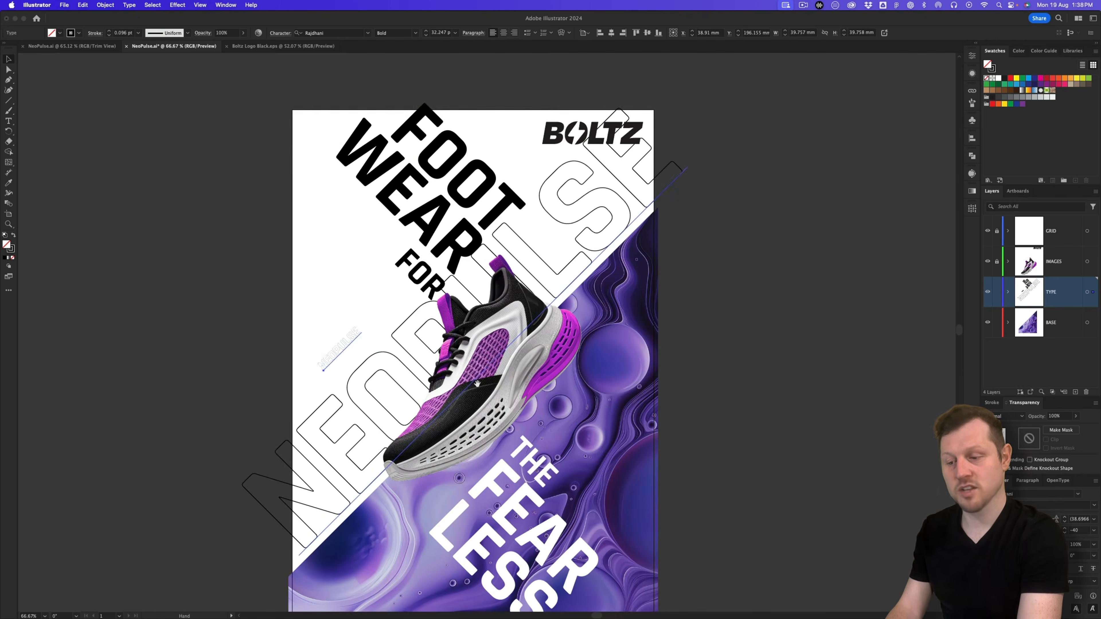
drag(461, 354, 456, 277)
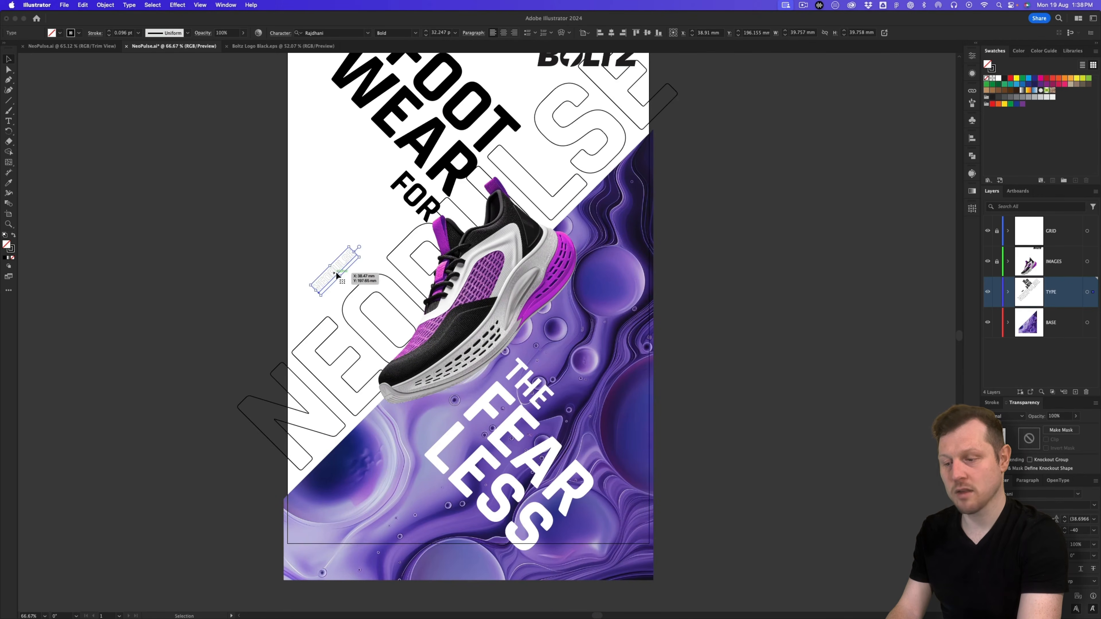
Step: Copy the #245 model number from the Product Lineup slide in Google Slides
key(super+Tab)
click(168, 296)
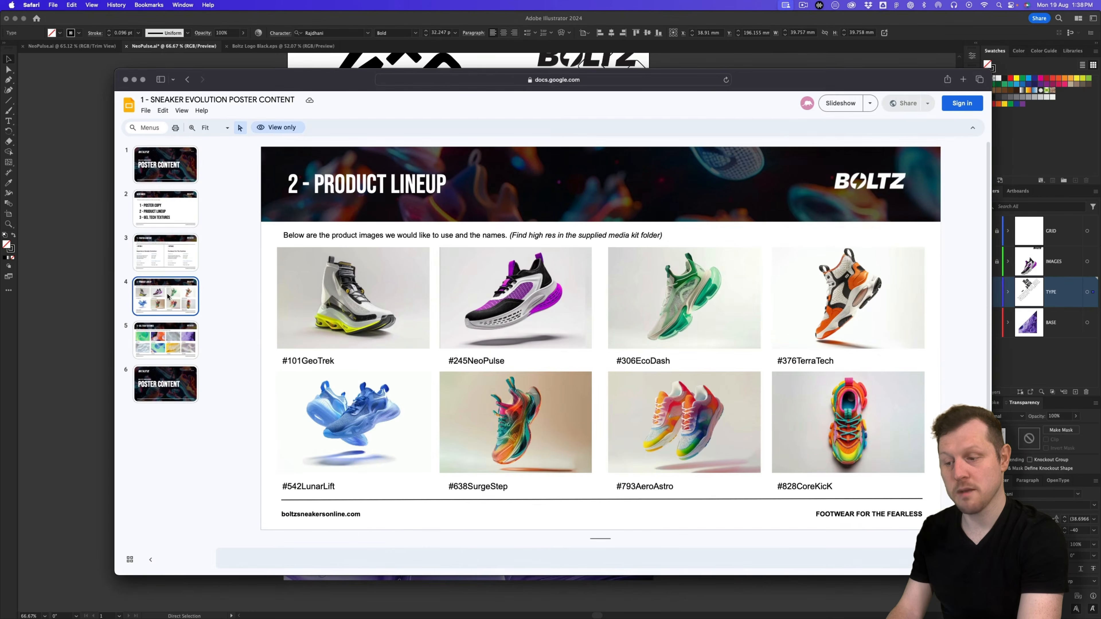
double_click(469, 360)
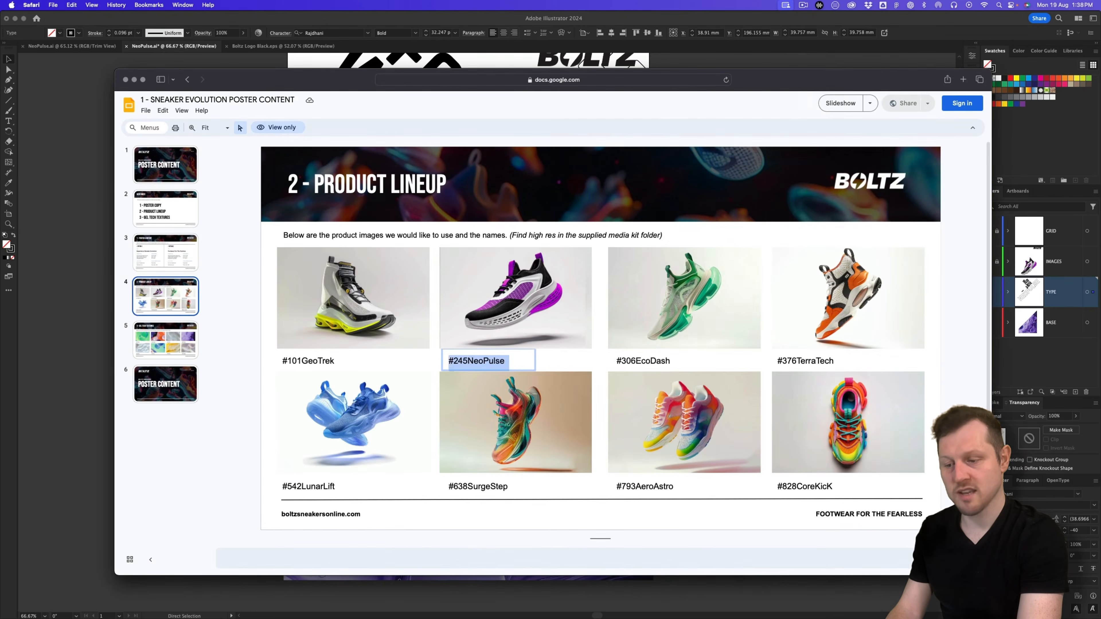
click(458, 360)
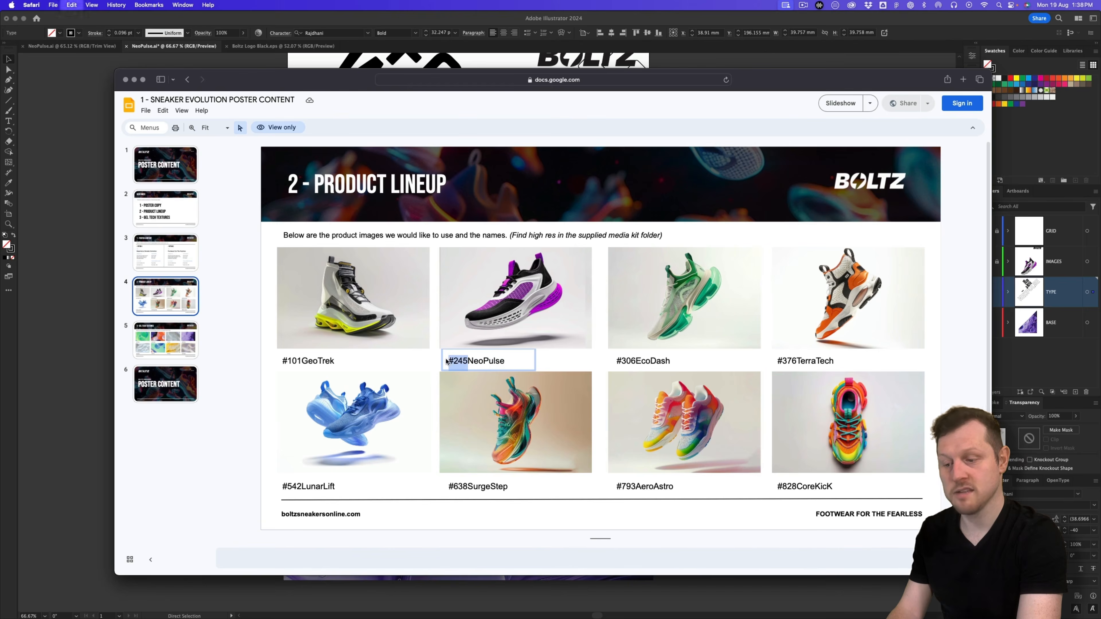
key(super+c)
Step: Replace the small NEOPULSE copy's text with #245 in Illustrator
key(super+Tab)
double_click(340, 267)
key(super+a)
key(super+v)
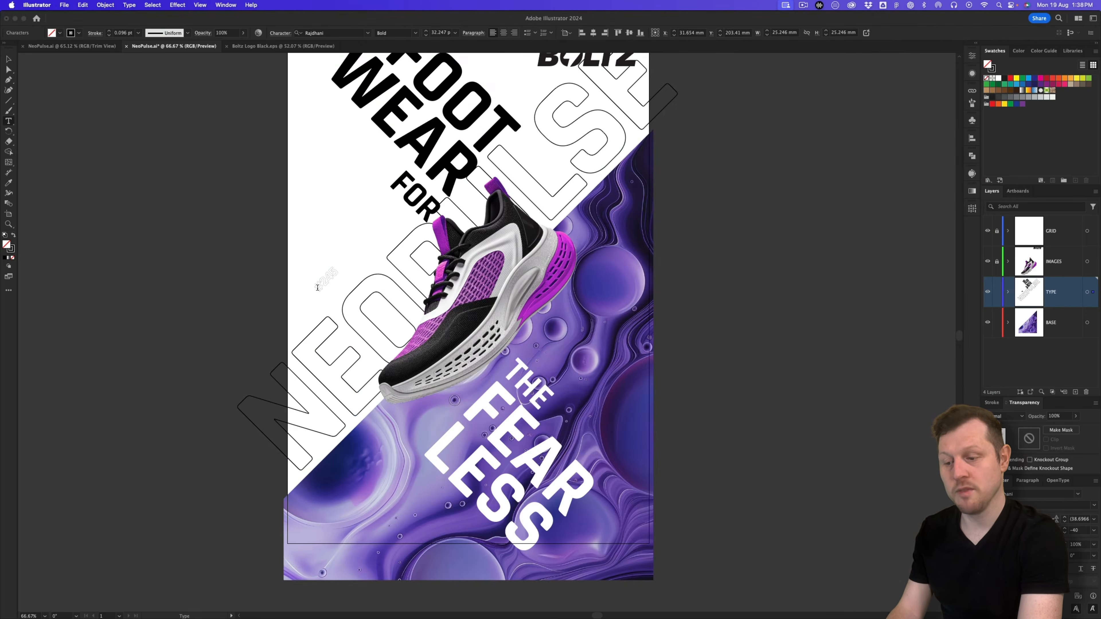
Step: Make the label read MODEL#245 in solid black, Light weight
text(MODEL)
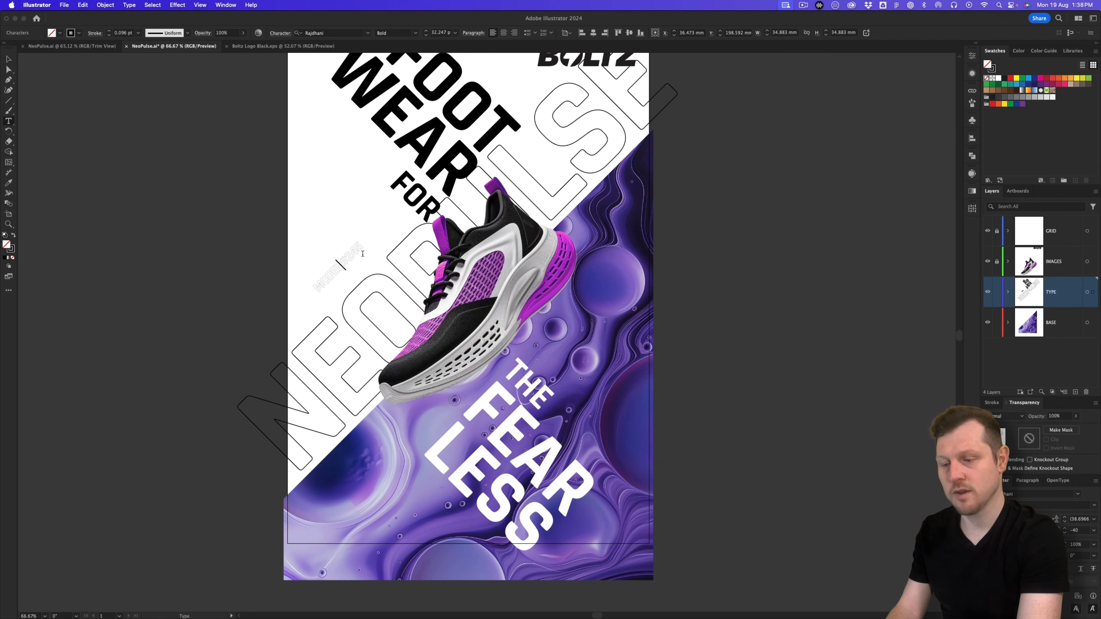
key(super+a)
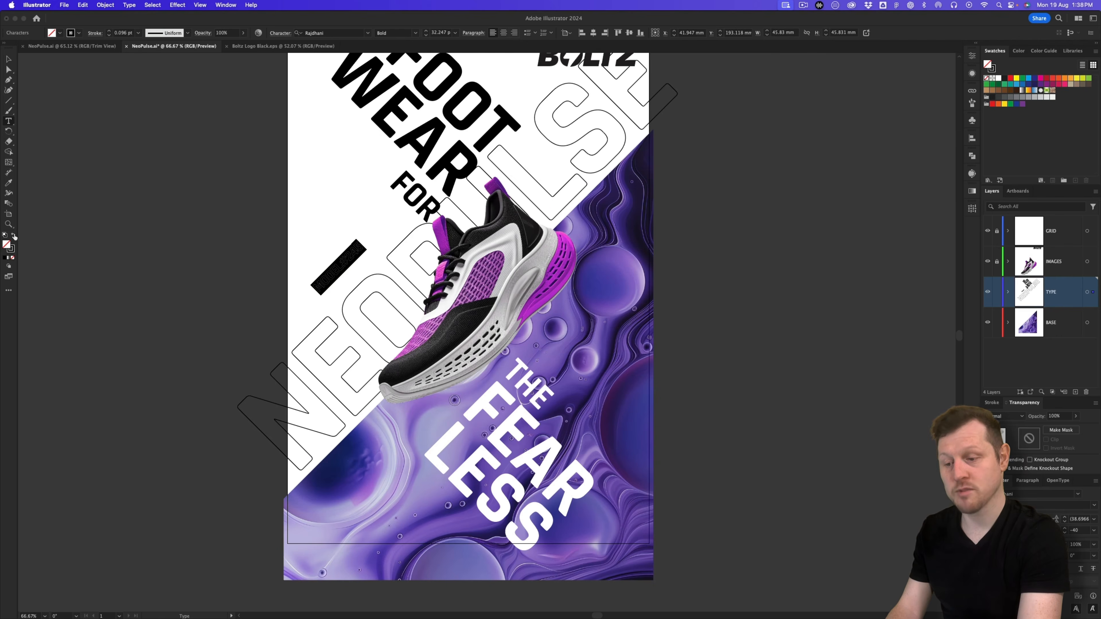
click(14, 235)
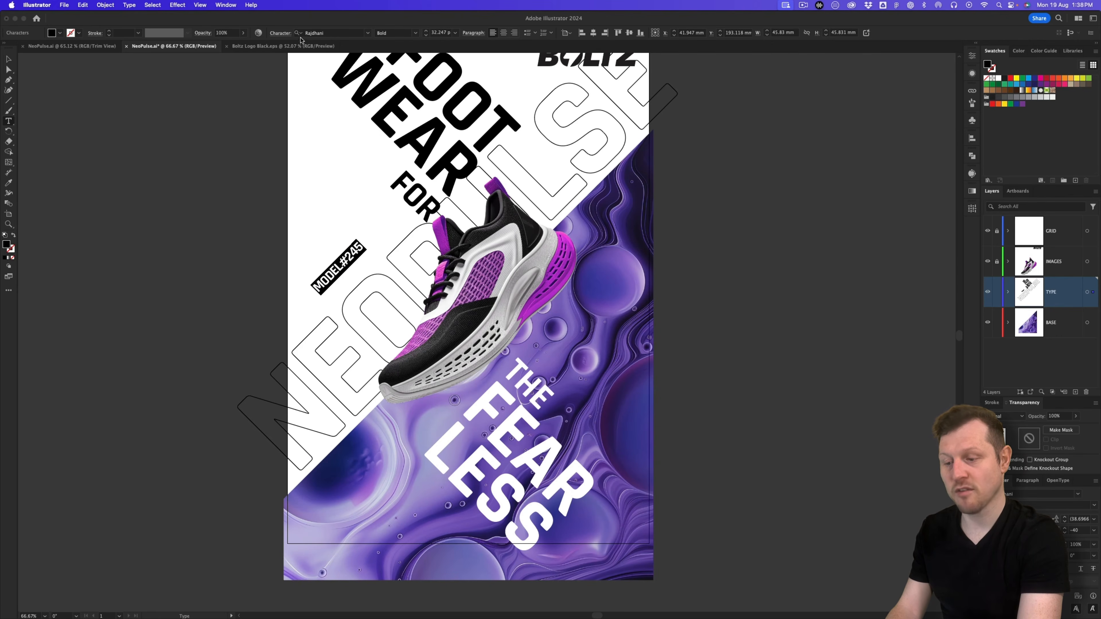
click(416, 33)
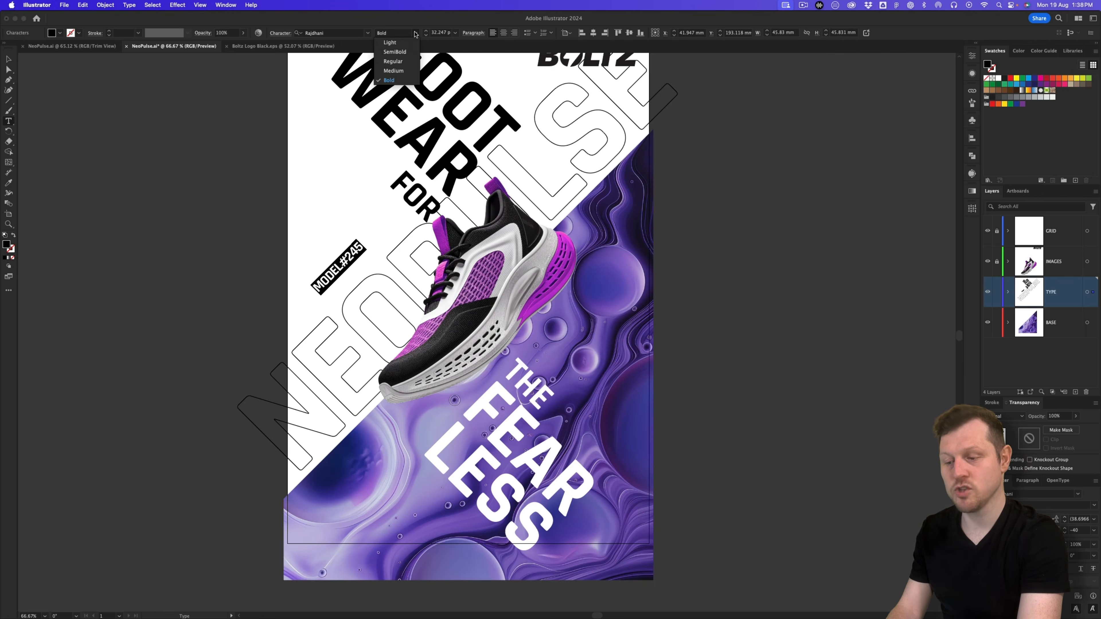
click(396, 42)
key(Escape)
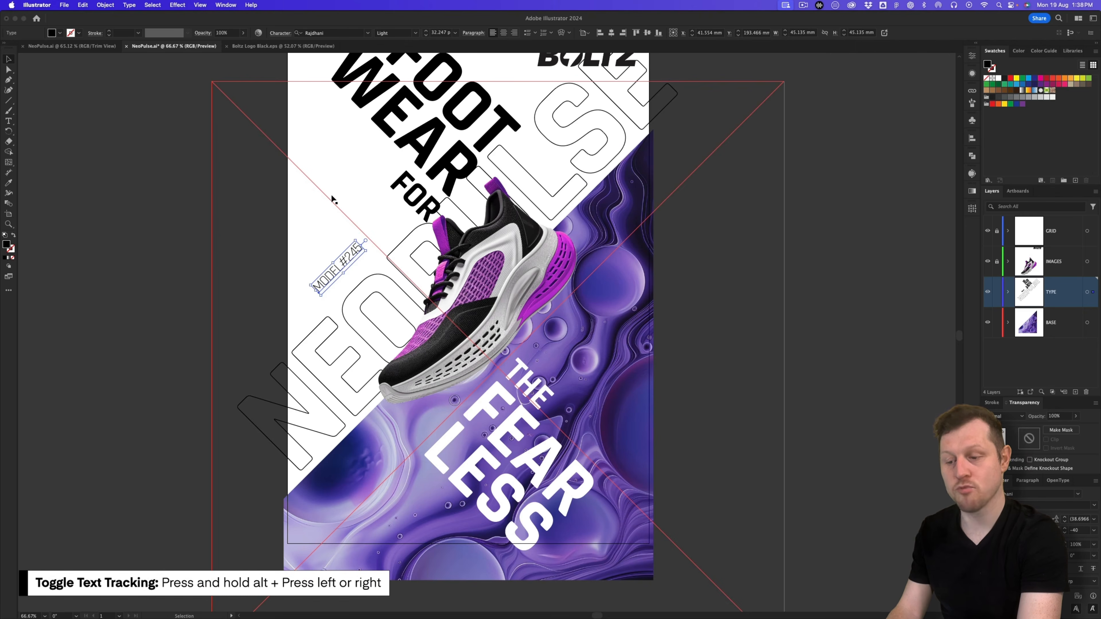
Step: Widen the label's tracking to 720, set it to 20 pt, and nudge it down-right
key(alt+Right)
key(alt+Right)
key(alt+Right)
key(alt+Right)
key(alt+Right)
key(alt+Right)
key(alt+Right)
key(alt+Right)
key(alt+Right)
key(alt+Right)
key(alt+Right)
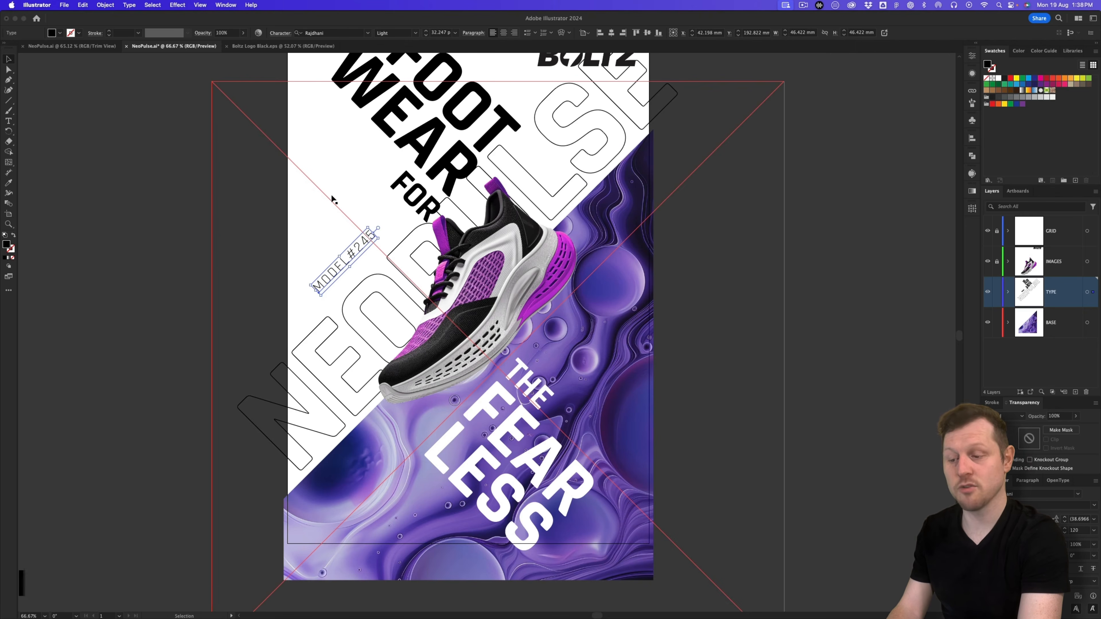
key(alt+Right)
key(alt+Right)
key(alt+Right)
key(alt+Right)
key(alt+Right)
key(alt+Right)
key(alt+Right)
key(alt+Right)
key(alt+Right)
key(alt+Right)
key(alt+Right)
key(alt+Right)
key(alt+Right)
key(alt+Right)
key(alt+Right)
key(alt+Right)
key(alt+Right)
key(alt+Right)
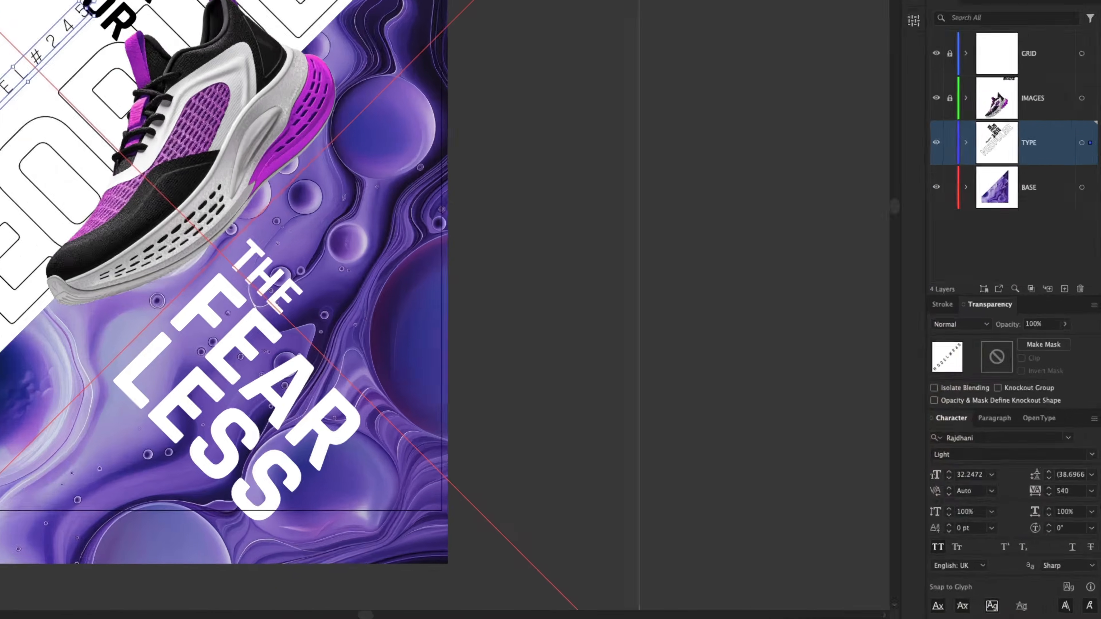
key(alt+Right)
key(alt+Right)
key(alt+Right)
key(alt+Right)
key(alt+Right)
key(alt+Right)
key(alt+Right)
key(alt+Right)
key(alt+Right)
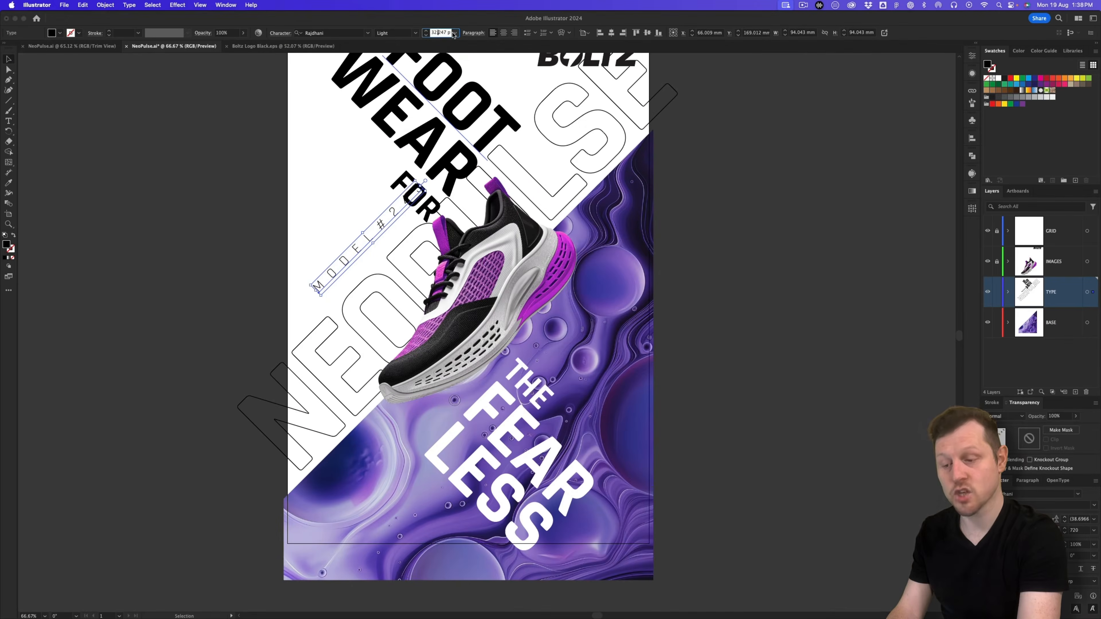
click(452, 32)
key(Return)
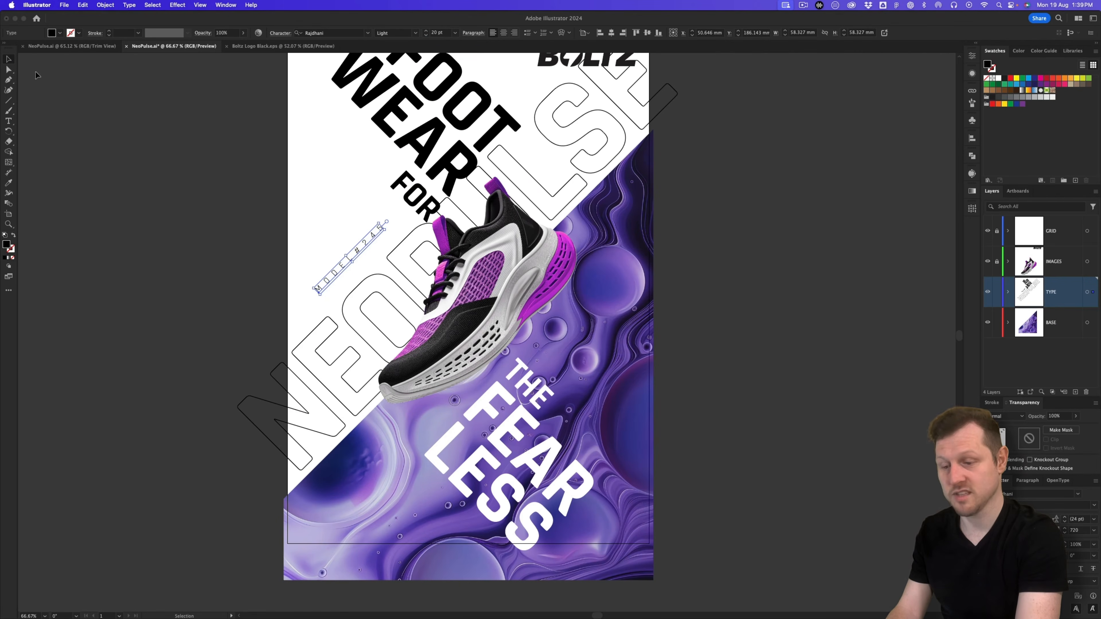
drag(359, 255, 361, 262)
Step: Move the FOOT, WEAR and FOR headline words together up and left
click(538, 217)
drag(541, 213, 511, 238)
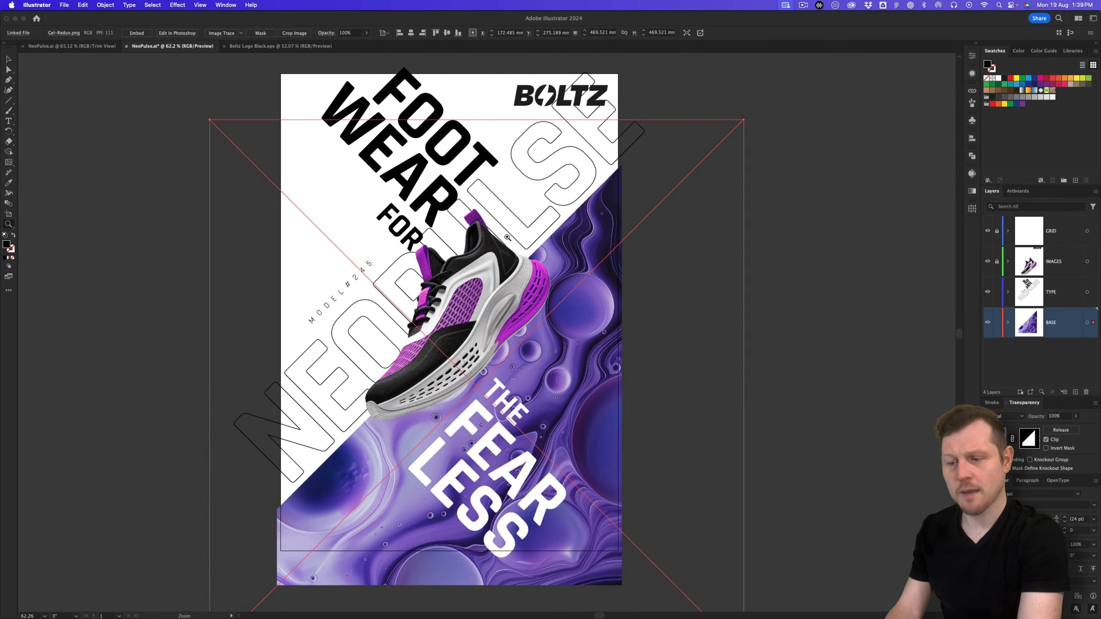
click(413, 231)
shift+click(438, 195)
shift+click(466, 159)
drag(465, 158, 455, 152)
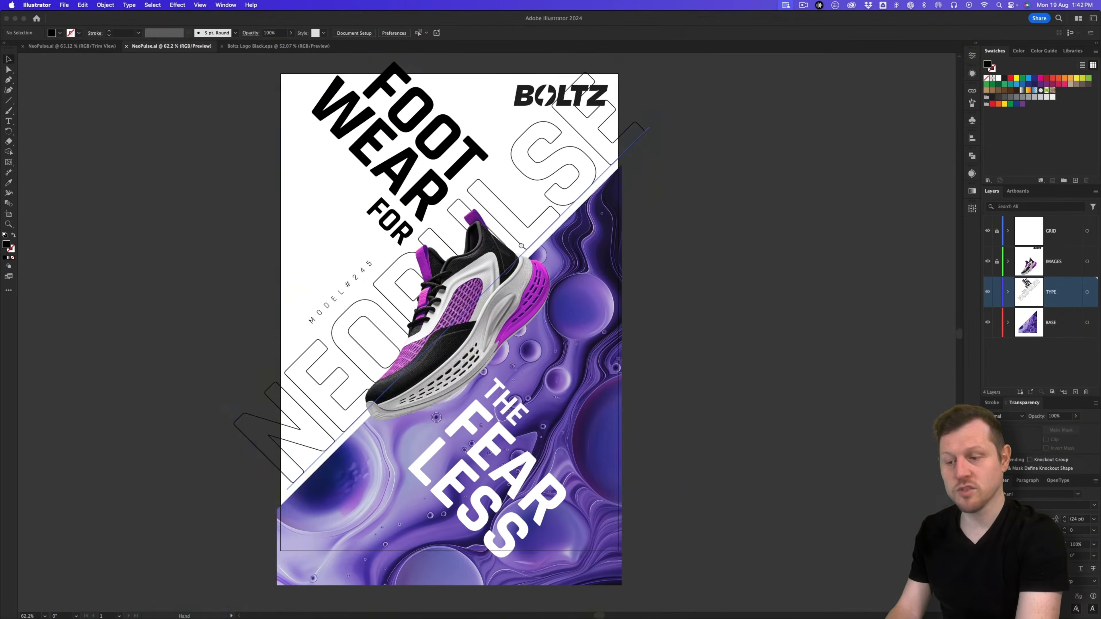
Step: Draw an area type frame to the right of the sneaker
drag(521, 246, 577, 245)
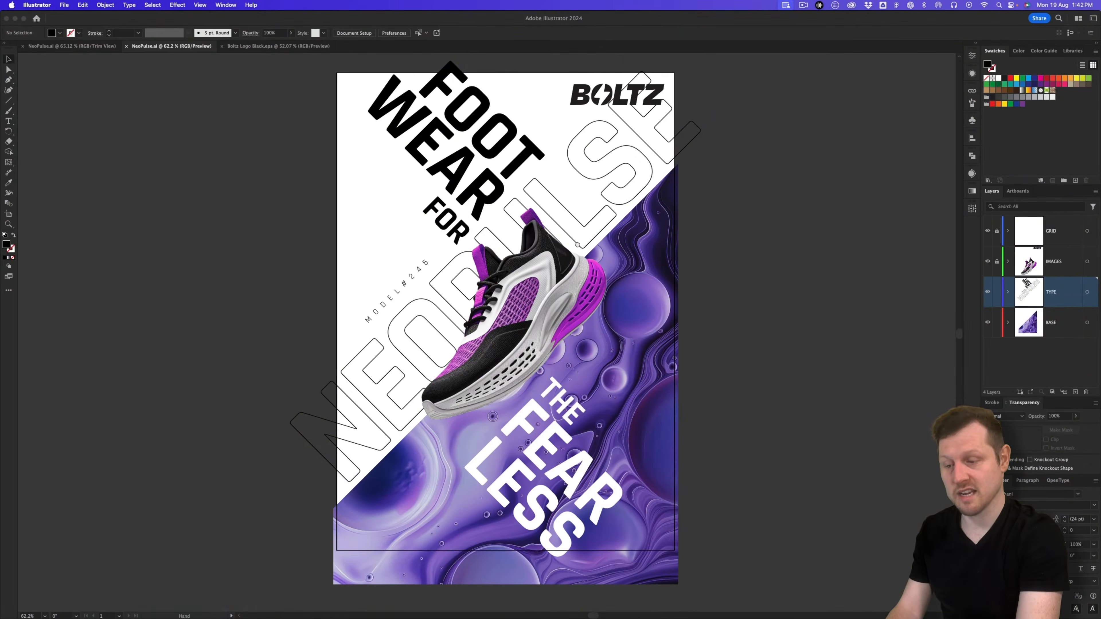
click(8, 121)
drag(599, 328, 664, 414)
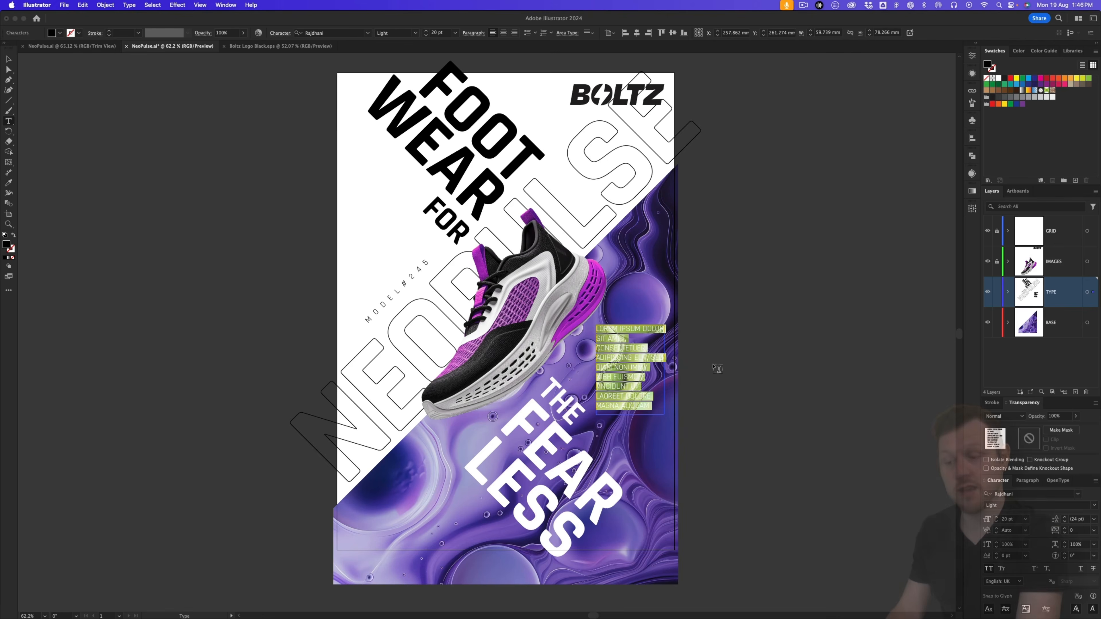
Step: Paste the Option 2 paragraph from the Poster Content slide into the frame
key(super+Tab)
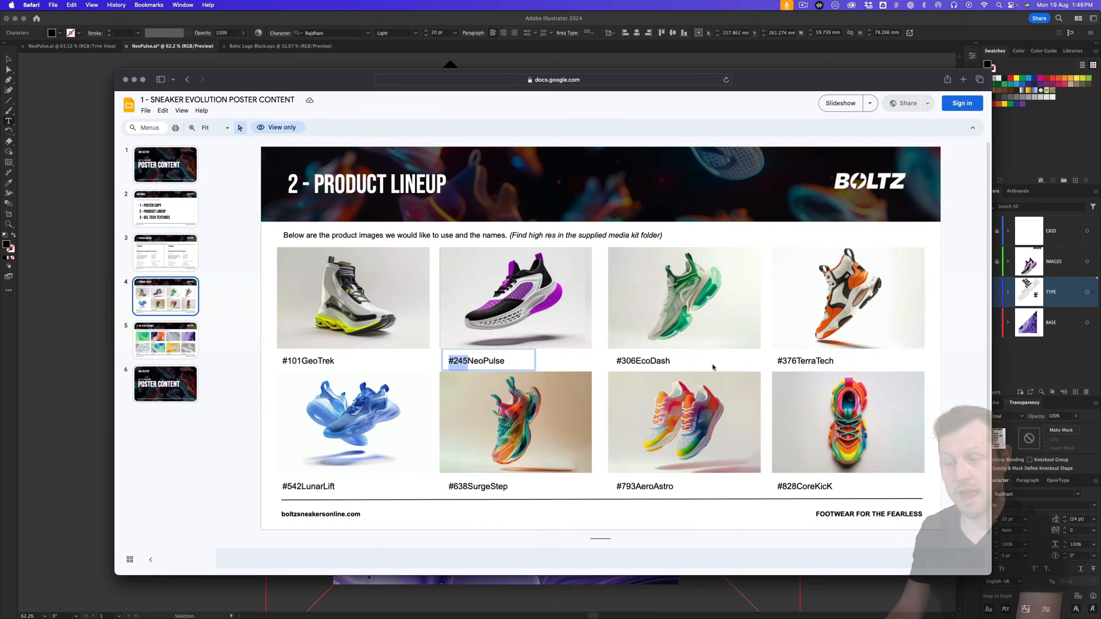
click(166, 261)
click(647, 384)
key(super+a)
key(super+Tab)
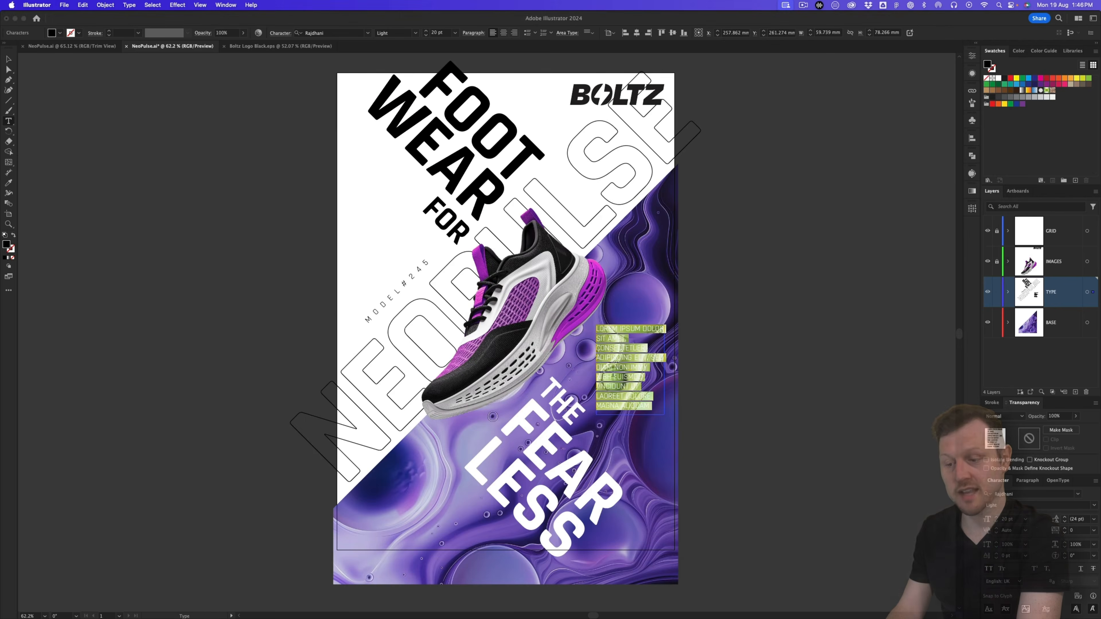
key(super+v)
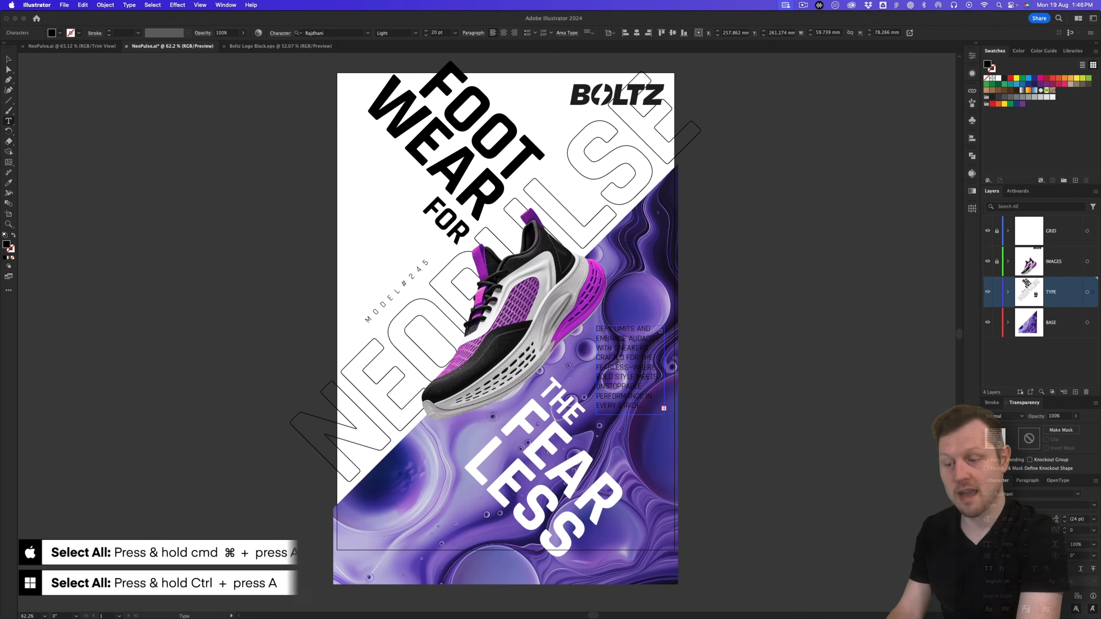
Step: Format the paragraph as 19 pt Medium, without all caps, with Auto leading
key(super+a)
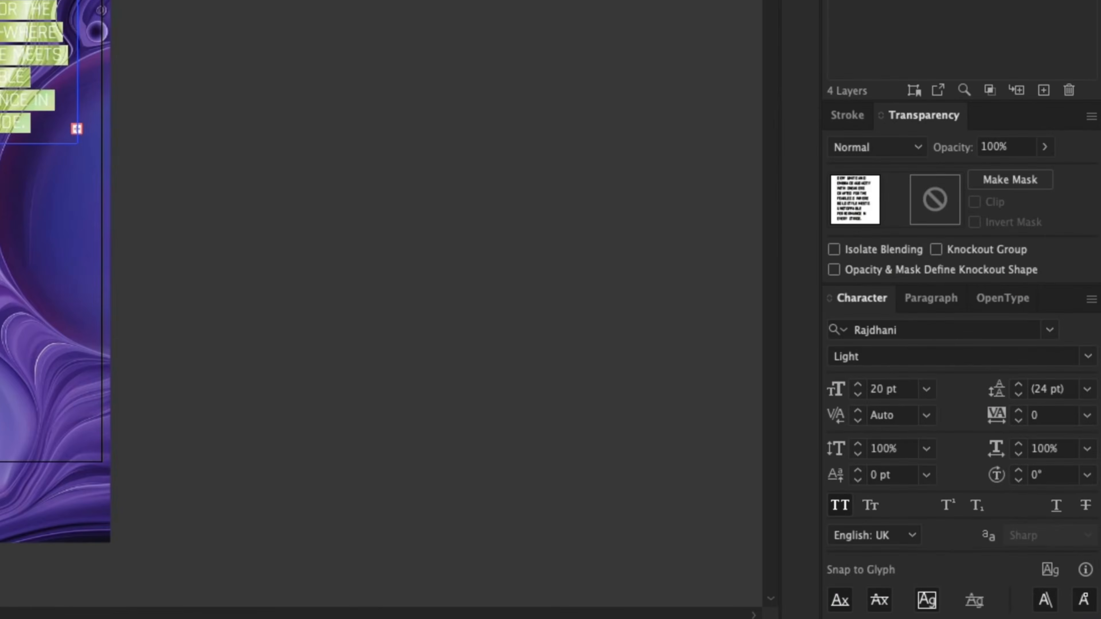
click(438, 1)
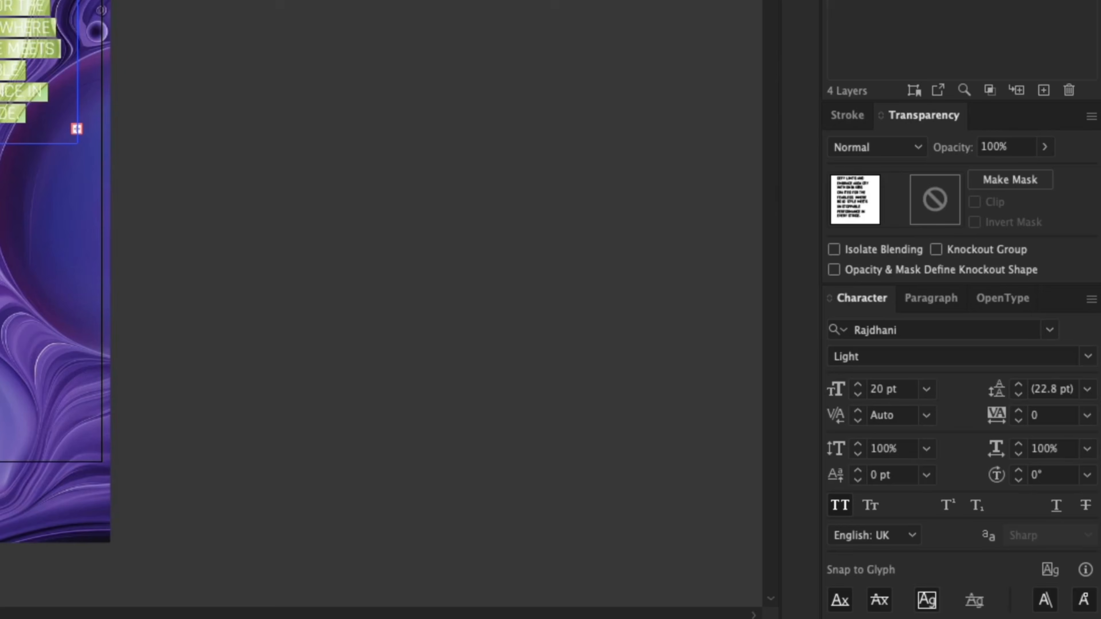
click(403, 1)
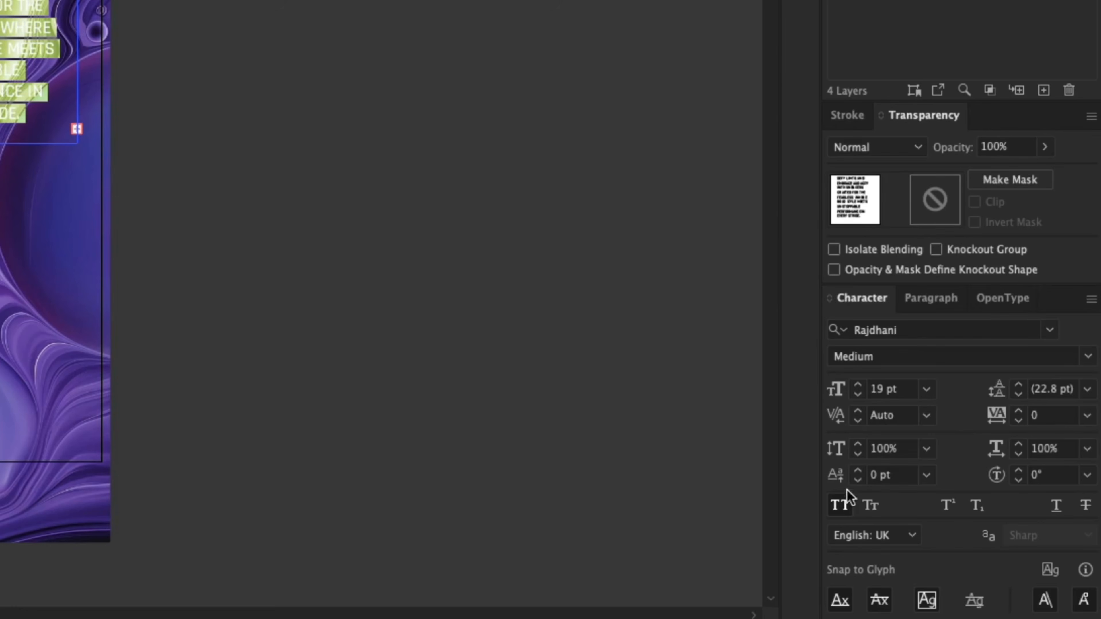
click(840, 506)
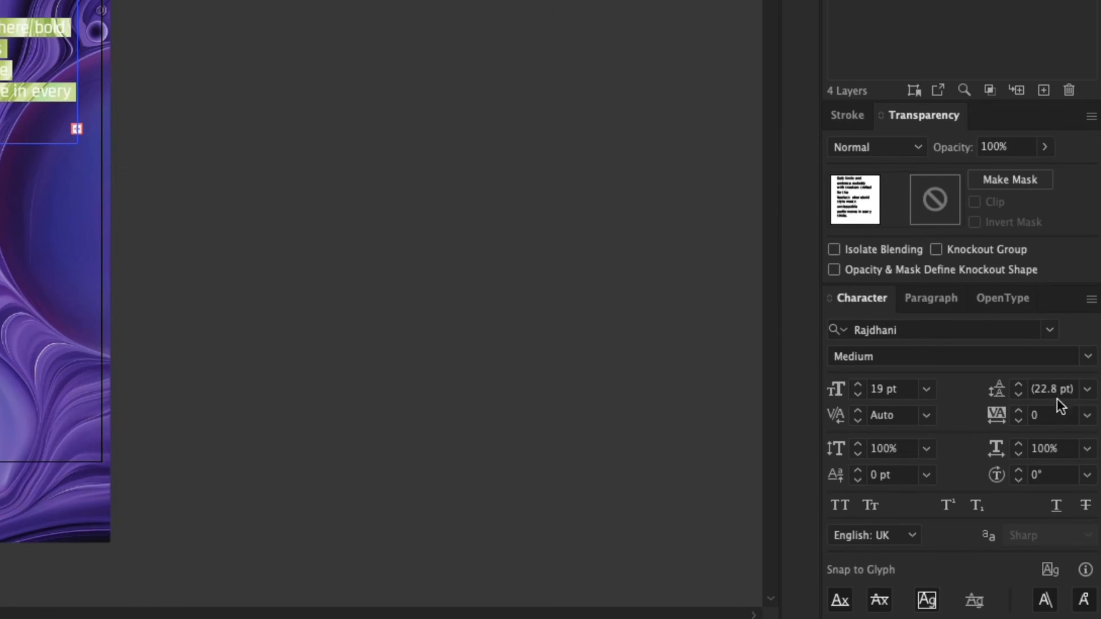
click(1086, 390)
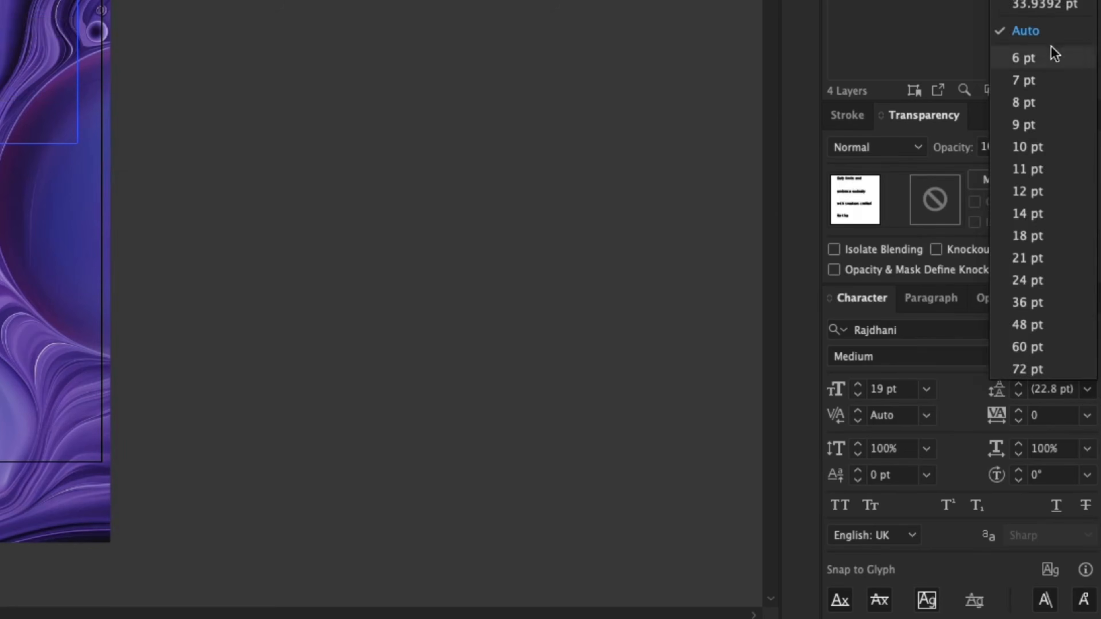
click(1050, 31)
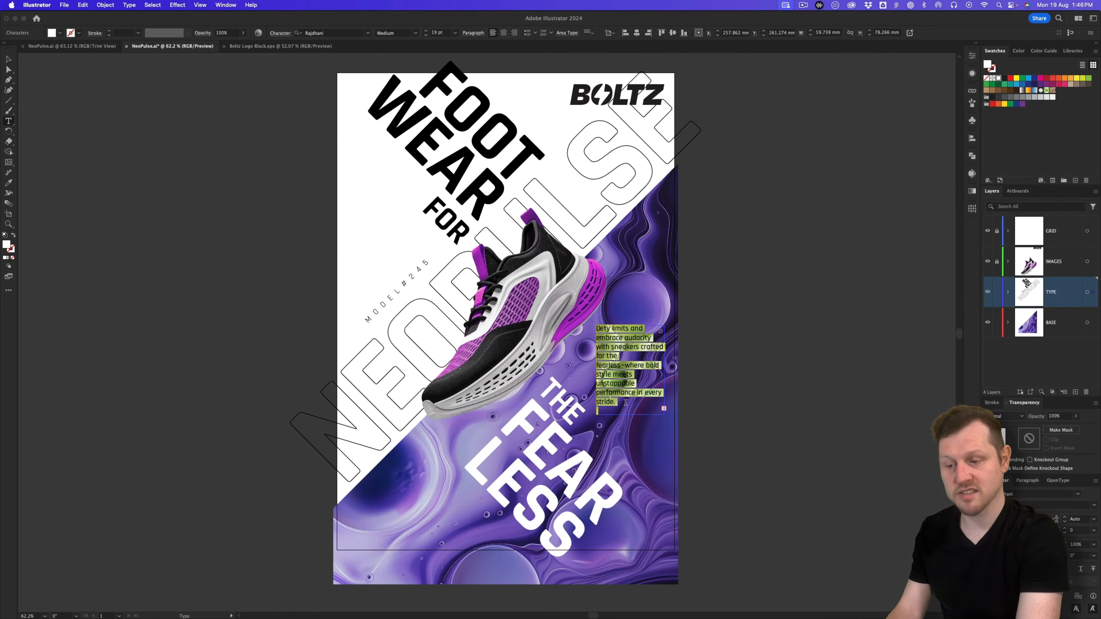
click(630, 403)
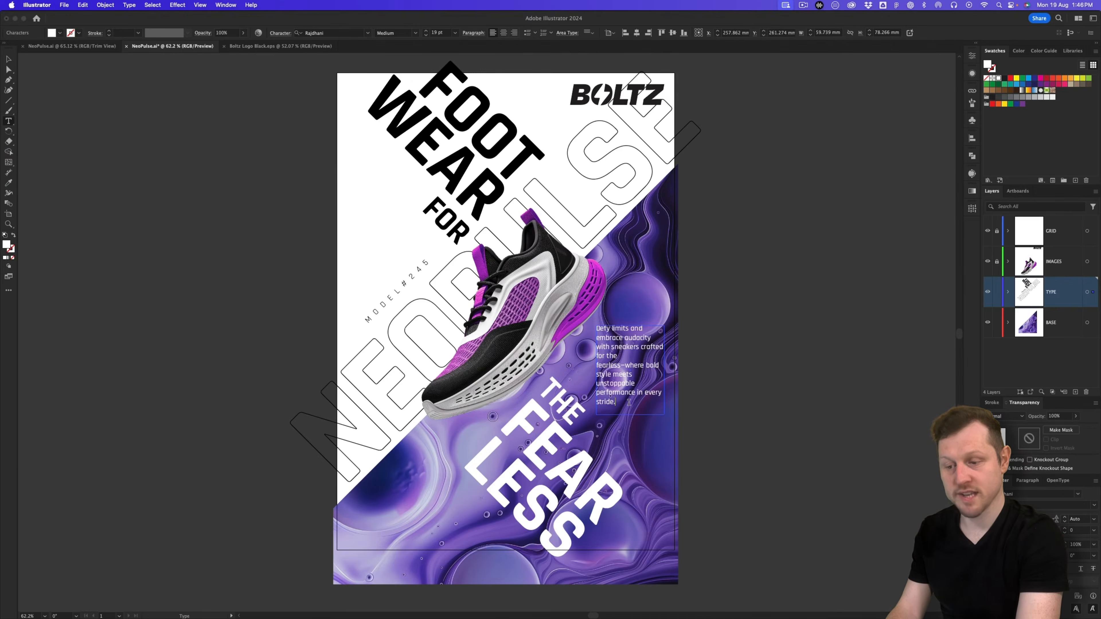
key(Escape)
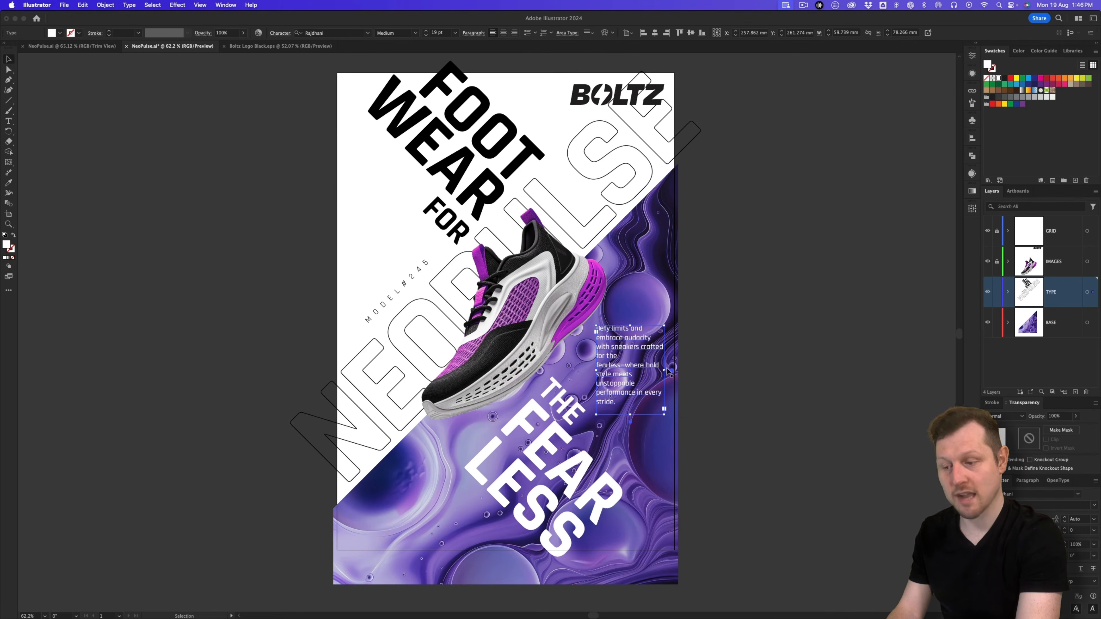
Step: Narrow the paragraph's column and rotate it about -42° to match the diagonal
mouse_move(662, 370)
mouse_down()
mouse_move(648, 369)
mouse_move(660, 370)
mouse_up()
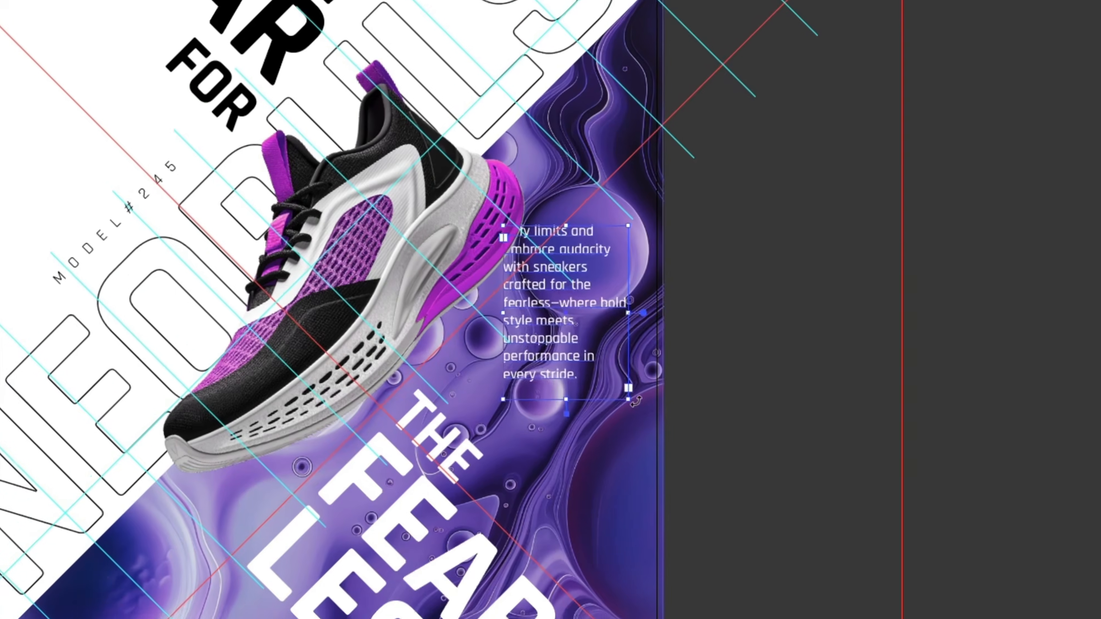
drag(636, 401, 650, 431)
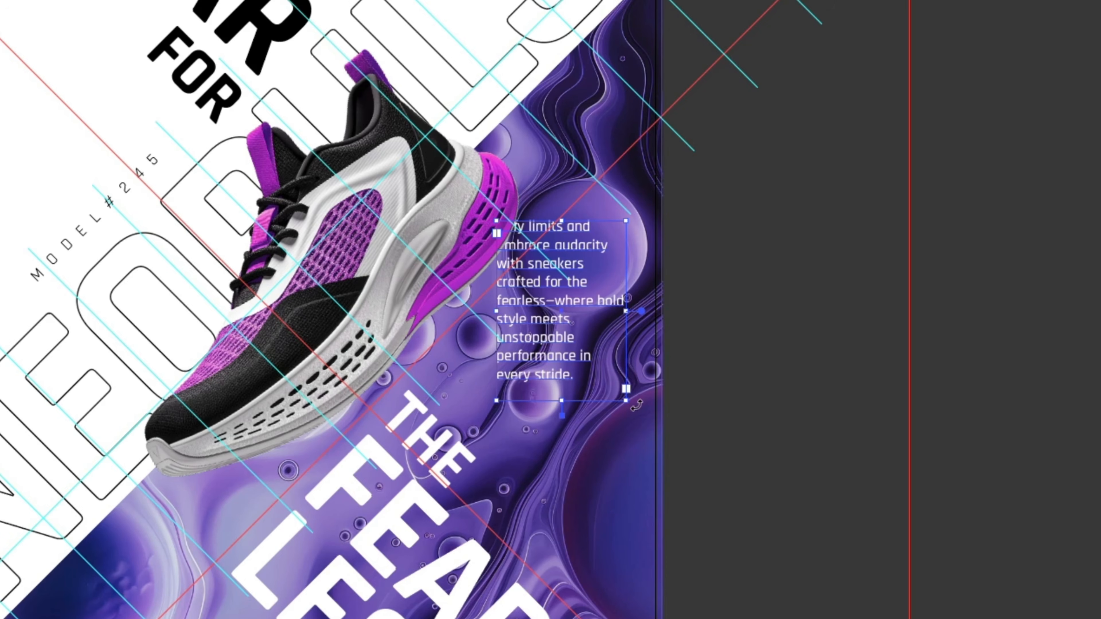
key(r)
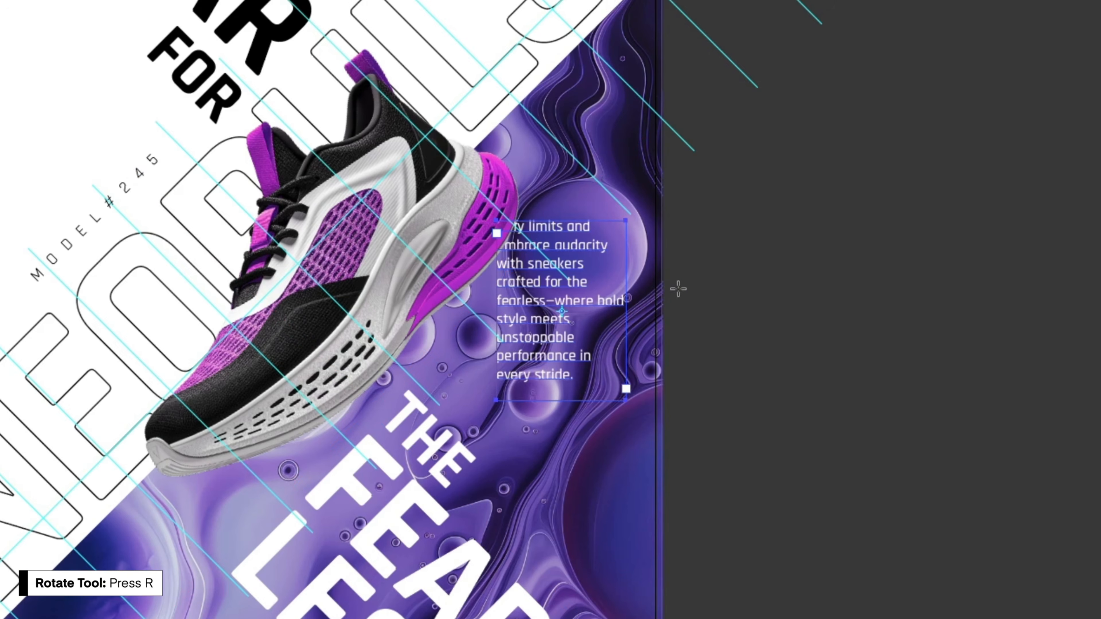
drag(686, 288, 657, 378)
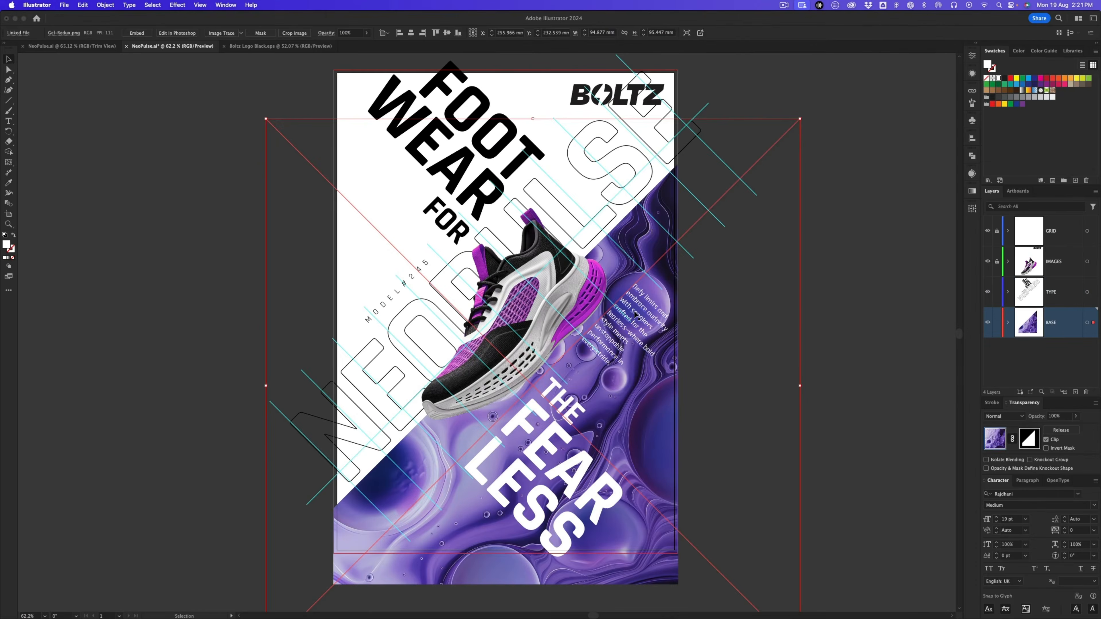
Step: Position the rotated paragraph beside the sneaker, just above THE FEARLESS
drag(636, 315, 713, 293)
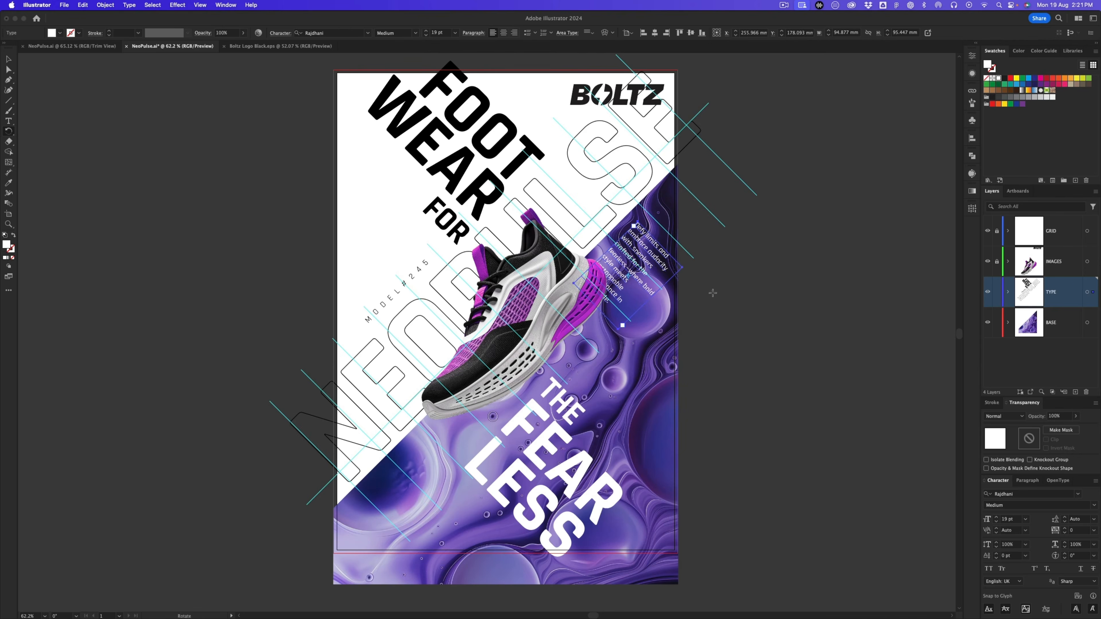
drag(650, 265, 649, 259)
key(r)
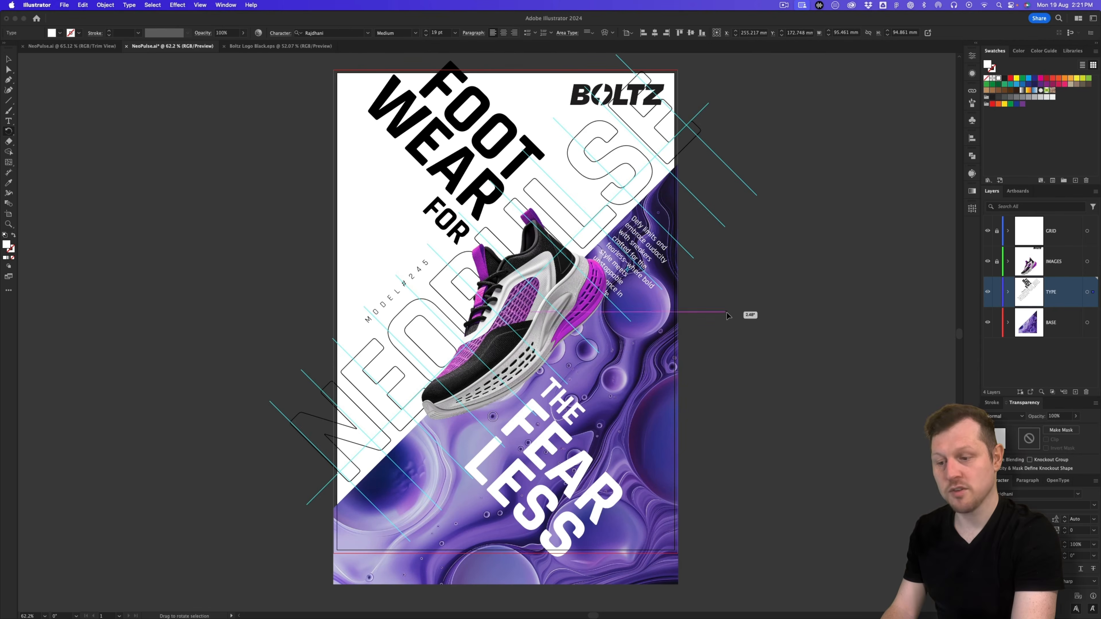
key(v)
drag(640, 262, 623, 332)
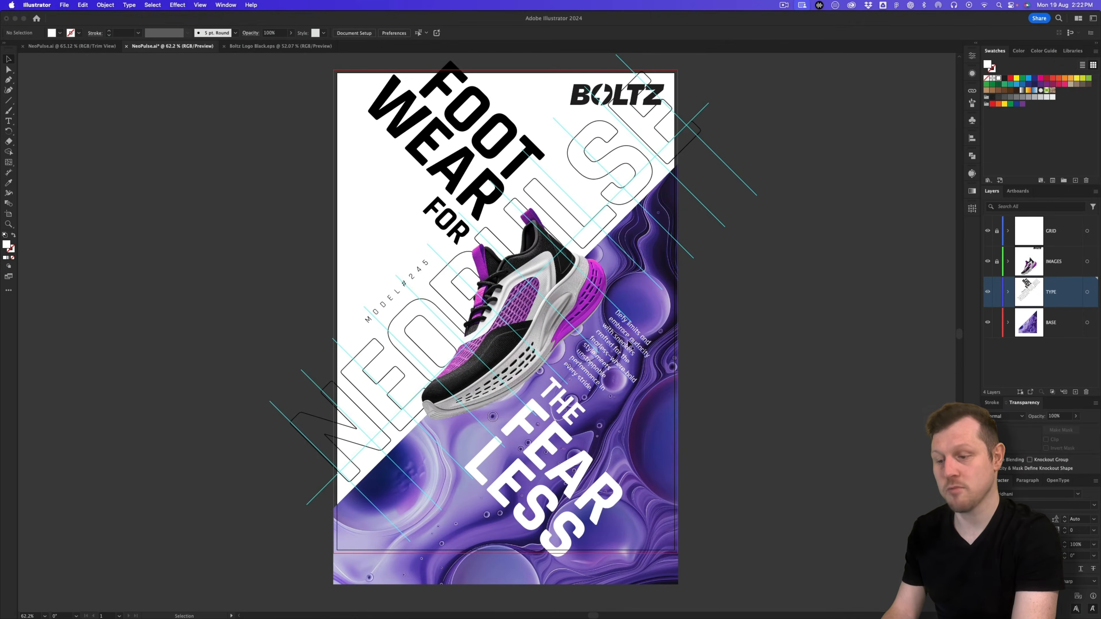
Step: Duplicate the paragraph down-left and copy the three Option 2 footer lines from the slides
drag(621, 345, 427, 480)
key(a)
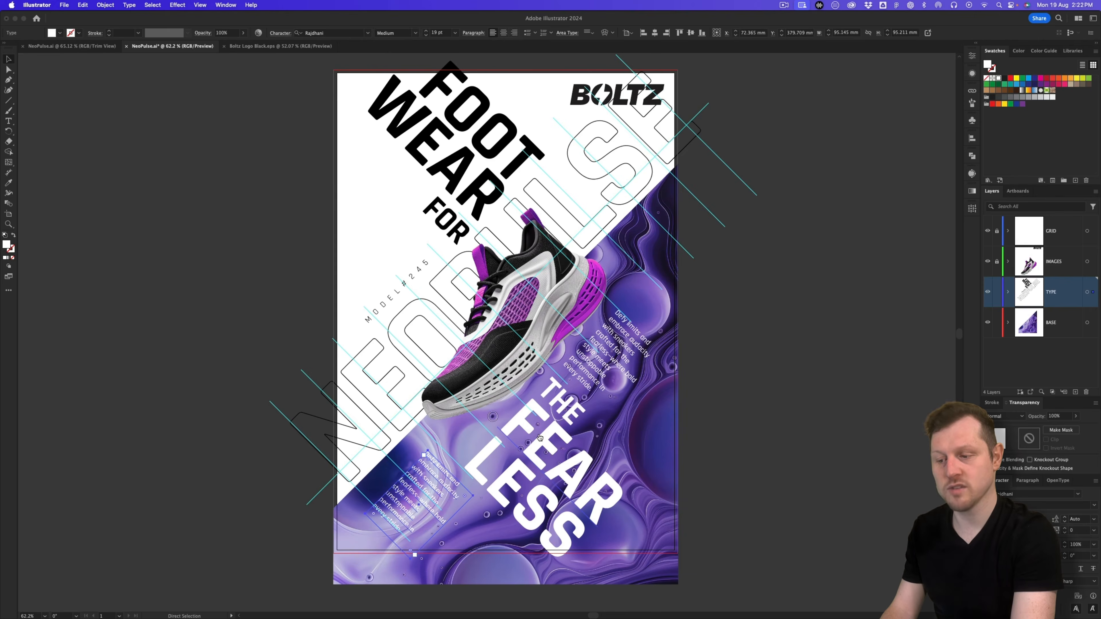
key(super+Tab)
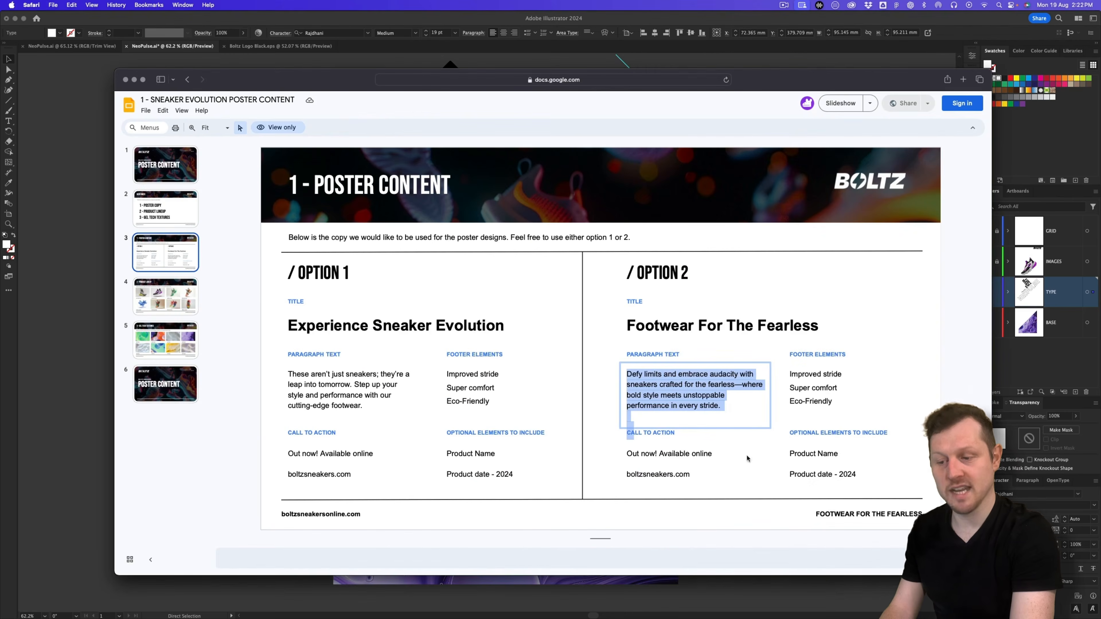
click(818, 382)
drag(836, 399, 788, 376)
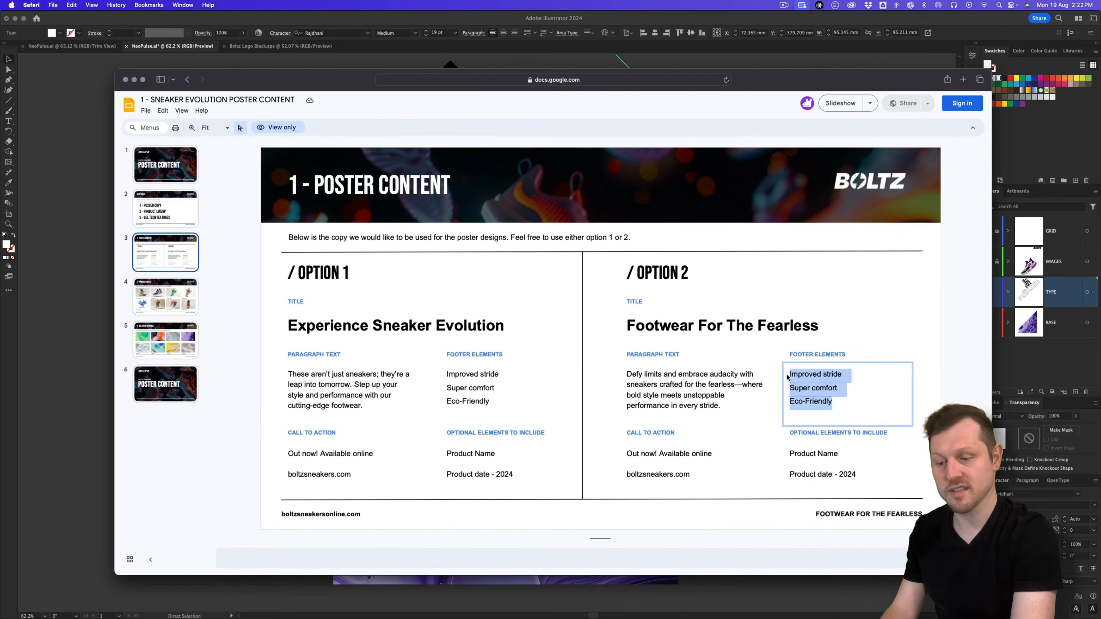
key(super+Tab)
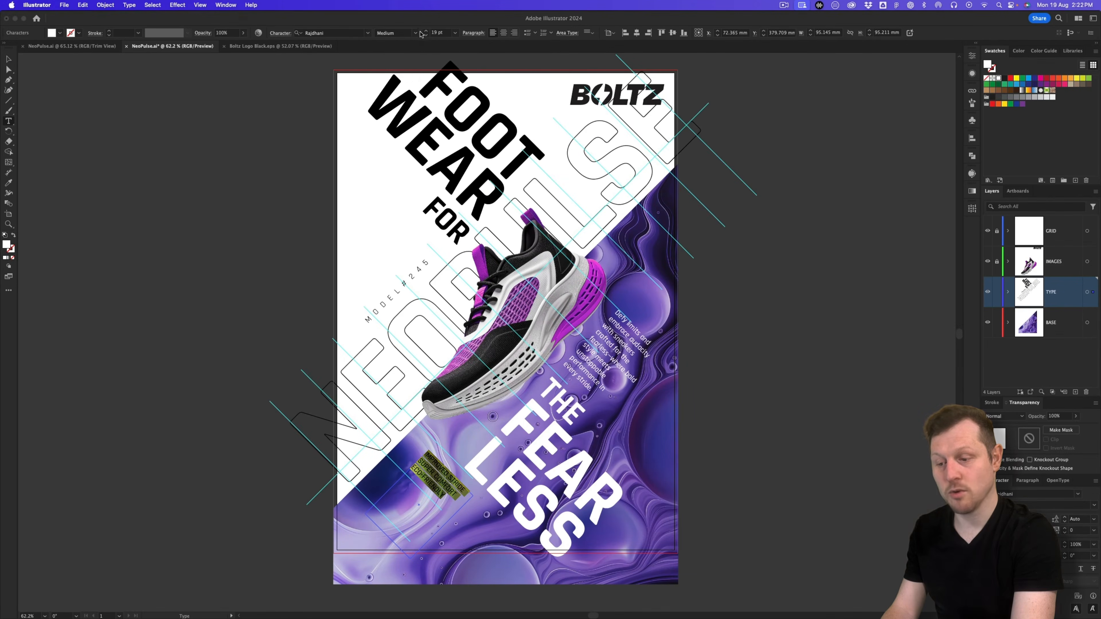
Step: Set the tag lines to Bold with 40.8 pt leading and 180 tracking
click(420, 33)
click(395, 79)
key(alt+Down)
key(alt+Down)
key(alt+Down)
key(alt+Down)
key(alt+Down)
key(alt+Down)
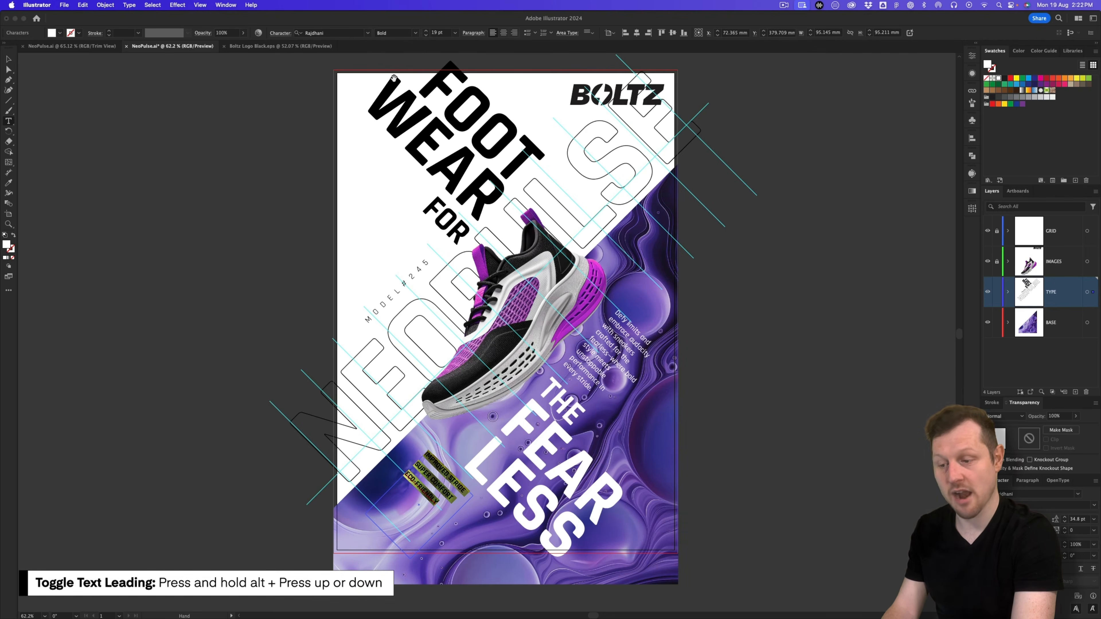
key(alt+Down)
key(alt+Down)
key(alt+Down)
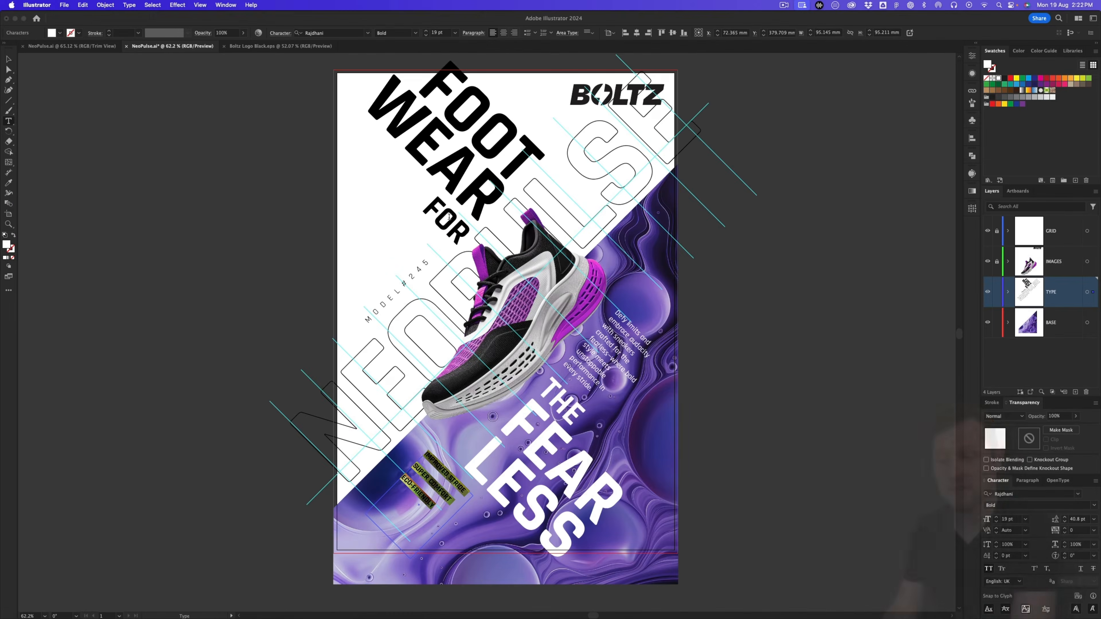
key(alt+Right)
key(alt+Right)
key(alt+Right)
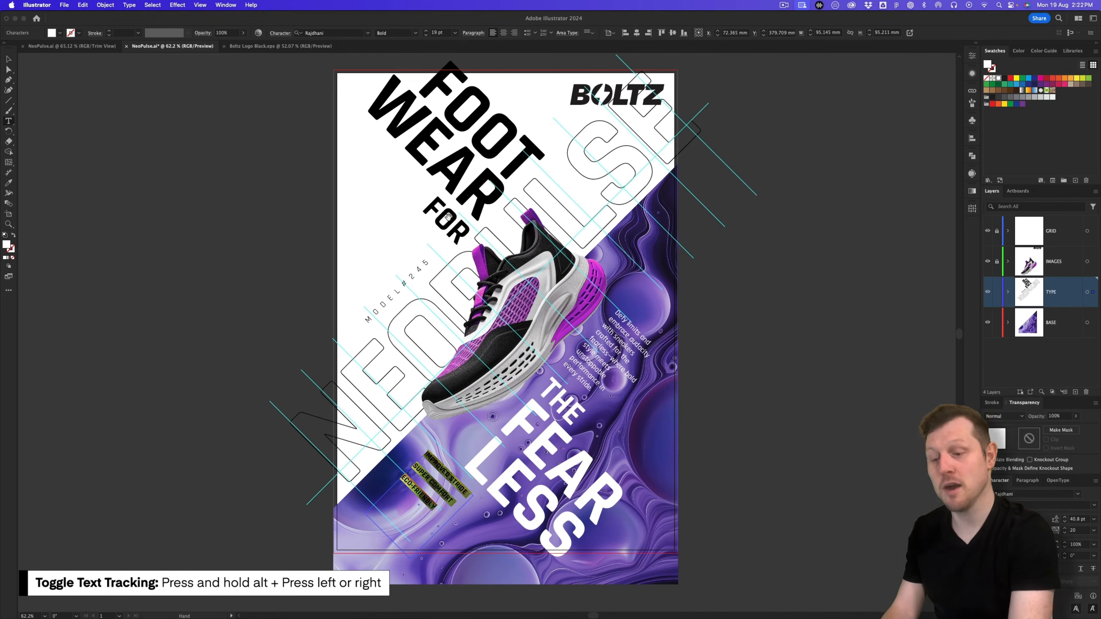
key(alt+Right)
key(alt+Right)
key(alt+Right)
key(alt+Right)
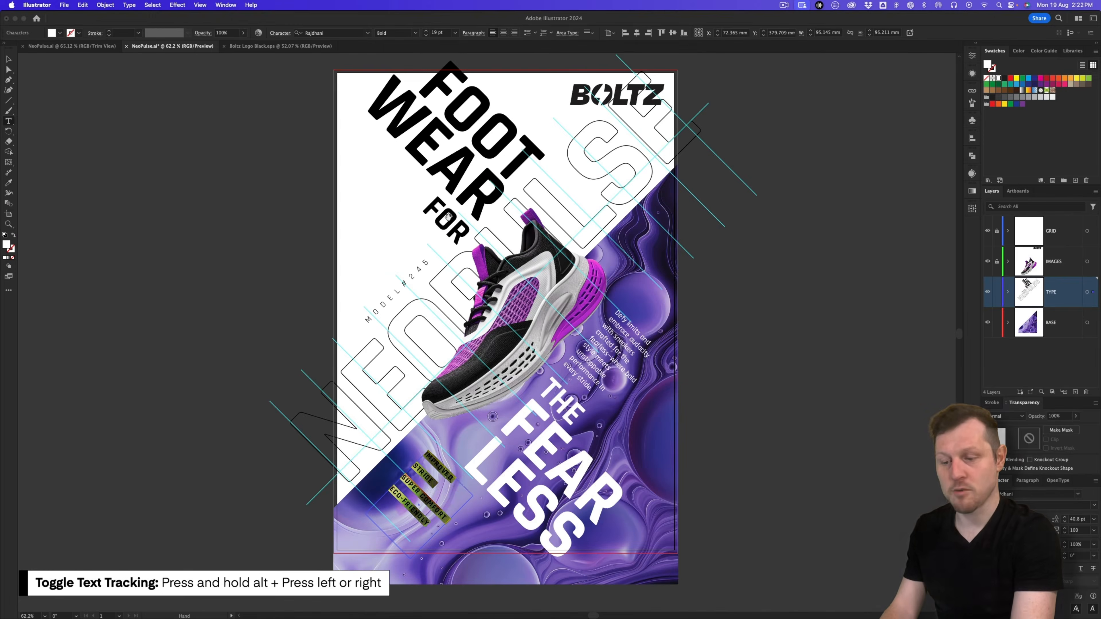
key(alt+Right)
key(alt+Right)
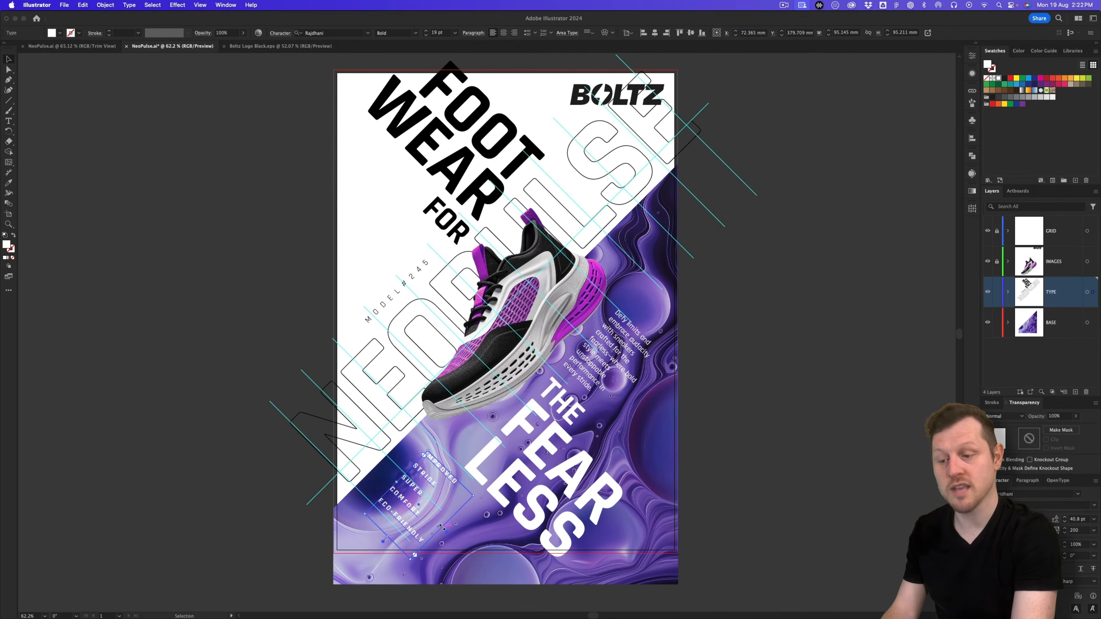
Step: Resize the tag box so each tag fits one line, then duplicate MODEL#245 up-left
drag(442, 527, 459, 545)
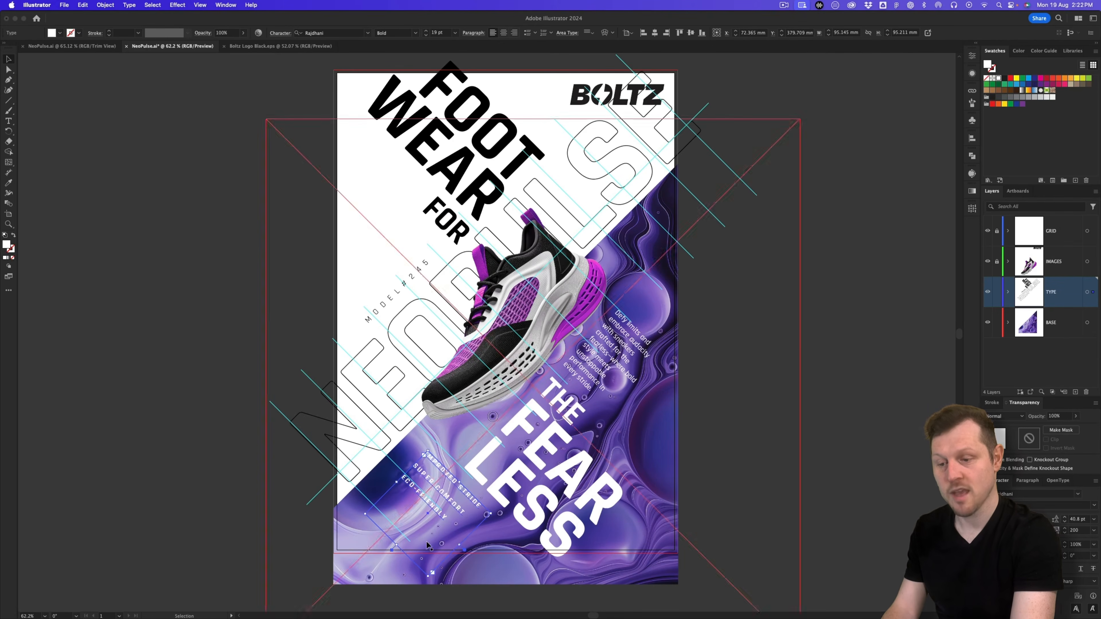
drag(392, 550, 417, 521)
drag(438, 466, 433, 472)
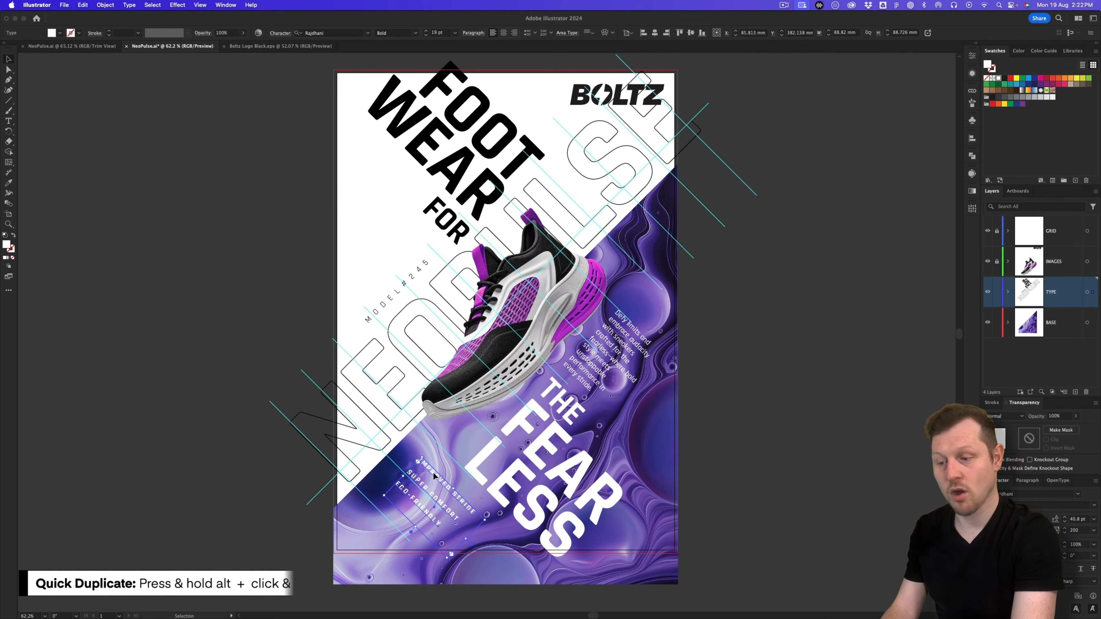
click(396, 295)
drag(396, 297, 383, 265)
Step: Replace the MODEL#245 copy's text with boltzsneakers.com copied from Google Slides
key(a)
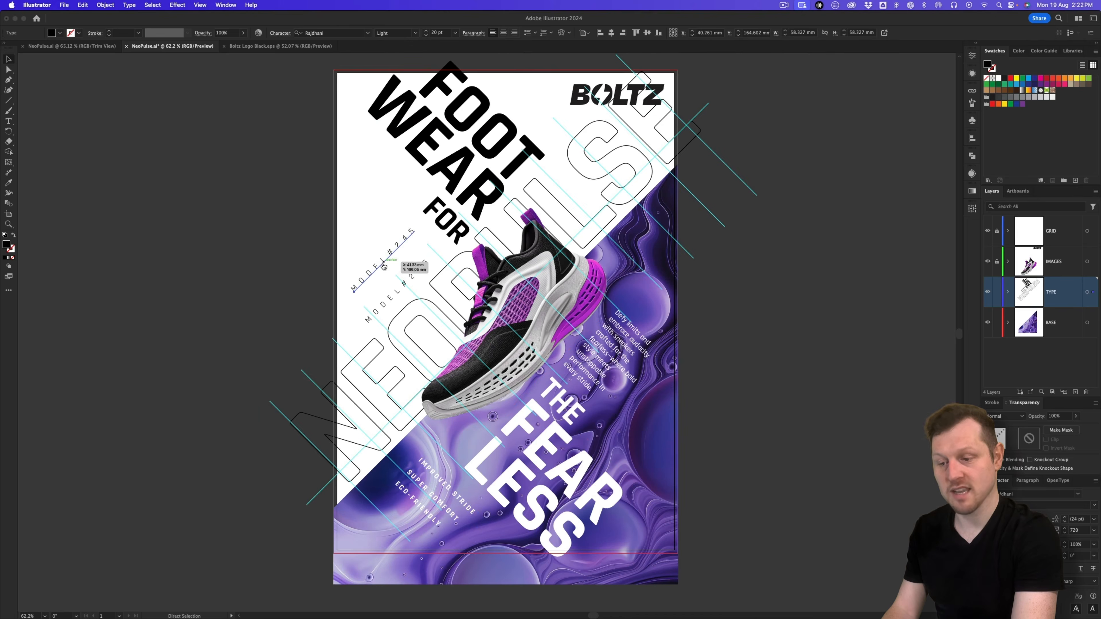
key(super+Tab)
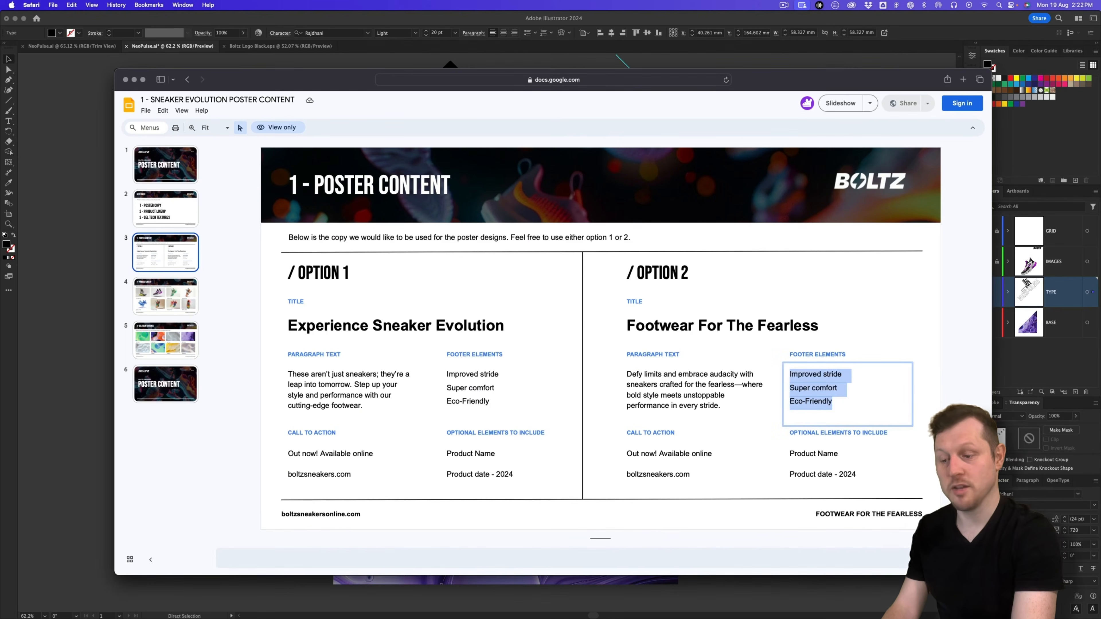
click(670, 474)
double_click(669, 475)
key(super+c)
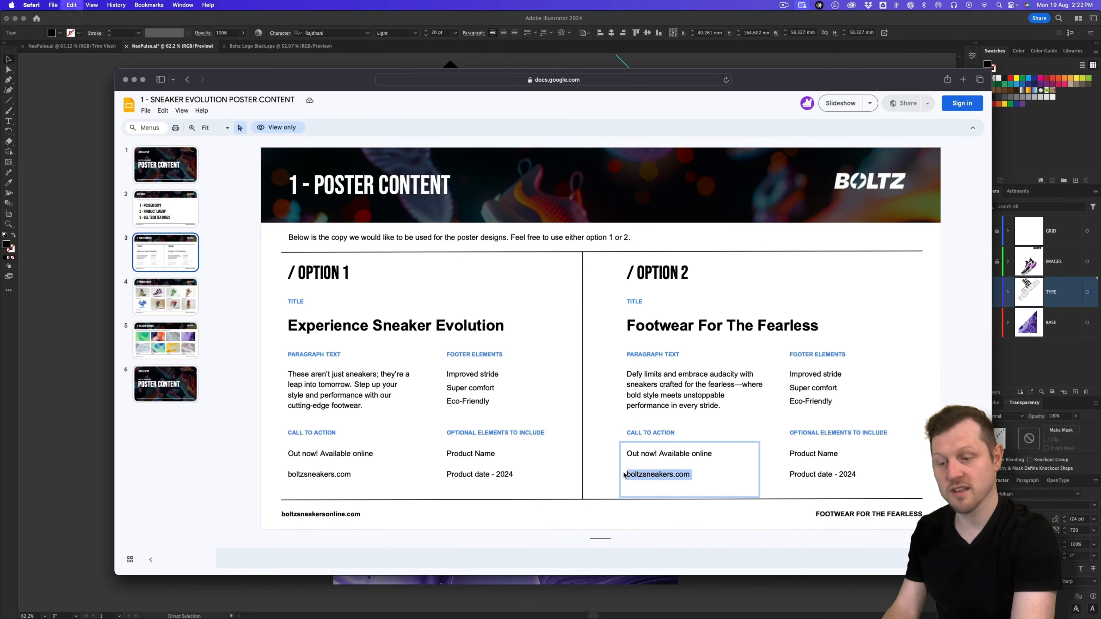
key(super+Tab)
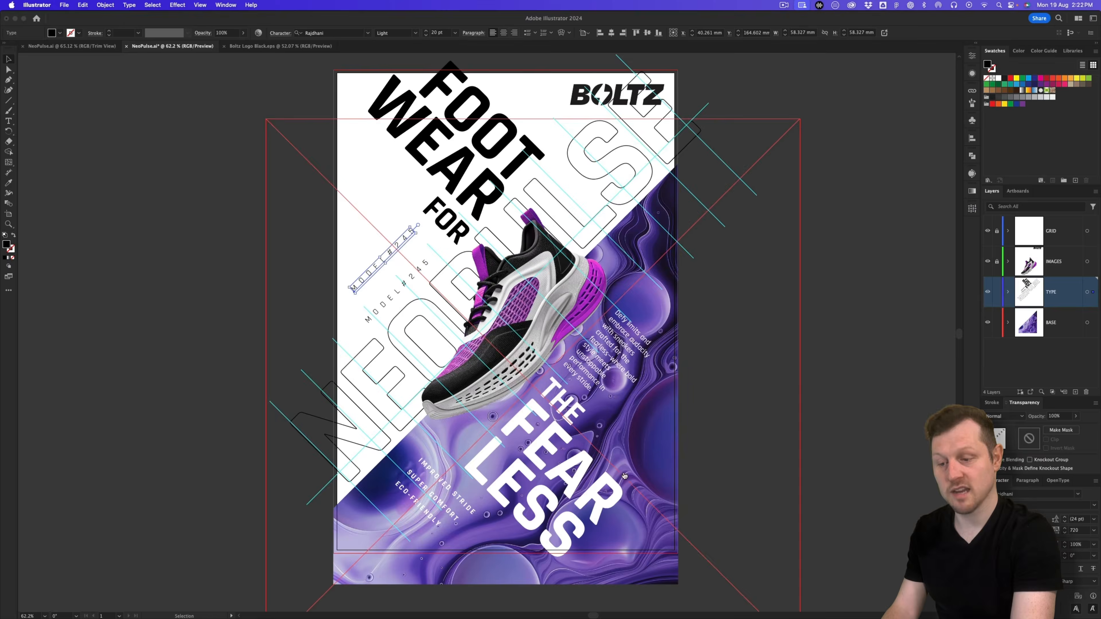
double_click(391, 254)
key(super+a)
key(super+v)
key(super+a)
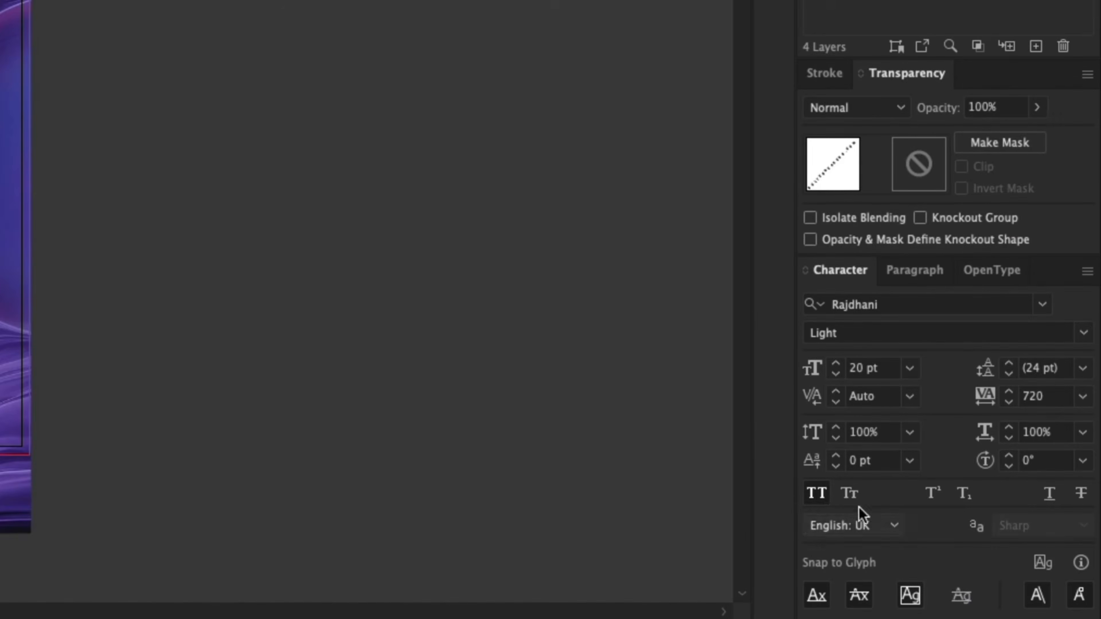
Step: Set the web address to 105 tracking, 15 pt, Regular weight
click(1035, 401)
text(105)
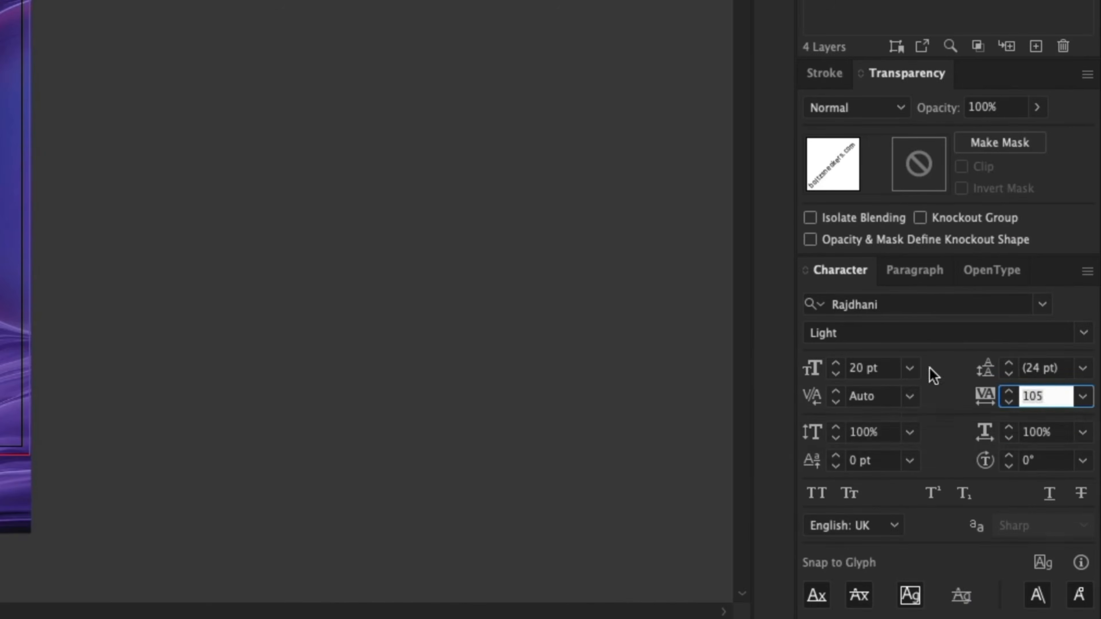
click(882, 369)
text(15)
click(1060, 340)
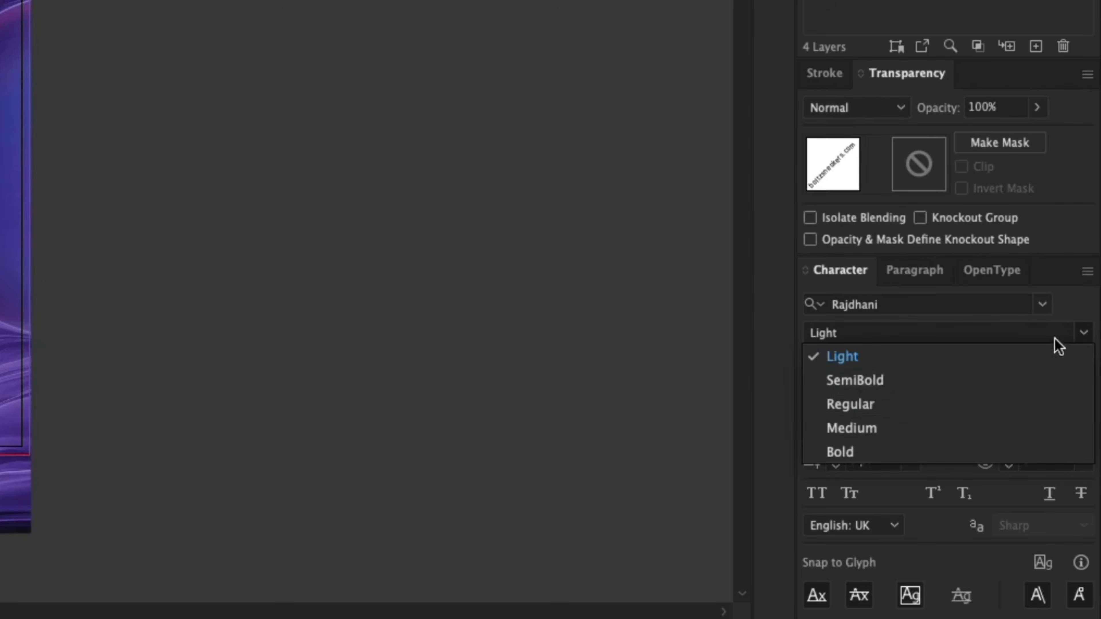
click(895, 409)
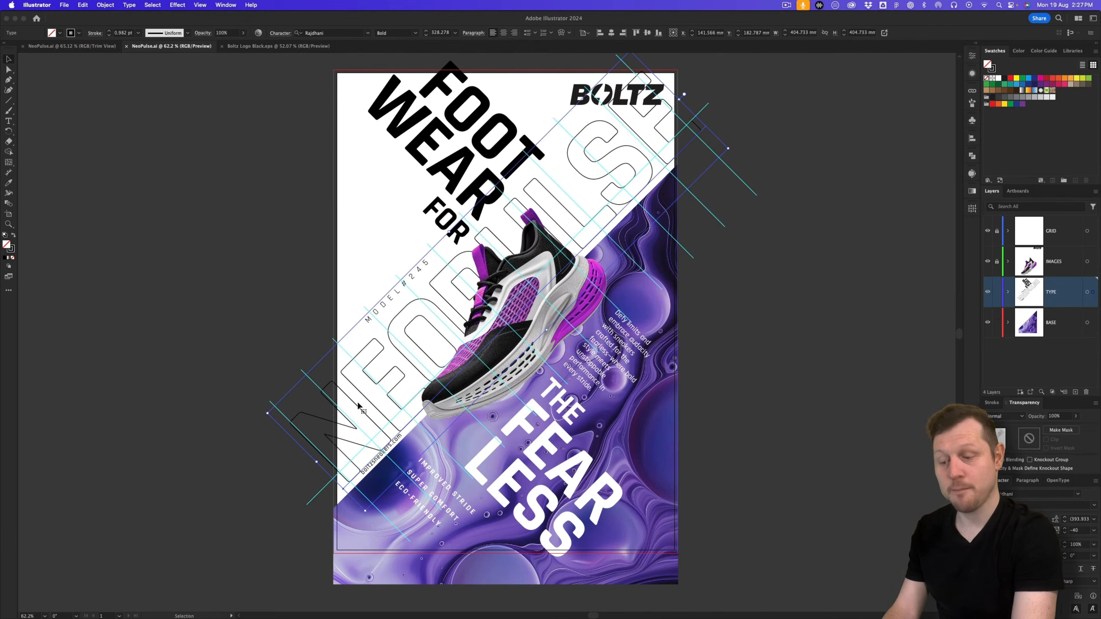
Step: Duplicate the outlined NEOPULSE lettering, shrink the copy and retype it as OUTNOW
drag(360, 410, 286, 293)
drag(483, 242, 432, 337)
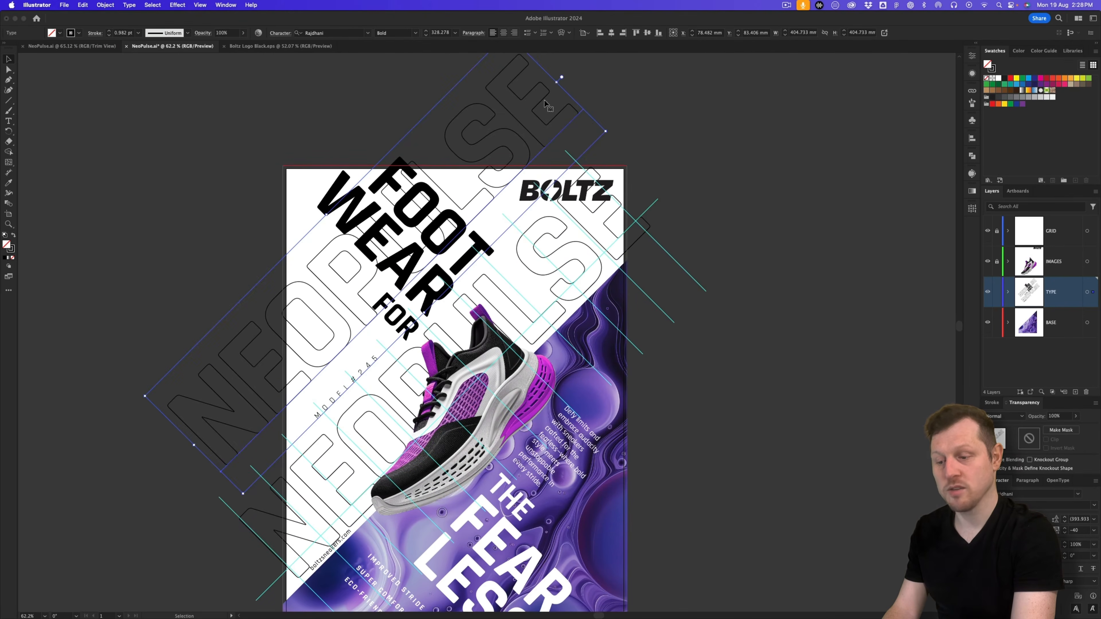
drag(558, 81, 413, 226)
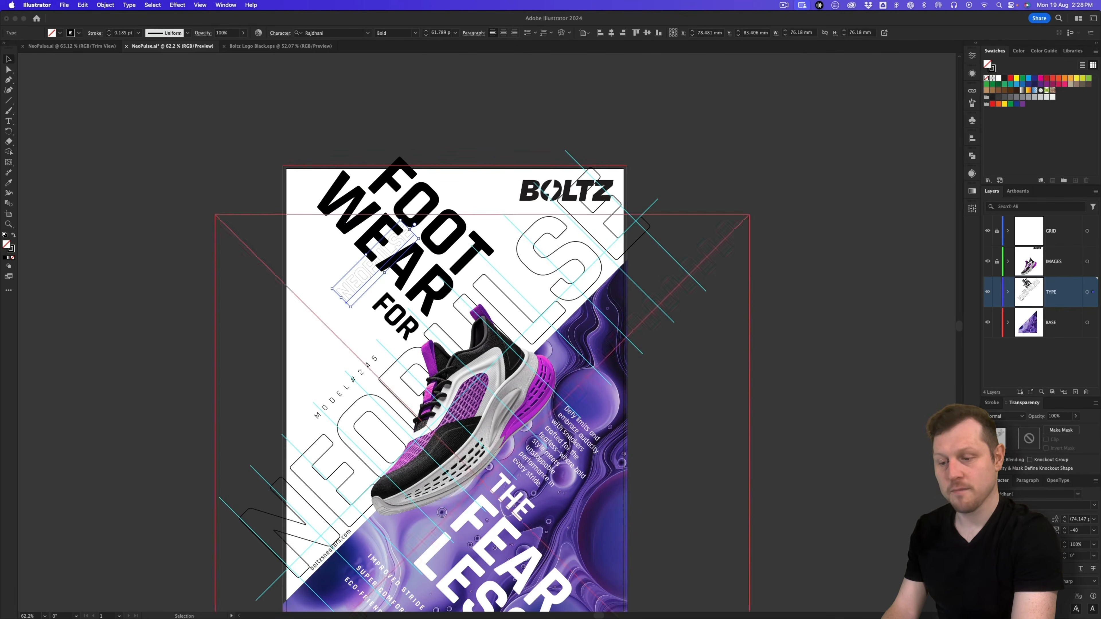
drag(366, 276, 320, 346)
key(space)
drag(387, 363, 367, 216)
double_click(306, 194)
key(super+a)
text(OUTNOW)
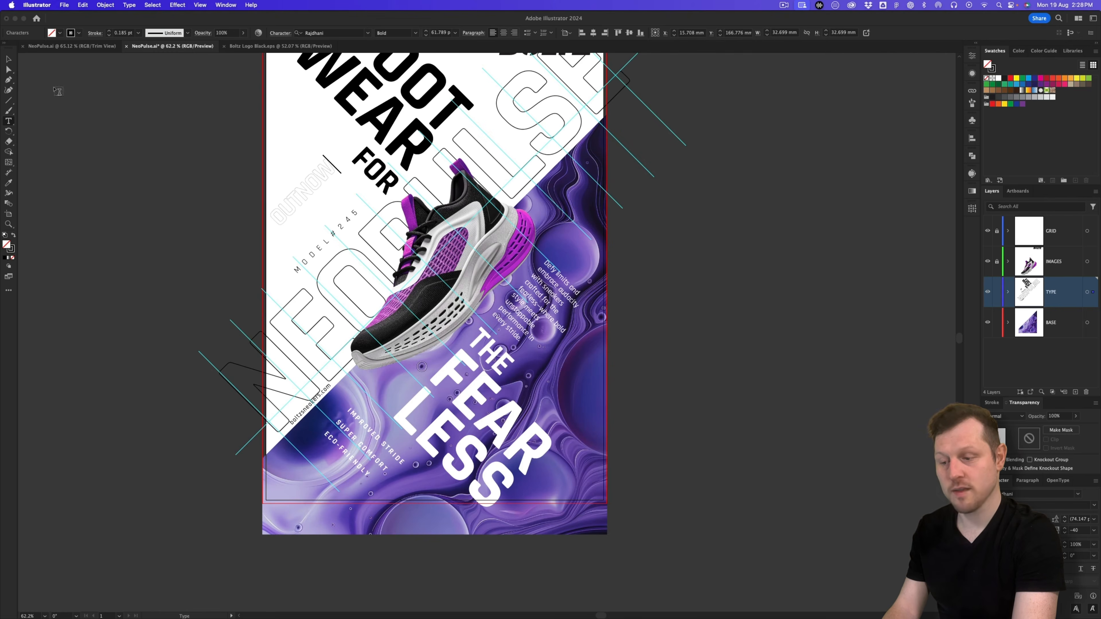
key(Escape)
Step: Place OUTNOW on the purple area with a white 0.5 pt outline
drag(320, 180, 422, 366)
click(12, 250)
click(995, 51)
click(998, 78)
drag(423, 365, 422, 374)
key(z)
drag(431, 481, 373, 481)
click(992, 403)
click(1048, 345)
click(1058, 366)
Step: Enlarge the layers list, deselect everything, and hide the cyan grid guides with Cmd+;
click(819, 357)
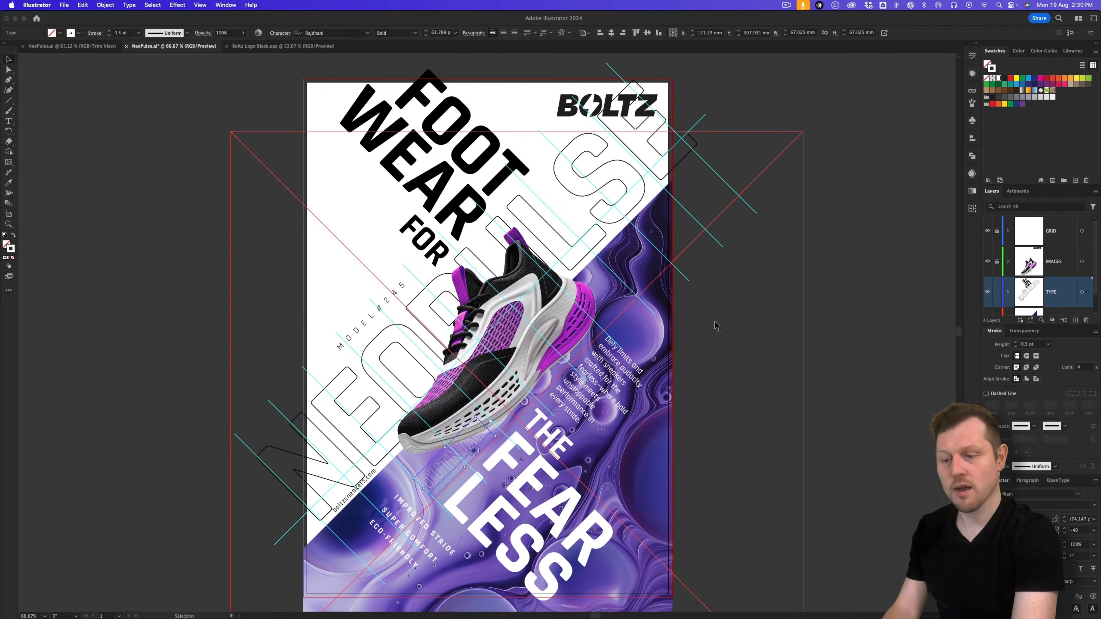
drag(567, 335, 583, 324)
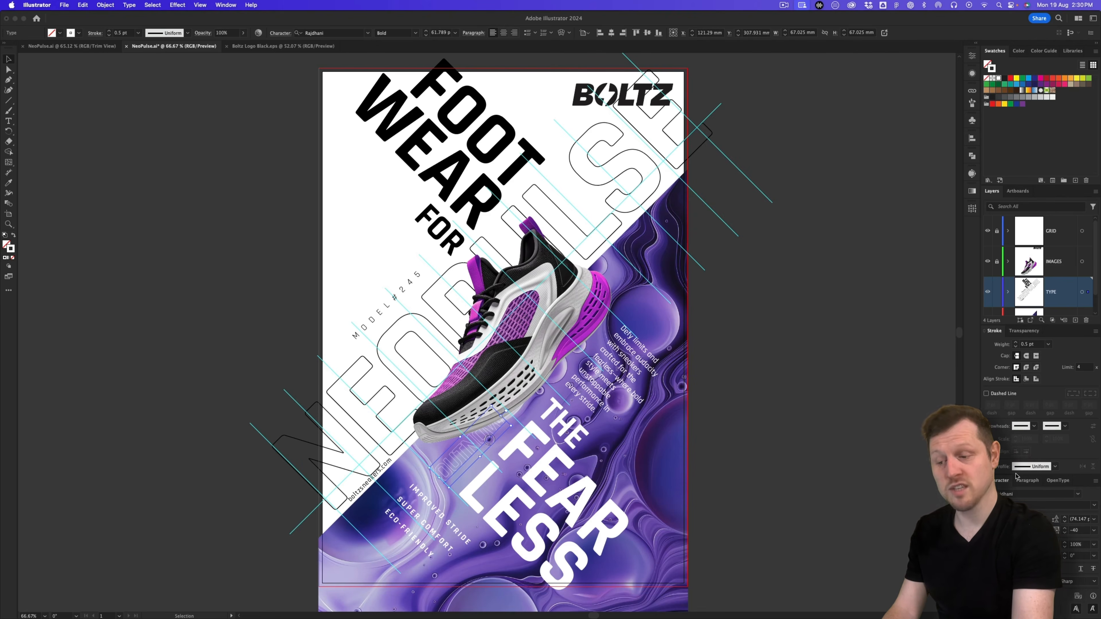
drag(1012, 184, 1012, 148)
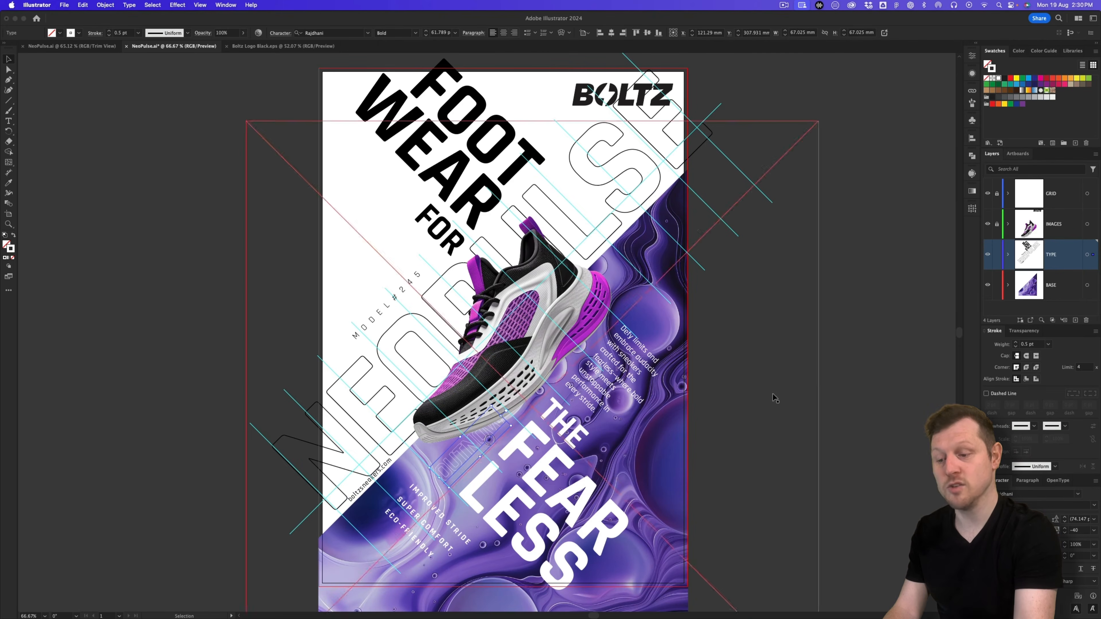
click(864, 374)
key(super+semicolon)
key(super+semicolon)
key(super+semicolon)
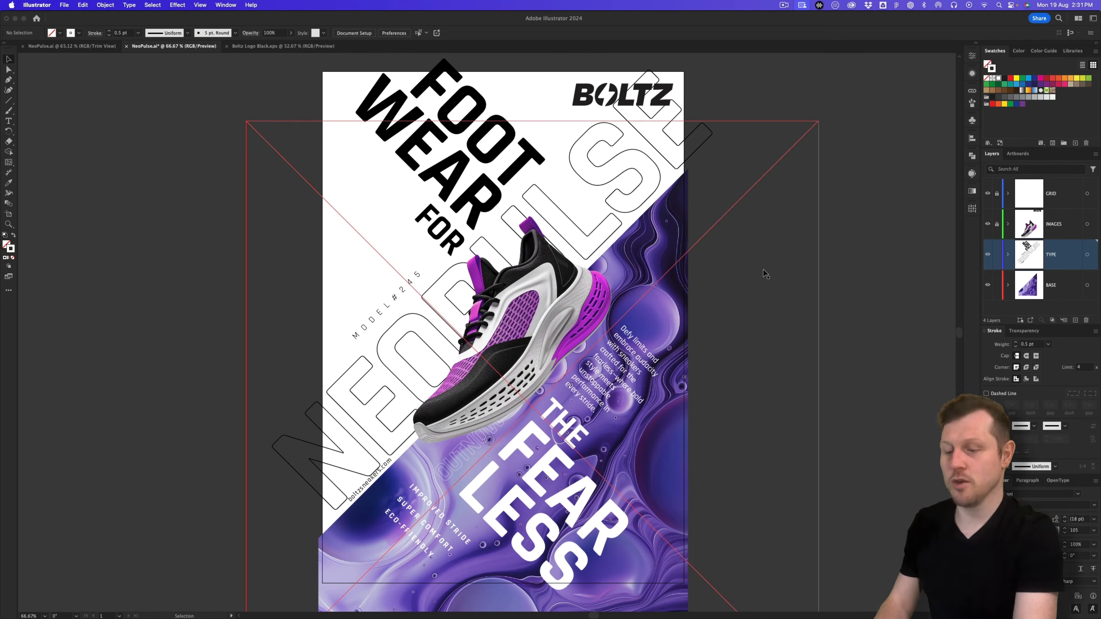
Step: Toggle Trim View on and off, then zoom out to the whole poster
click(201, 6)
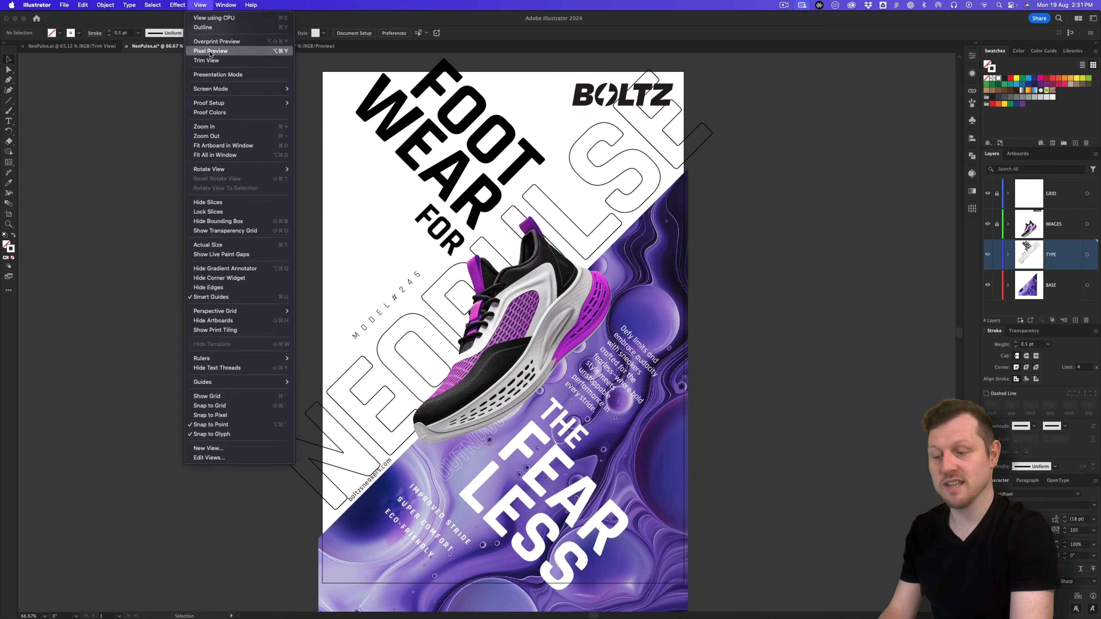
click(206, 60)
click(201, 5)
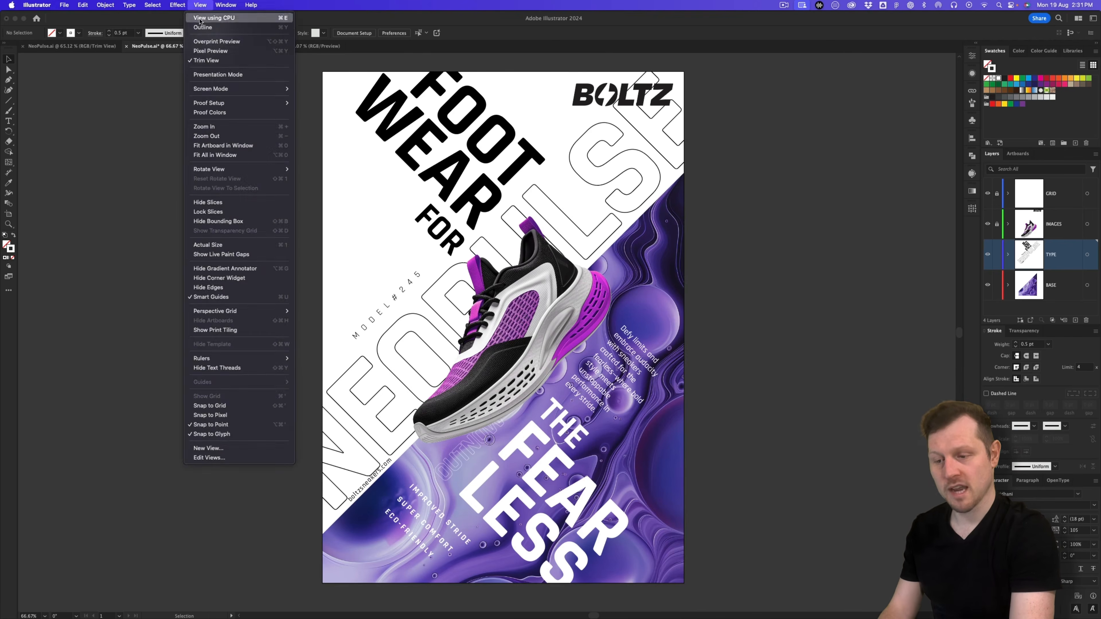
click(206, 60)
key(z)
alt+click(591, 237)
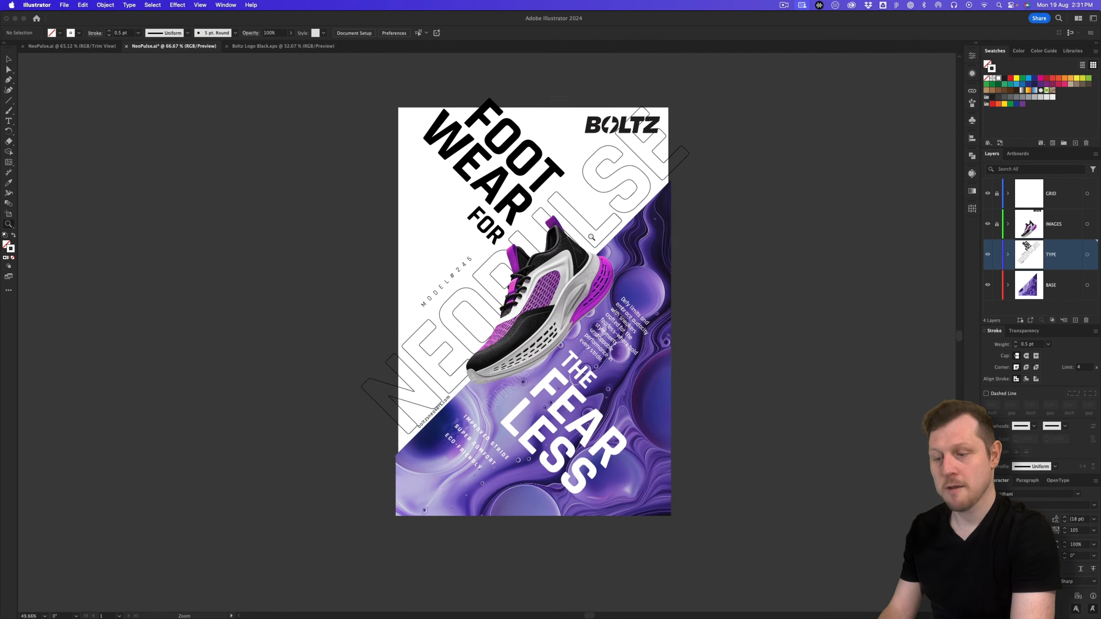
Step: Alt-drag a copy of the sneaker image to just above the artboard
key(v)
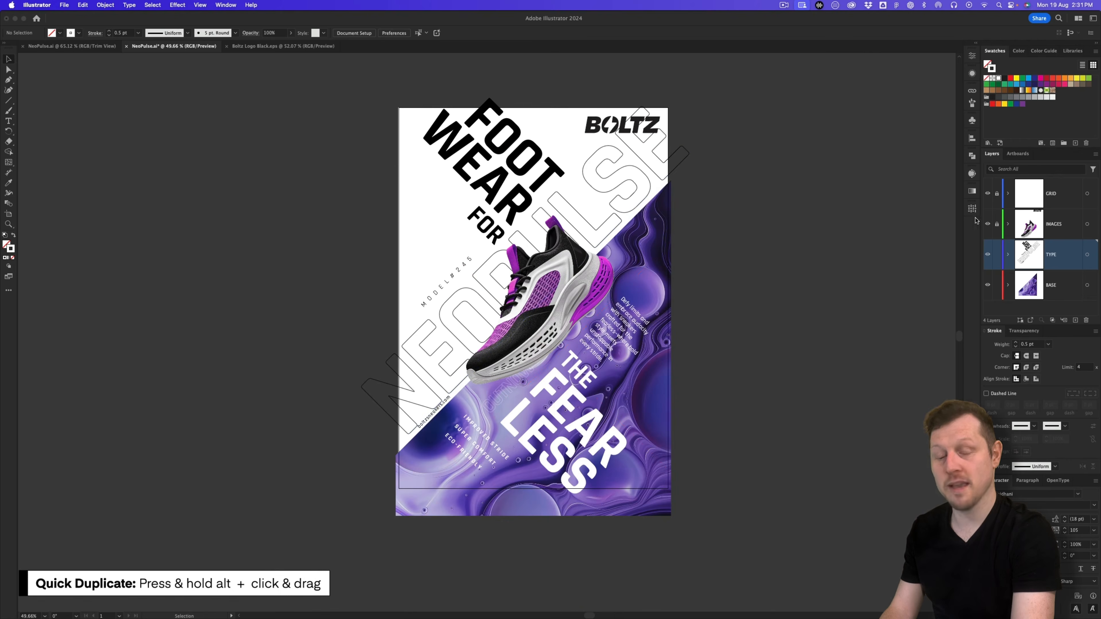
click(1022, 226)
click(573, 266)
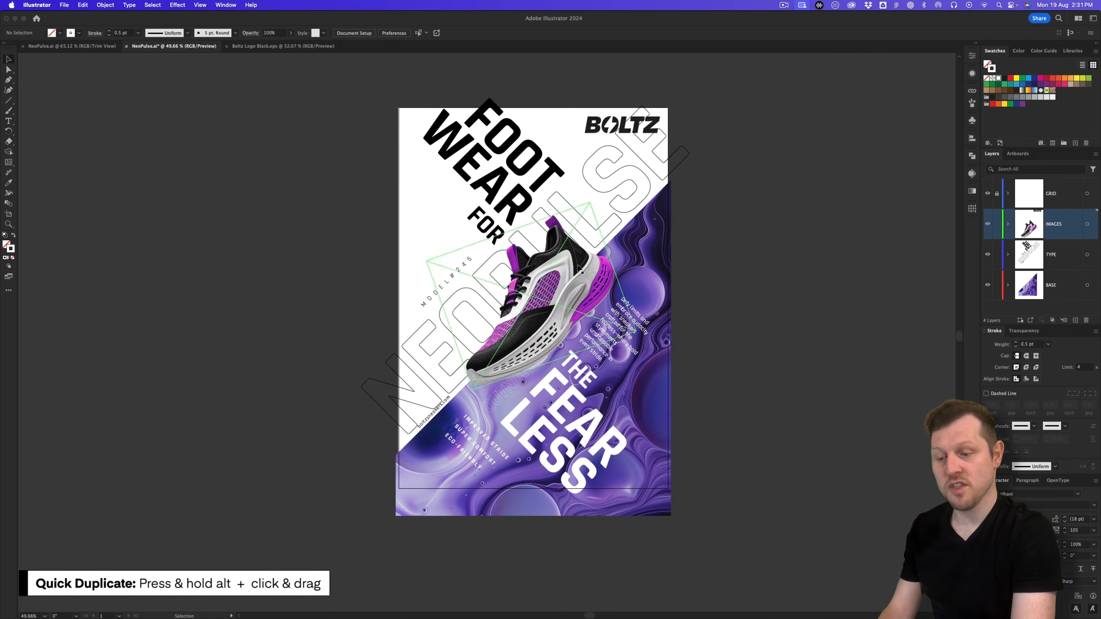
key(space)
drag(572, 310, 506, 224)
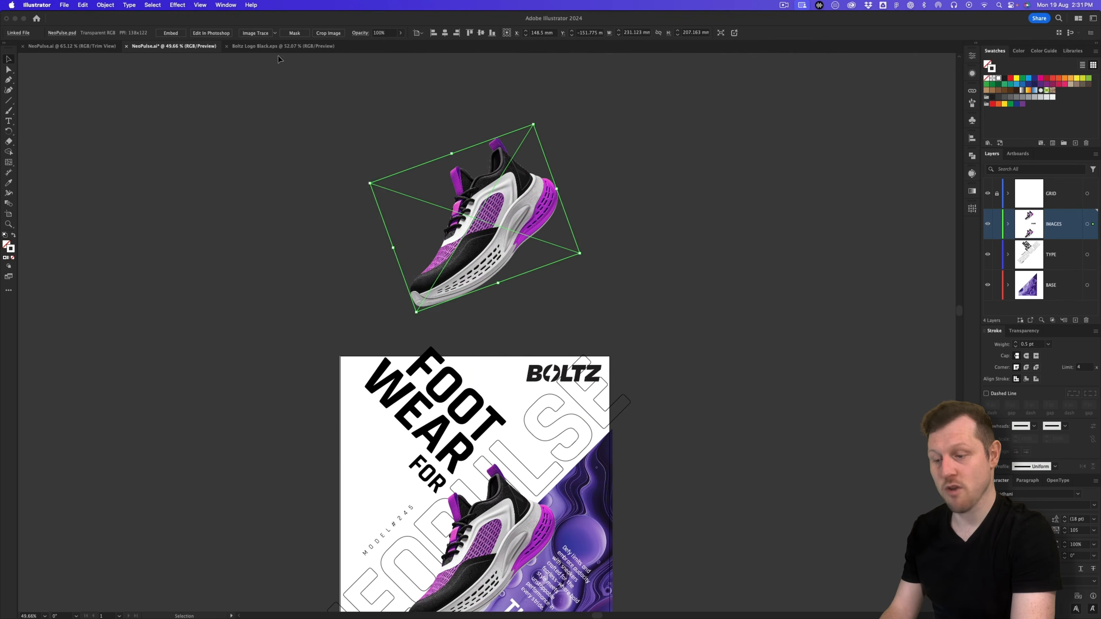
click(226, 5)
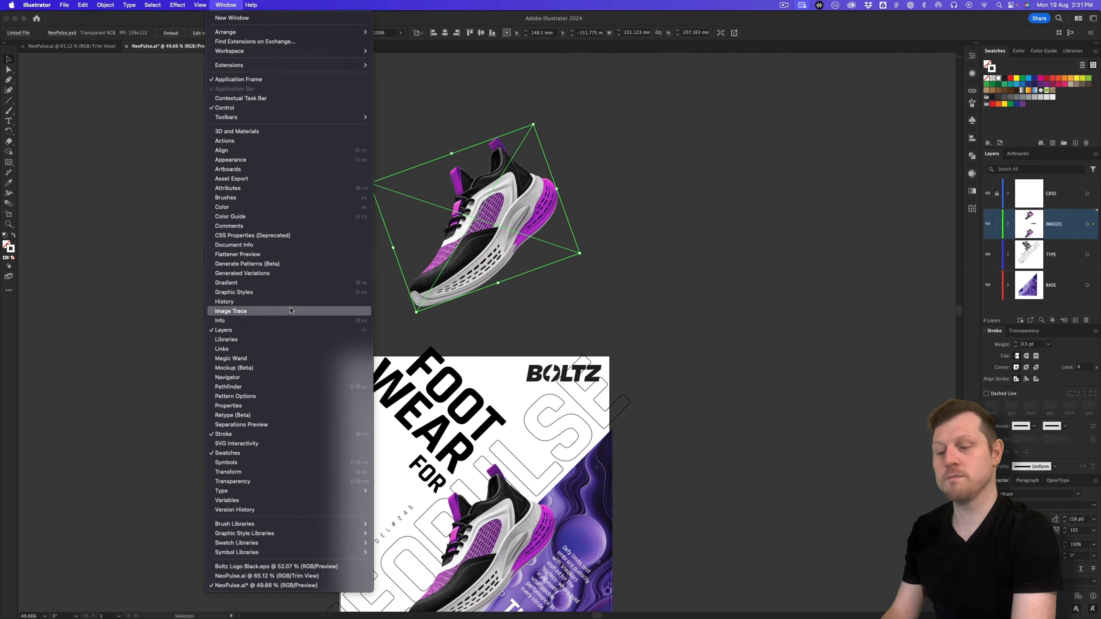
Step: Trace the sneaker copy with the 6 Colors preset and expand it into vector paths
click(230, 311)
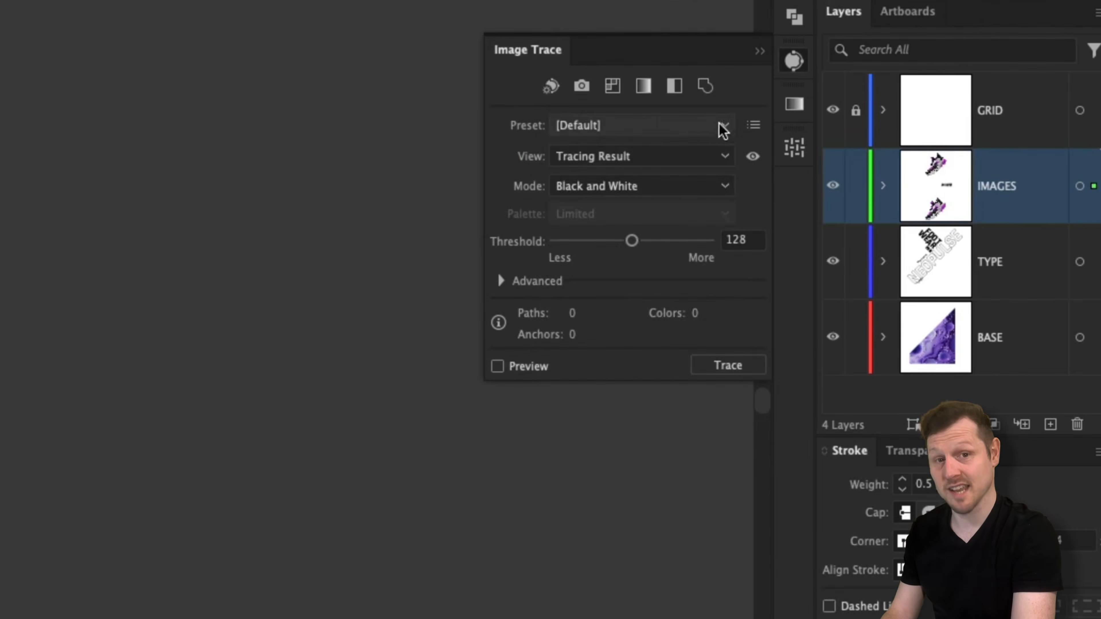
click(930, 195)
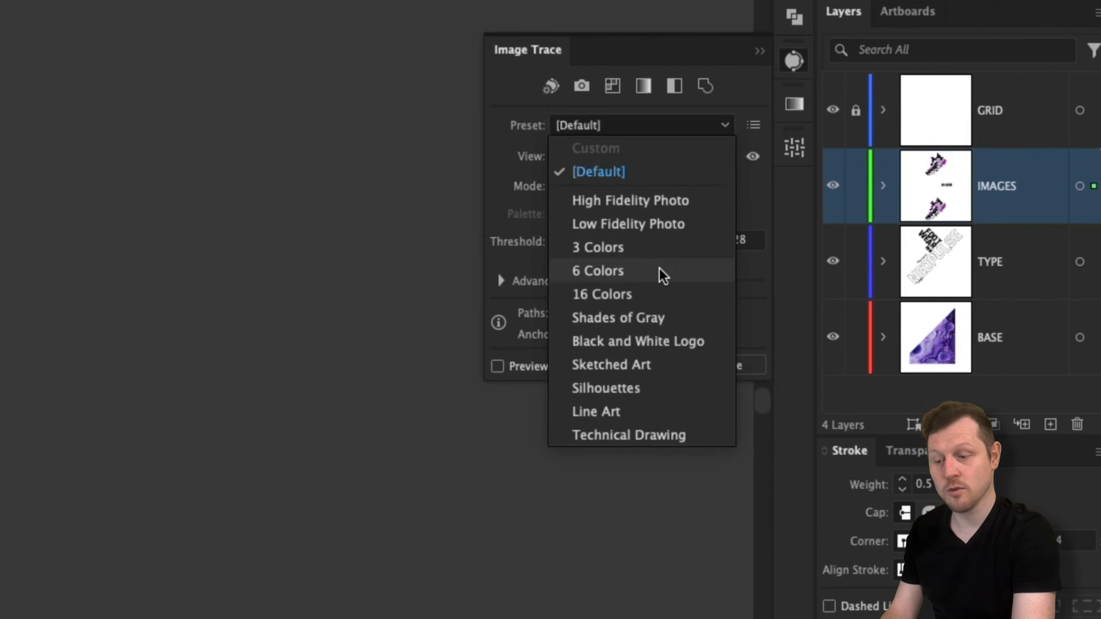
click(661, 271)
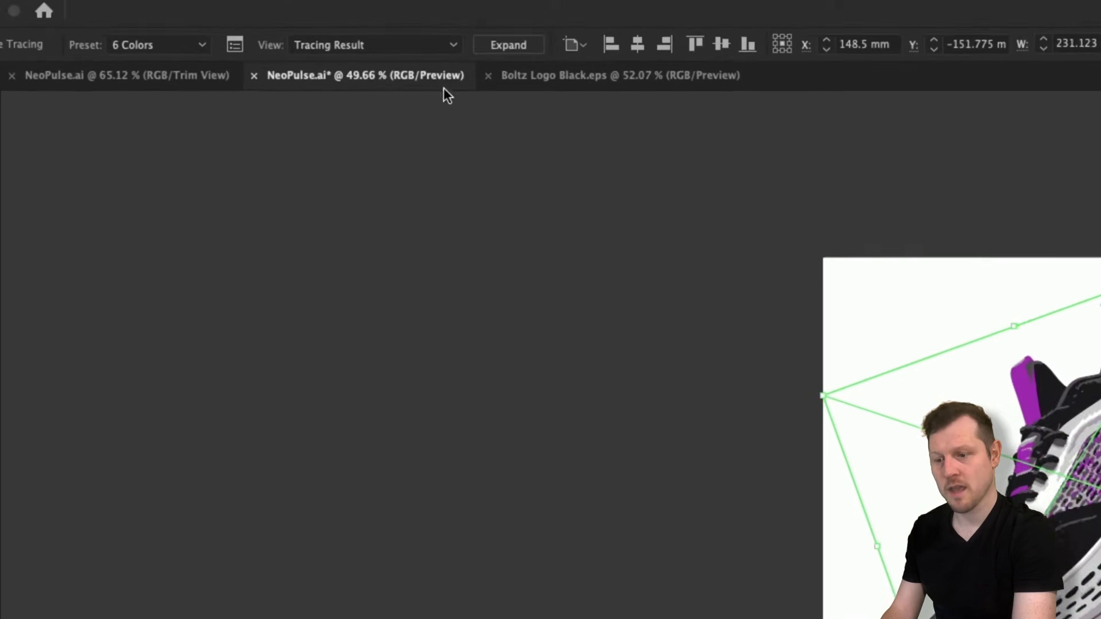
click(510, 45)
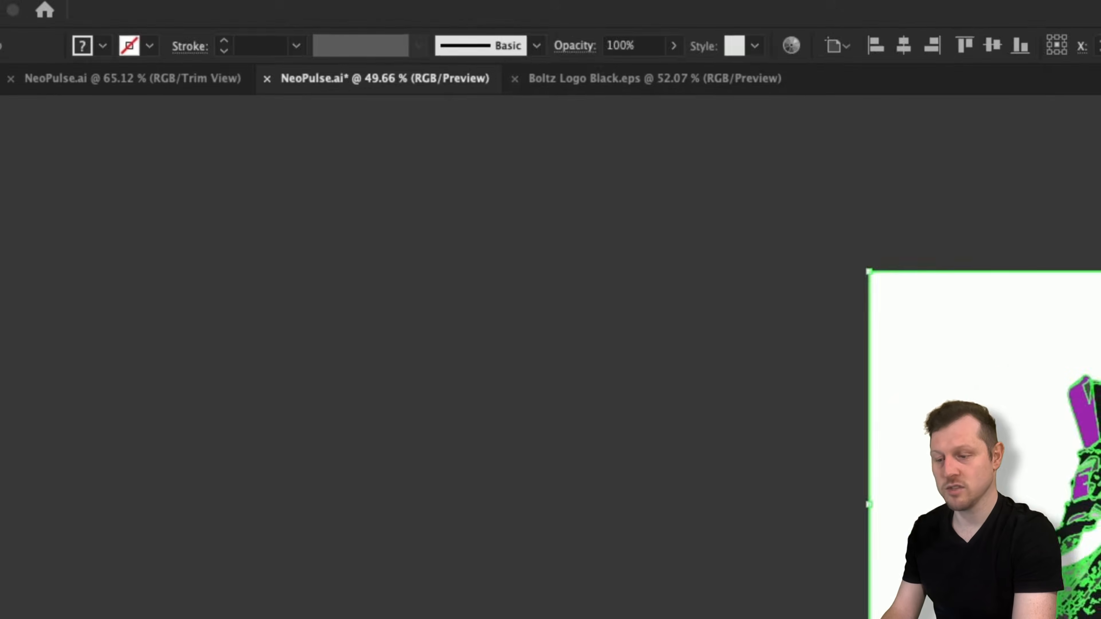
click(1027, 293)
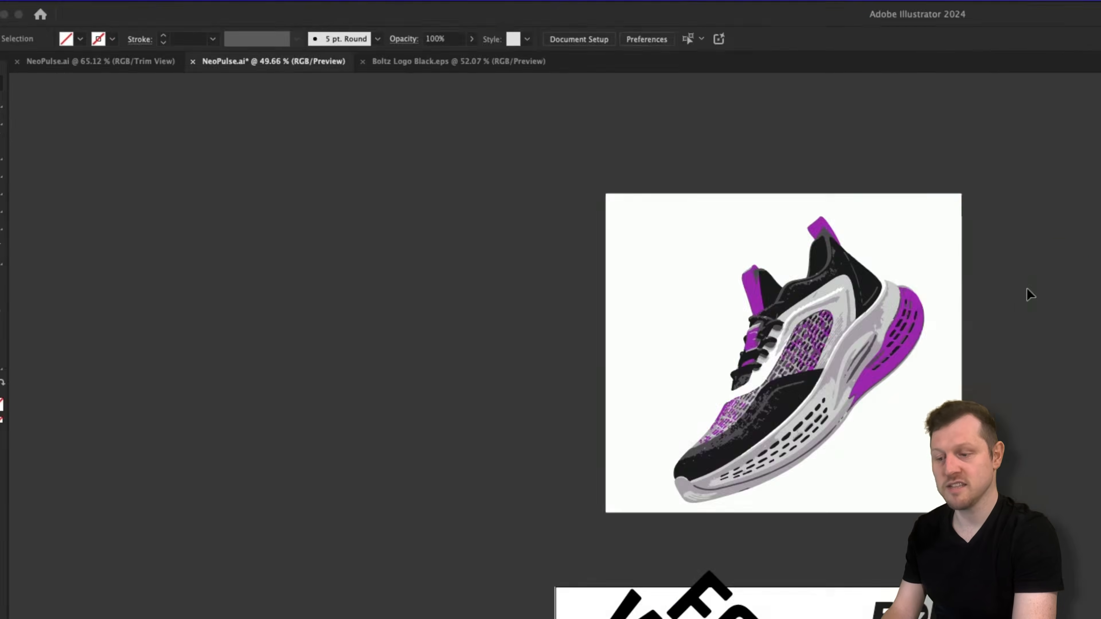
key(z)
mouse_move(476, 221)
mouse_down()
mouse_move(585, 155)
mouse_move(573, 215)
mouse_up()
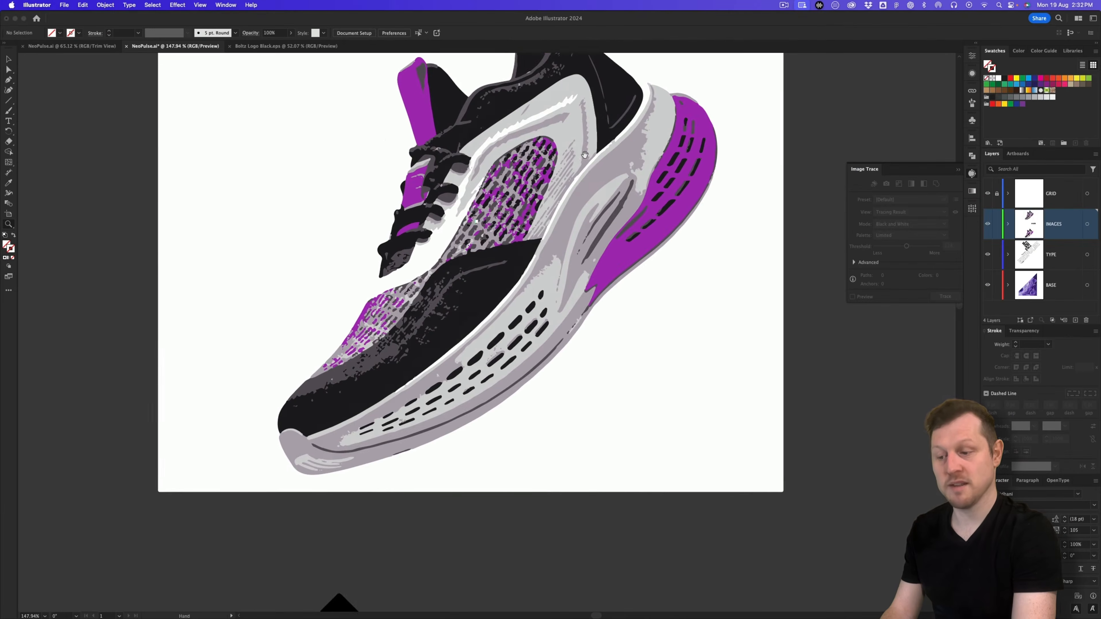
key(v)
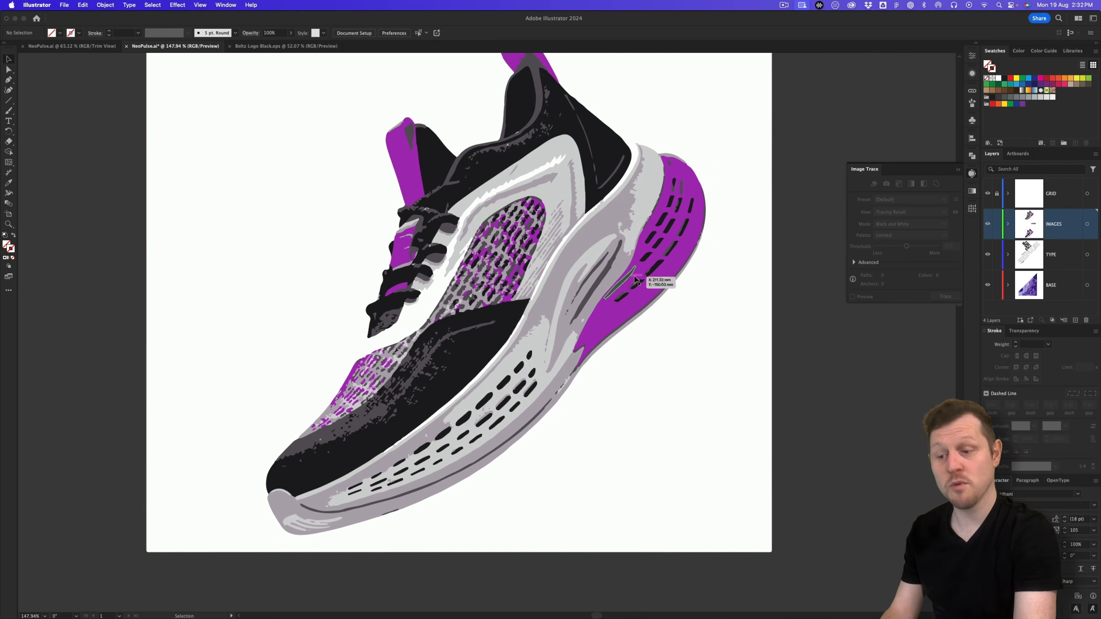
key(z)
drag(610, 214, 552, 252)
drag(552, 251, 486, 263)
key(v)
Step: Save the traced sneaker's colours as a new colour group named 'NeoPulse Swatches'
drag(715, 90, 191, 438)
click(704, 186)
click(620, 173)
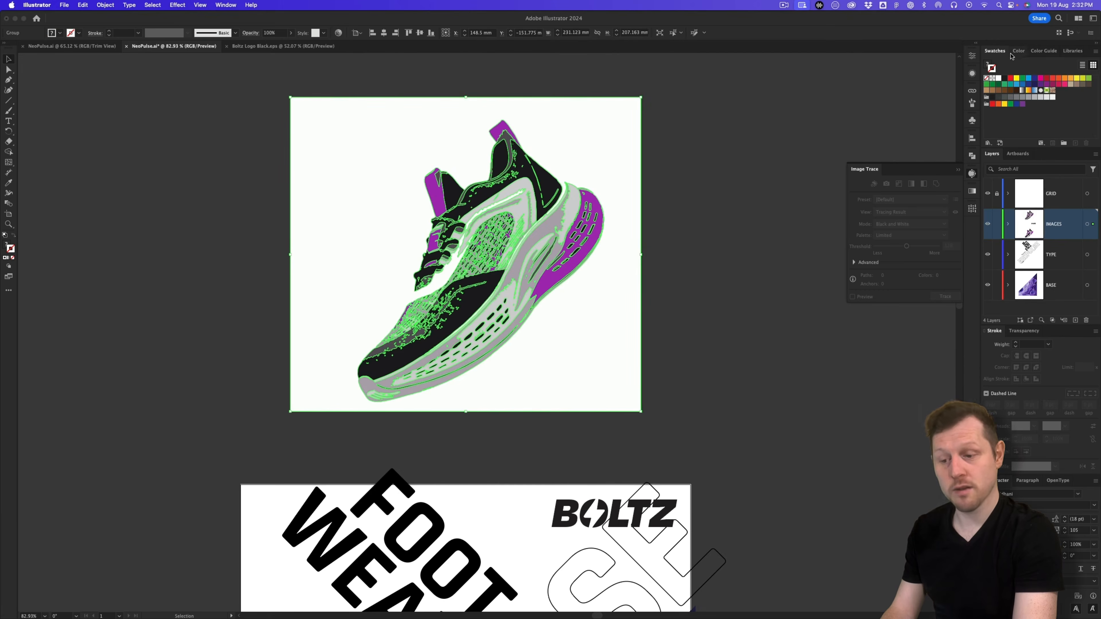
click(1096, 51)
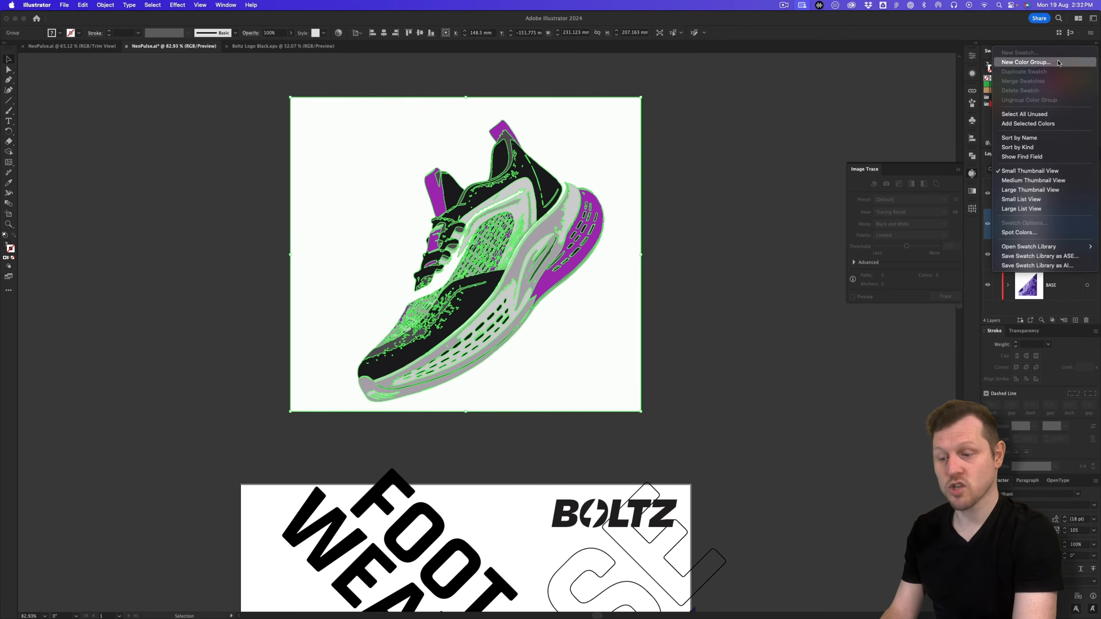
click(1010, 62)
text(N)
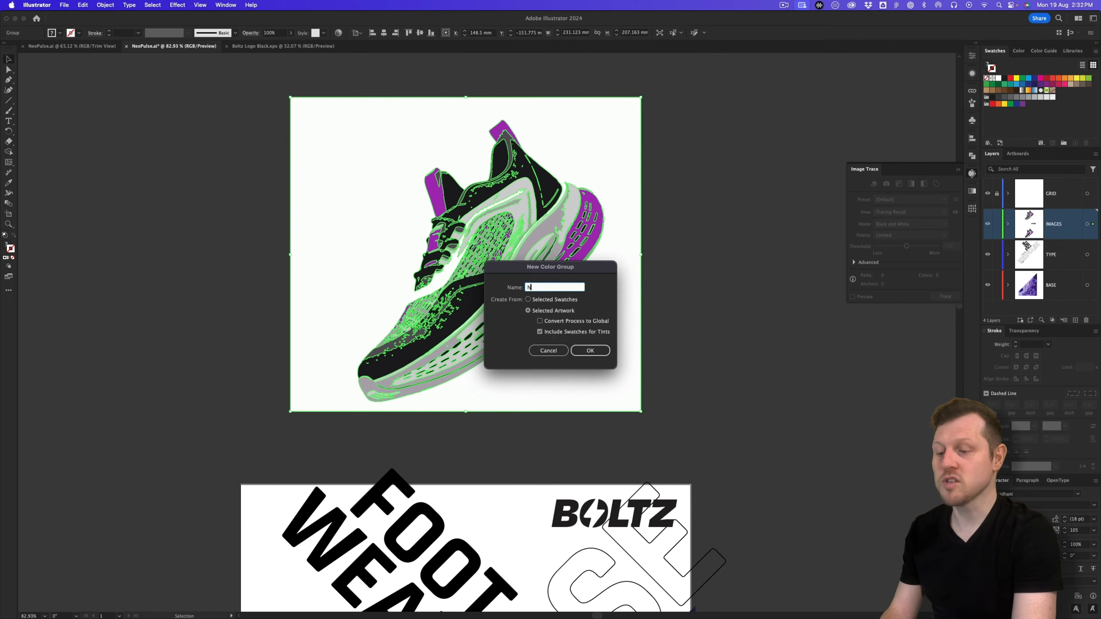
text(eoPulse Swatches)
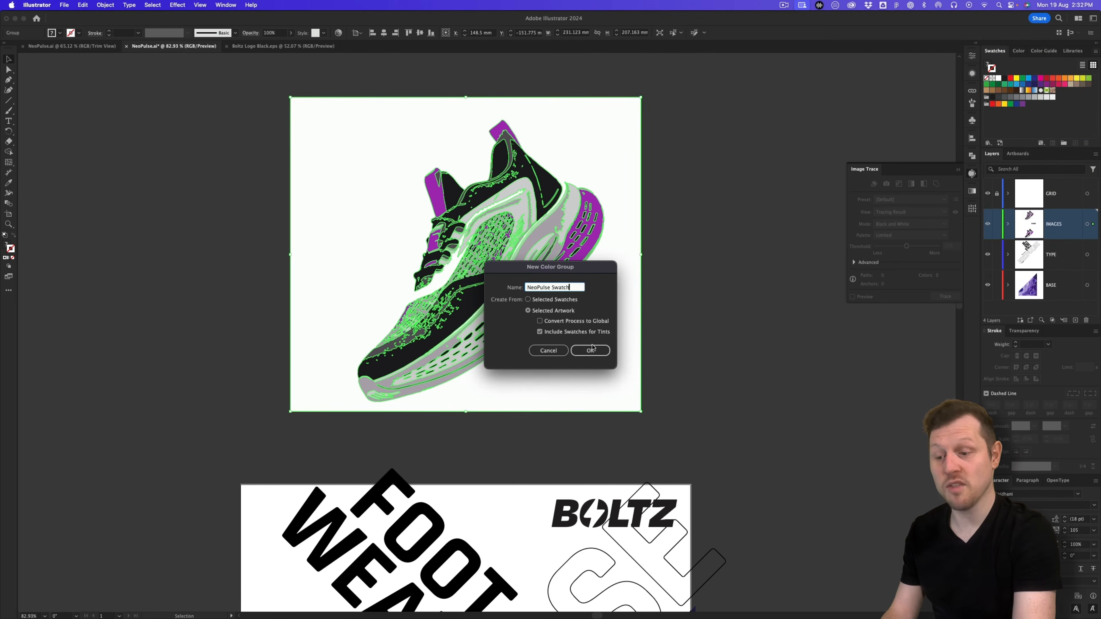
click(590, 350)
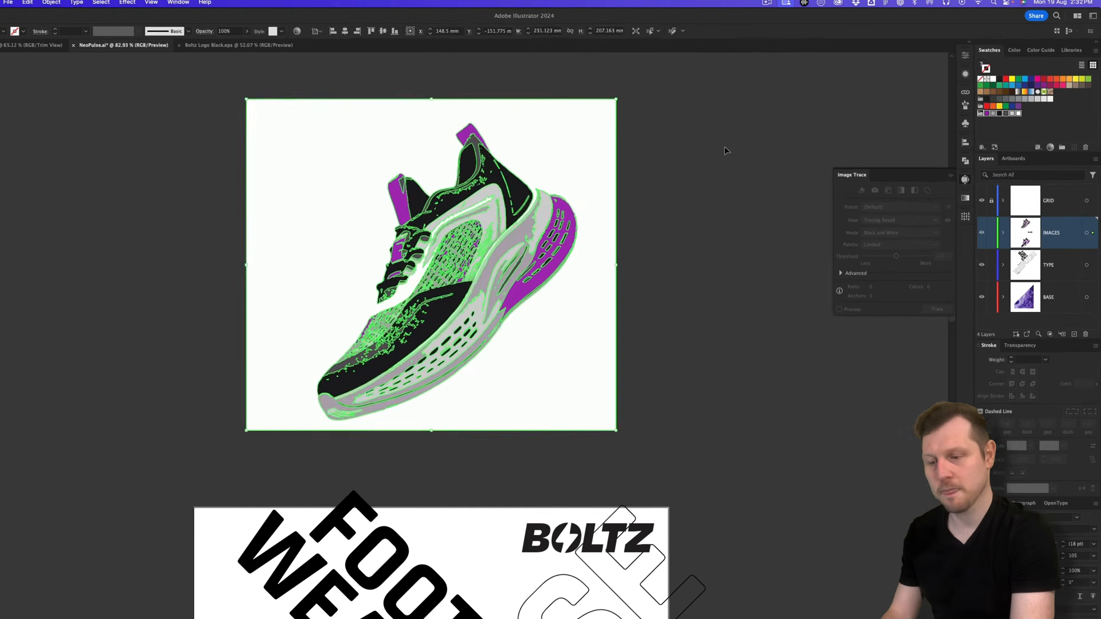
click(727, 150)
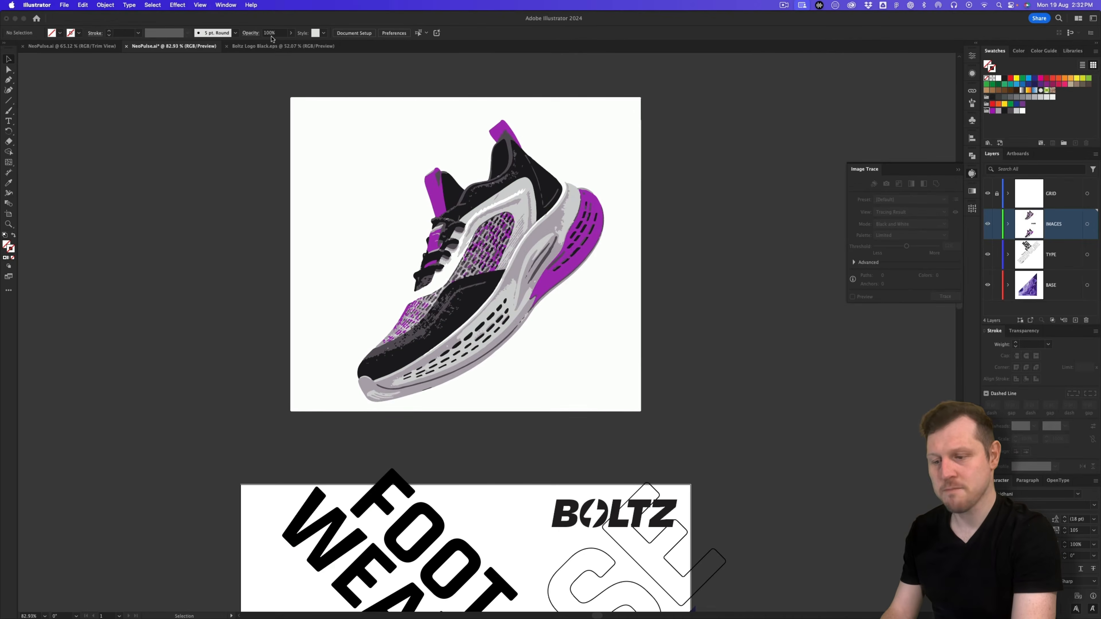
Step: Turn on Trim View and frame the whole poster in view
click(200, 5)
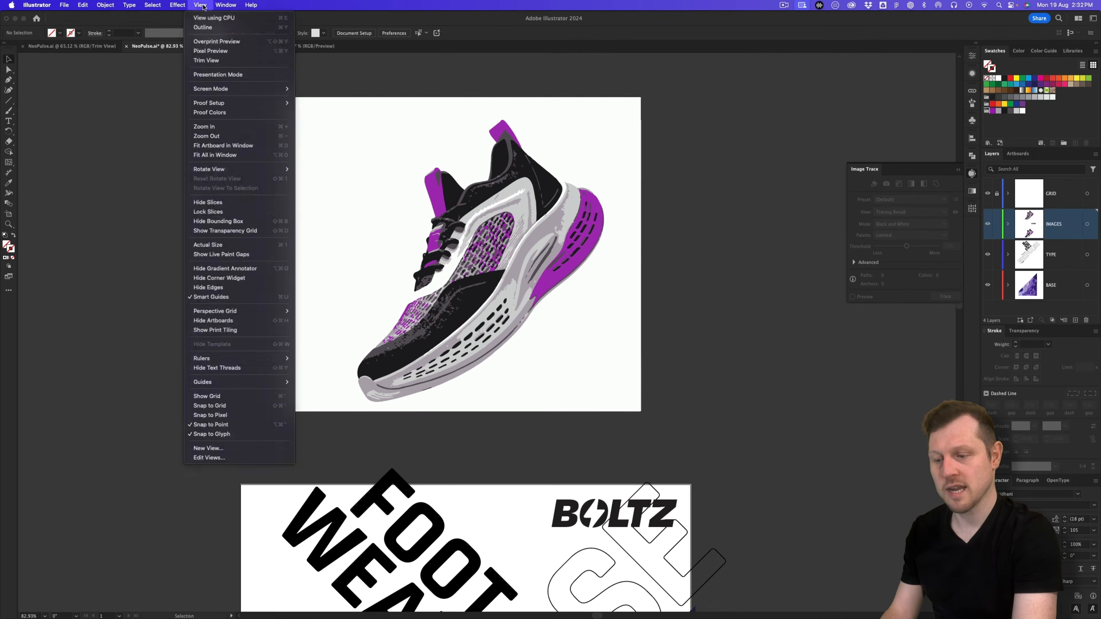
click(215, 61)
drag(521, 470, 545, 130)
drag(560, 287, 516, 300)
drag(569, 350, 563, 275)
key(z)
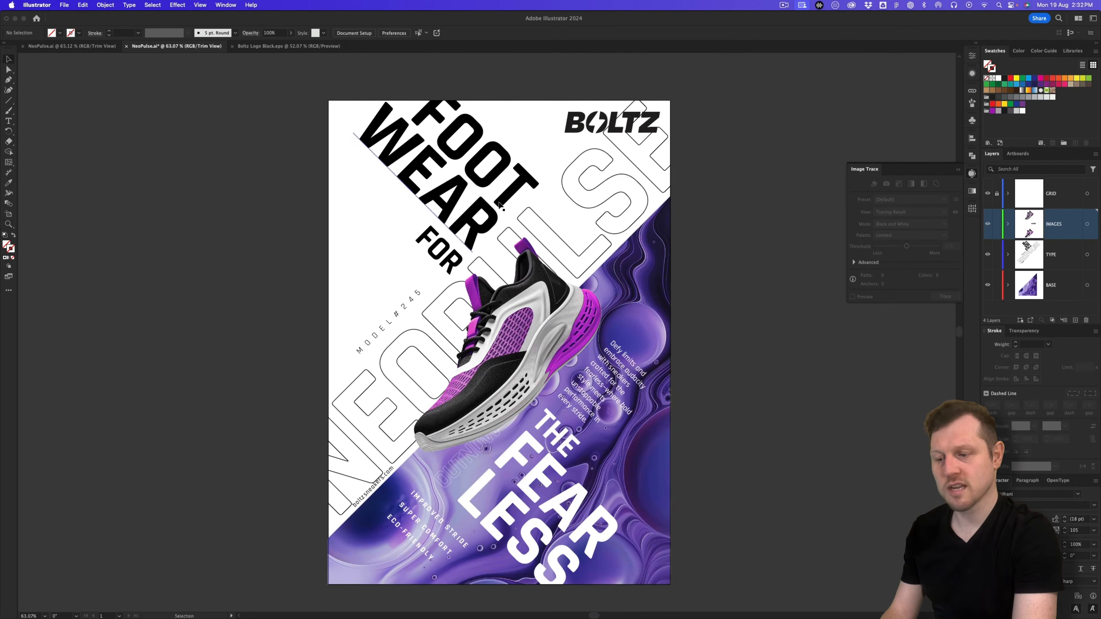
drag(500, 225, 511, 225)
scroll(499, 195, down, 3)
key(v)
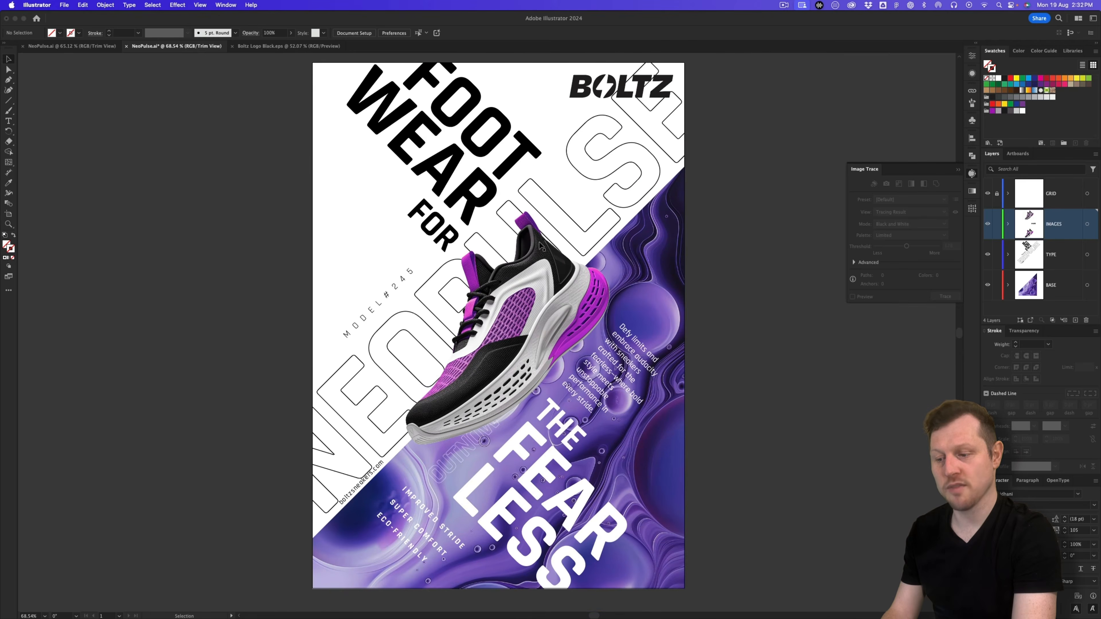
Step: Fill the FOOT WEAR text with the purple R=169 G=23 B=187 swatch and make it global
click(446, 178)
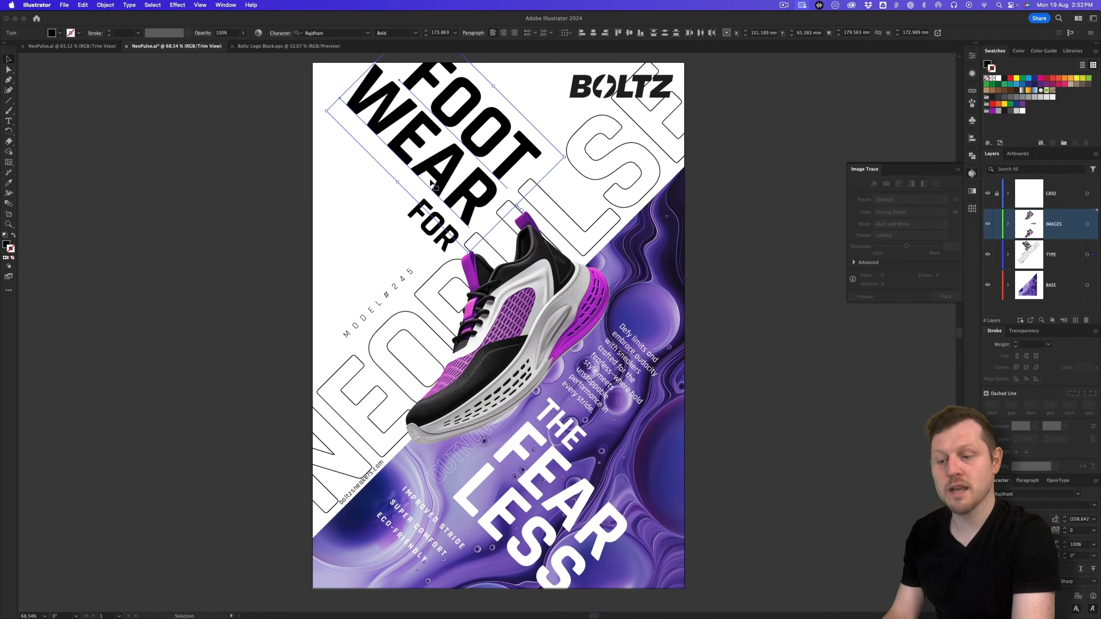
click(6, 245)
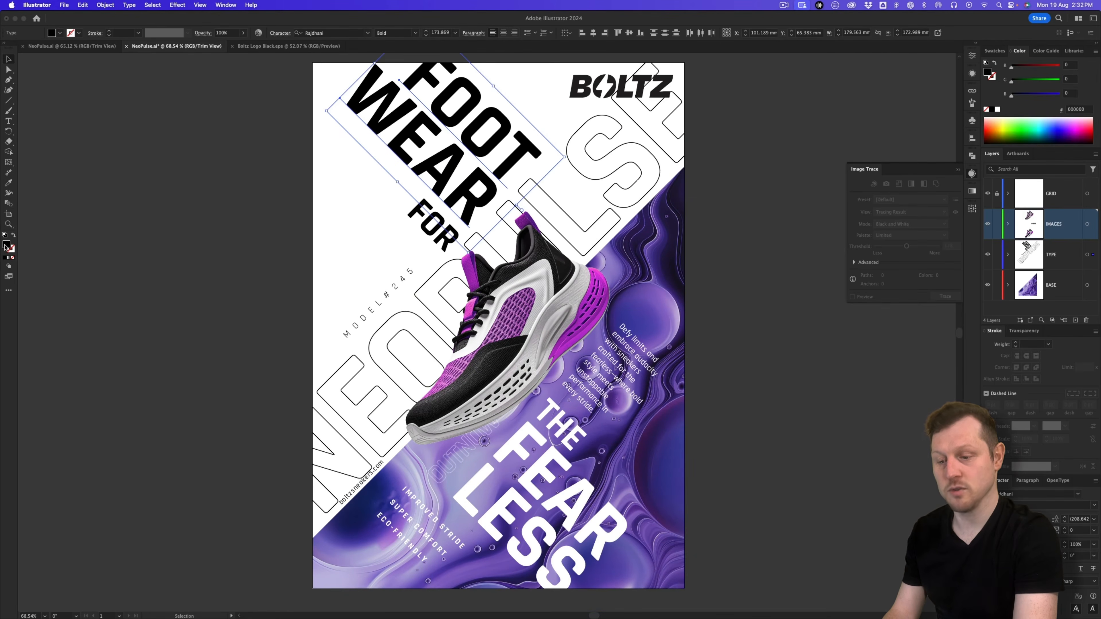
click(994, 51)
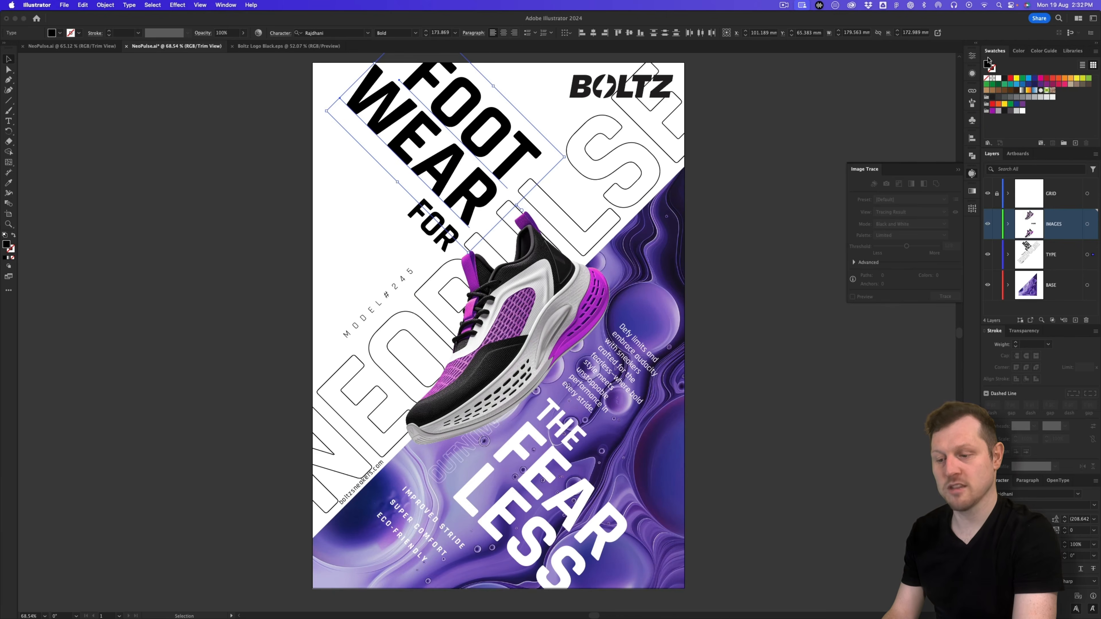
click(993, 111)
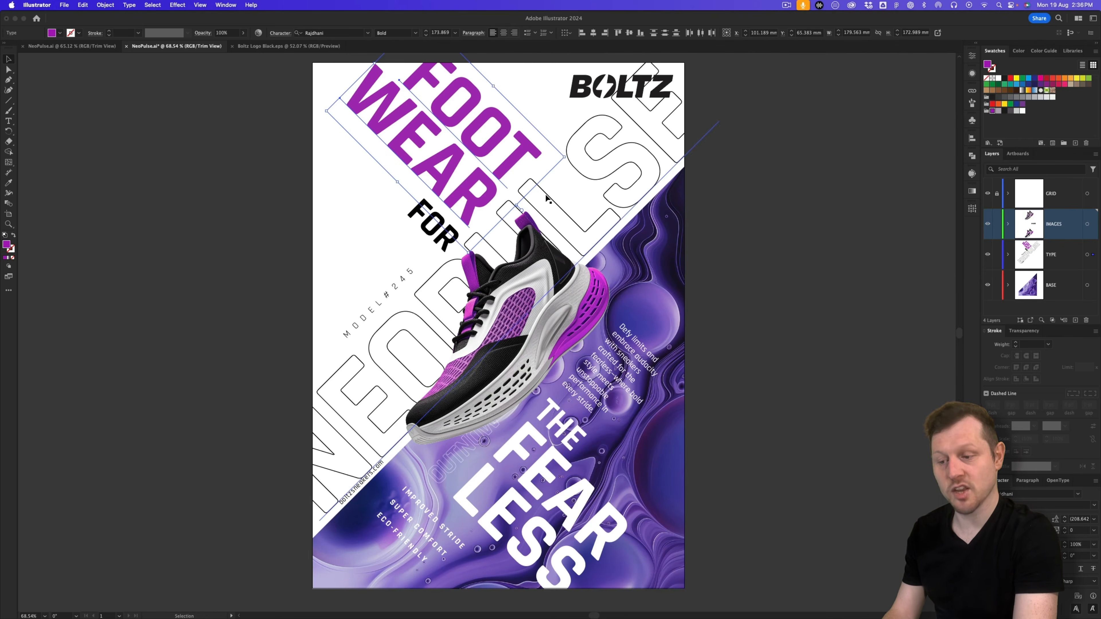
double_click(993, 111)
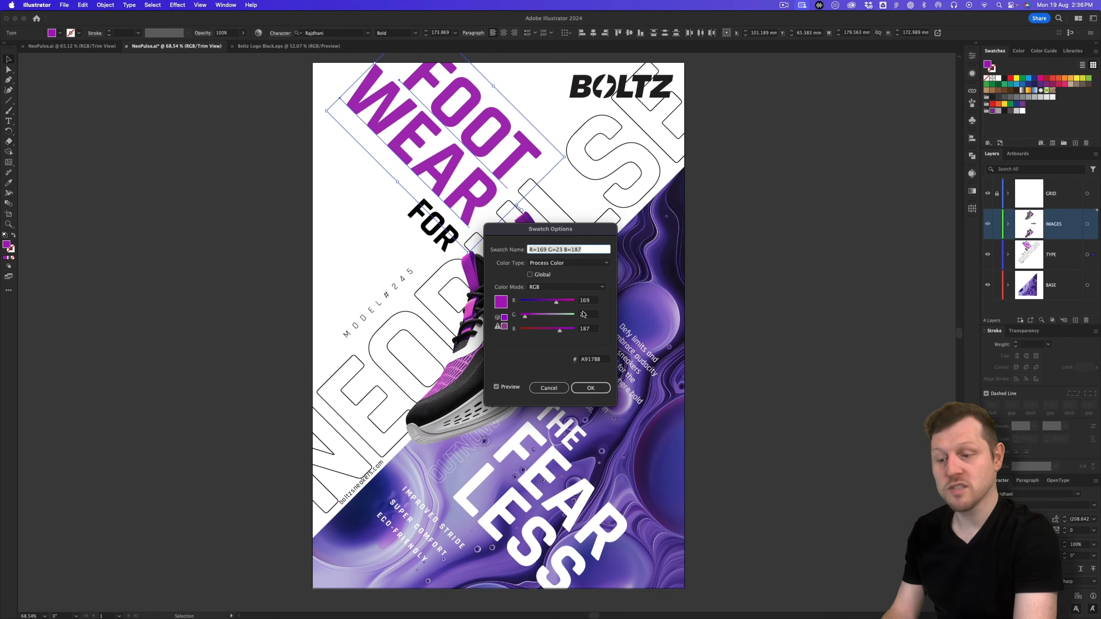
click(530, 275)
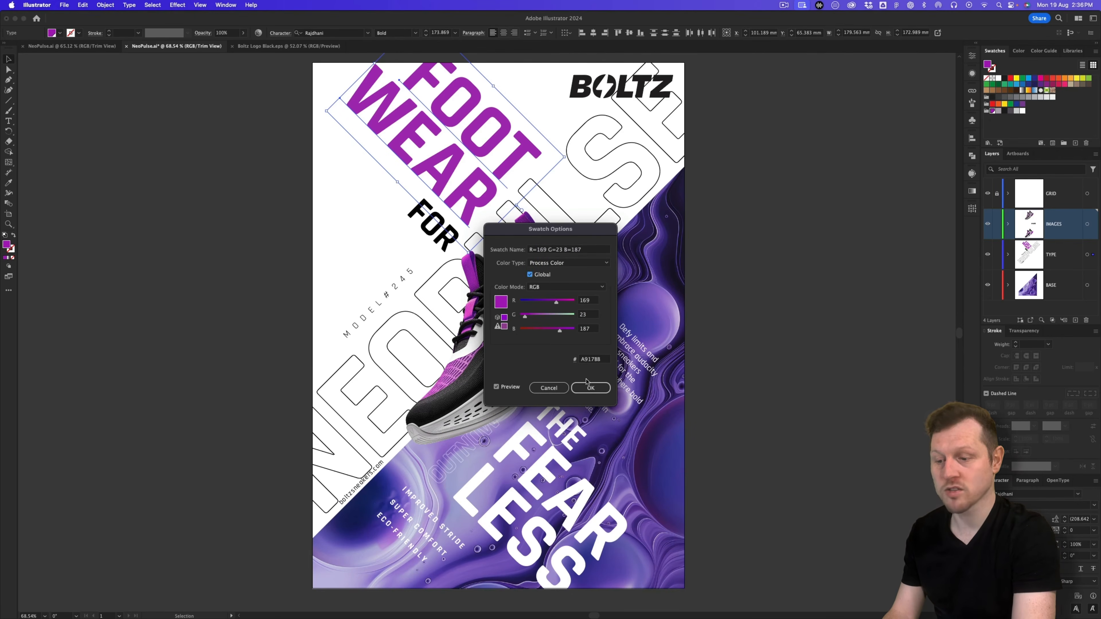
click(590, 388)
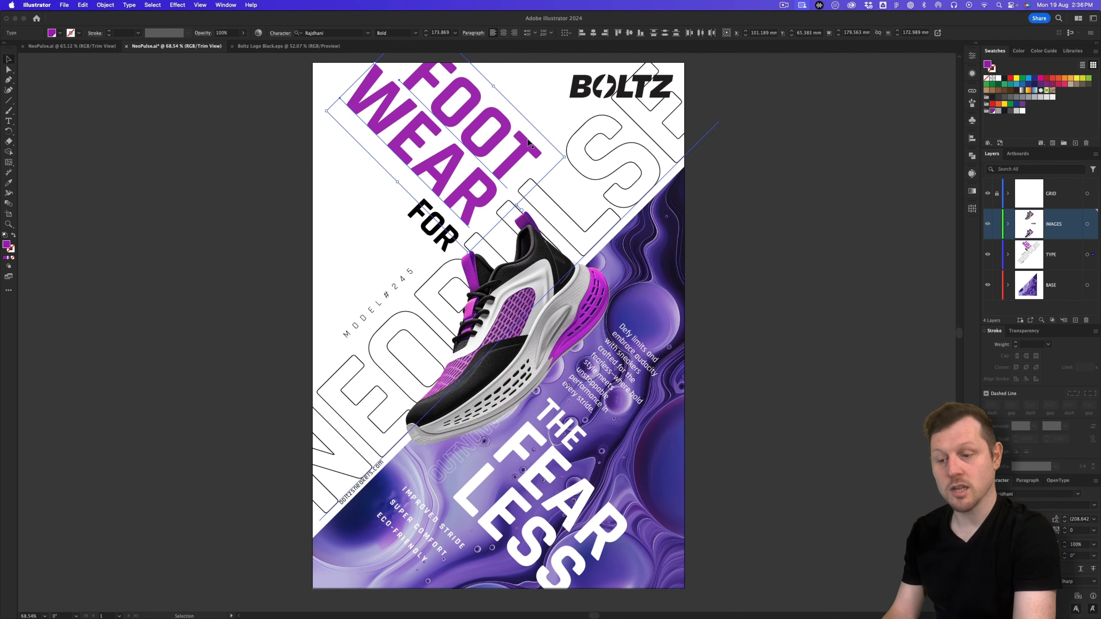
click(460, 116)
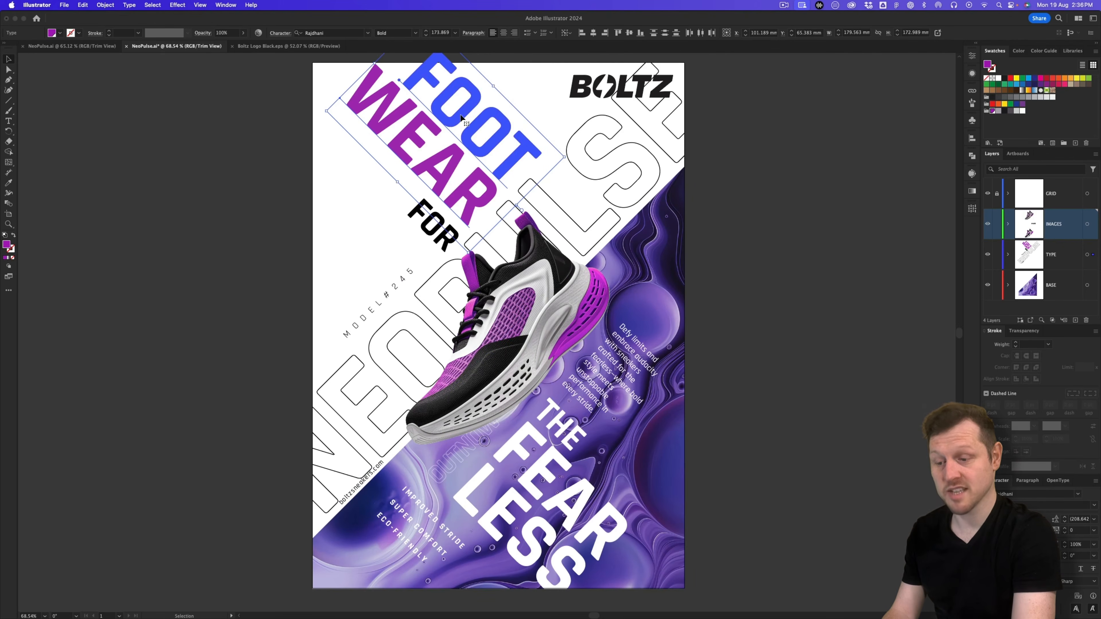
click(329, 165)
click(431, 93)
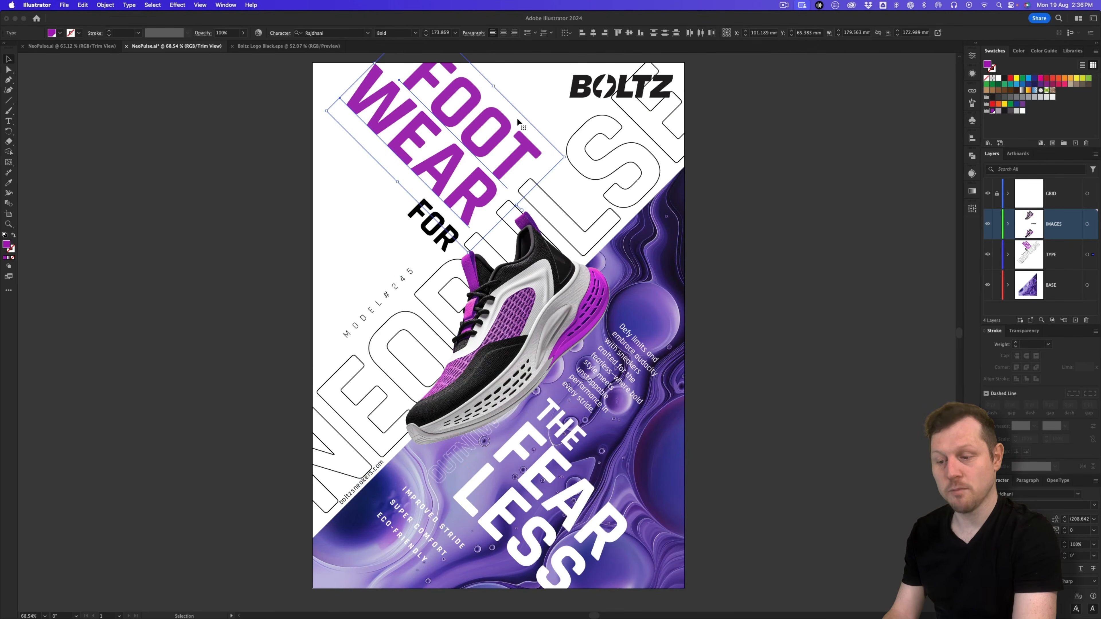
Step: Give the large outlined NEOPULSE lettering a purple stroke
click(356, 372)
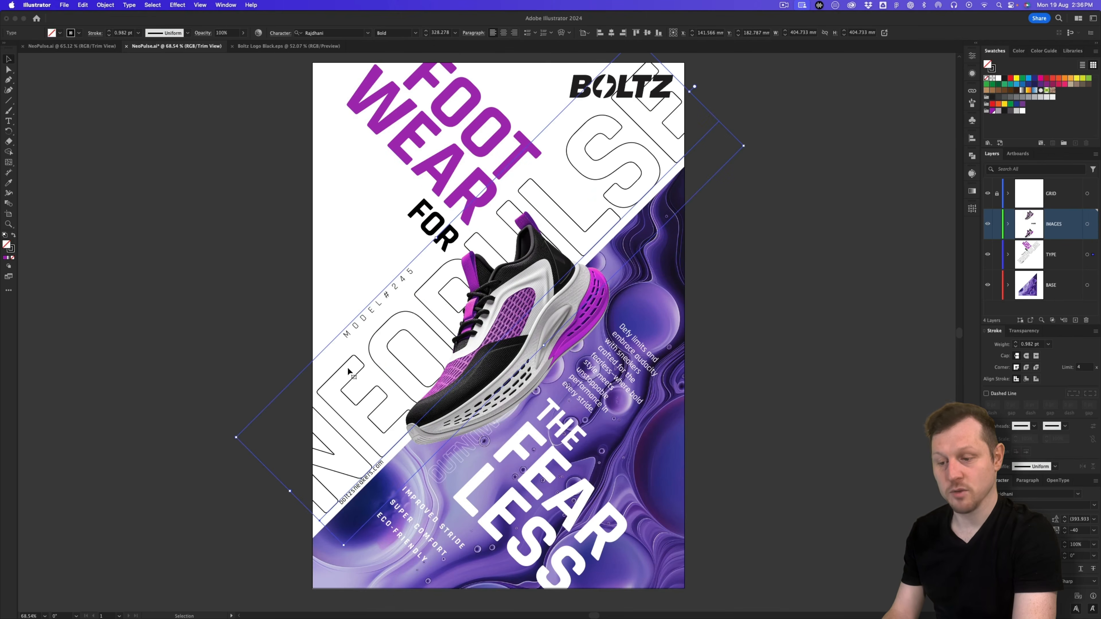
click(12, 250)
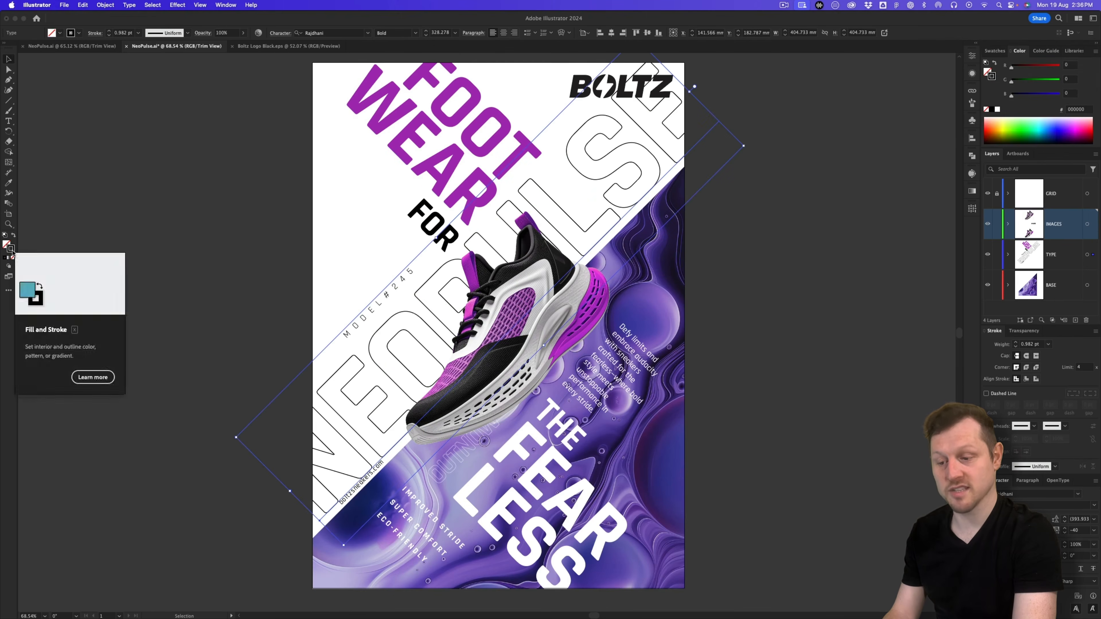
click(991, 51)
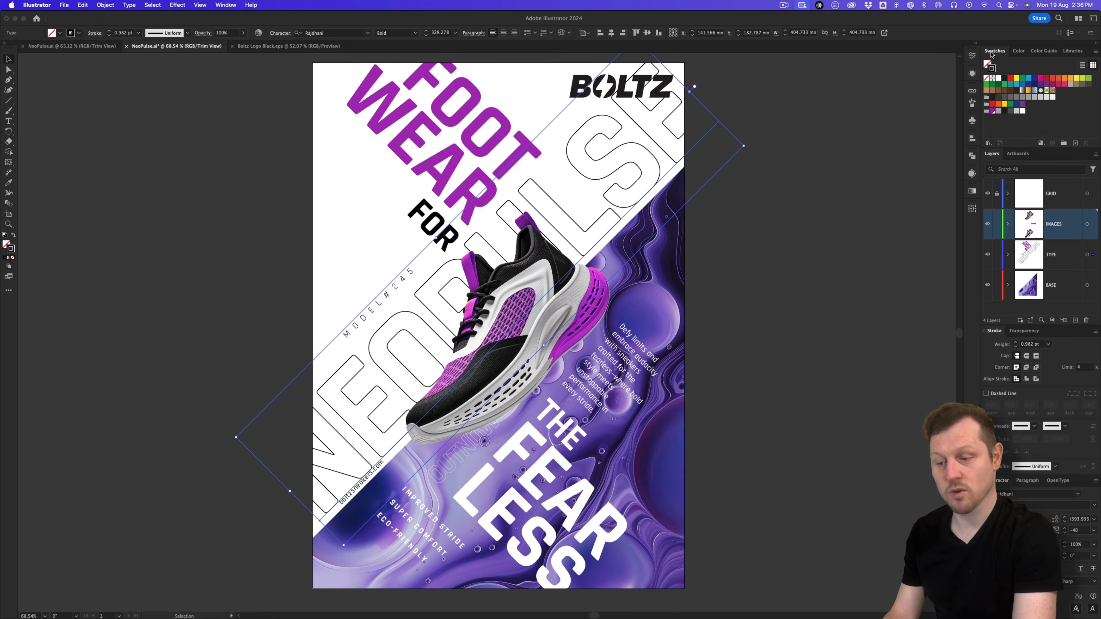
click(993, 112)
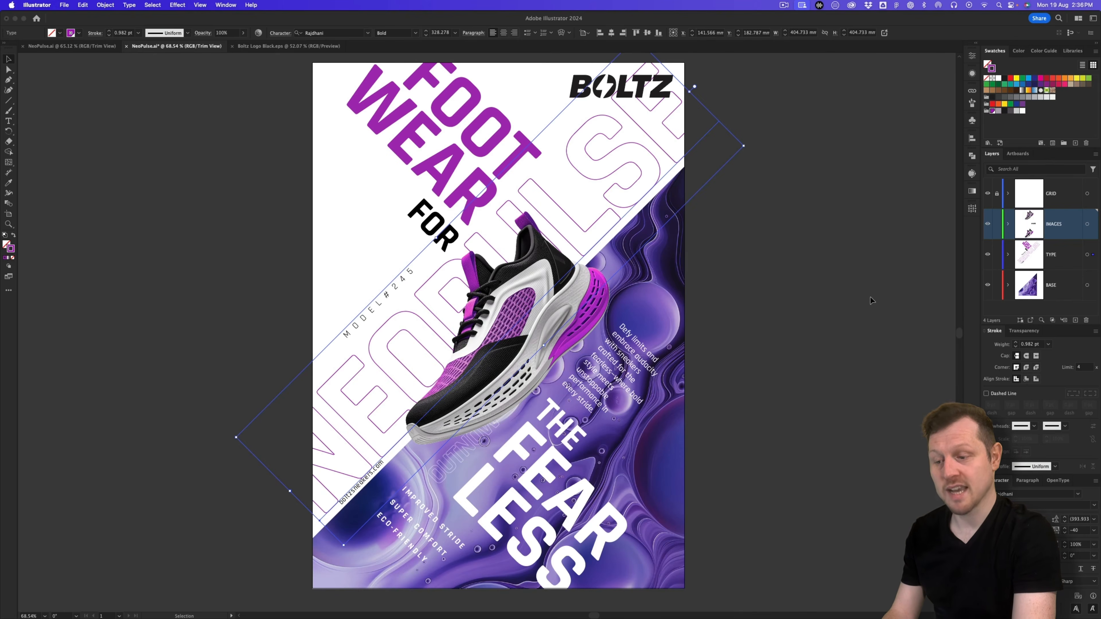
Step: Edit the global purple swatch, lowering red to 143 for a deeper violet
double_click(993, 111)
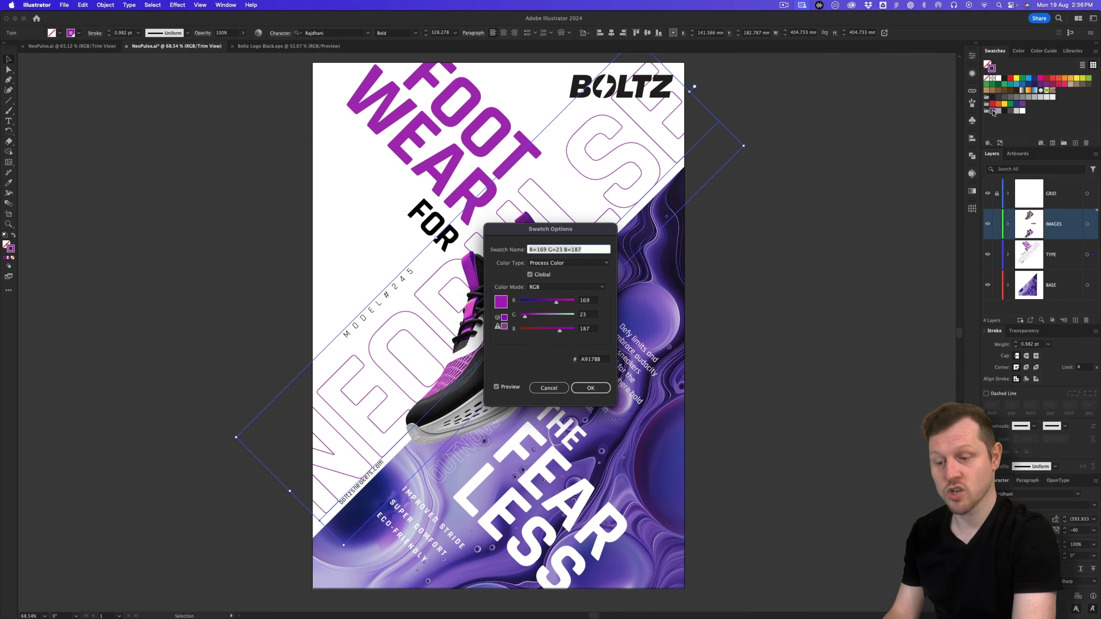
drag(513, 232, 502, 238)
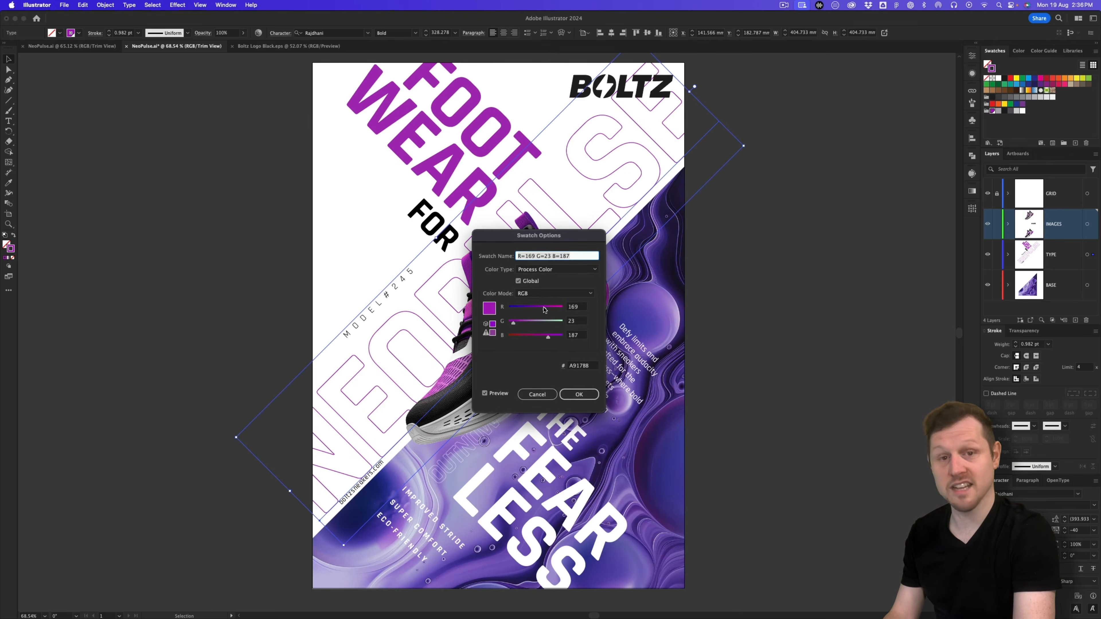
drag(545, 309, 538, 310)
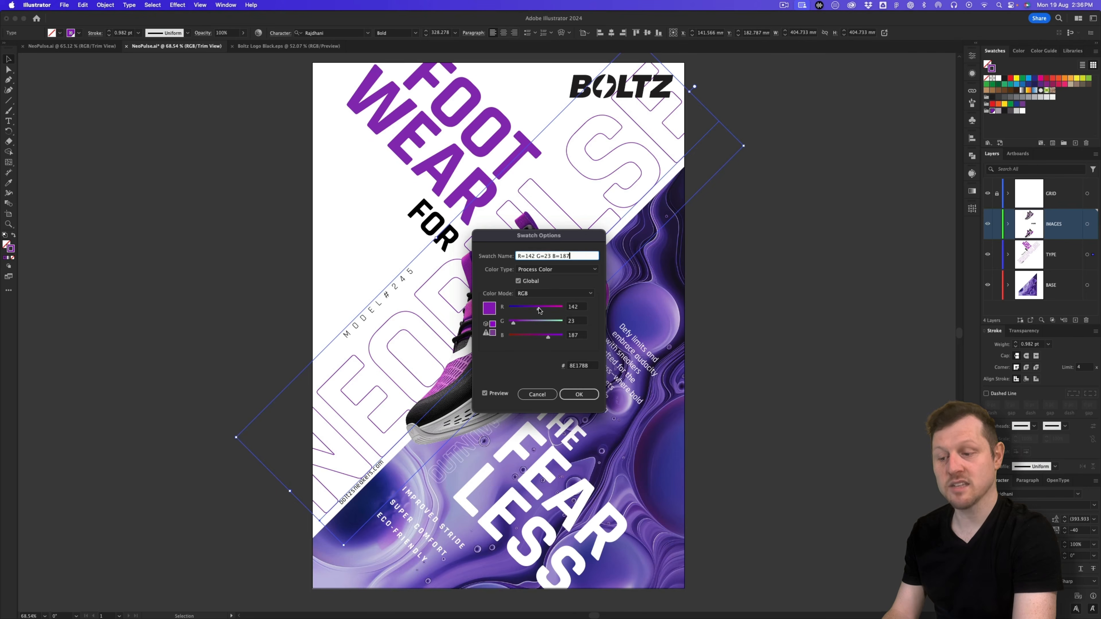
drag(551, 305, 541, 309)
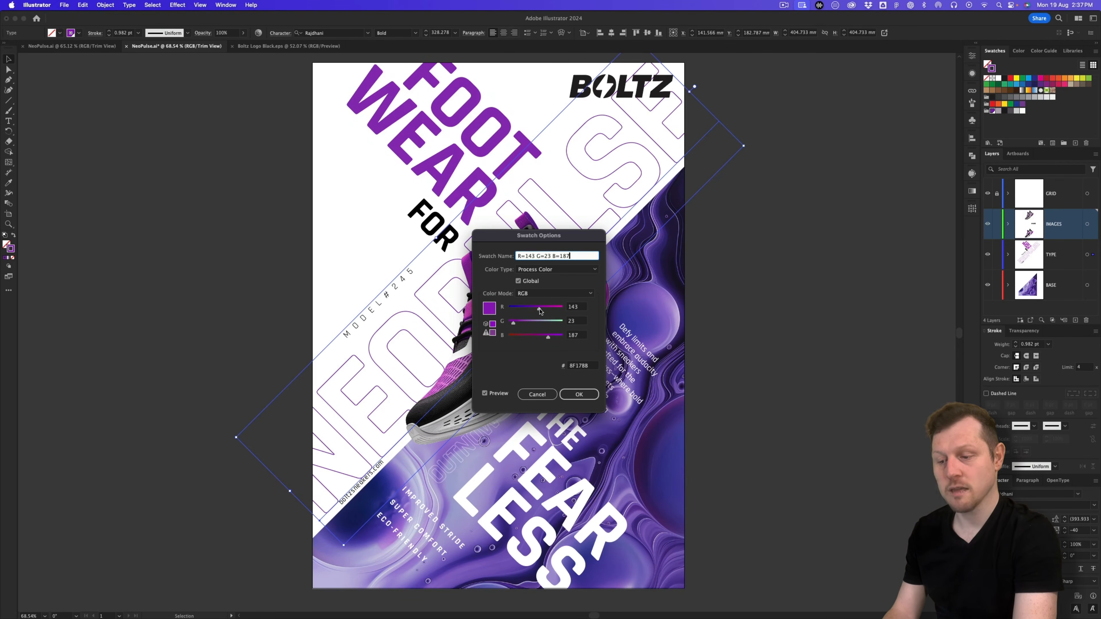
click(580, 395)
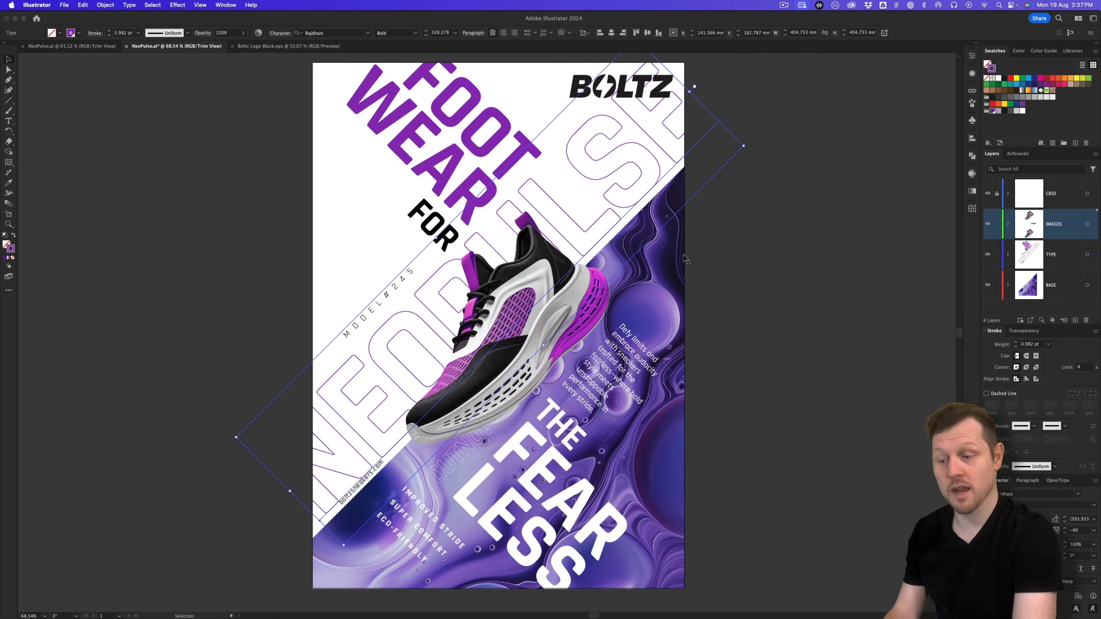
click(831, 267)
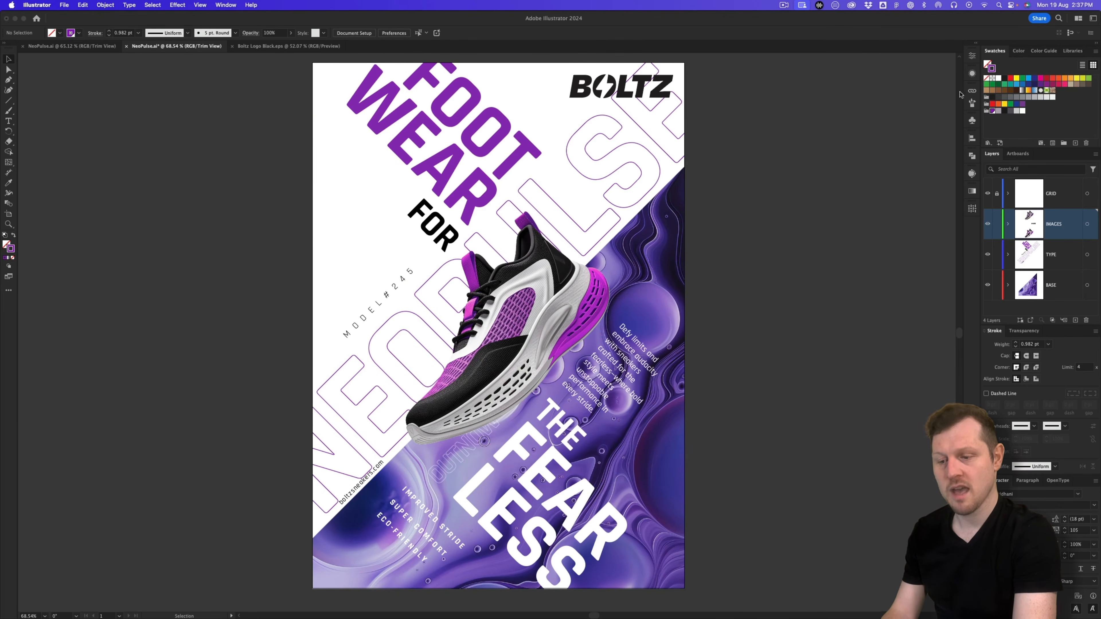
Step: Select Gel-Redux.png in the Links panel and use Edit Original to open it in Photoshop
click(973, 91)
click(906, 118)
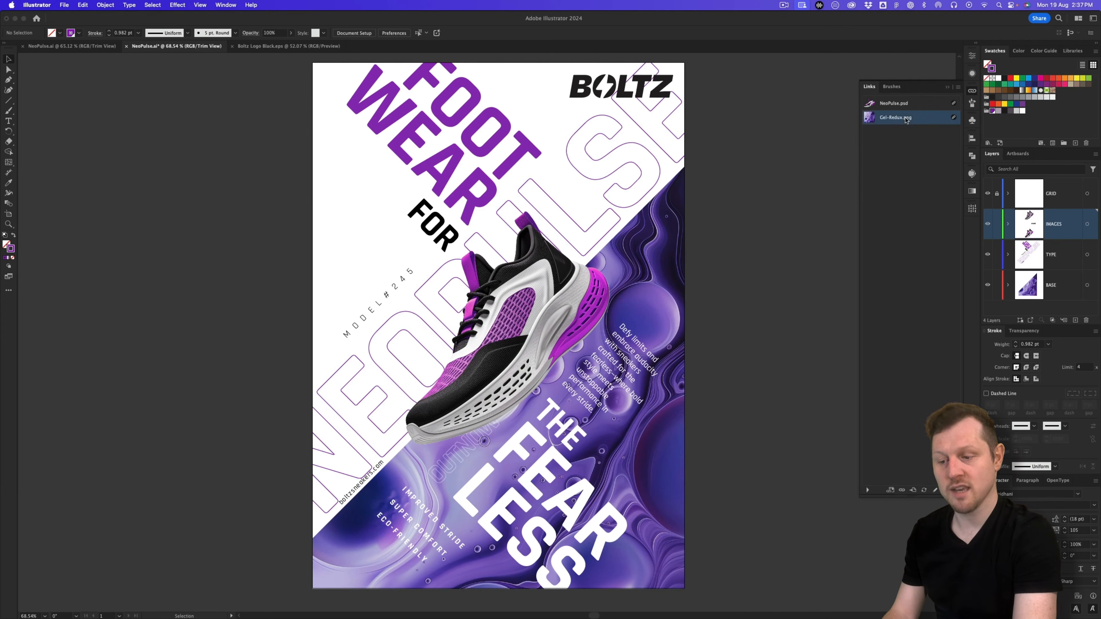
click(935, 492)
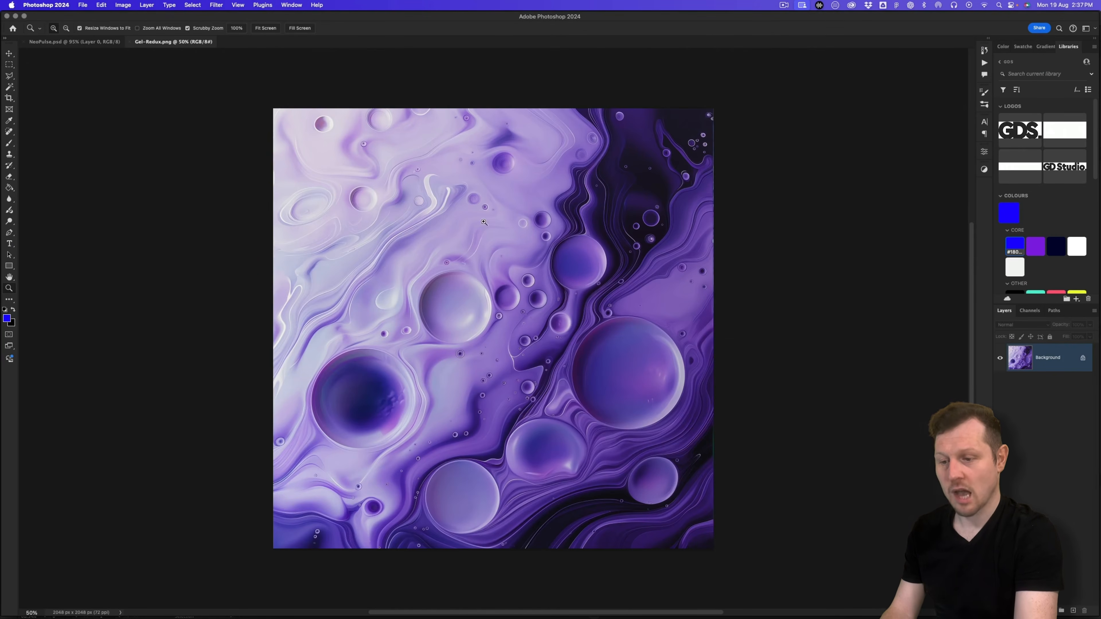
Step: Add Layer 1 filled with #562a91 and set its blend mode to Color
key(v)
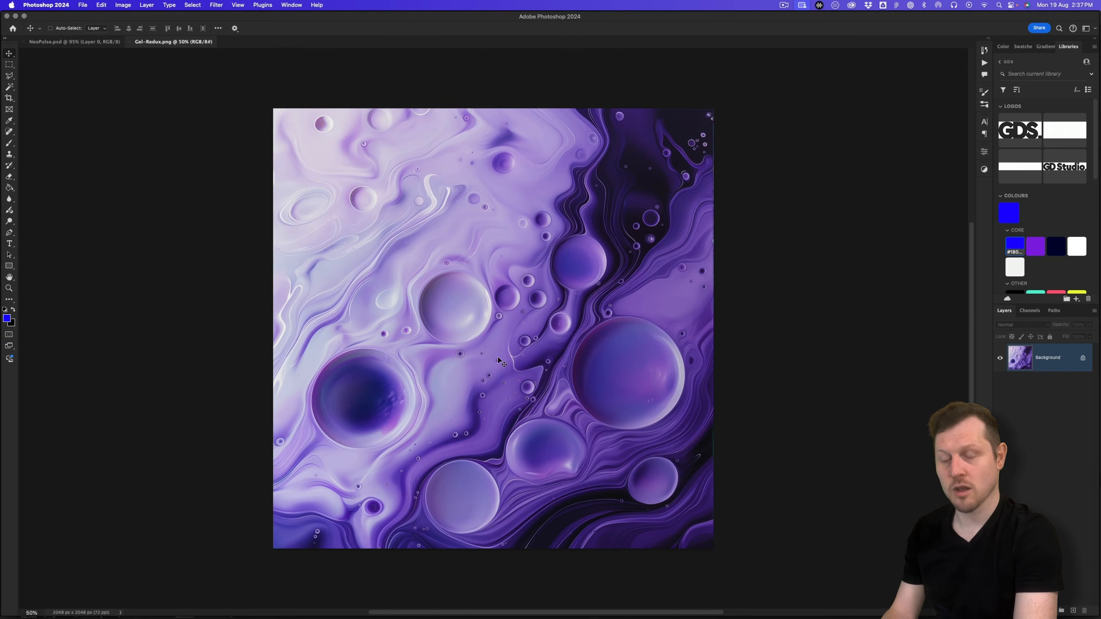
key(super+Tab)
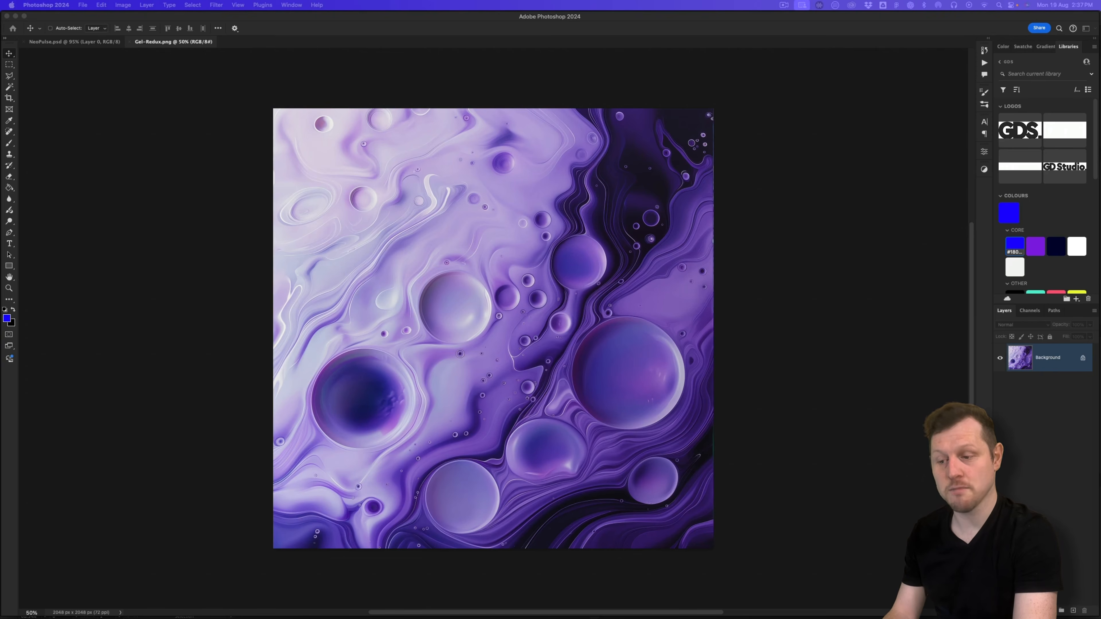
key(super+shift+n)
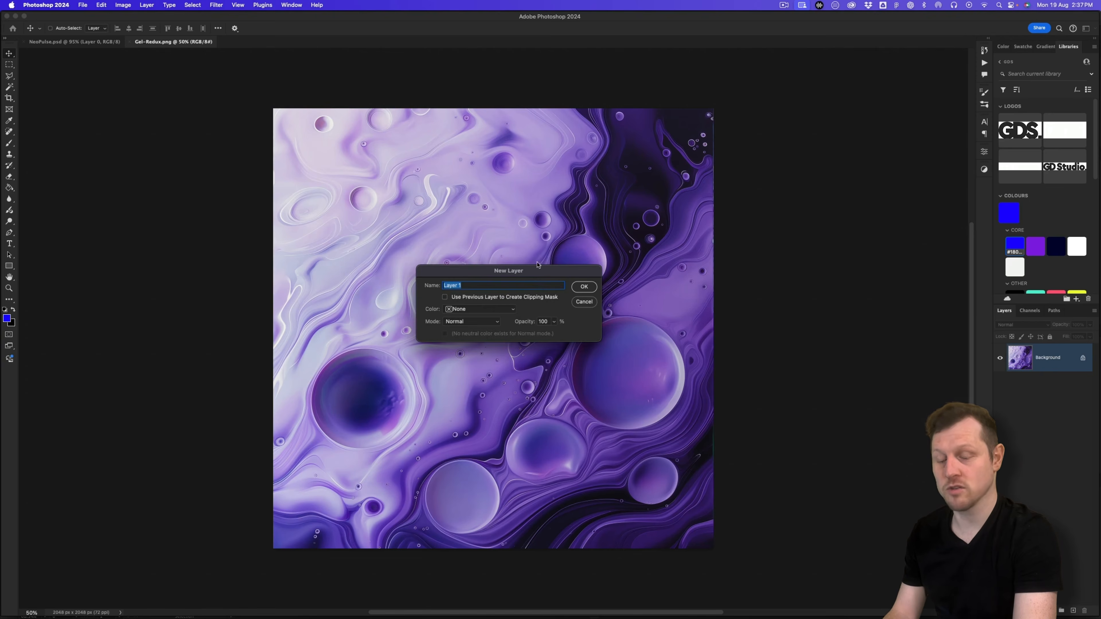
click(584, 287)
click(9, 188)
click(30, 196)
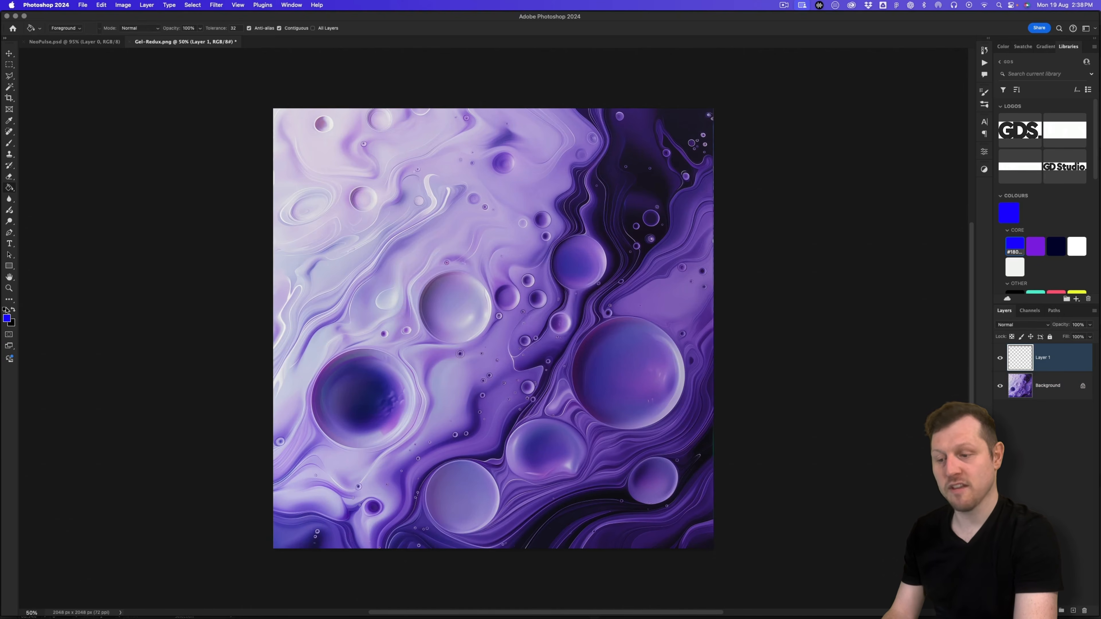
click(7, 319)
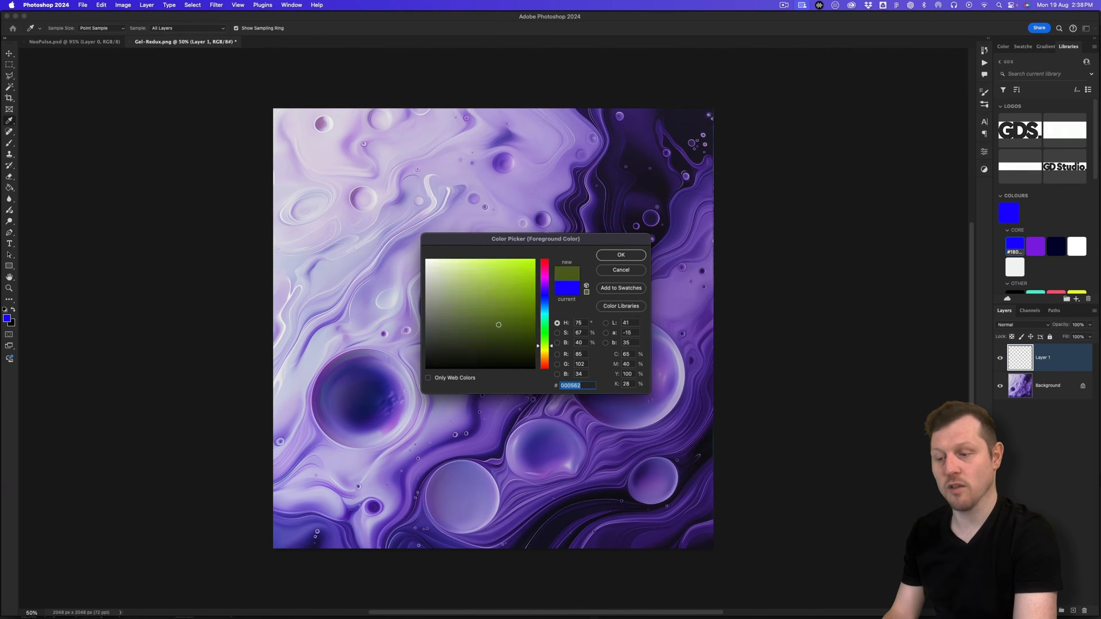
text(56)
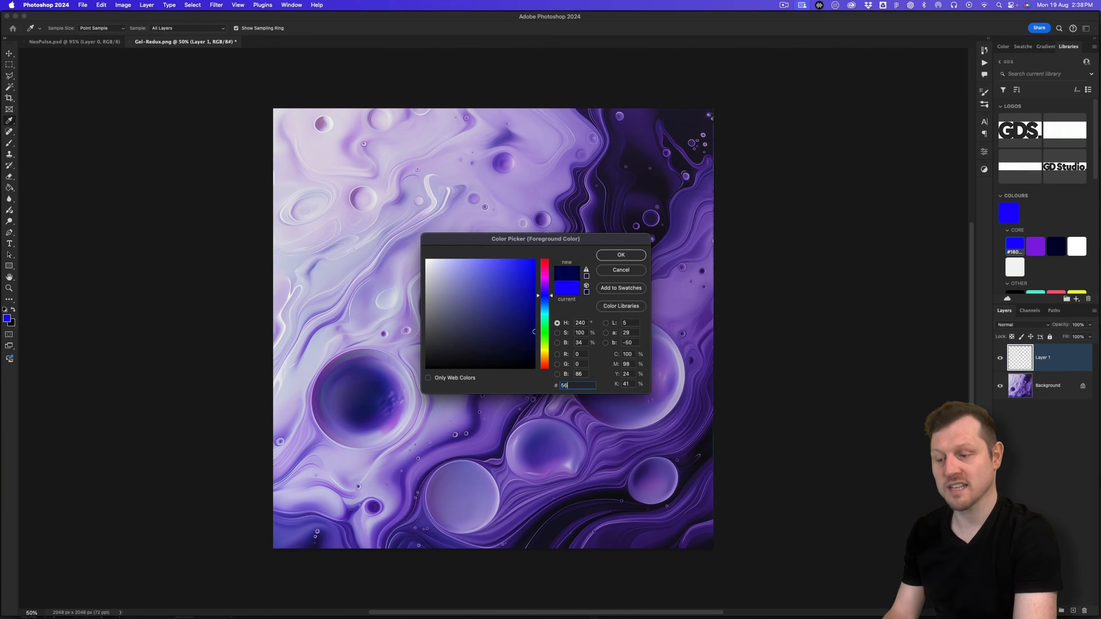
text(2a91)
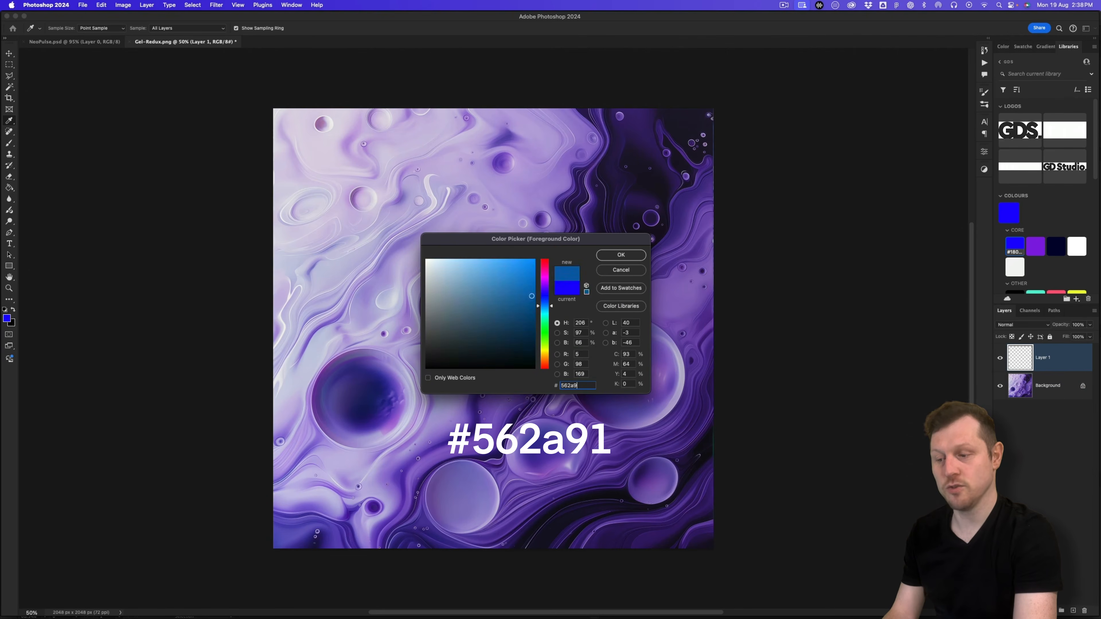
click(621, 255)
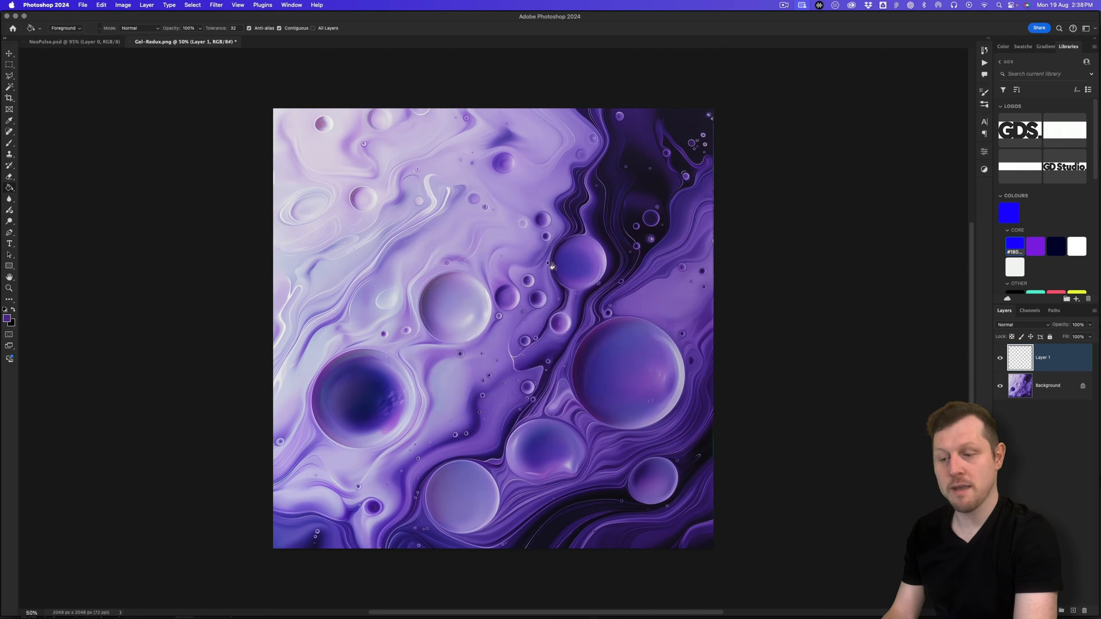
click(529, 310)
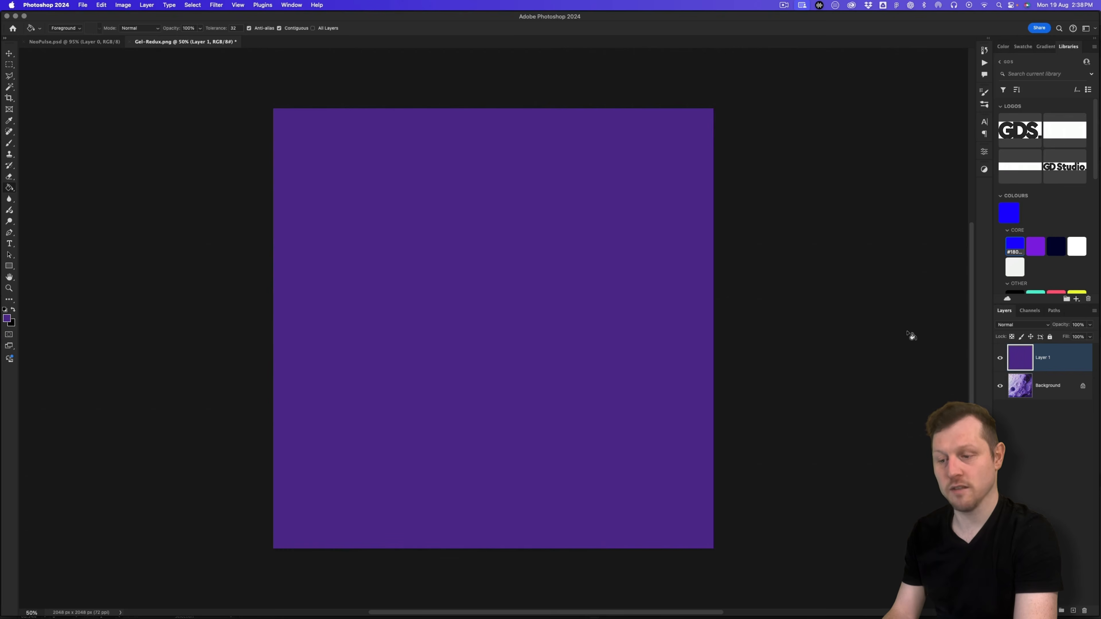
click(1016, 325)
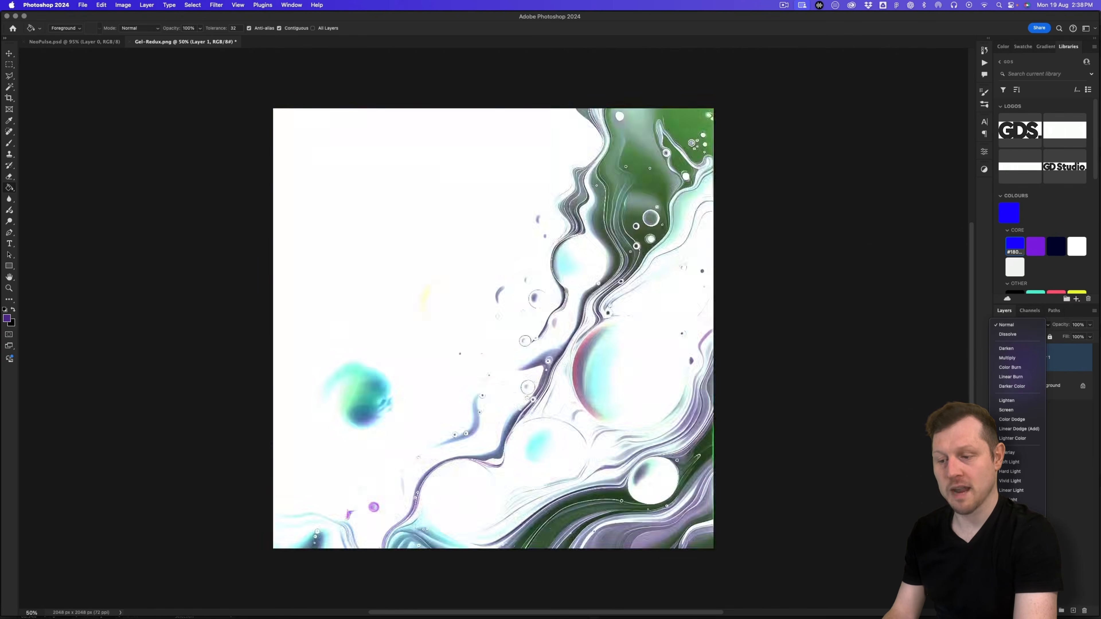
click(1010, 586)
Step: Add Layer 2 filled with black at 40% opacity
key(super+shift+n)
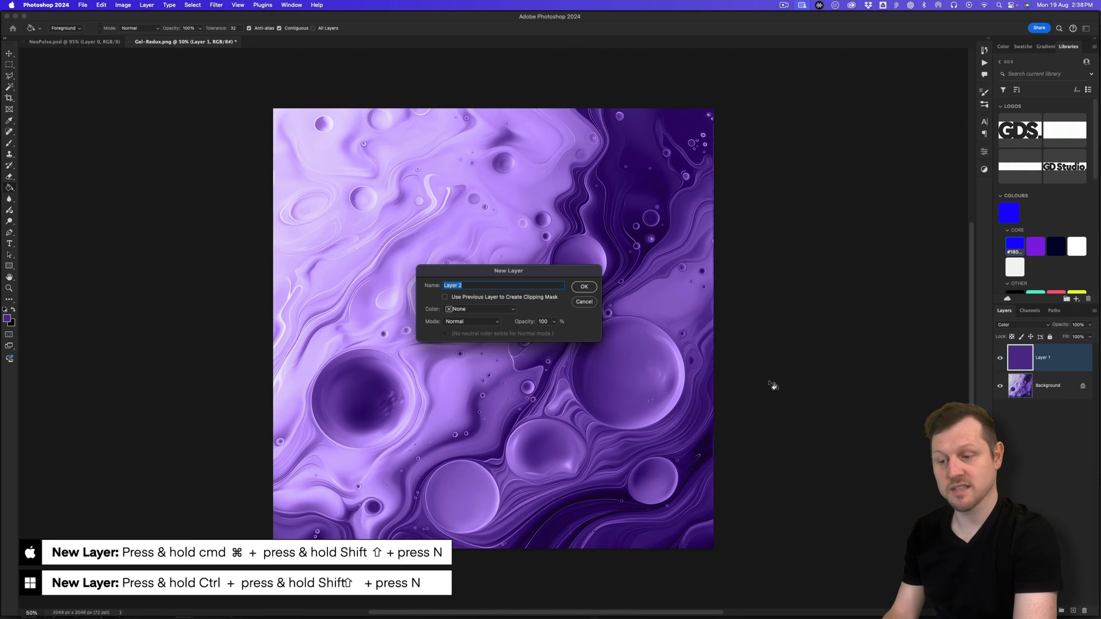
key(Return)
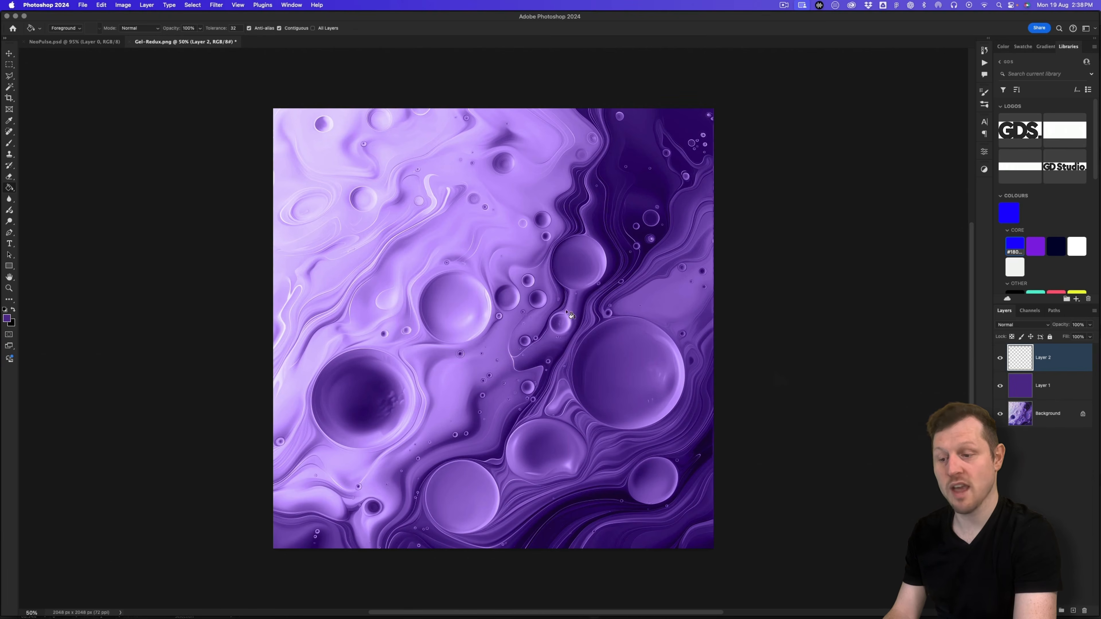
click(7, 319)
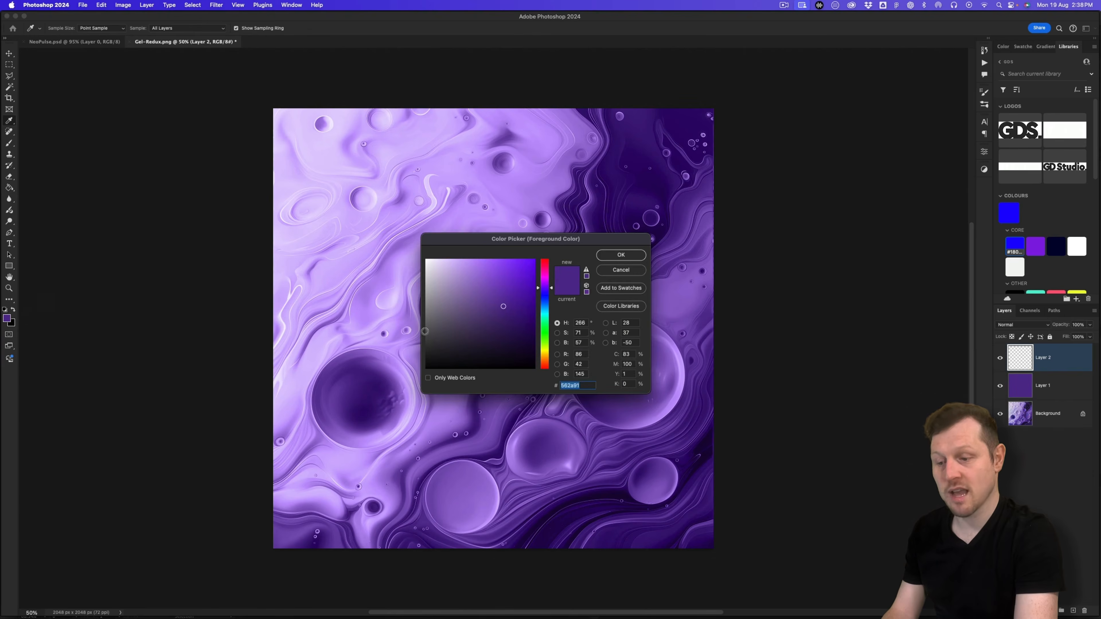
drag(452, 342, 389, 389)
click(621, 254)
key(g)
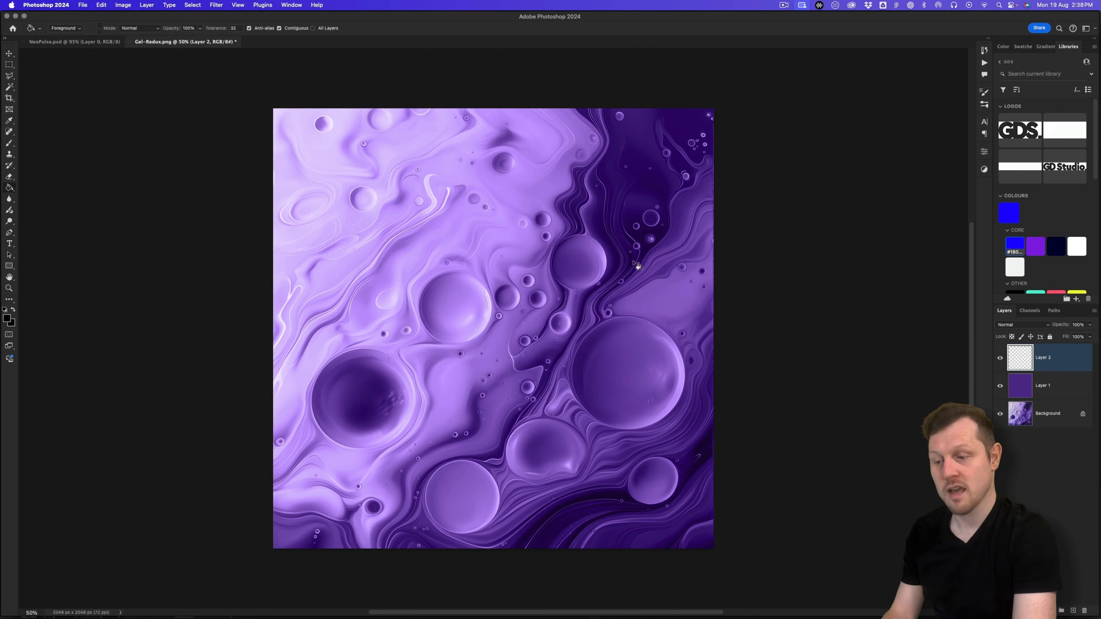
click(523, 292)
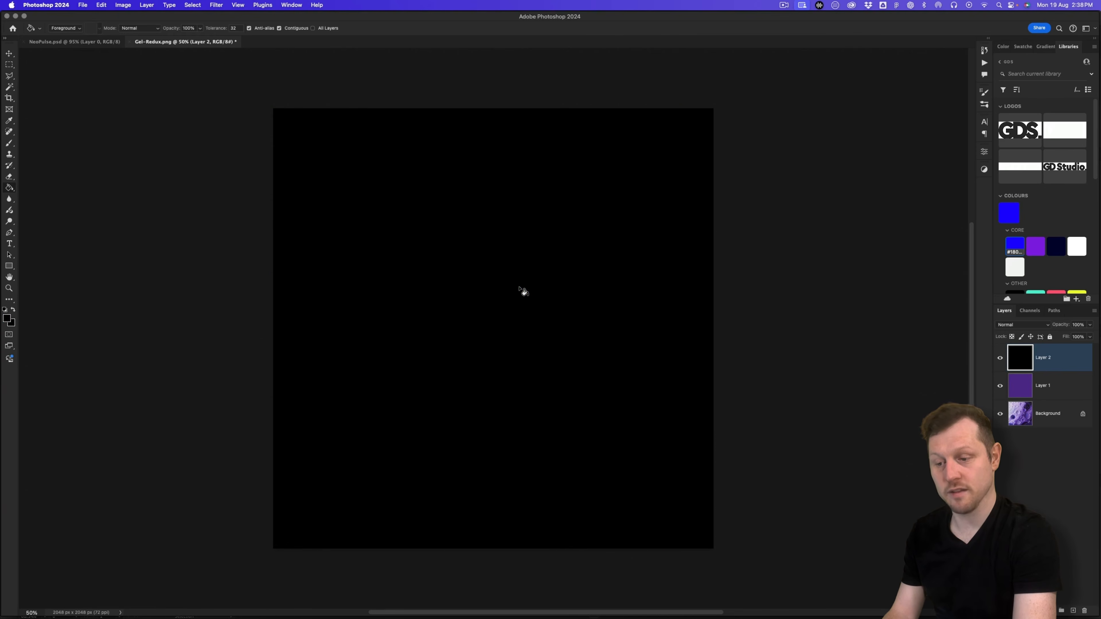
click(1079, 325)
text(40)
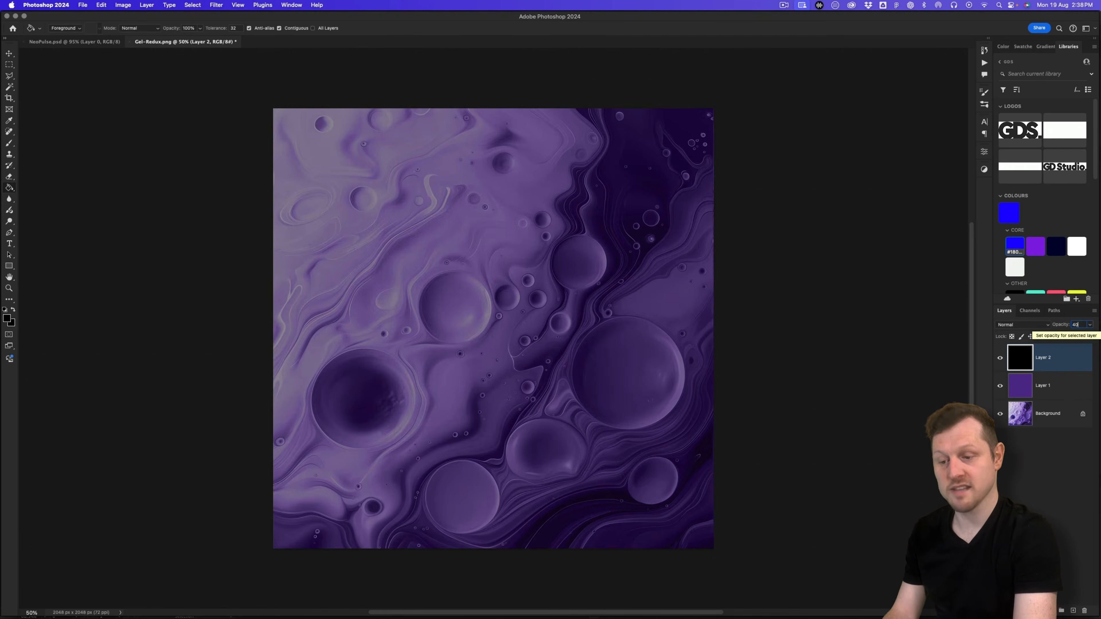
click(83, 5)
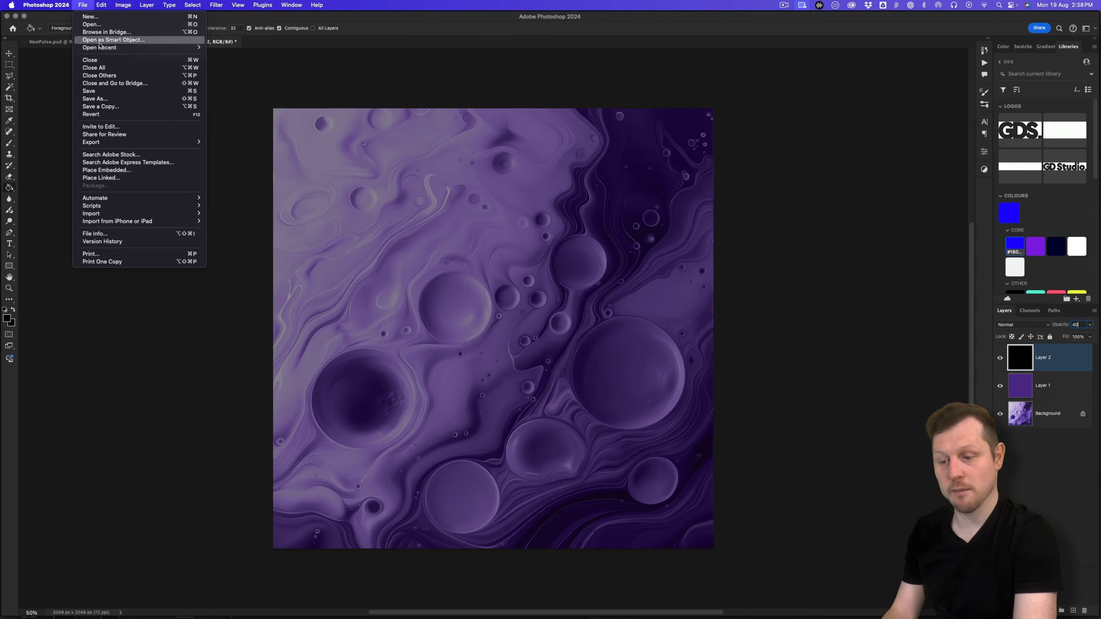
Step: Save the background as Gel-Redux Dark.psd in the 2 - Design > ASSETS folder
click(114, 100)
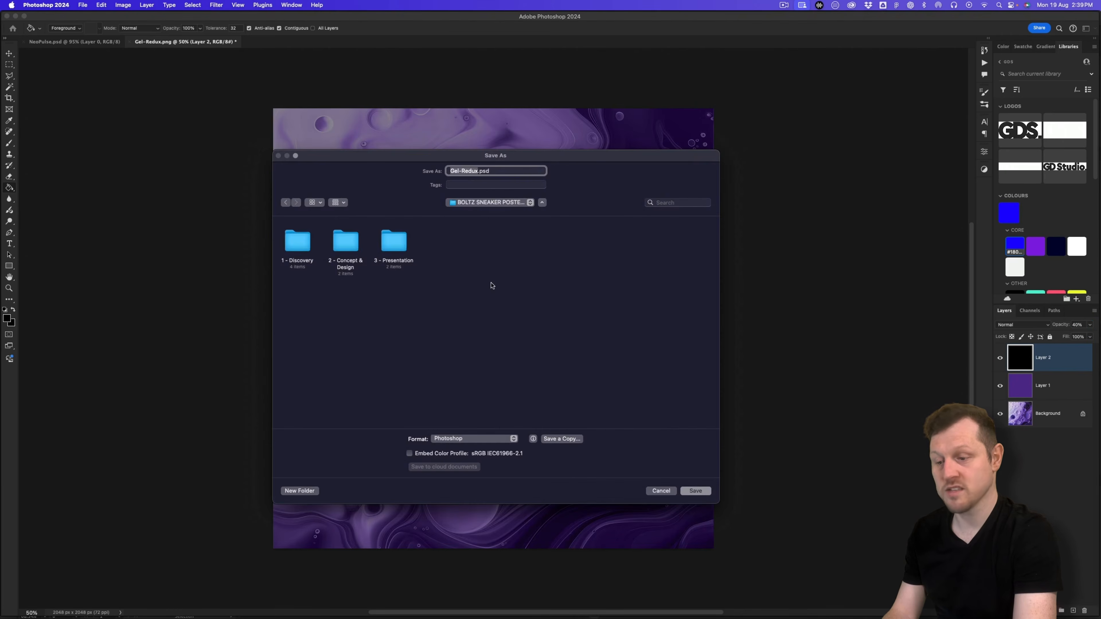
double_click(349, 243)
double_click(349, 244)
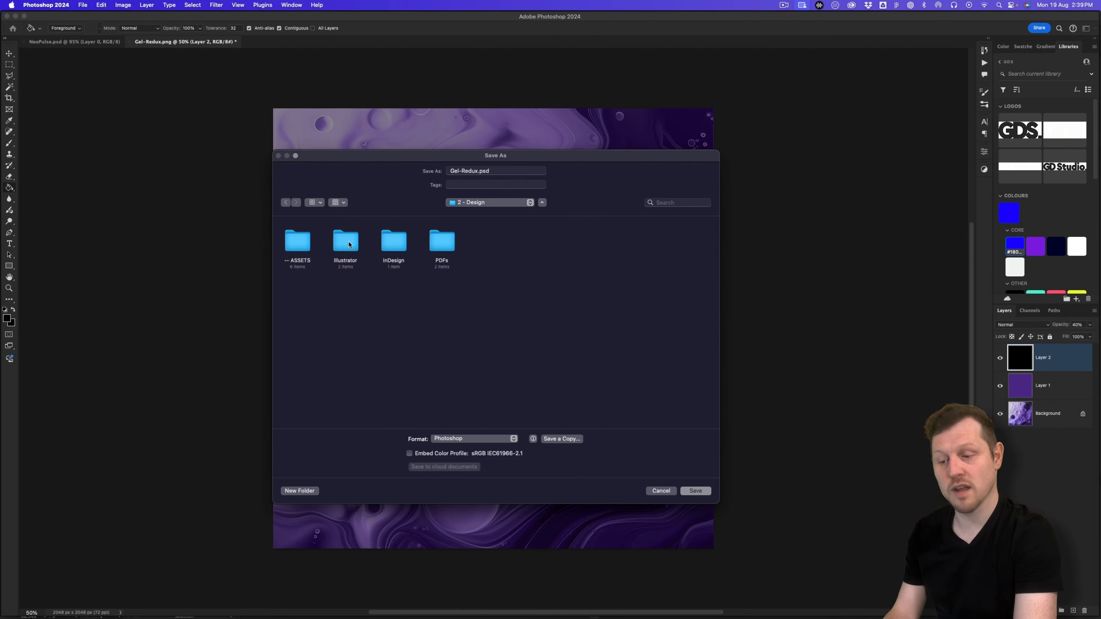
double_click(293, 244)
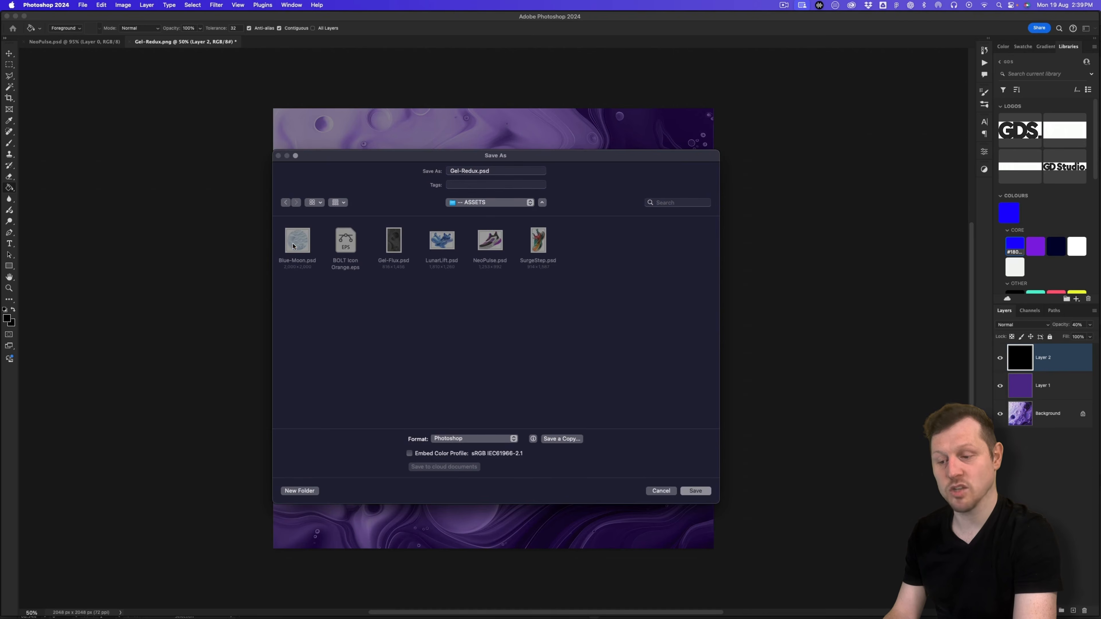
click(478, 171)
text(Dark)
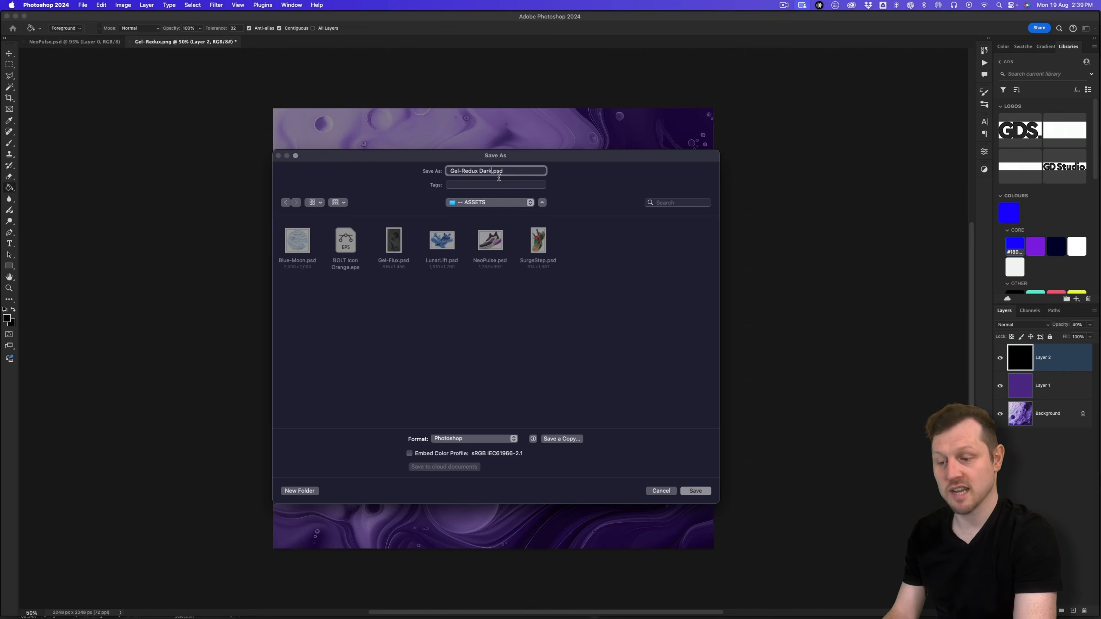
click(694, 491)
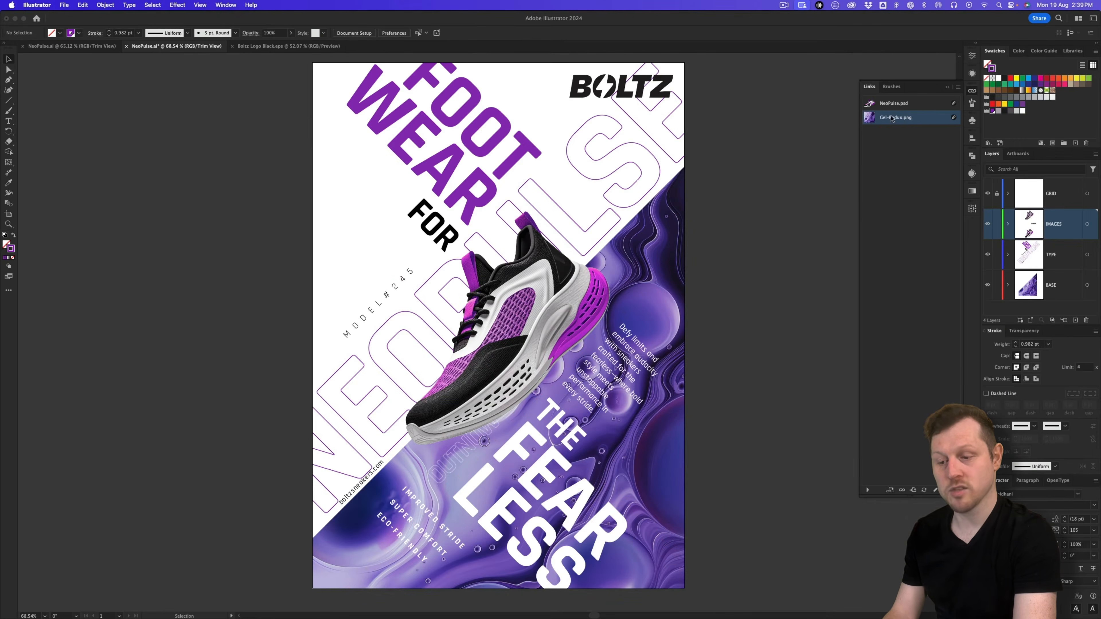
Step: Relink the background image to Gel-Redux Dark.psd from 2 - Design > ASSETS
click(958, 87)
click(981, 98)
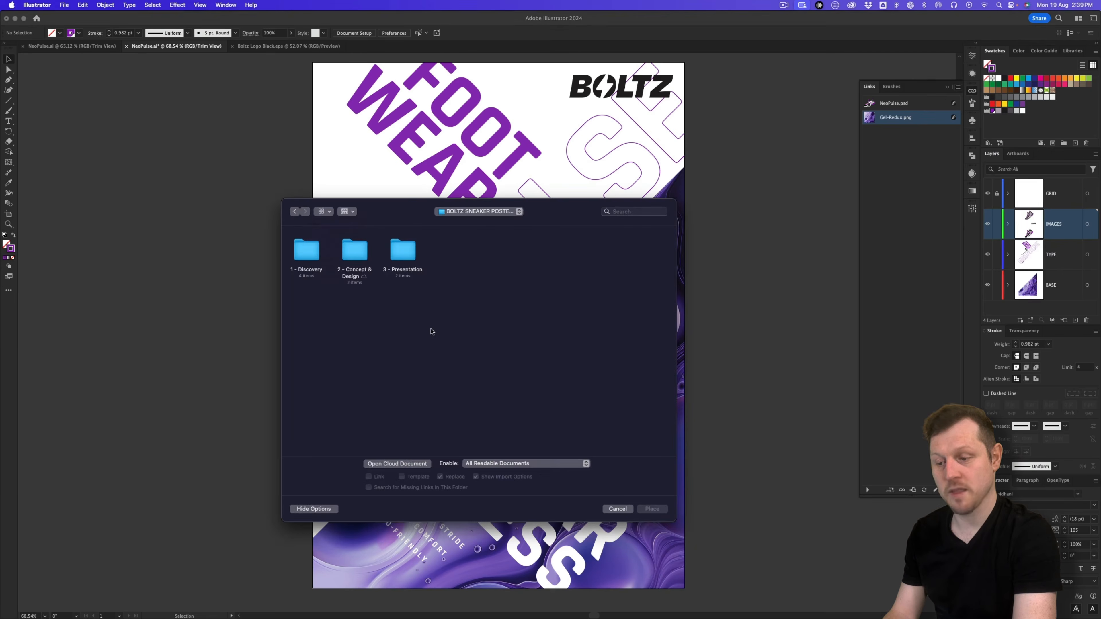
double_click(363, 261)
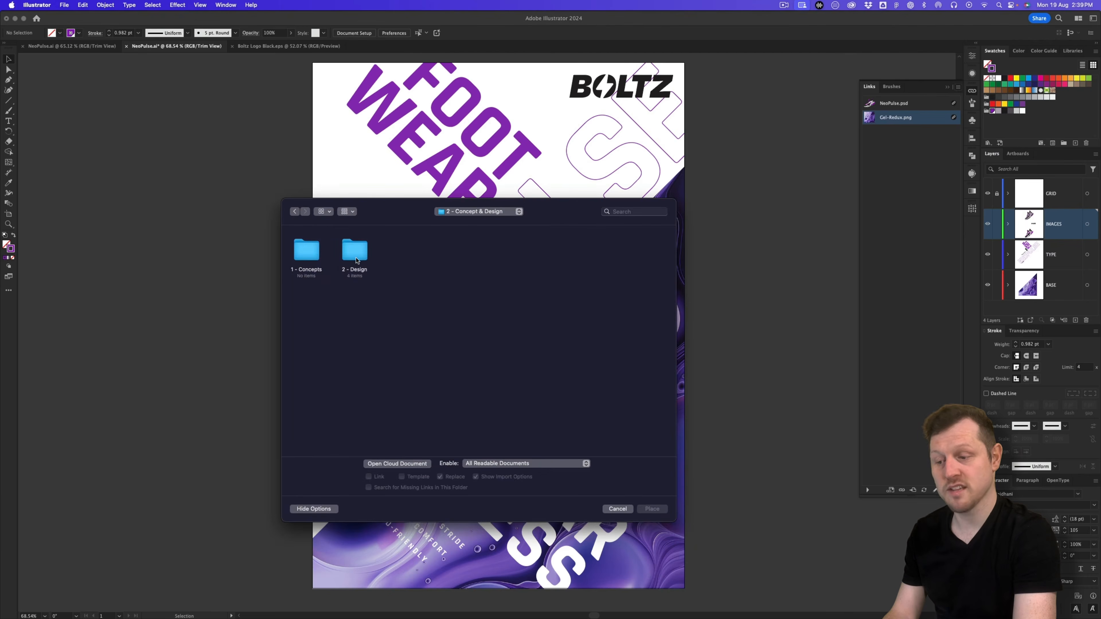
double_click(354, 252)
double_click(311, 257)
click(449, 260)
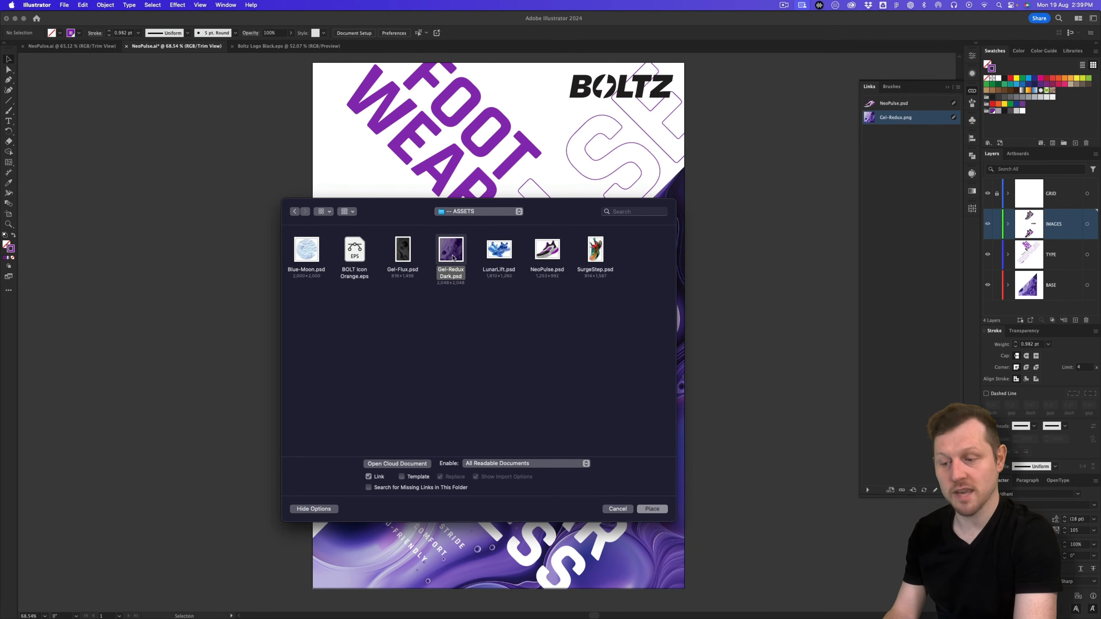
click(651, 511)
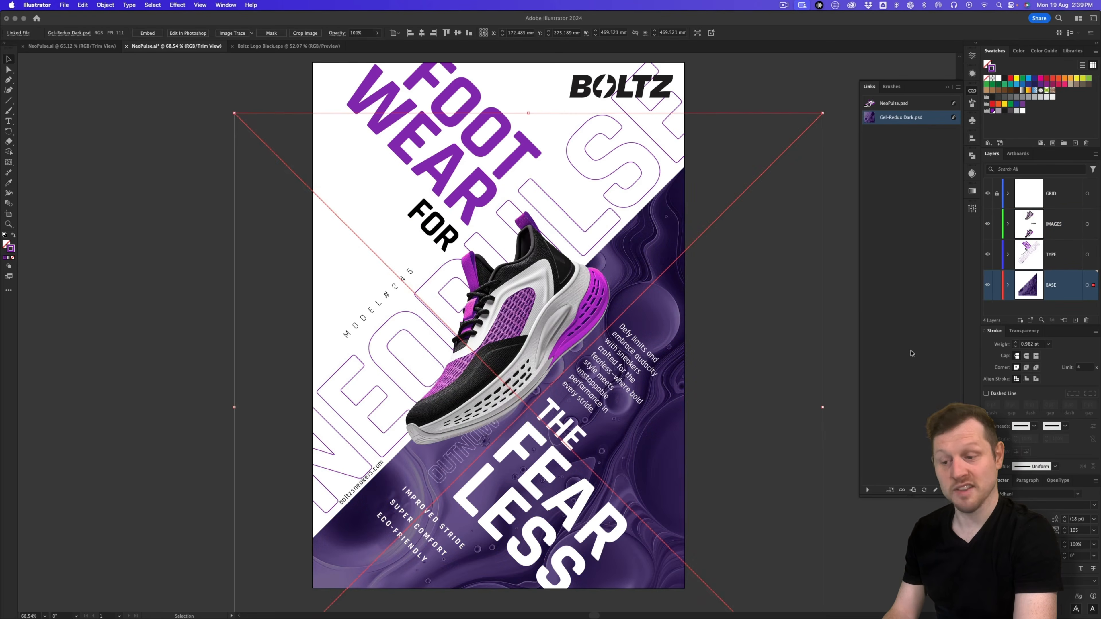
click(848, 357)
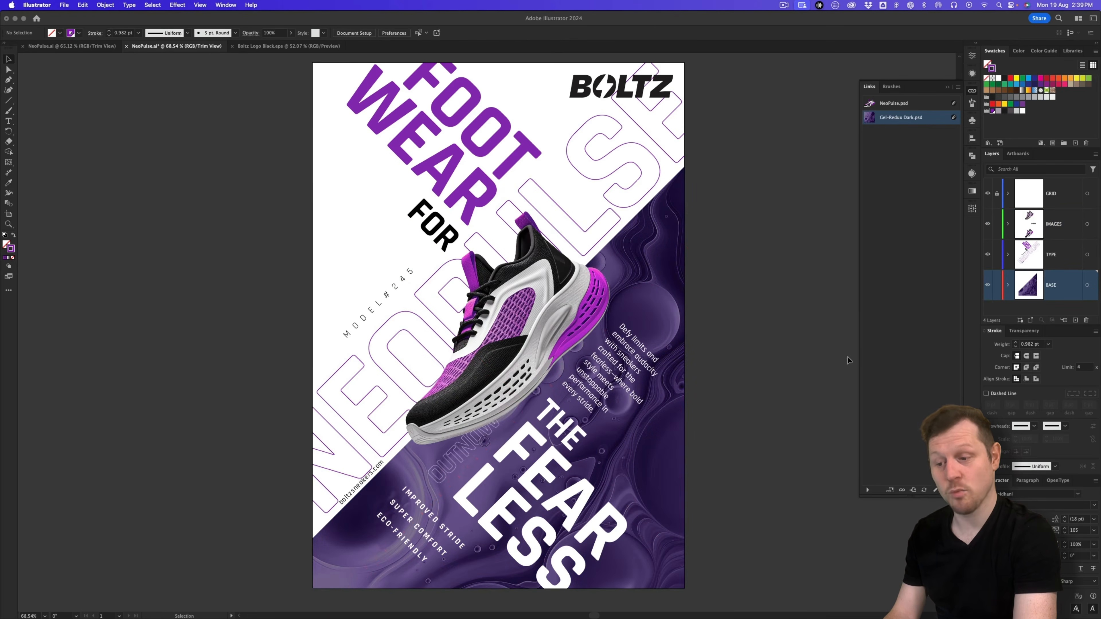
click(948, 88)
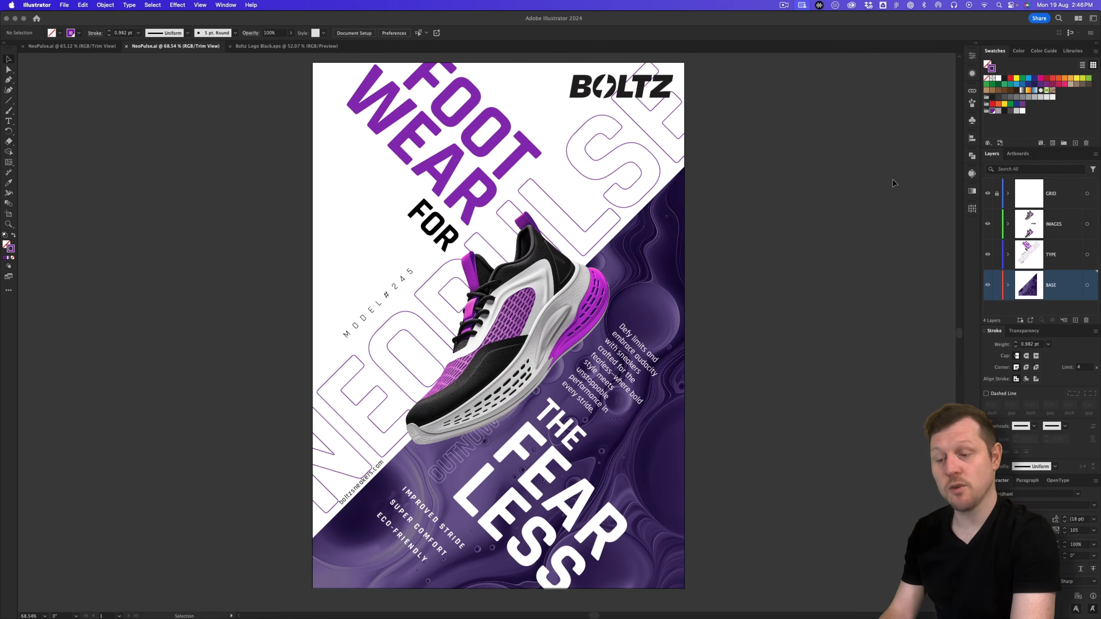
Step: Open the linked NeoPulse.psd in Photoshop via Edit Original
click(971, 92)
click(903, 105)
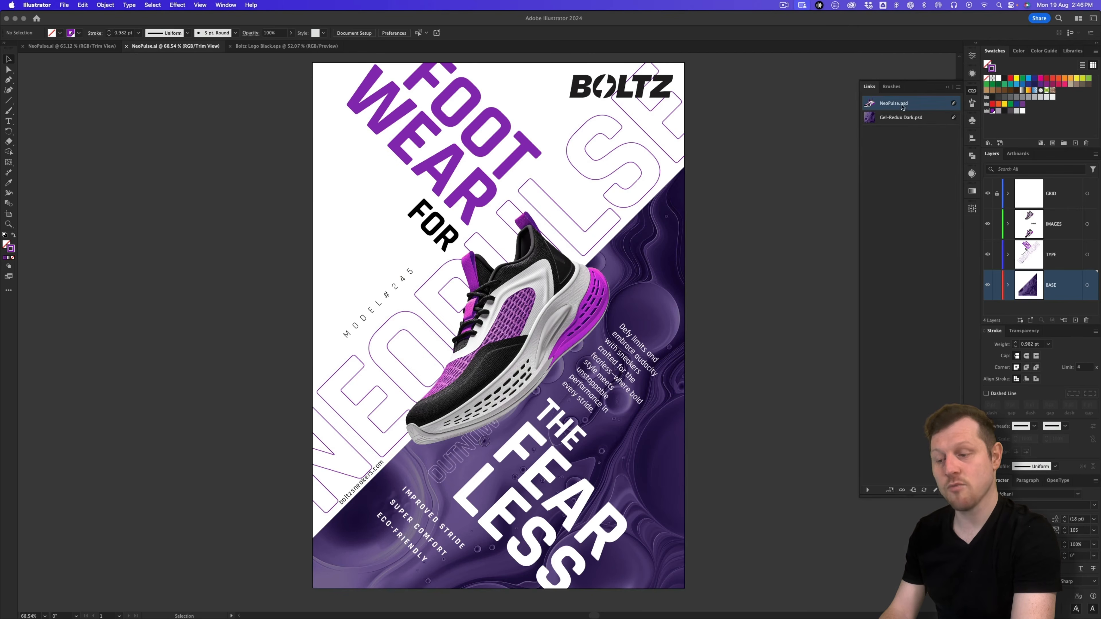
click(935, 491)
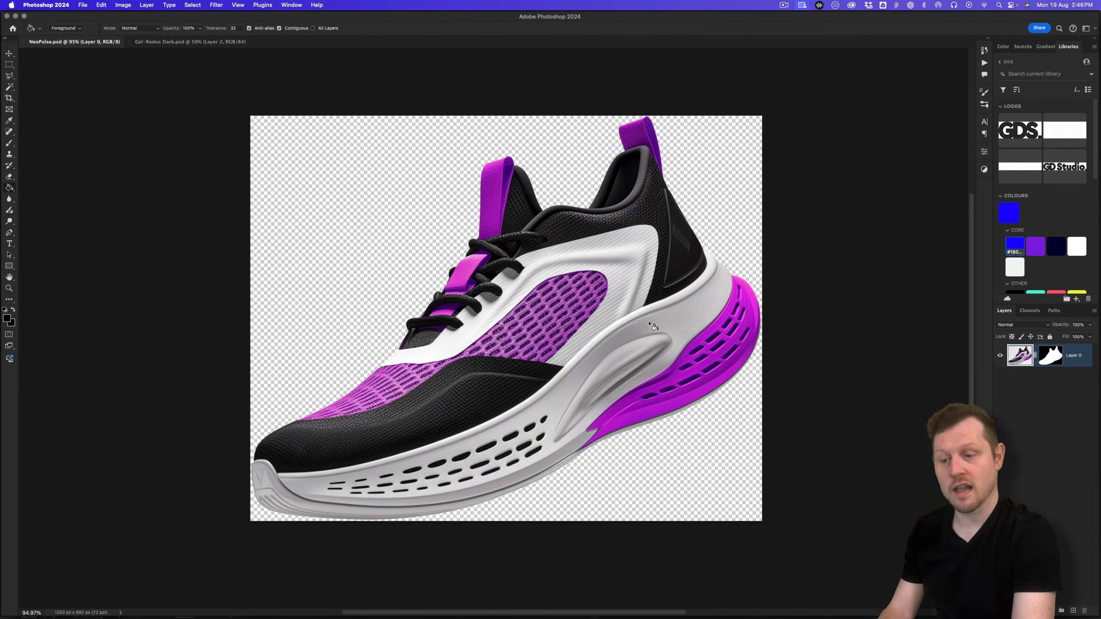
Step: Add a Levels layer with input black at 30, then save and close NeoPulse.psd
click(1048, 610)
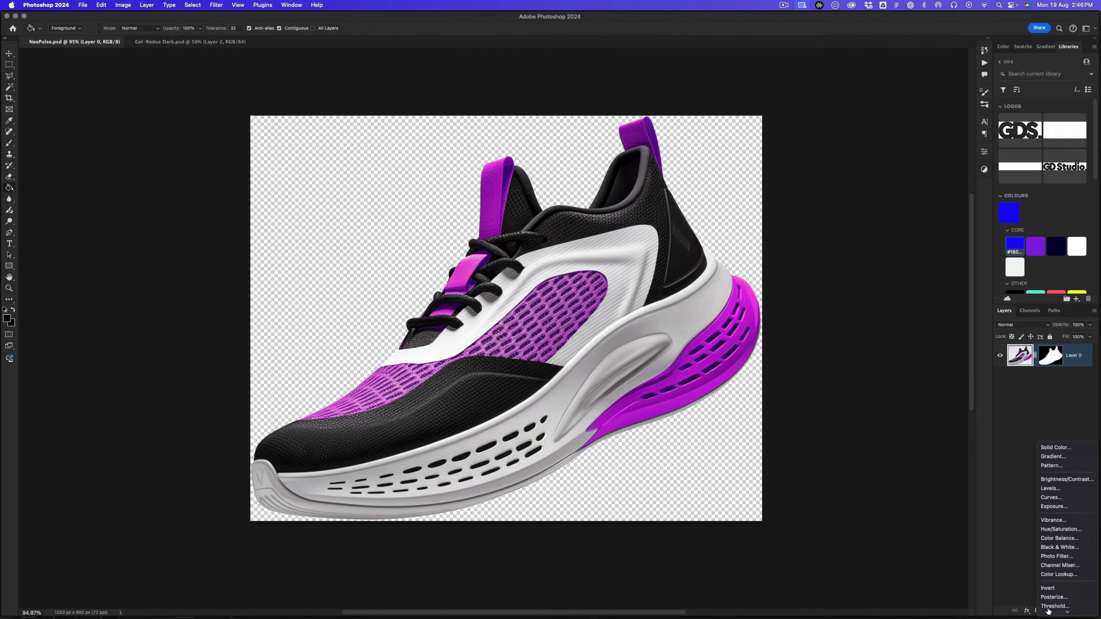
click(1054, 479)
drag(872, 239, 920, 242)
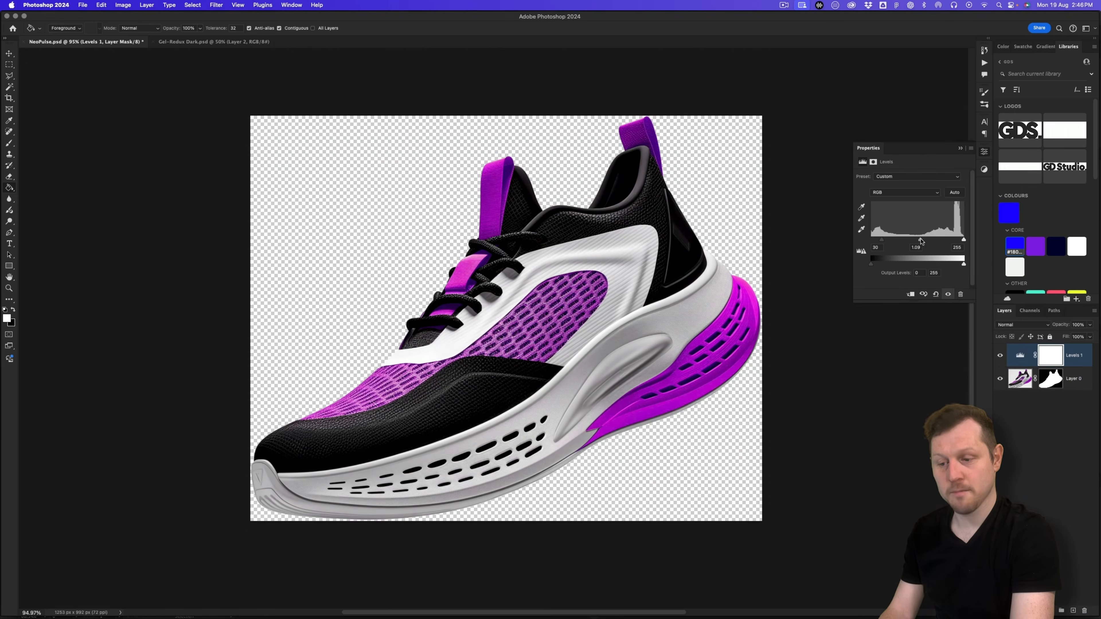
click(1001, 358)
click(1001, 358)
click(1000, 358)
click(1000, 358)
key(super+w)
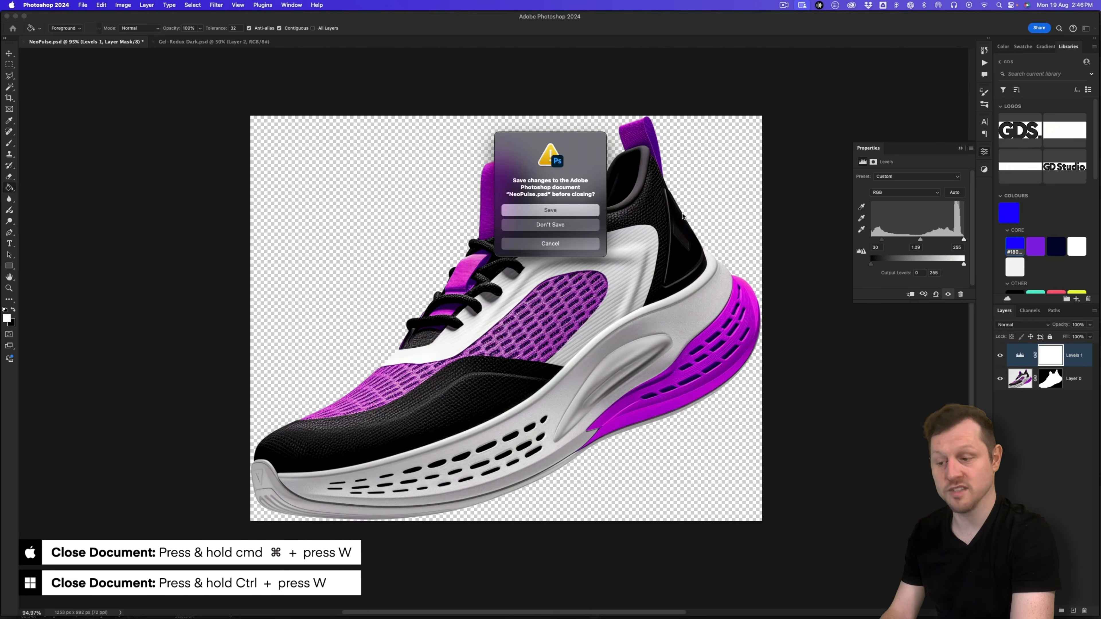
click(550, 210)
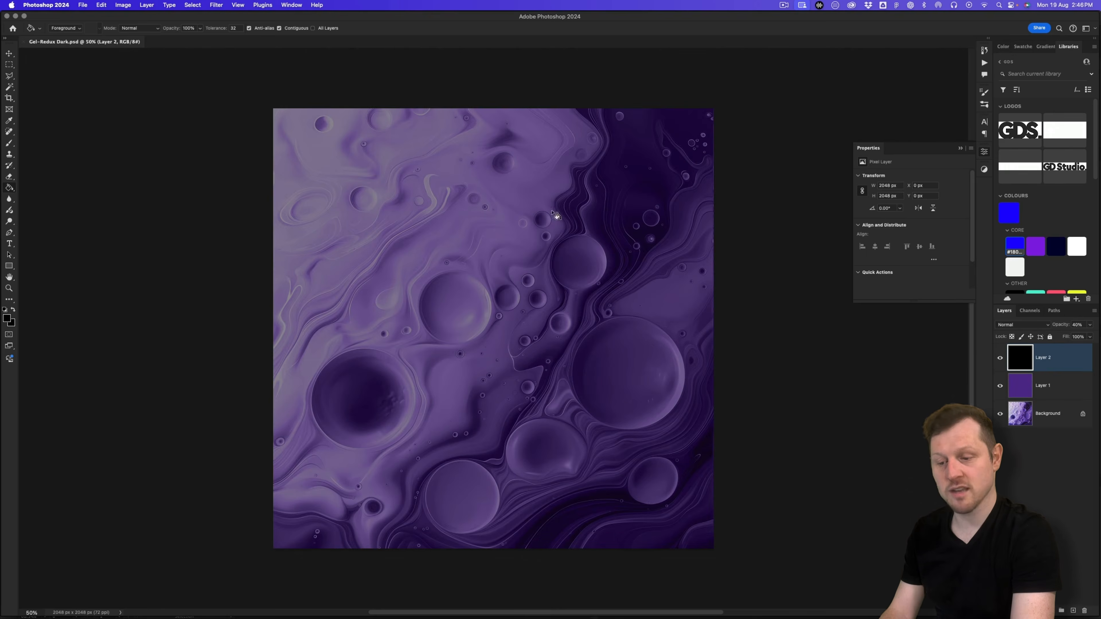
key(super+Tab)
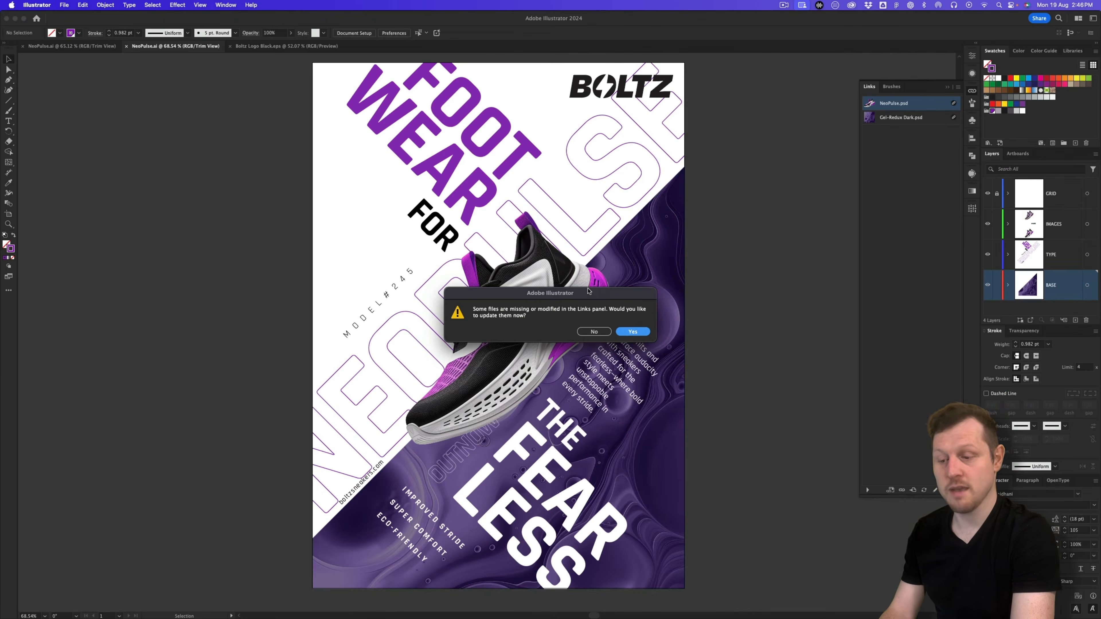
Step: Update the modified NeoPulse.psd link so the sneaker shows its deeper contrast, and close the Links panel
click(634, 332)
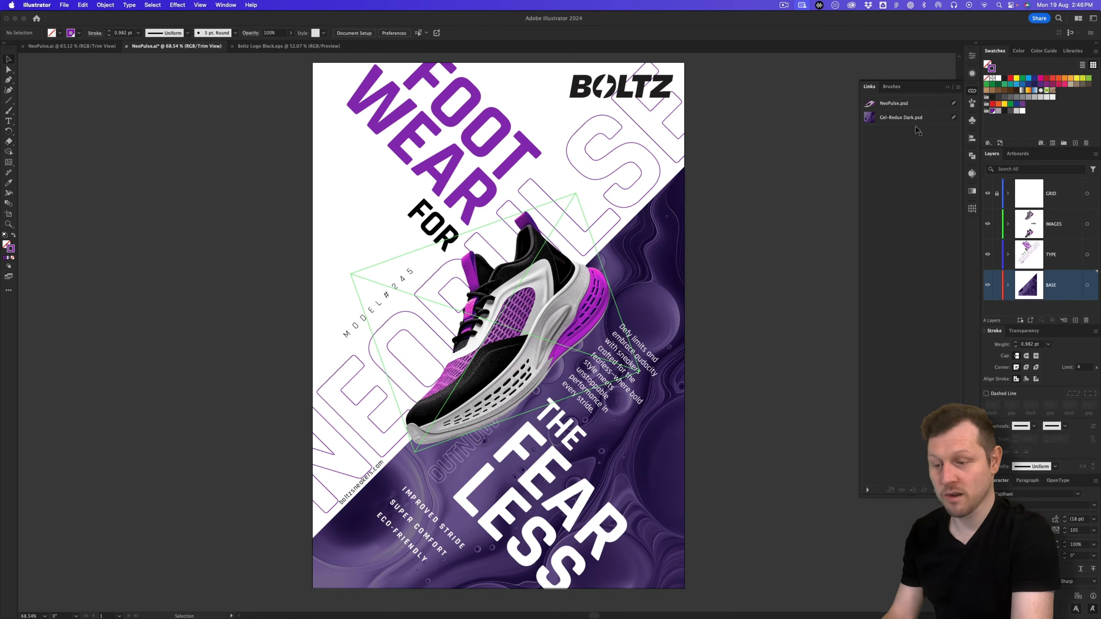
click(946, 89)
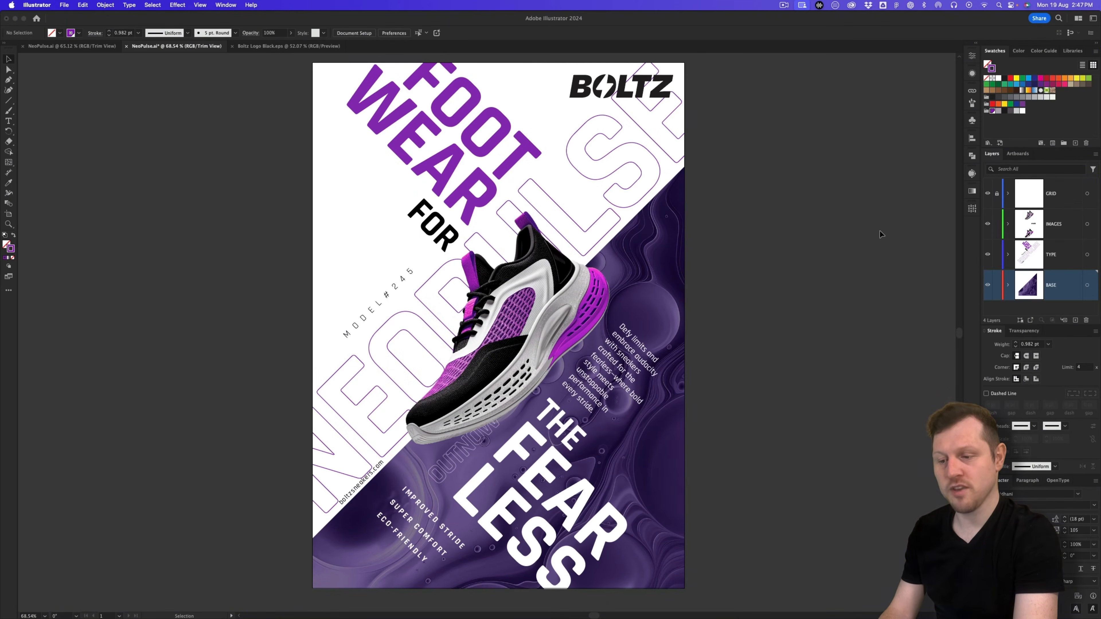
Step: Show artwork beyond the page edge and zoom out to see the whole poster with bleed
click(203, 5)
click(206, 61)
click(200, 5)
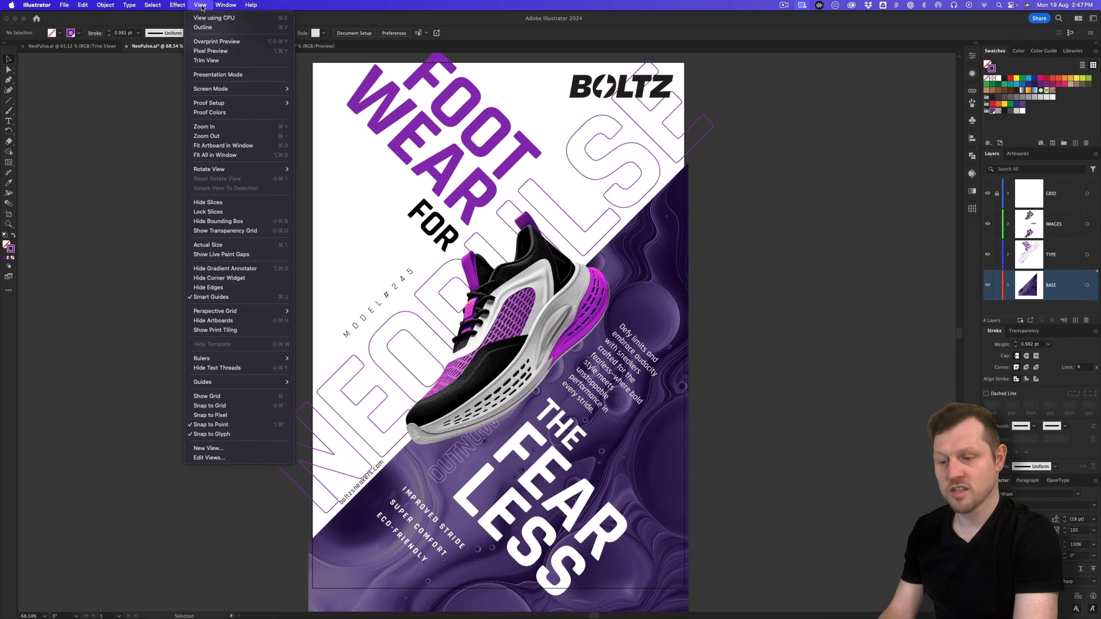
click(137, 160)
key(z)
drag(545, 155, 542, 191)
drag(493, 235, 502, 224)
key(v)
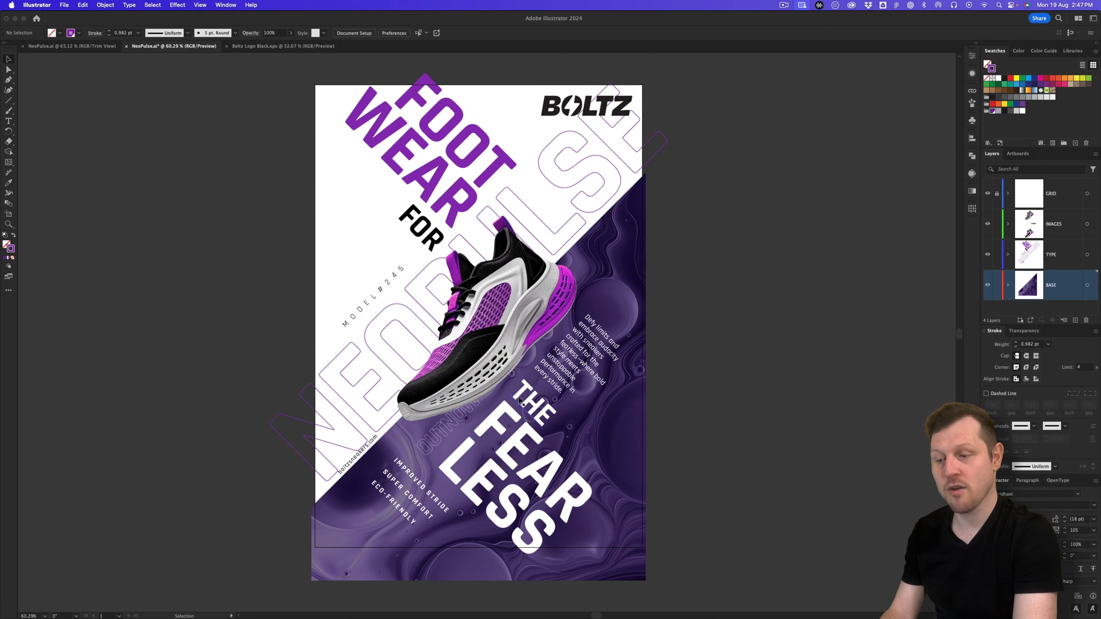
Step: Shift the background image down slightly and reposition boltzsneakers.com lower and to the left
click(520, 399)
drag(638, 286, 638, 296)
click(360, 454)
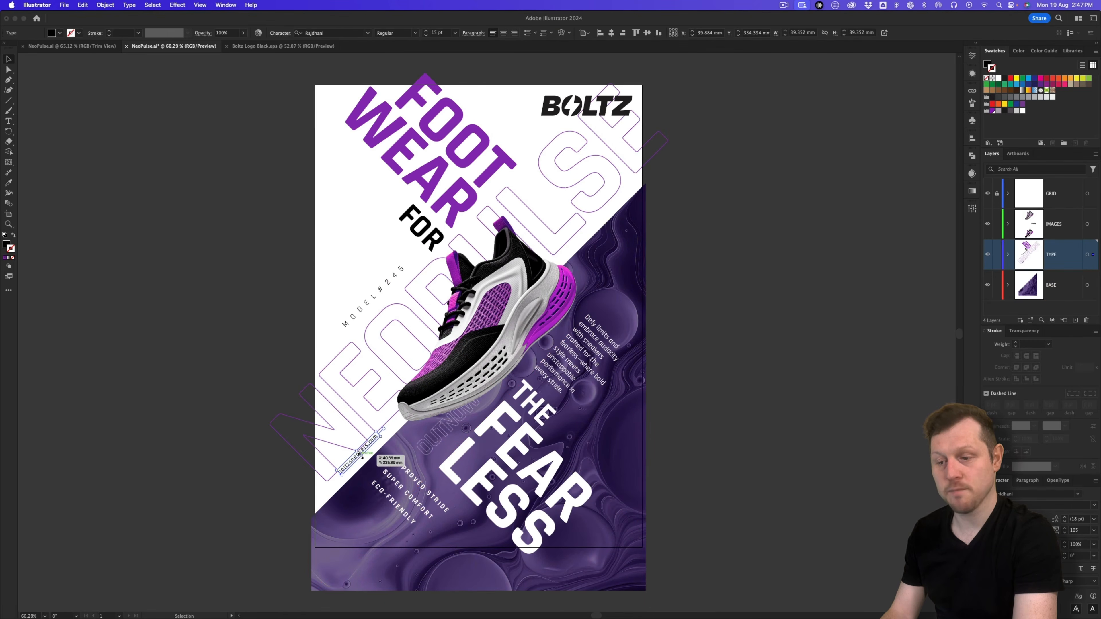
drag(362, 455, 357, 467)
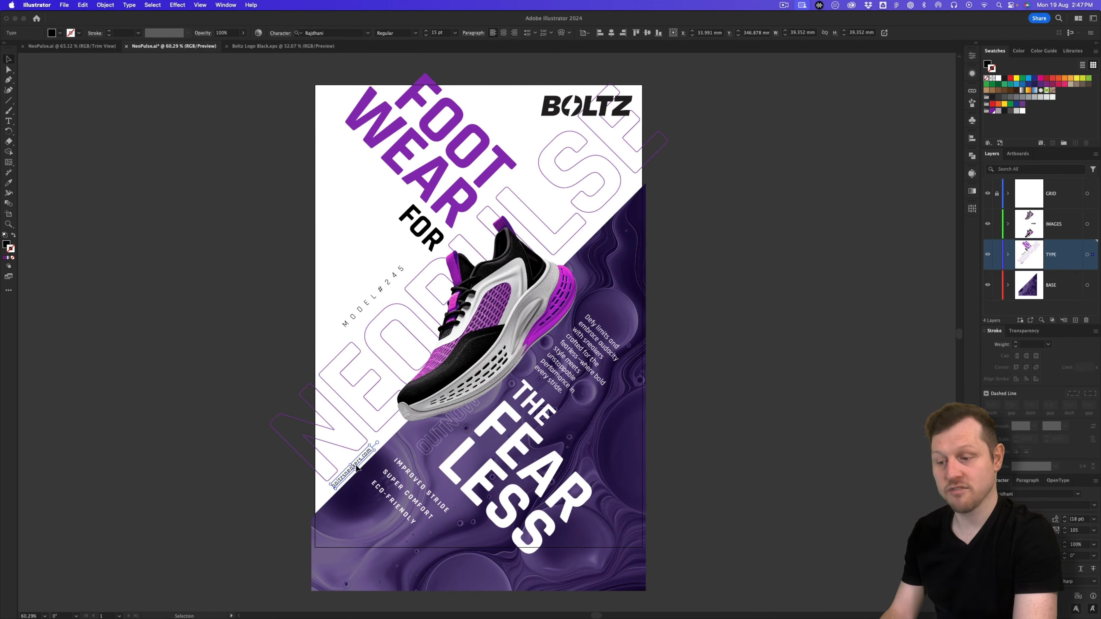
key(Up)
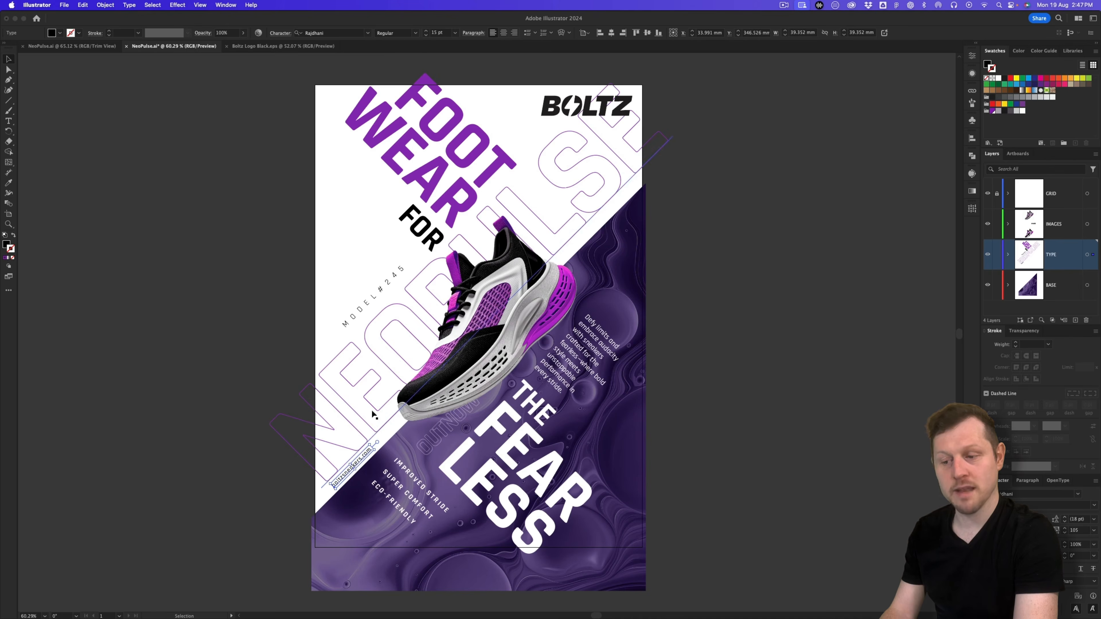
Step: Nudge FOR left and down, move MODEL#245 down-left and boltzsneakers.com up-right
click(402, 167)
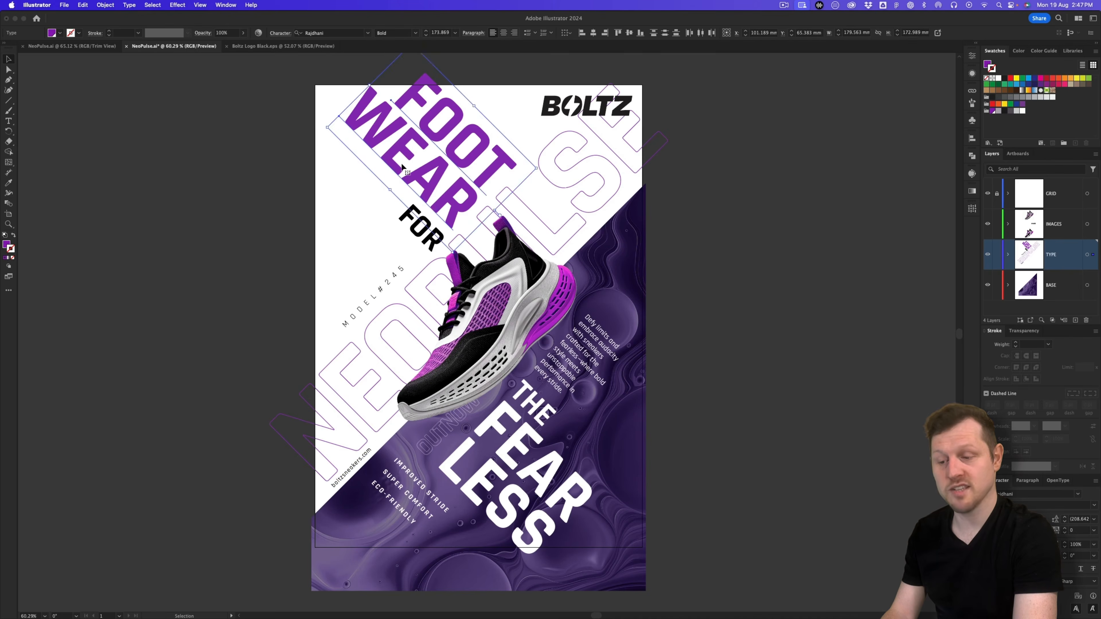
click(409, 219)
key(Left)
key(Down)
drag(355, 322, 346, 331)
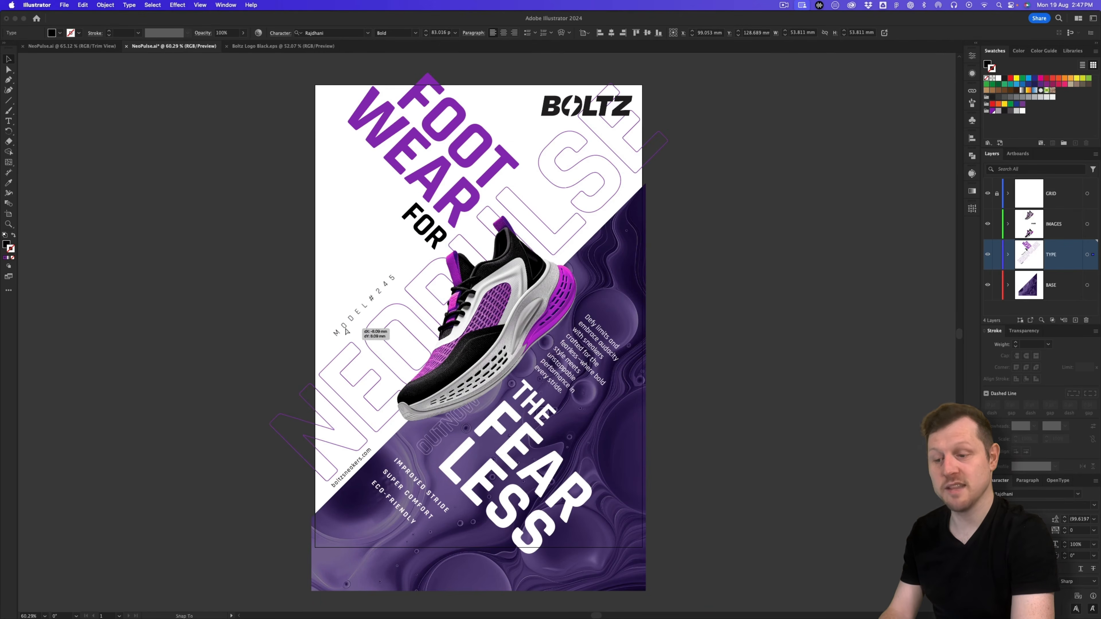
click(355, 318)
click(356, 316)
drag(359, 312, 357, 320)
drag(345, 476, 352, 470)
Step: Enlarge the shoe slightly, move the Defy limits paragraph right, and shift THE and FEAR LESS down-right
click(558, 292)
drag(575, 278, 581, 277)
drag(592, 379, 597, 380)
click(534, 404)
shift+click(494, 498)
drag(495, 500, 497, 504)
Step: Break the Defy limits paragraph so the word 'bold' starts a new line
double_click(600, 372)
key(Return)
key(Escape)
Step: Move the feature list down-right, OUT NOW left, and nudge the shoe down
drag(404, 468, 410, 476)
drag(422, 445, 419, 451)
click(398, 493)
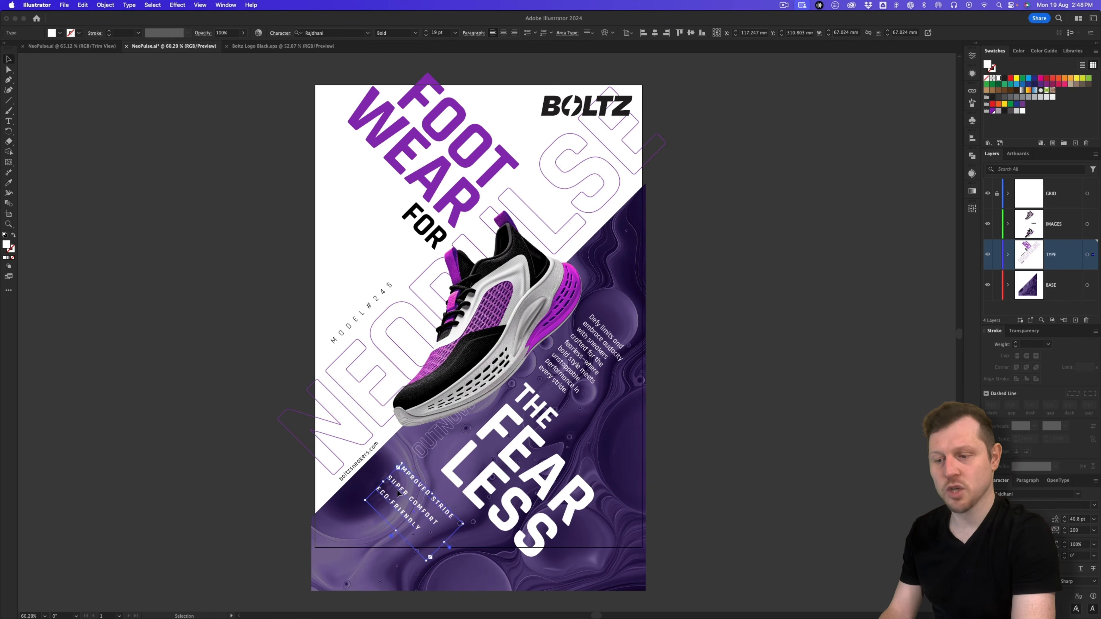
click(553, 321)
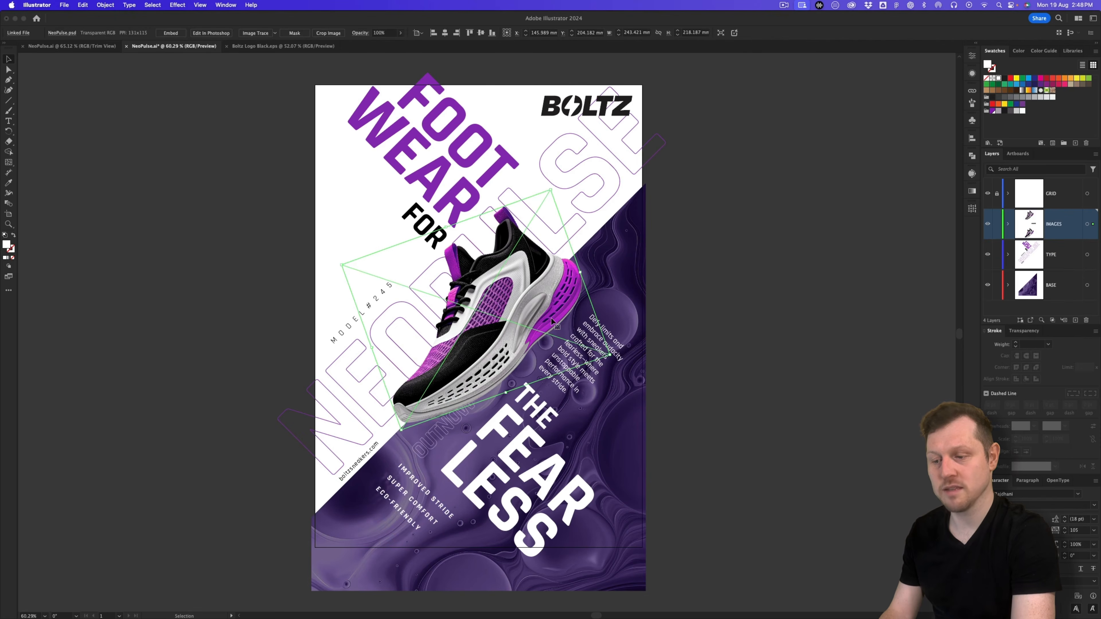
key(Down)
key(shift+super+a)
Step: Hide artwork outside the page edge and zoom in on the poster
click(200, 5)
click(204, 60)
key(z)
drag(497, 259, 510, 251)
key(v)
Step: Nudge the FOOT, WEAR and FOR headline words down and left together
click(418, 224)
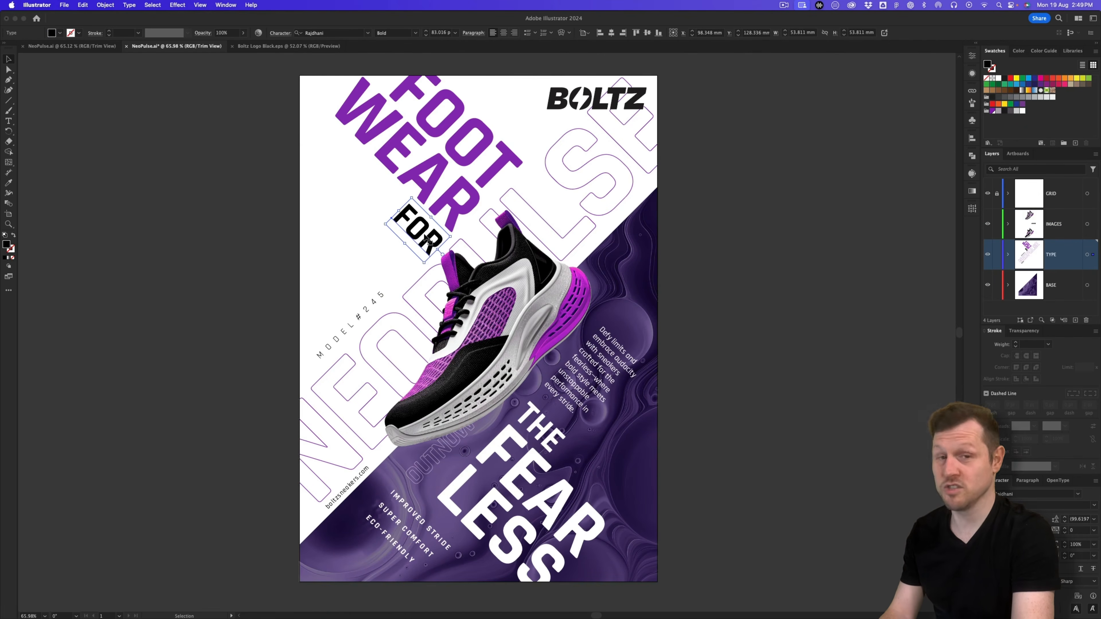
click(730, 165)
click(435, 176)
shift+click(450, 149)
shift+click(409, 219)
key(Down)
key(Down)
key(Down)
key(Down)
key(Down)
key(Down)
key(Down)
key(Down)
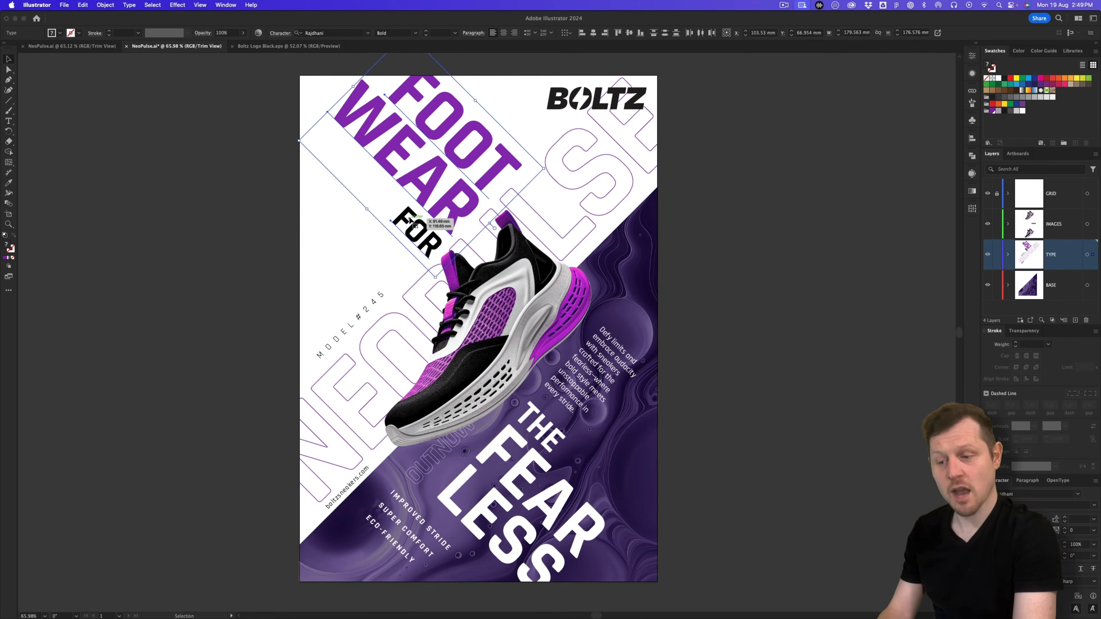
key(Left)
key(Left)
key(Left)
key(Left)
key(Left)
Step: Nudge MODEL#245 down and right, and FOR slightly up and left
click(332, 344)
key(Down)
key(Down)
key(Down)
key(Down)
key(Down)
key(Down)
key(Down)
key(Down)
key(Down)
key(Down)
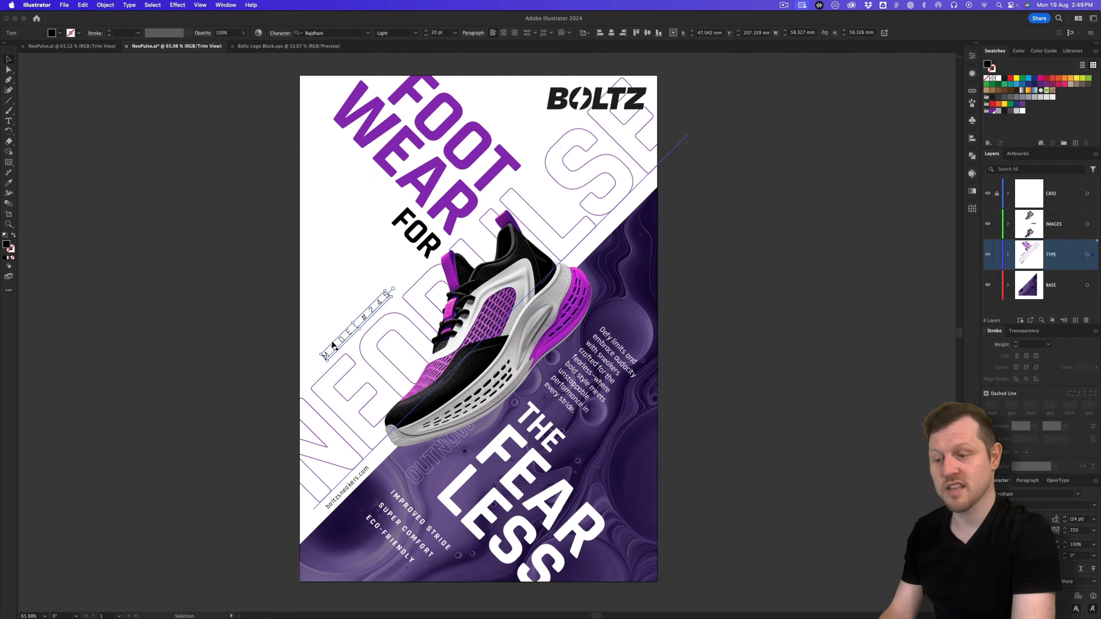
key(Right)
click(417, 233)
key(Left)
key(Up)
click(913, 186)
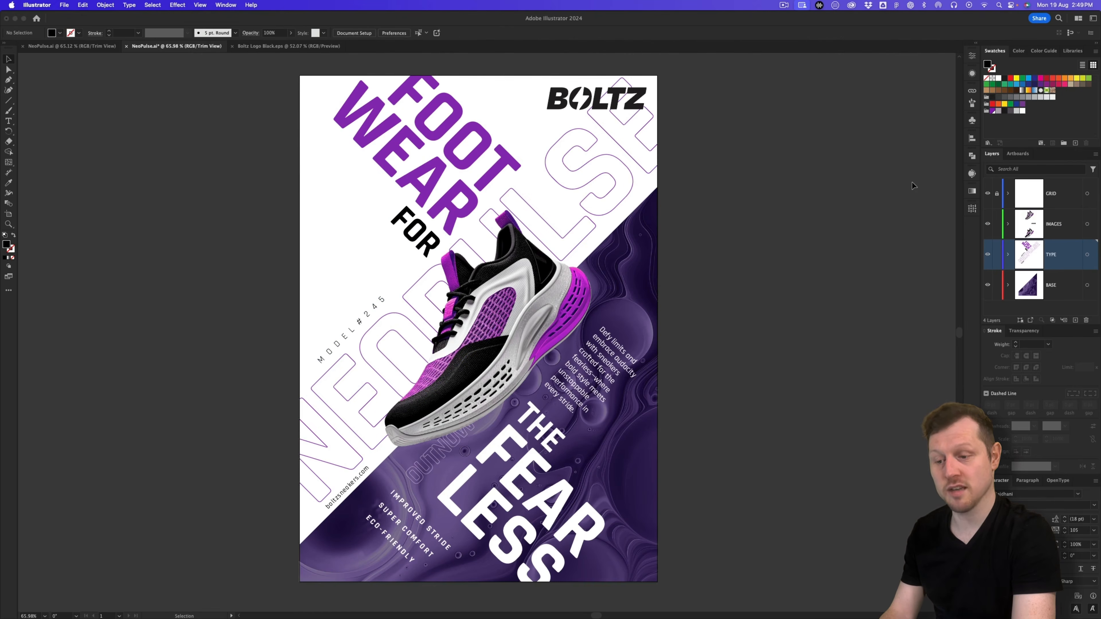
Step: Nudge the Defy limits paragraph right and up
click(599, 367)
key(Right)
key(Right)
key(Right)
key(Right)
key(Right)
key(Right)
key(Right)
key(Right)
key(Up)
key(Up)
key(Up)
key(Up)
key(Up)
click(870, 216)
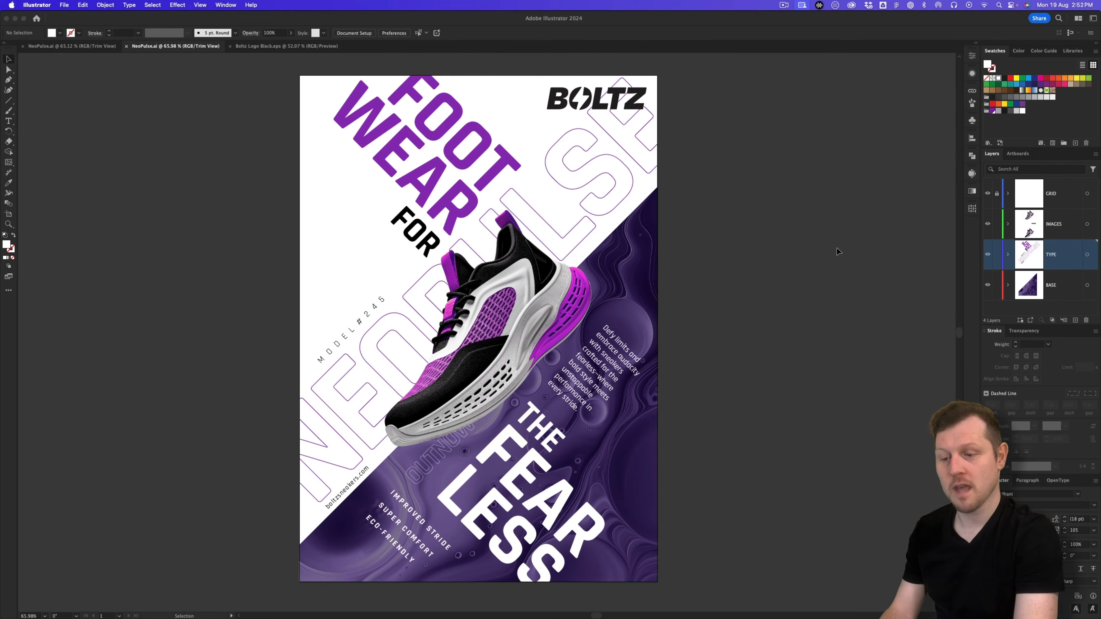
Step: Switch to the other NeoPulse document and zoom out to frame all six poster layouts
click(78, 48)
key(z)
drag(754, 204, 477, 255)
drag(567, 319, 517, 270)
key(v)
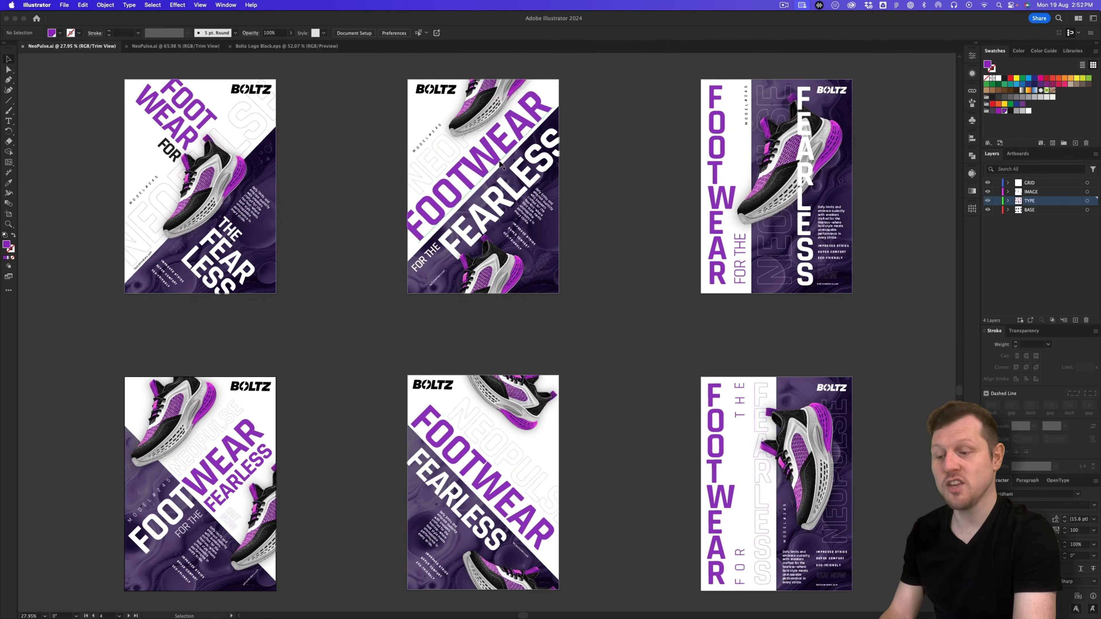
key(z)
drag(455, 152, 599, 144)
drag(599, 145, 559, 246)
scroll(559, 246, down, 2)
drag(753, 213, 642, 196)
scroll(374, 339, down, 10)
scroll(375, 339, left, 4)
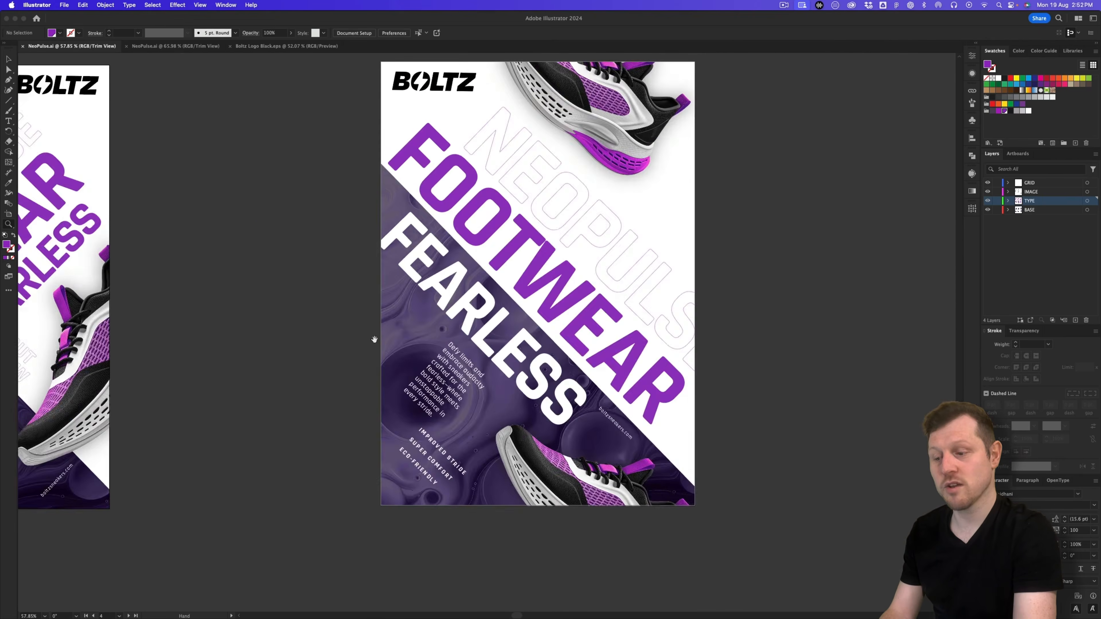
drag(374, 339, 618, 379)
drag(714, 310, 130, 369)
drag(560, 277, 282, 251)
scroll(589, 249, down, 5)
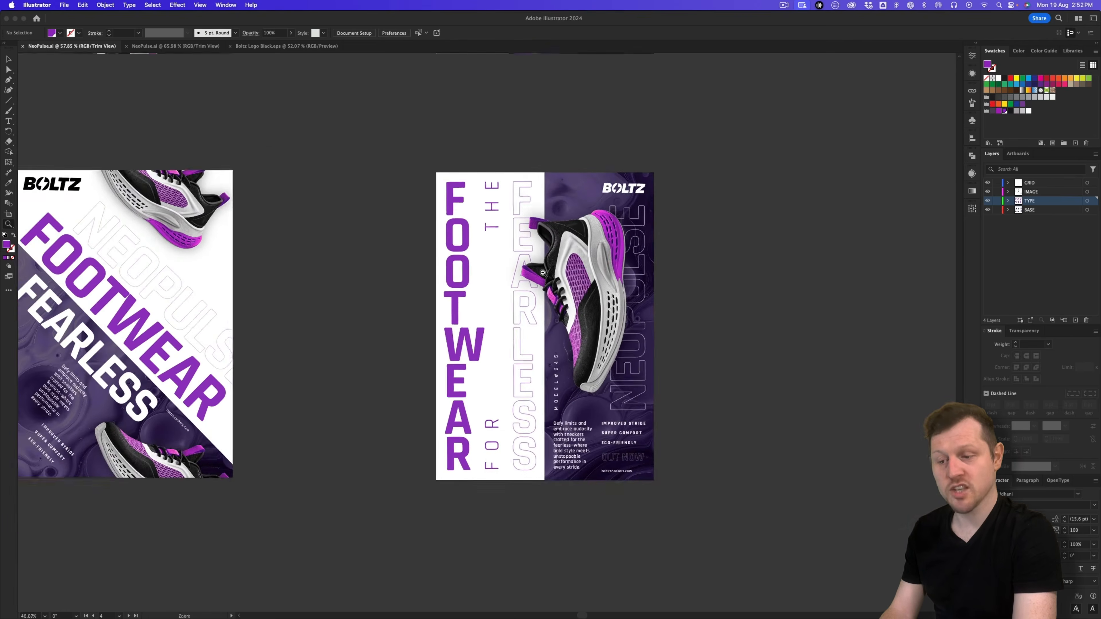
scroll(589, 249, up, 6)
drag(523, 262, 514, 334)
drag(639, 297, 607, 294)
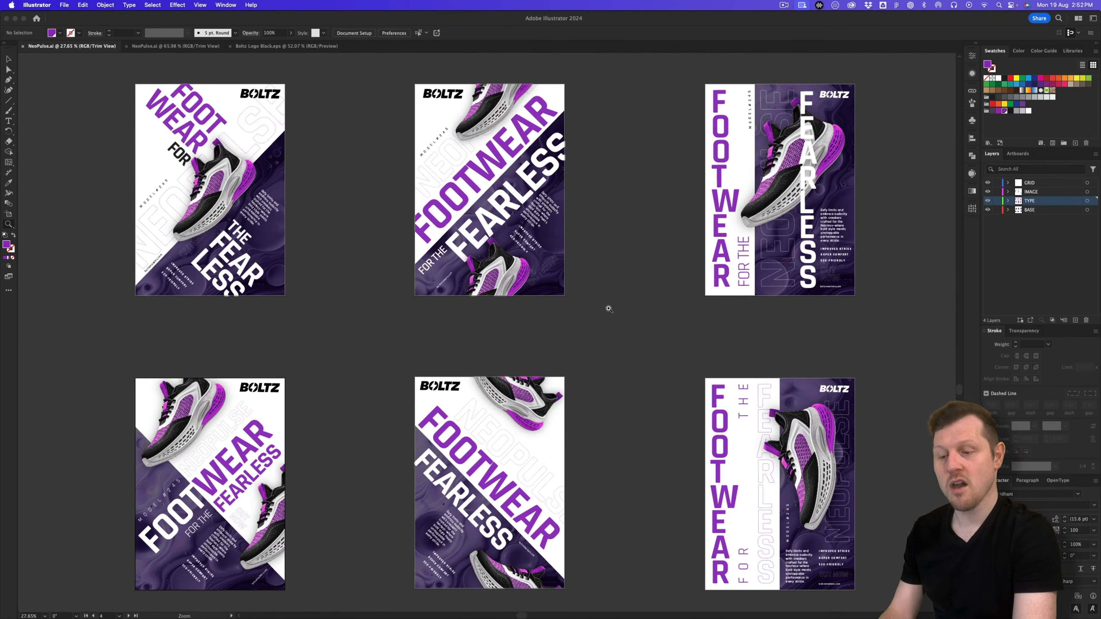
key(v)
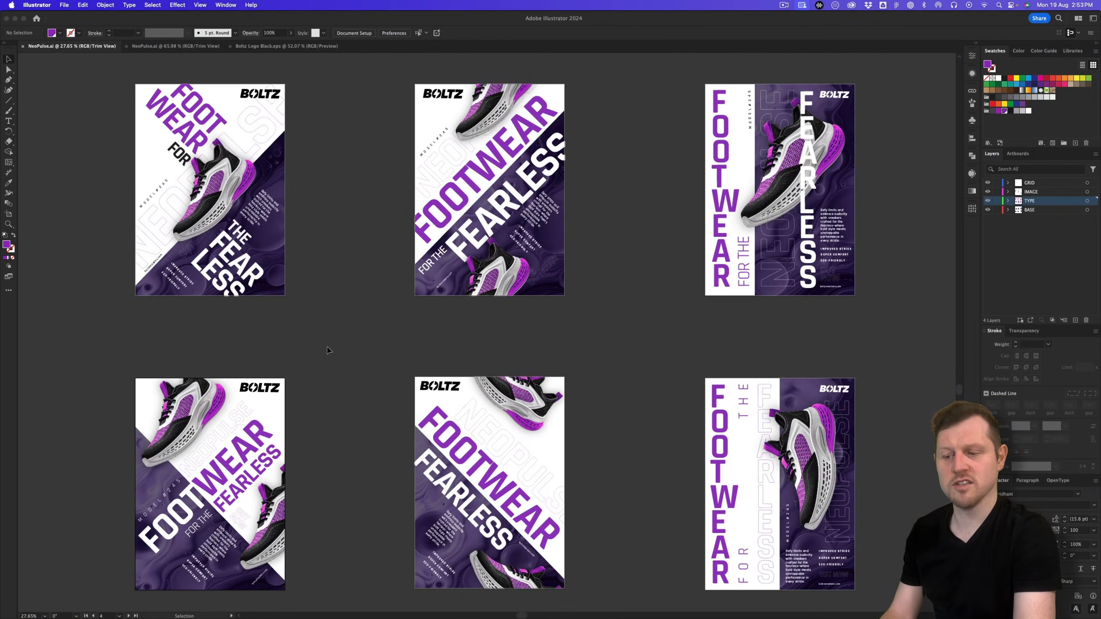
Step: In the FOOT WEAR poster, unlock the GRID layer and show bleed artwork and the diagonal guides
click(188, 47)
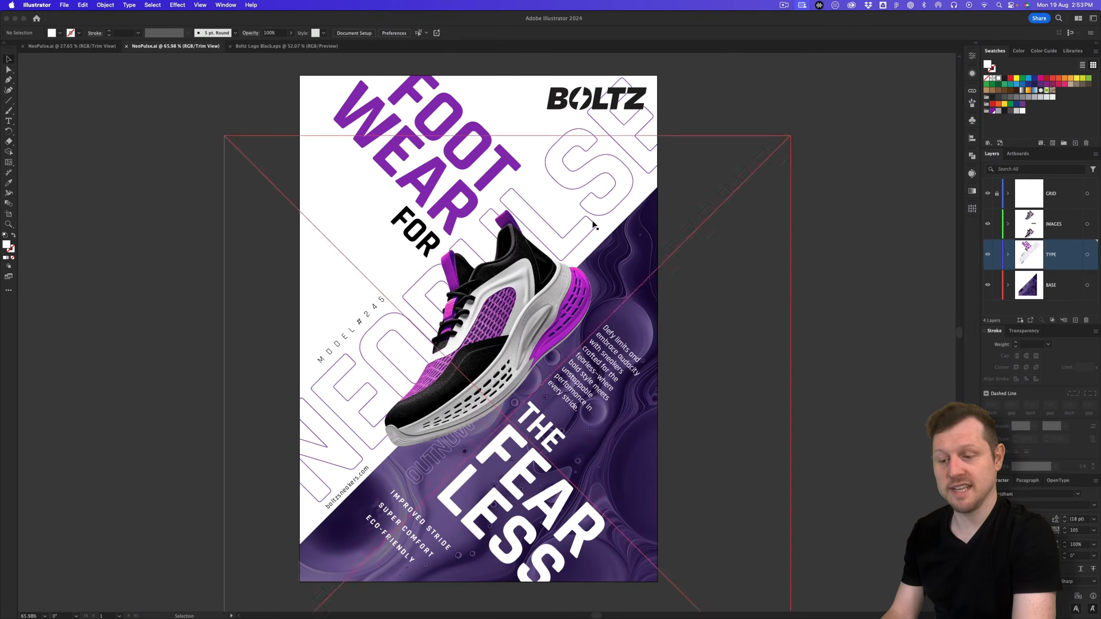
scroll(613, 229, down, 1)
scroll(613, 228, down, 2)
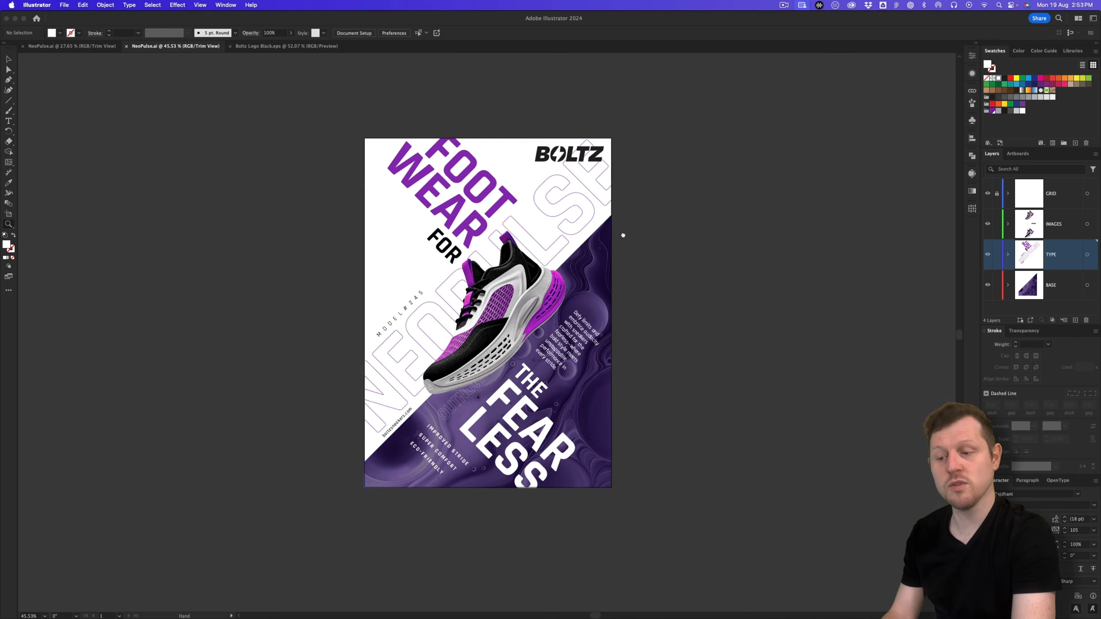
click(997, 194)
click(200, 5)
click(217, 61)
key(super+semicolon)
click(200, 4)
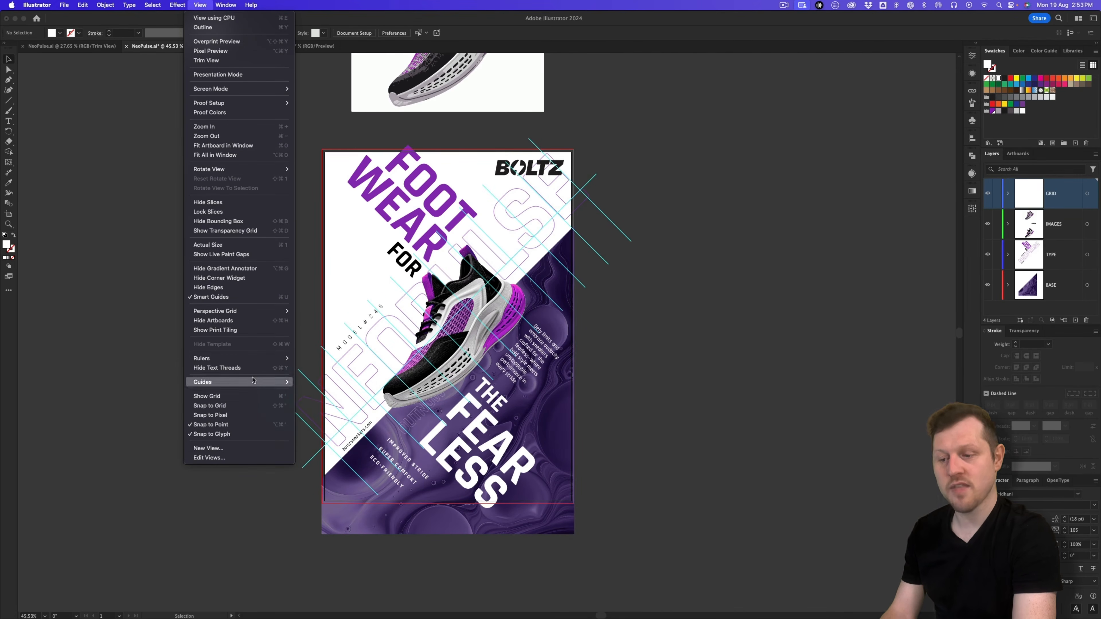
mouse_move(268, 382)
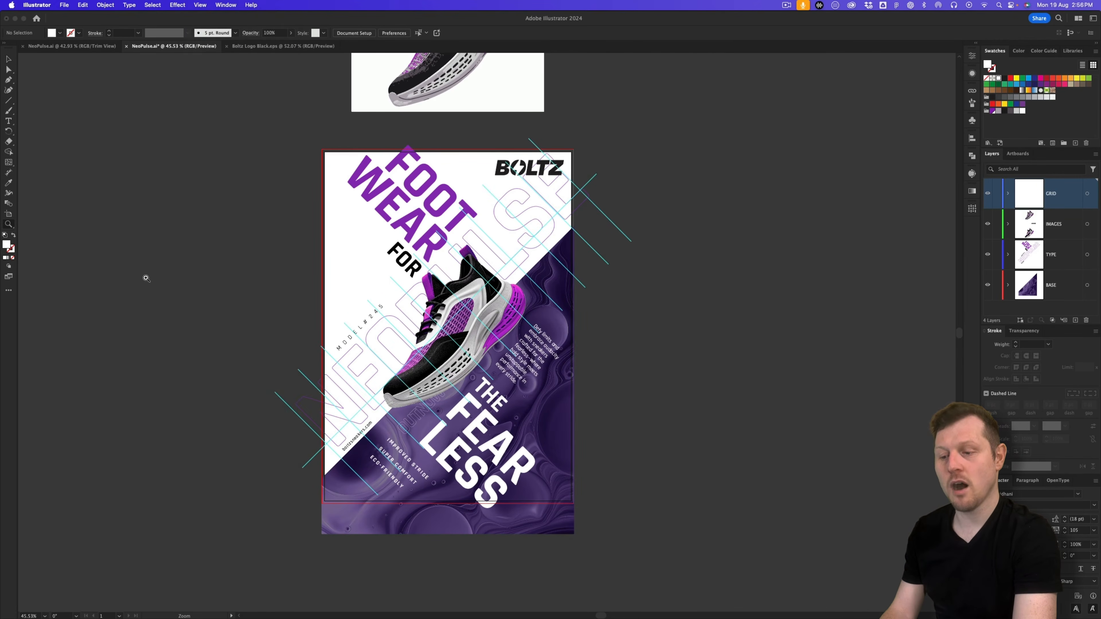
Step: Alt-drag a duplicate of the poster artboard to the right and zoom in on the copy
click(9, 216)
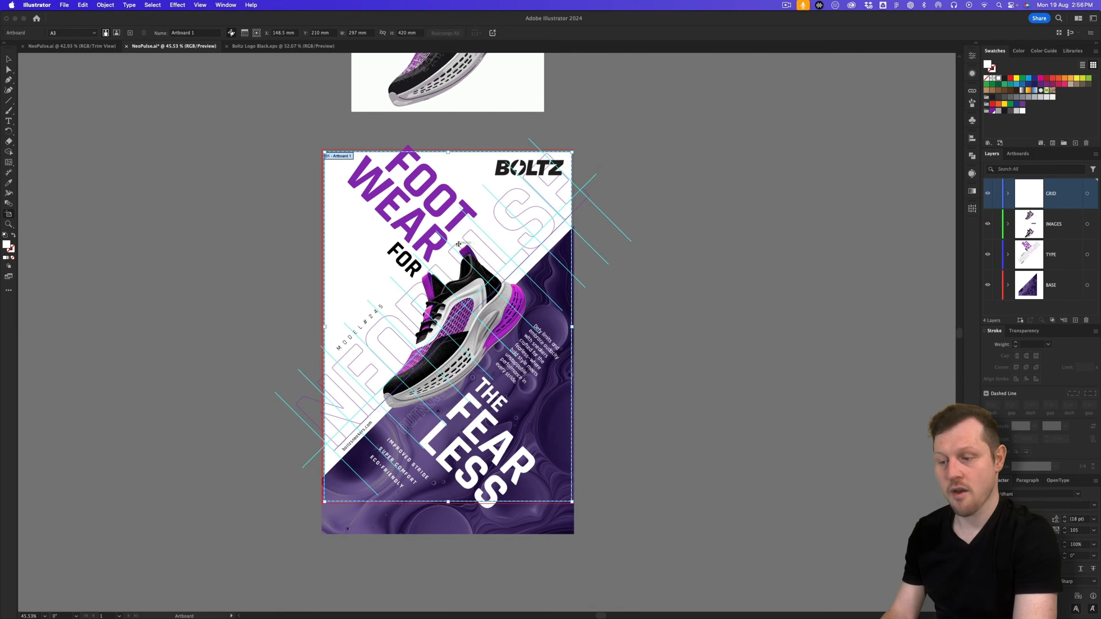
drag(698, 314, 396, 305)
drag(135, 416, 603, 419)
key(v)
key(z)
drag(439, 176, 422, 250)
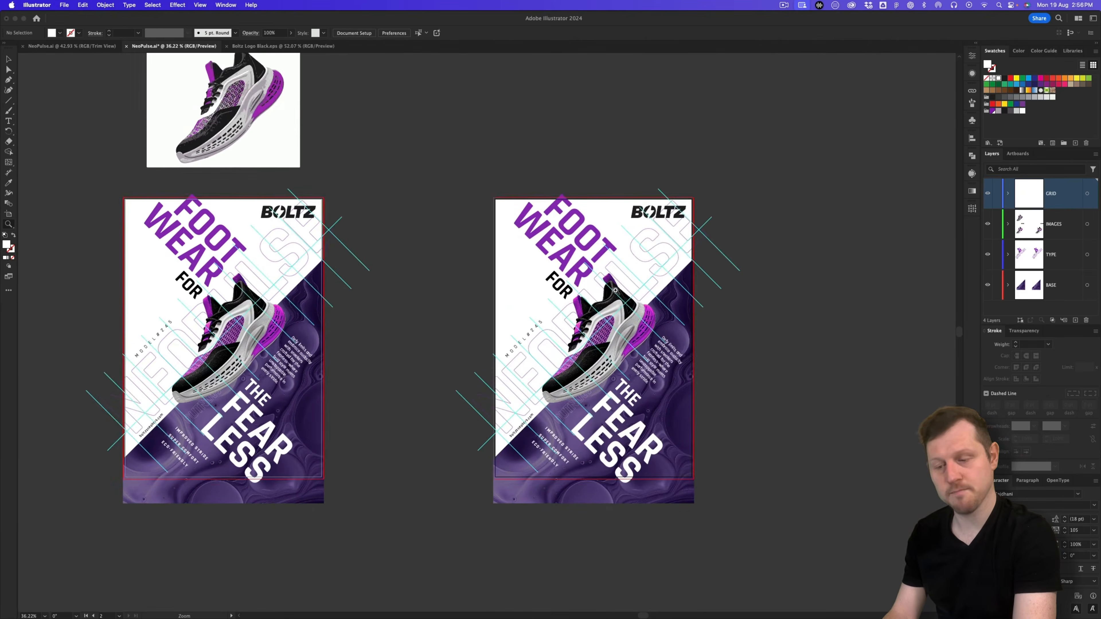
drag(609, 300, 647, 293)
drag(692, 310, 585, 291)
key(v)
drag(625, 240, 611, 241)
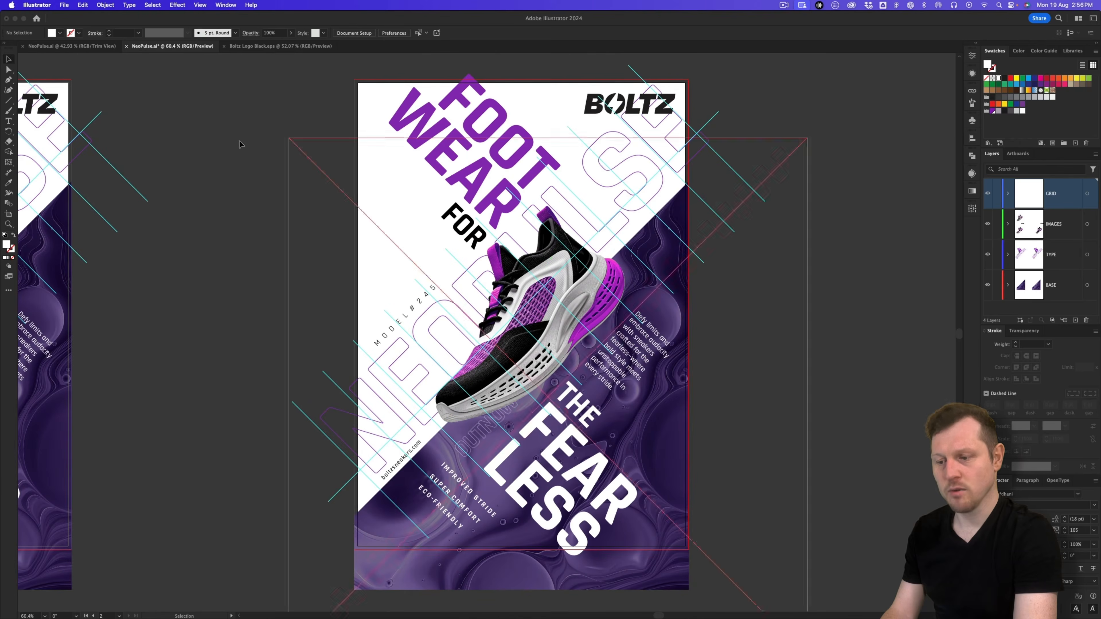
Step: Compare the copied artboard against the lower-left layout in the other NeoPulse document
click(93, 46)
drag(246, 429, 644, 178)
drag(447, 469, 518, 273)
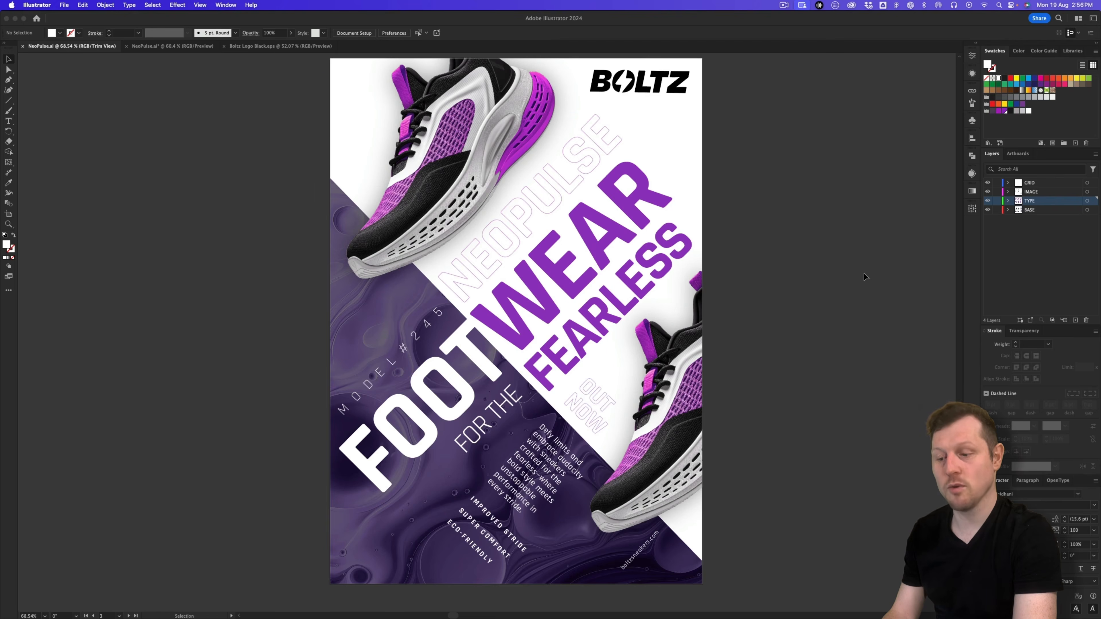
click(154, 47)
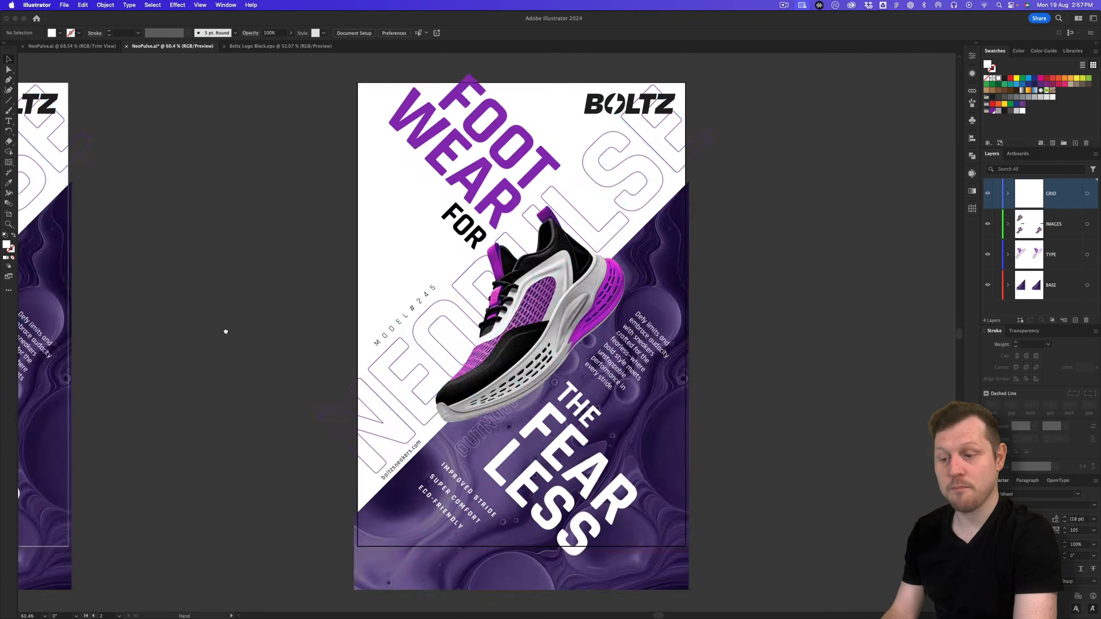
scroll(224, 330, right, 5)
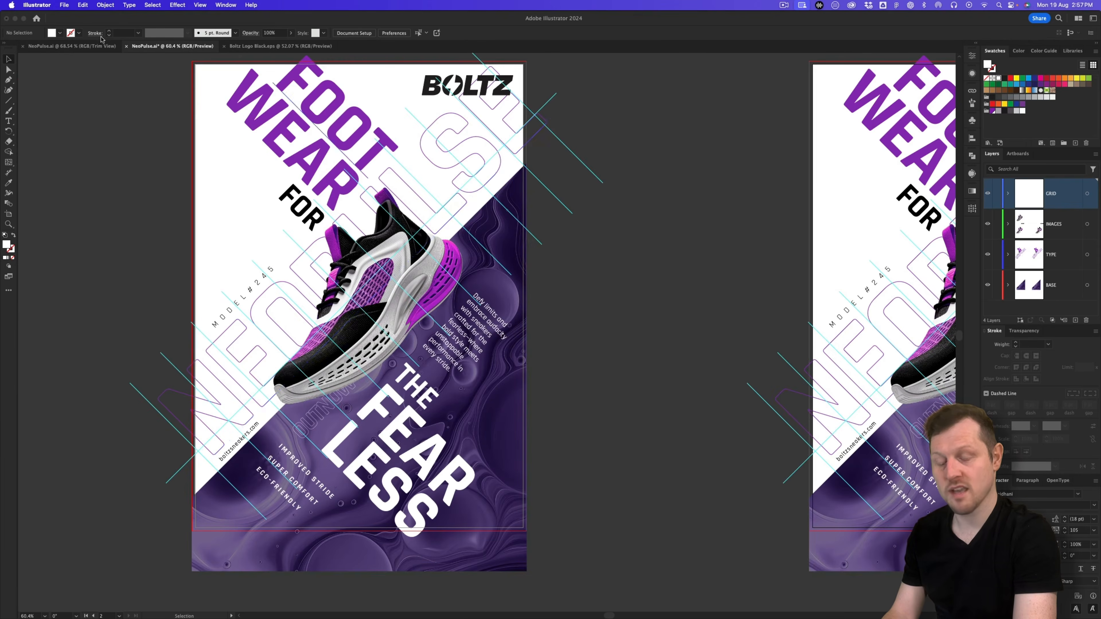
click(72, 46)
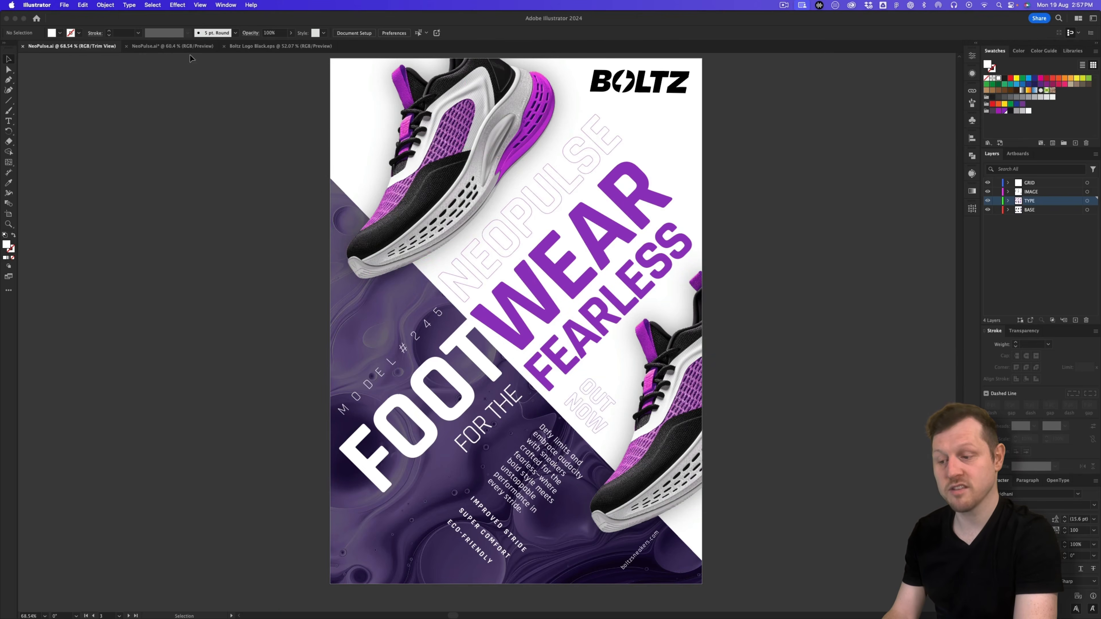
click(163, 46)
scroll(295, 214, left, 5)
scroll(202, 239, right, 3)
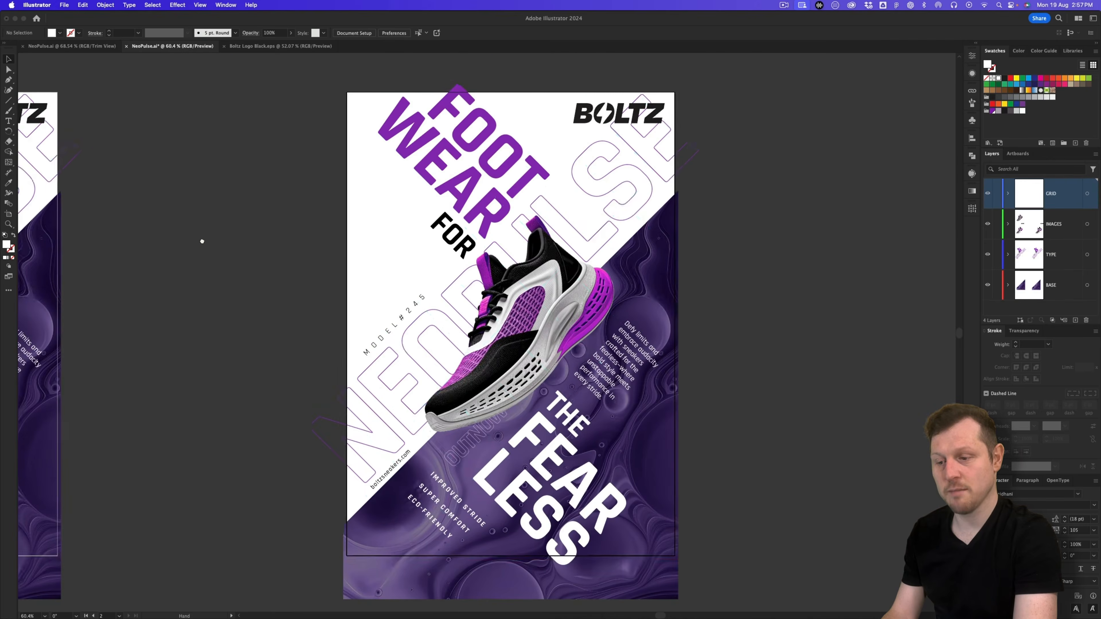
scroll(650, 291, down, 1)
scroll(650, 290, right, 1)
Step: Lock the GRID layer and delete all artwork on the copied artboard, leaving only grid lines
click(998, 193)
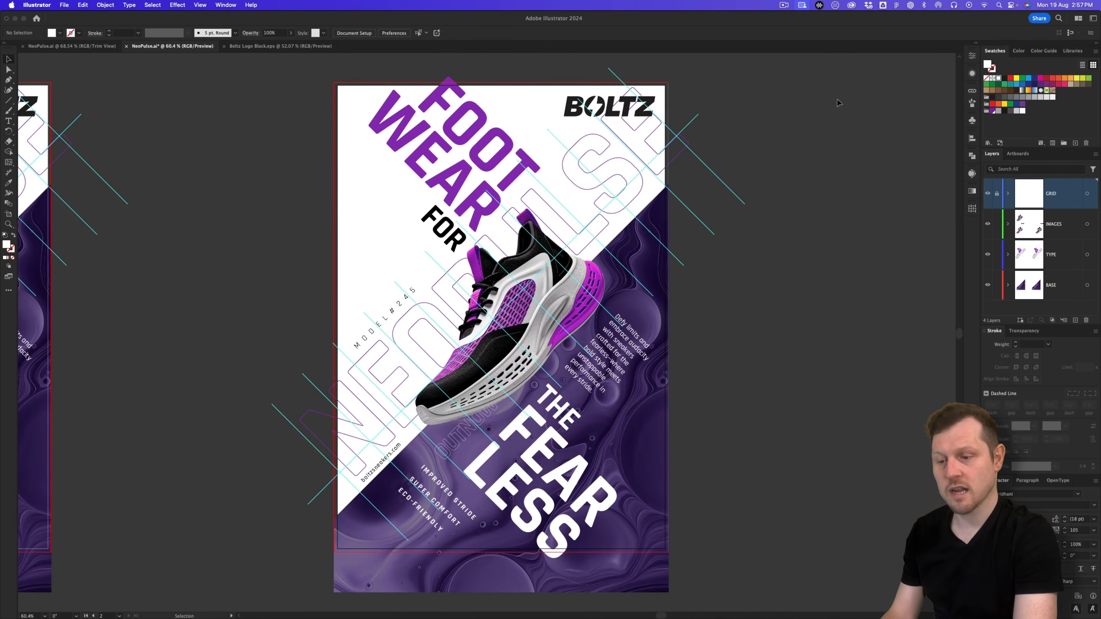
drag(298, 546, 469, 460)
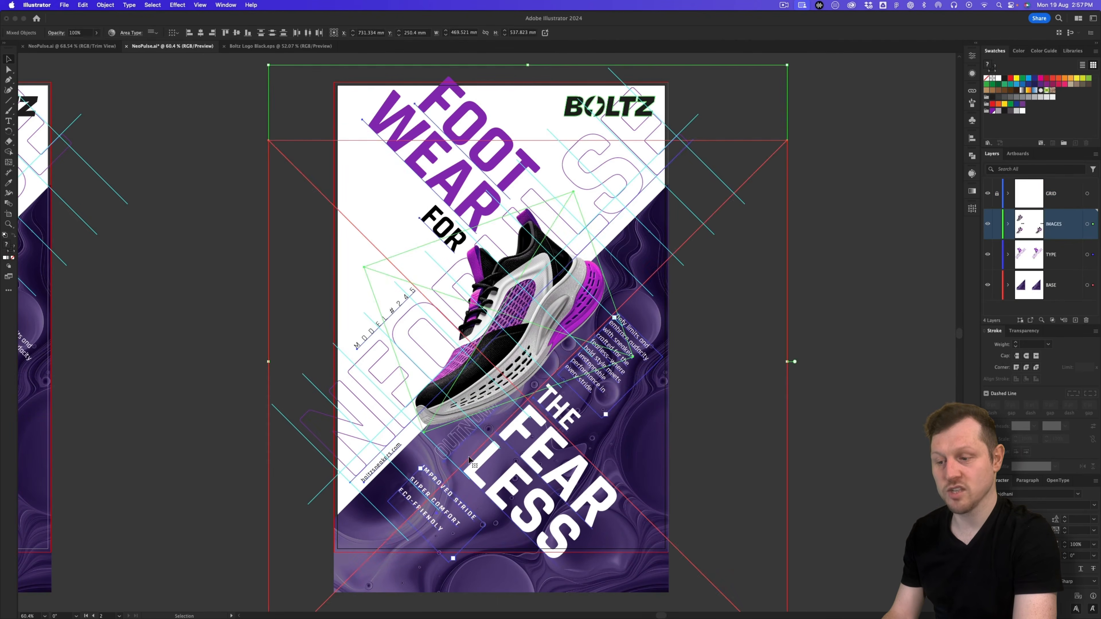
key(Delete)
drag(531, 389, 529, 399)
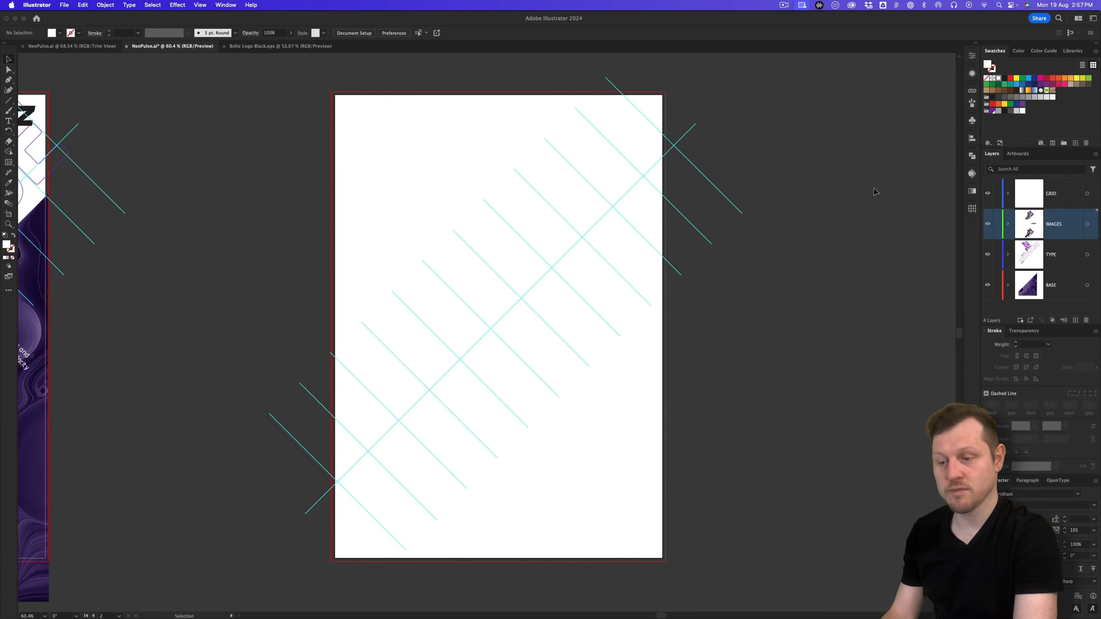
Step: Reflect all the diagonal grid lines across the vertical axis
drag(840, 112, 294, 501)
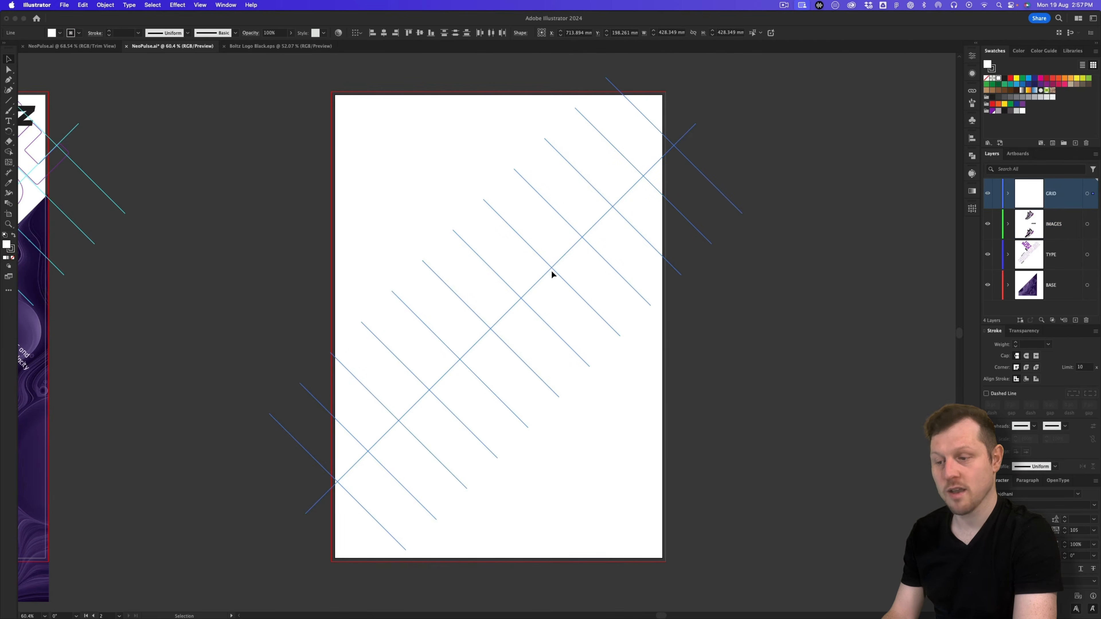
click(106, 6)
mouse_move(109, 18)
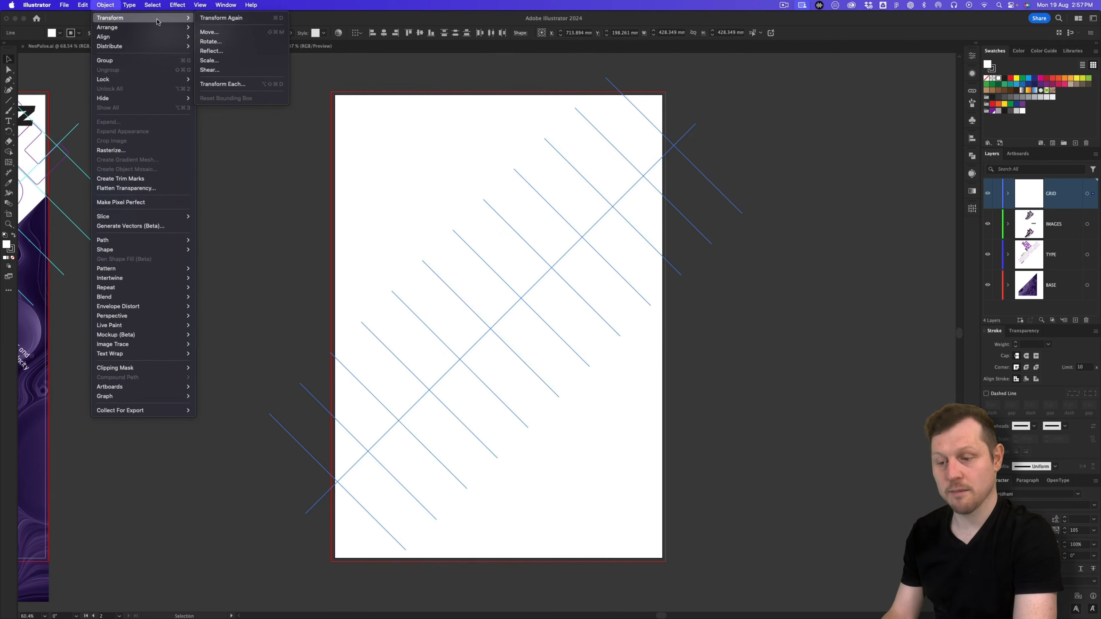
click(233, 53)
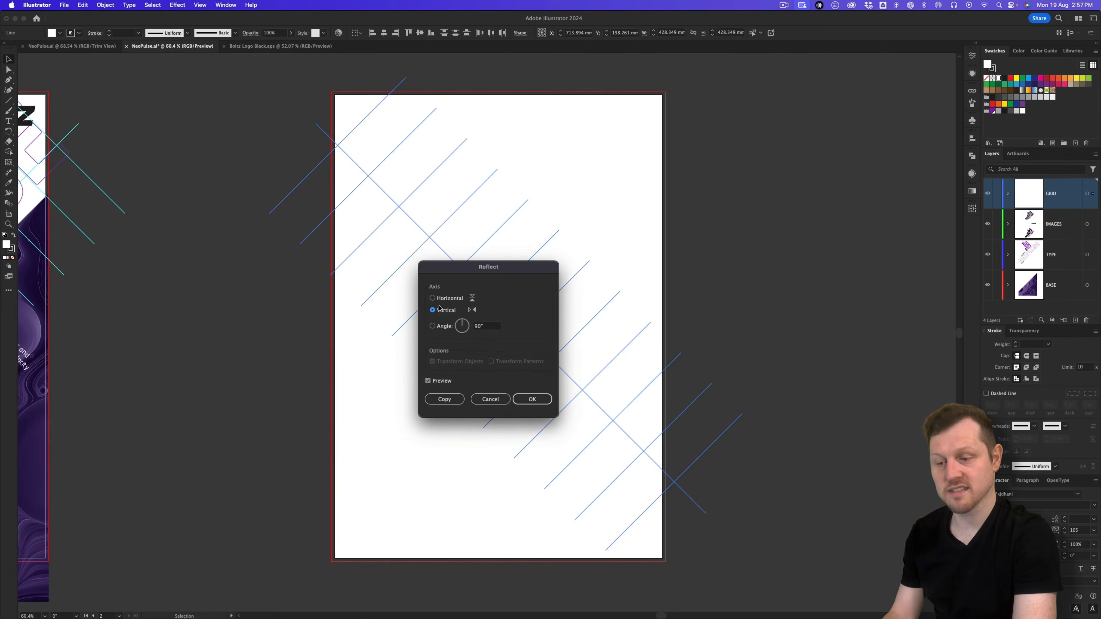
click(532, 399)
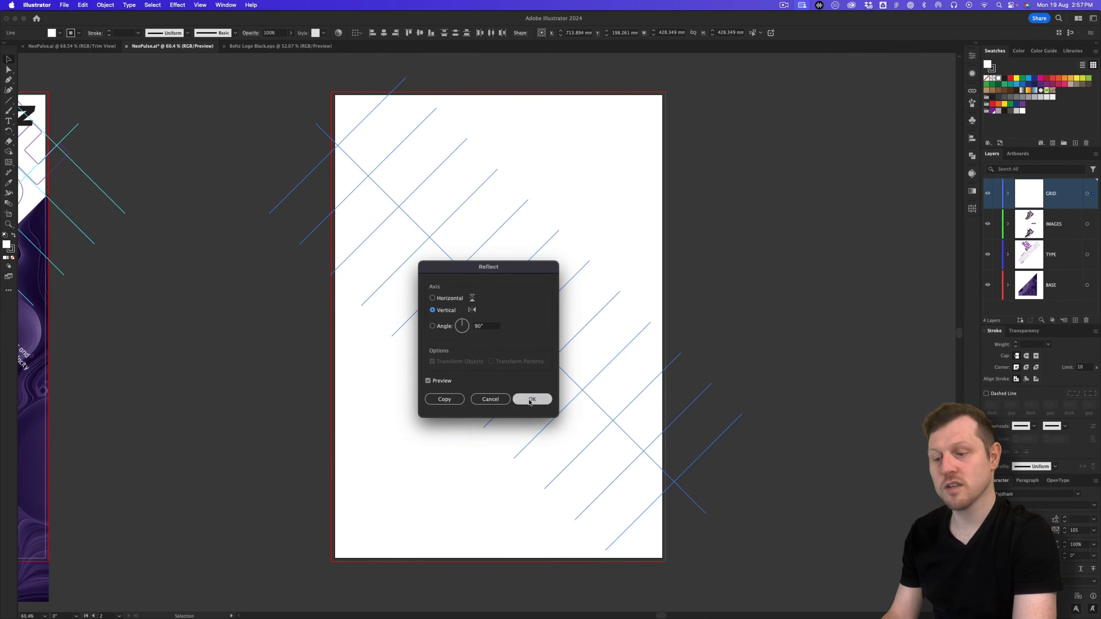
Step: Deselect the grid, lock the GRID layer, and zoom out to see both artboards
click(740, 290)
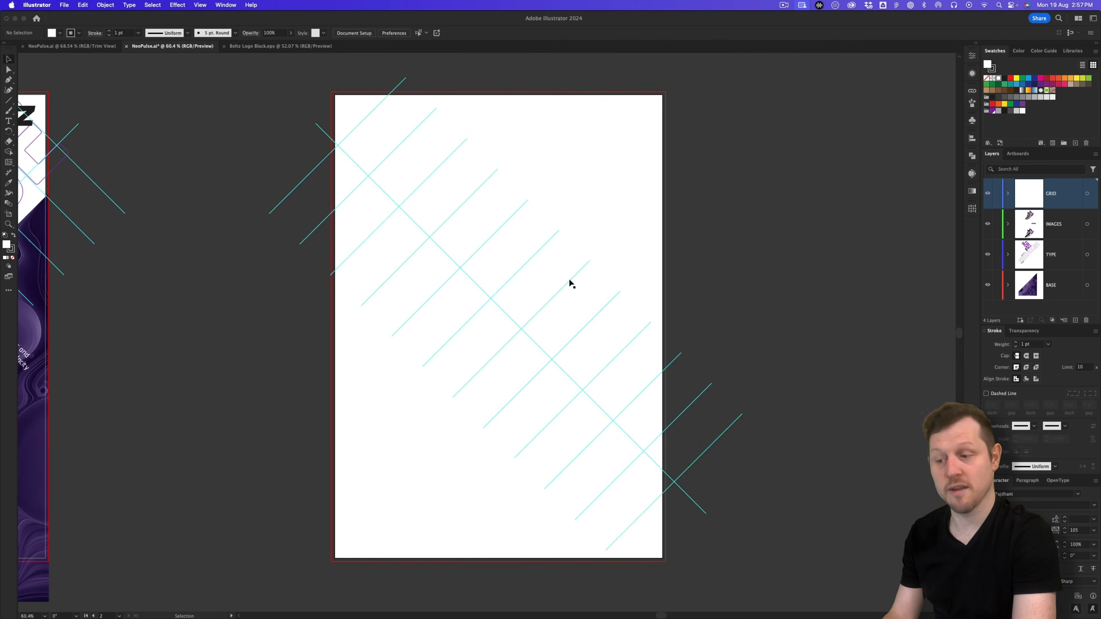
click(996, 195)
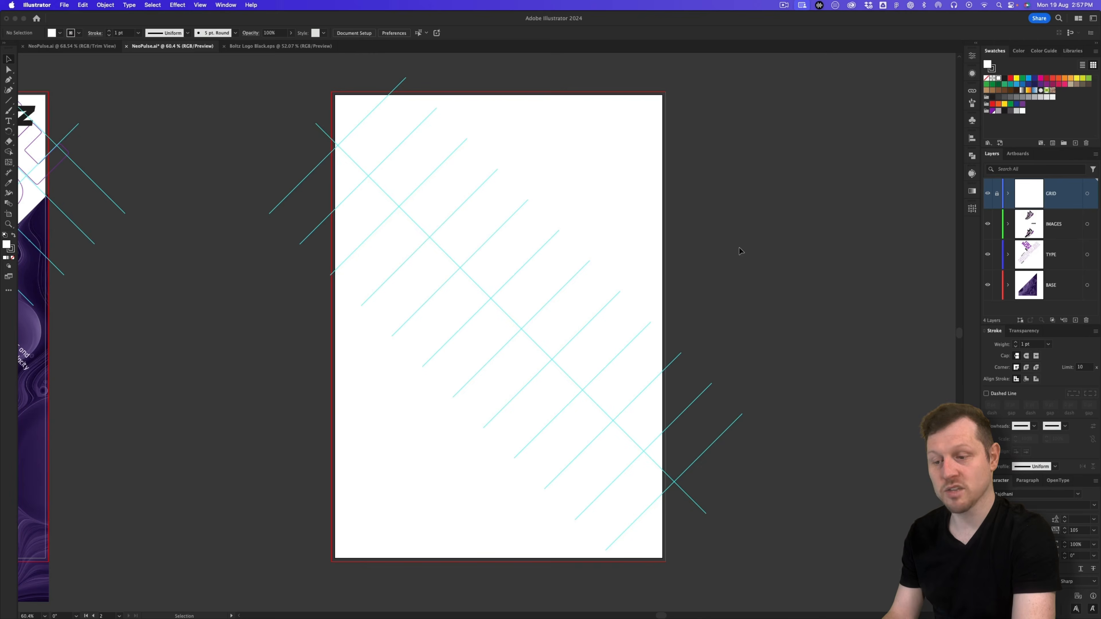
key(z)
drag(617, 276, 728, 291)
Step: Drag a copy of the purple Gel-Redux Dark background onto the new artboard
key(v)
click(306, 519)
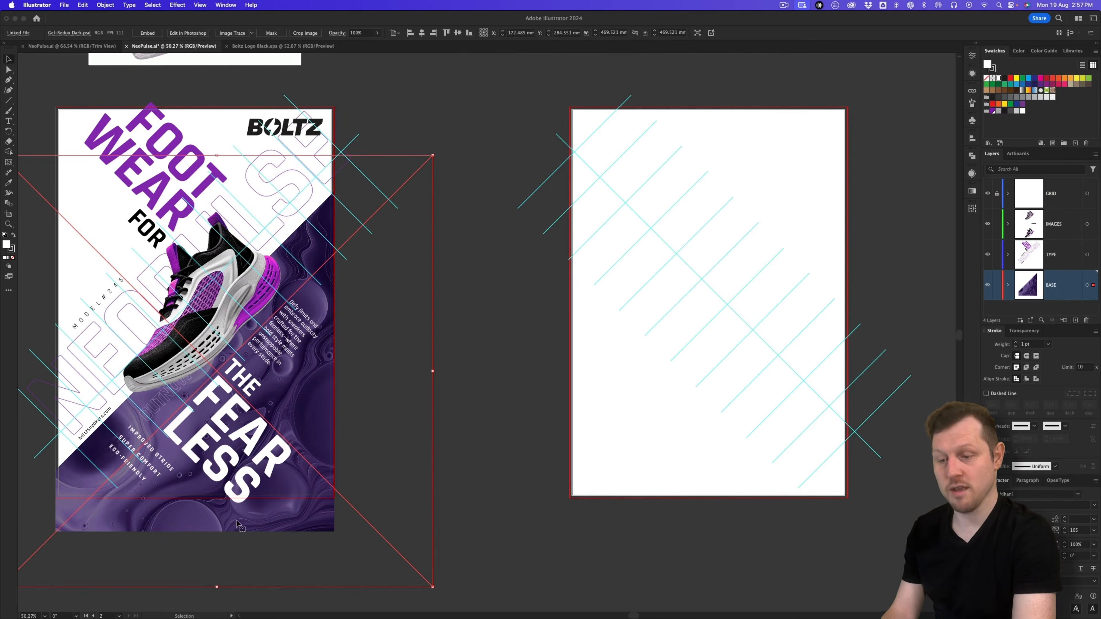
drag(219, 527, 729, 504)
scroll(793, 425, right, 3)
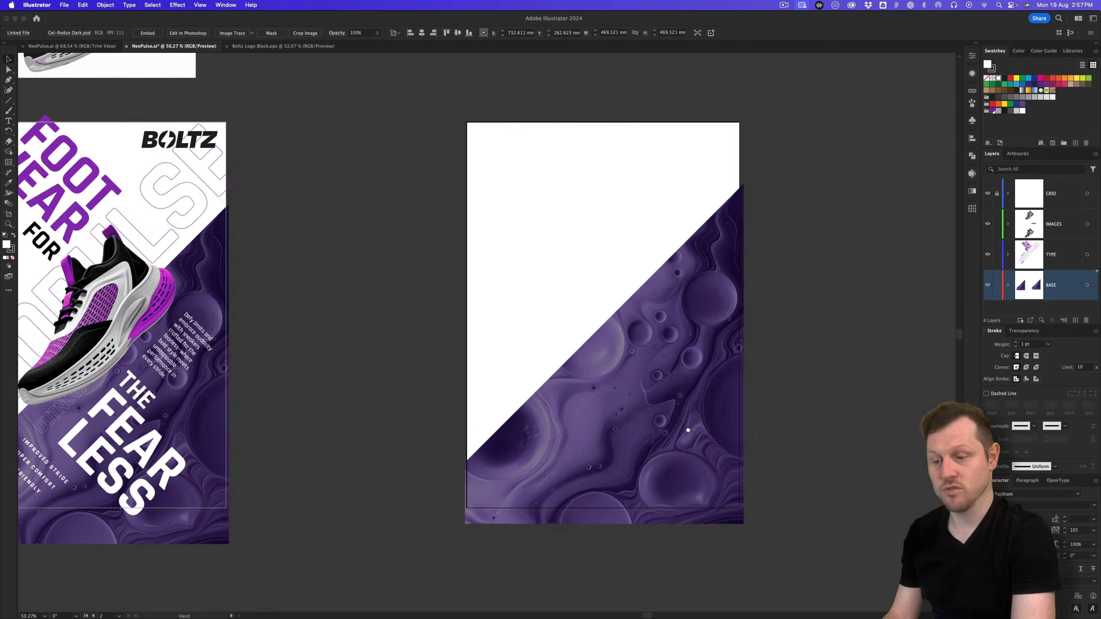
Step: Reflect the background copy vertically and shift it up-left to fill the lower-left diagonal half
click(105, 5)
mouse_move(110, 17)
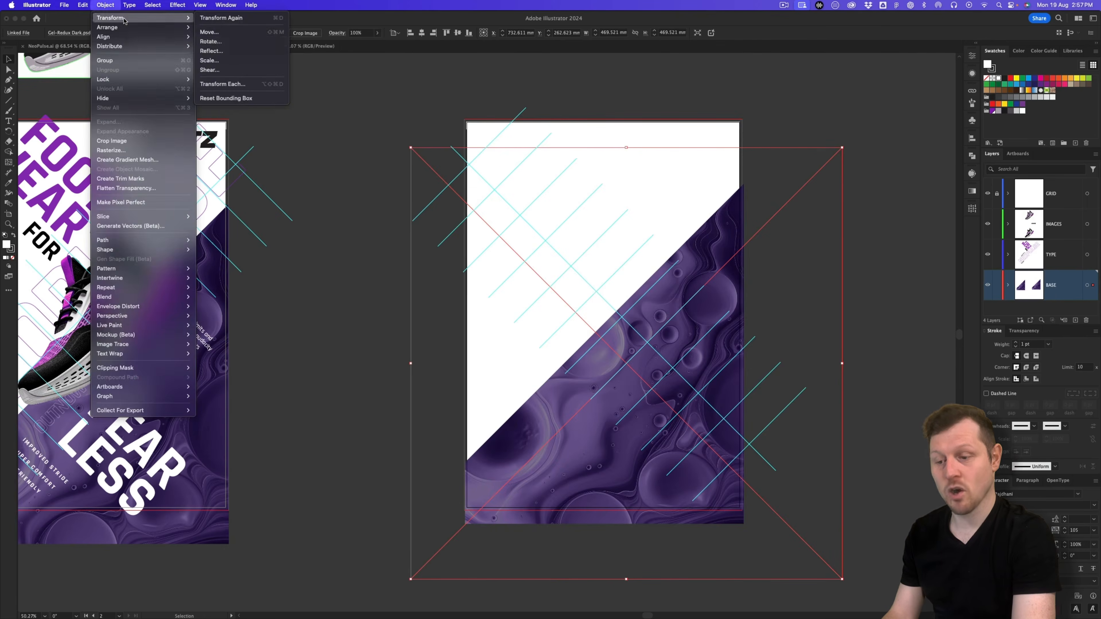
click(217, 48)
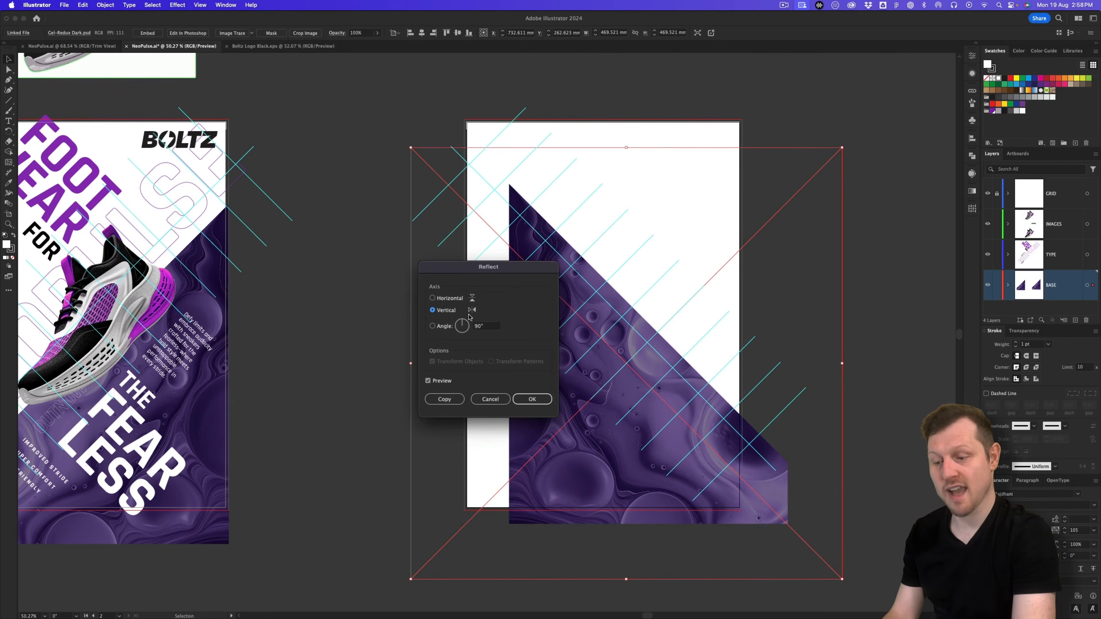
click(530, 398)
drag(663, 497, 620, 494)
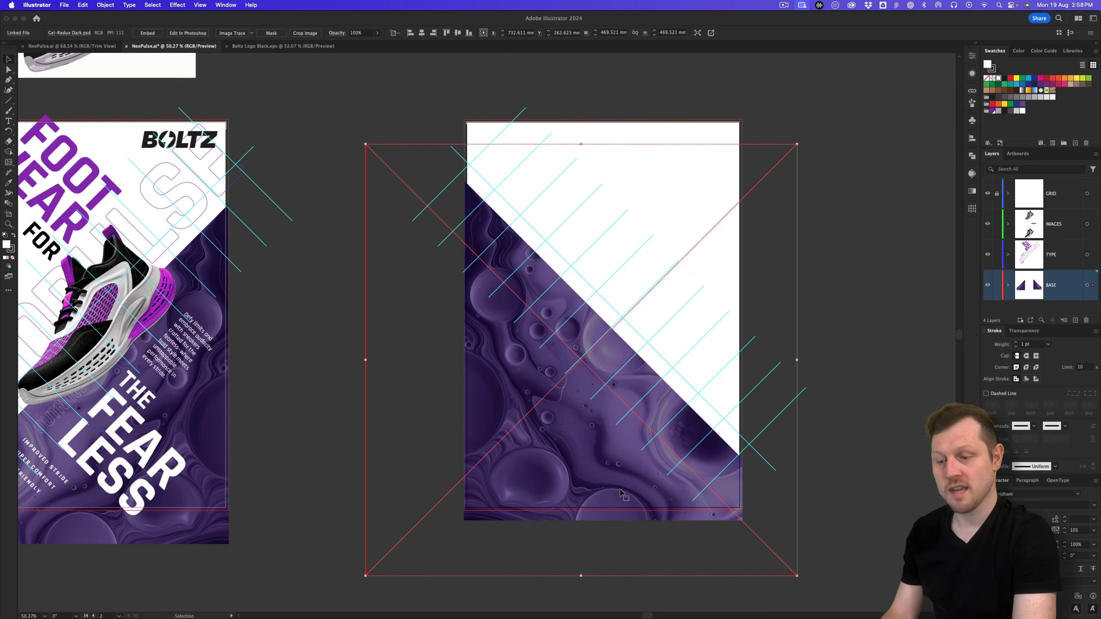
click(865, 319)
drag(753, 309, 678, 334)
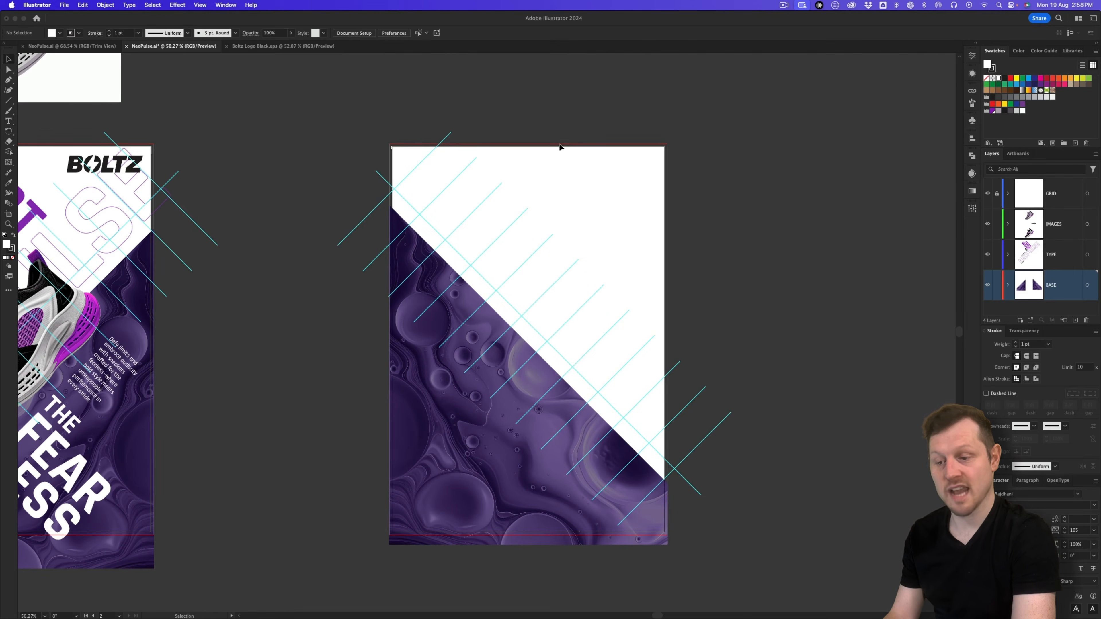
scroll(562, 118, left, 10)
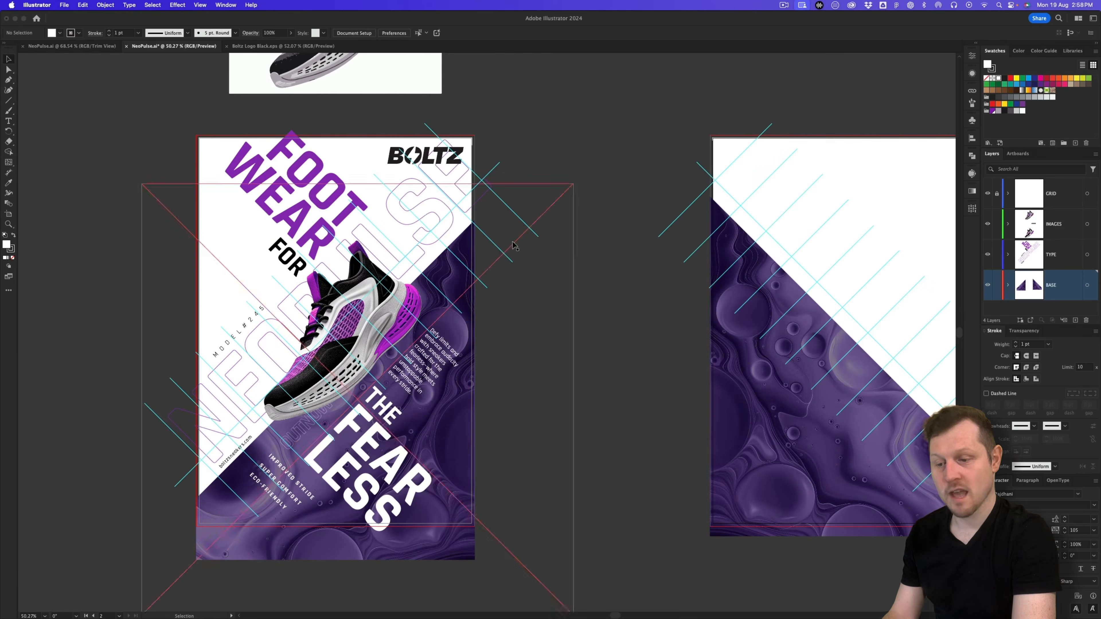
Step: Alt-drag a copy of FOOT onto the second poster and rotate it 45°
click(308, 161)
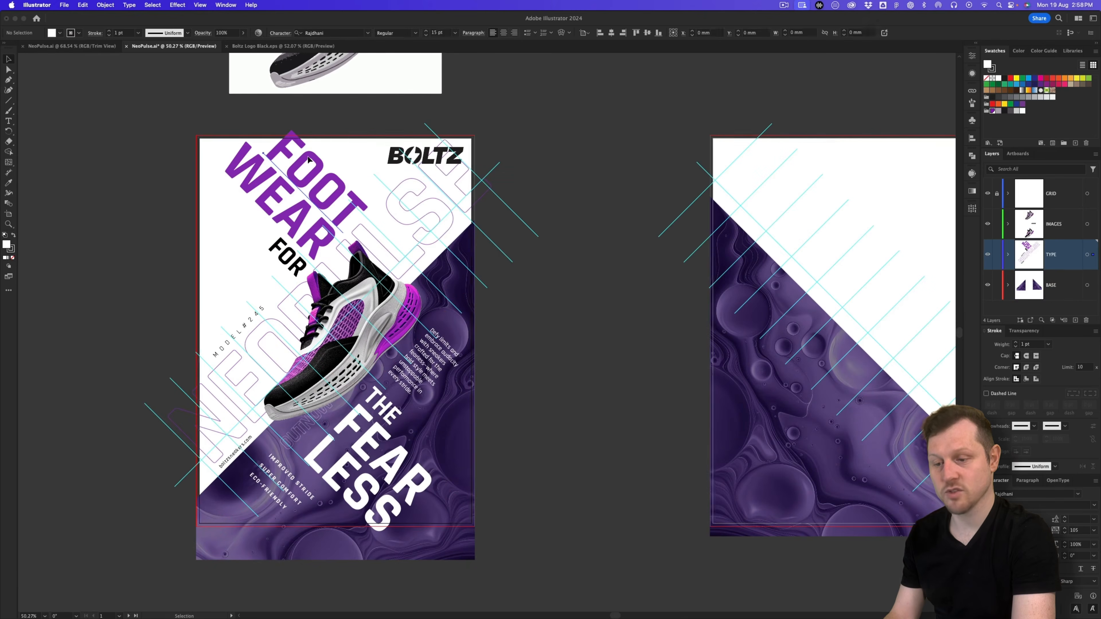
scroll(149, 171, right, 6)
drag(112, 166, 649, 195)
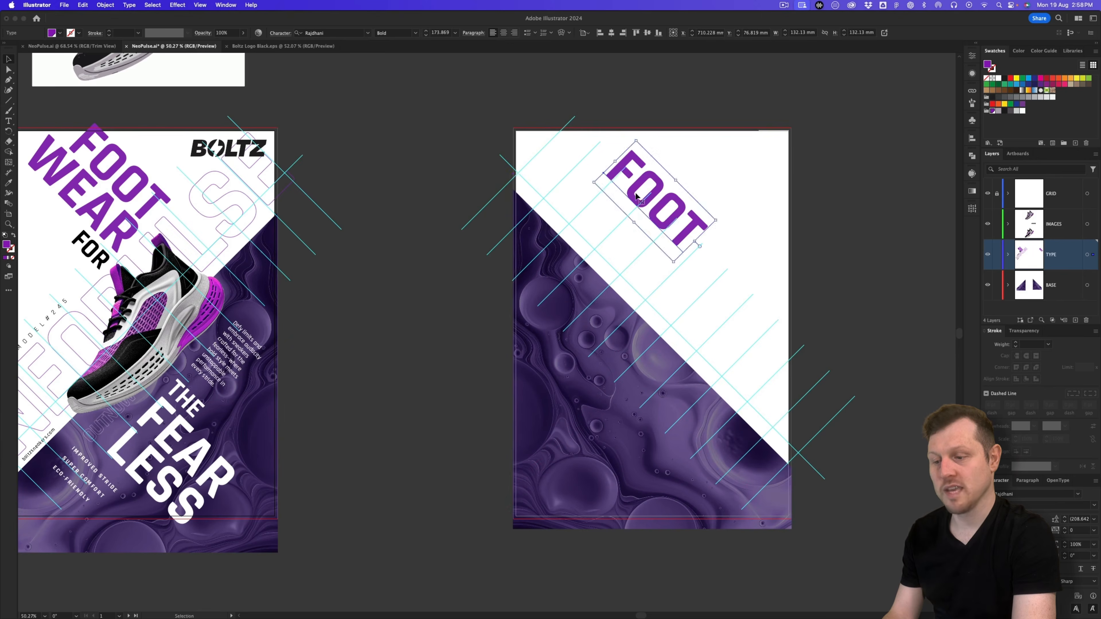
scroll(439, 184, right, 8)
drag(439, 185, 446, 221)
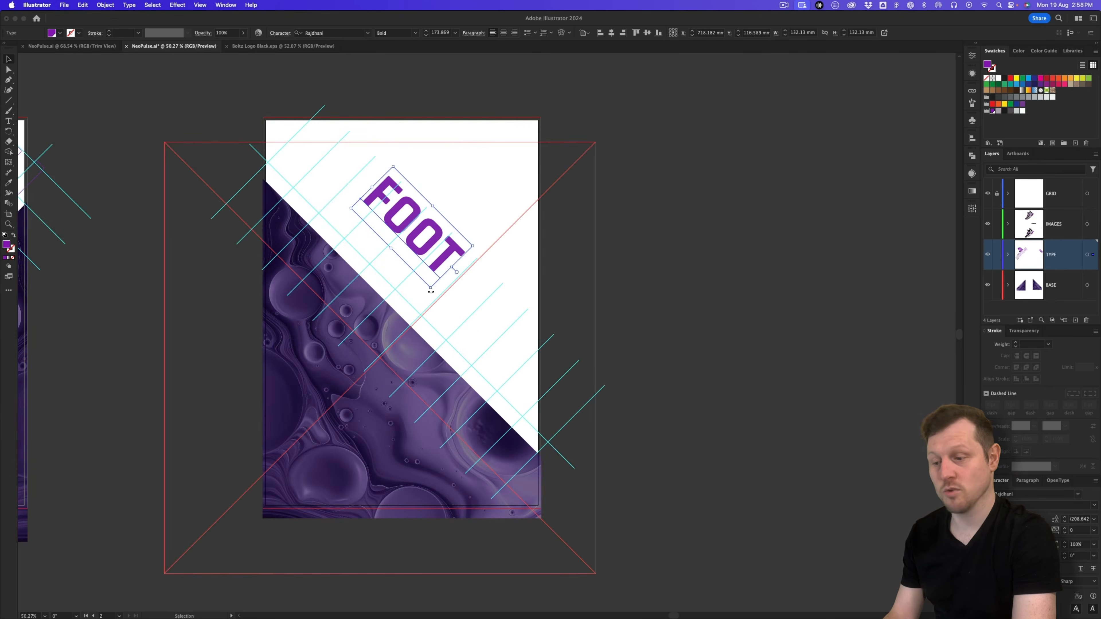
drag(431, 291, 463, 226)
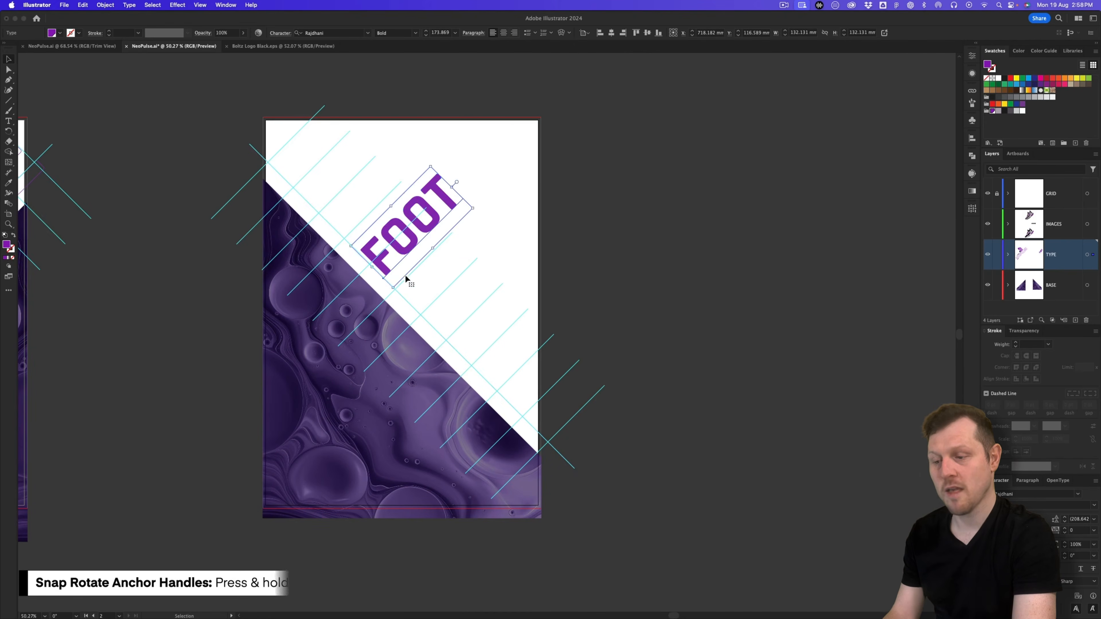
Step: Move FOOT onto the purple half and retype the upper copy as FOOTWEAR
key(z)
drag(408, 250, 470, 299)
drag(470, 301, 479, 271)
key(v)
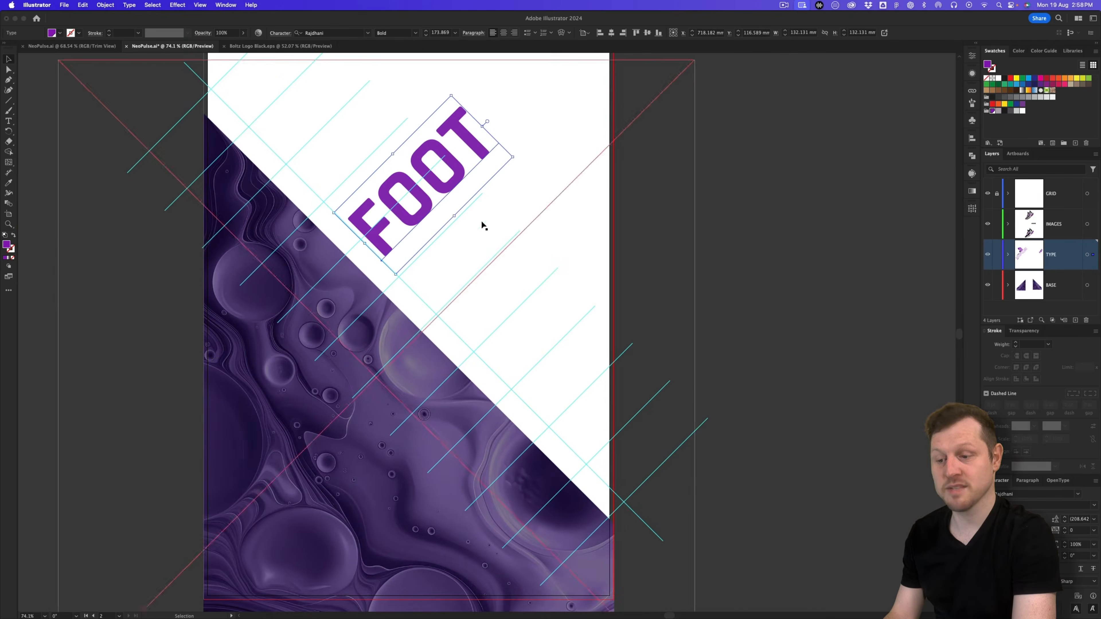
drag(442, 190, 436, 285)
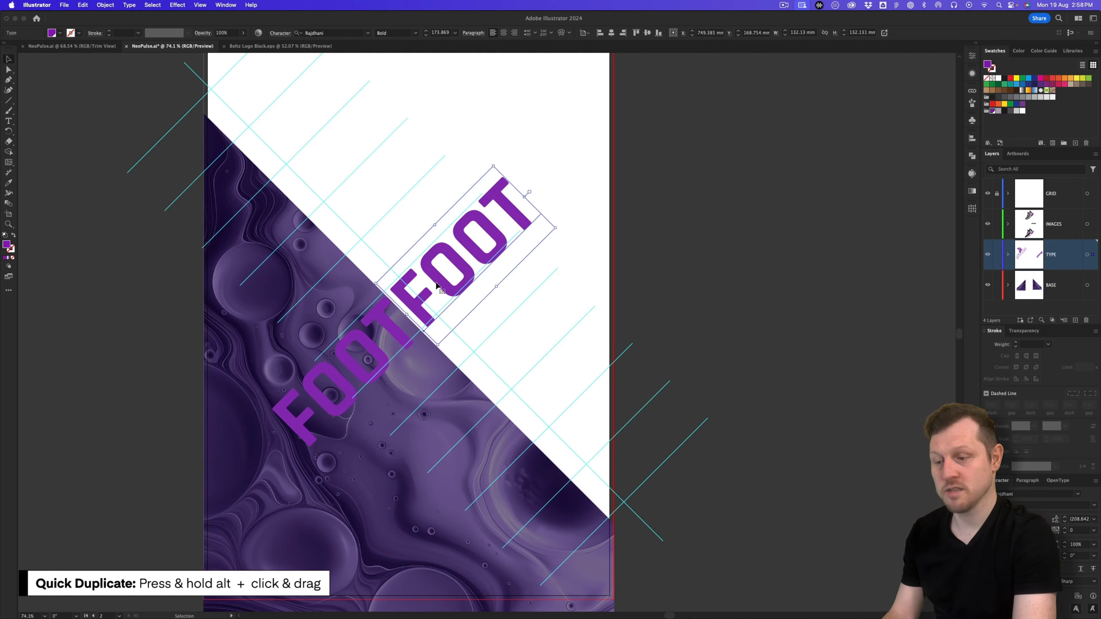
double_click(457, 270)
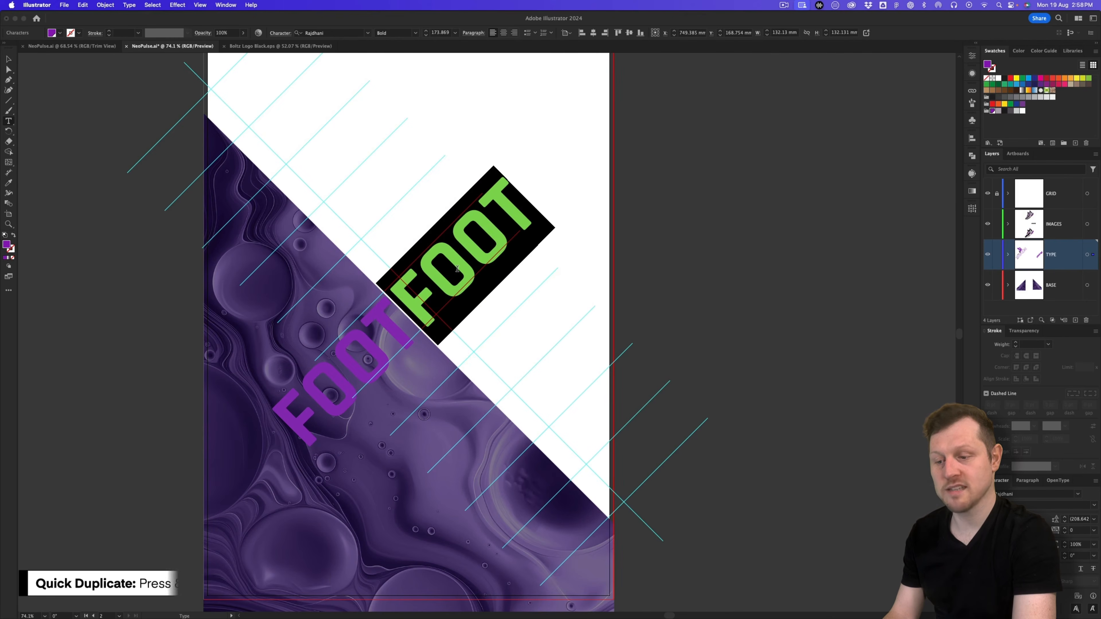
text(FOOTWEAR)
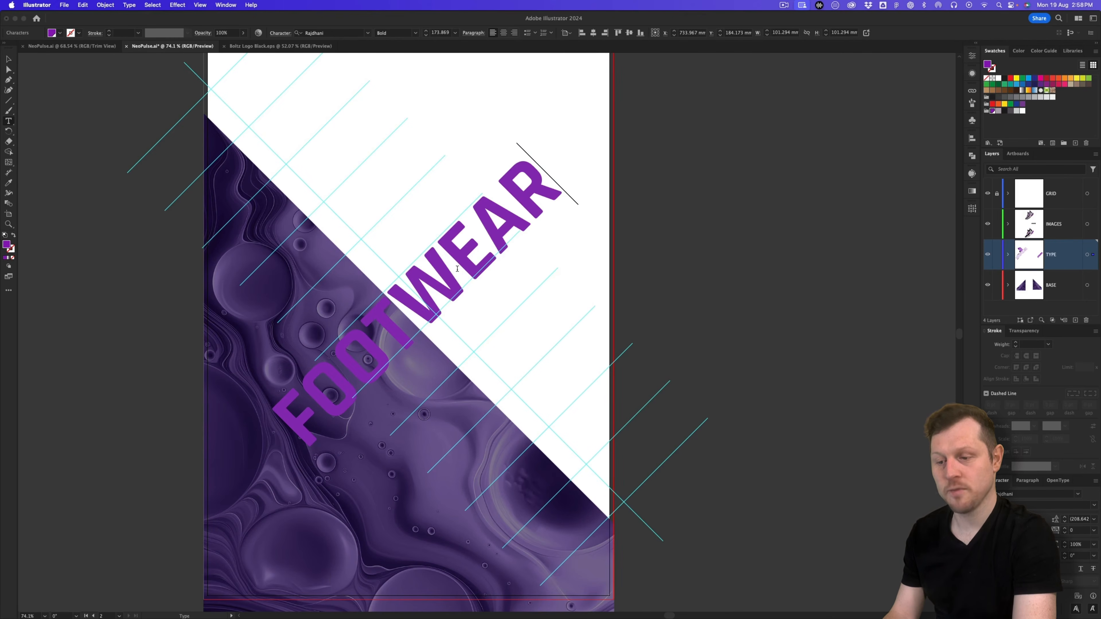
key(Escape)
Step: Make the lower FOOT text white and nudge it in line with WEAR
click(355, 359)
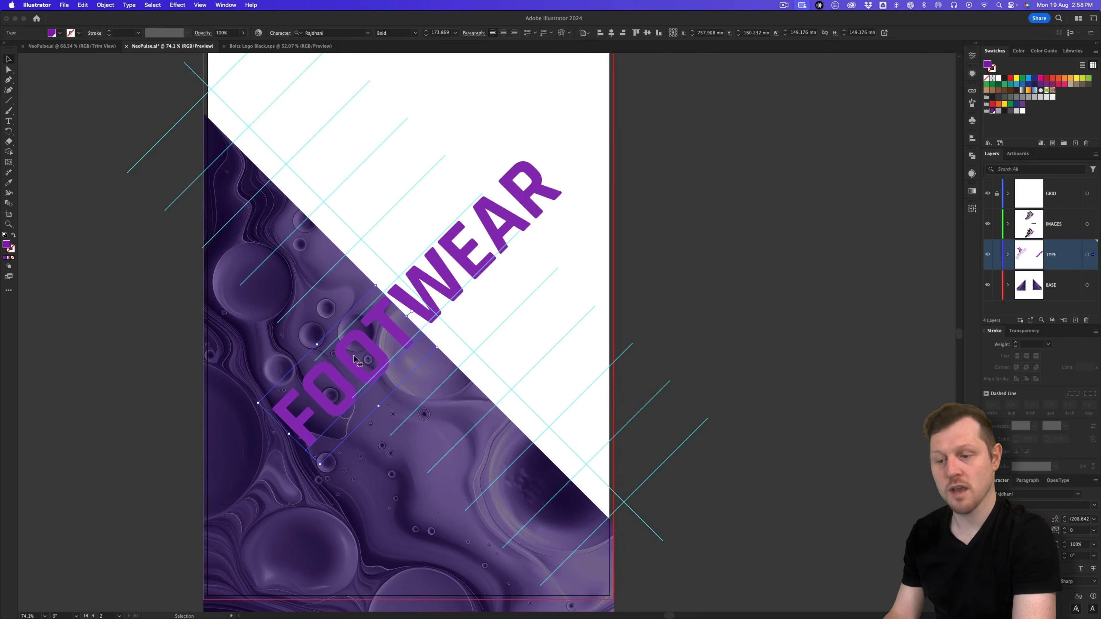
click(999, 79)
click(538, 263)
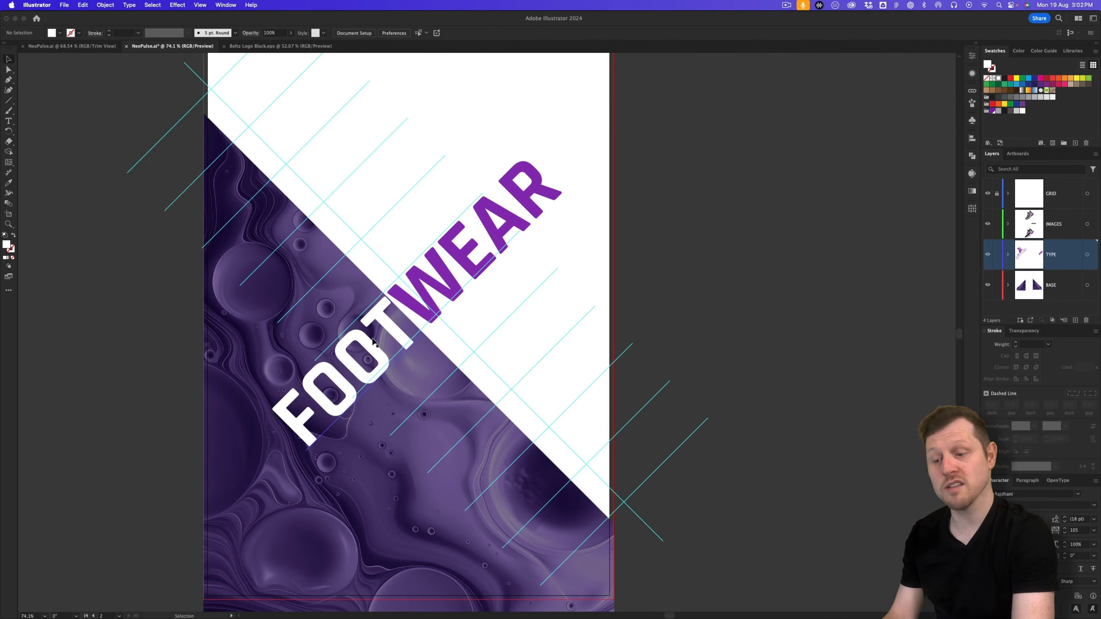
click(368, 346)
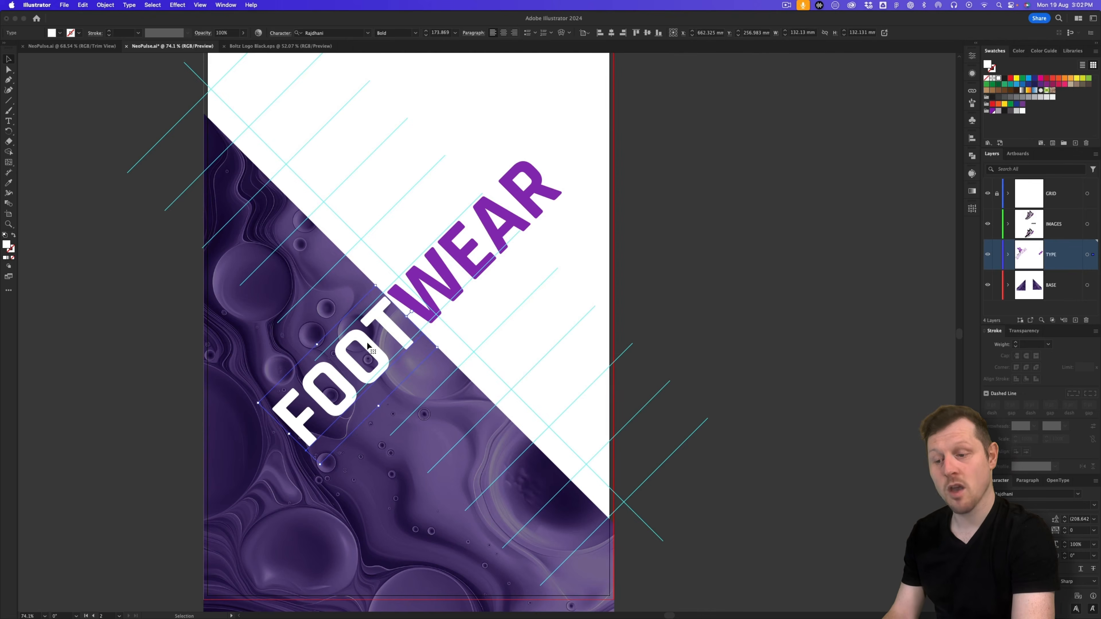
drag(367, 346, 370, 344)
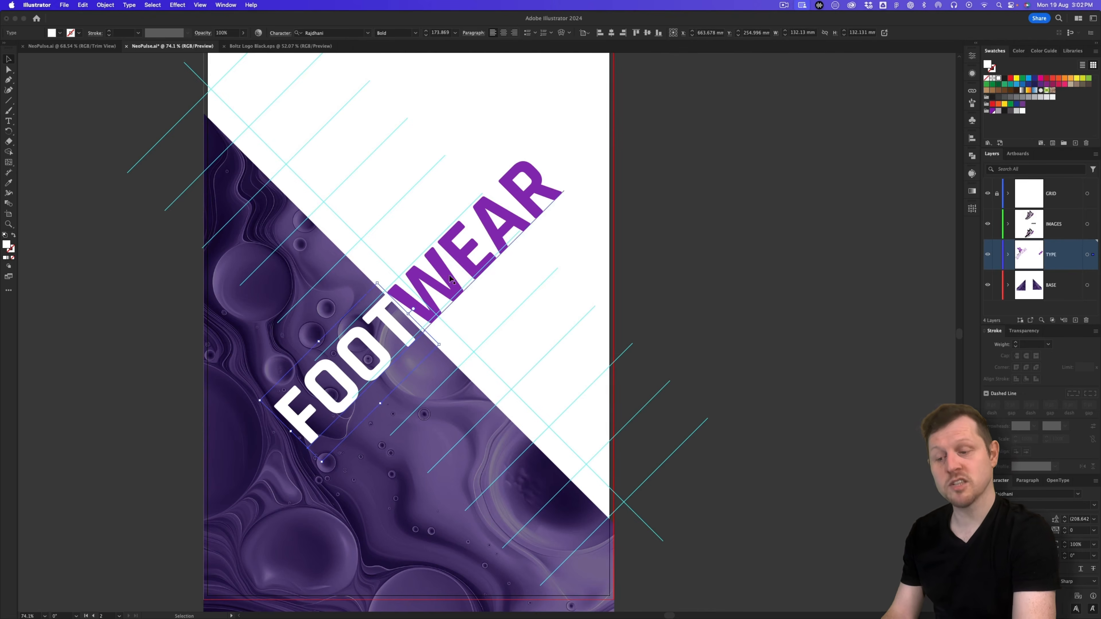
click(690, 295)
drag(567, 281, 548, 301)
key(z)
key(v)
Step: Enlarge FOOT and WEAR together, then slide WEAR along the diagonal
click(418, 359)
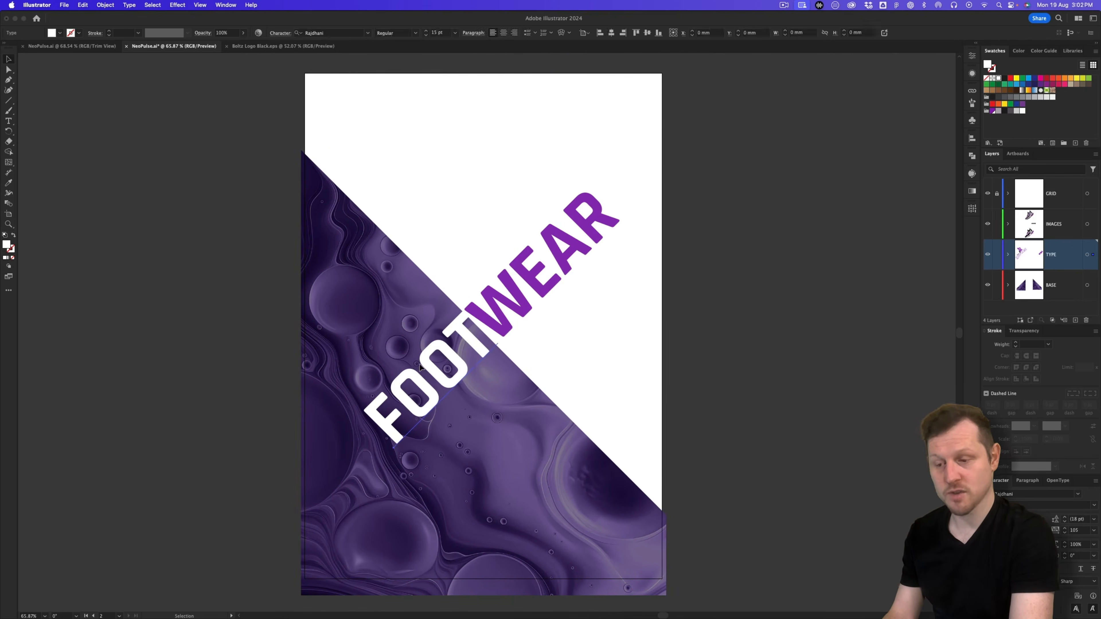
shift+click(530, 282)
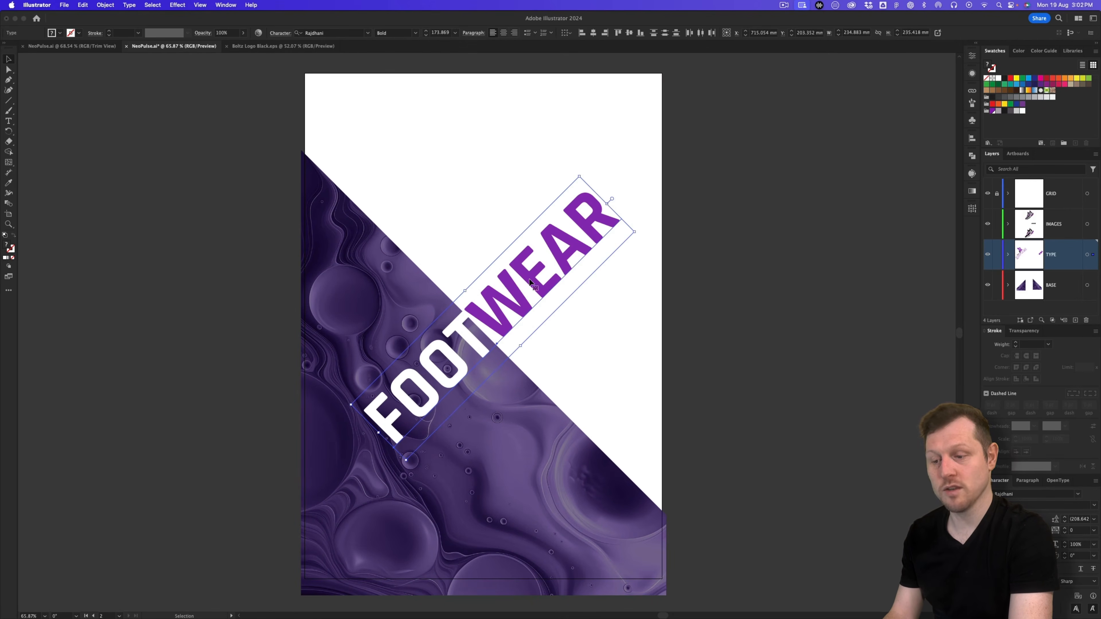
drag(607, 204, 605, 227)
click(711, 196)
drag(450, 369, 485, 422)
Step: Move the FOOTWEAR headline down-left along the diagonal and scale it down slightly
click(841, 306)
scroll(508, 310, right, 1)
click(485, 393)
click(463, 357)
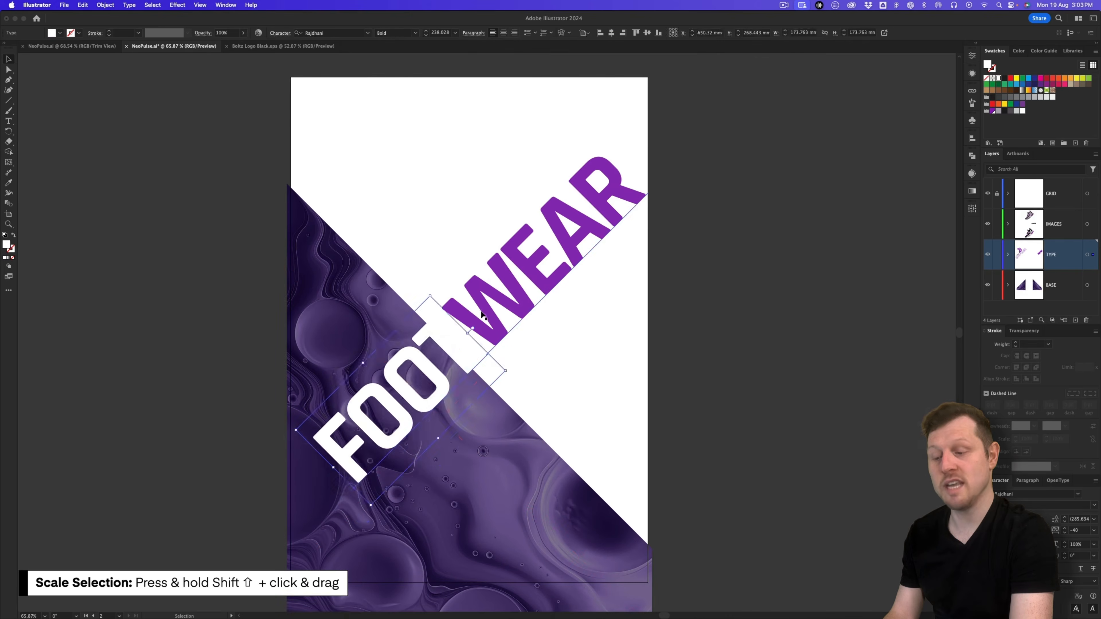
shift+click(533, 281)
drag(533, 282, 525, 295)
drag(657, 225, 608, 198)
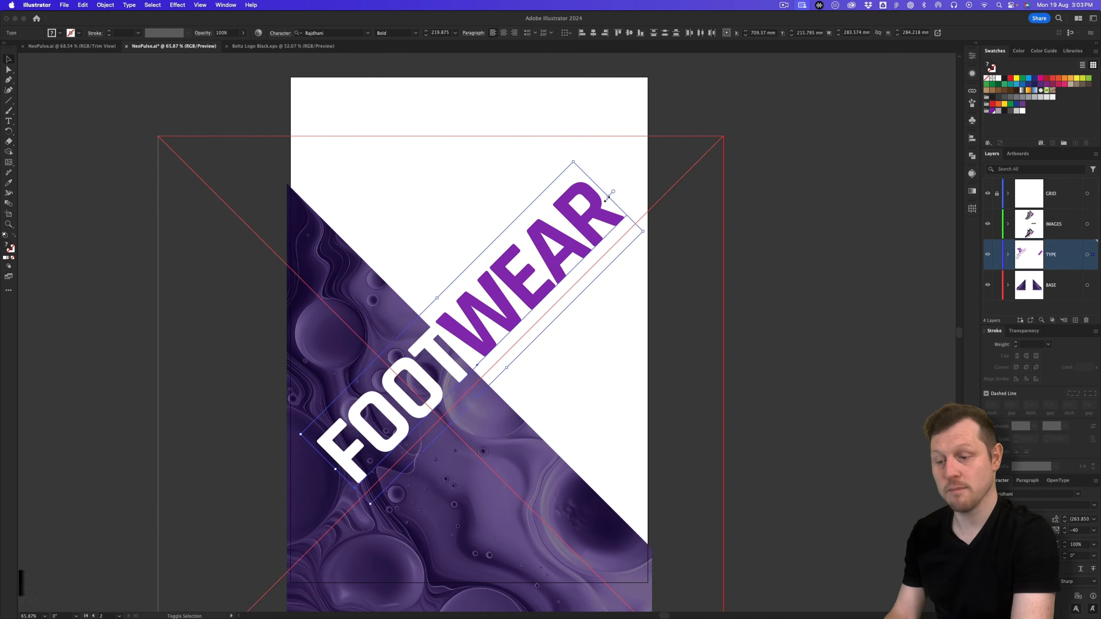
click(828, 234)
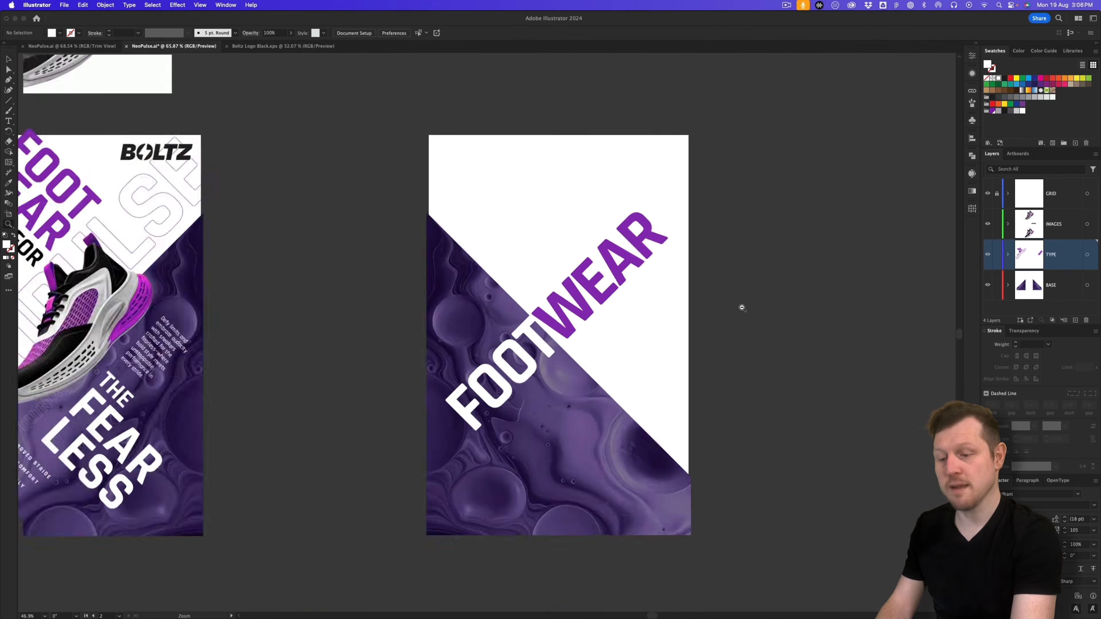
Step: Copy NEOPULSE and MODEL #245 to the second poster, sizing NEOPULSE above WEAR and FEARLESS under it
scroll(737, 308, left, 5)
drag(95, 381, 680, 278)
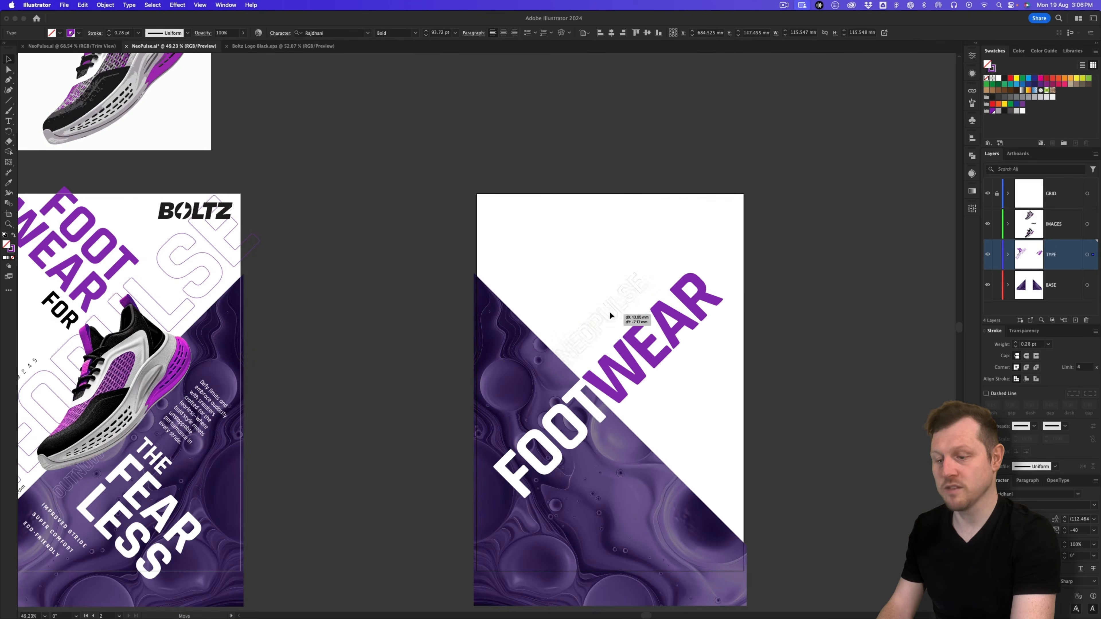
drag(680, 275, 700, 259)
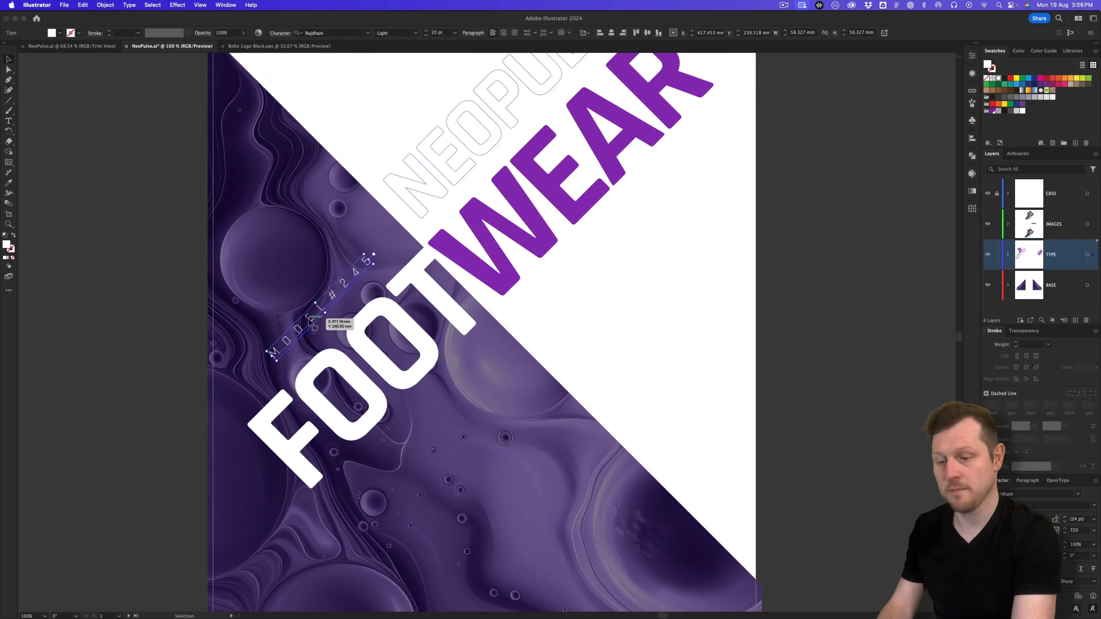
drag(309, 321, 422, 200)
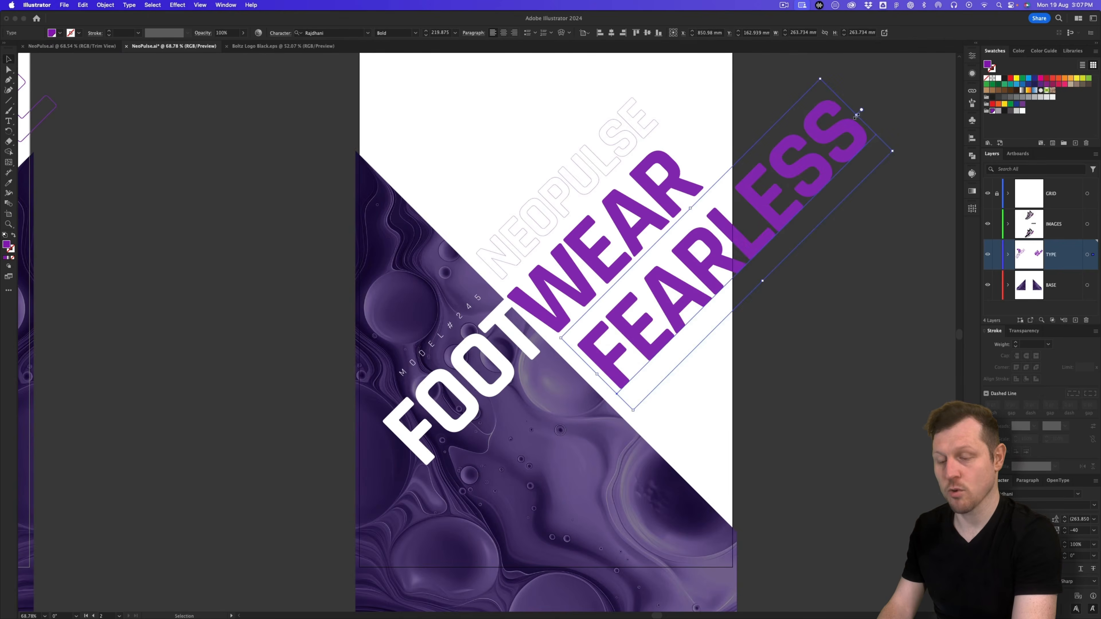
drag(872, 111, 711, 225)
drag(636, 182, 779, 316)
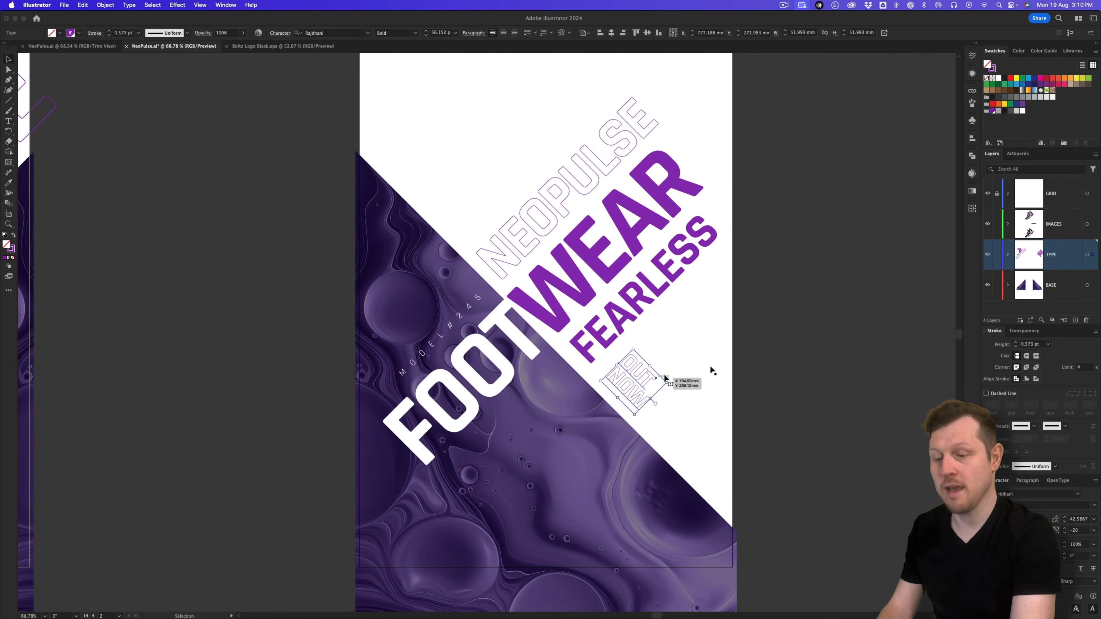
click(640, 374)
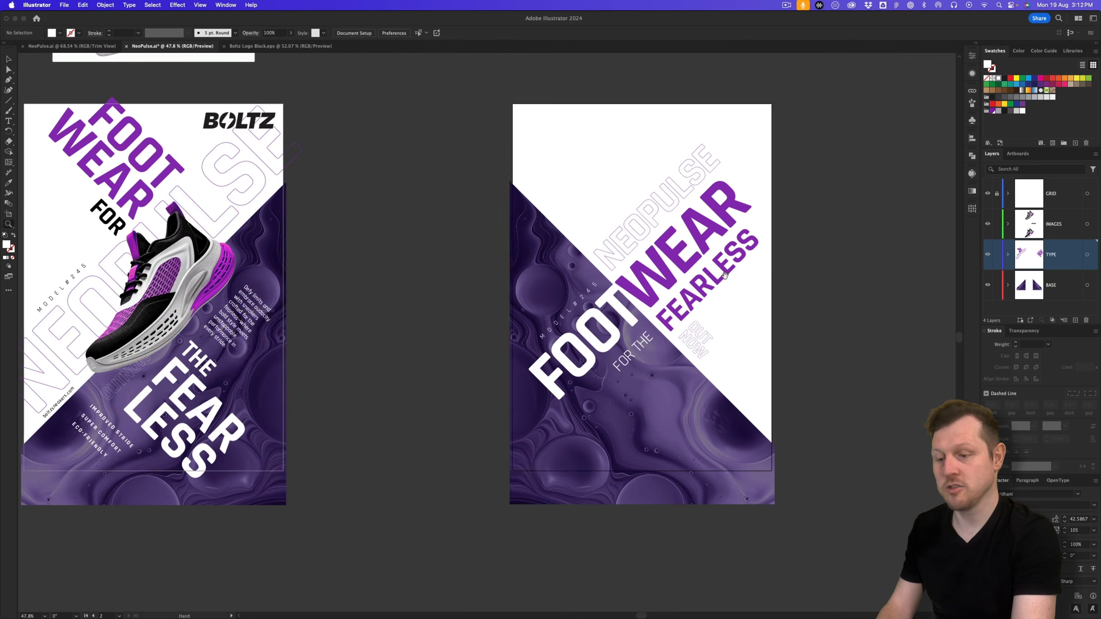
Step: Copy the body paragraph, features list and web address onto the second poster
drag(262, 309, 681, 379)
drag(89, 427, 609, 444)
drag(58, 401, 730, 442)
click(887, 184)
scroll(689, 304, up, 4)
mouse_move(676, 330)
mouse_down()
mouse_move(674, 313)
mouse_move(694, 314)
mouse_move(676, 338)
mouse_up()
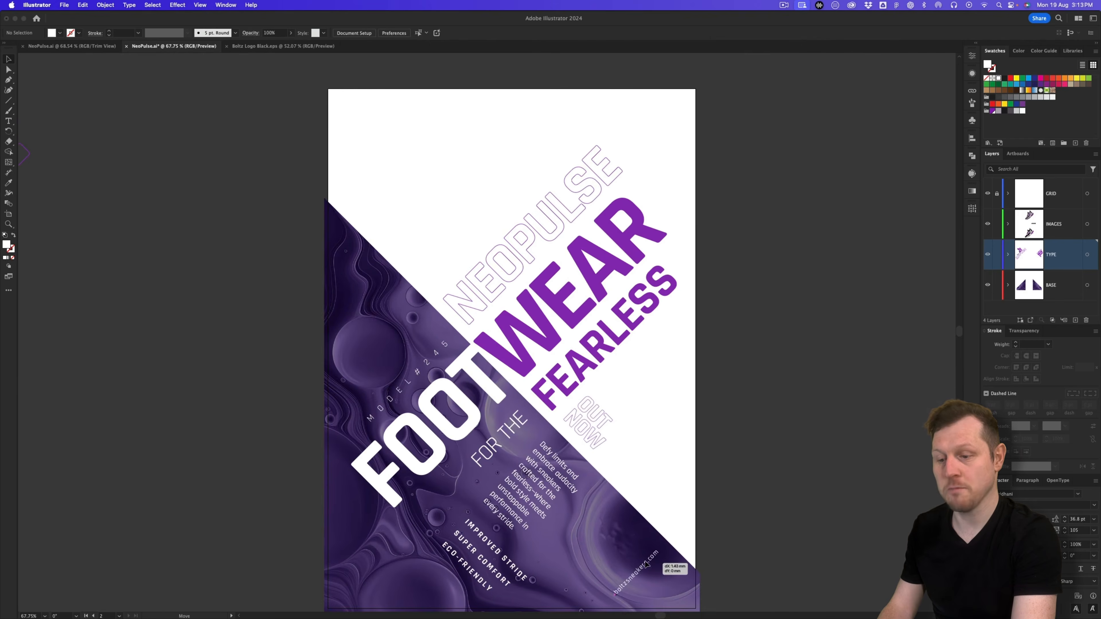
Step: Nudge the Defy limits paragraph and features list, and copy the BOLTZ logo over
click(509, 436)
drag(537, 482, 540, 480)
click(823, 451)
drag(469, 524, 468, 523)
click(841, 446)
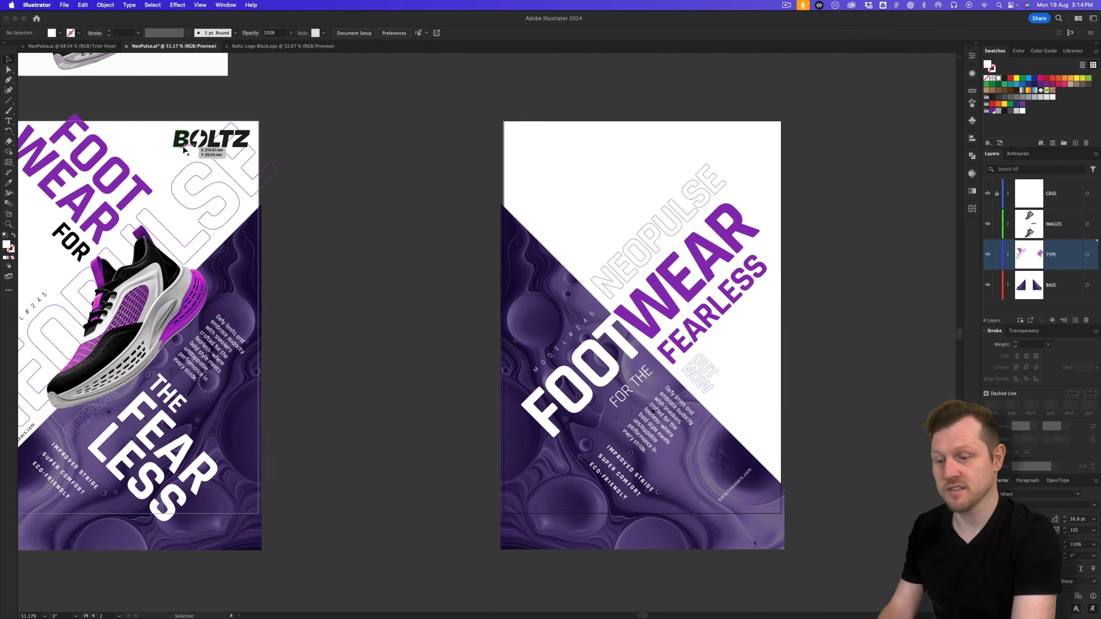
drag(183, 148, 709, 146)
click(806, 242)
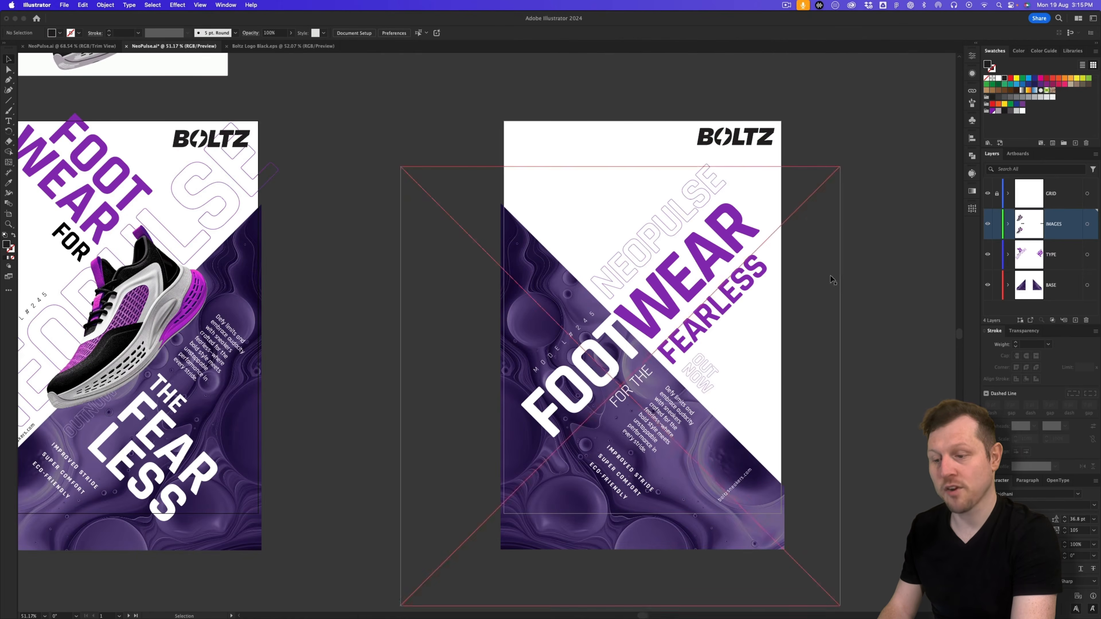
Step: Copy the sneaker image to the top of the second poster and shrink it slightly
click(173, 309)
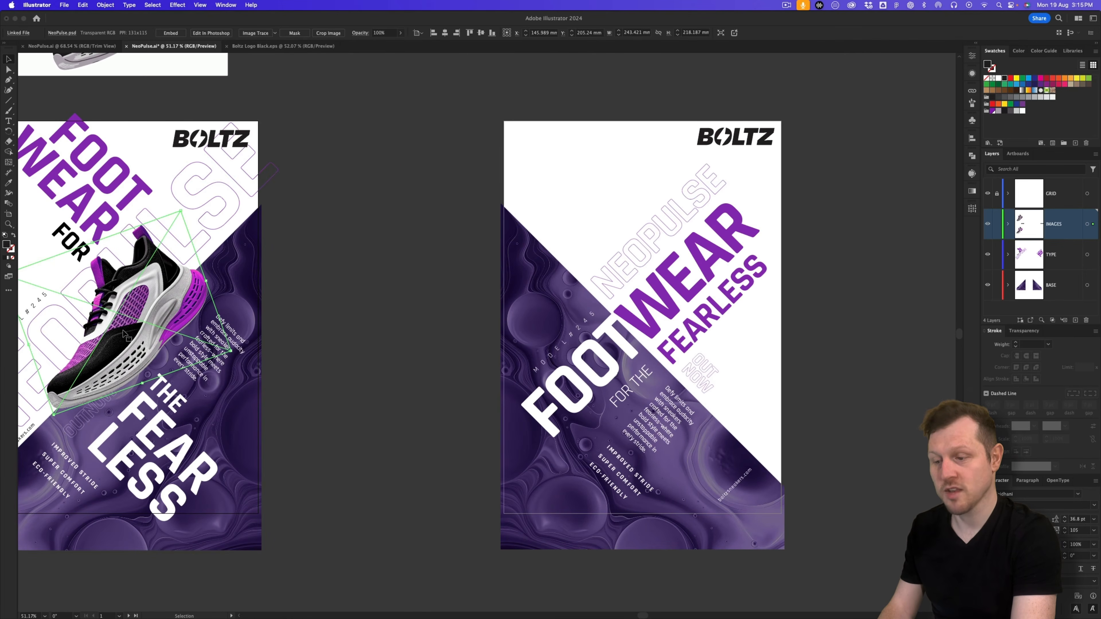
drag(123, 333, 629, 305)
drag(603, 323, 544, 337)
drag(473, 376, 398, 189)
scroll(403, 189, right, 2)
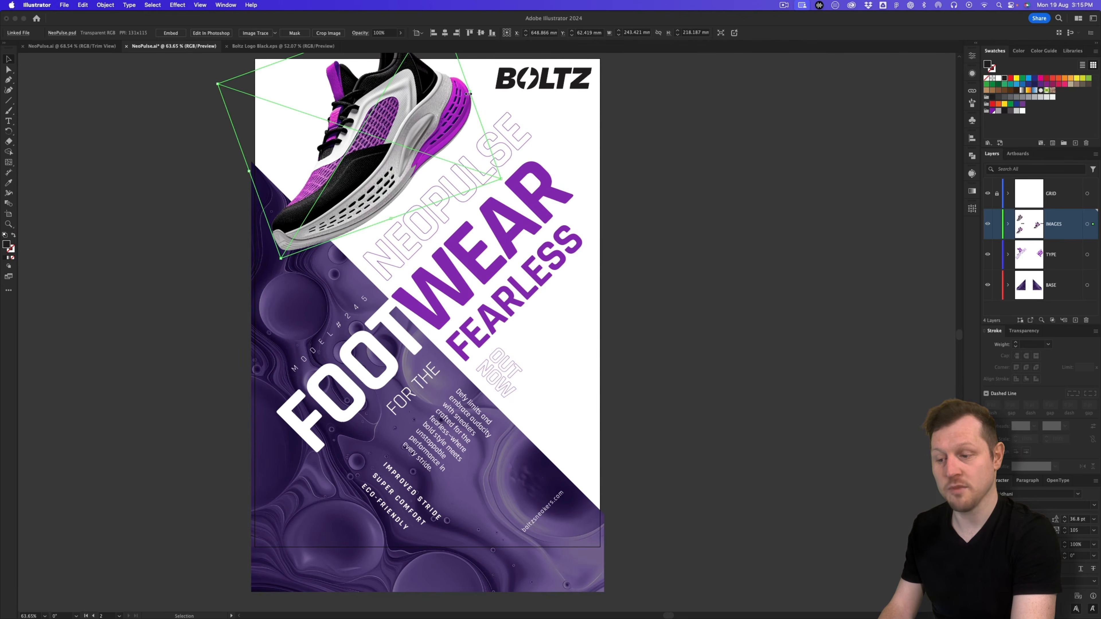
drag(470, 92, 462, 95)
drag(409, 151, 574, 416)
Step: Place the second sneaker beside the boltzsneakers.com web address at the lower edge
drag(547, 510, 550, 510)
click(809, 283)
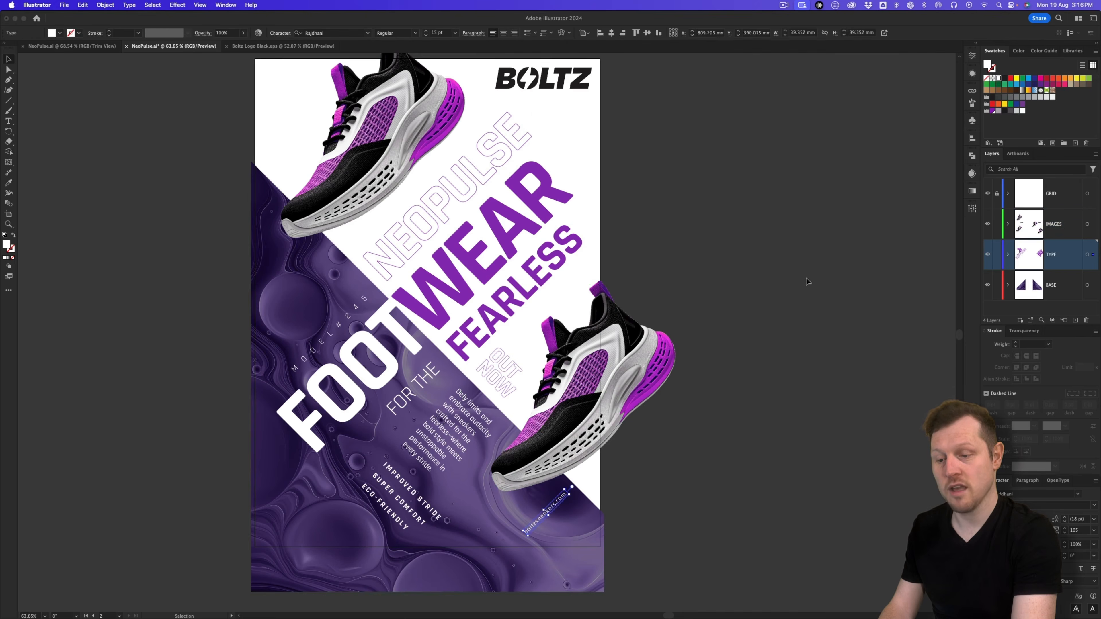
drag(647, 219, 675, 244)
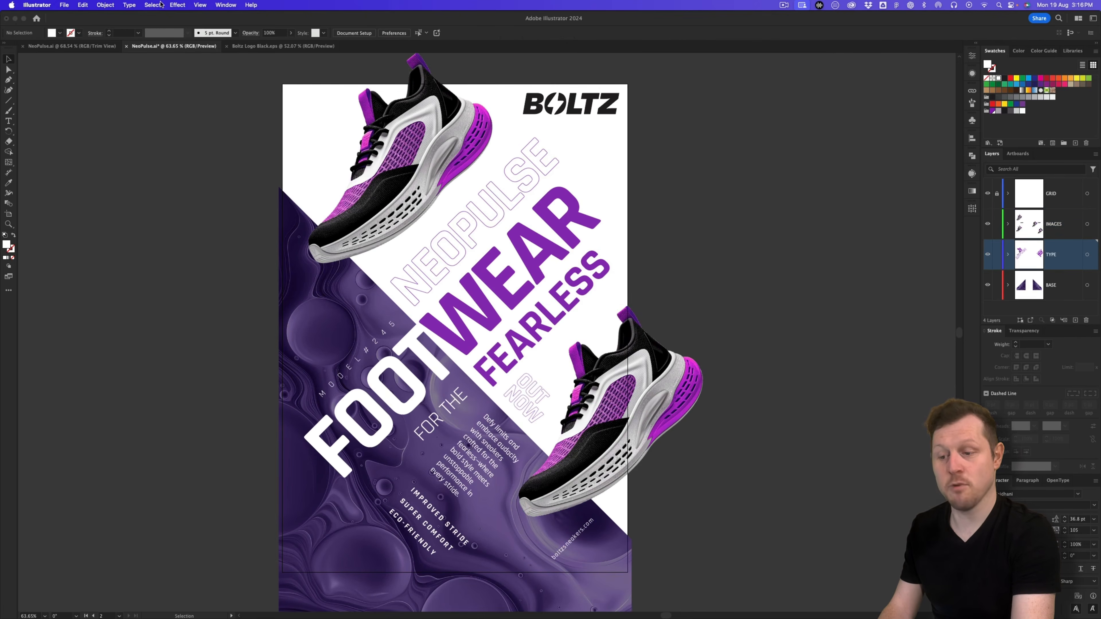
click(201, 5)
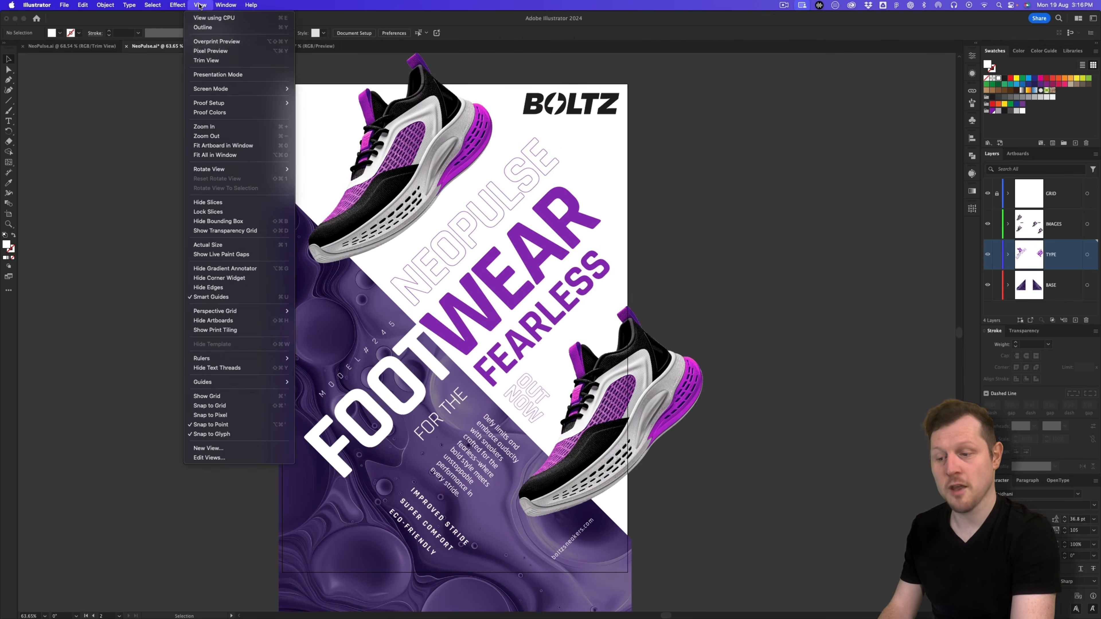
Step: Turn on View > Trim View and nudge the top sneaker slightly left and down
click(210, 60)
scroll(527, 314, up, 2)
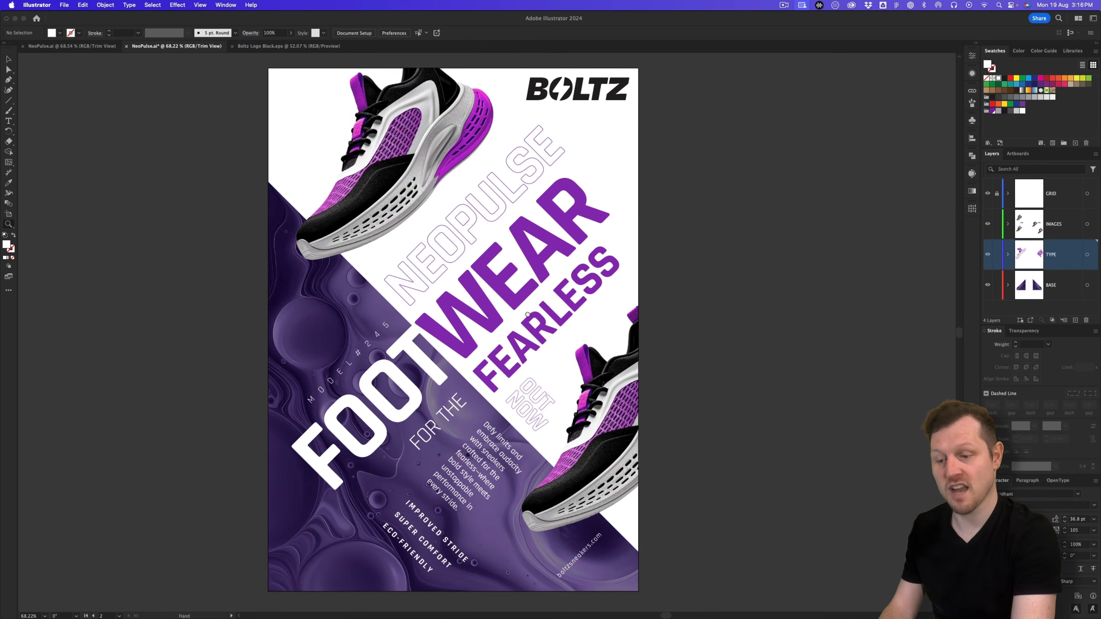
drag(527, 314, 531, 311)
key(v)
click(601, 542)
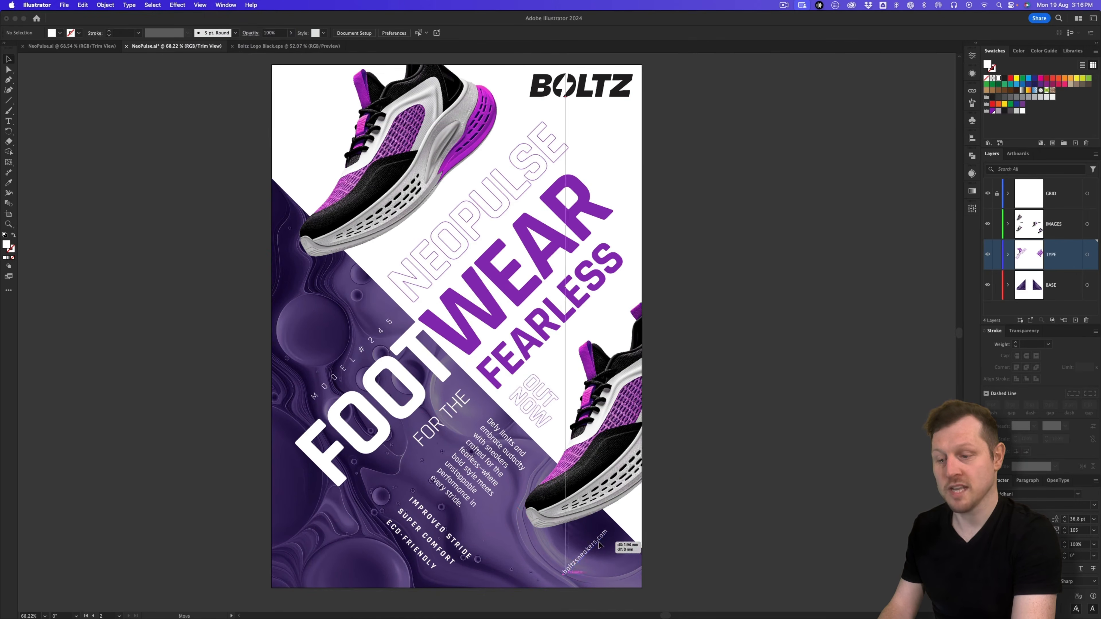
click(612, 431)
drag(401, 188, 398, 191)
click(779, 311)
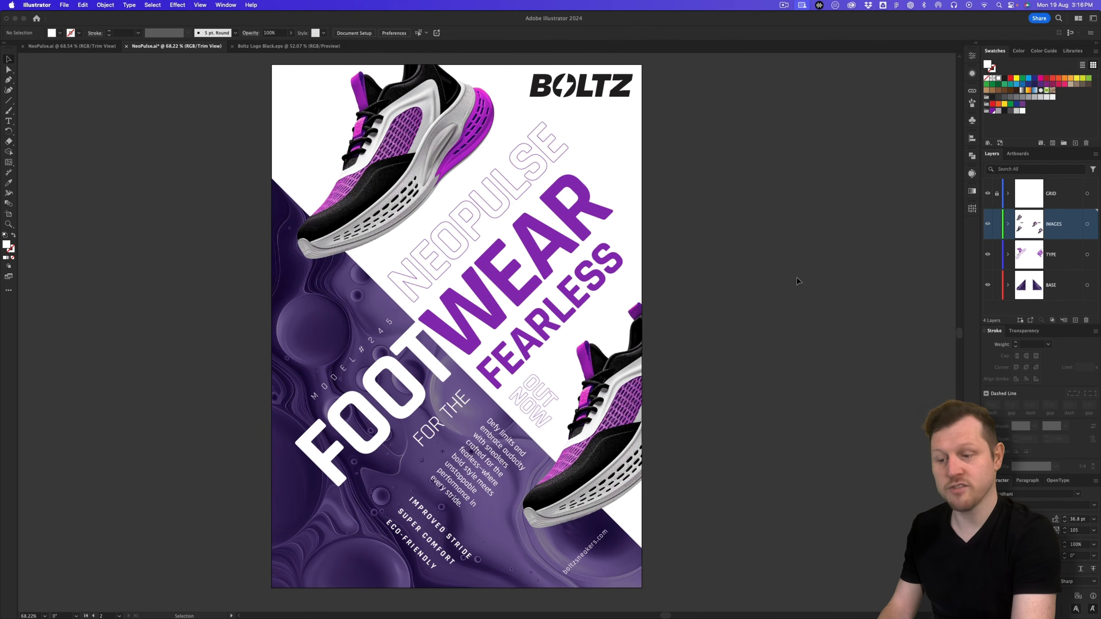
Step: Zoom out to show both posters and hide the panels with Tab
key(z)
drag(612, 235, 700, 284)
drag(525, 282, 571, 301)
key(Tab)
key(v)
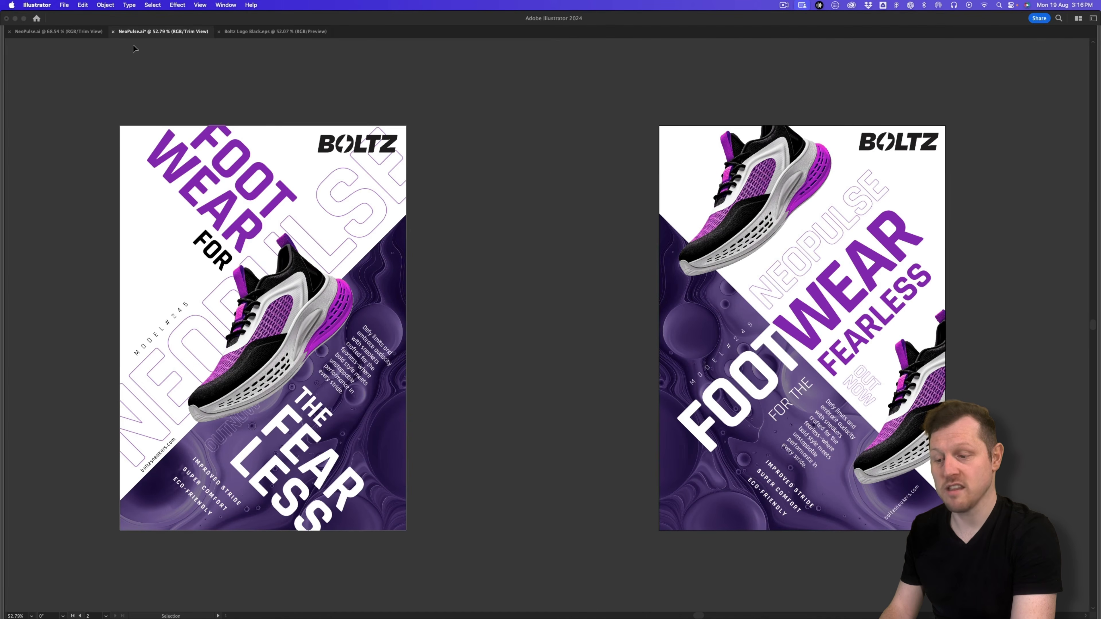
Step: View the six earlier concept posters in the other document, then return
click(68, 32)
drag(738, 160, 641, 209)
drag(840, 163, 473, 385)
drag(512, 264, 549, 245)
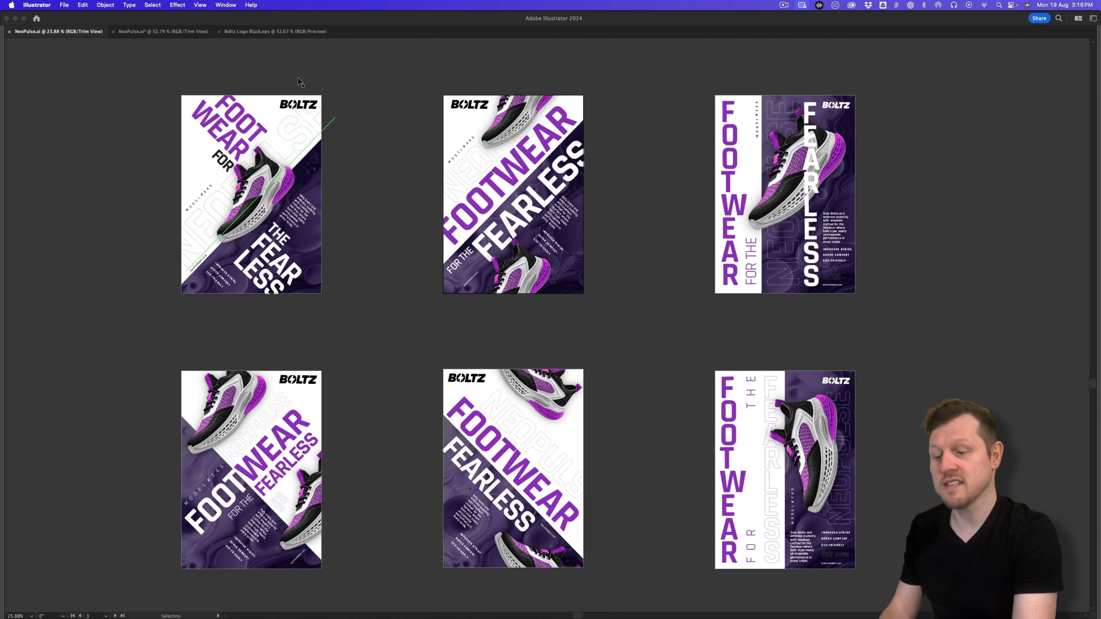
click(185, 31)
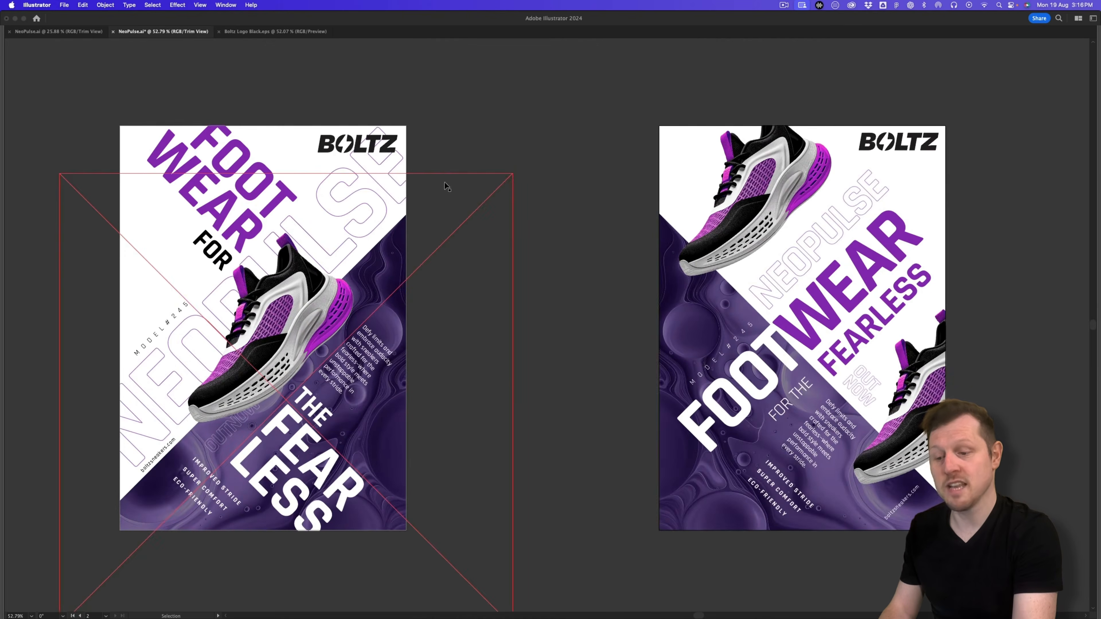
Step: Save the two-poster document with Cmd+S and reframe both posters with panels restored
drag(614, 227, 591, 236)
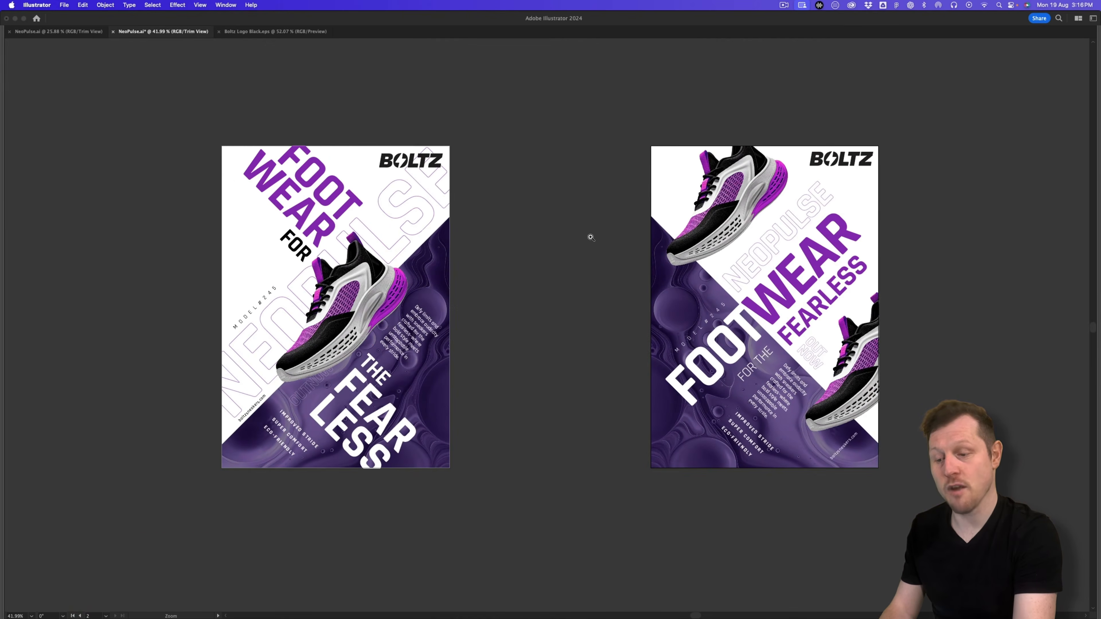
key(super+s)
key(z)
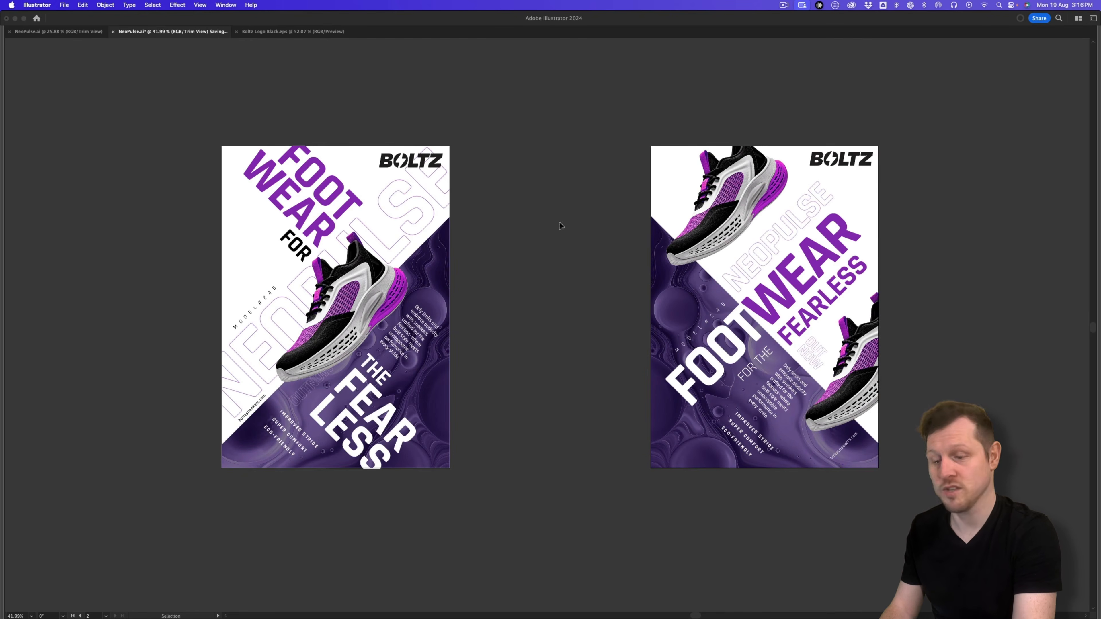
drag(536, 233, 524, 264)
drag(649, 212, 604, 217)
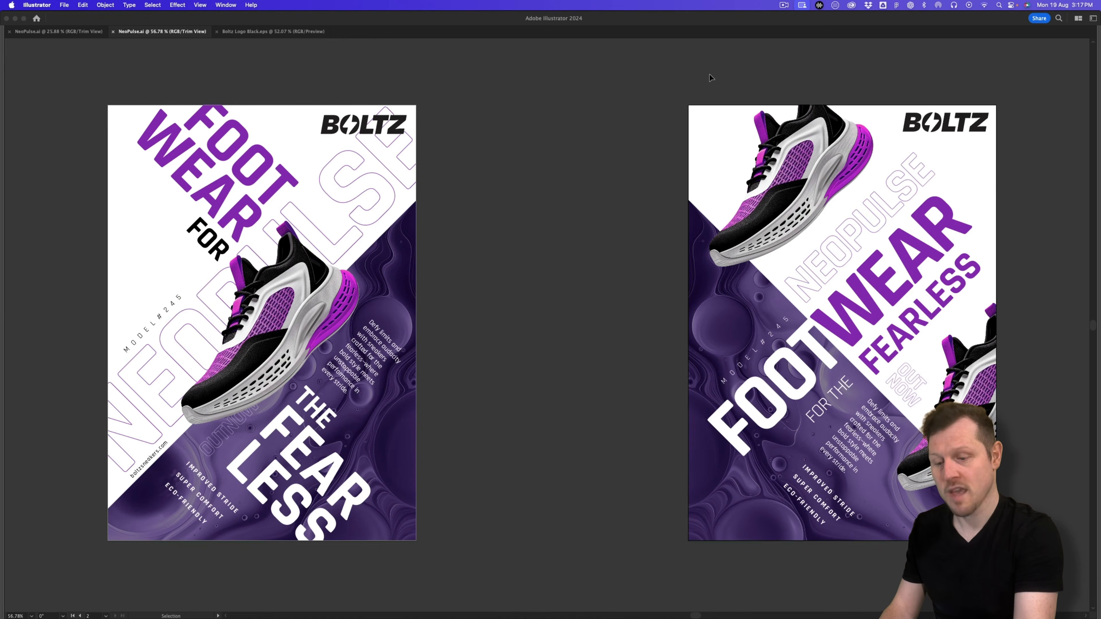
drag(619, 157, 594, 174)
drag(629, 161, 612, 187)
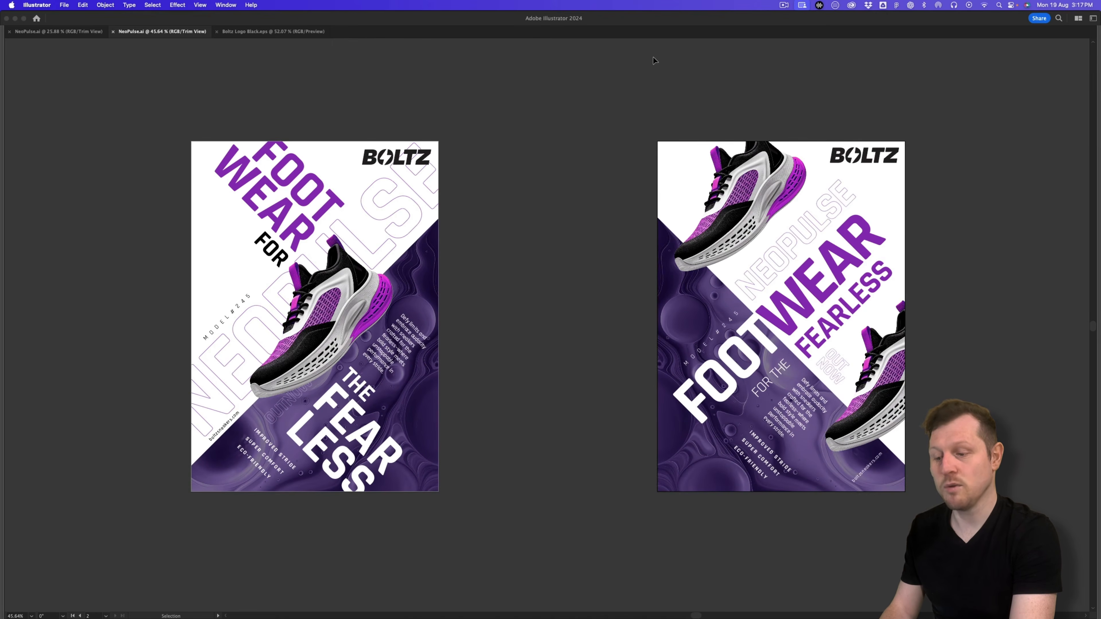
key(Tab)
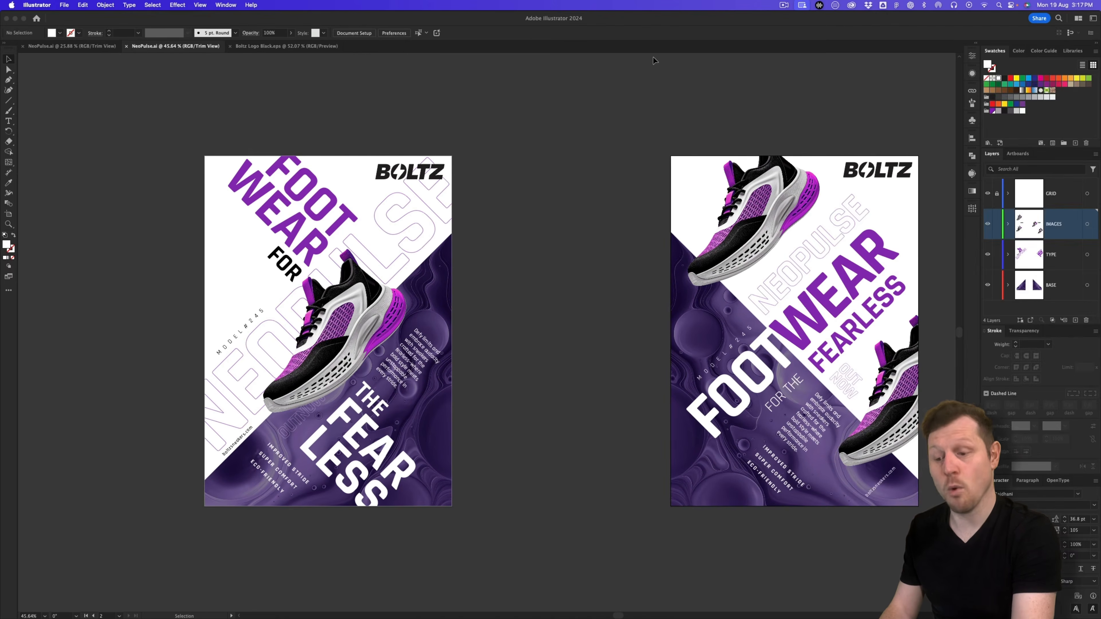
scroll(615, 128, right, 5)
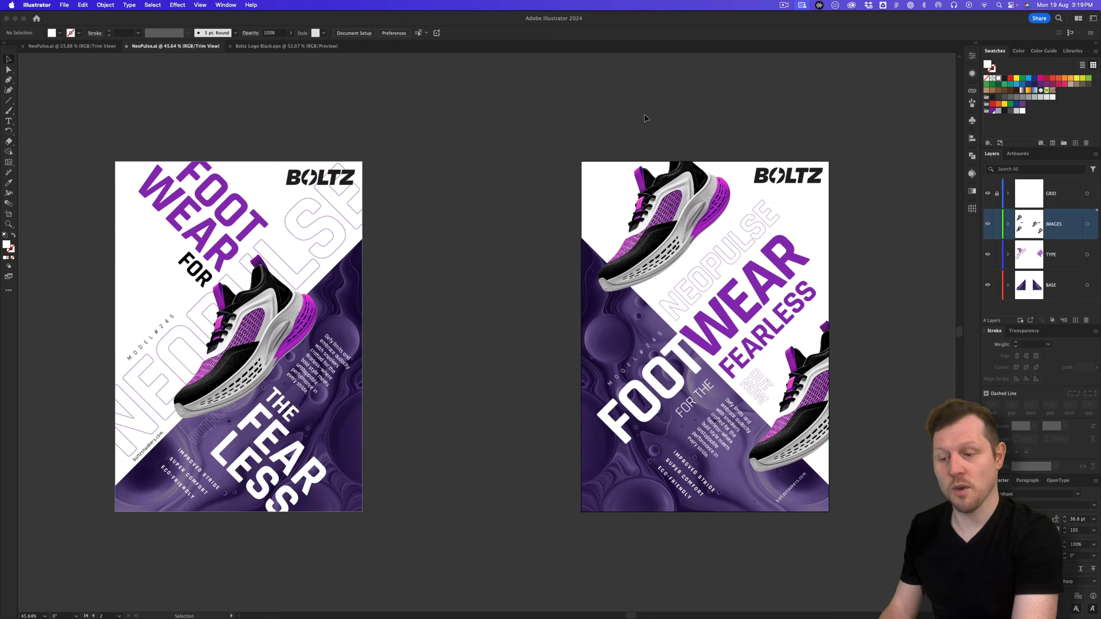
click(66, 5)
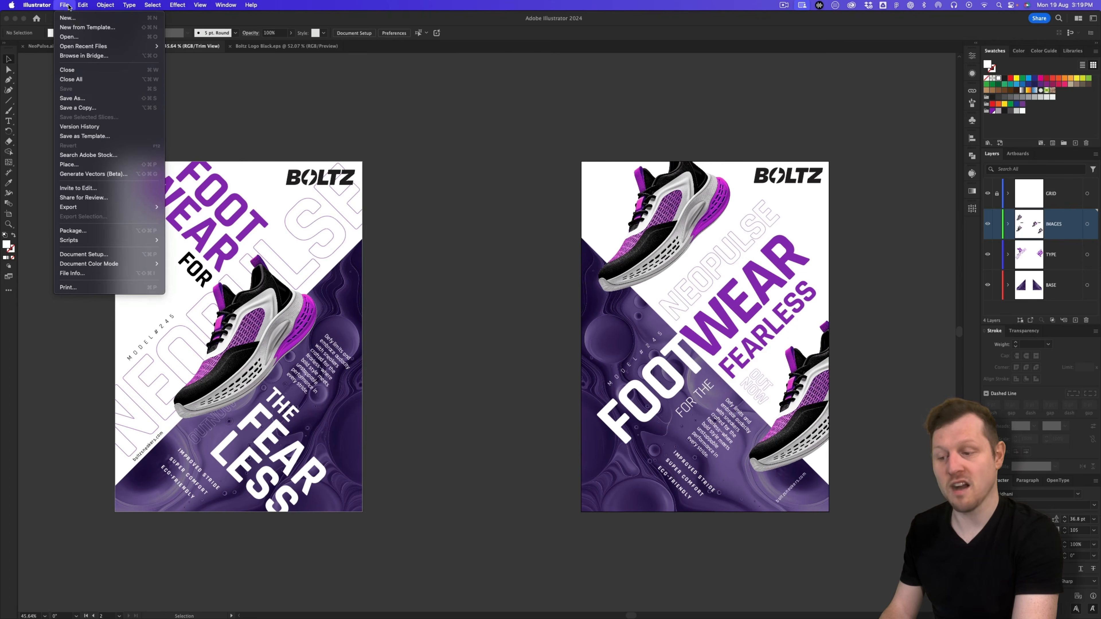
Step: Save a copy as Adobe PDF named NeoPulse Poster.pdf in the PDFs folder, range 2
click(89, 109)
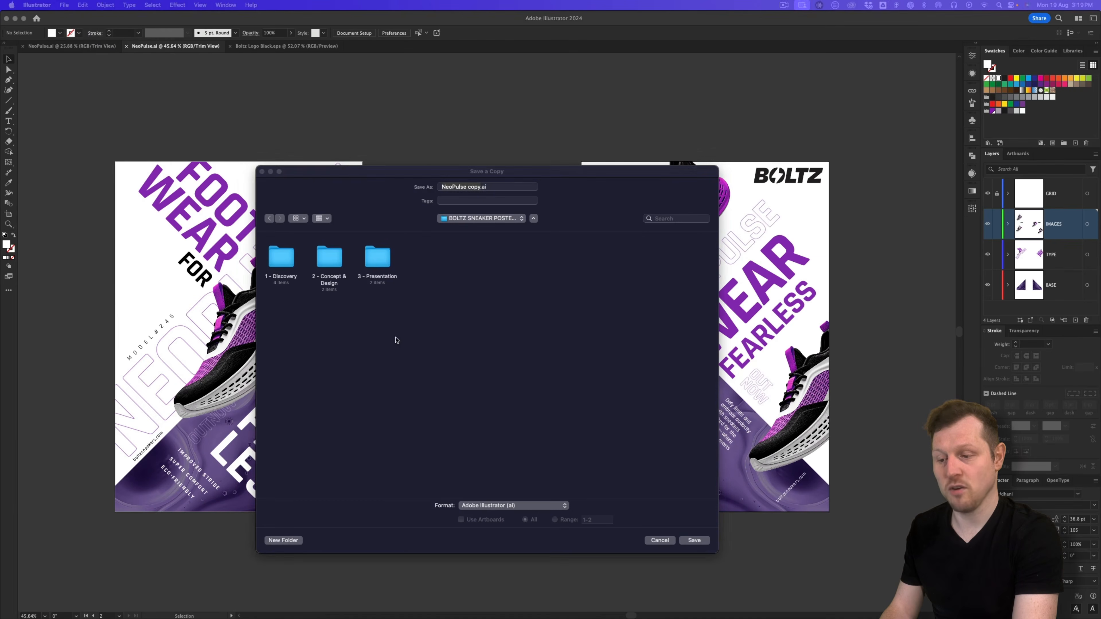
double_click(329, 260)
double_click(329, 259)
double_click(426, 260)
click(481, 187)
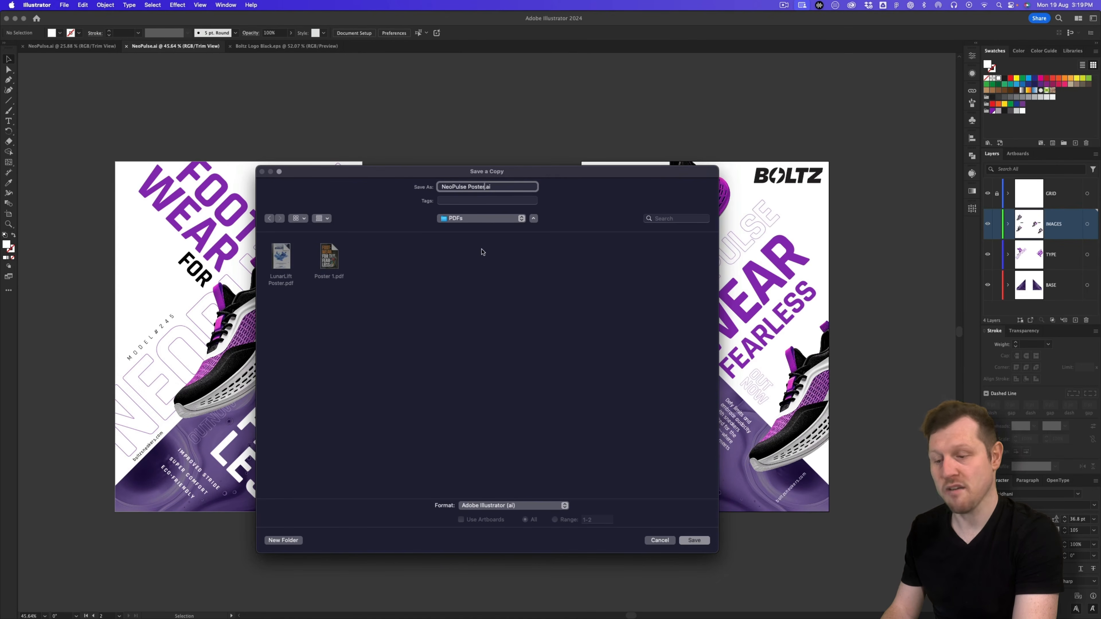
click(510, 506)
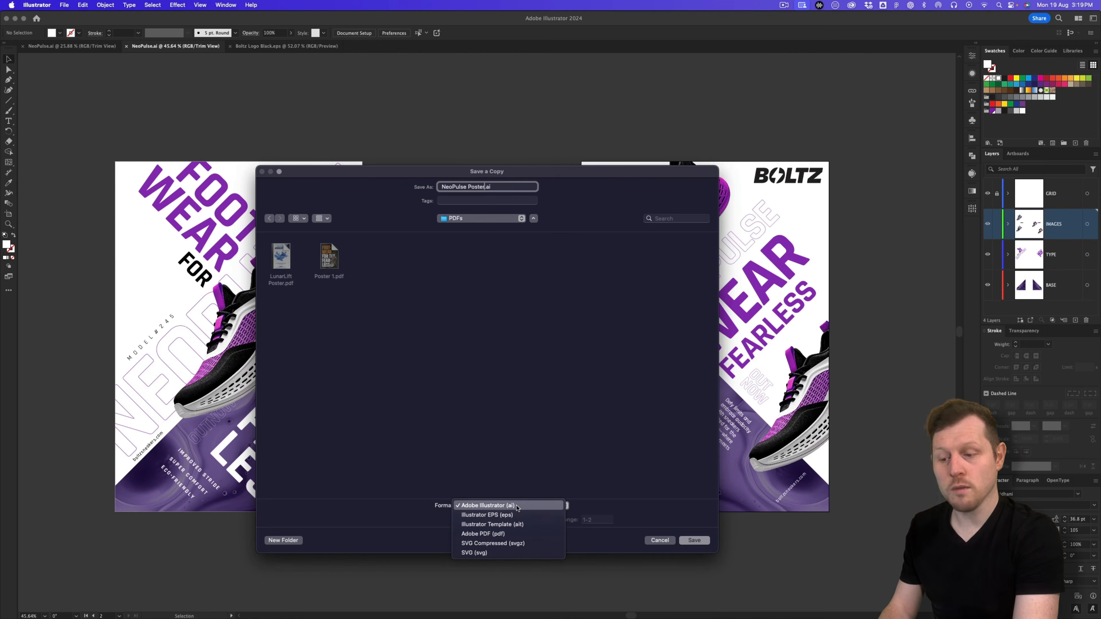
click(516, 534)
click(554, 520)
text(2)
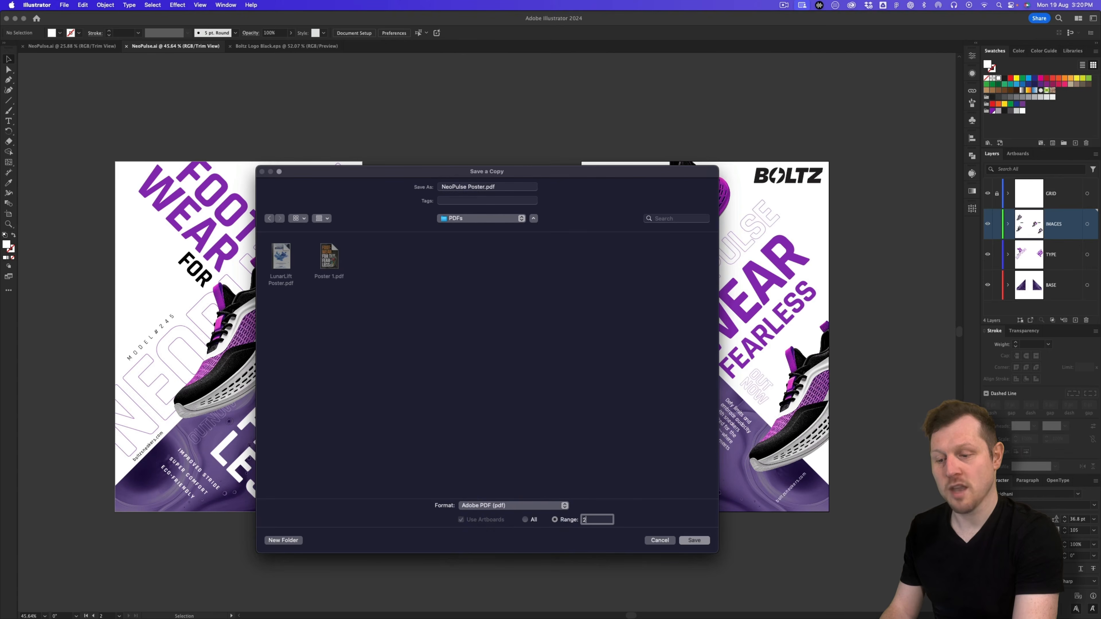
click(694, 541)
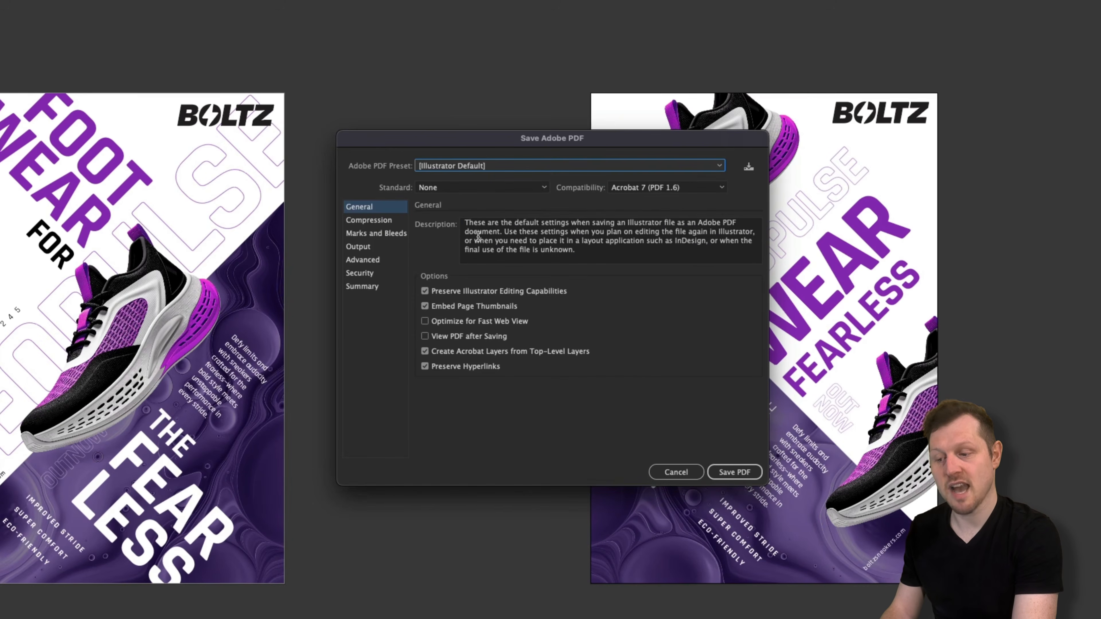
Step: Export with [High Quality Print], trim marks, document bleed and View PDF after Saving
click(481, 170)
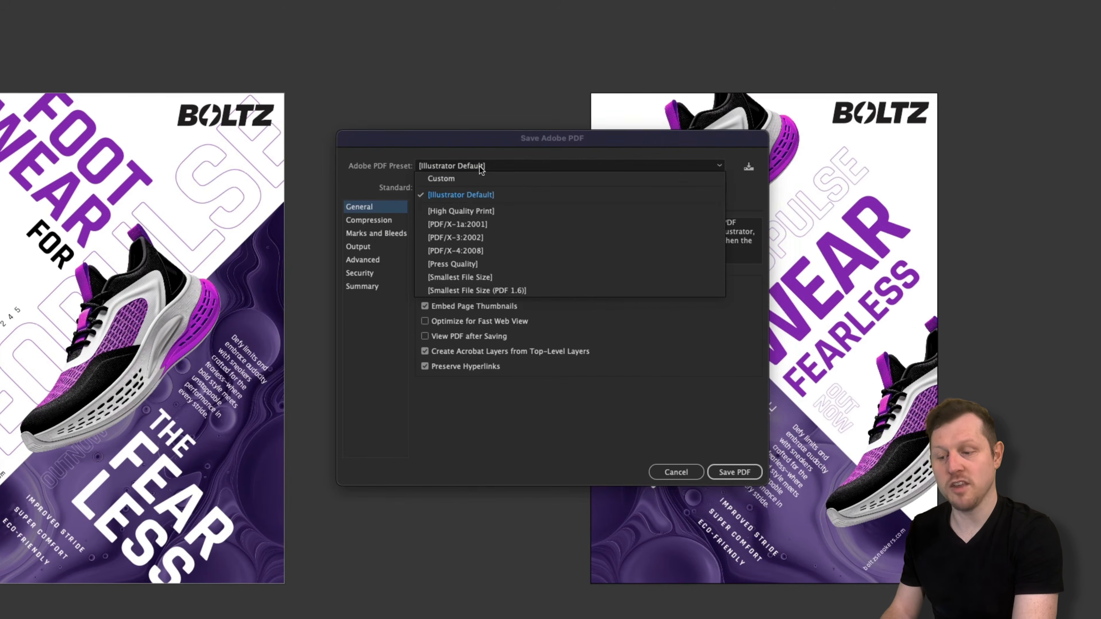
click(481, 211)
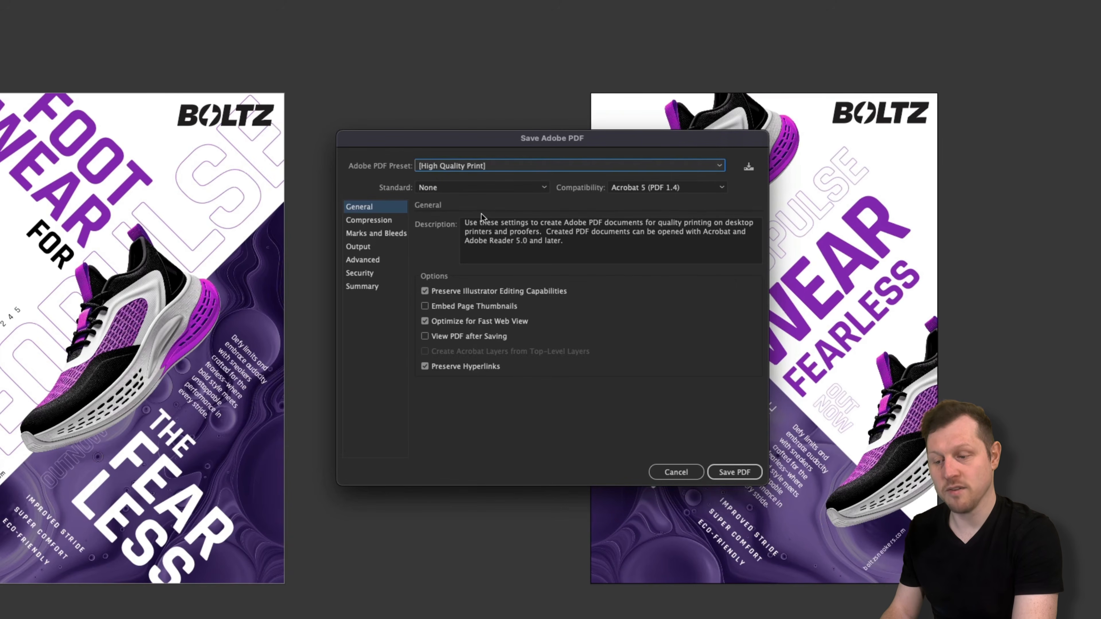
click(426, 337)
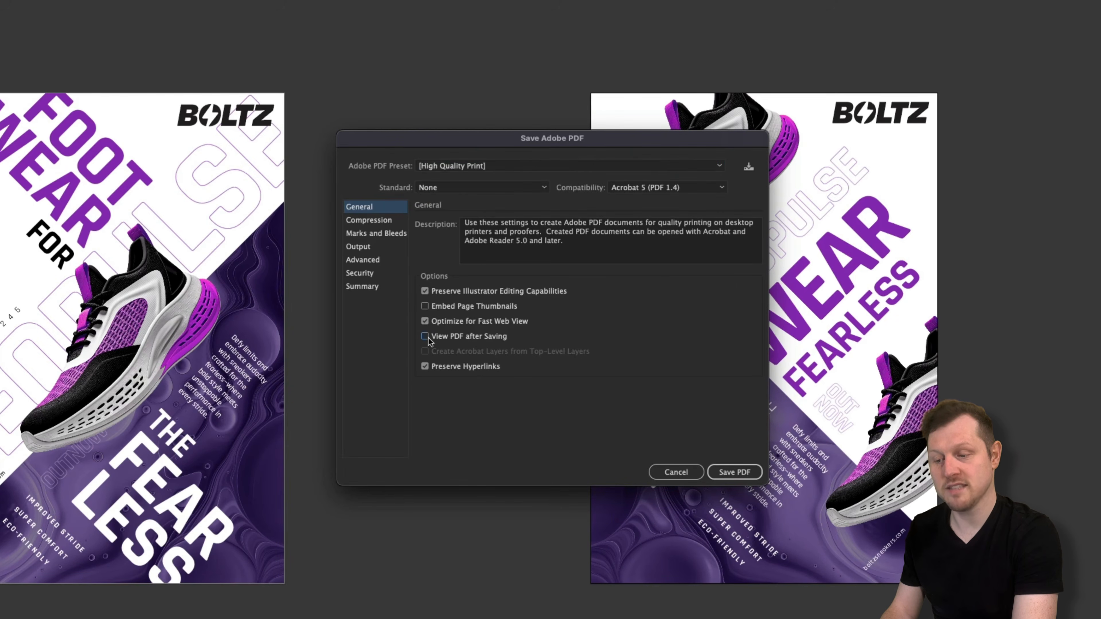
click(391, 235)
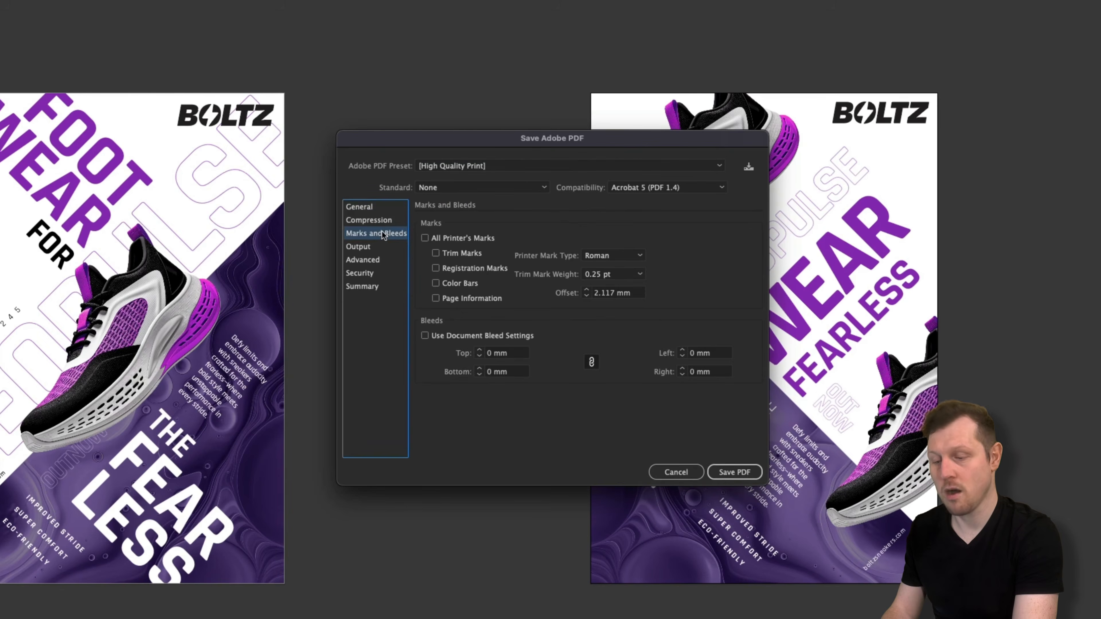
click(435, 254)
click(425, 336)
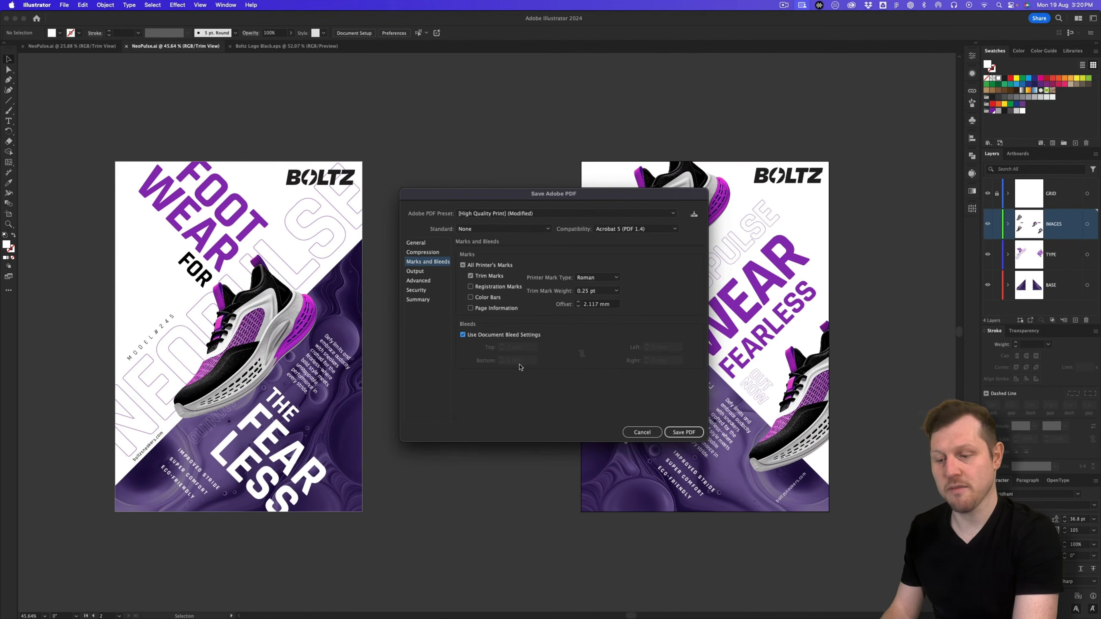
click(683, 432)
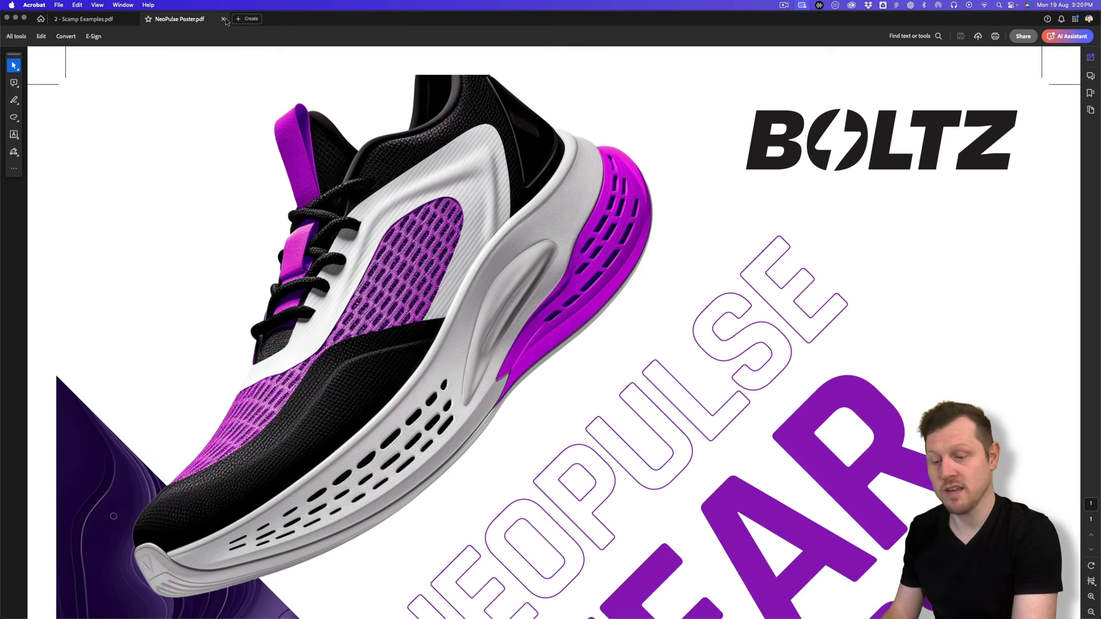
Step: In Acrobat, fit the poster to the window with View > Zoom > Fit Height
click(98, 5)
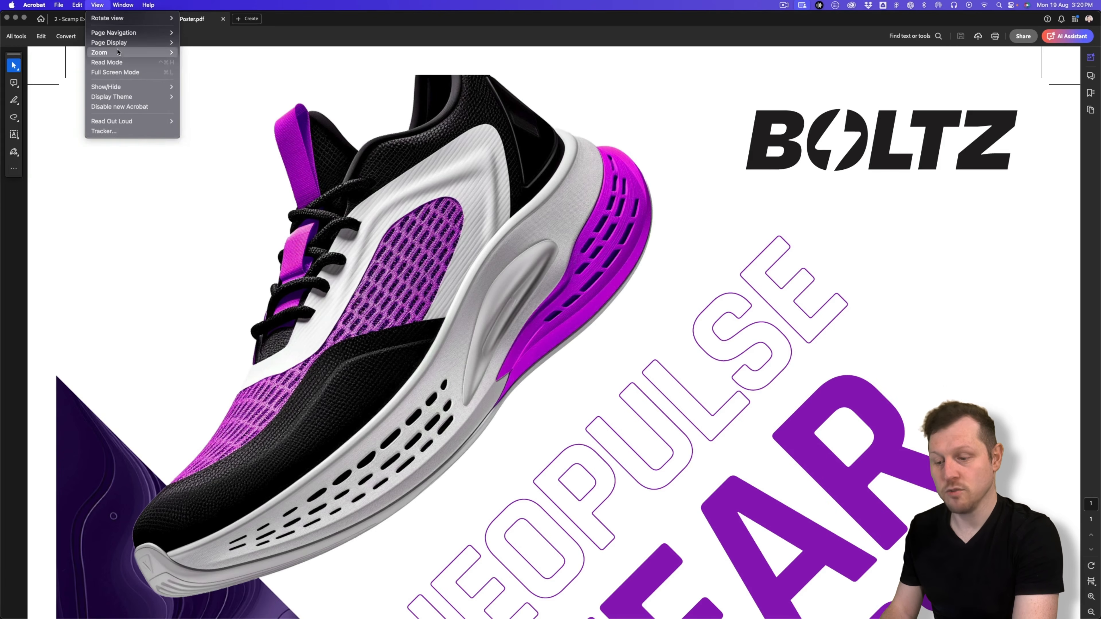
mouse_move(120, 54)
click(217, 82)
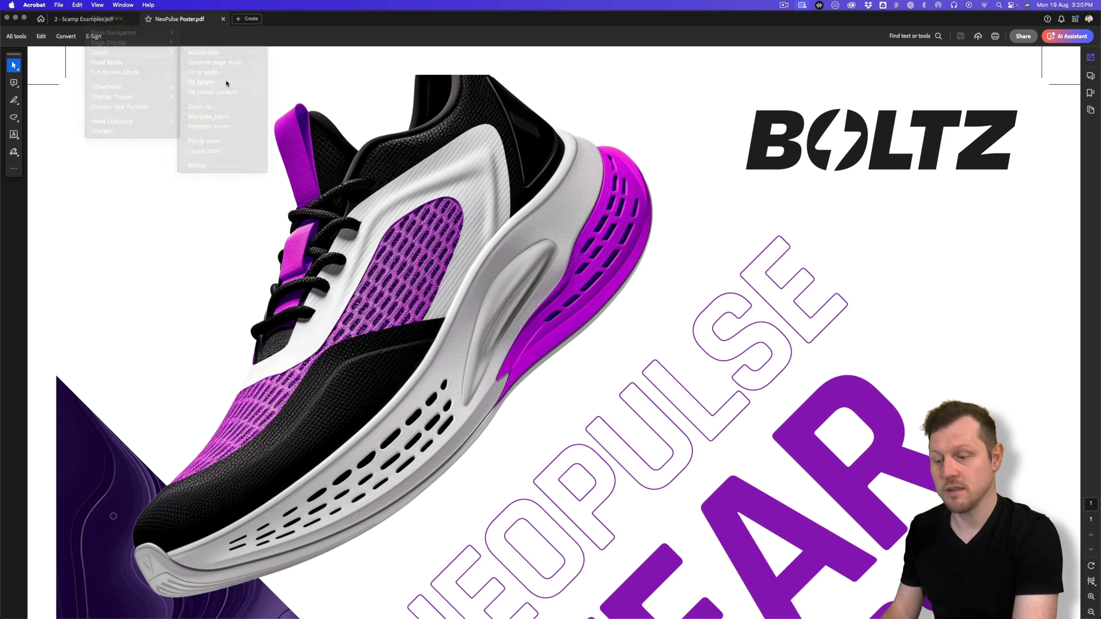